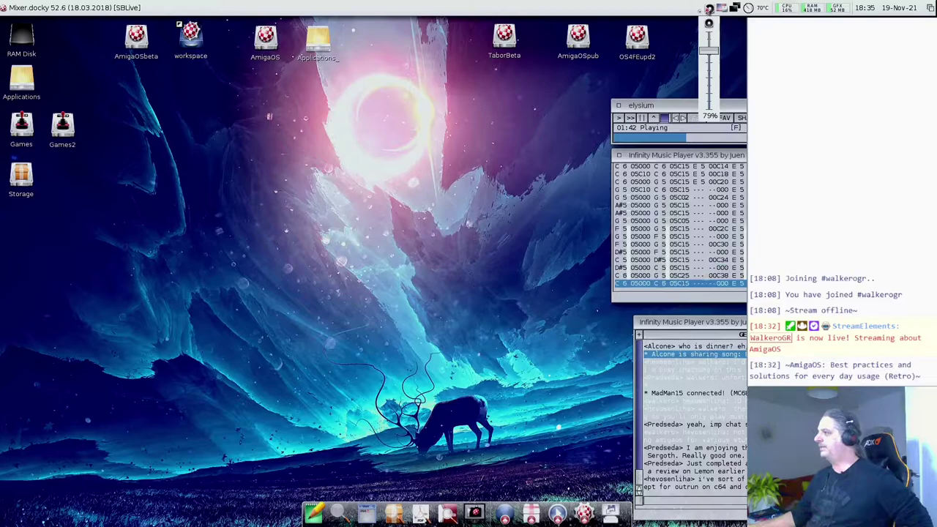
# - Quit the elysium music player and chat, then dismiss the Output window's unfreed-signals message
pyautogui.click(672, 108)
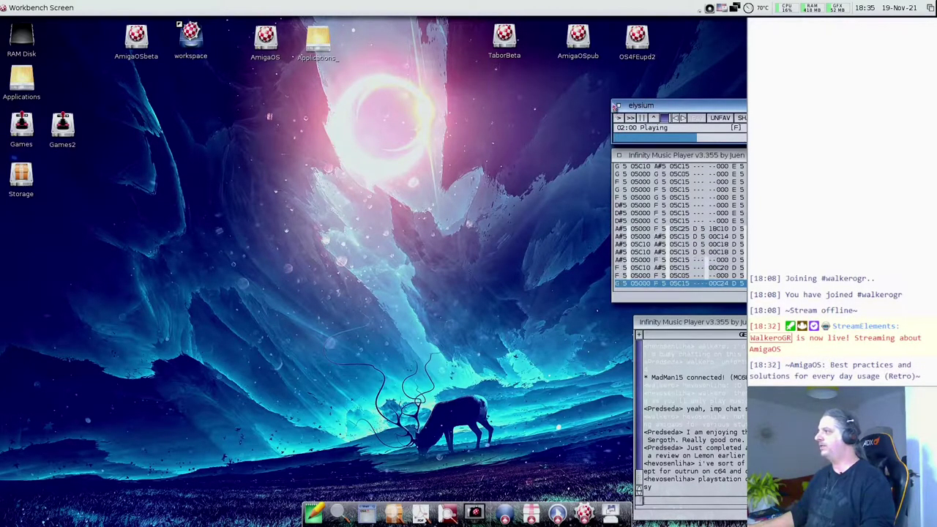
pyautogui.click(619, 106)
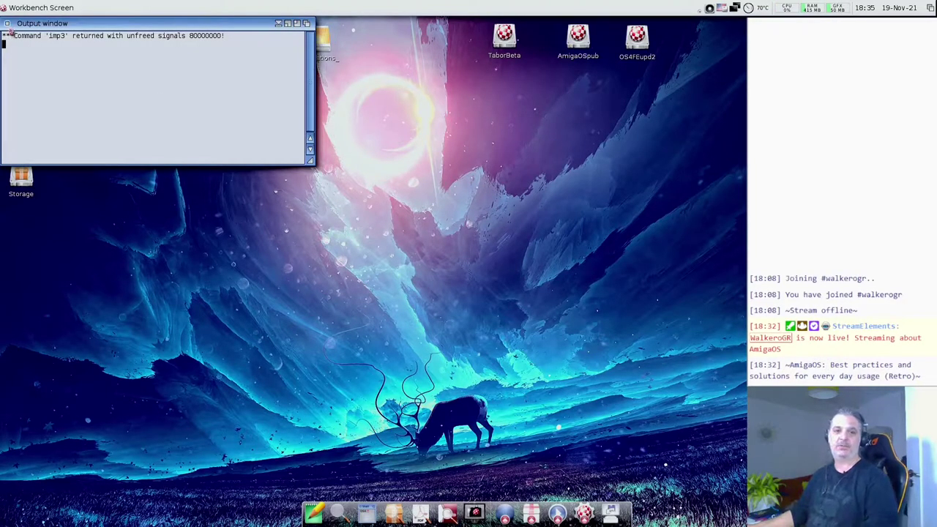
pyautogui.click(6, 23)
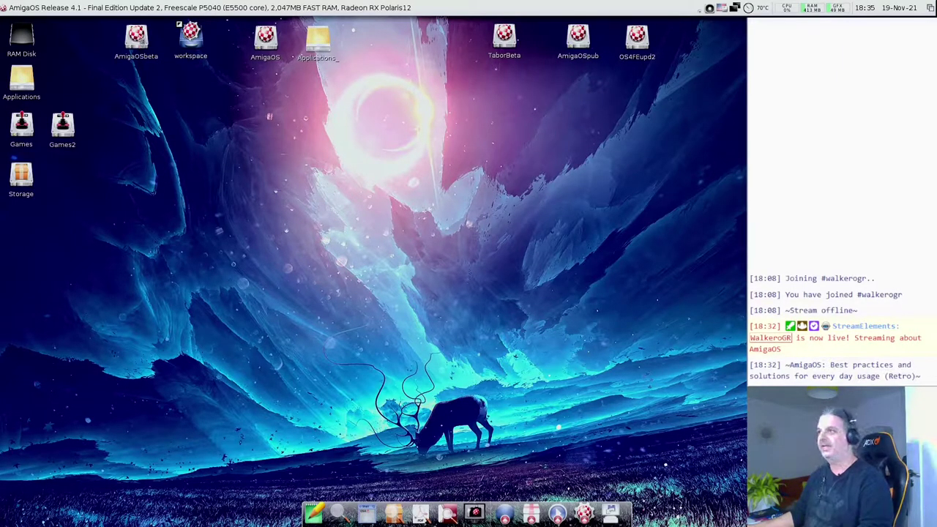
# - Open the AmigaOSbeta drive window and reposition it near the top of the desktop
pyautogui.doubleClick(136, 36)
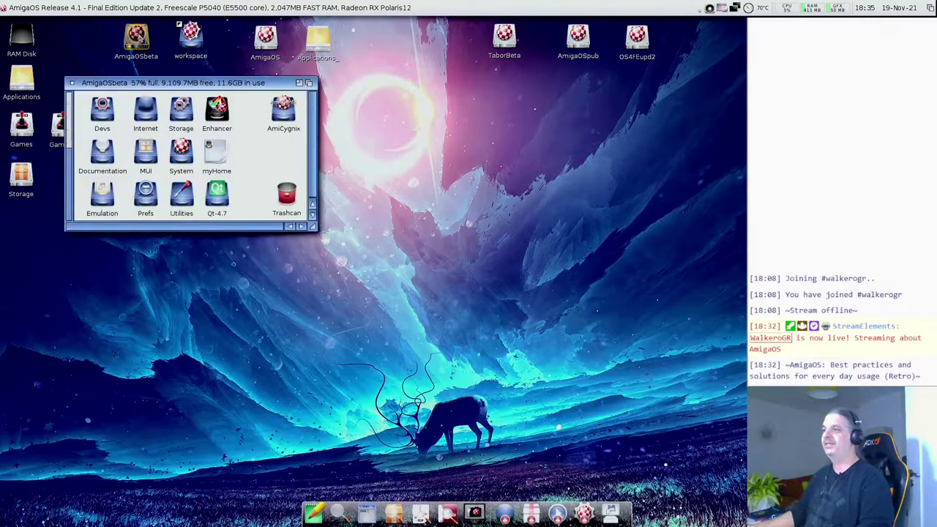
pyautogui.moveTo(180, 87); pyautogui.dragTo(202, 77)
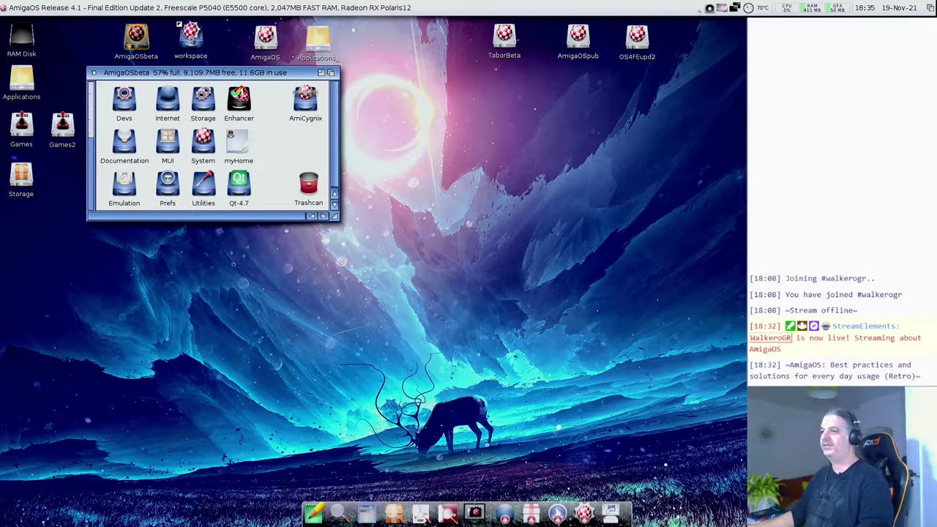
pyautogui.moveTo(187, 78); pyautogui.dragTo(200, 93)
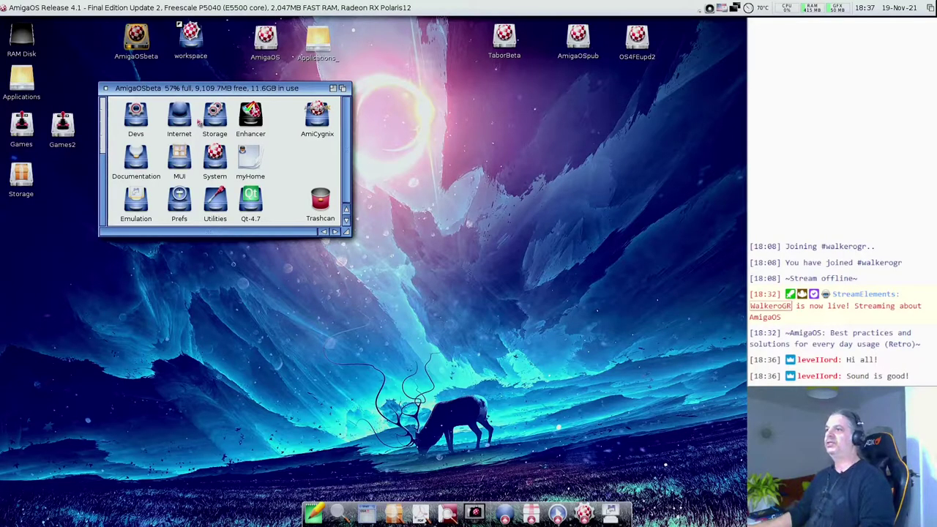
# - Open the Devs drawer and place its window below the AmigaOSbeta window
pyautogui.moveTo(169, 90); pyautogui.dragTo(166, 73)
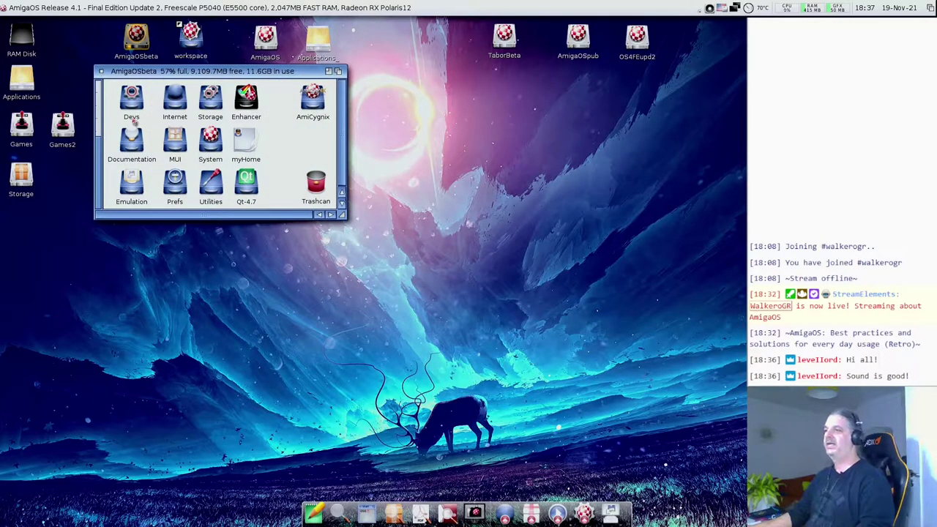
pyautogui.doubleClick(143, 107)
pyautogui.moveTo(144, 101); pyautogui.dragTo(132, 246)
# - Open the Storage drawer beside Devs, then select the DataTypes and DOSDrivers icons in Devs
pyautogui.doubleClick(209, 102)
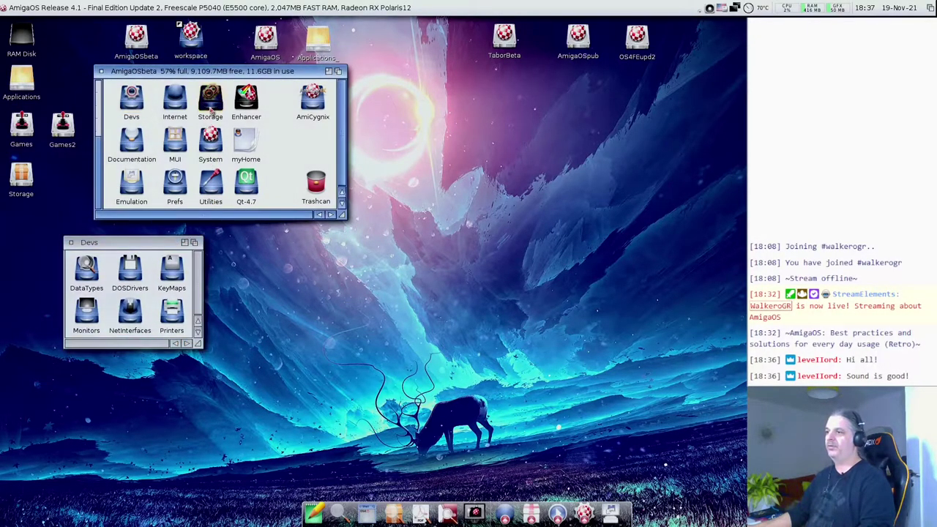
pyautogui.moveTo(163, 105); pyautogui.dragTo(299, 252)
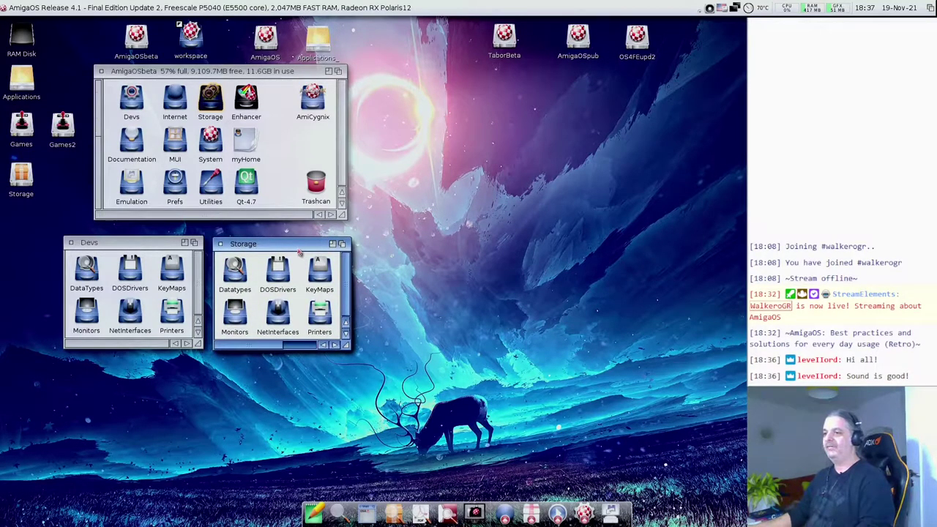
pyautogui.click(88, 277)
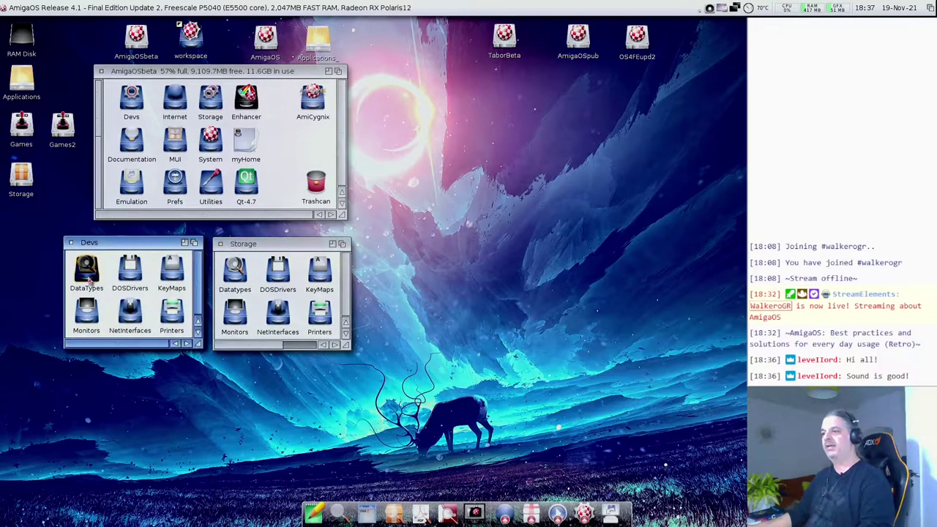
pyautogui.click(133, 271)
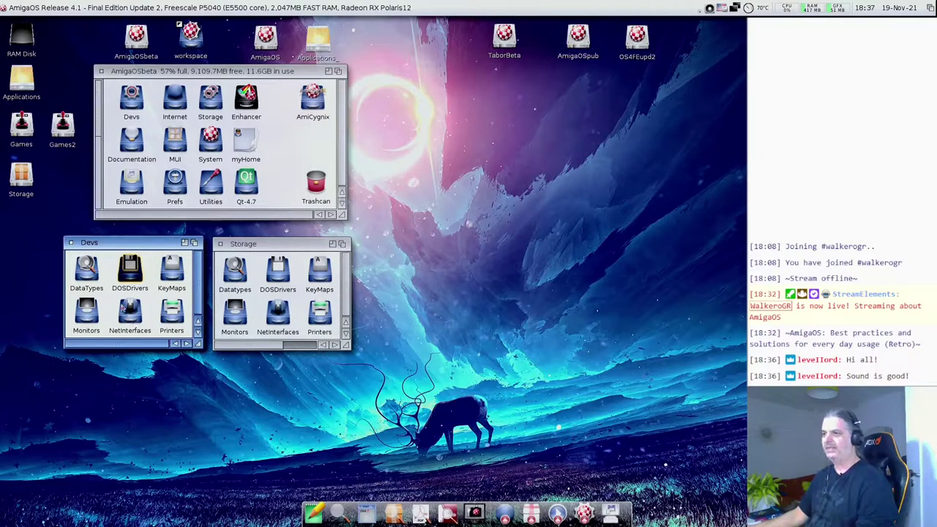
# - Open Devs' DataTypes drawer and enlarge it to show all fourteen descriptors
pyautogui.doubleClick(89, 271)
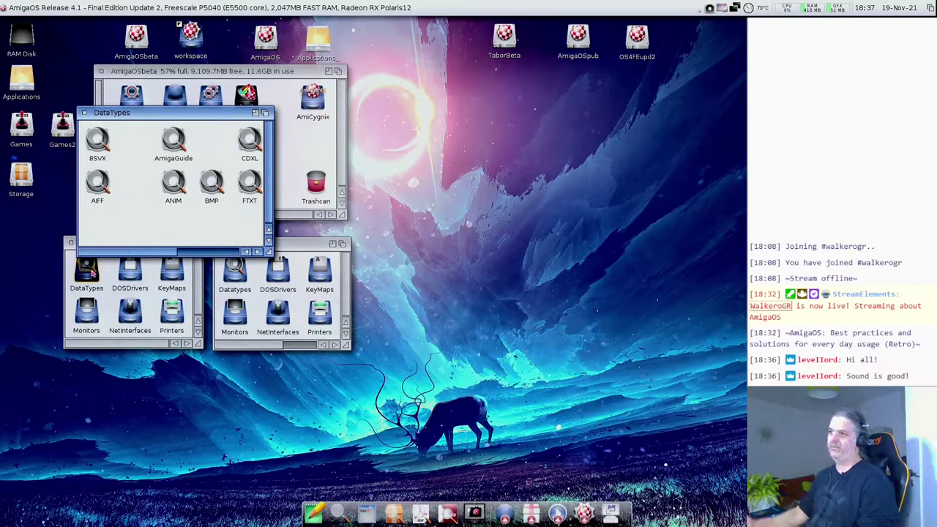
pyautogui.moveTo(268, 252)
pyautogui.mouseDown()
pyautogui.moveTo(282, 260)
pyautogui.moveTo(273, 268)
pyautogui.mouseUp()
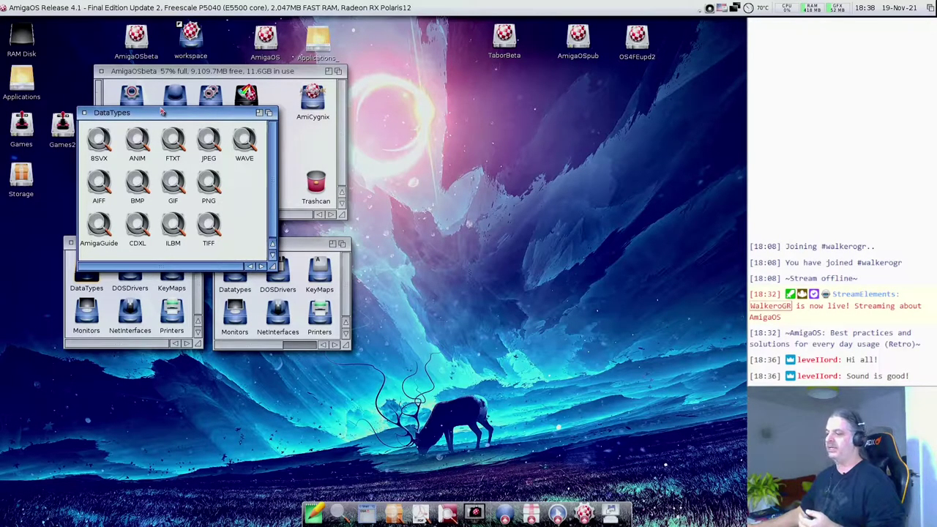
# - Browse drawers in a file requester from the dock, close it, and move DataTypes clear of Devs
pyautogui.click(352, 513)
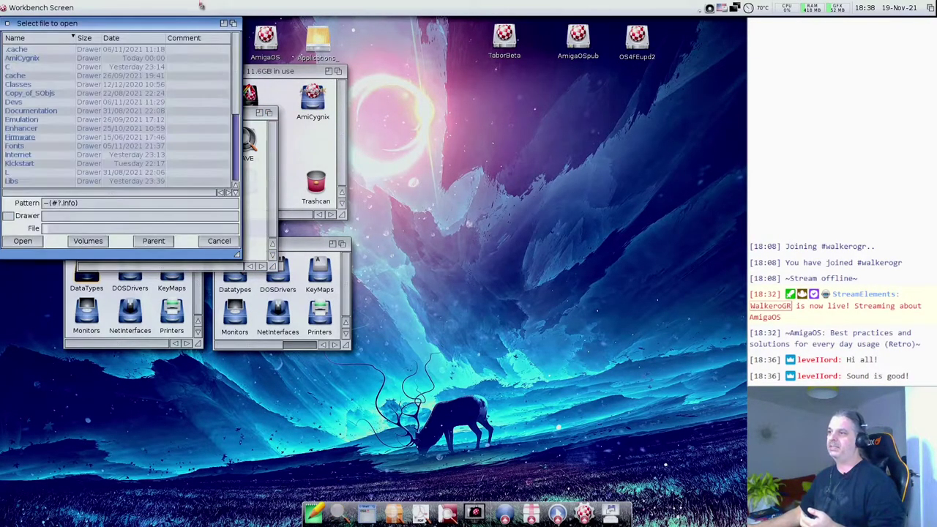
pyautogui.moveTo(169, 27); pyautogui.dragTo(407, 56)
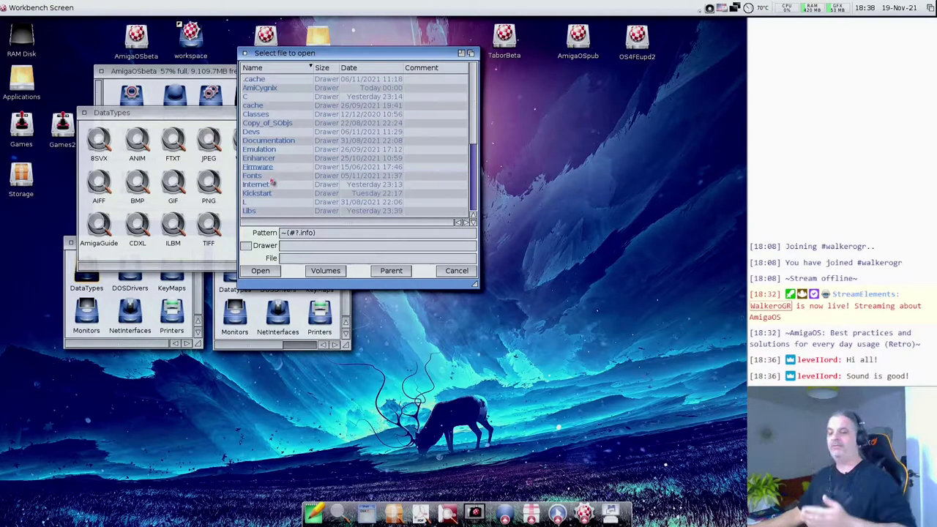
pyautogui.scroll(-1, 276, 183)
pyautogui.scroll(-1, 277, 184)
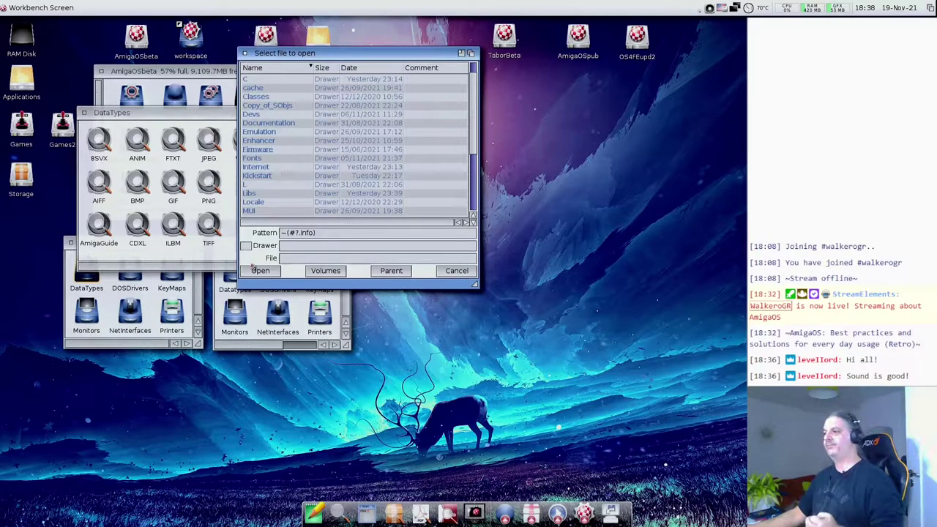
pyautogui.scroll(-4, 260, 206)
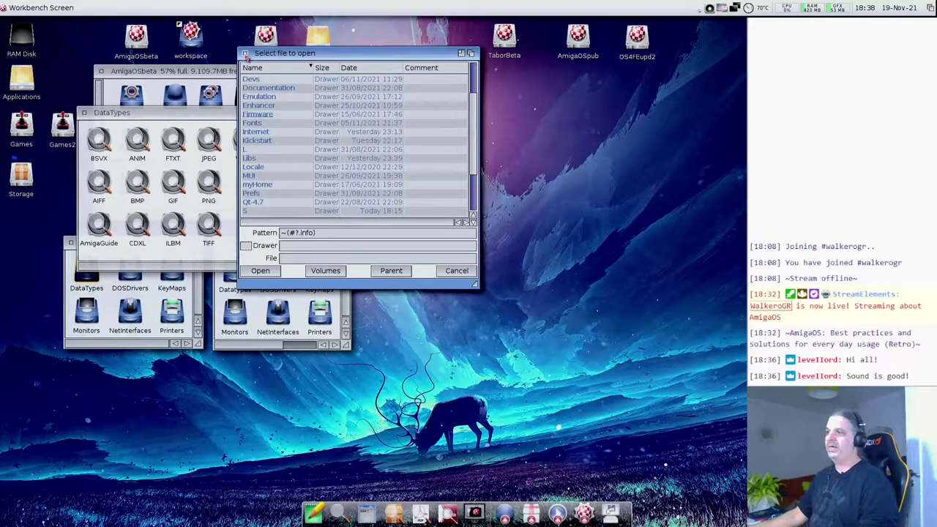
pyautogui.click(246, 54)
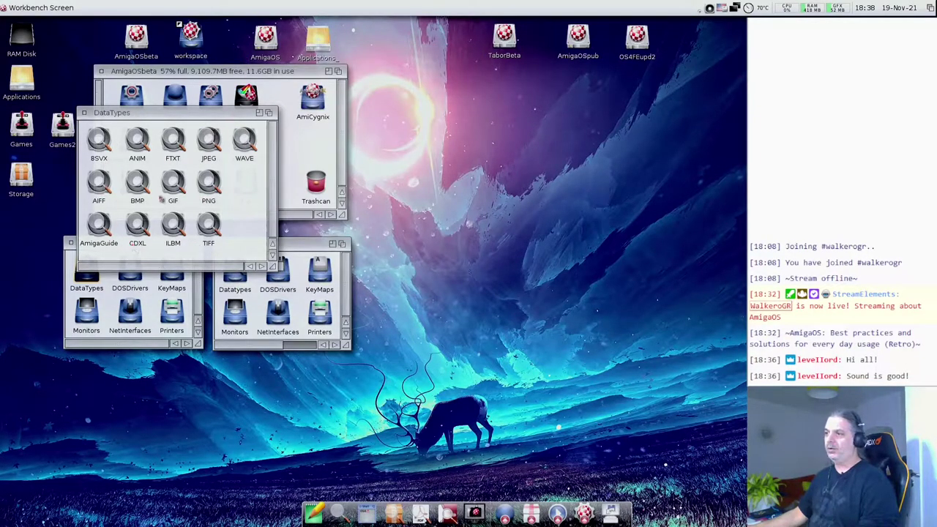
pyautogui.moveTo(210, 114); pyautogui.dragTo(227, 66)
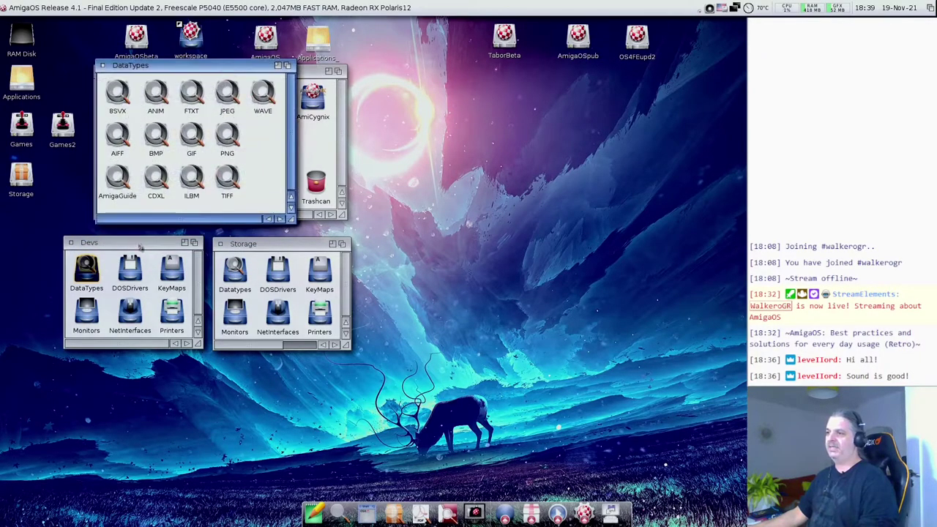
pyautogui.click(276, 249)
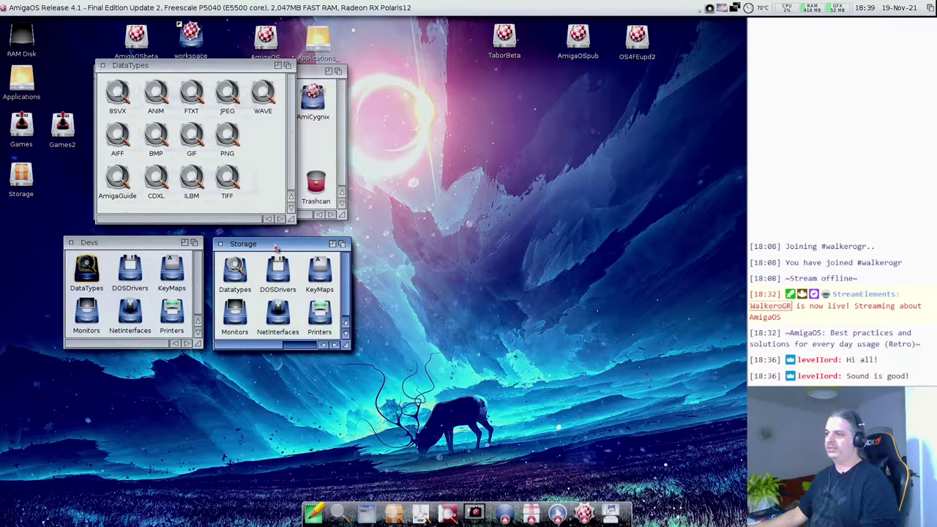
pyautogui.doubleClick(235, 273)
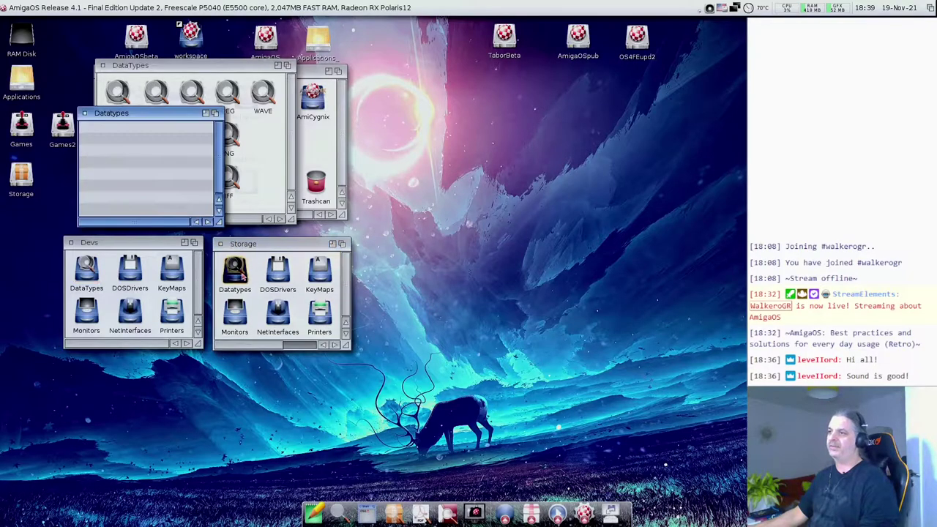
pyautogui.click(85, 113)
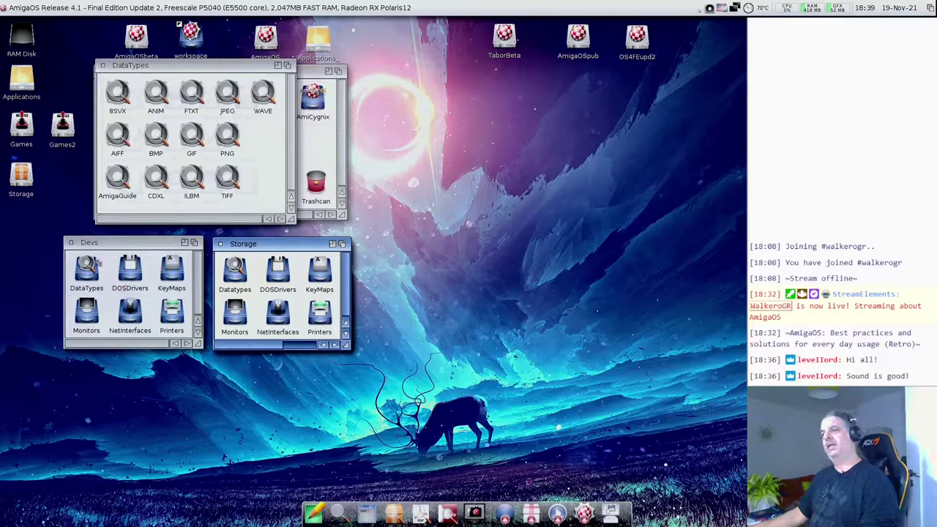
pyautogui.click(103, 246)
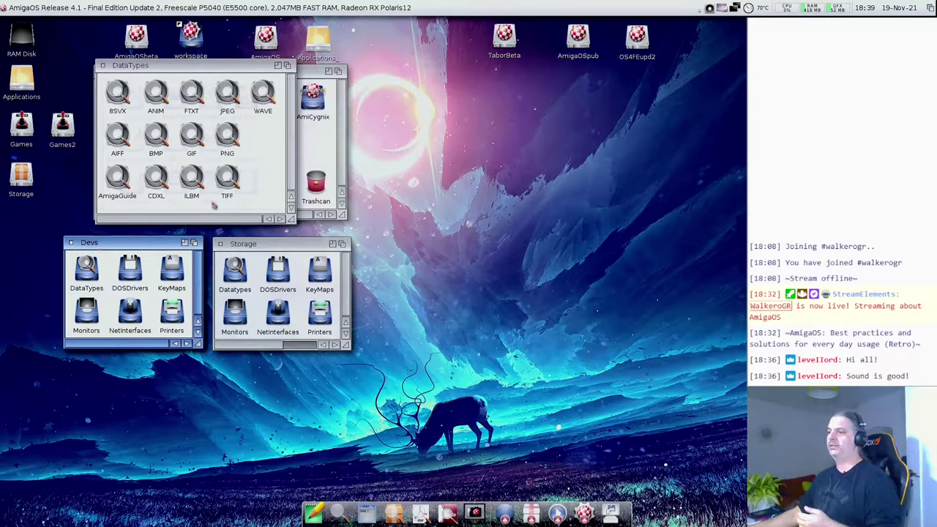
# - Move the TIFF datatype into Storage's Datatypes drawer, open it, then return TIFF to DataTypes
pyautogui.moveTo(227, 183); pyautogui.dragTo(236, 277)
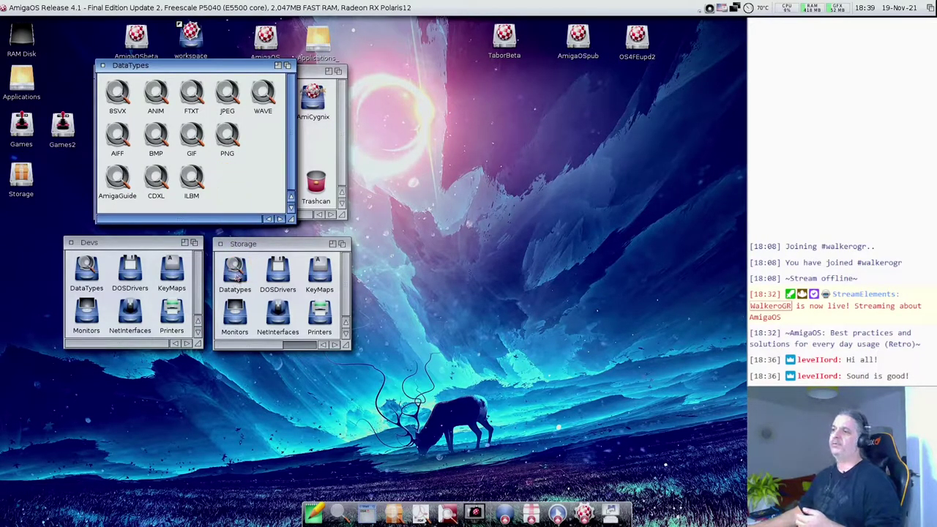
pyautogui.doubleClick(236, 277)
pyautogui.moveTo(116, 117); pyautogui.dragTo(363, 123)
pyautogui.click(353, 145)
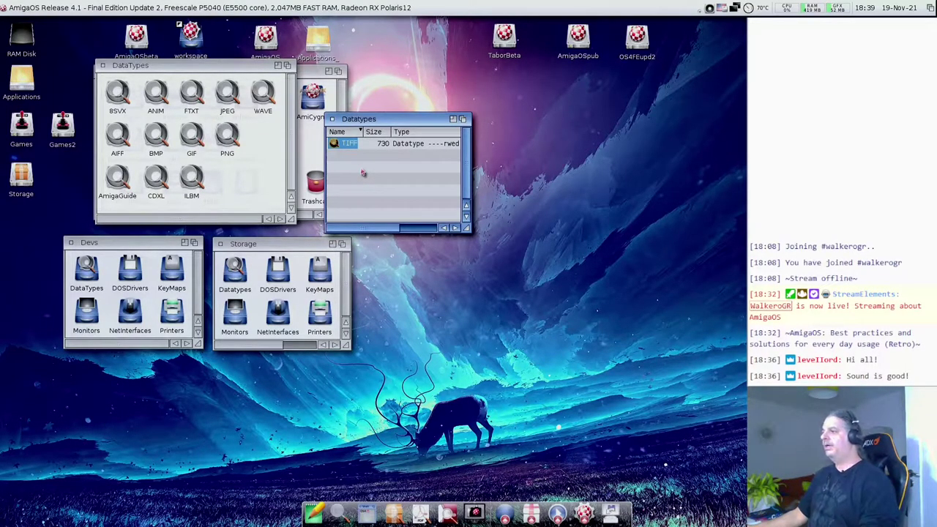
pyautogui.moveTo(340, 146); pyautogui.dragTo(234, 180)
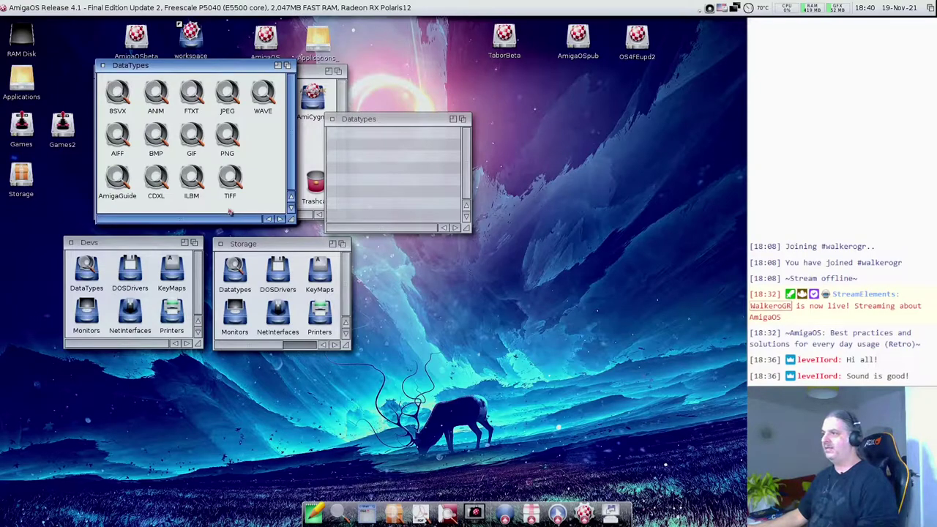
pyautogui.click(332, 119)
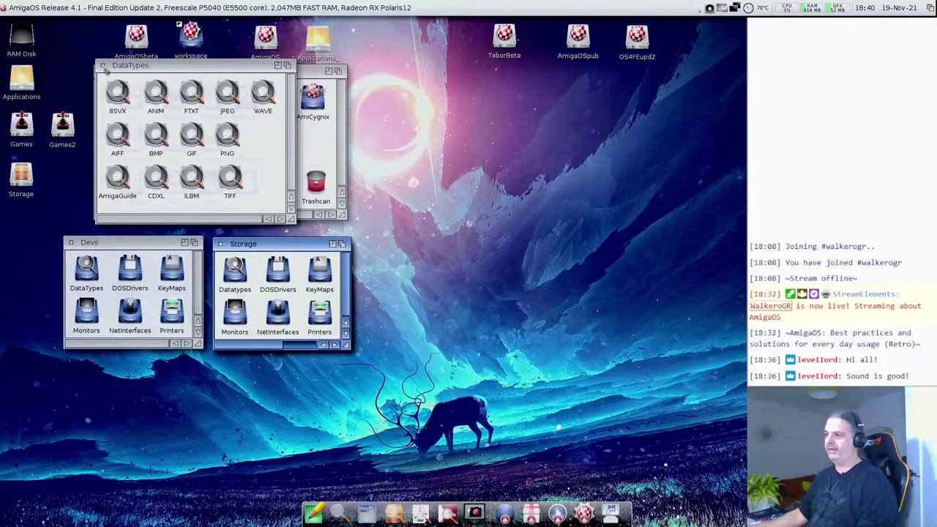
pyautogui.click(103, 66)
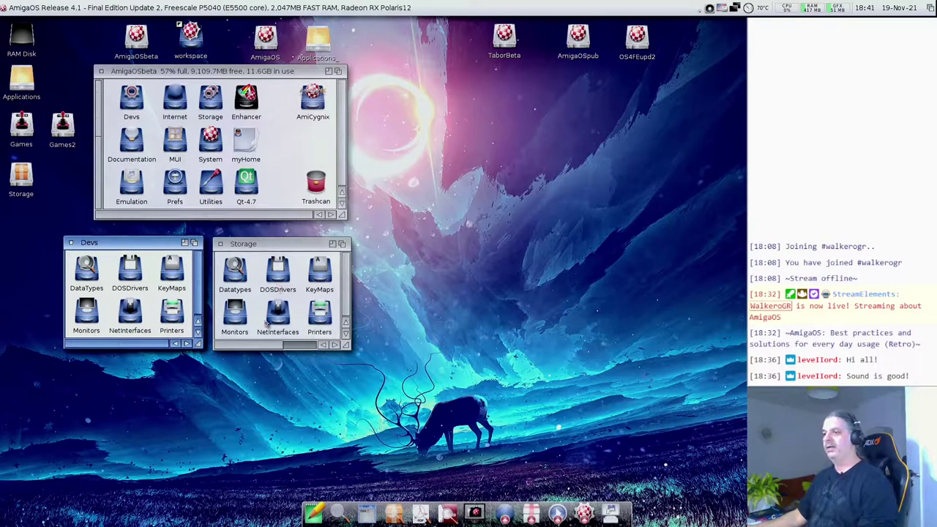
pyautogui.doubleClick(133, 276)
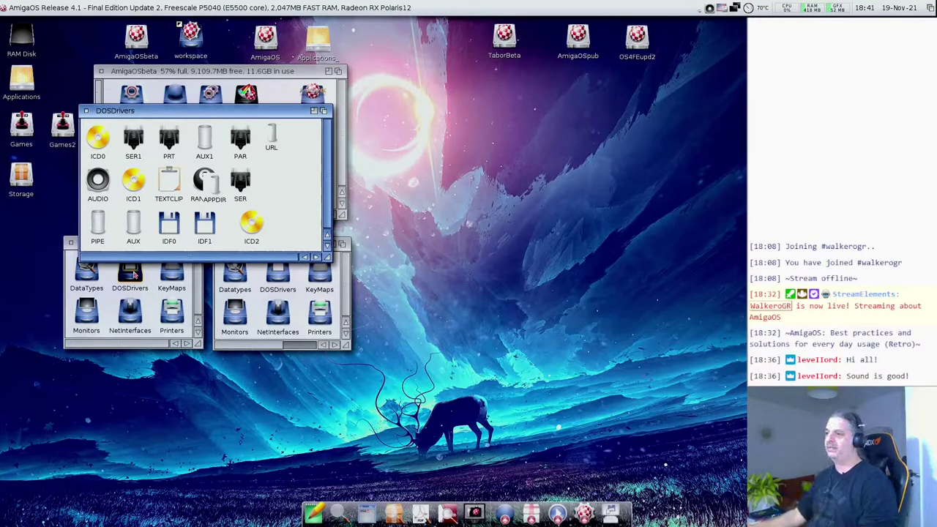
pyautogui.moveTo(206, 181); pyautogui.dragTo(274, 183)
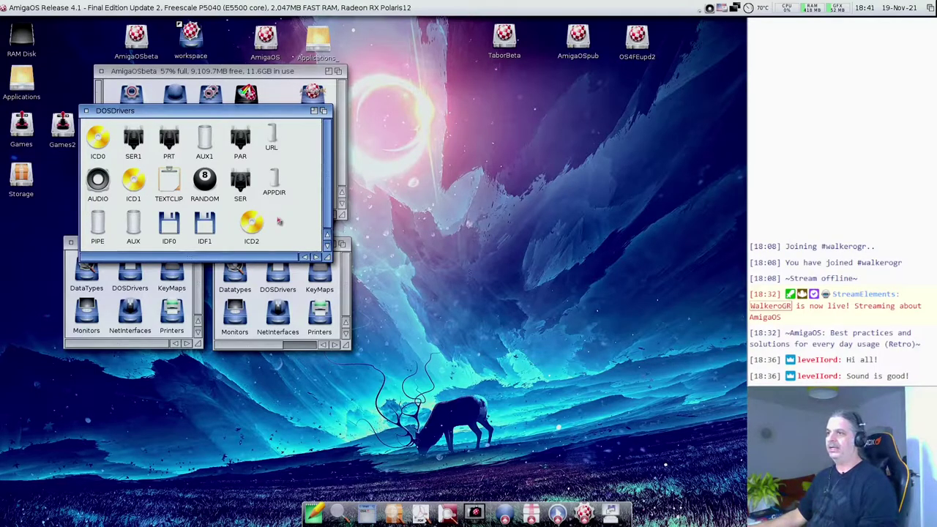
pyautogui.click(106, 198)
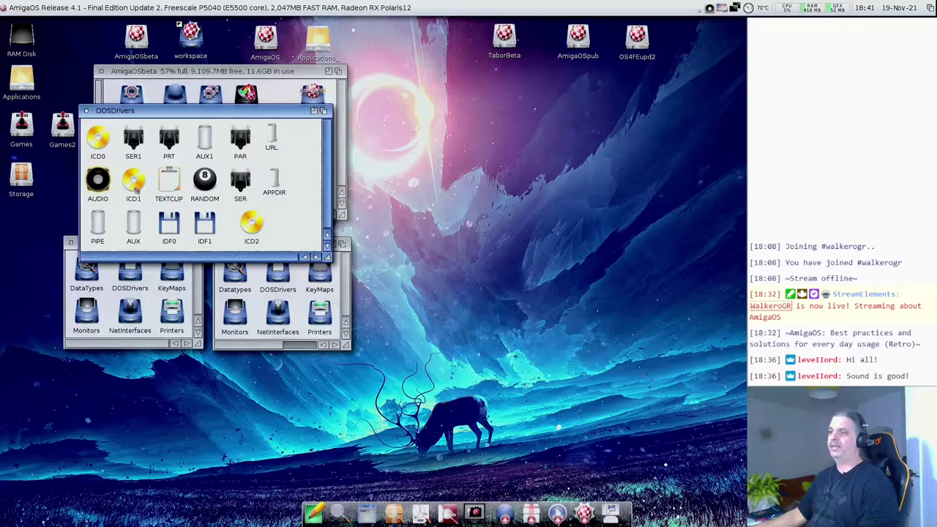
pyautogui.click(102, 149)
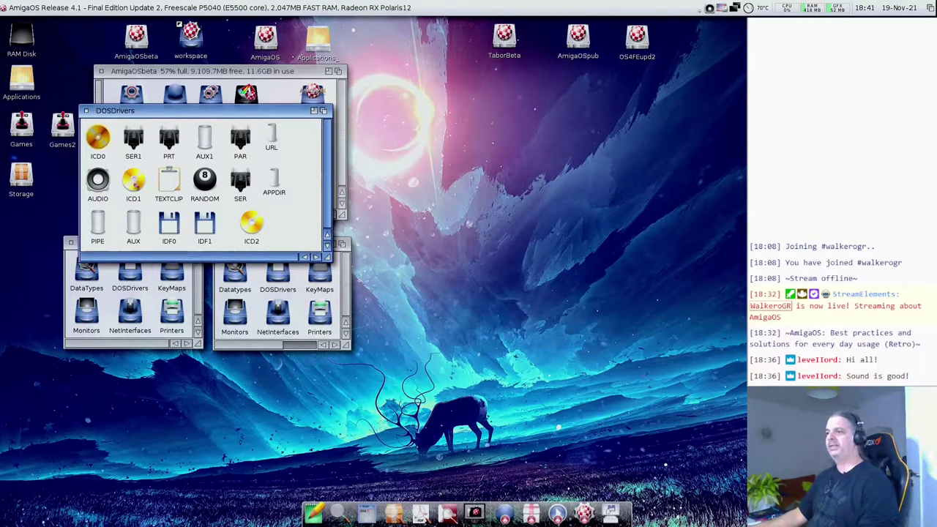
pyautogui.click(176, 227)
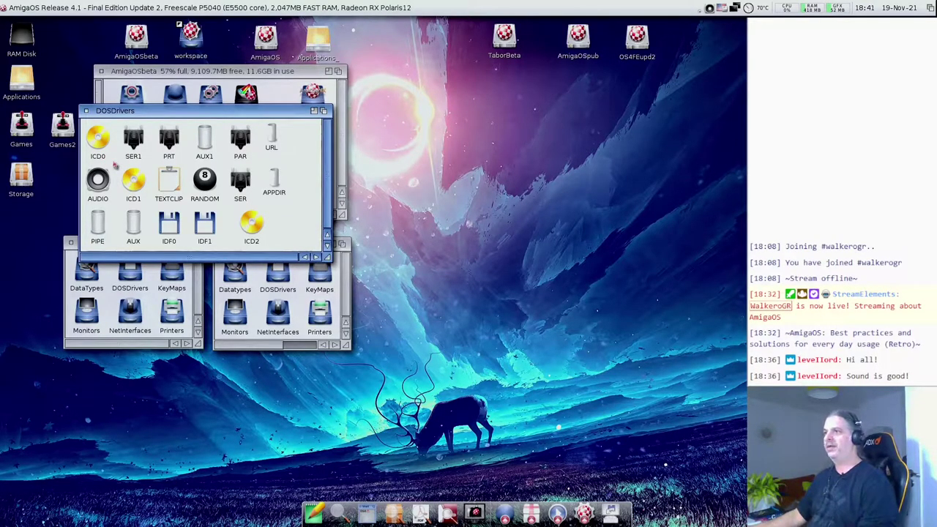
pyautogui.click(88, 111)
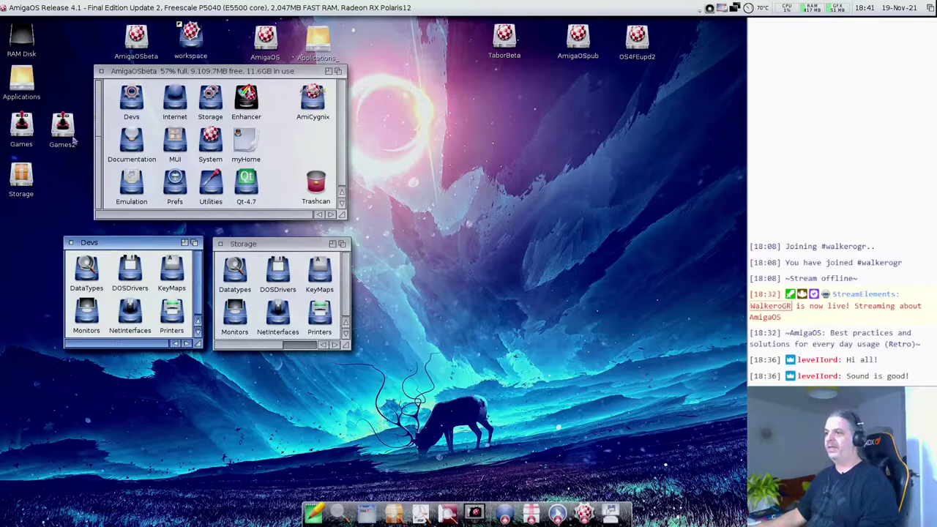
pyautogui.doubleClick(175, 276)
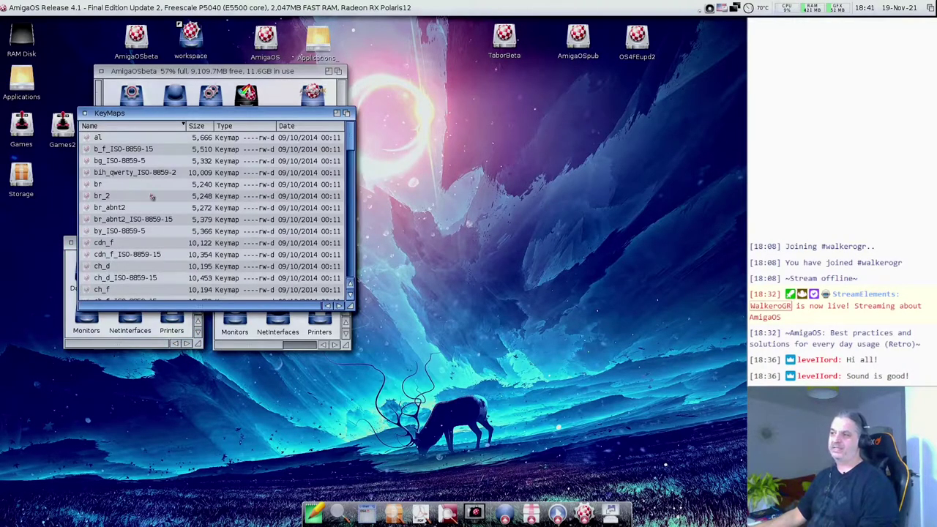
pyautogui.scroll(-3, 163, 164)
pyautogui.scroll(-7, 163, 164)
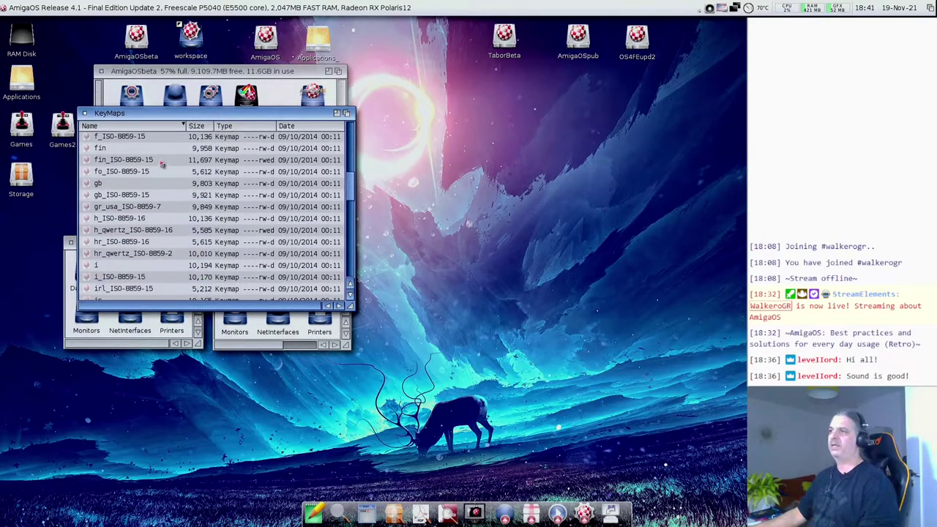
pyautogui.moveTo(135, 115); pyautogui.dragTo(135, 192)
pyautogui.doubleClick(175, 176)
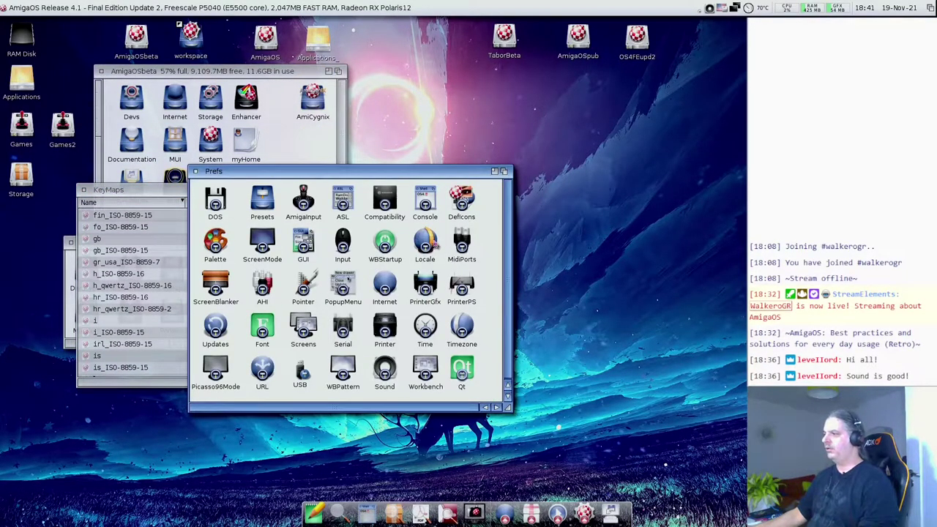
pyautogui.click(431, 244)
pyautogui.doubleClick(430, 244)
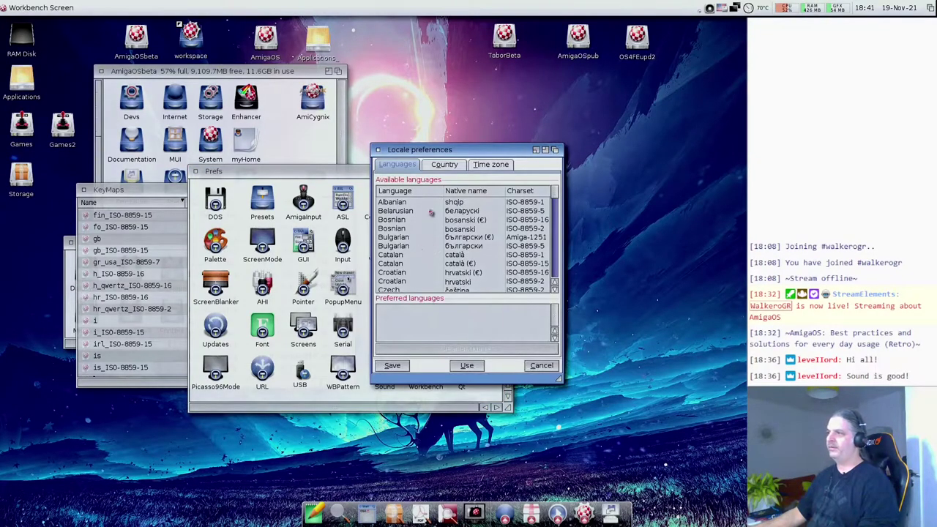
pyautogui.moveTo(452, 150); pyautogui.dragTo(306, 86)
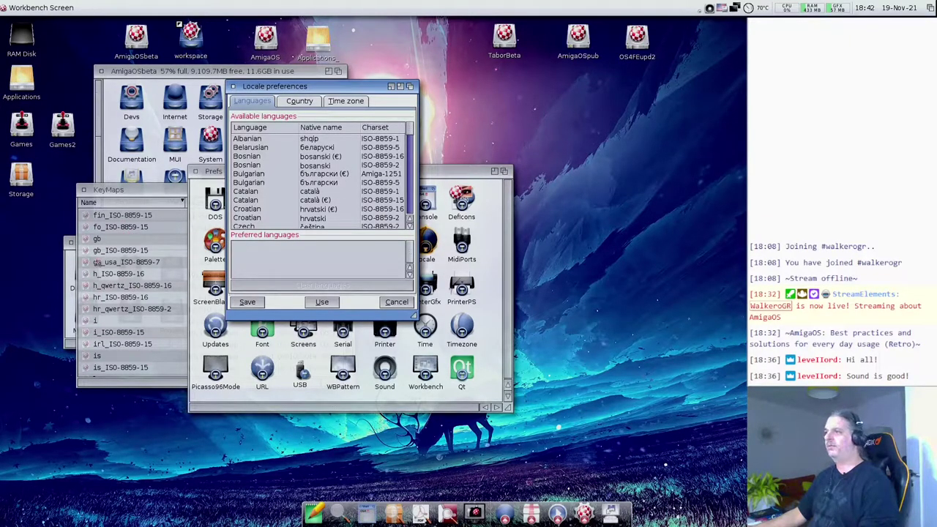
pyautogui.click(234, 86)
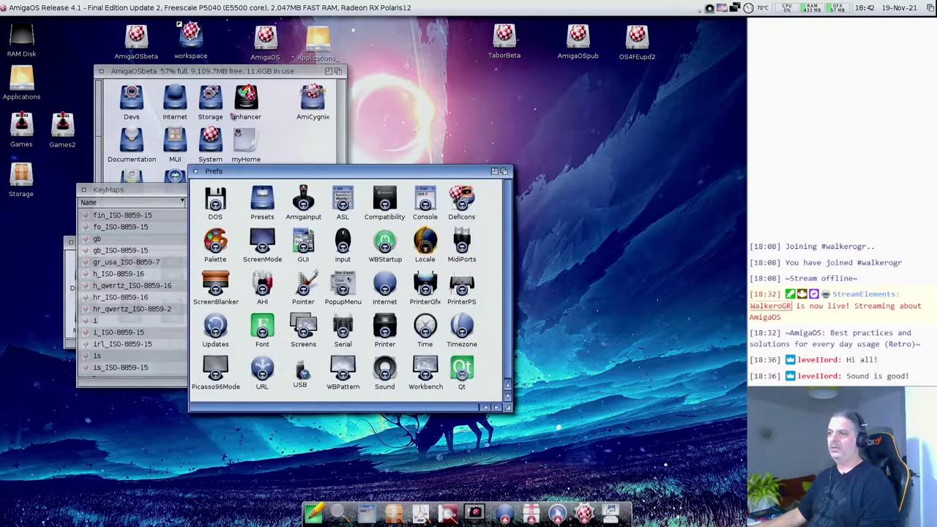
pyautogui.click(195, 173)
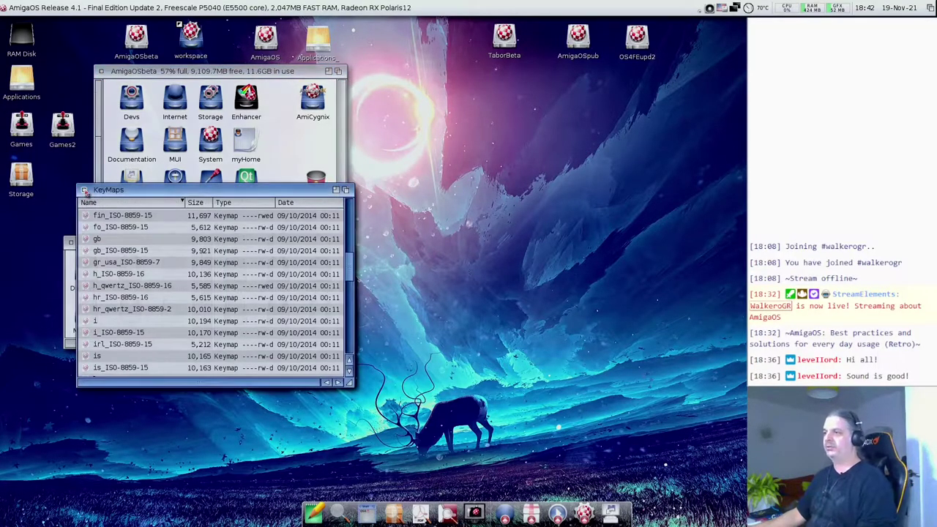
pyautogui.click(84, 191)
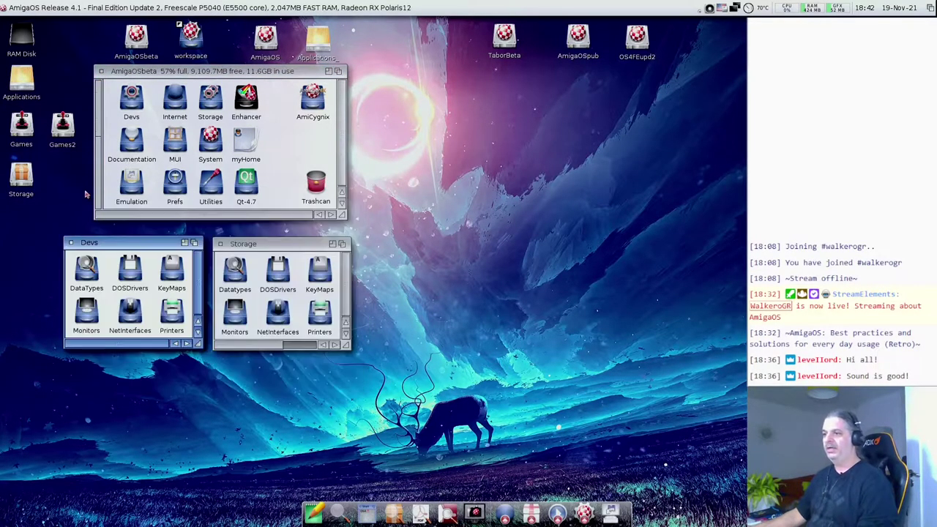
# - Open the Monitors drawer from Devs, position its window lower, and select the Radeon driver
pyautogui.doubleClick(91, 321)
pyautogui.moveTo(103, 114); pyautogui.dragTo(104, 161)
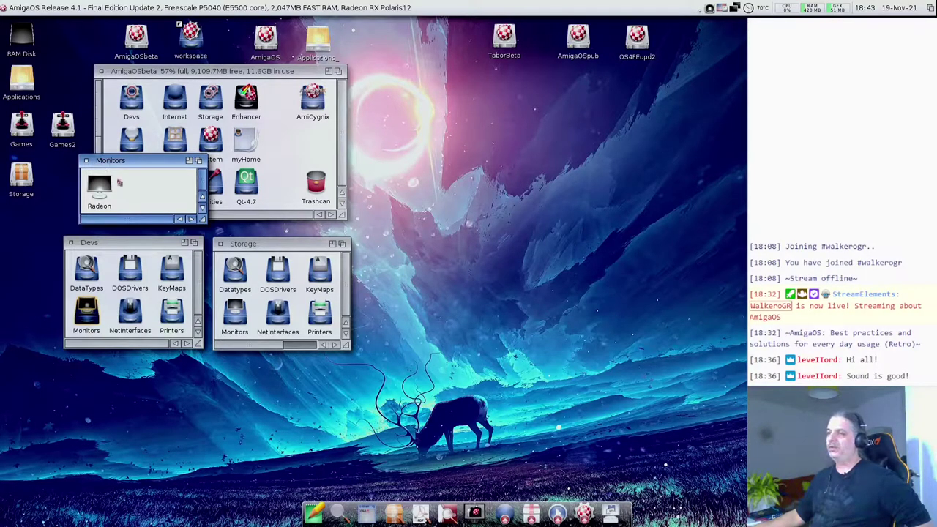
pyautogui.moveTo(118, 164); pyautogui.dragTo(121, 164)
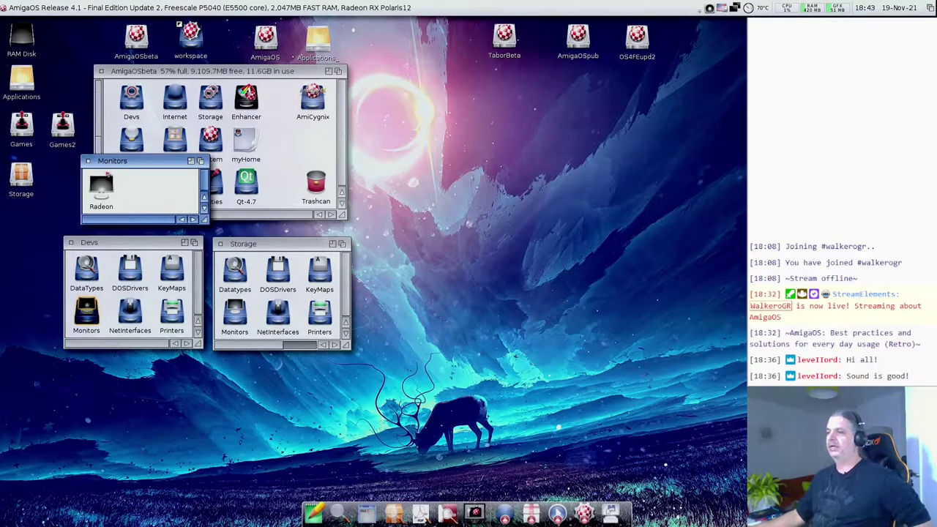
pyautogui.click(131, 203)
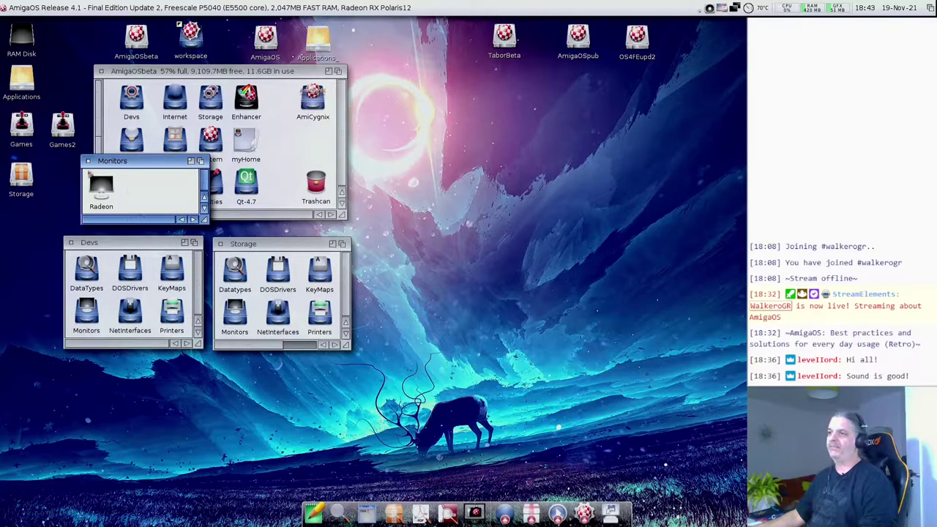
pyautogui.click(101, 187)
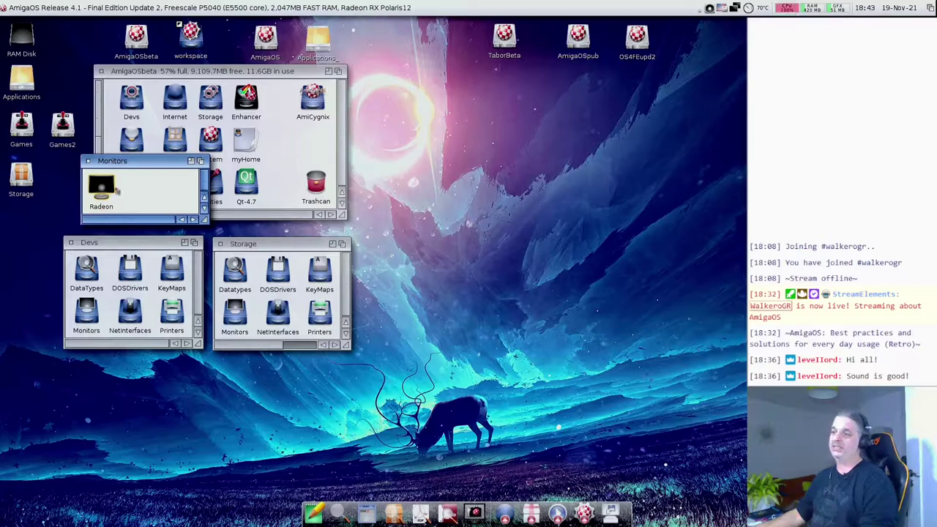
pyautogui.click(117, 198)
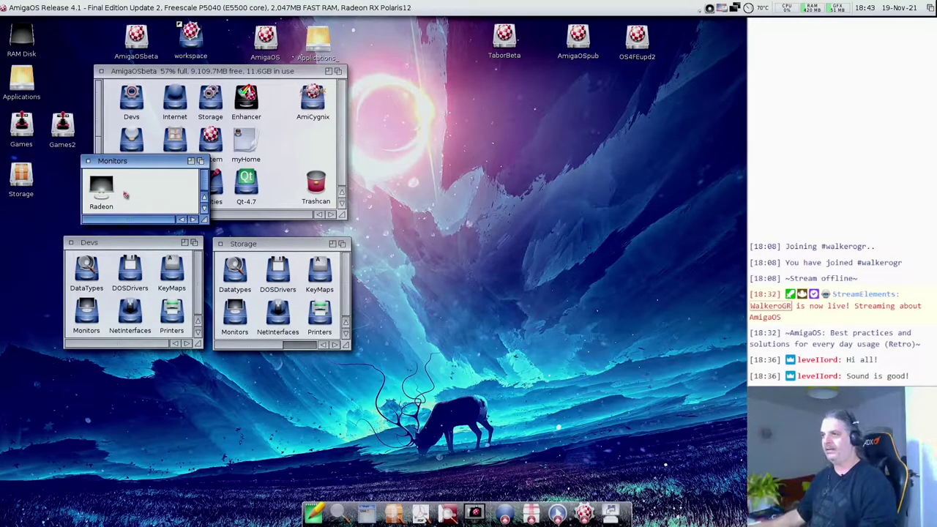
pyautogui.click(116, 189)
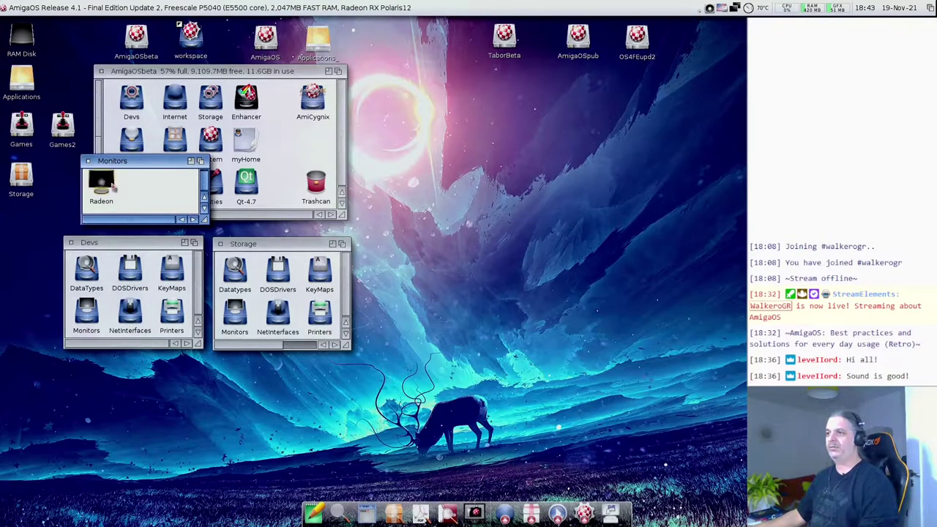
pyautogui.click(206, 181)
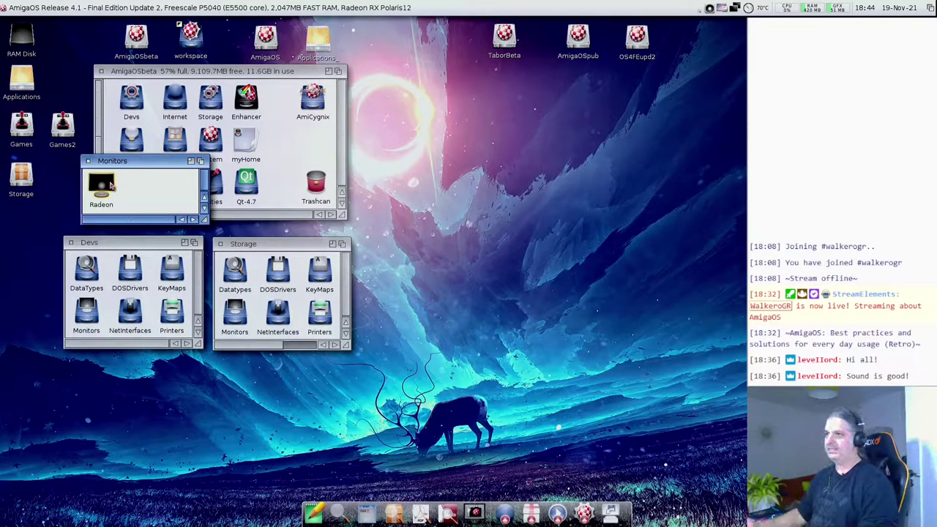
# - View the Radeon driver's information and tool types in an enlarged window, then close it
pyautogui.press('super+i')
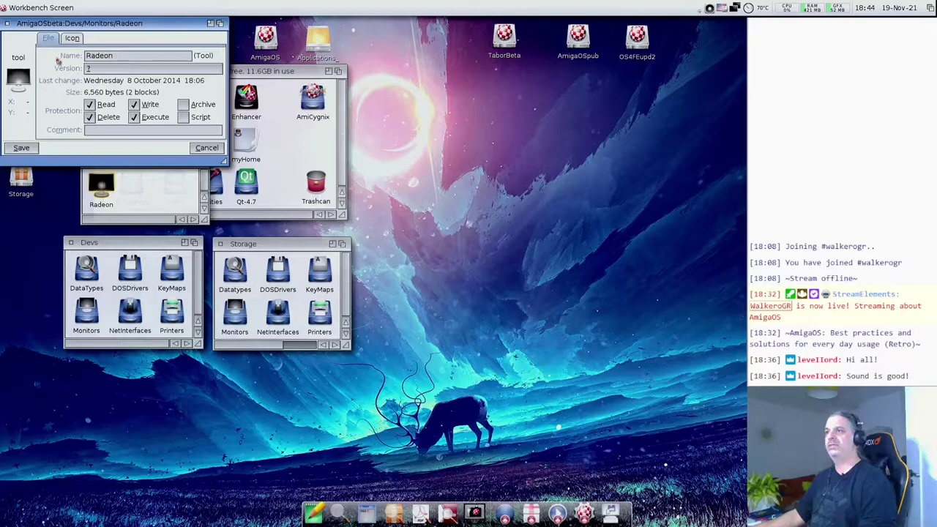
pyautogui.click(71, 43)
pyautogui.moveTo(226, 164); pyautogui.dragTo(253, 371)
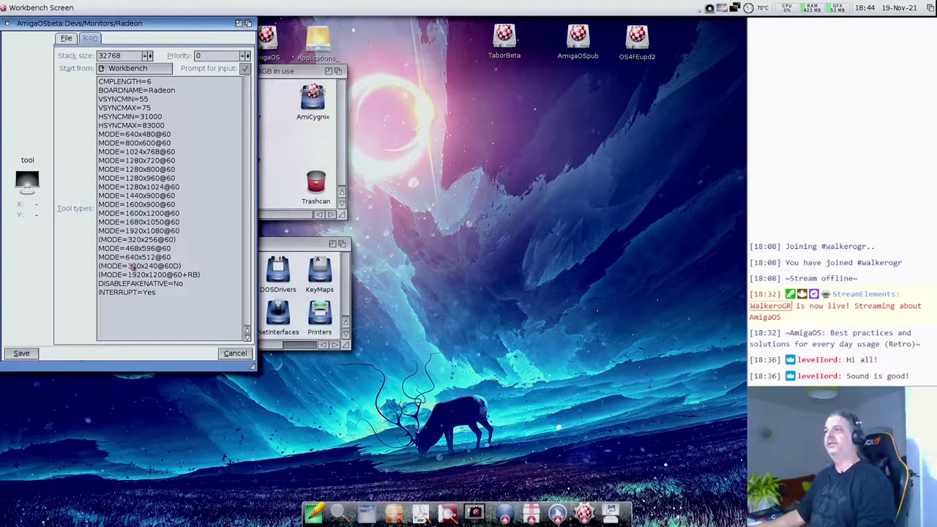
pyautogui.click(8, 25)
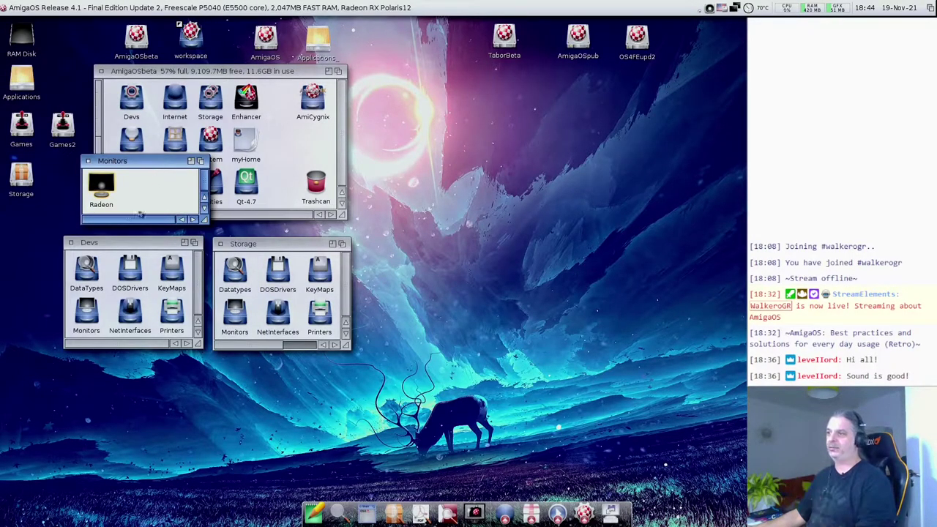
pyautogui.click(88, 161)
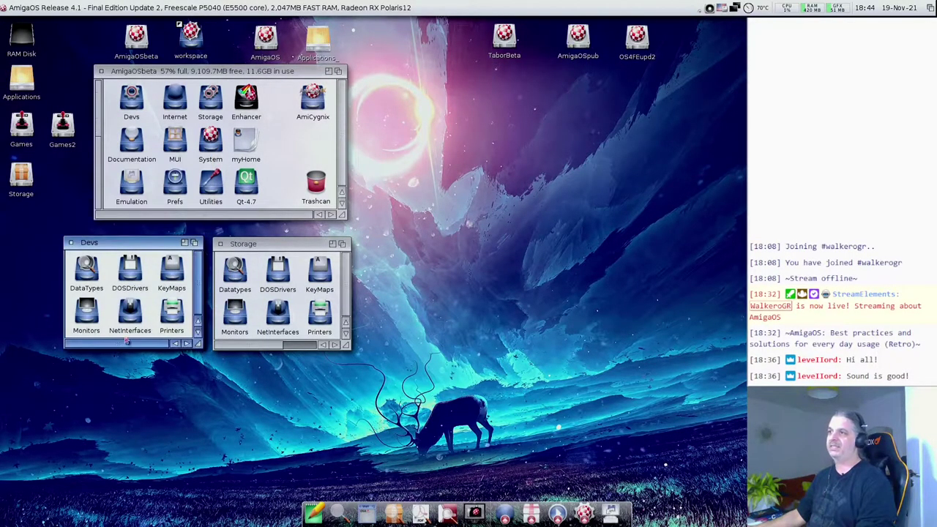
pyautogui.doubleClick(130, 315)
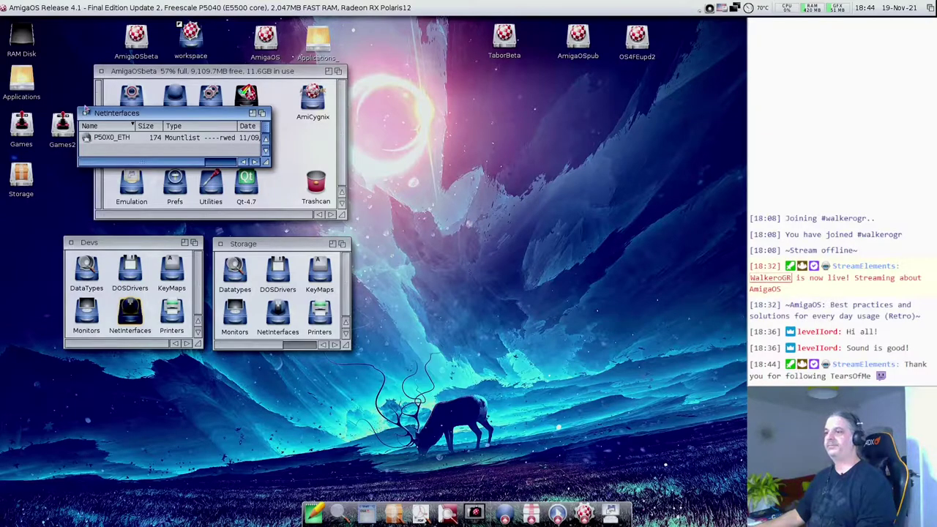
pyautogui.click(86, 113)
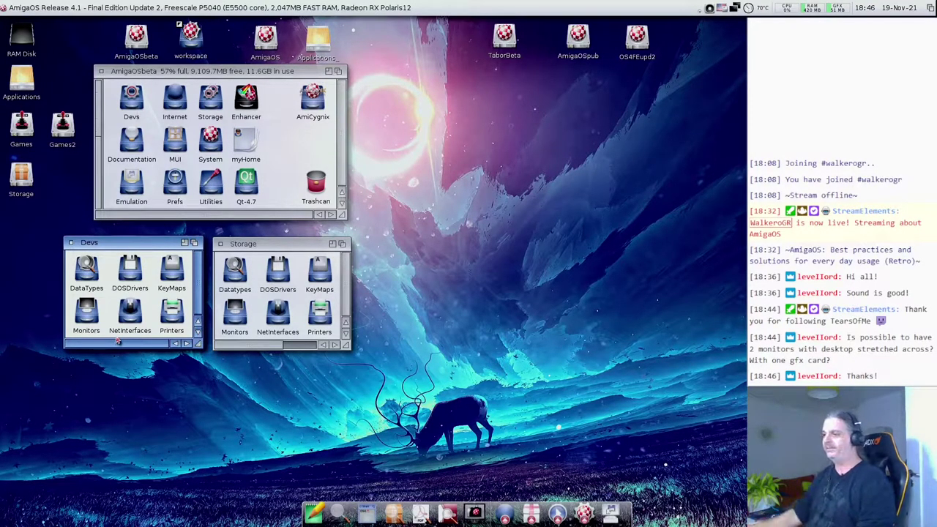
pyautogui.doubleClick(170, 314)
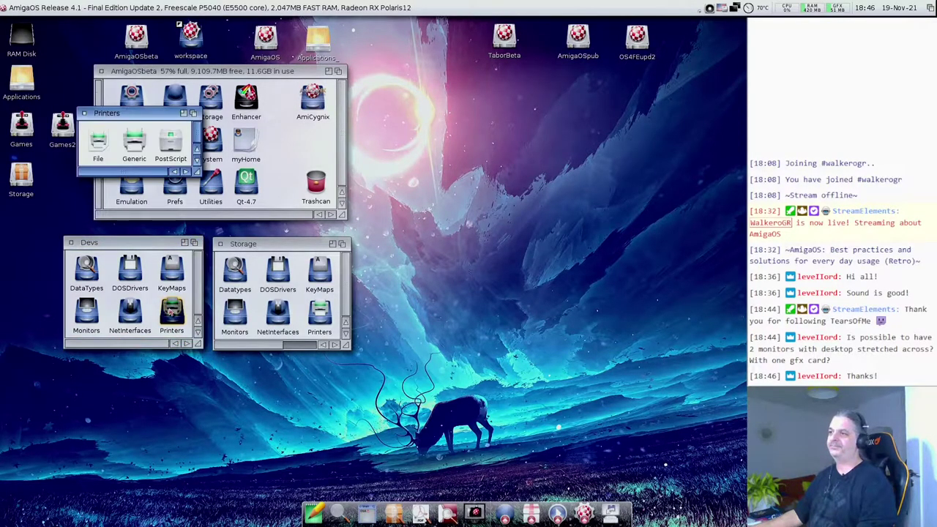
pyautogui.moveTo(195, 173); pyautogui.dragTo(258, 198)
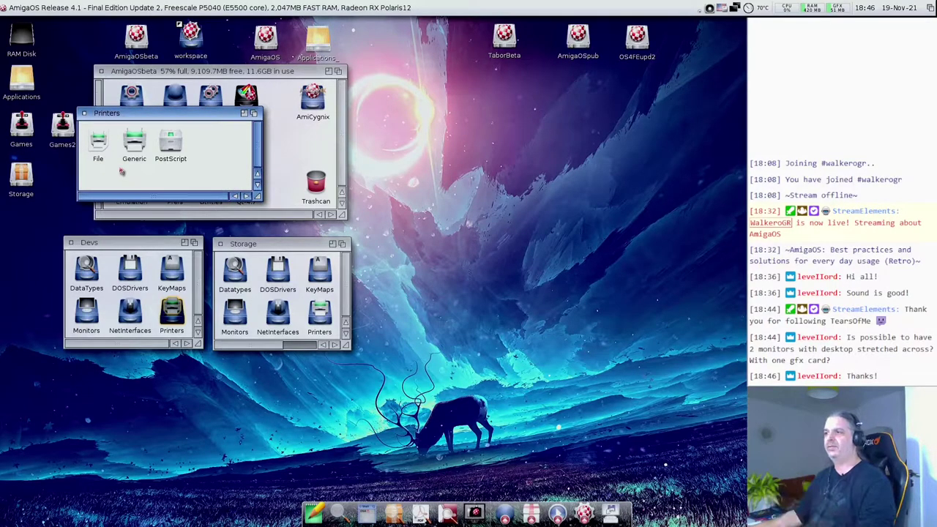
pyautogui.click(84, 114)
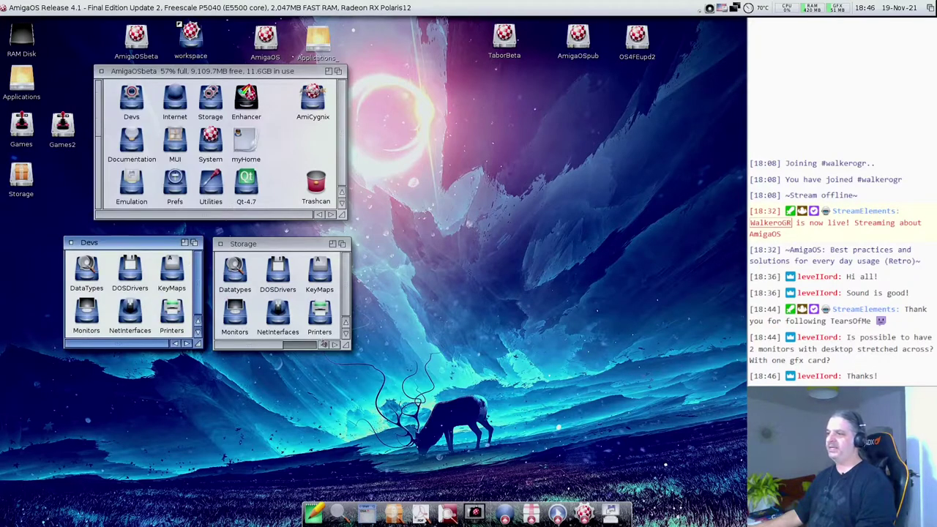
# - Open Storage's Printers drawer, scroll through its printer drivers, then close it
pyautogui.doubleClick(320, 314)
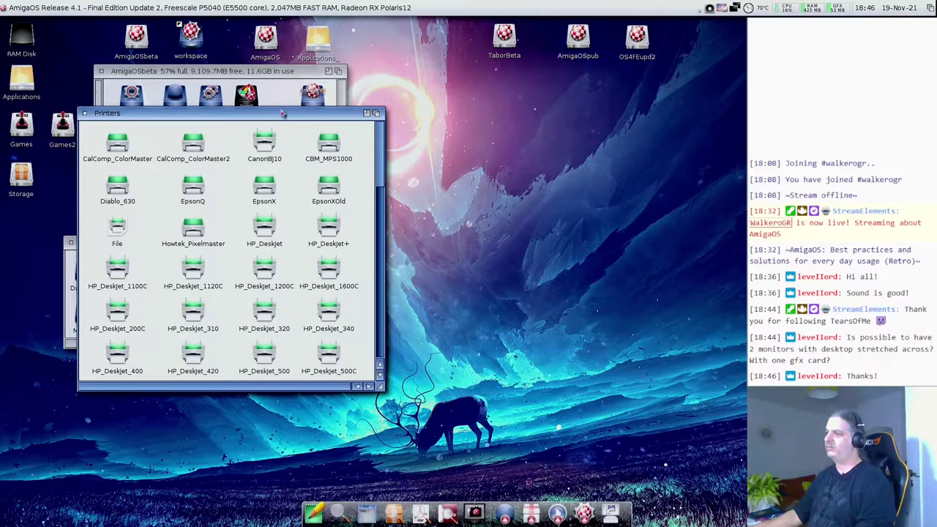
pyautogui.moveTo(284, 113); pyautogui.dragTo(571, 87)
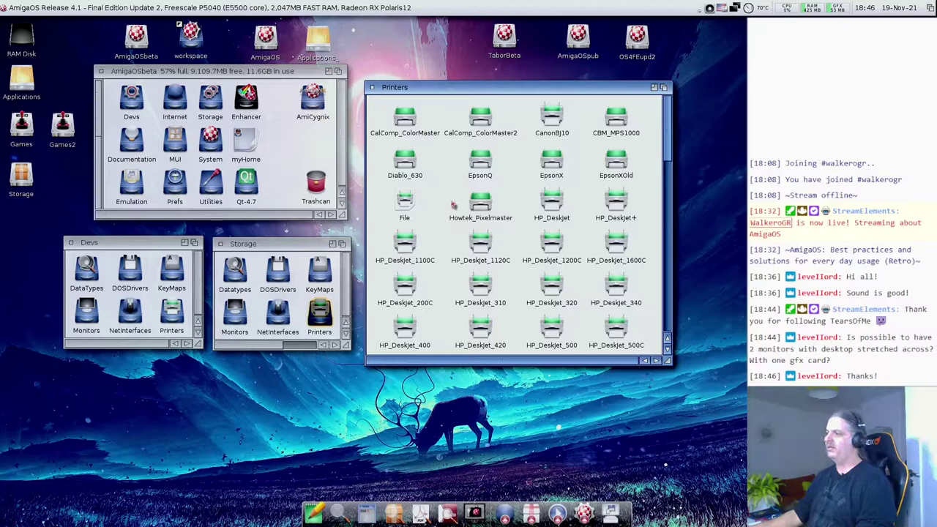
pyautogui.scroll(-10, 453, 205)
pyautogui.scroll(5, 453, 206)
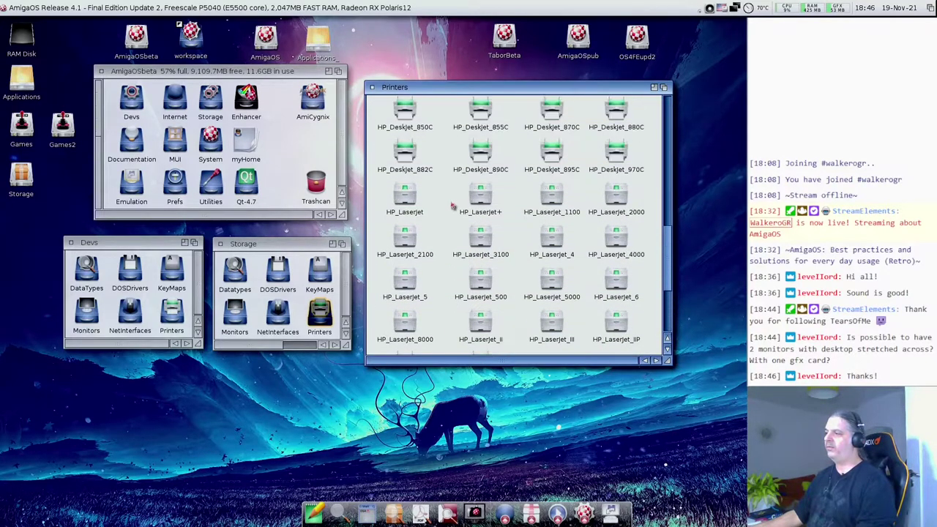
pyautogui.scroll(5, 454, 205)
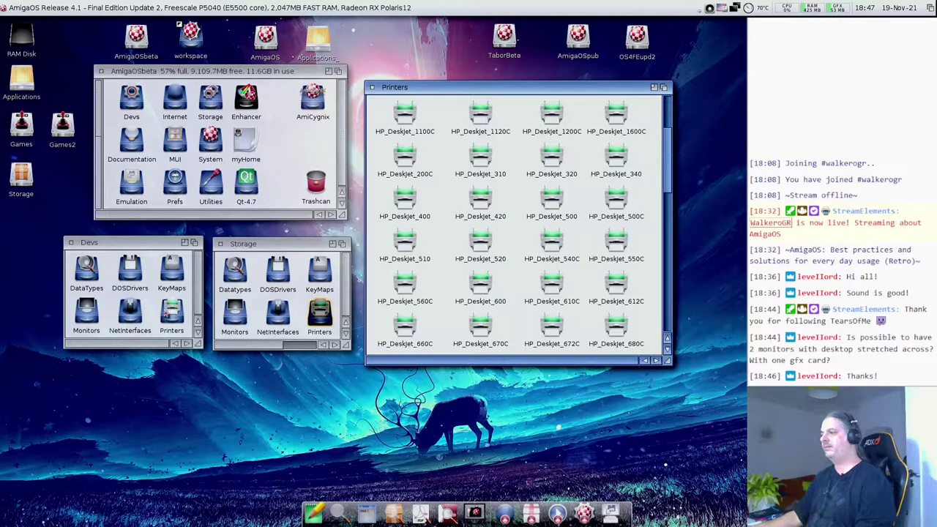
pyautogui.click(441, 263)
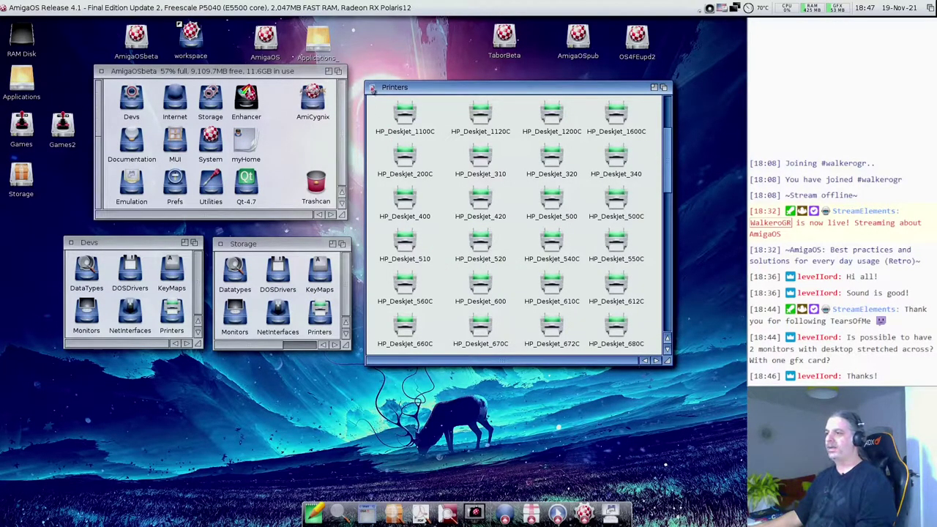
pyautogui.click(372, 87)
# - Enlarge the Storage and Devs windows and move Storage toward the top of the screen
pyautogui.click(198, 349)
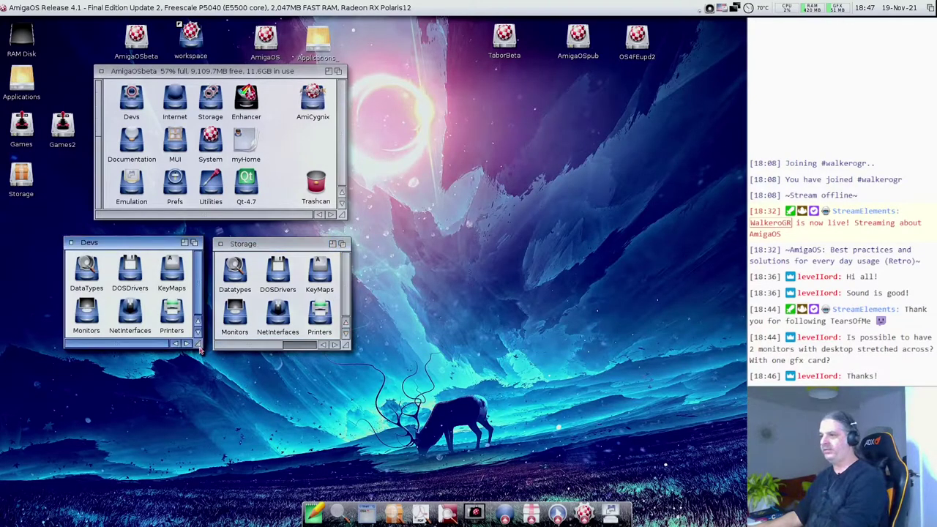
pyautogui.click(344, 350)
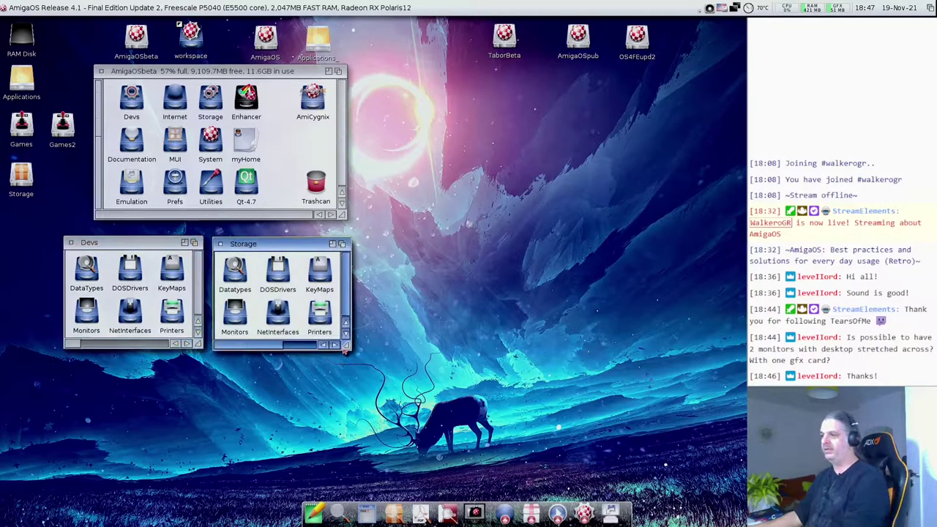
pyautogui.moveTo(344, 349); pyautogui.dragTo(746, 479)
pyautogui.moveTo(203, 344); pyautogui.dragTo(438, 522)
pyautogui.moveTo(447, 244); pyautogui.dragTo(605, 10)
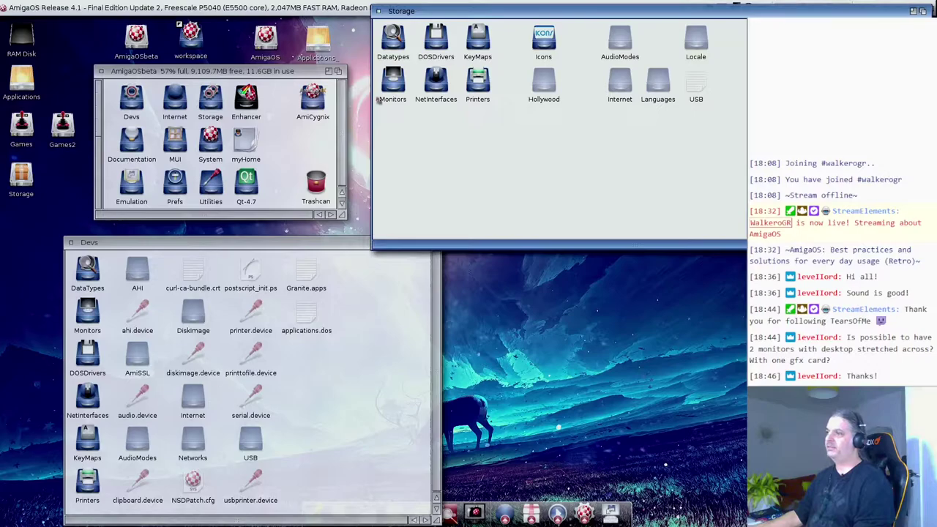
pyautogui.moveTo(433, 17); pyautogui.dragTo(344, 23)
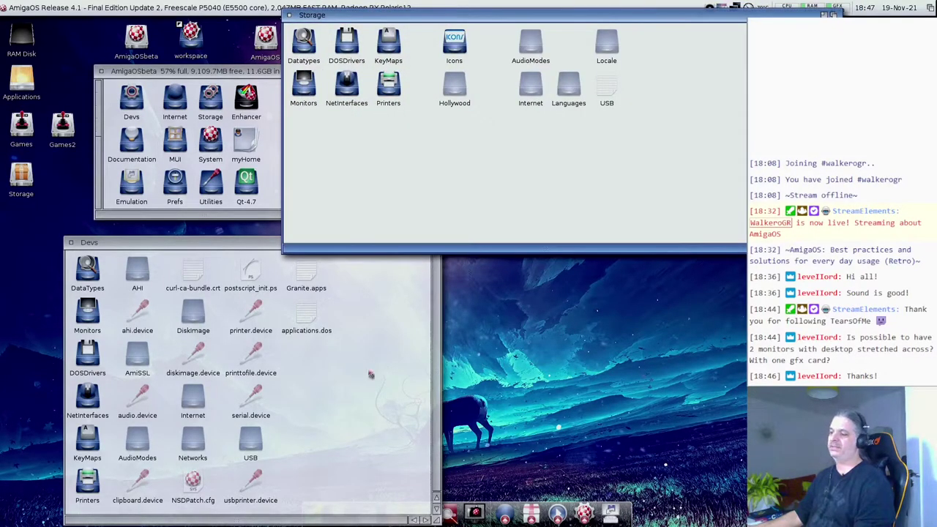
pyautogui.click(318, 414)
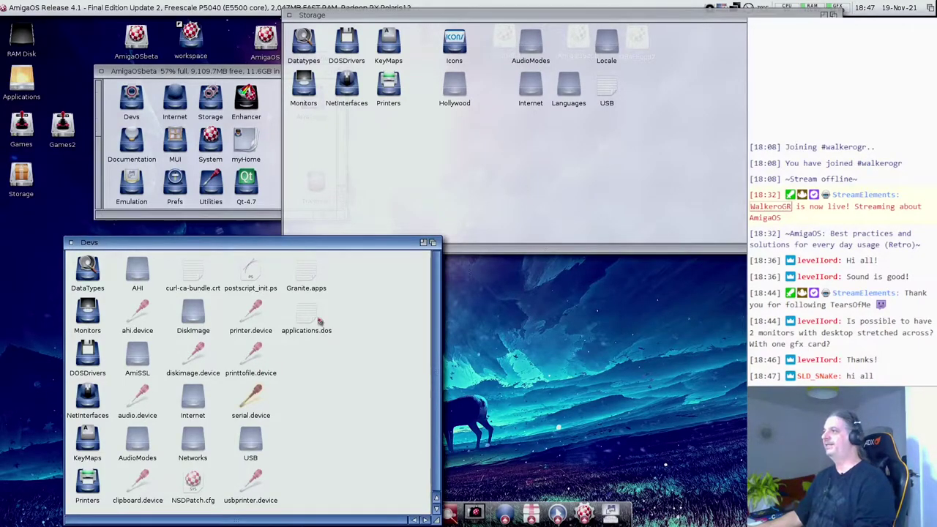
pyautogui.click(317, 233)
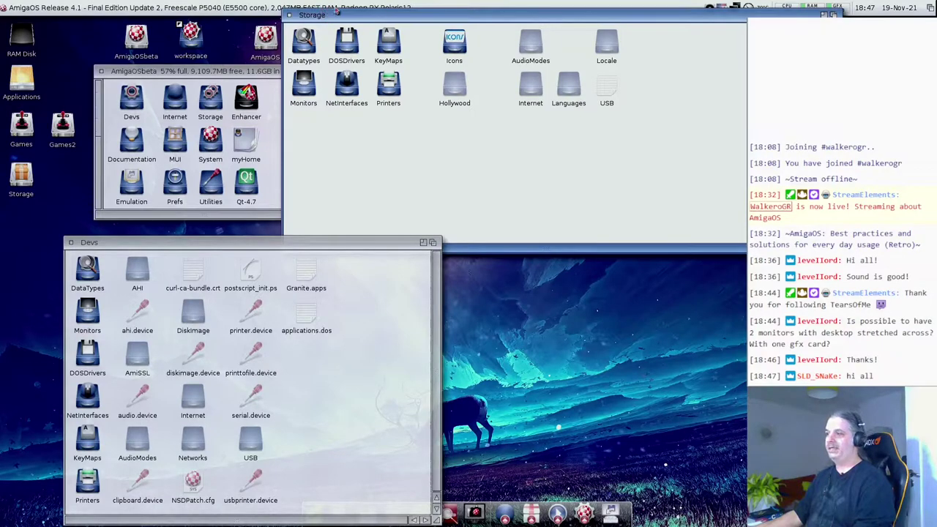
# - Close the Storage and Devs drawer windows, then select their icons in AmigaOSbeta
pyautogui.click(291, 16)
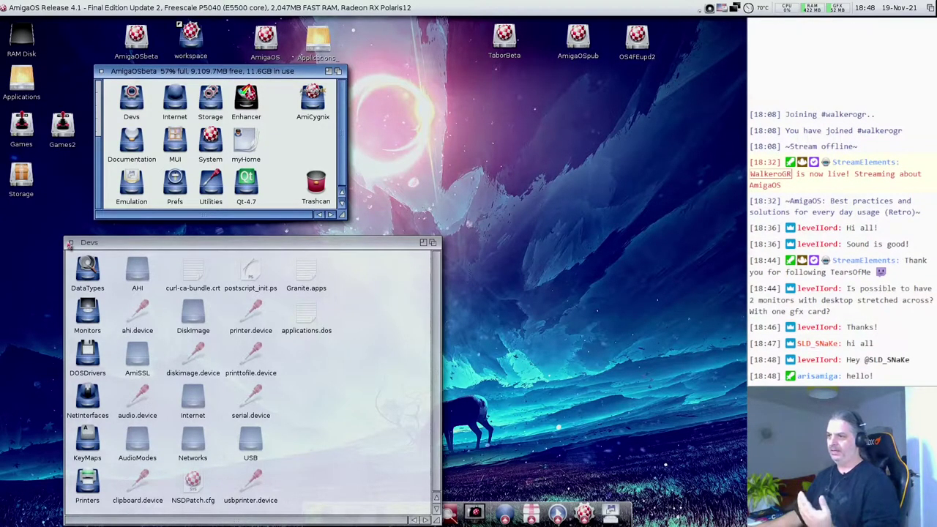
pyautogui.click(70, 245)
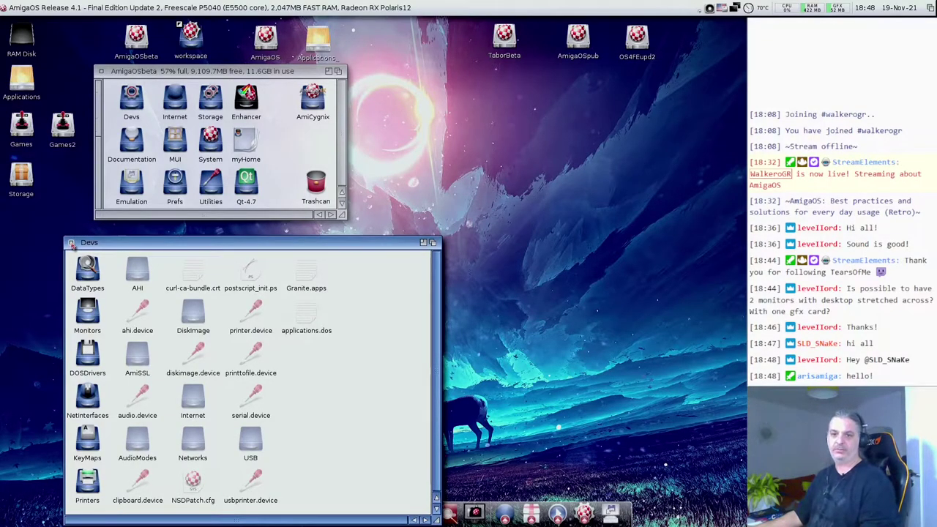
pyautogui.click(71, 243)
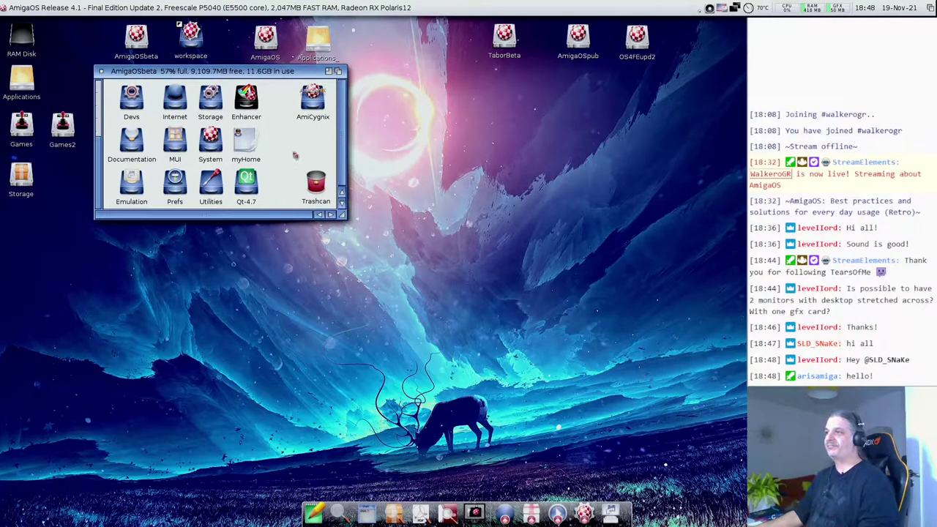
pyautogui.click(135, 104)
pyautogui.click(219, 104)
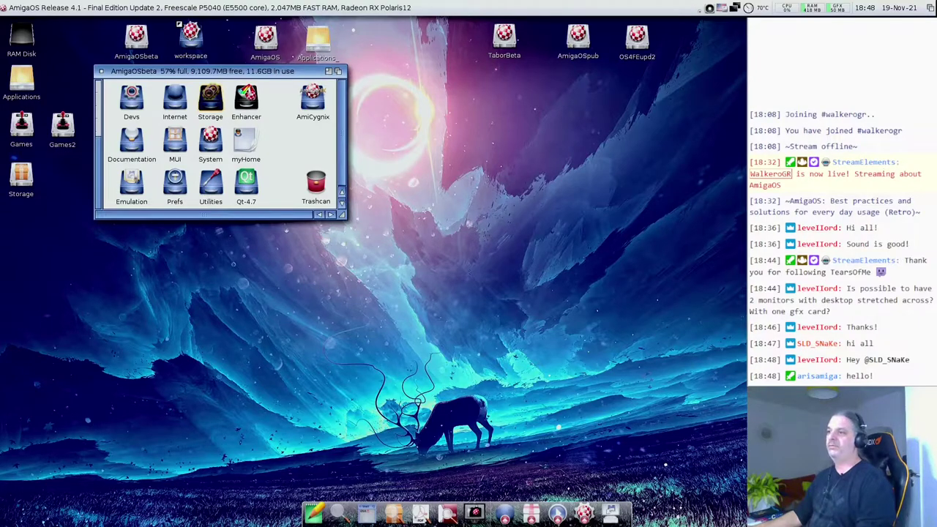
# - Open the Documentation drawer and scroll through its list view
pyautogui.click(128, 150)
pyautogui.doubleClick(127, 150)
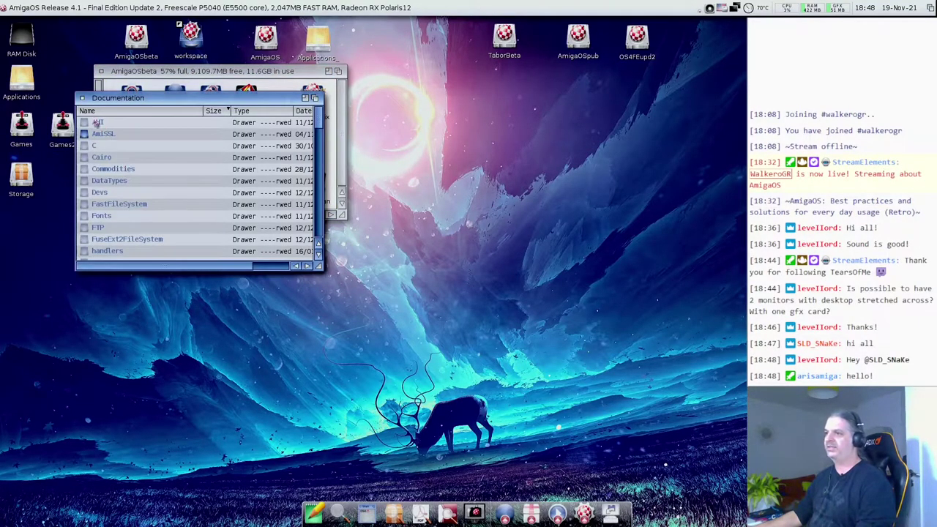
pyautogui.scroll(-8, 286, 205)
pyautogui.scroll(3, 284, 204)
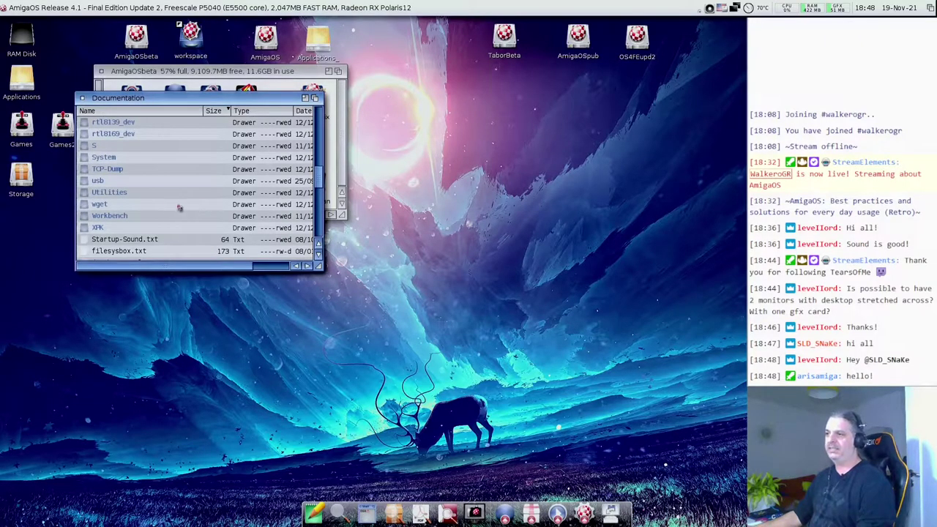
pyautogui.scroll(1, 175, 205)
pyautogui.scroll(2, 176, 206)
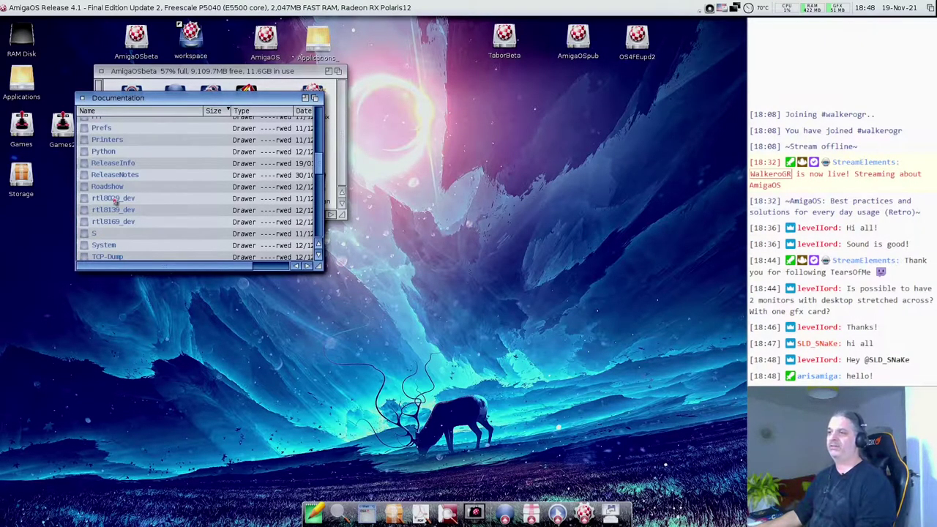
pyautogui.scroll(1, 103, 205)
pyautogui.scroll(7, 103, 204)
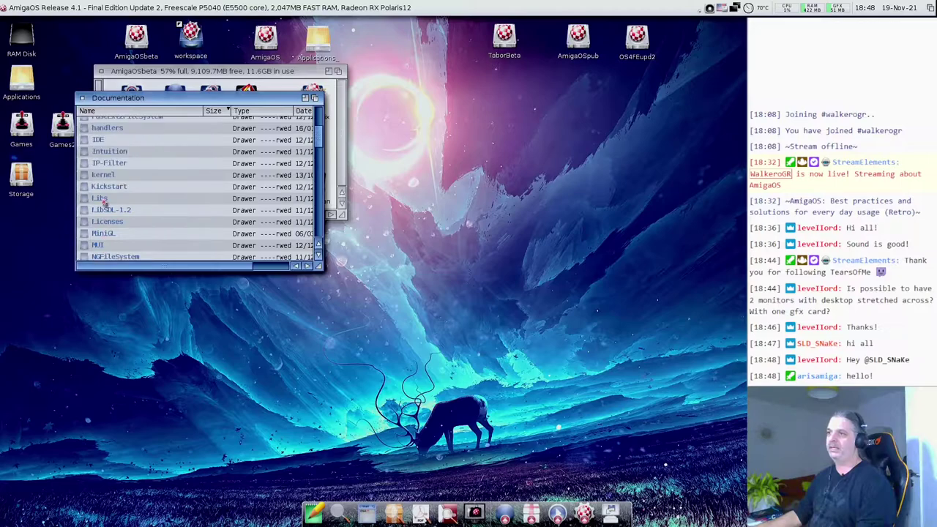
# - Open and enlarge the C documentation drawer, read CPU.doc, then close it
pyautogui.doubleClick(96, 164)
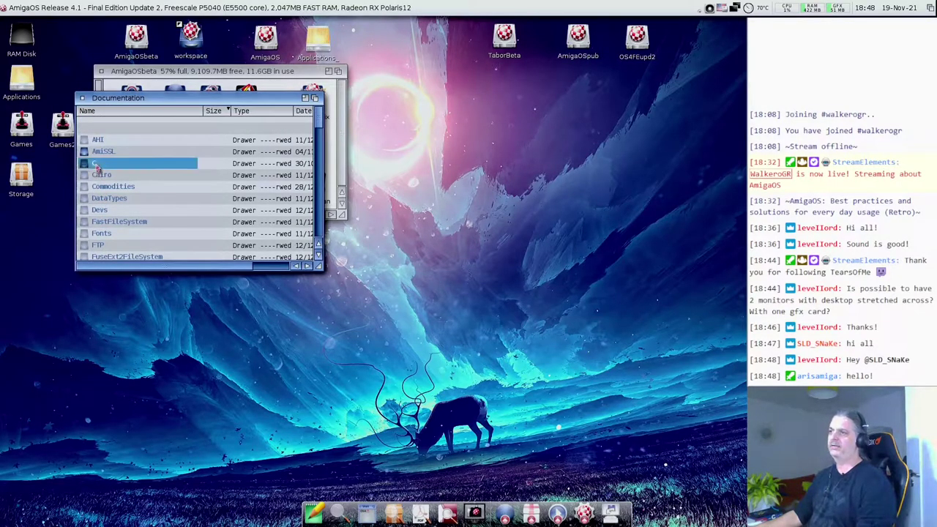
pyautogui.moveTo(296, 143); pyautogui.dragTo(422, 298)
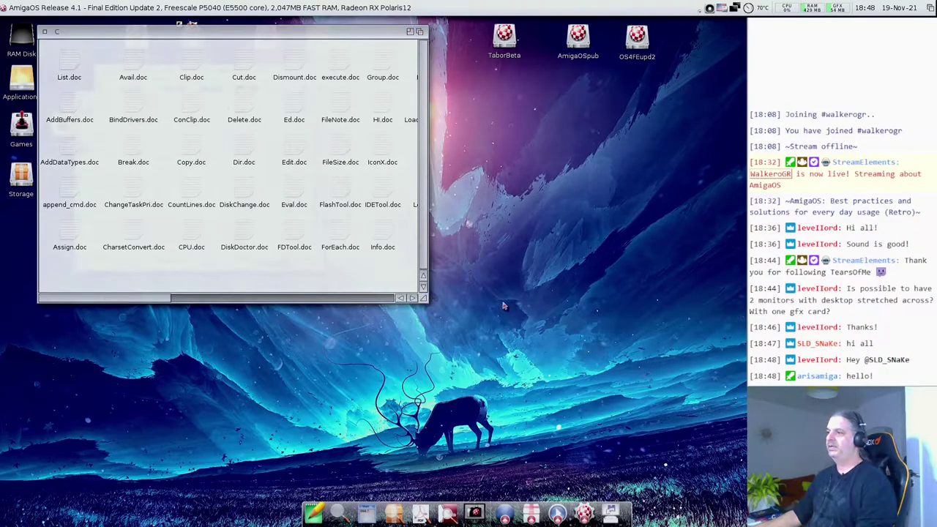
pyautogui.moveTo(423, 298); pyautogui.dragTo(571, 298)
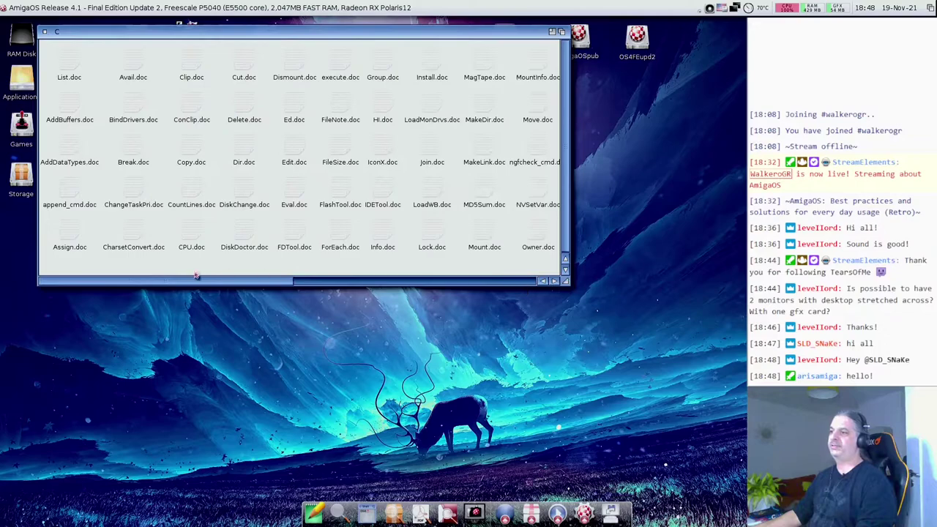
pyautogui.doubleClick(191, 232)
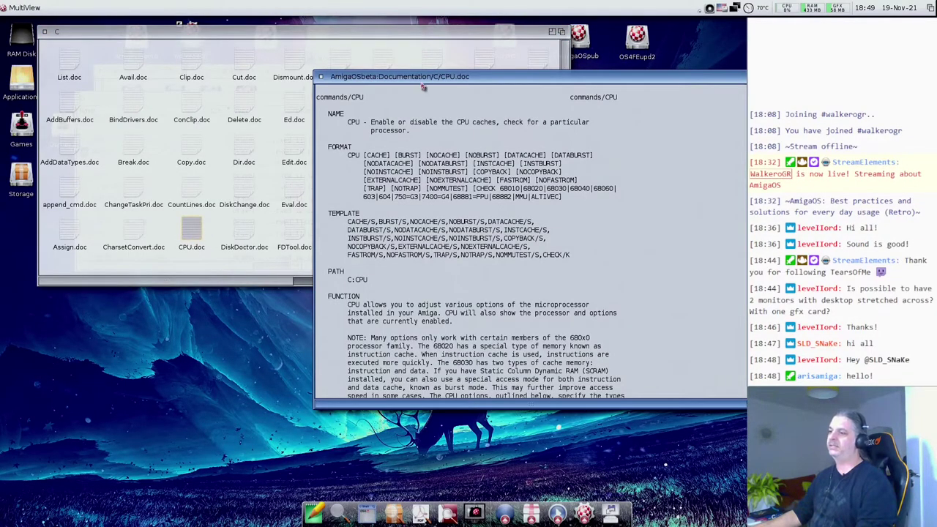
pyautogui.moveTo(425, 89); pyautogui.dragTo(247, 92)
pyautogui.scroll(-6, 275, 201)
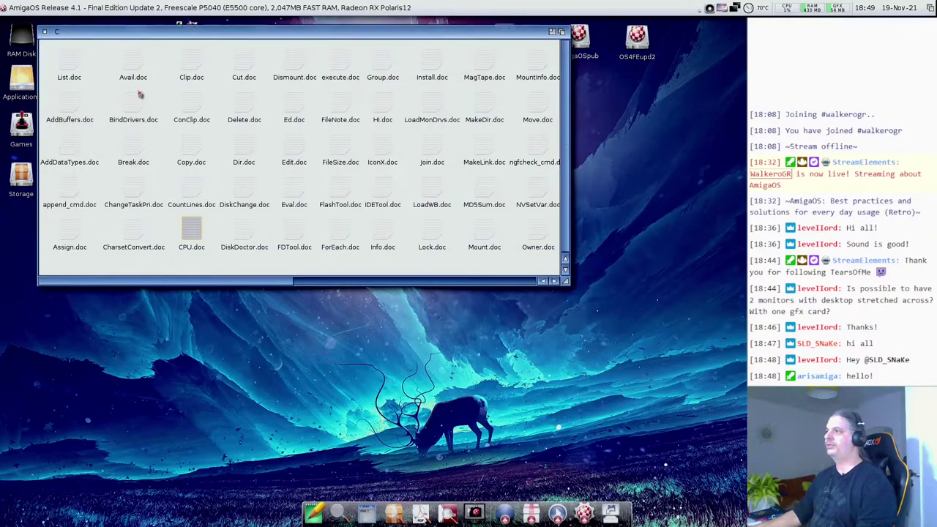
pyautogui.click(140, 88)
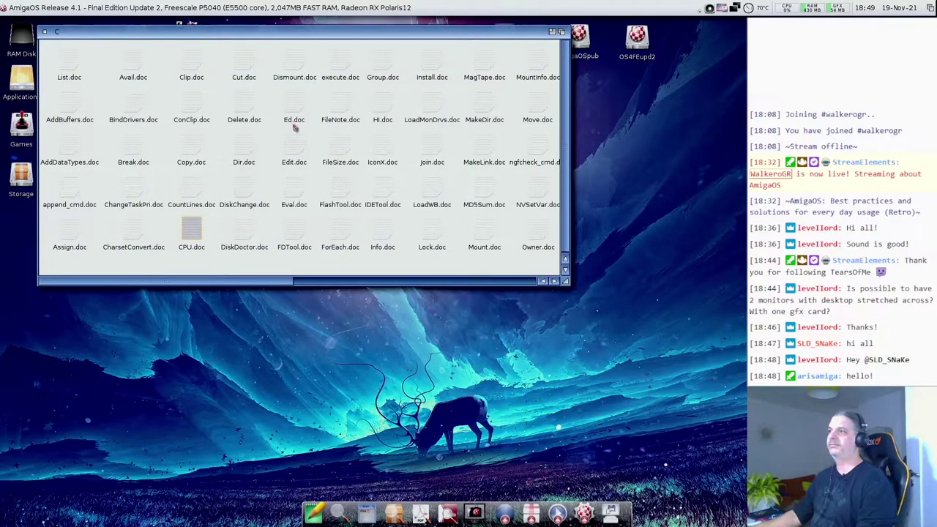
# - Read Avail.doc, then close its viewer, the C drawer and the Documentation drawer
pyautogui.doubleClick(143, 63)
pyautogui.moveTo(425, 80); pyautogui.dragTo(195, 85)
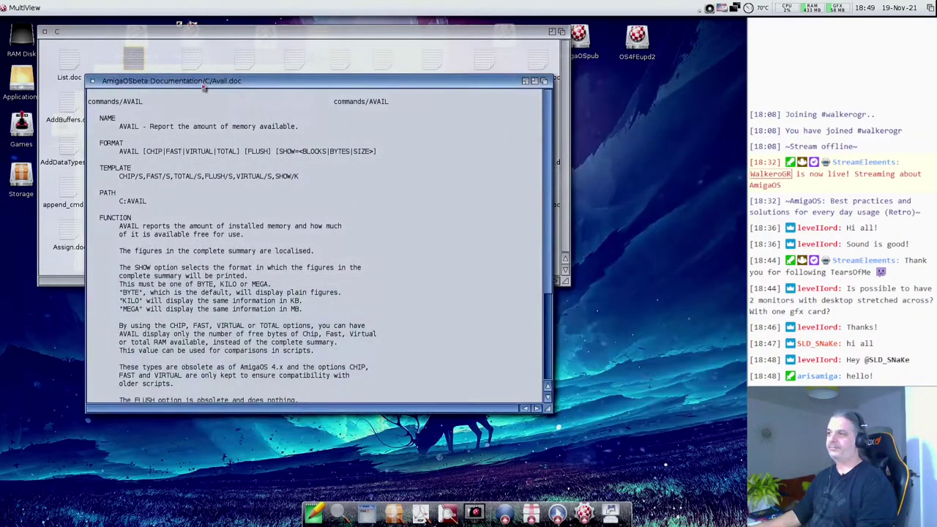
pyautogui.click(92, 81)
pyautogui.click(44, 31)
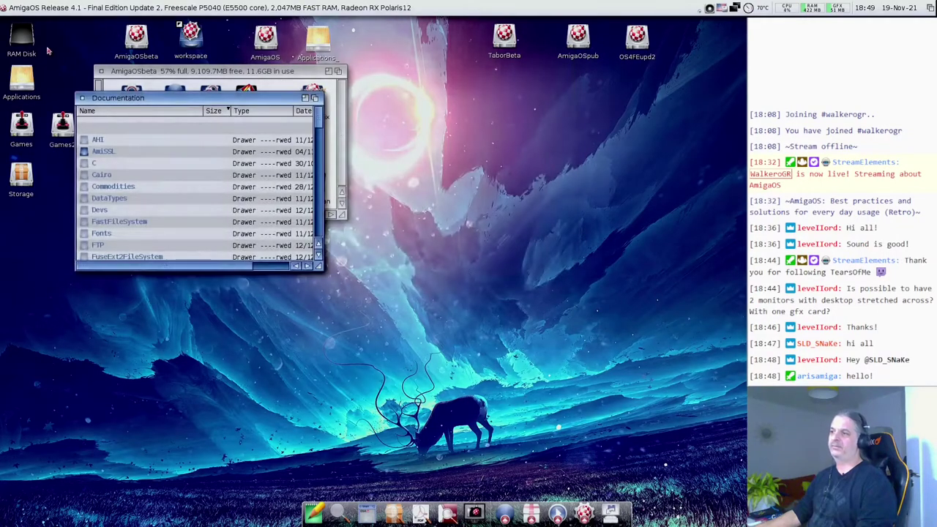
pyautogui.scroll(-3, 159, 184)
pyautogui.scroll(-10, 159, 184)
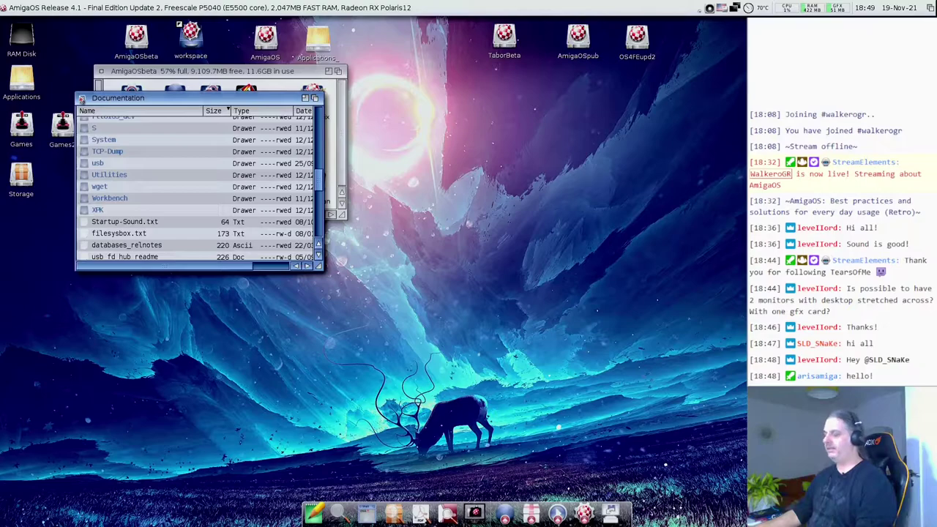
pyautogui.click(82, 97)
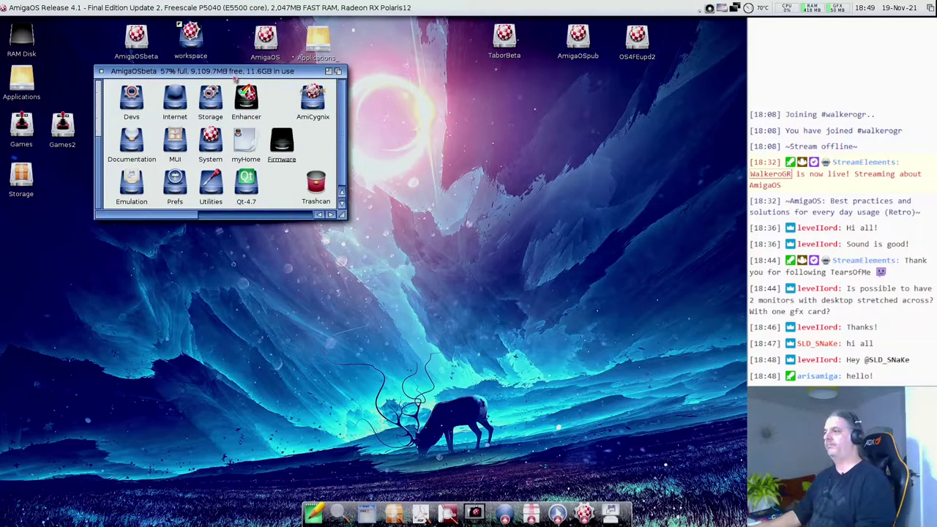
# - Enlarge the AmigaOSbeta window to show every drawer, then select the C and Classes drawers
pyautogui.moveTo(342, 215); pyautogui.dragTo(401, 356)
pyautogui.click(210, 228)
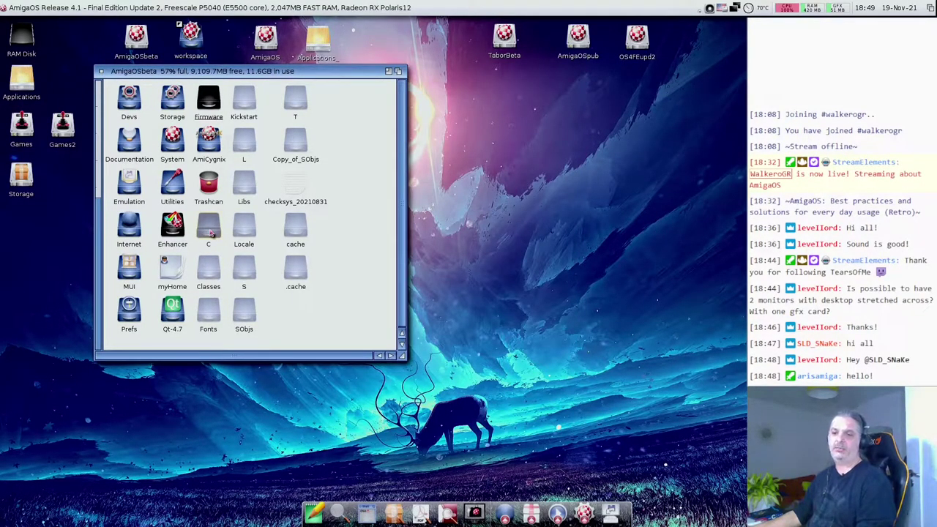
pyautogui.click(212, 275)
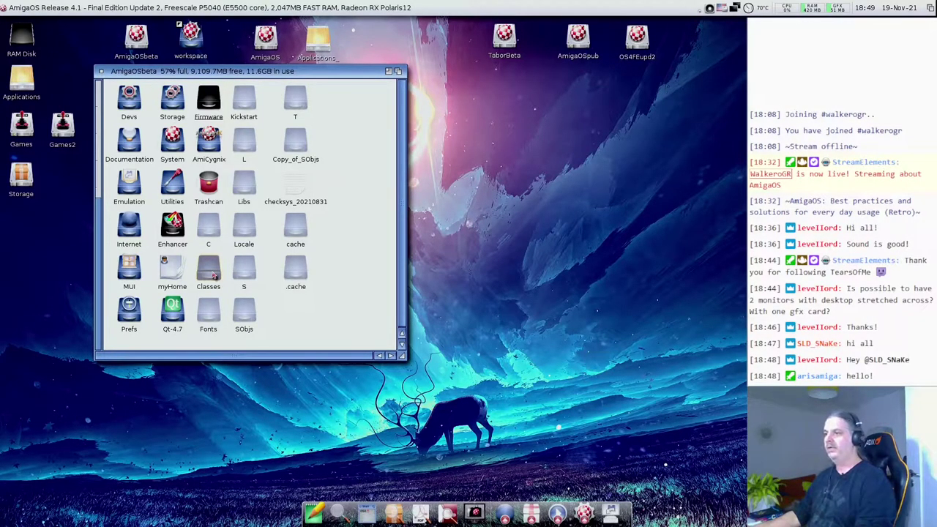
pyautogui.doubleClick(211, 316)
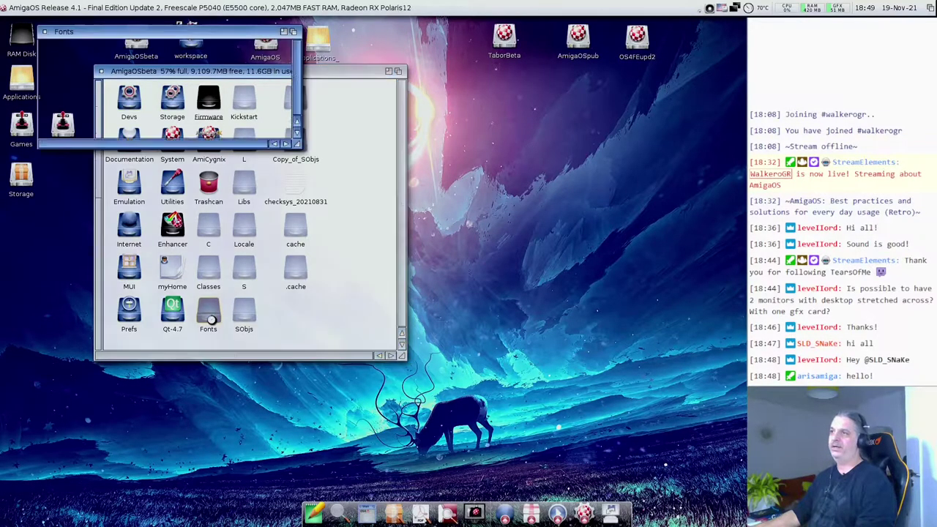
pyautogui.click(44, 32)
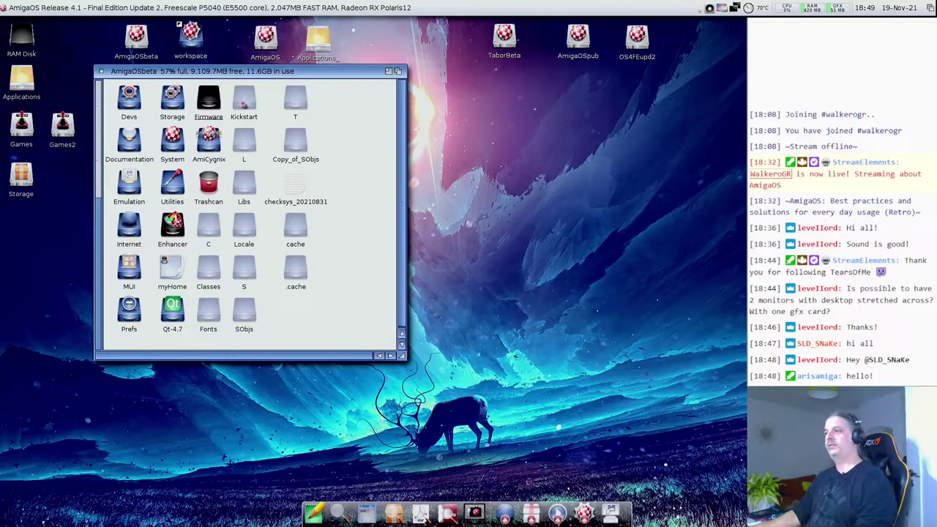
pyautogui.click(243, 104)
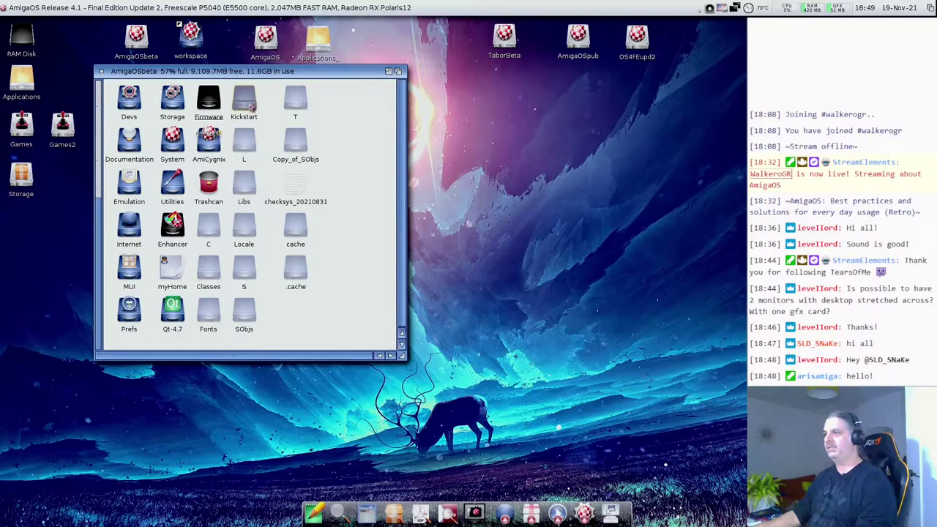
pyautogui.click(249, 142)
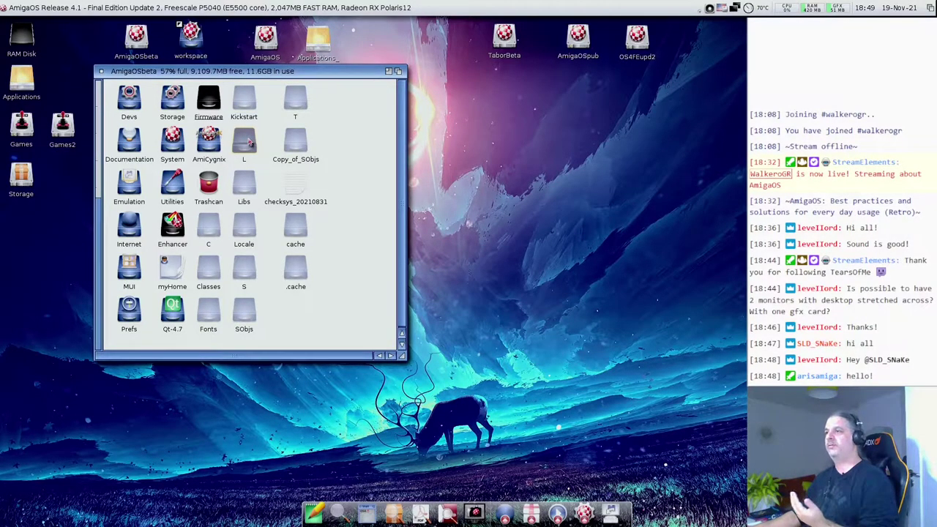
pyautogui.doubleClick(249, 143)
pyautogui.moveTo(297, 144); pyautogui.dragTo(314, 240)
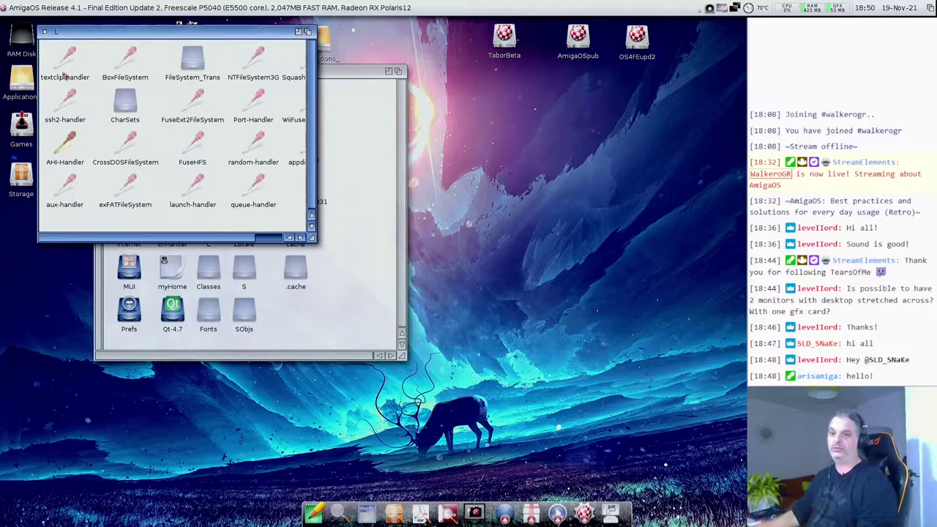
pyautogui.click(44, 32)
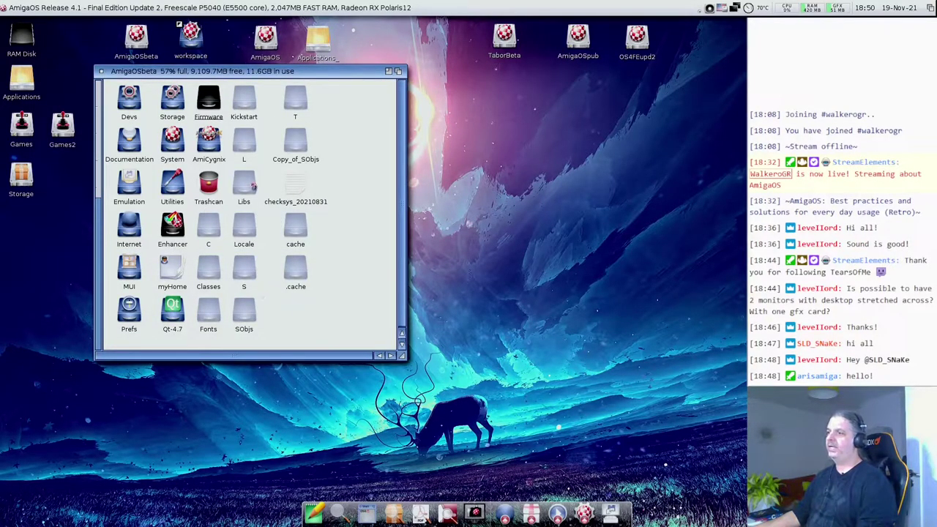
# - Open the Locale drawer and browse its Catalogs and Timezones drawers, enlarging the Timezones window
pyautogui.doubleClick(250, 225)
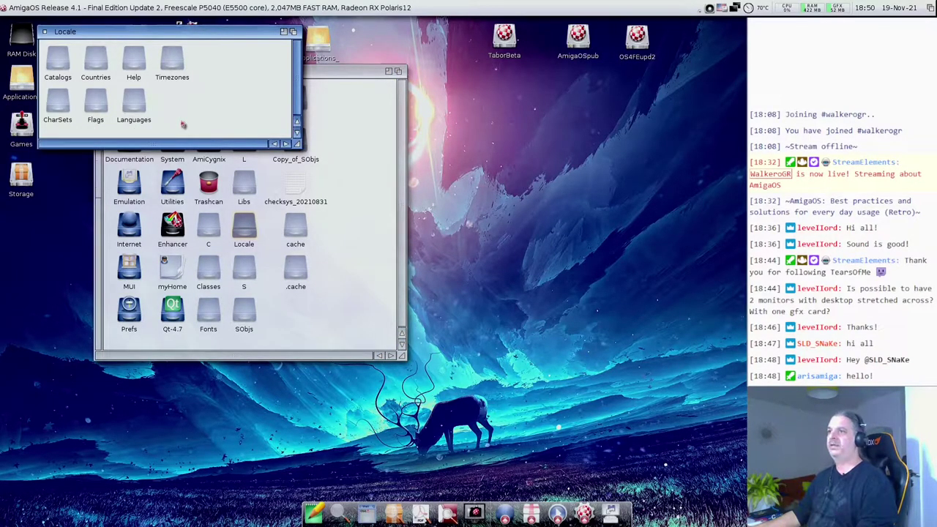
pyautogui.doubleClick(62, 64)
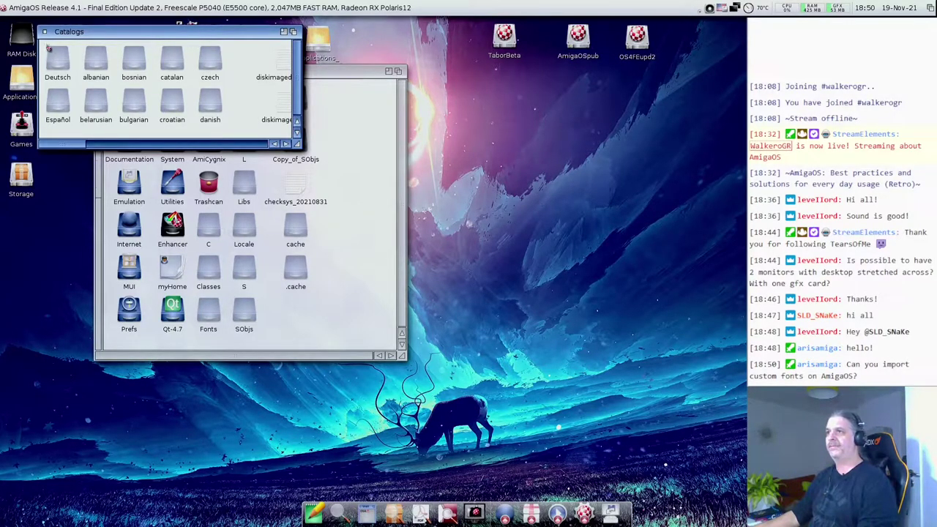
pyautogui.click(45, 32)
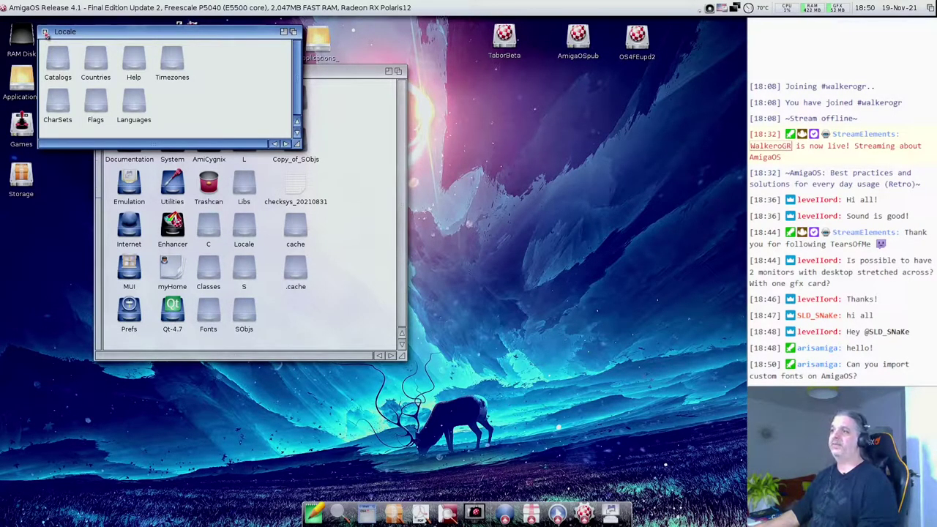
pyautogui.doubleClick(181, 68)
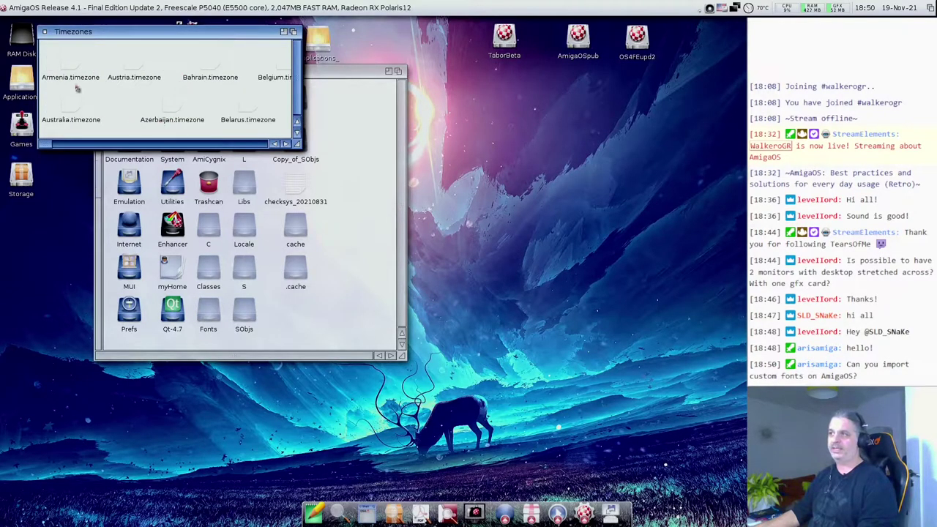
pyautogui.moveTo(41, 42); pyautogui.dragTo(299, 271)
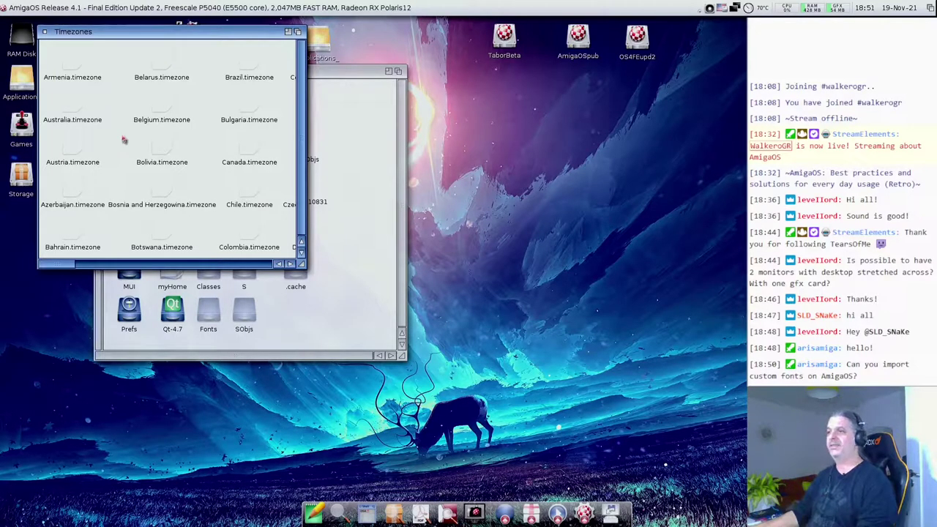
pyautogui.click(45, 32)
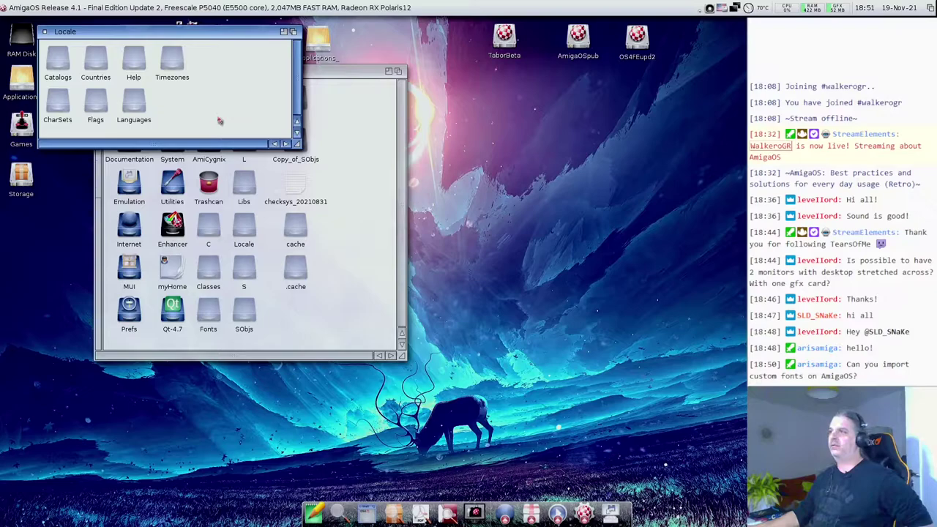
# - Move the Locale window aside, open the System drawer and select TypeManager
pyautogui.moveTo(219, 120); pyautogui.dragTo(505, 144)
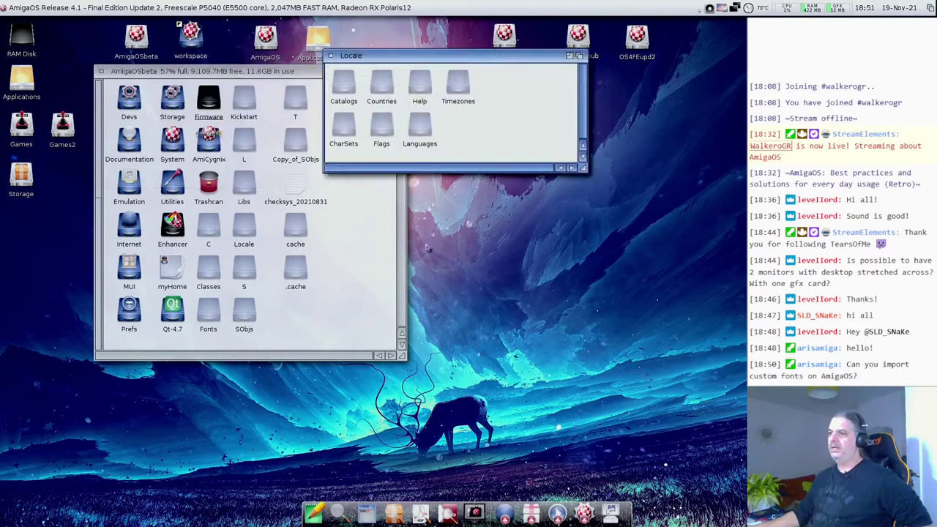
pyautogui.doubleClick(169, 134)
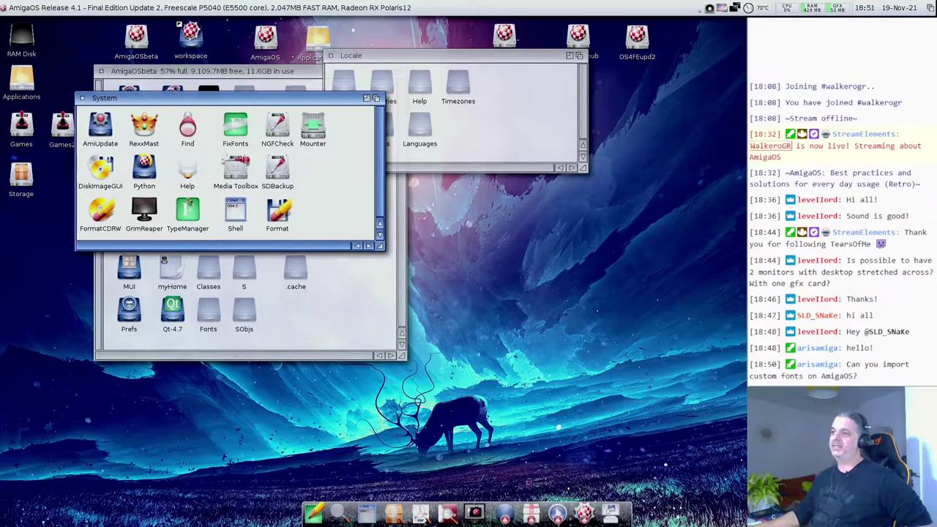
pyautogui.click(186, 212)
# - Launch TypeManager to view the AmigaOSbeta:Fonts list, then quit it, saving its settings
pyautogui.doubleClick(186, 213)
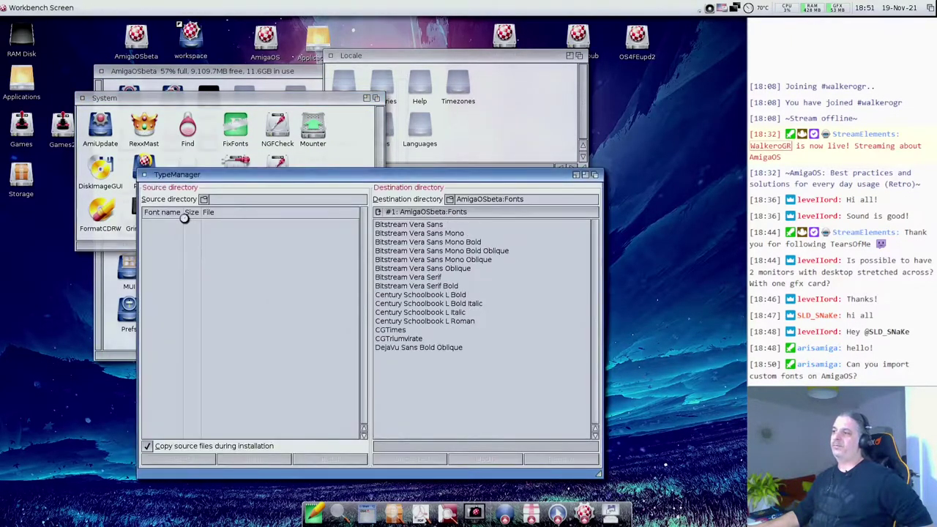
pyautogui.moveTo(302, 181); pyautogui.dragTo(183, 110)
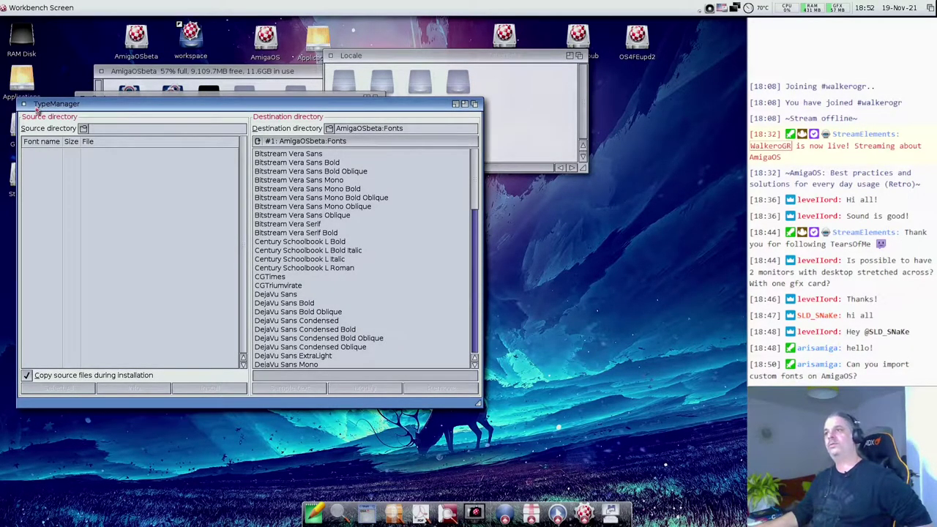
pyautogui.moveTo(37, 108); pyautogui.dragTo(60, 124)
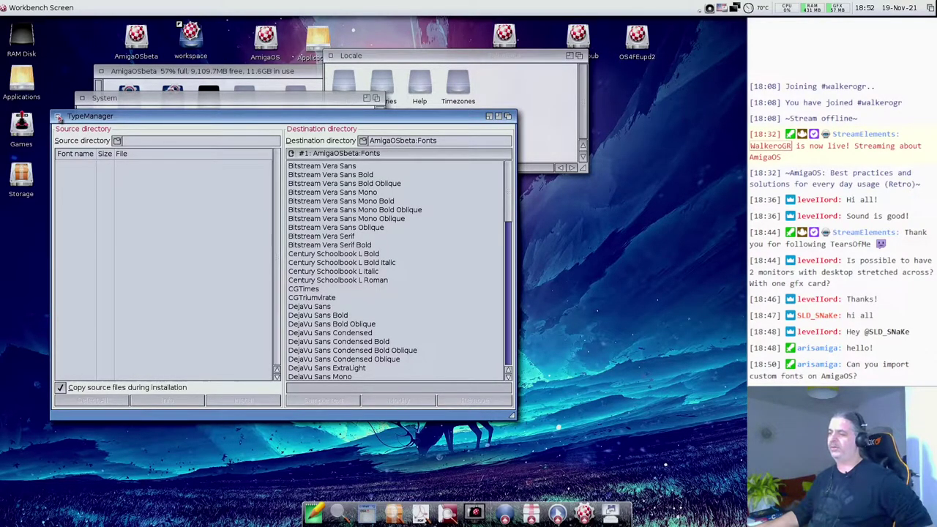
pyautogui.click(57, 117)
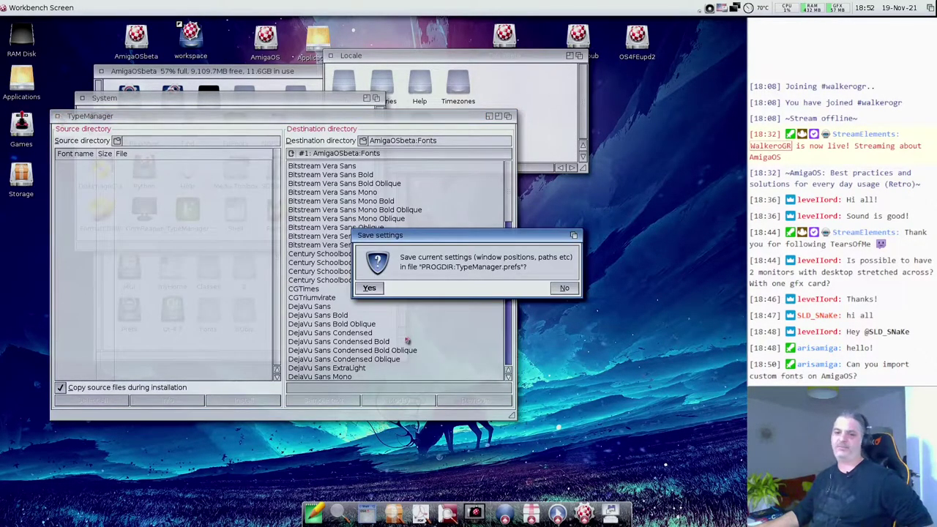
pyautogui.click(369, 288)
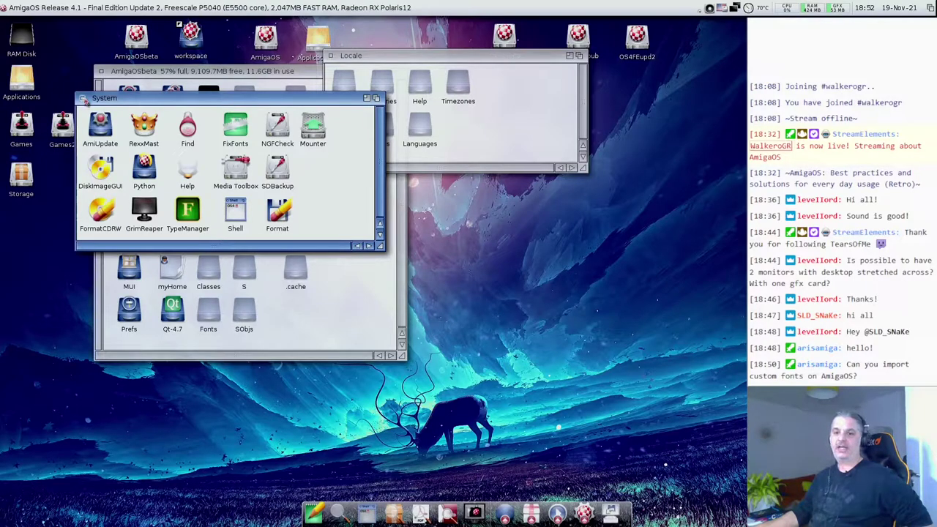
# - Close the System drawer, then bring the Locale window forward and close it too
pyautogui.click(83, 98)
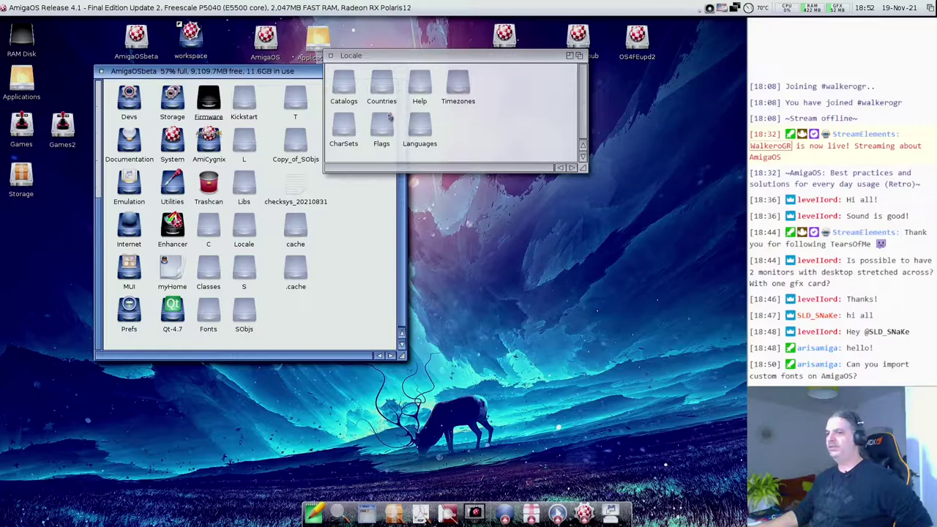
pyautogui.click(497, 126)
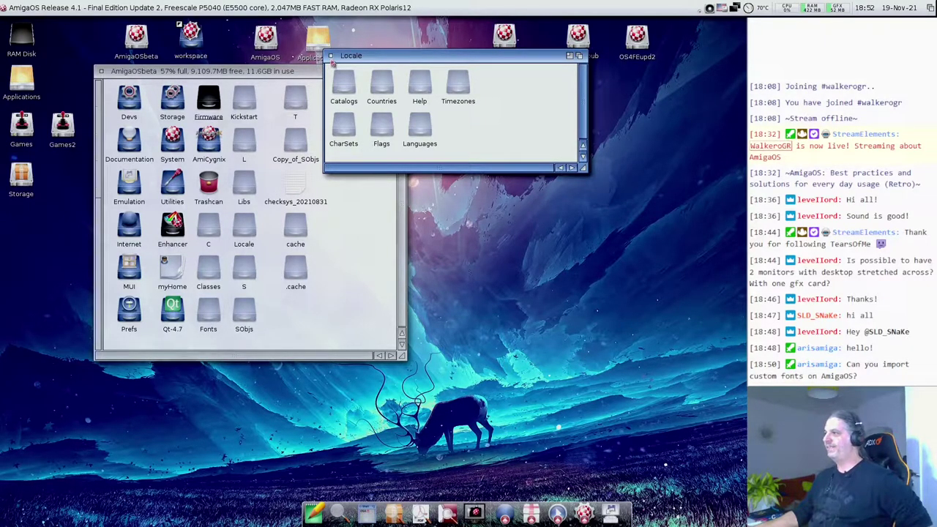
pyautogui.click(331, 56)
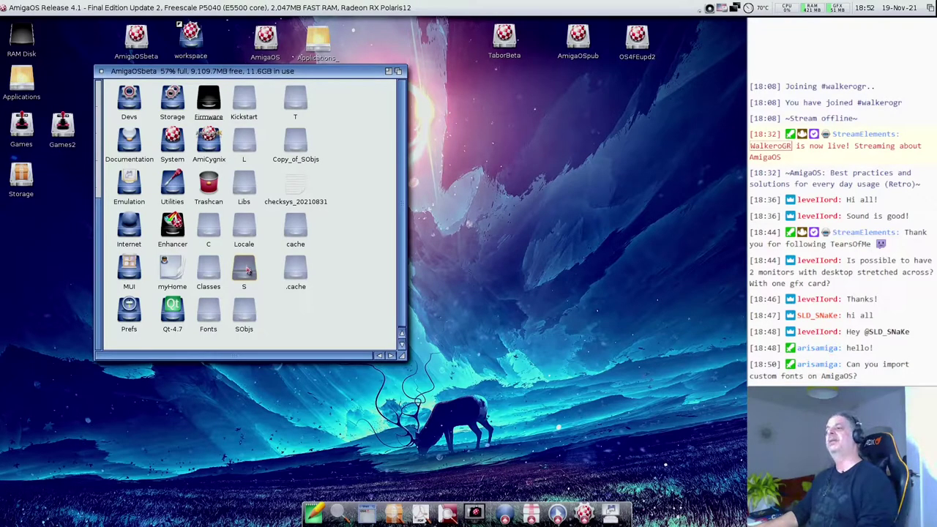
pyautogui.doubleClick(248, 271)
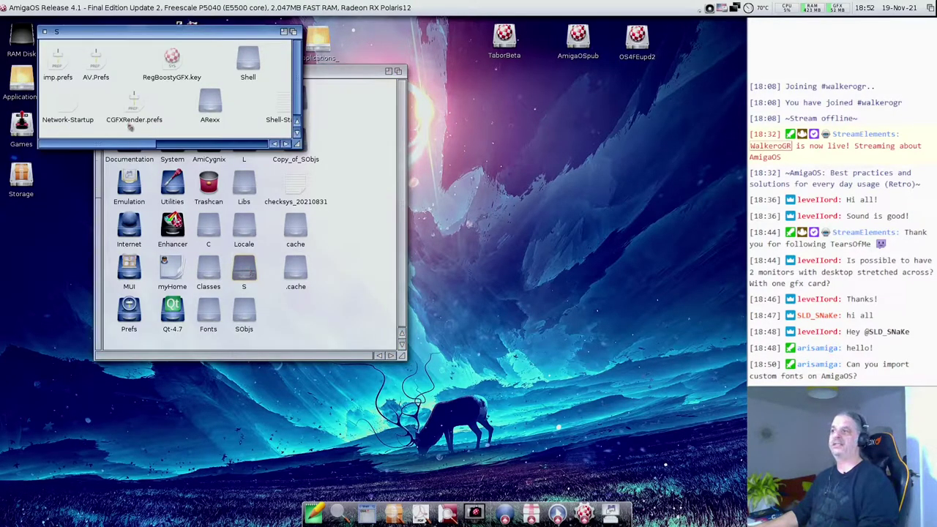
pyautogui.moveTo(129, 142); pyautogui.dragTo(252, 142)
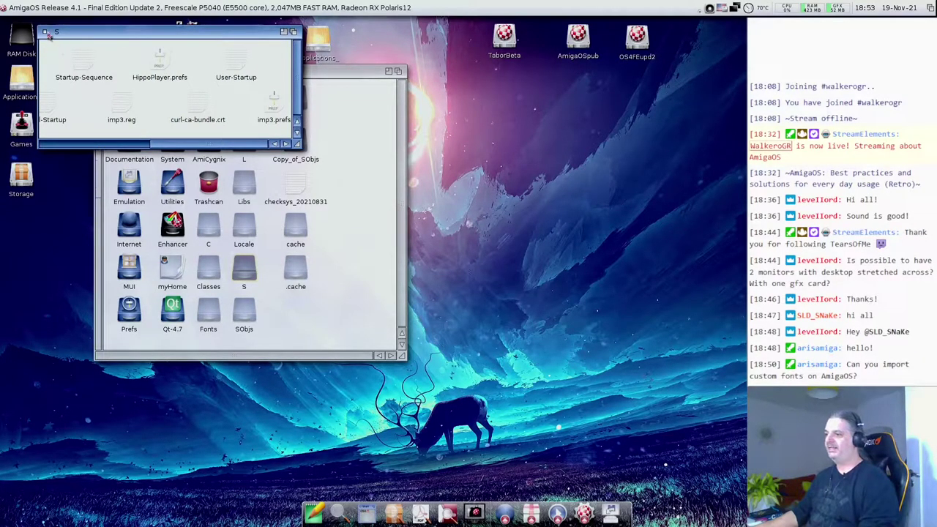
pyautogui.click(45, 31)
pyautogui.click(246, 316)
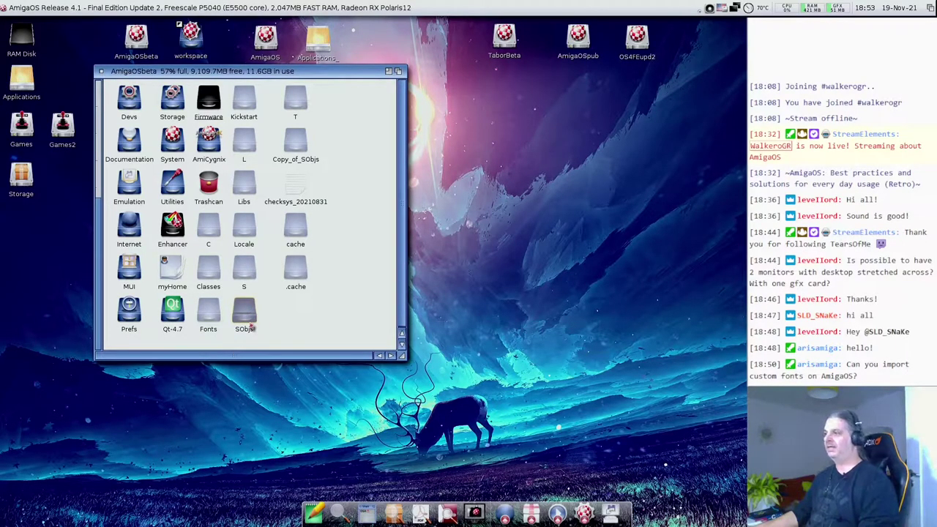
pyautogui.click(290, 320)
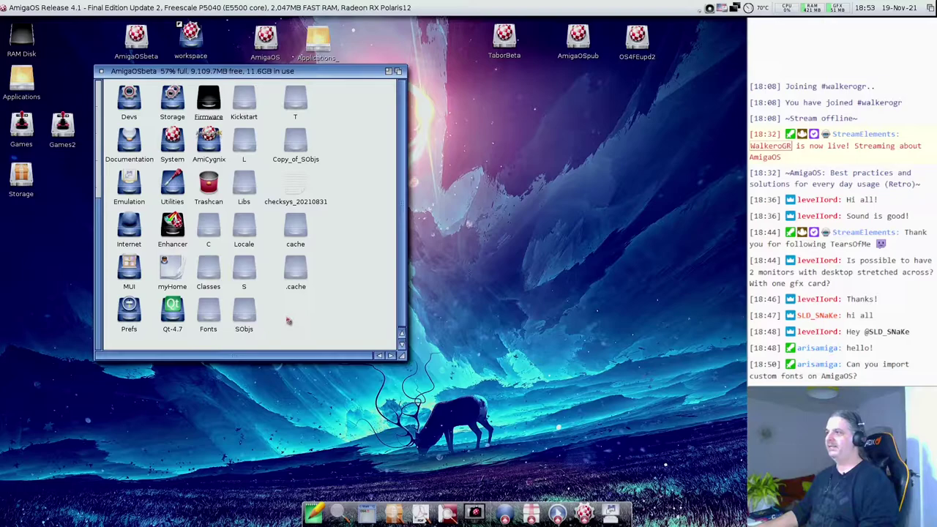
pyautogui.doubleClick(305, 100)
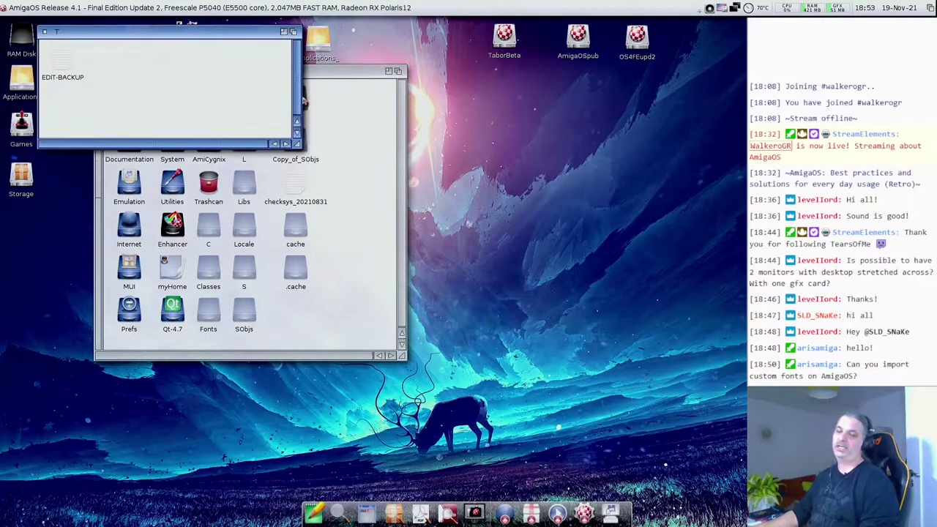
pyautogui.click(45, 33)
pyautogui.moveTo(299, 149); pyautogui.dragTo(301, 149)
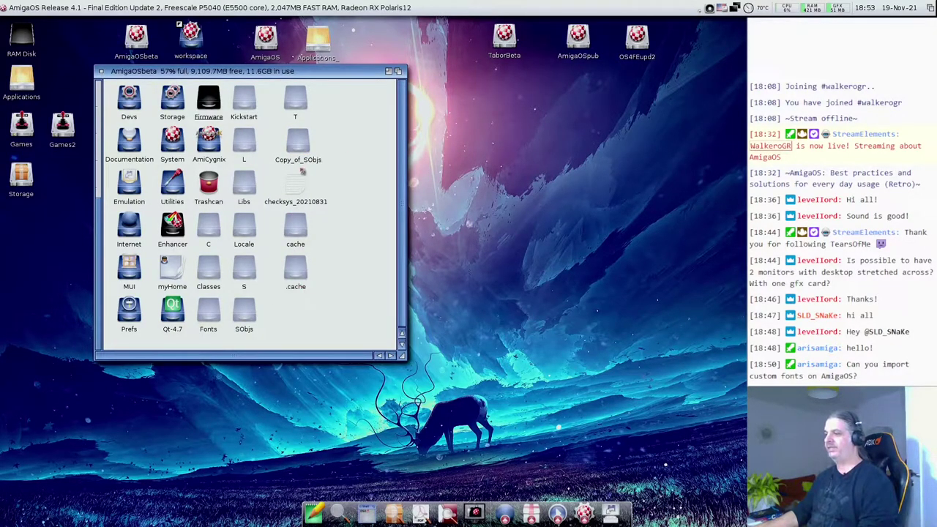
# - Open and widen the .cache thumbnails drawer, close it, then open the empty cache drawer
pyautogui.click(306, 234)
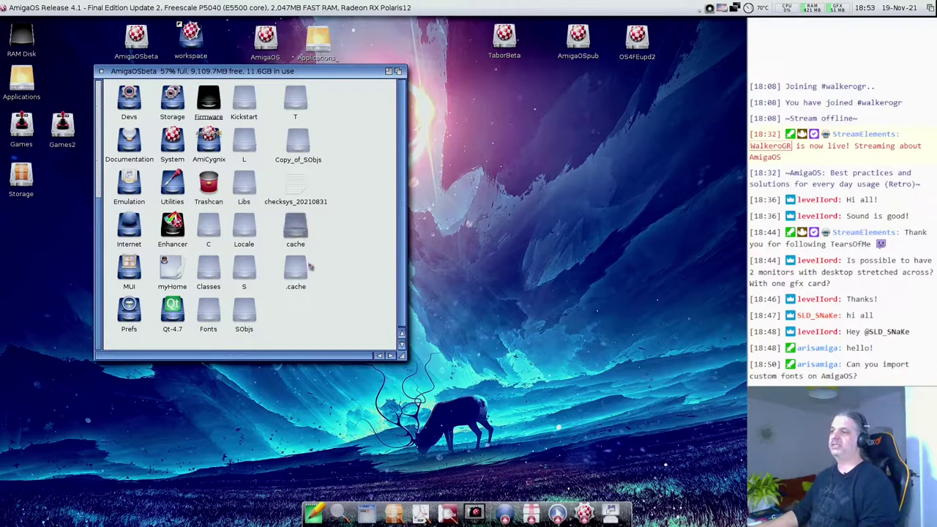
pyautogui.doubleClick(306, 269)
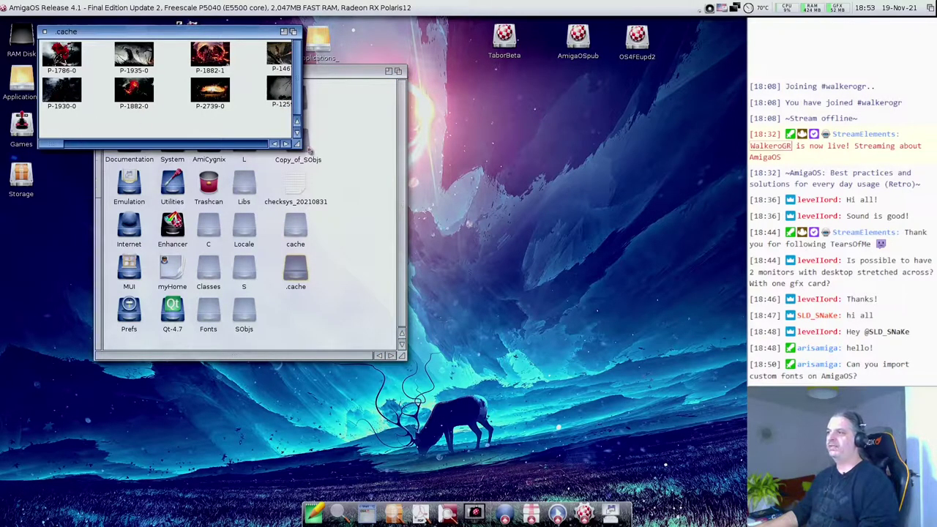
pyautogui.moveTo(297, 144); pyautogui.dragTo(338, 235)
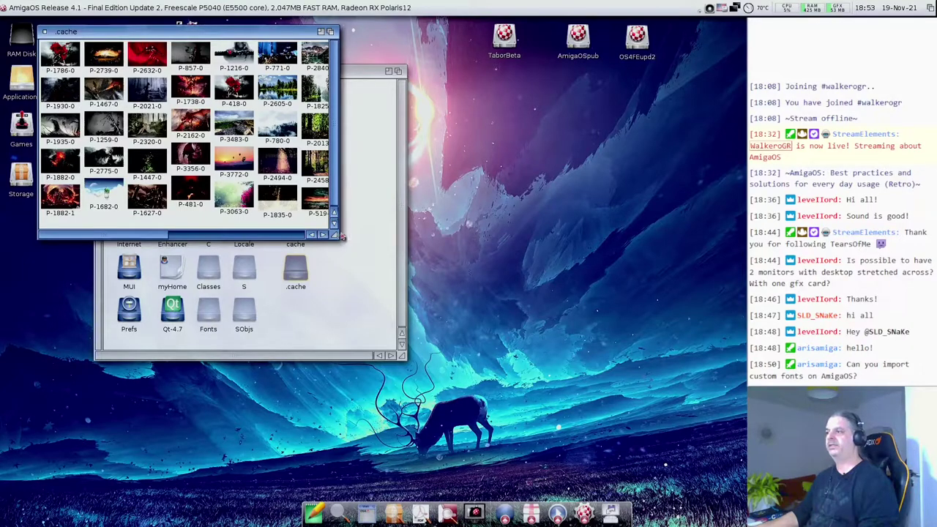
pyautogui.moveTo(340, 236); pyautogui.dragTo(461, 257)
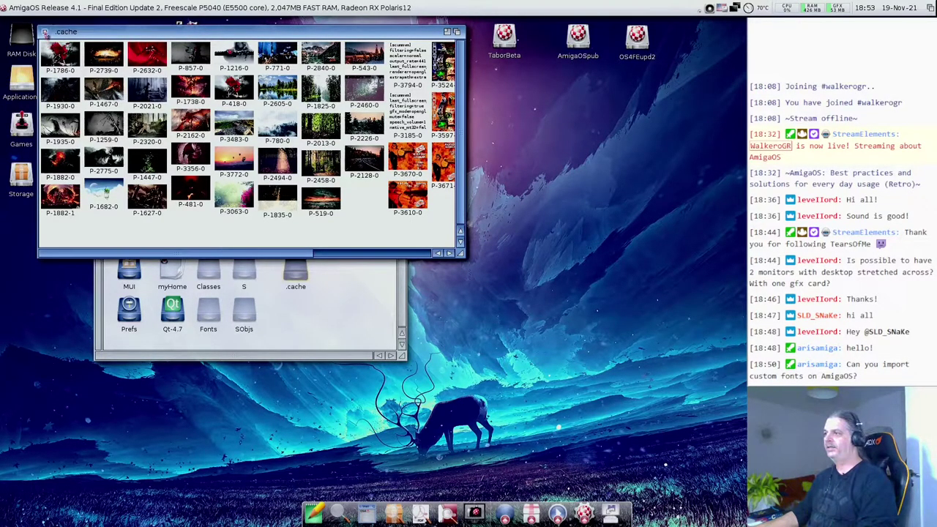
pyautogui.click(45, 32)
pyautogui.doubleClick(296, 228)
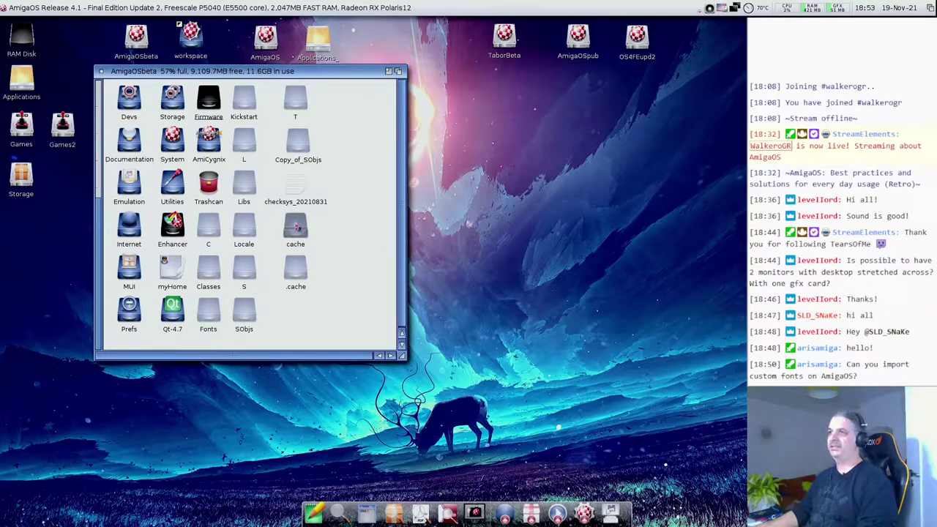
pyautogui.moveTo(43, 34); pyautogui.dragTo(47, 34)
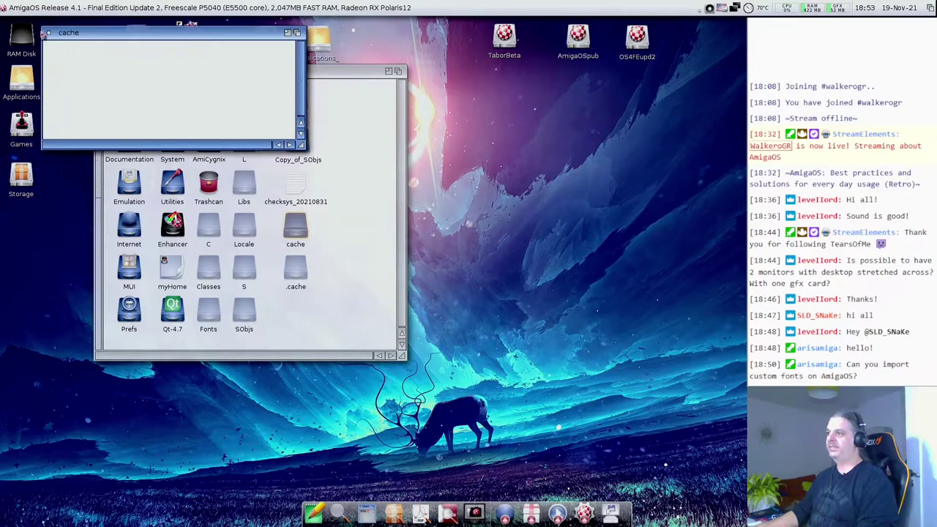
# - Close the cache drawer and try deleting it, dismissing the 'object is in use' error
pyautogui.click(49, 33)
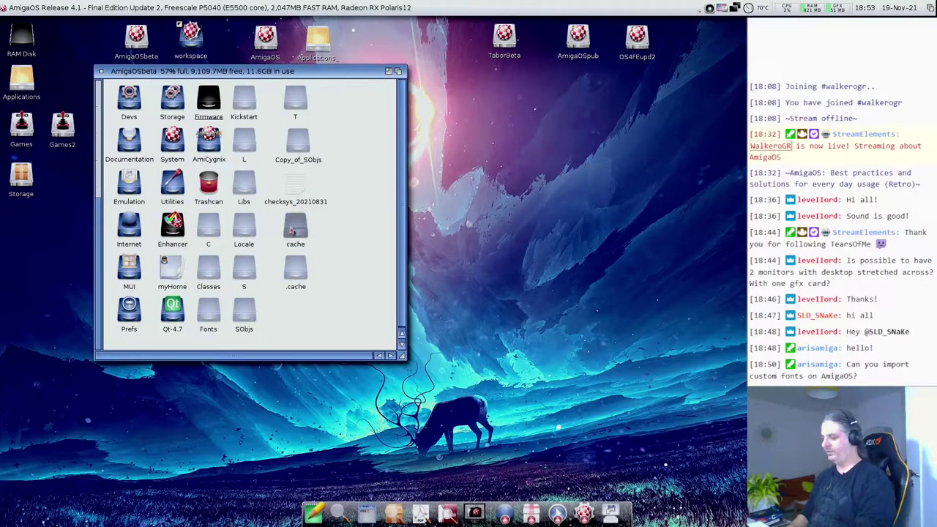
pyautogui.press('Delete')
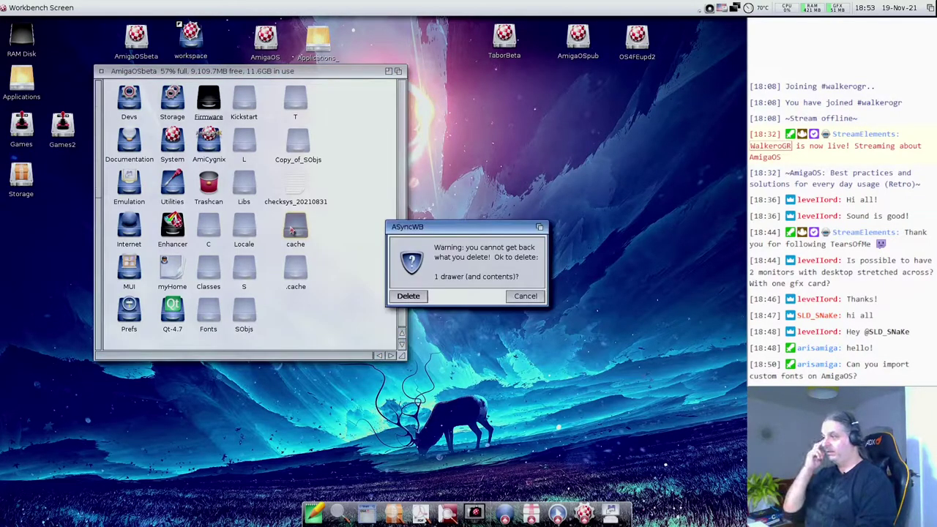
pyautogui.press('Return')
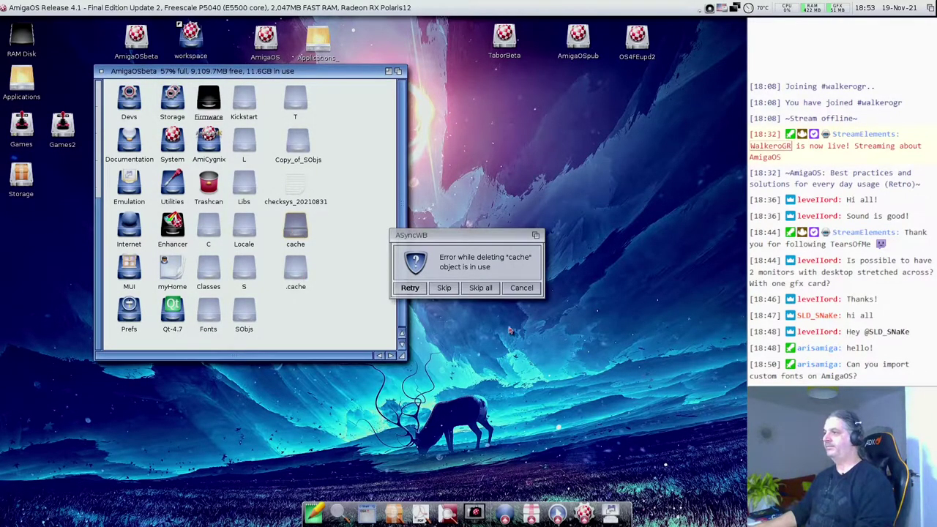
pyautogui.click(486, 291)
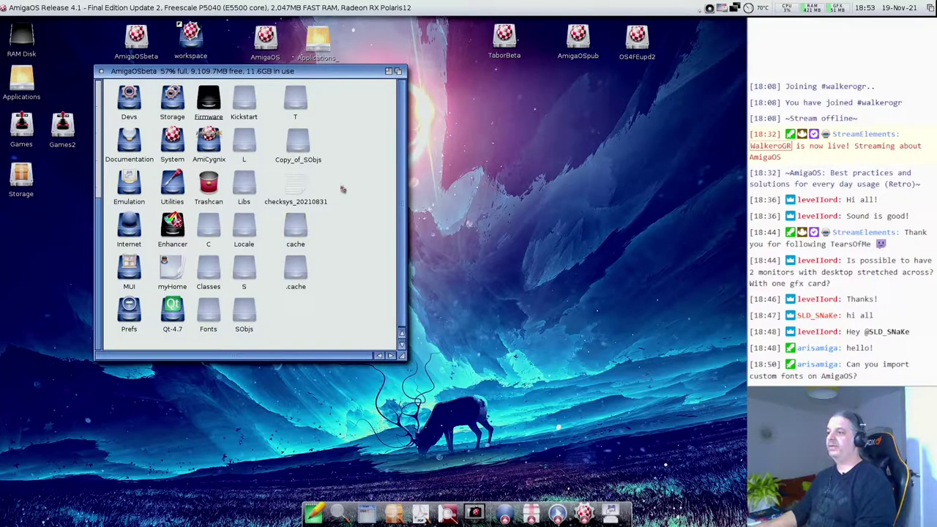
pyautogui.click(249, 319)
# - Move the SObjs and Kickstart drawer icons to the window's right side, Kickstart above SObjs
pyautogui.moveTo(250, 319); pyautogui.dragTo(381, 183)
pyautogui.click(247, 106)
pyautogui.moveTo(247, 106); pyautogui.dragTo(376, 120)
pyautogui.click(367, 281)
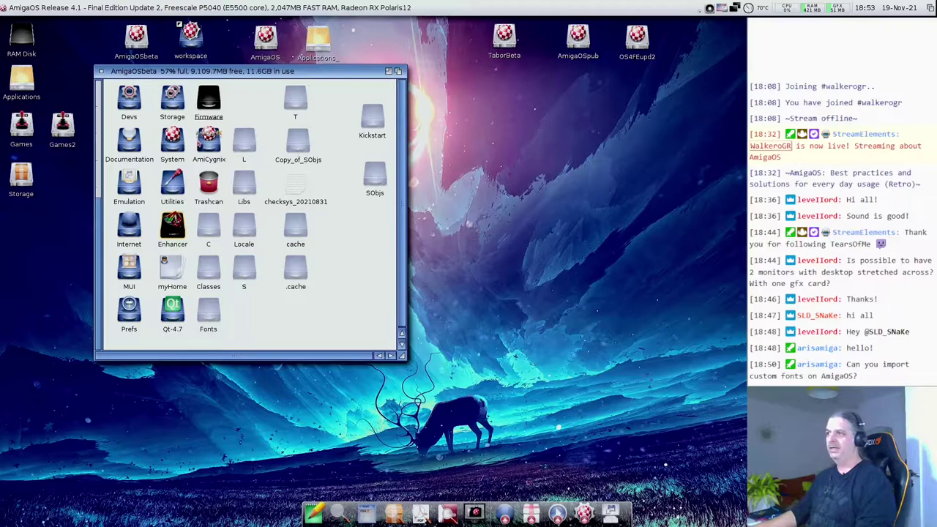
pyautogui.click(179, 313)
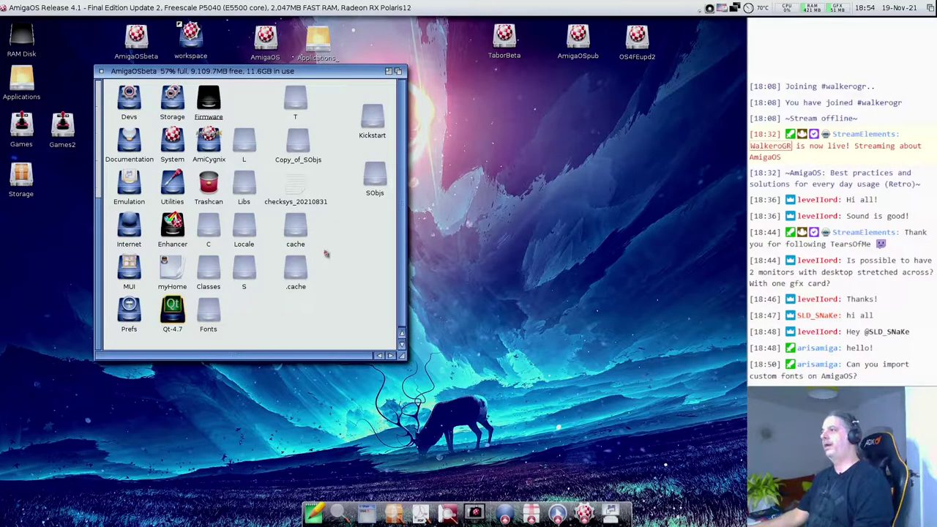
pyautogui.click(359, 223)
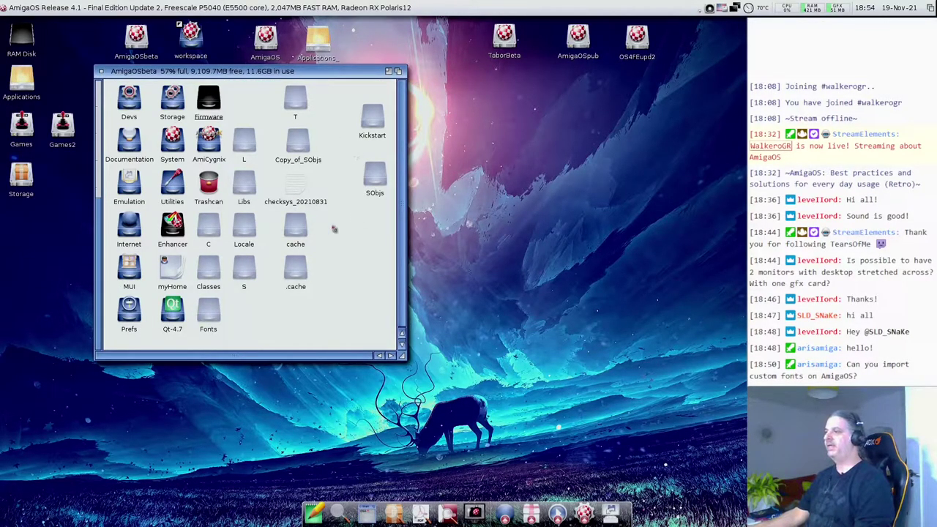
pyautogui.moveTo(374, 180)
pyautogui.mouseDown()
pyautogui.moveTo(372, 162)
pyautogui.moveTo(372, 170)
pyautogui.mouseUp()
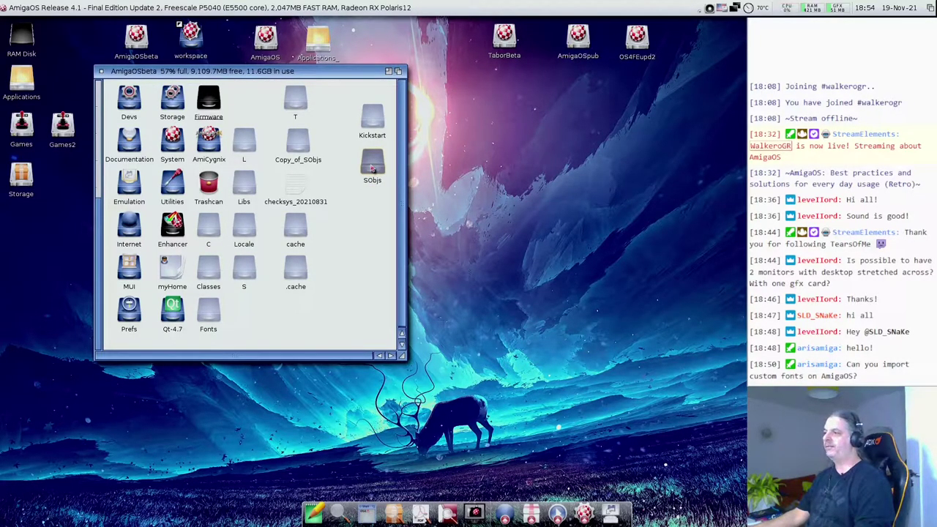
# - Open the SObjs drawer and enlarge it to show libraries like libSDL.so and libz.so.1.2.3
pyautogui.doubleClick(372, 169)
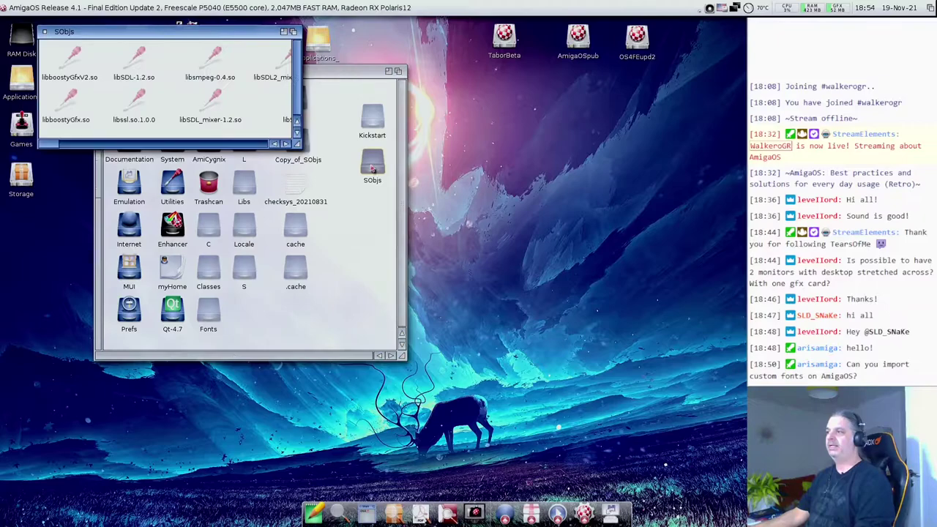
pyautogui.moveTo(297, 144); pyautogui.dragTo(350, 306)
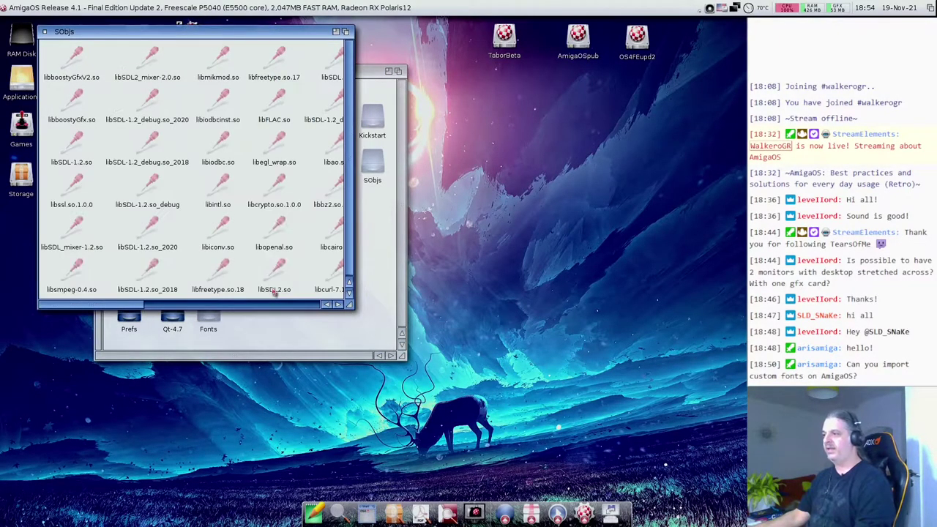
pyautogui.moveTo(348, 304); pyautogui.dragTo(518, 440)
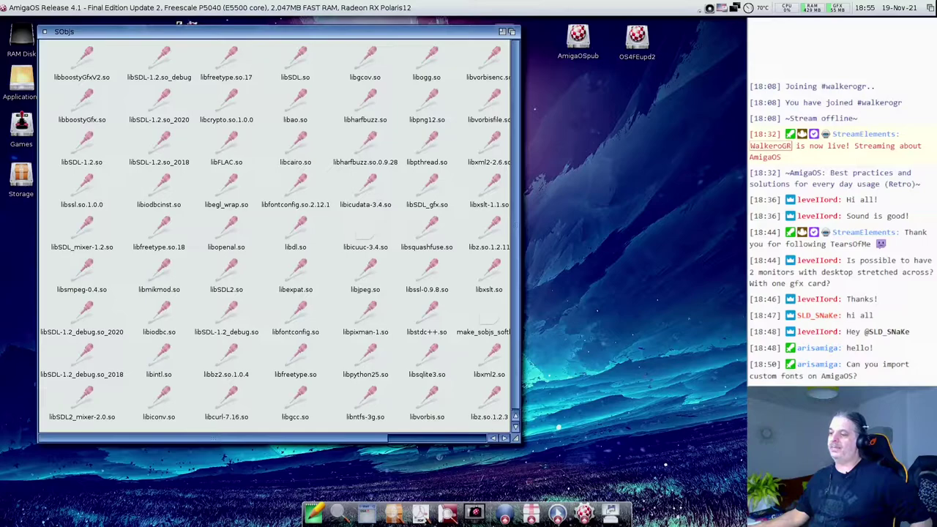
pyautogui.click(235, 393)
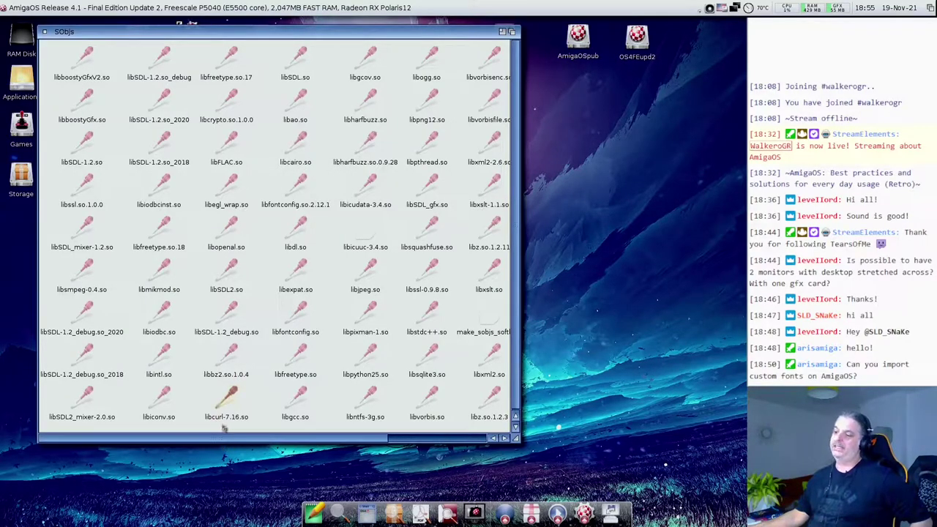
pyautogui.click(262, 399)
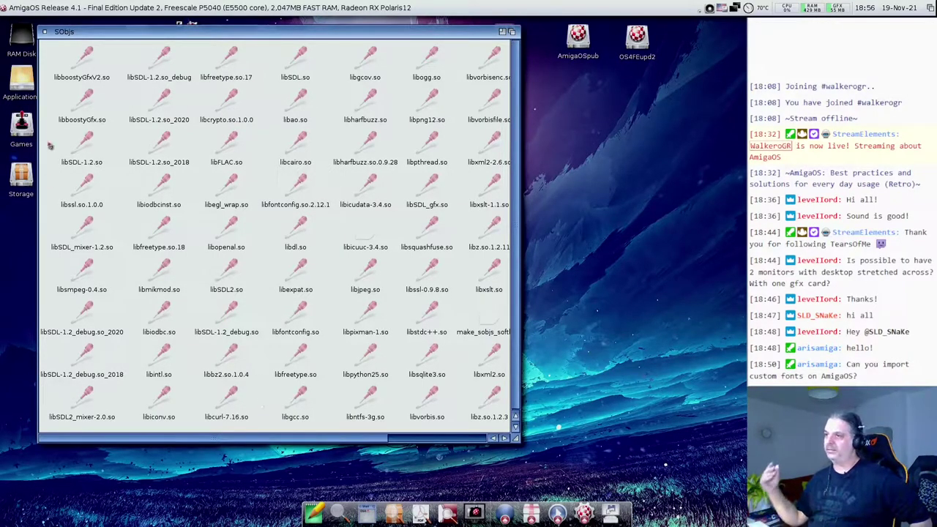
pyautogui.doubleClick(32, 76)
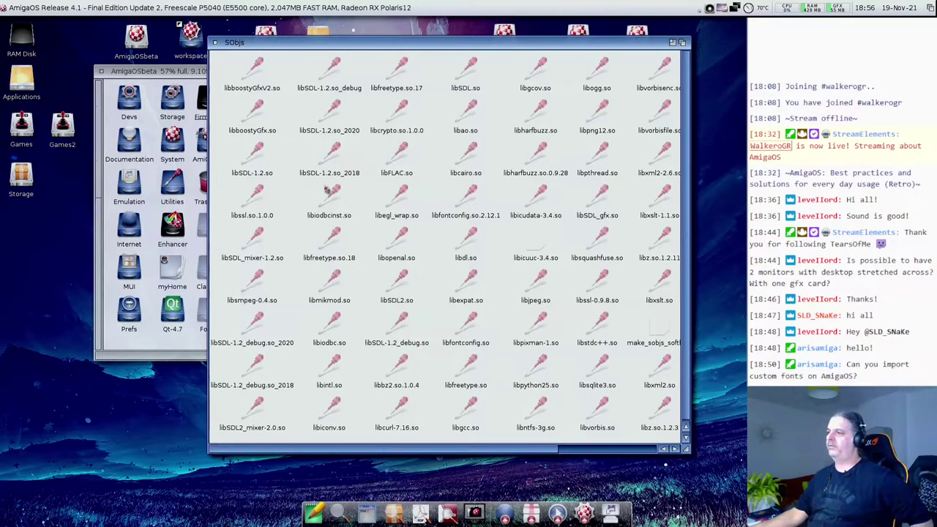
pyautogui.click(334, 159)
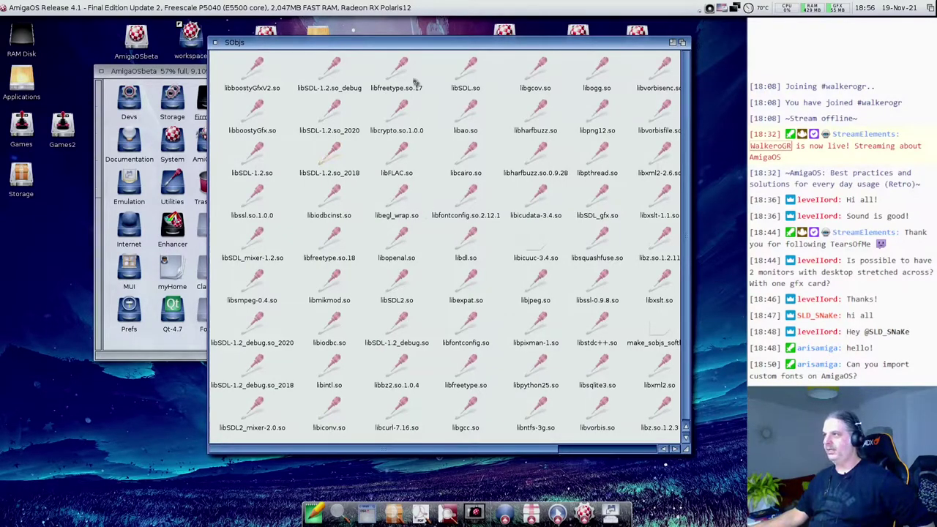
pyautogui.moveTo(254, 45); pyautogui.dragTo(231, 61)
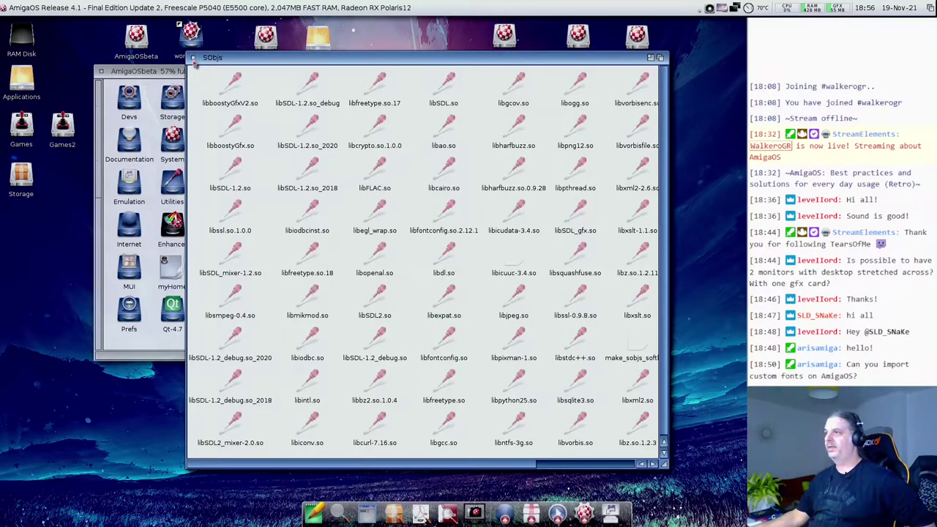
pyautogui.click(192, 57)
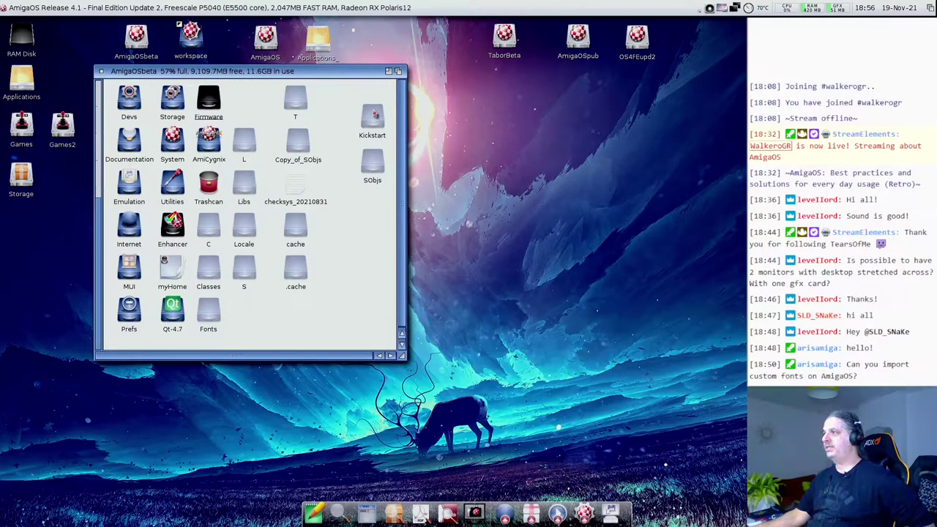
# - Open the Kickstart drawer, make its window taller, and move it near the top of the screen
pyautogui.doubleClick(374, 120)
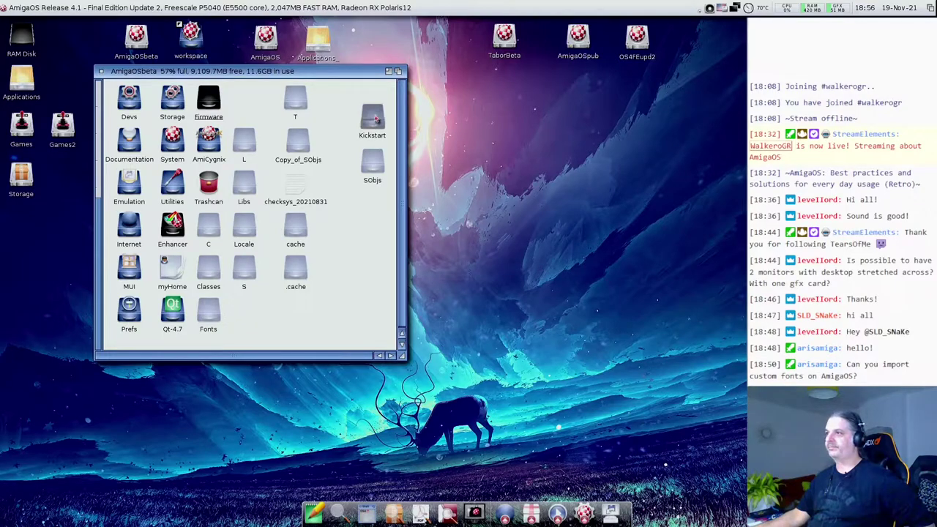
pyautogui.moveTo(222, 40); pyautogui.dragTo(269, 114)
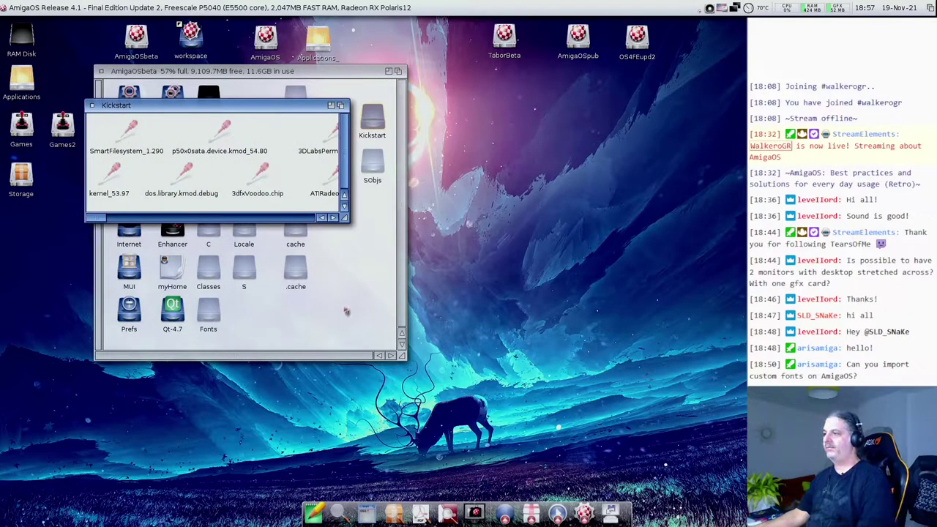
pyautogui.moveTo(345, 218); pyautogui.dragTo(345, 430)
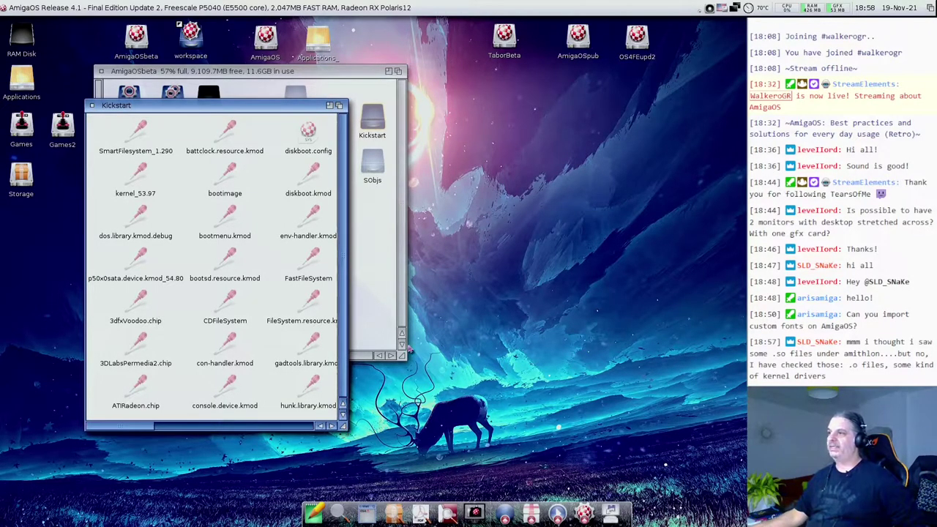
pyautogui.moveTo(234, 107); pyautogui.dragTo(238, 80)
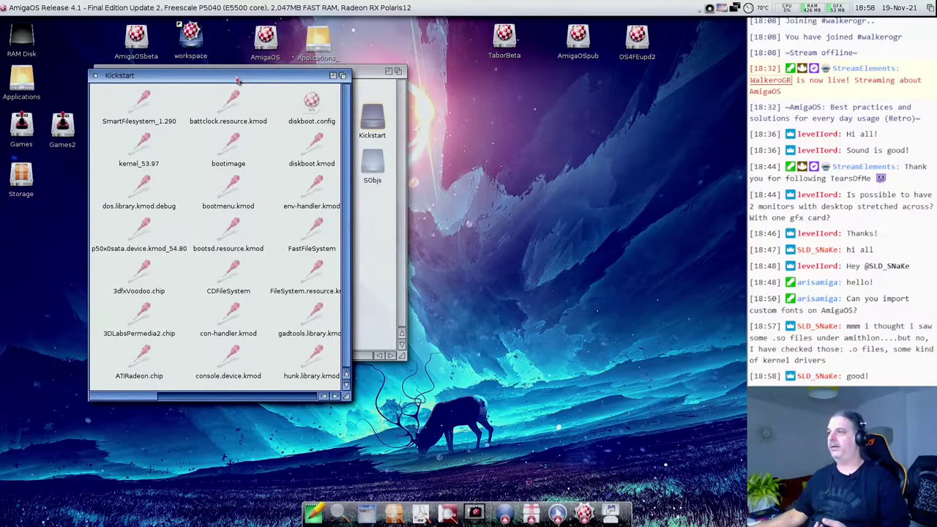
pyautogui.moveTo(258, 76); pyautogui.dragTo(267, 50)
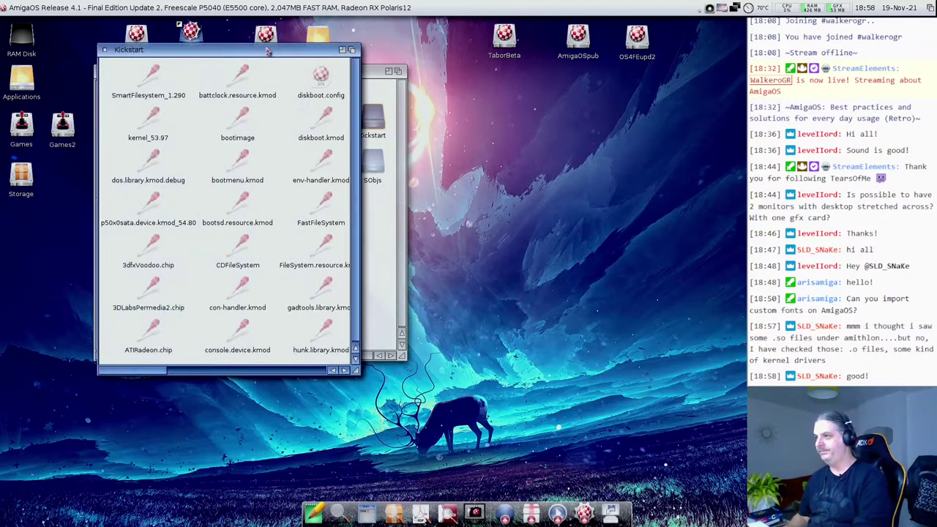
# - Switch the Kickstart drawer to a name/size/type list view in a taller window
pyautogui.press('super+2')
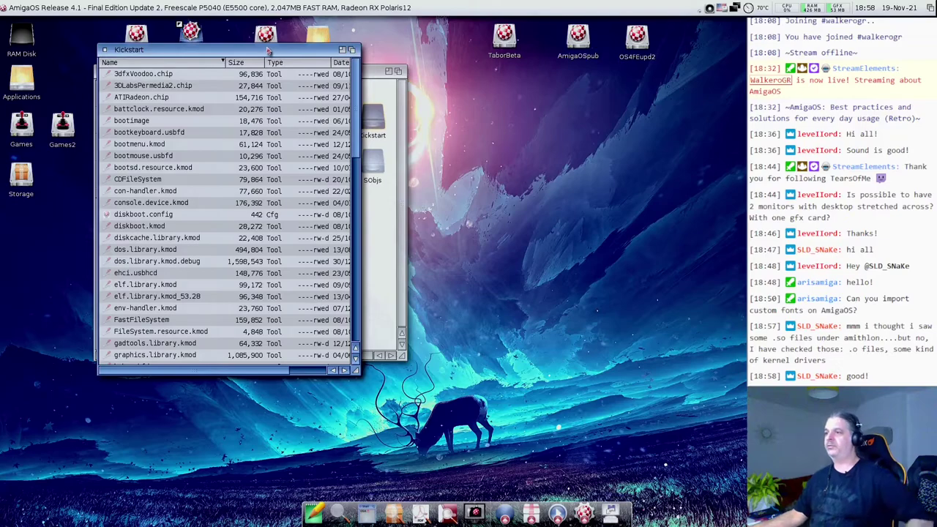
pyautogui.moveTo(357, 371); pyautogui.dragTo(345, 508)
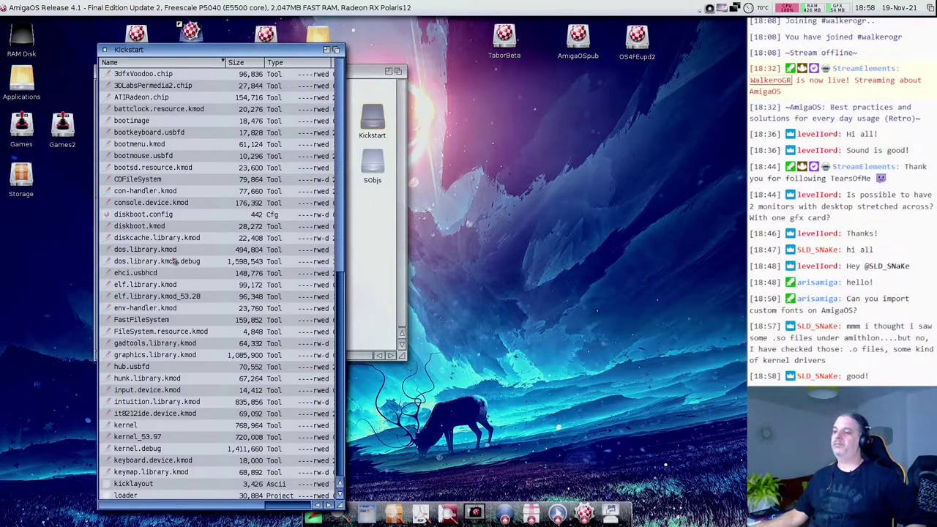
pyautogui.scroll(-5, 165, 306)
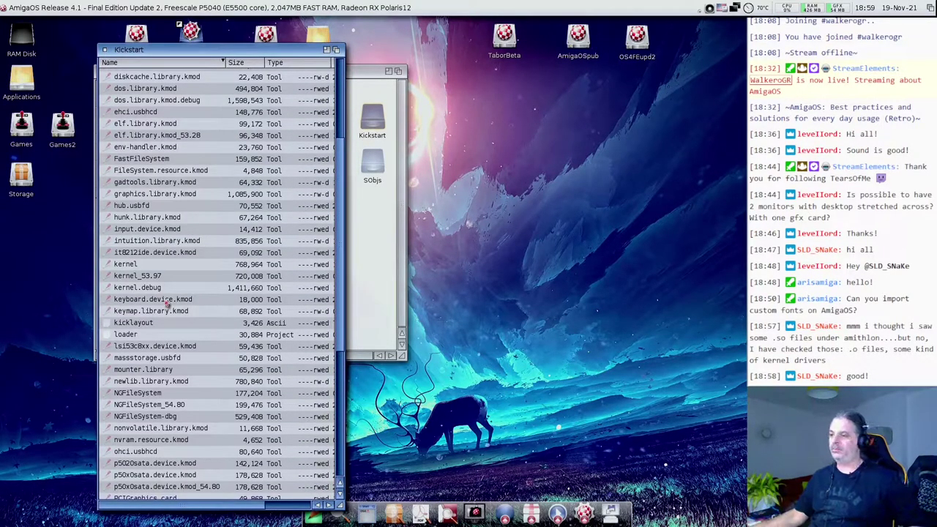
pyautogui.scroll(-6, 171, 332)
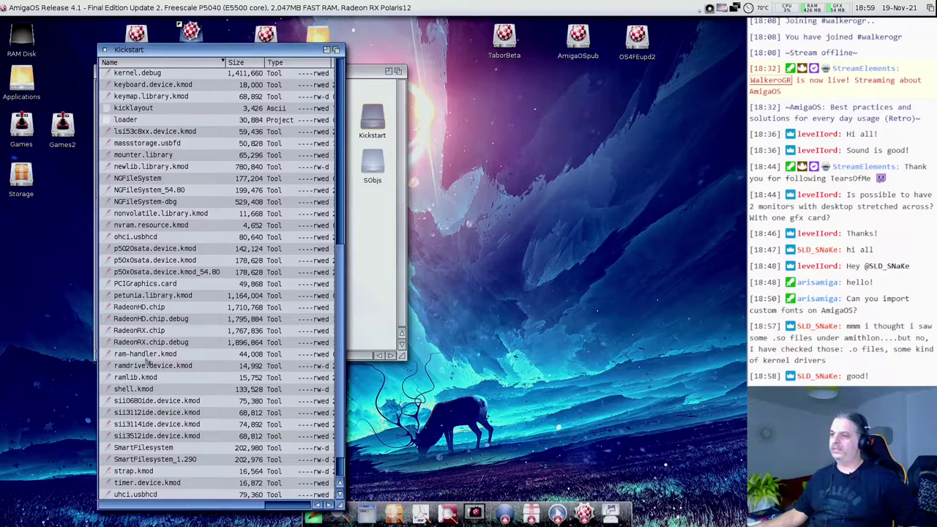
# - Select and step through the ohci, uhci, SmartFilesystem, console.device and ehci module entries
pyautogui.click(136, 238)
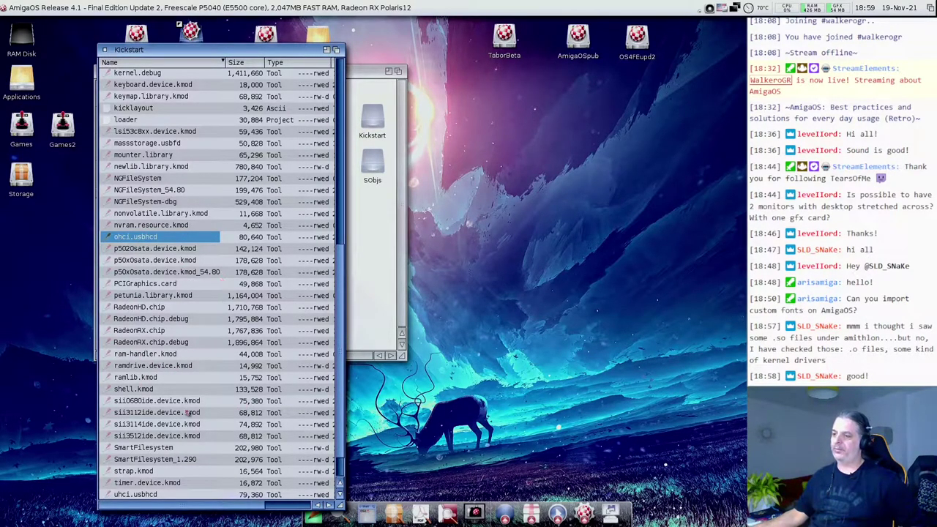
pyautogui.click(150, 495)
pyautogui.click(157, 459)
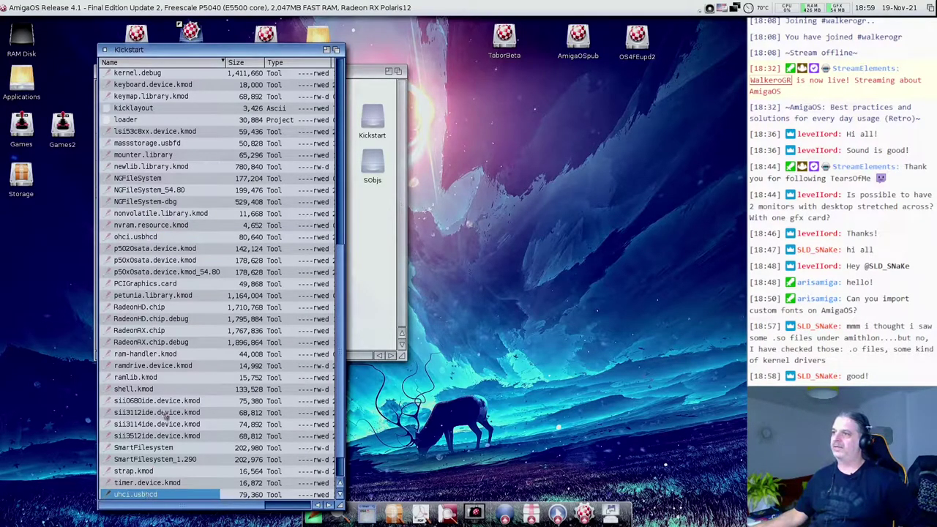
pyautogui.press('Up')
pyautogui.press('Up')
pyautogui.press('Up')
pyautogui.press('Up')
pyautogui.press('Up')
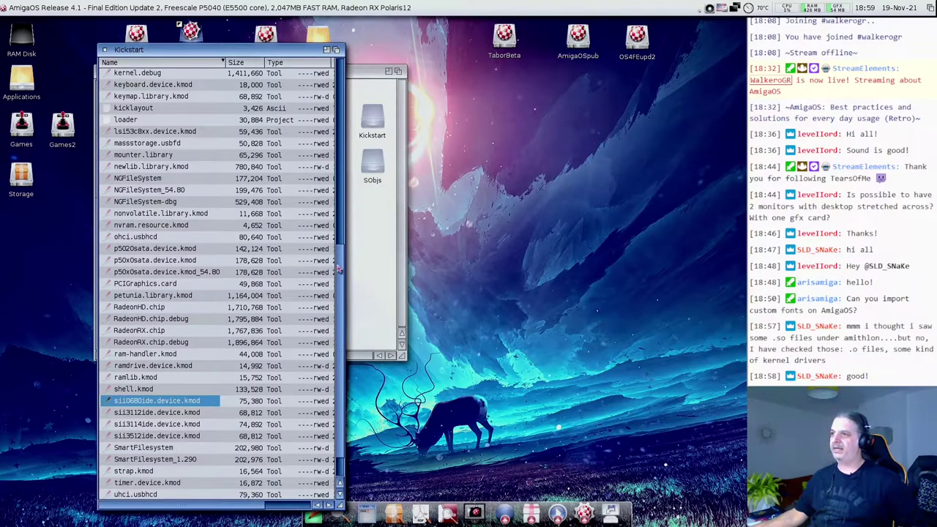
pyautogui.moveTo(341, 269); pyautogui.dragTo(336, 210)
pyautogui.press('Up')
pyautogui.press('Up')
pyautogui.press('Up')
pyautogui.press('Up')
pyautogui.press('Up')
pyautogui.press('Up')
pyautogui.press('Up')
pyautogui.press('Up')
pyautogui.press('Up')
pyautogui.press('Up')
pyautogui.press('Up')
pyautogui.press('Up')
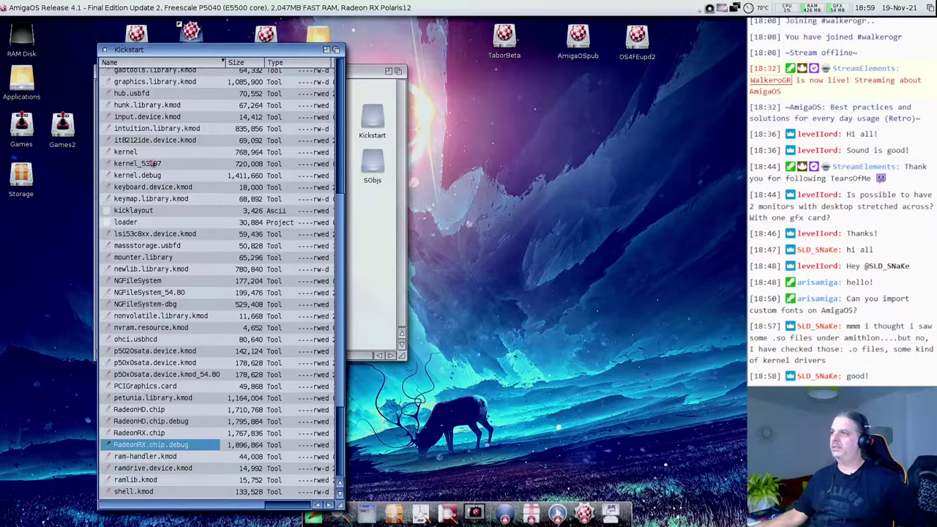
pyautogui.press('Up')
pyautogui.press('Up')
pyautogui.press('Up')
pyautogui.press('Up')
pyautogui.press('Up')
pyautogui.press('Up')
pyautogui.press('Up')
pyautogui.press('Up')
pyautogui.press('Up')
pyautogui.press('Up')
pyautogui.press('Up')
pyautogui.press('Up')
pyautogui.press('Up')
pyautogui.press('Up')
pyautogui.press('Up')
pyautogui.press('Up')
pyautogui.press('Up')
pyautogui.press('Up')
pyautogui.press('Up')
pyautogui.press('Up')
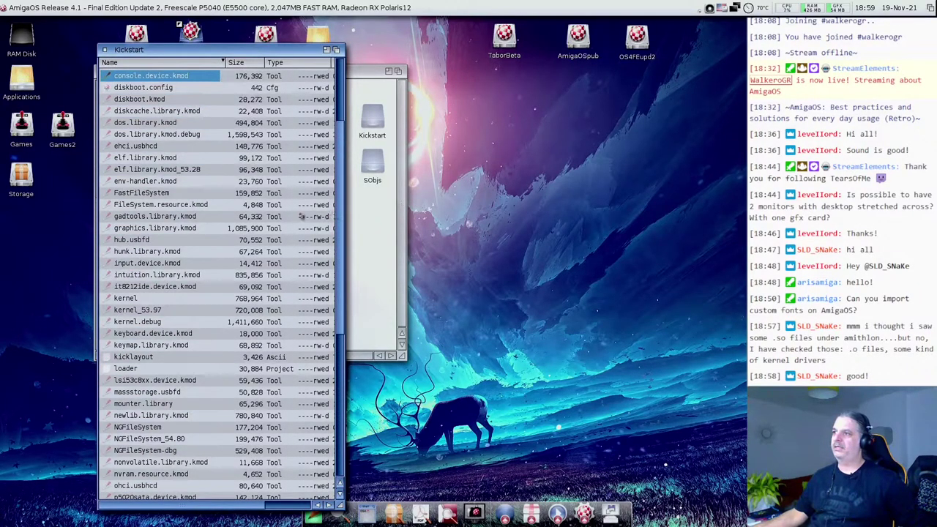
pyautogui.click(150, 147)
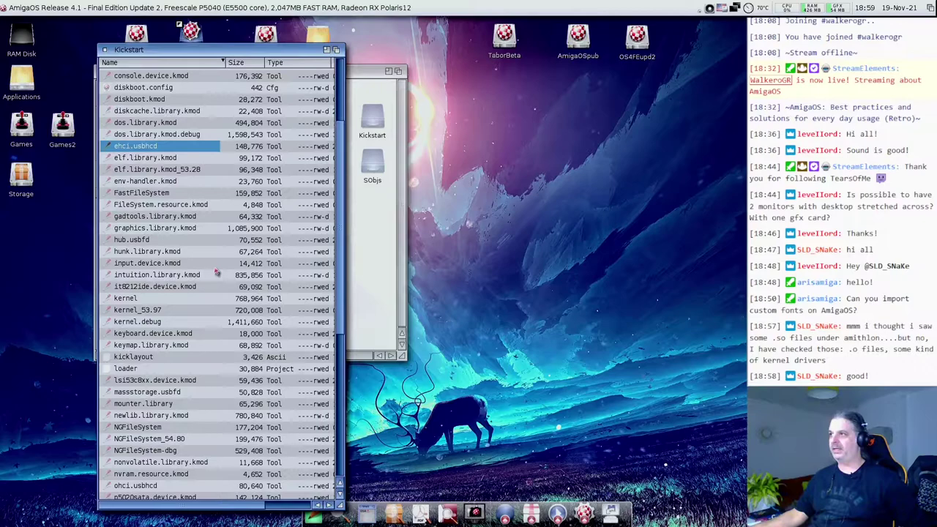
# - Inspect the NGFileSystem, FastFileSystem, xena.resource.kmod and intuition.library.kmod entries
pyautogui.moveTo(227, 54); pyautogui.dragTo(257, 37)
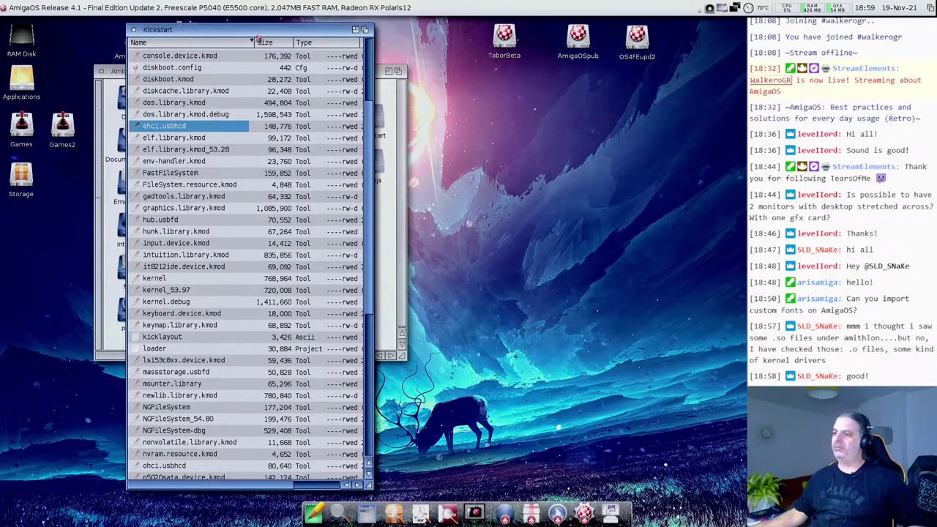
pyautogui.click(187, 410)
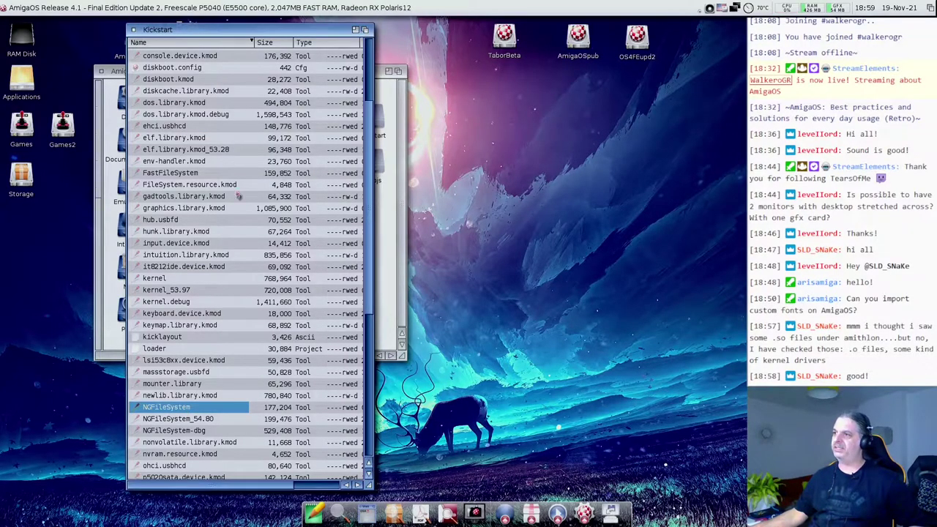
pyautogui.click(181, 176)
pyautogui.click(183, 409)
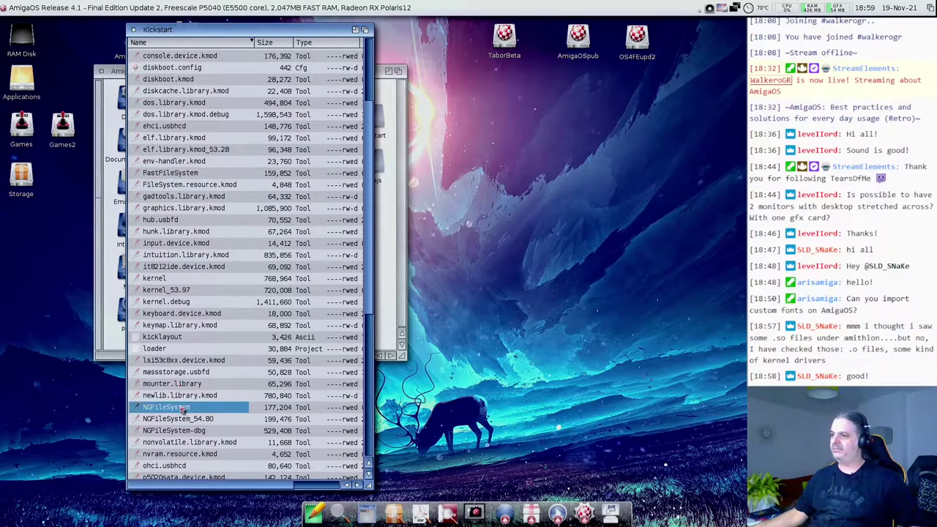
pyautogui.moveTo(366, 300); pyautogui.dragTo(373, 439)
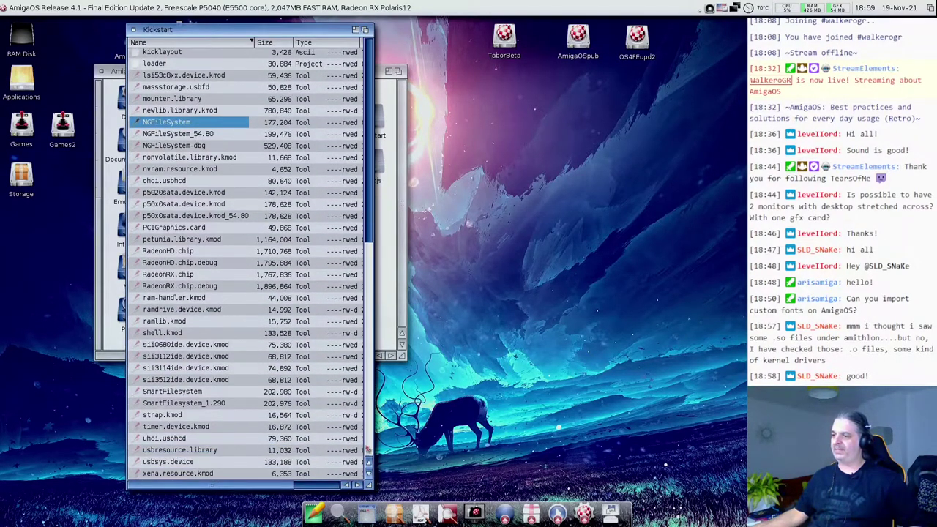
pyautogui.click(202, 397)
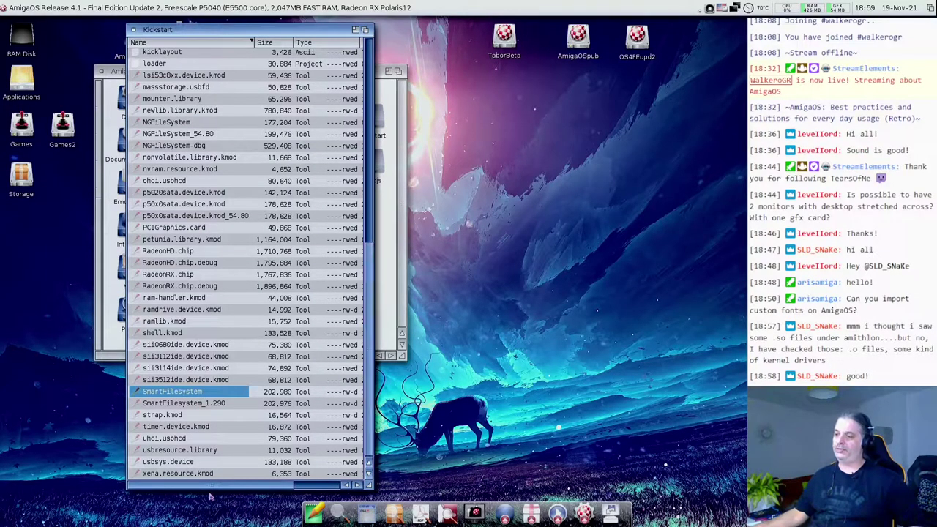
pyautogui.click(195, 476)
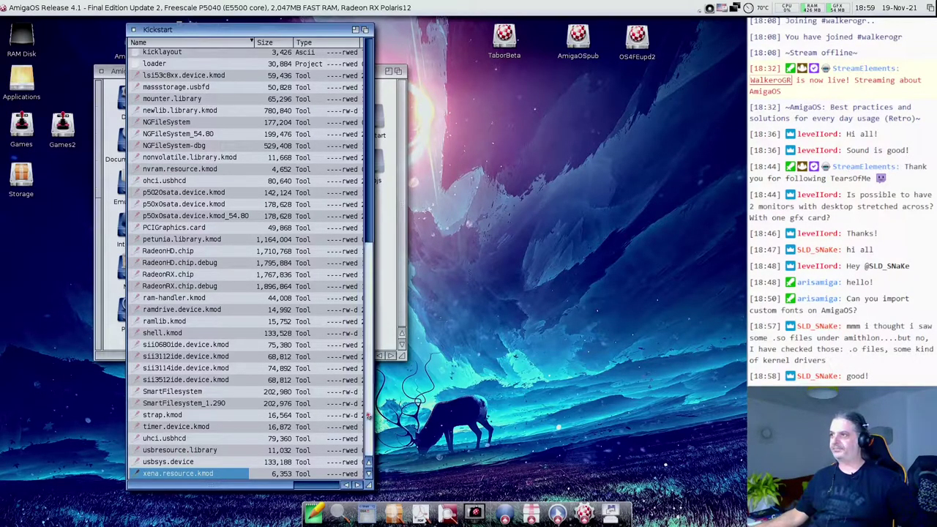
pyautogui.scroll(1, 368, 396)
pyautogui.scroll(8, 368, 396)
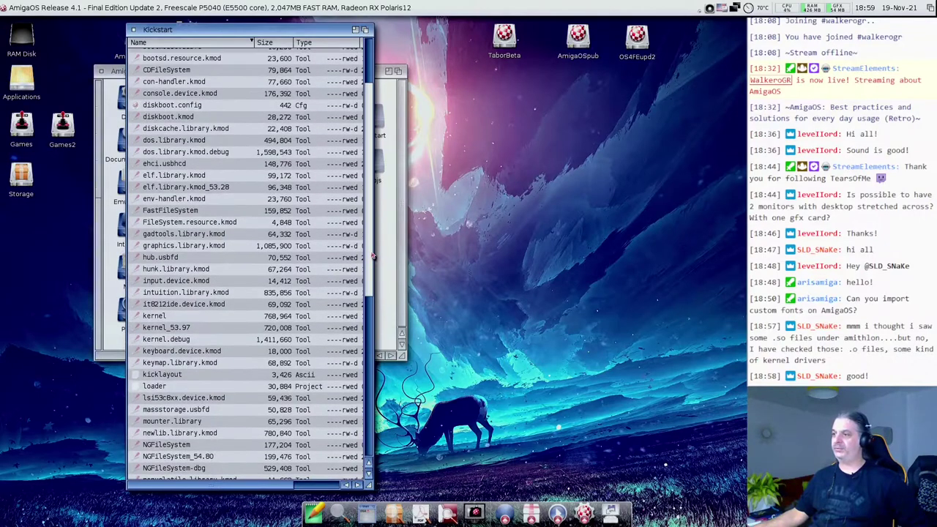
pyautogui.click(189, 297)
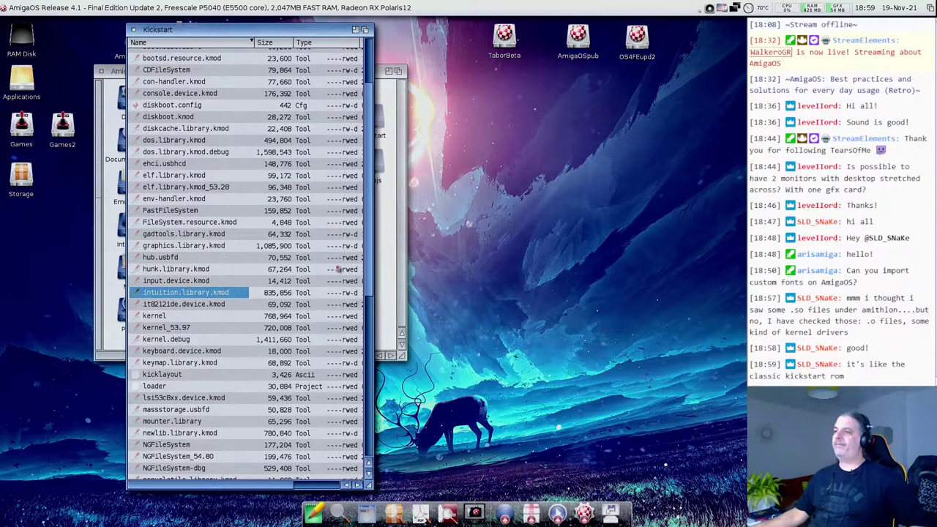
pyautogui.moveTo(364, 269); pyautogui.dragTo(364, 207)
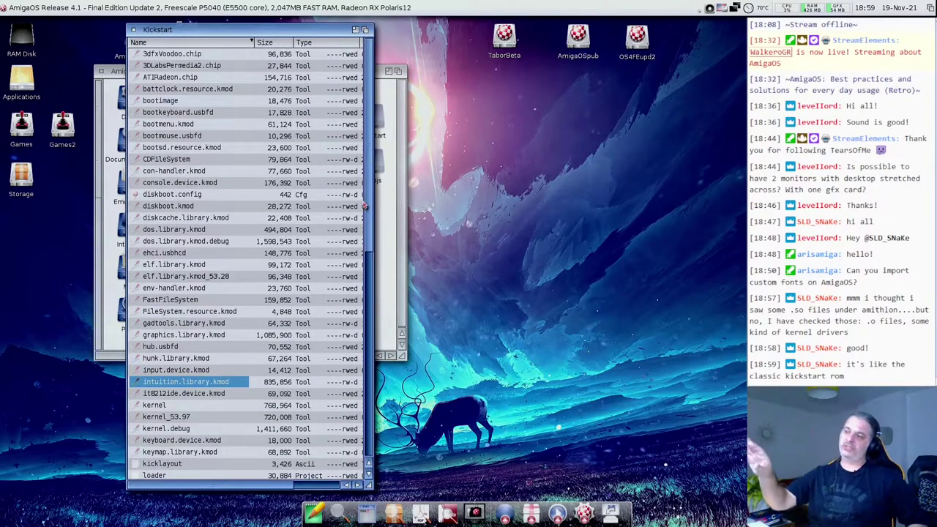
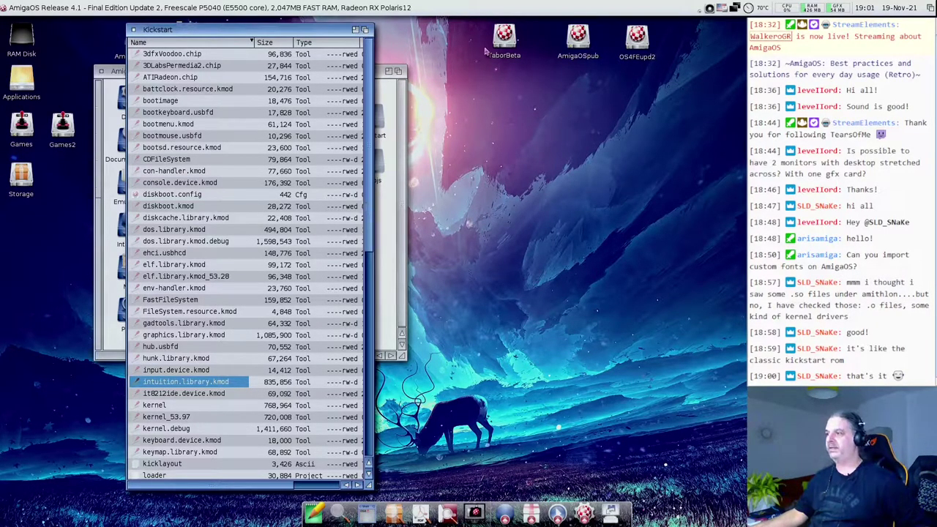
# - Open kicklayout from the Kickstart drawer in NotePad by dropping it onto the dock icon
pyautogui.press('Down')
pyautogui.press('Down')
pyautogui.press('Down')
pyautogui.press('Down')
pyautogui.moveTo(370, 236); pyautogui.dragTo(366, 343)
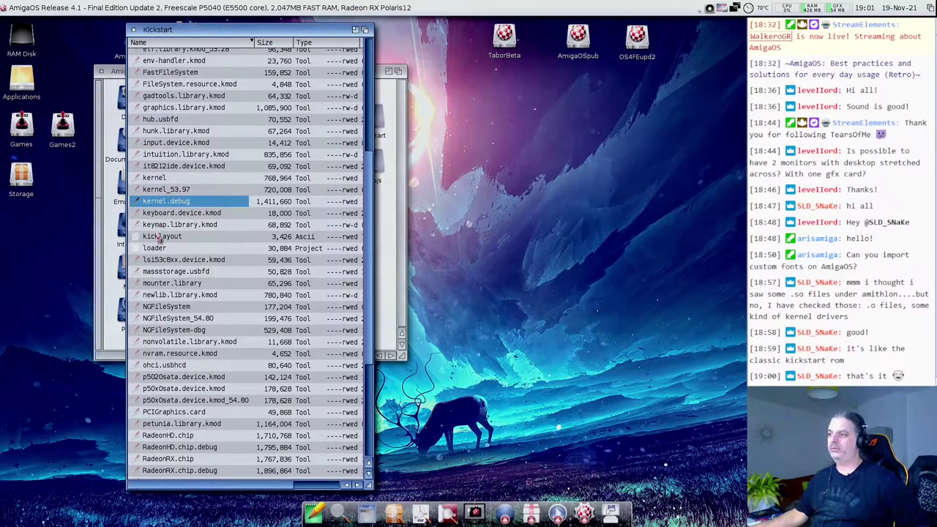
pyautogui.click(158, 238)
pyautogui.moveTo(157, 238); pyautogui.dragTo(313, 514)
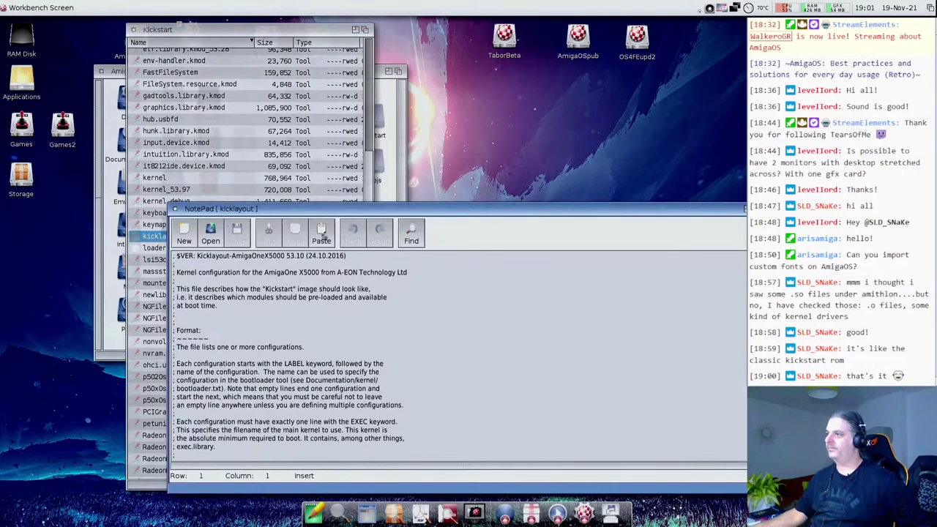
# - Move the NotePad window up, enlarge it, and scroll down through the MODULE entries
pyautogui.moveTo(323, 210); pyautogui.dragTo(402, 26)
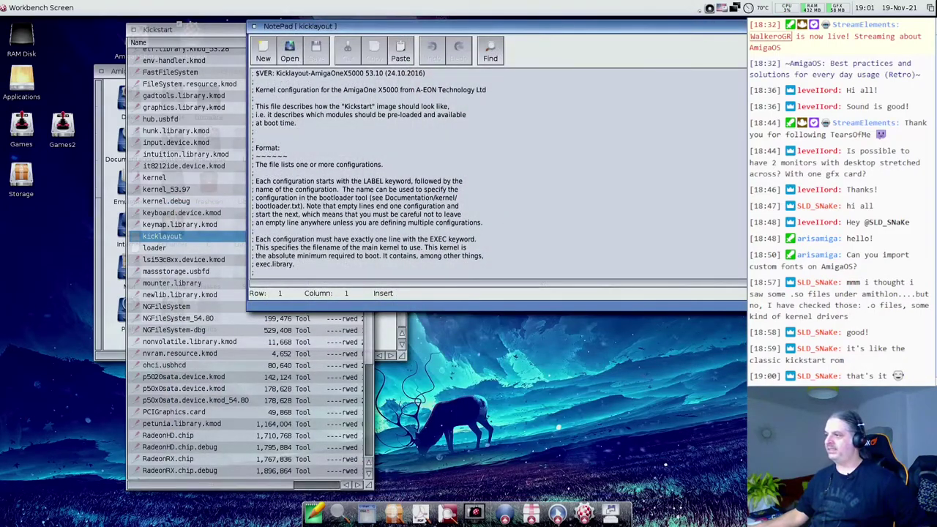
pyautogui.moveTo(744, 306); pyautogui.dragTo(723, 519)
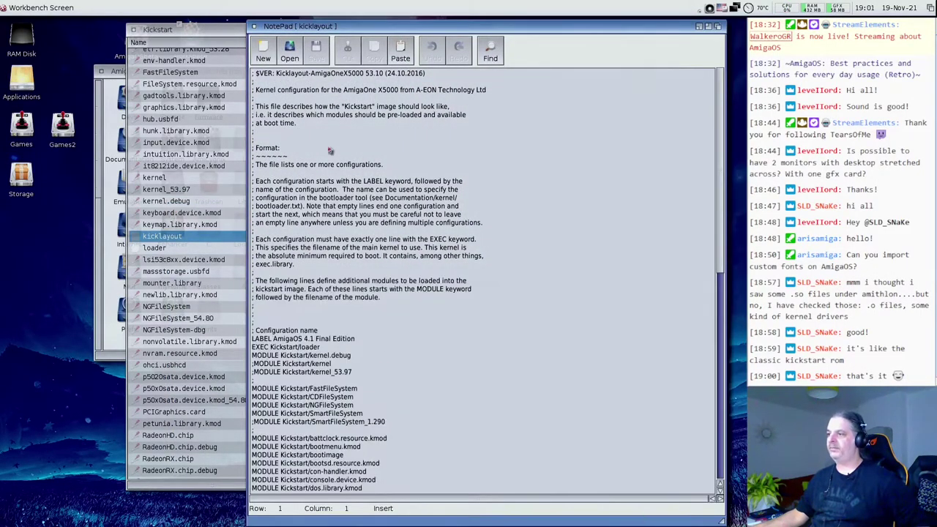
pyautogui.scroll(-6, 385, 322)
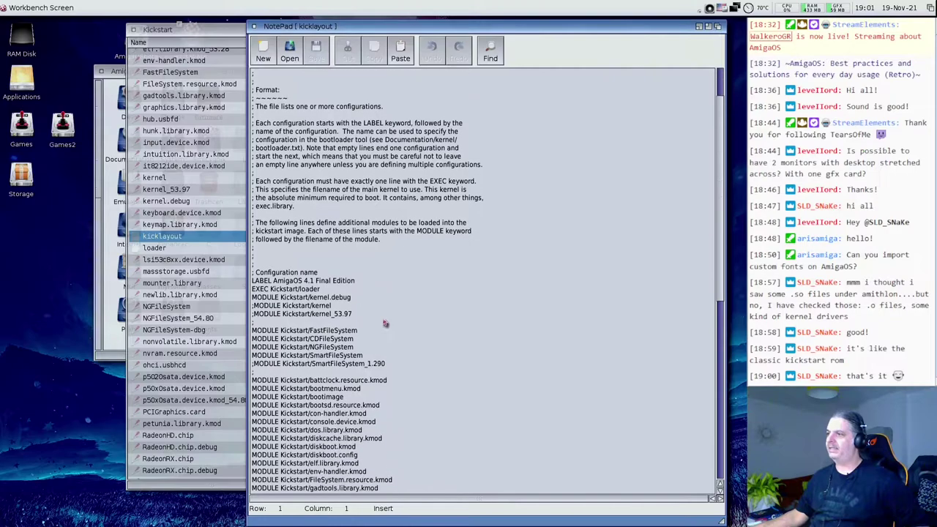
pyautogui.scroll(-4, 388, 325)
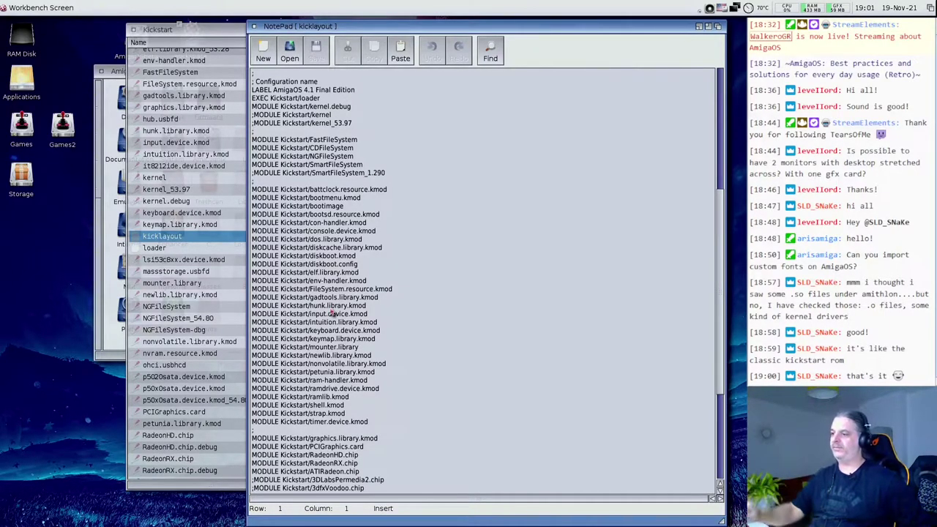
pyautogui.scroll(1, 332, 314)
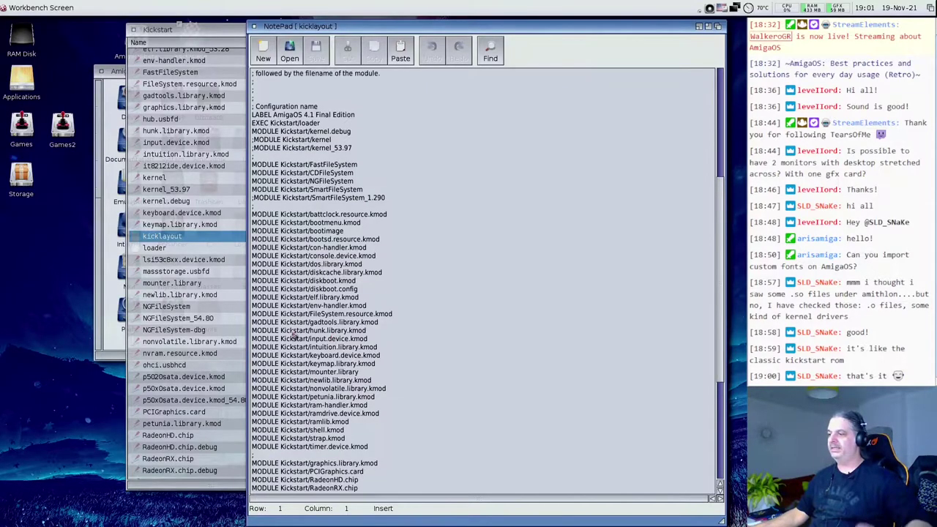
pyautogui.scroll(-7, 322, 329)
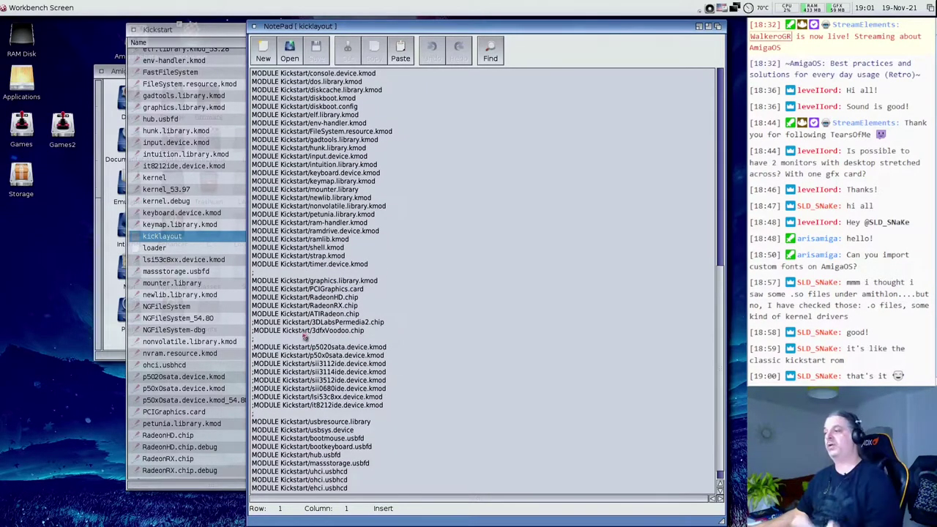
pyautogui.moveTo(261, 363); pyautogui.dragTo(370, 387)
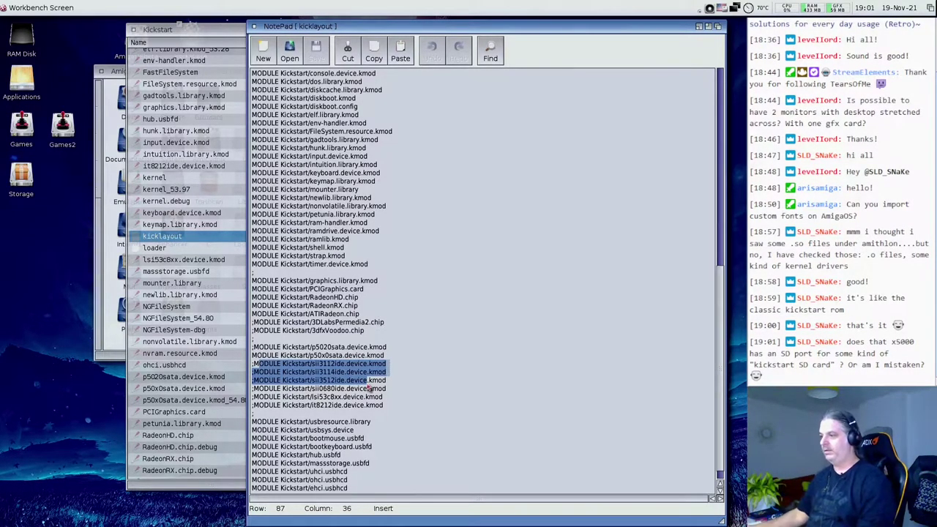
pyautogui.press('End')
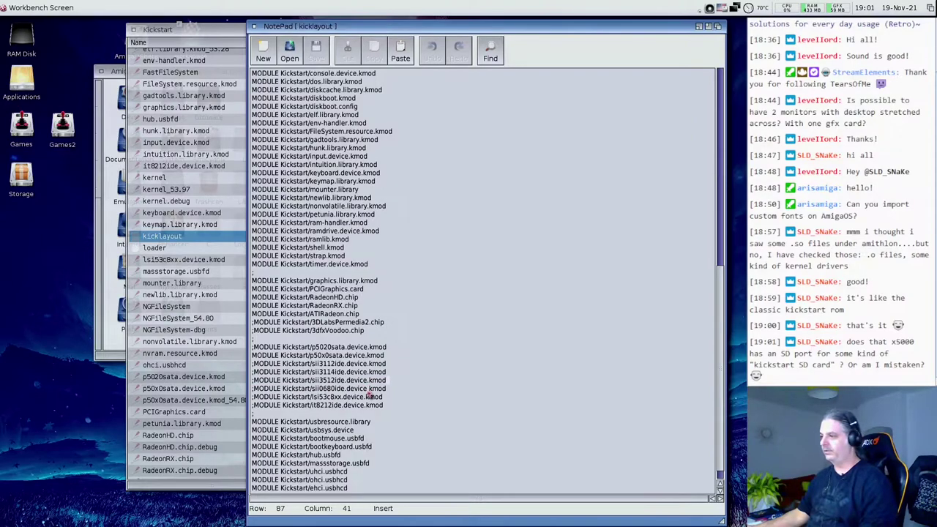
pyautogui.press('Left')
pyautogui.press('Left')
pyautogui.press('Left')
pyautogui.press('Left')
pyautogui.press('Left')
pyautogui.press('Left')
pyautogui.press('Left')
pyautogui.press('Left')
pyautogui.press('Left')
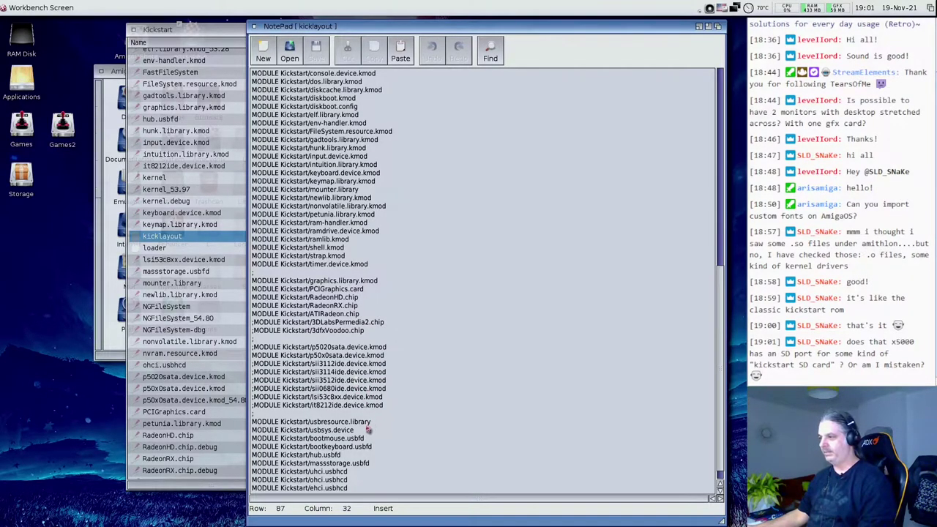
pyautogui.press('End')
pyautogui.press('Delete')
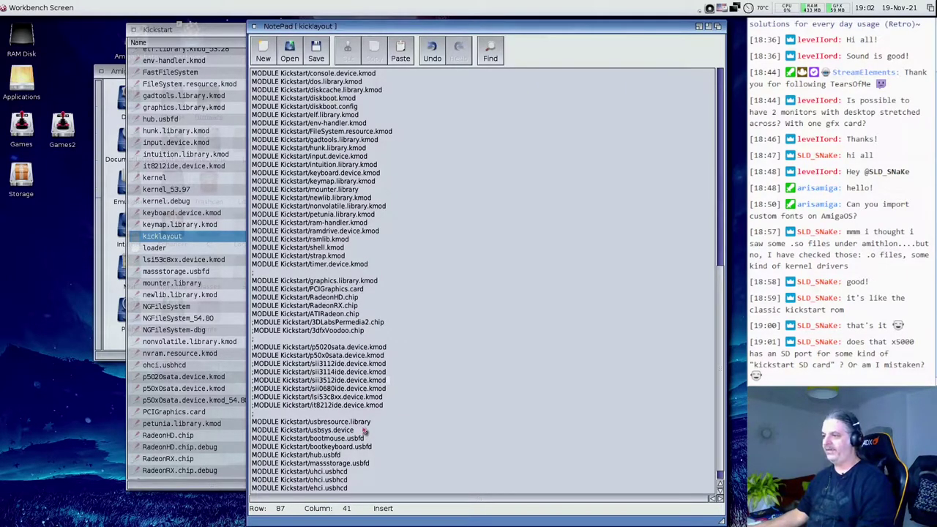
pyautogui.moveTo(255, 380); pyautogui.dragTo(421, 390)
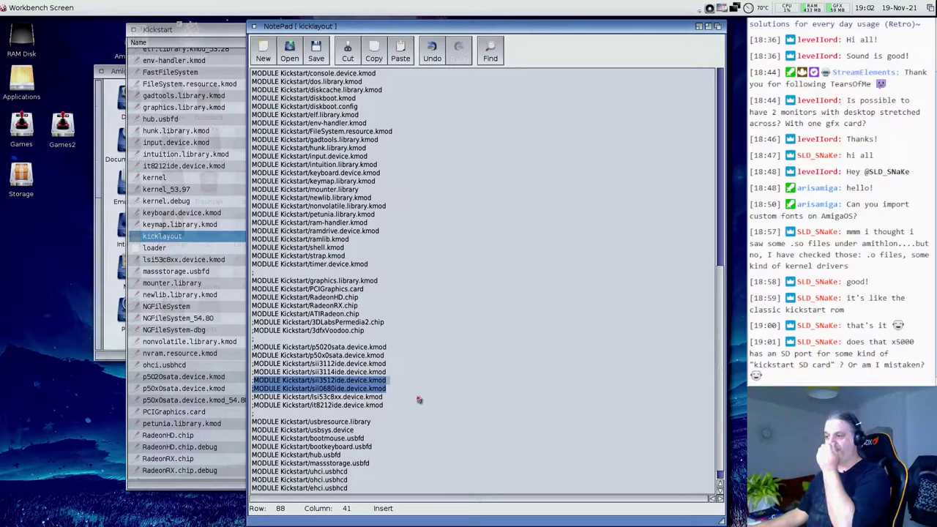
pyautogui.click(322, 397)
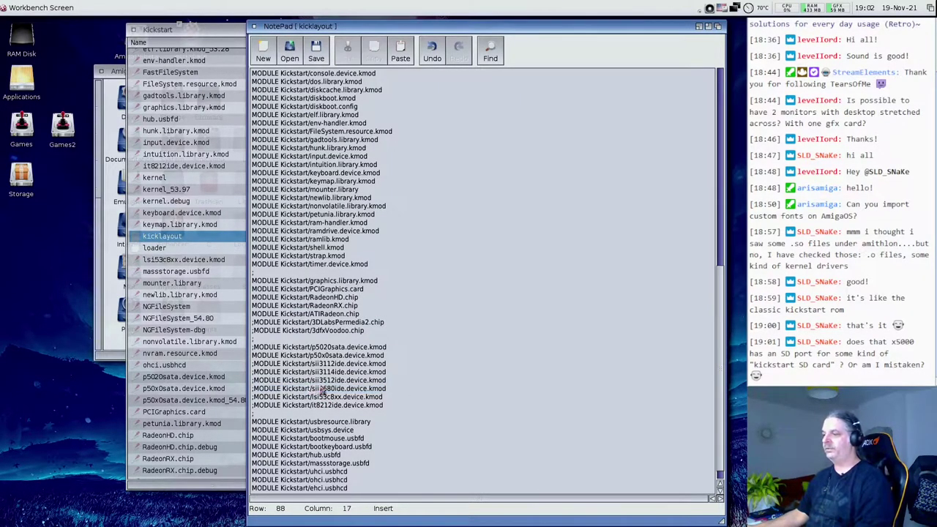
pyautogui.moveTo(412, 393); pyautogui.dragTo(259, 373)
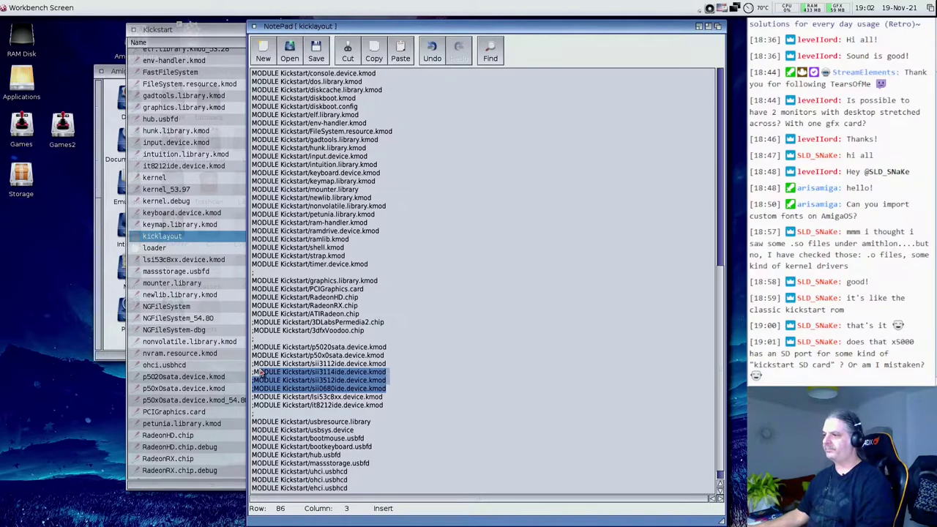
pyautogui.click(316, 330)
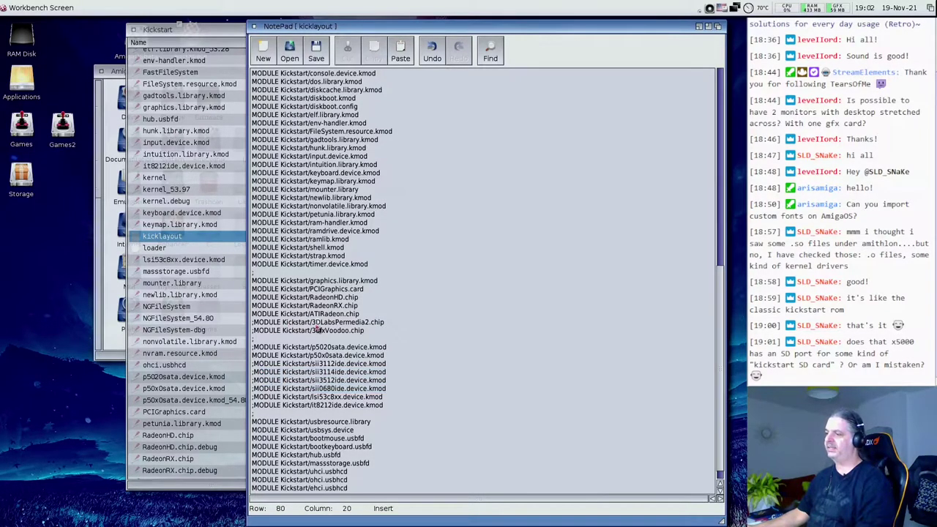
pyautogui.moveTo(368, 331); pyautogui.dragTo(233, 330)
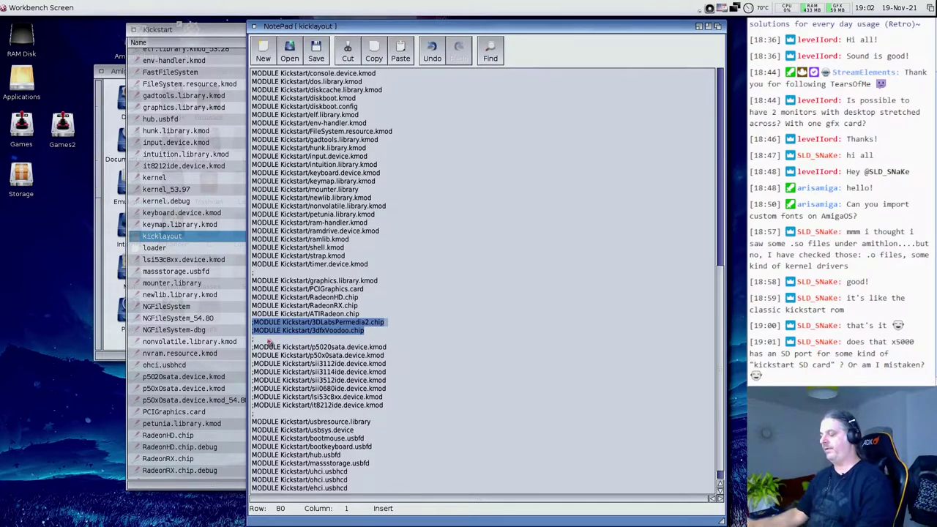
pyautogui.scroll(-1, 283, 369)
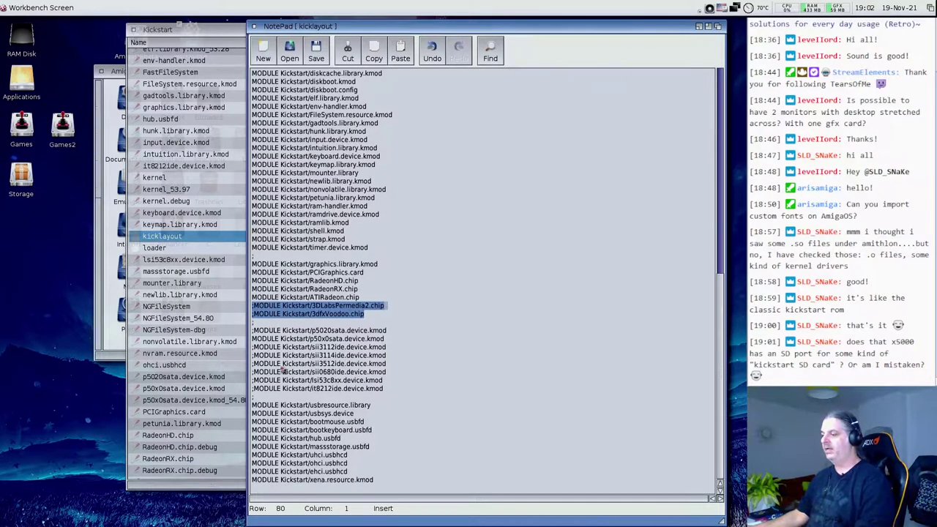
pyautogui.click(287, 479)
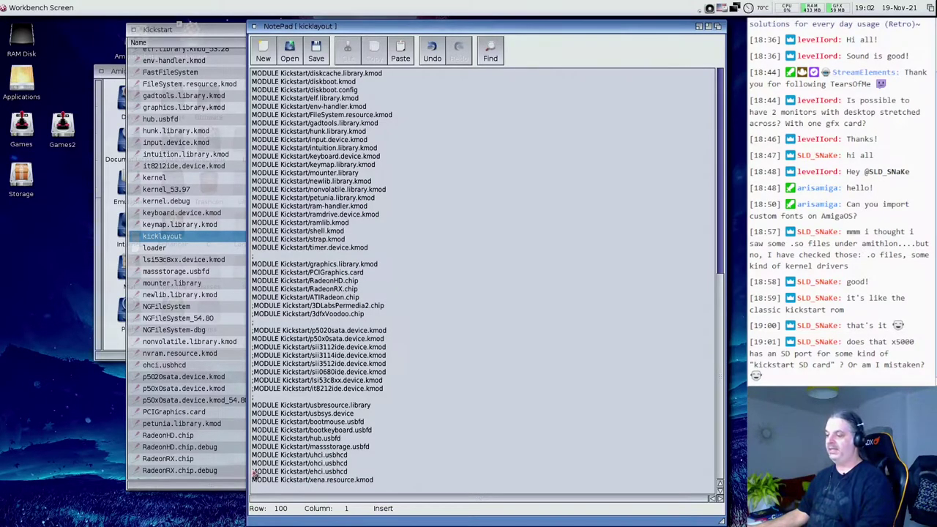
pyautogui.moveTo(348, 472); pyautogui.dragTo(249, 474)
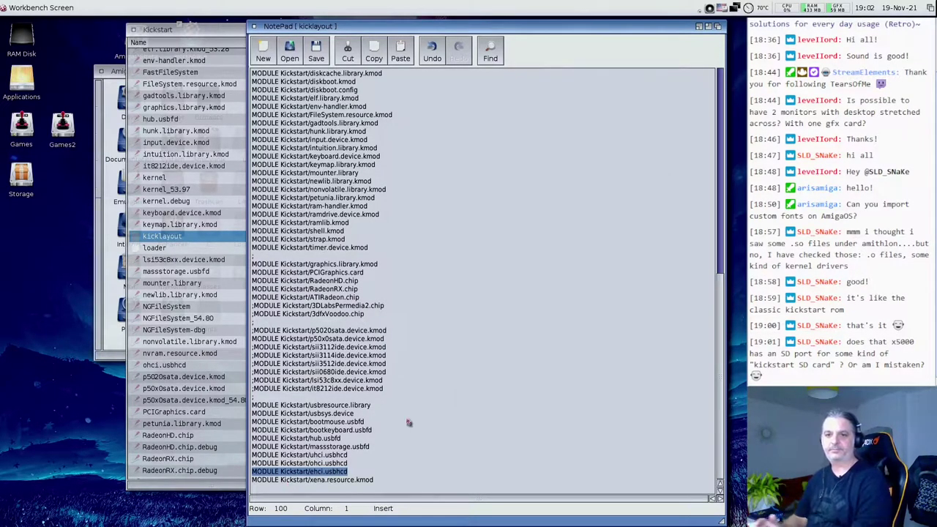
pyautogui.click(418, 405)
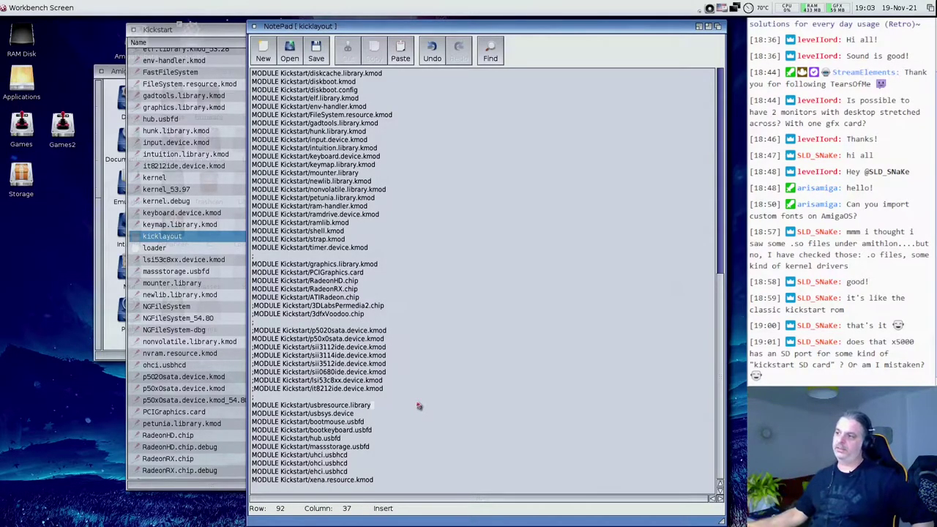
pyautogui.click(158, 249)
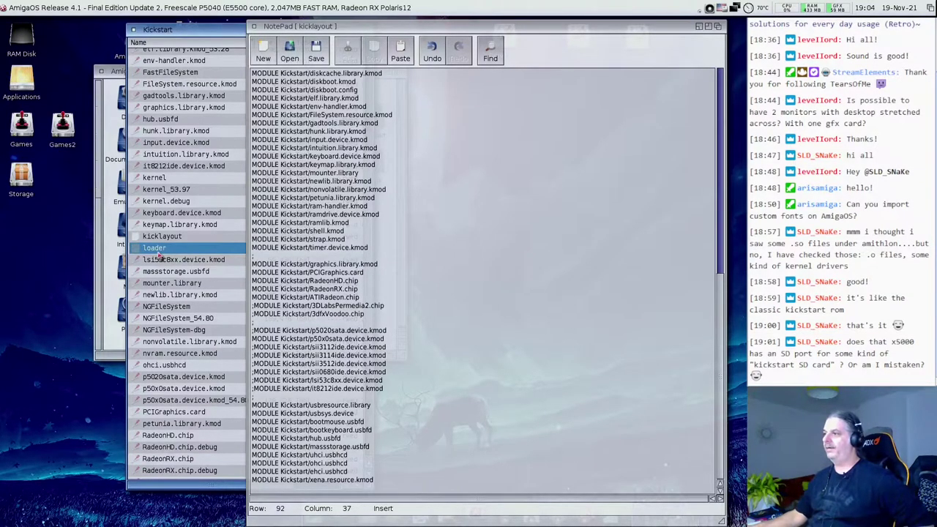
pyautogui.click(334, 209)
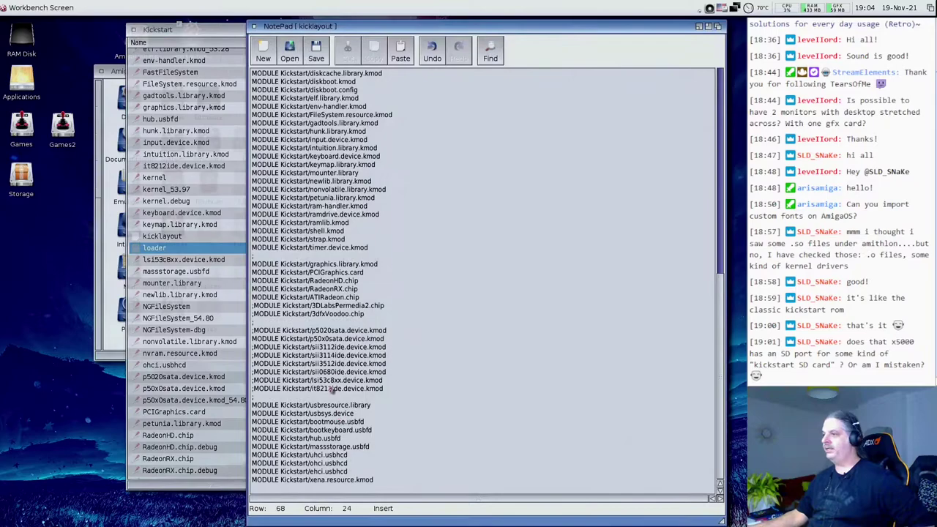
pyautogui.scroll(15, 375, 365)
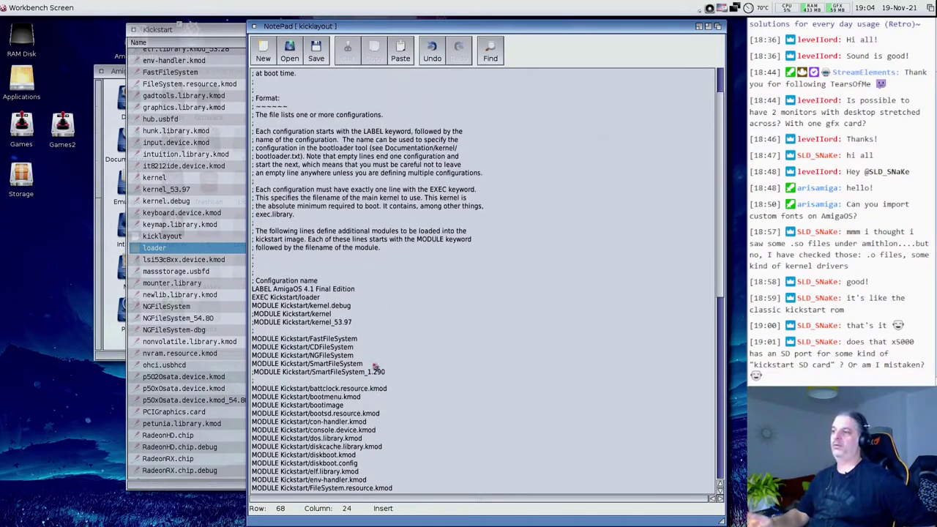
pyautogui.scroll(-1, 374, 367)
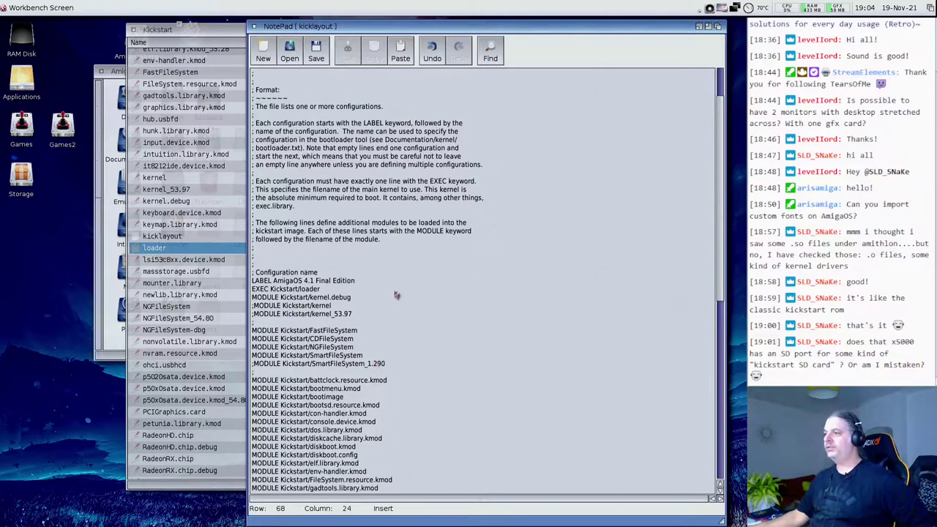
pyautogui.scroll(-2, 390, 301)
pyautogui.scroll(-2, 389, 300)
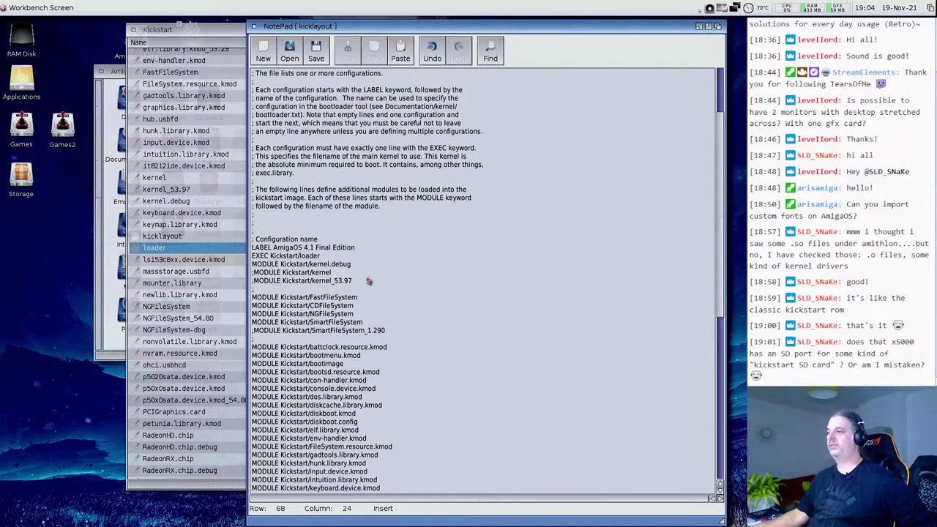
pyautogui.scroll(-6, 373, 298)
pyautogui.scroll(-20, 373, 298)
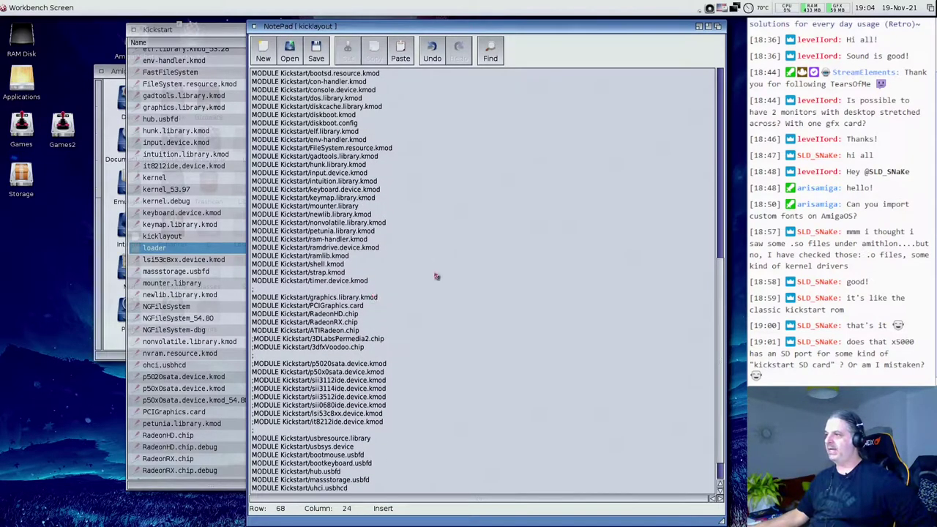
pyautogui.scroll(20, 437, 274)
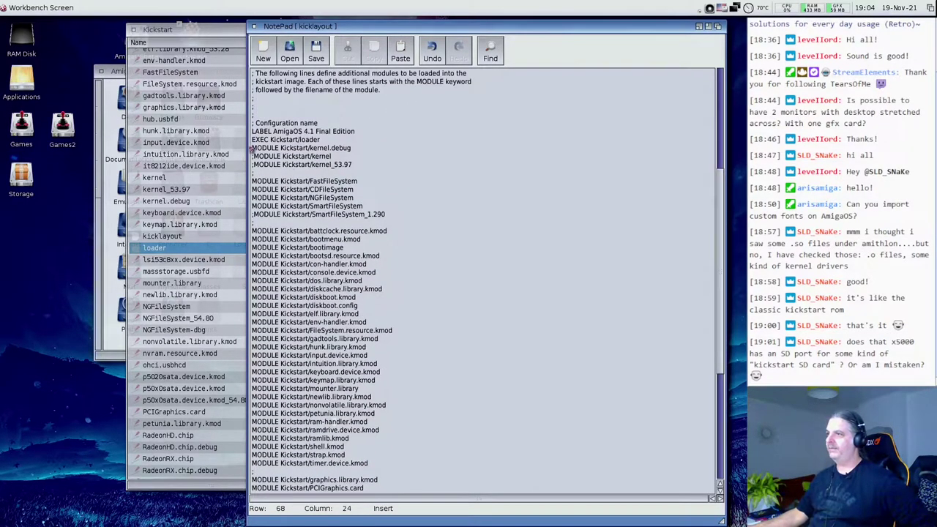
pyautogui.moveTo(253, 123); pyautogui.dragTo(334, 125)
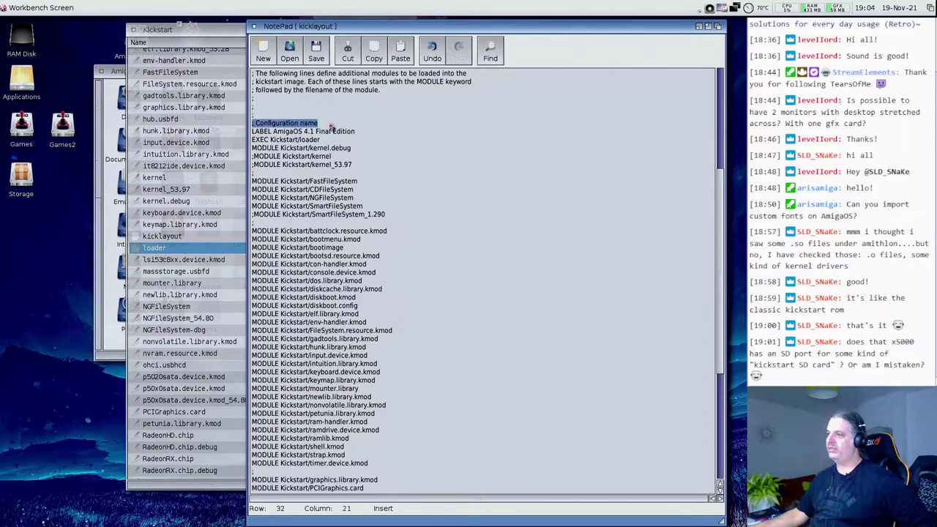
pyautogui.moveTo(261, 132); pyautogui.dragTo(384, 147)
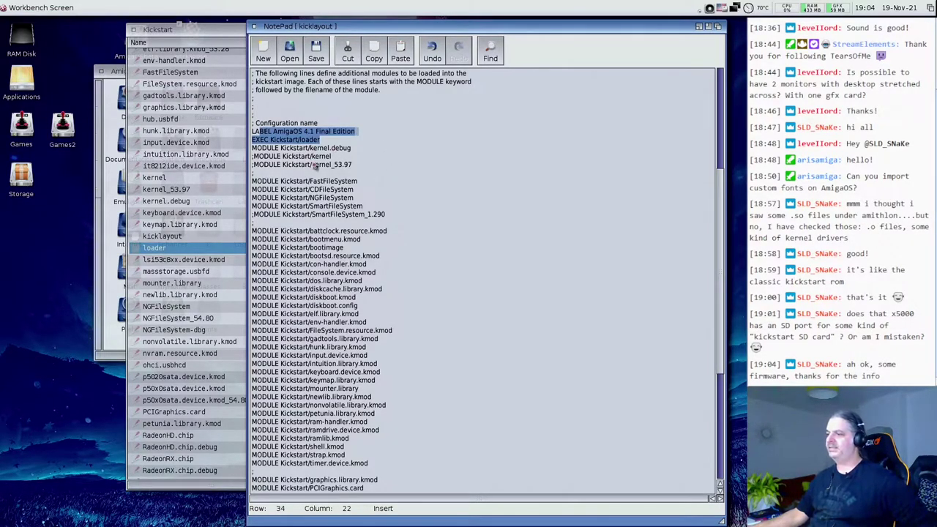
pyautogui.scroll(-9, 318, 172)
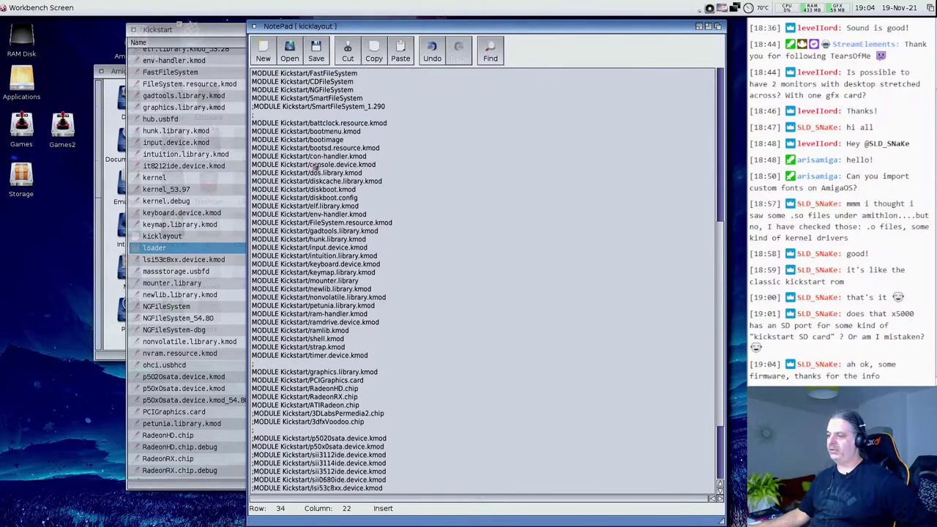
pyautogui.click(299, 495)
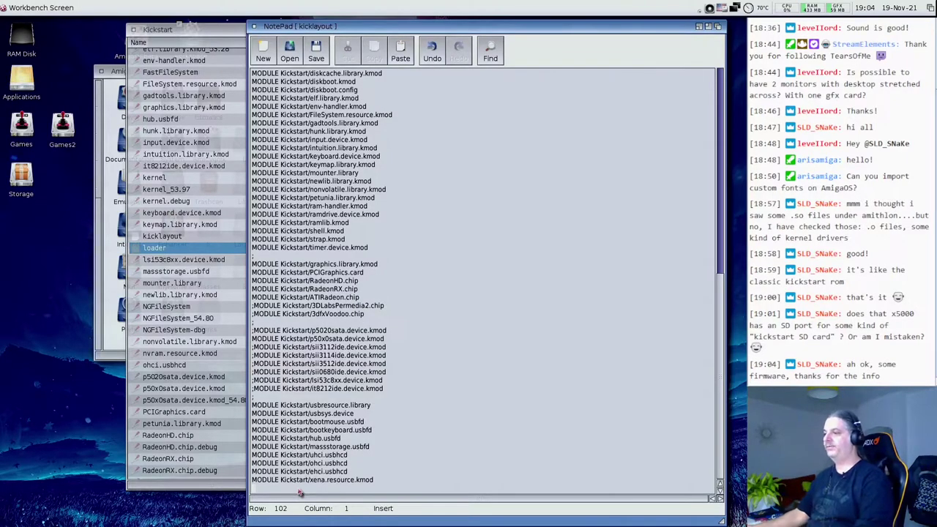
# - Copy the configuration block from the LABEL line through the module list and paste it at file end
pyautogui.scroll(3, 299, 493)
pyautogui.scroll(10, 331, 284)
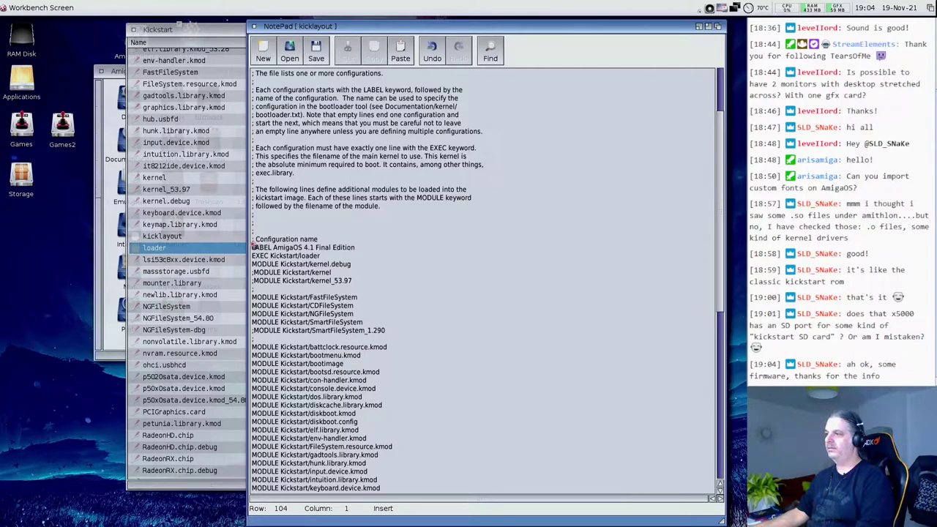
pyautogui.click(256, 247)
pyautogui.moveTo(257, 248); pyautogui.dragTo(380, 465)
pyautogui.press('super+x')
pyautogui.press('super+z')
# - Append ' 2' to the copied LABEL line, making it 'AmigaOS 4.1 Final Edition 2'
pyautogui.scroll(2, 304, 489)
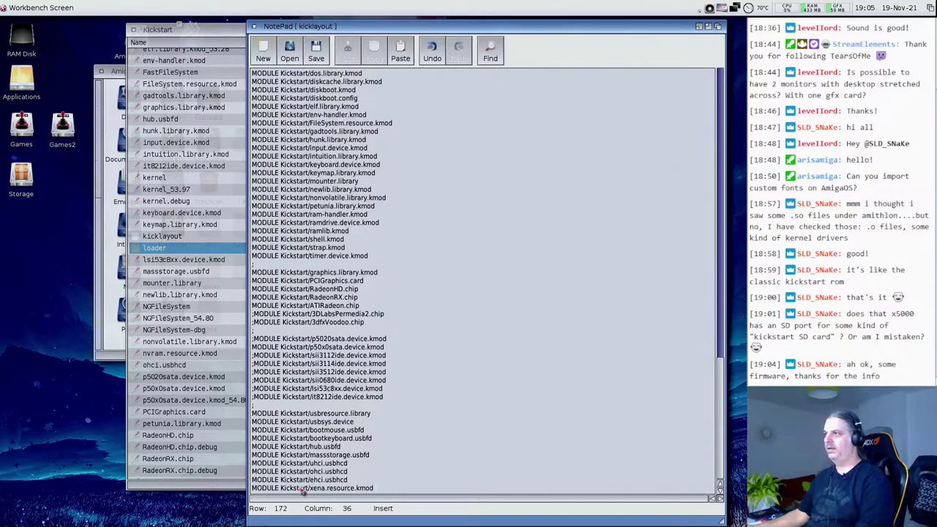
pyautogui.scroll(10, 346, 427)
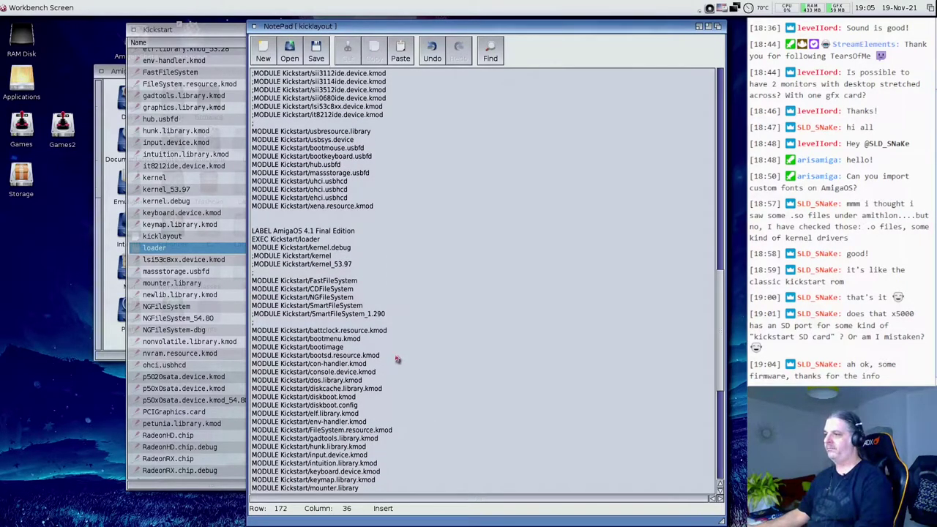
pyautogui.click(340, 231)
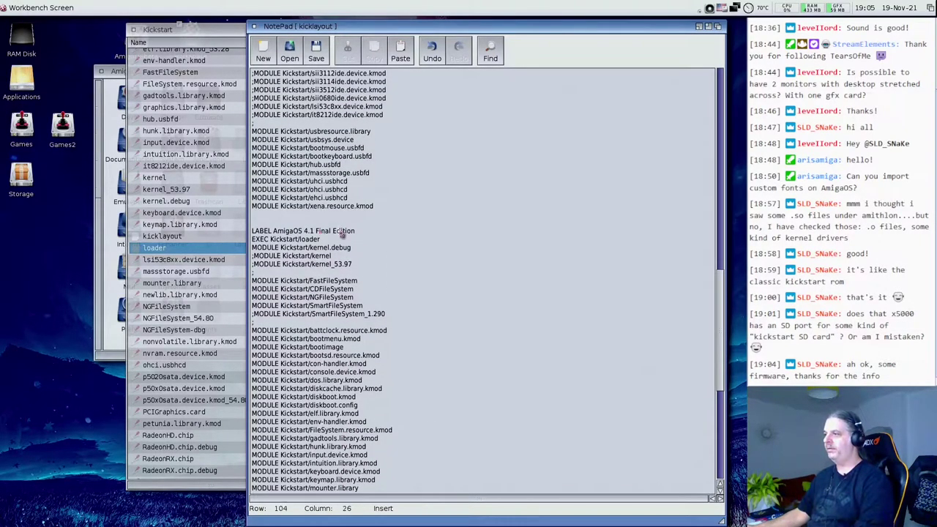
pyautogui.click(377, 235)
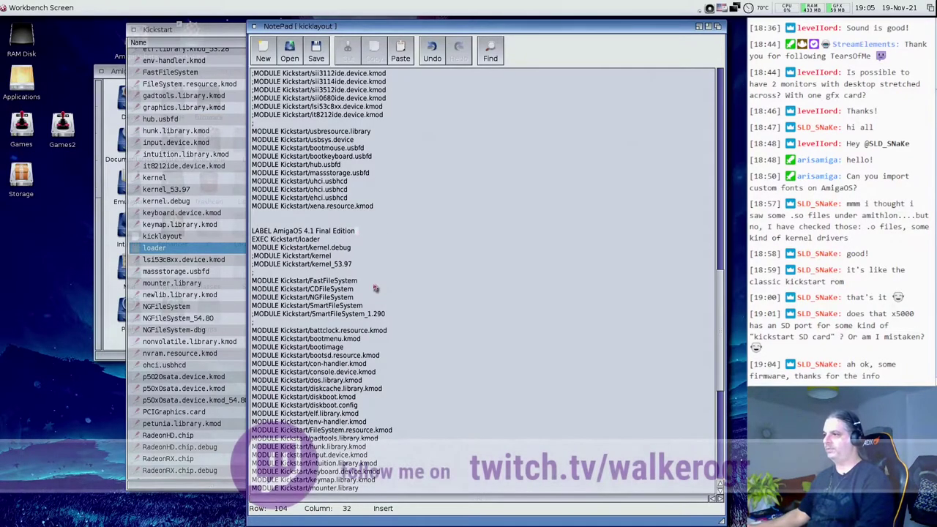
pyautogui.write('2')
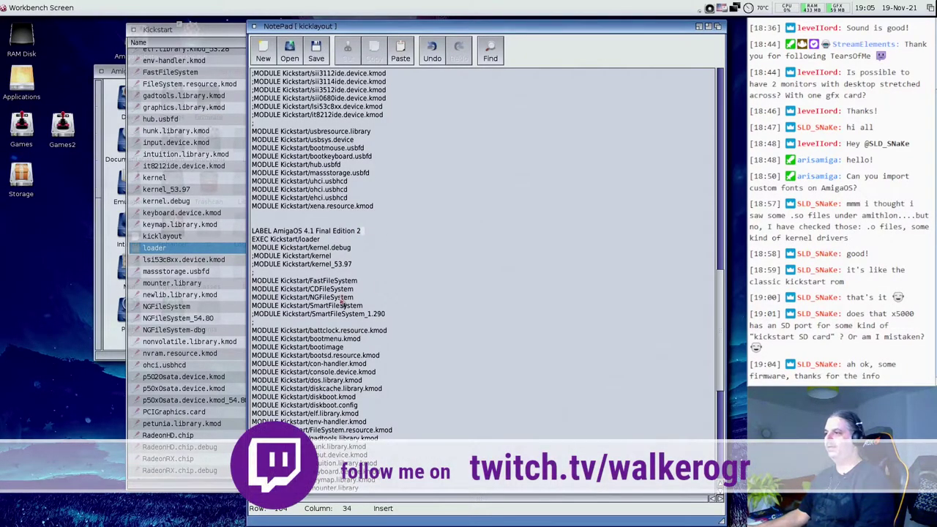
pyautogui.scroll(-2, 342, 303)
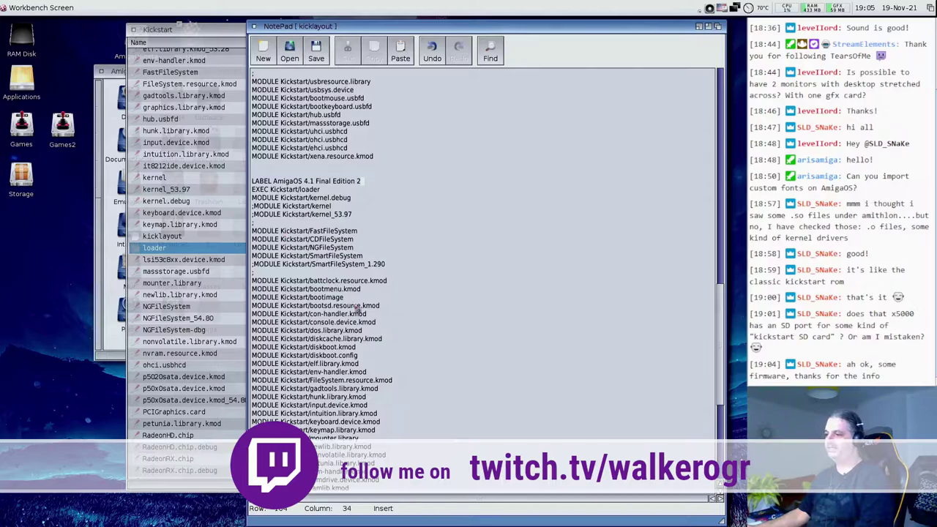
pyautogui.scroll(-5, 280, 310)
pyautogui.scroll(-6, 333, 454)
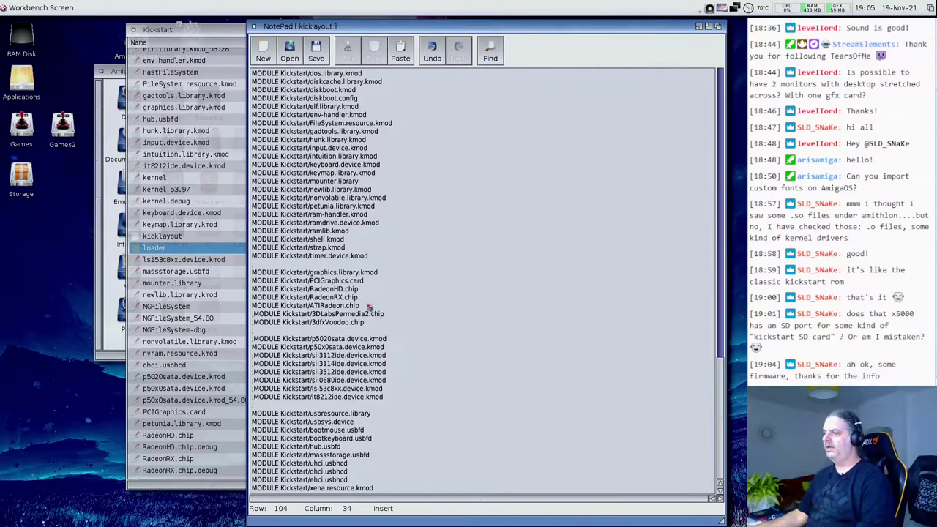
pyautogui.scroll(15, 368, 309)
pyautogui.scroll(2, 361, 318)
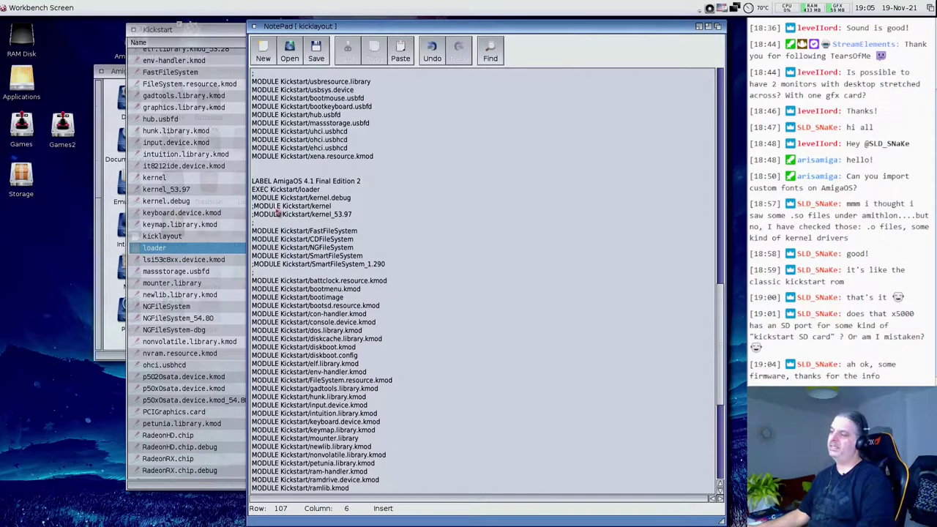
pyautogui.moveTo(274, 208); pyautogui.dragTo(348, 212)
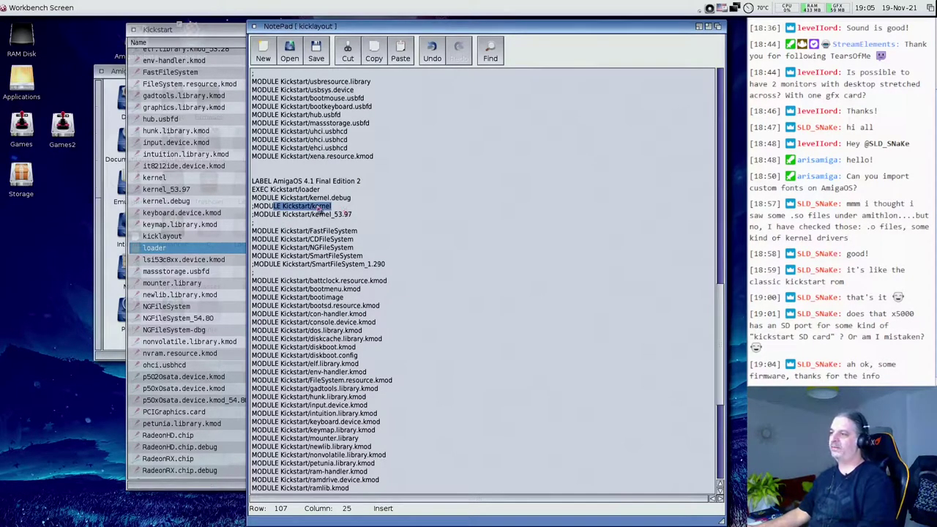
pyautogui.click(322, 209)
pyautogui.moveTo(310, 198); pyautogui.dragTo(360, 213)
pyautogui.click(339, 214)
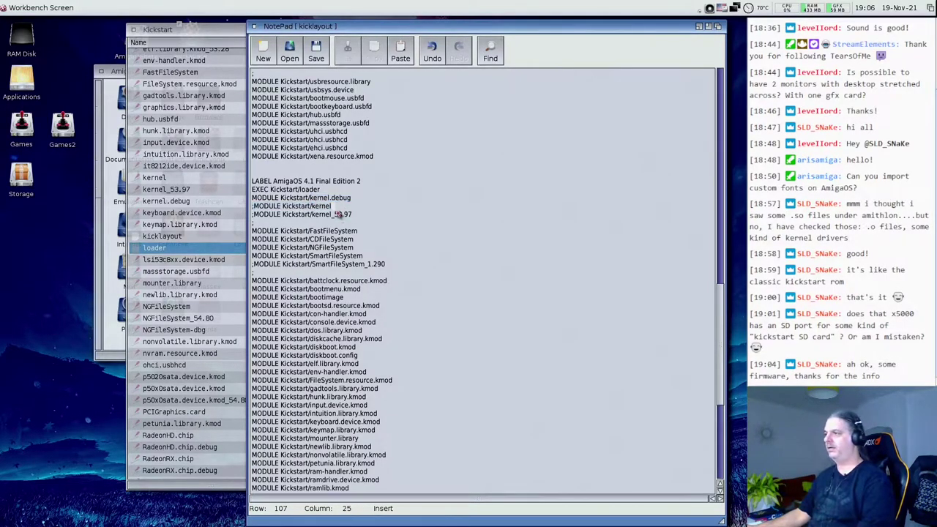
pyautogui.doubleClick(320, 207)
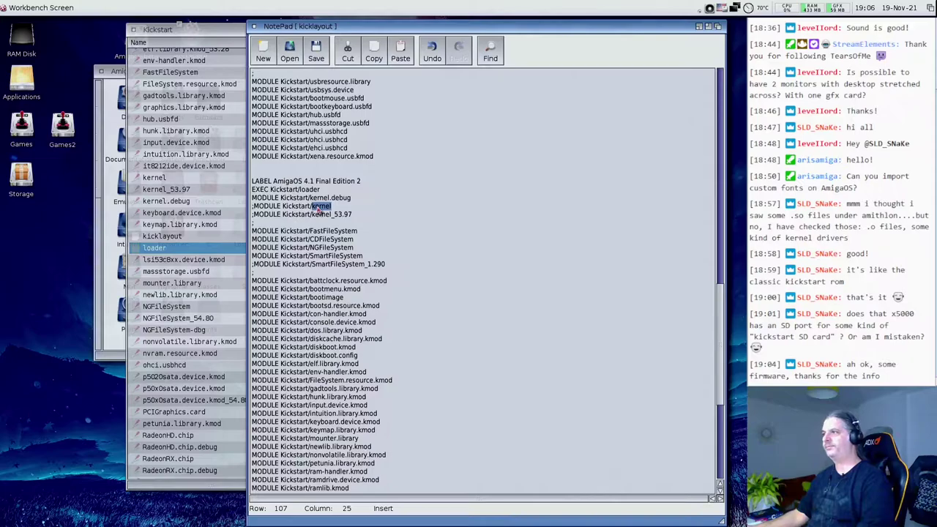
pyautogui.click(325, 249)
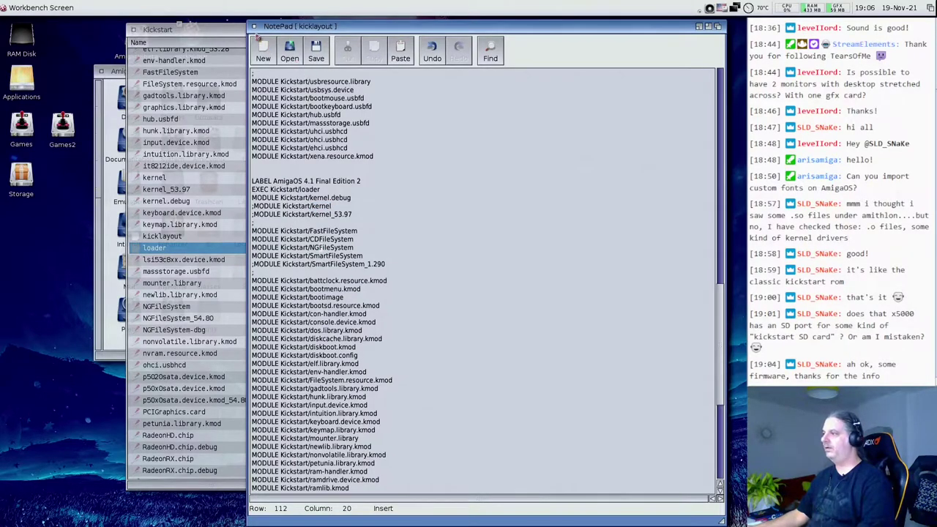
# - Close kicklayout without saving, then shorten the Kickstart drawer window and shift it right
pyautogui.click(254, 27)
pyautogui.click(471, 290)
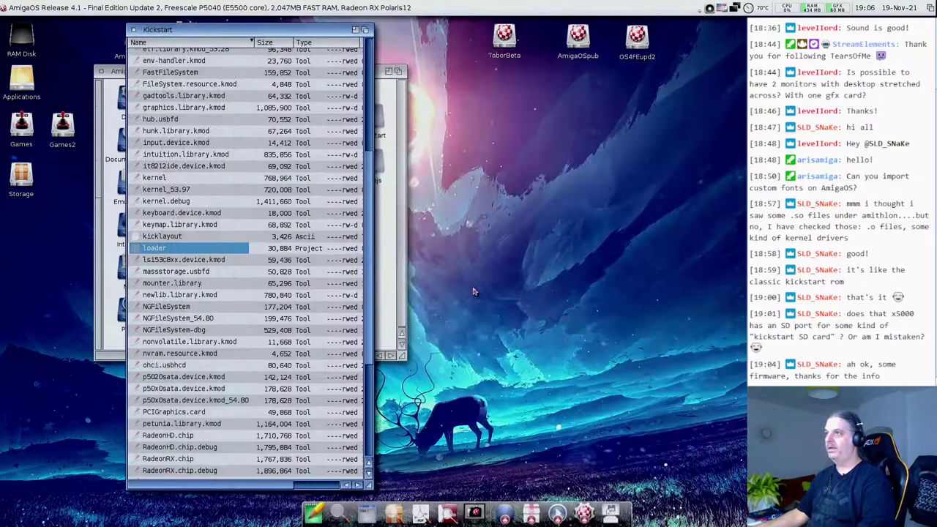
pyautogui.moveTo(375, 489); pyautogui.dragTo(391, 421)
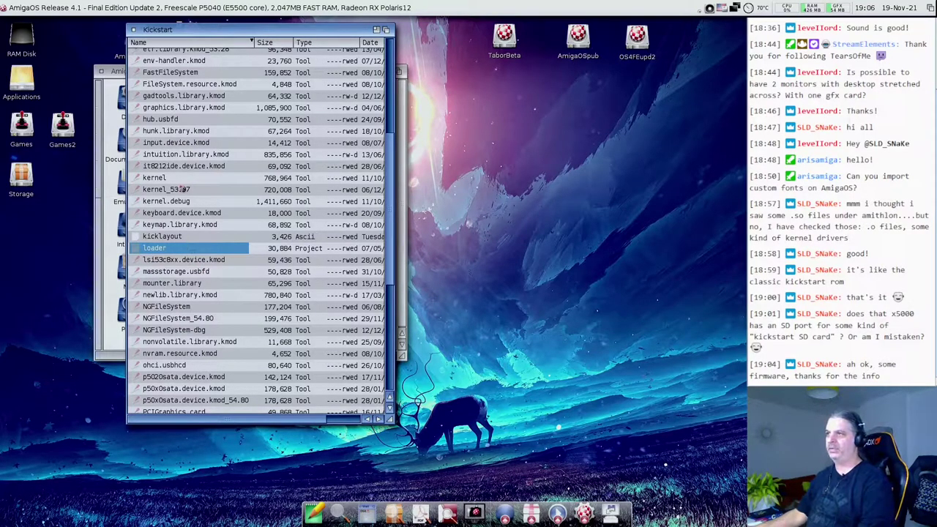
pyautogui.click(168, 238)
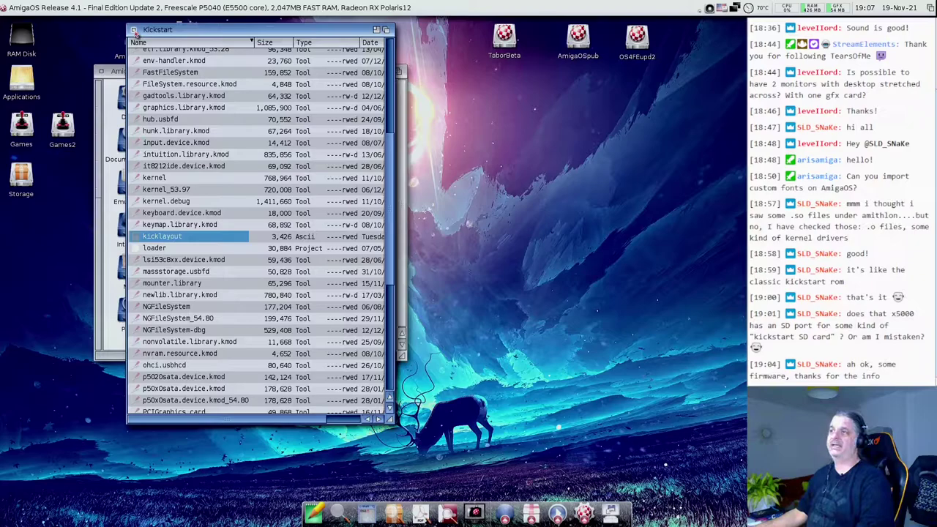
pyautogui.moveTo(148, 31); pyautogui.dragTo(218, 71)
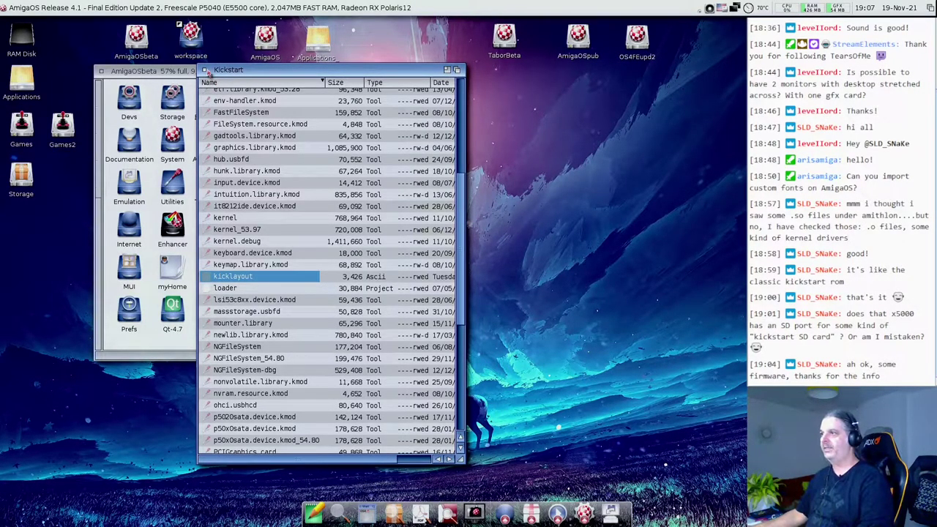
pyautogui.moveTo(208, 71); pyautogui.dragTo(246, 61)
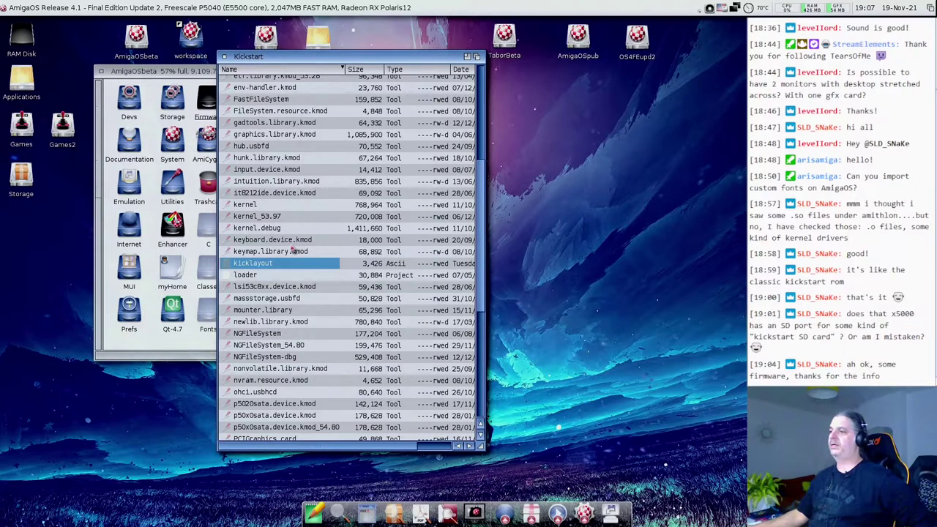
# - View kicklayout in MultiView, scroll its modules, select the Kickstart/input.device.kmod path, then close it
pyautogui.doubleClick(268, 265)
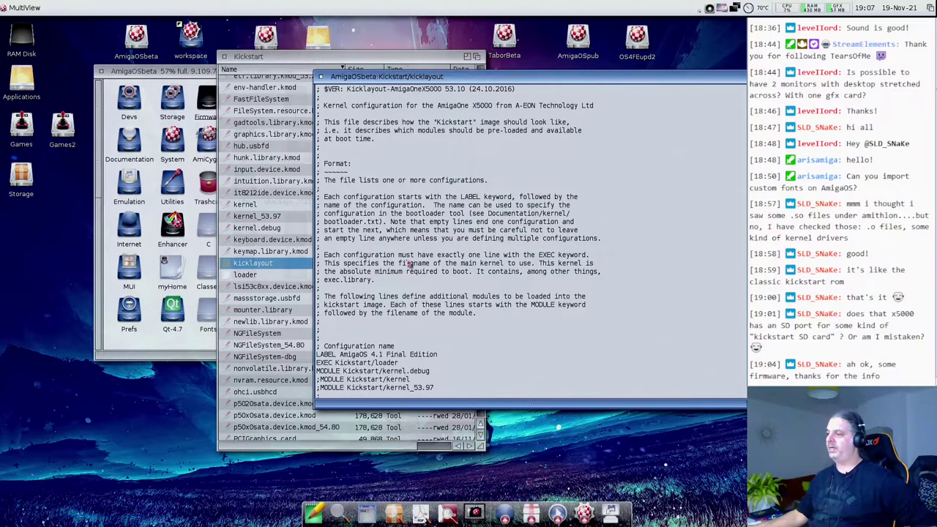
pyautogui.scroll(-4, 409, 264)
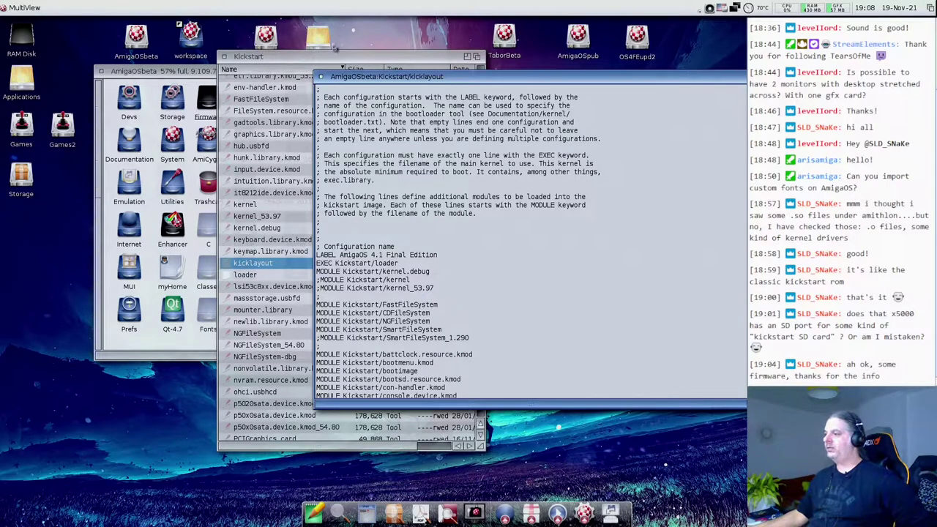
pyautogui.scroll(-5, 407, 300)
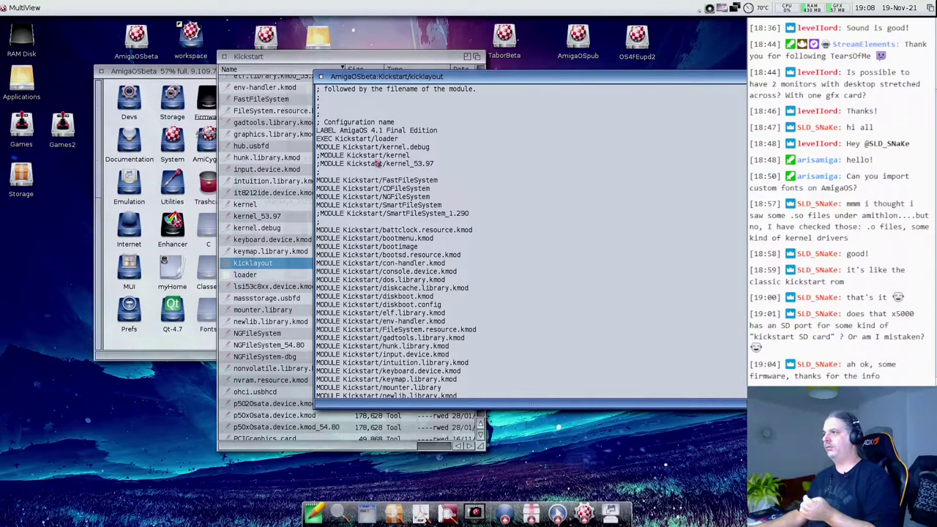
pyautogui.moveTo(317, 140); pyautogui.dragTo(399, 143)
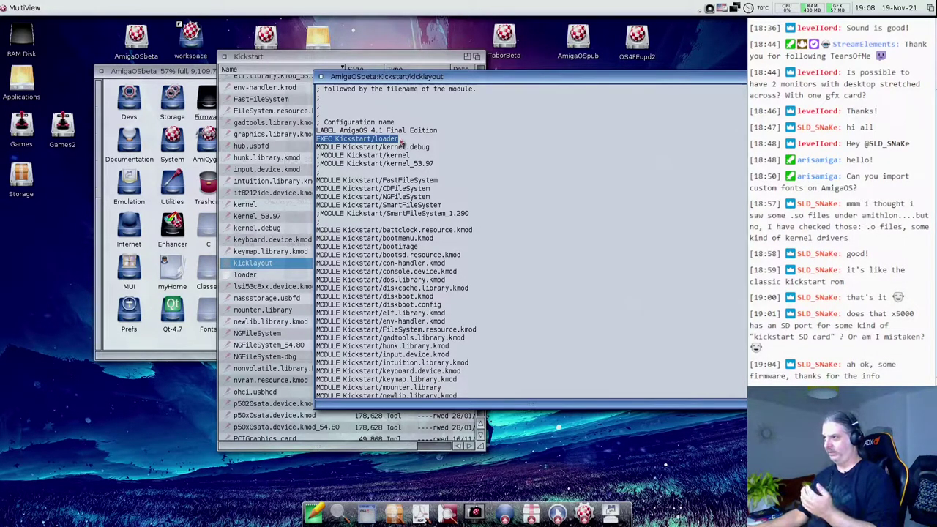
pyautogui.scroll(-5, 412, 178)
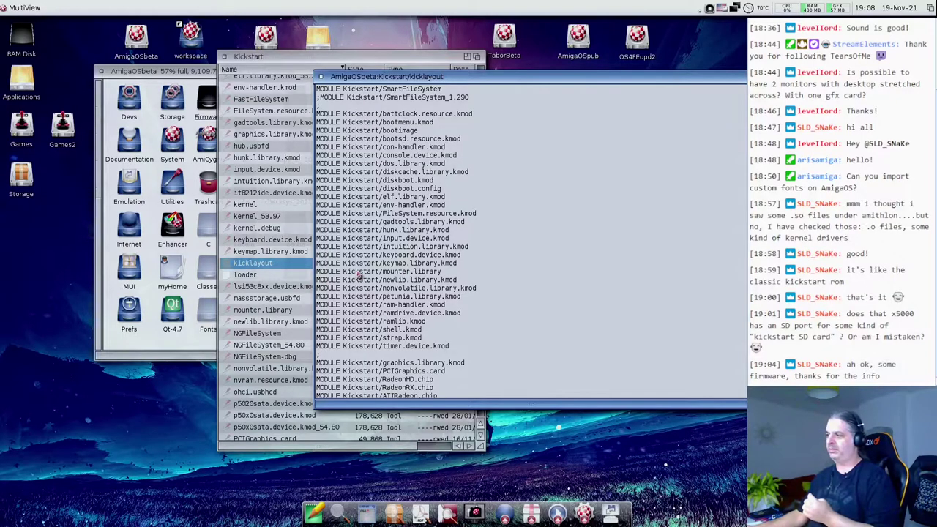
pyautogui.scroll(3, 360, 276)
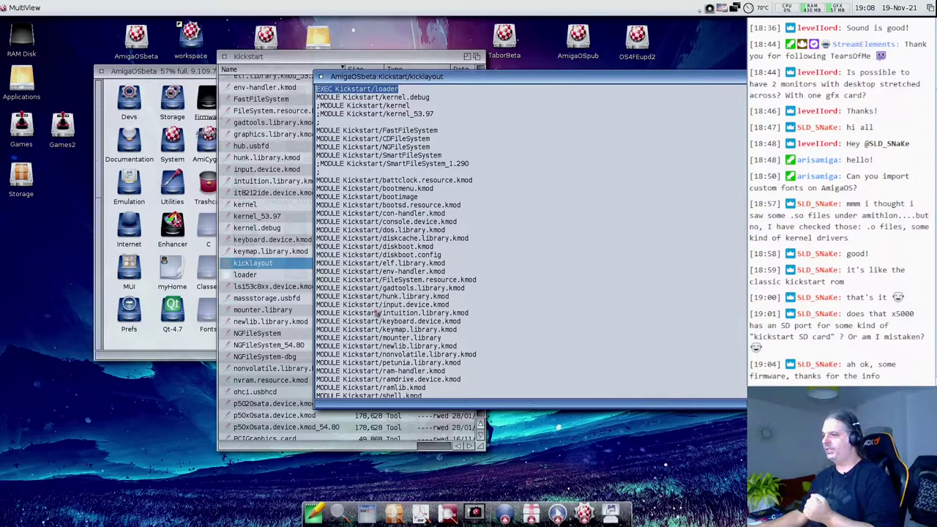
pyautogui.moveTo(353, 307); pyautogui.dragTo(449, 309)
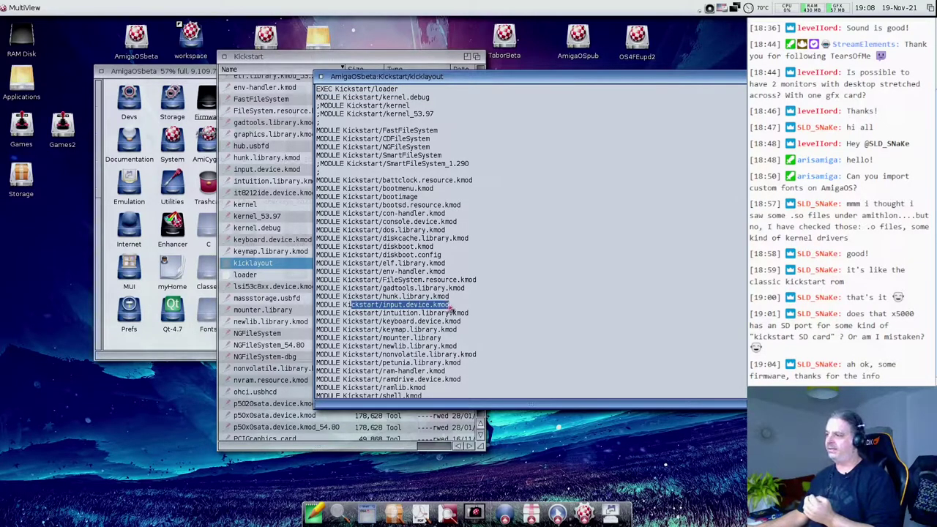
pyautogui.click(382, 311)
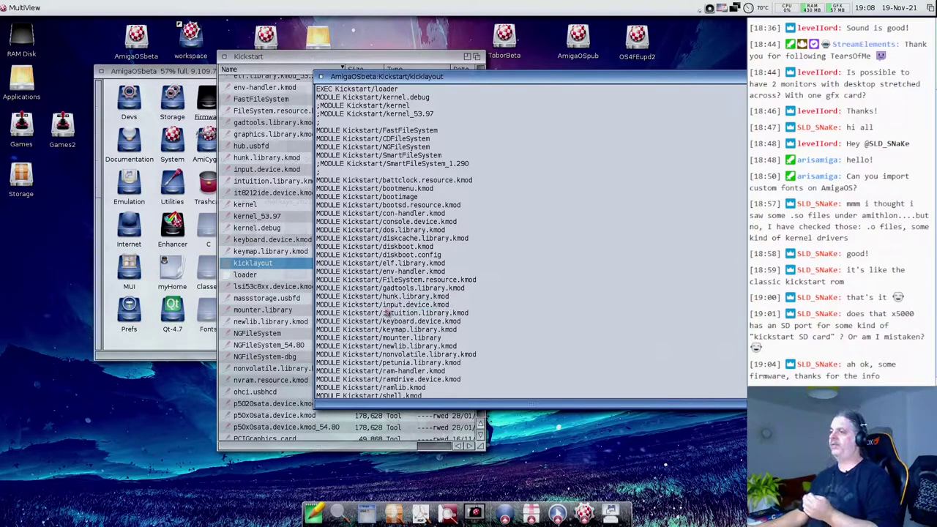
pyautogui.doubleClick(385, 308)
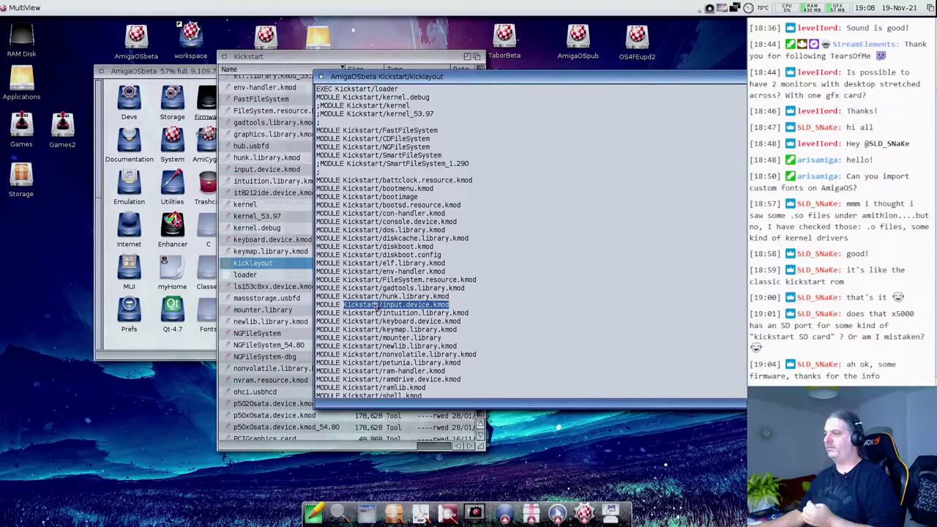
pyautogui.click(320, 76)
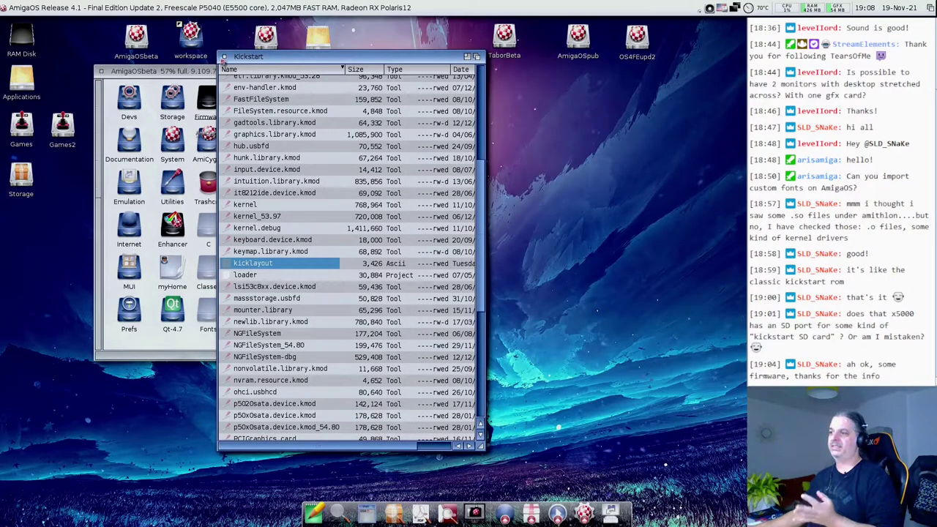
# - Close the Kickstart drawer window, leaving only AmigaOSbeta open
pyautogui.click(224, 57)
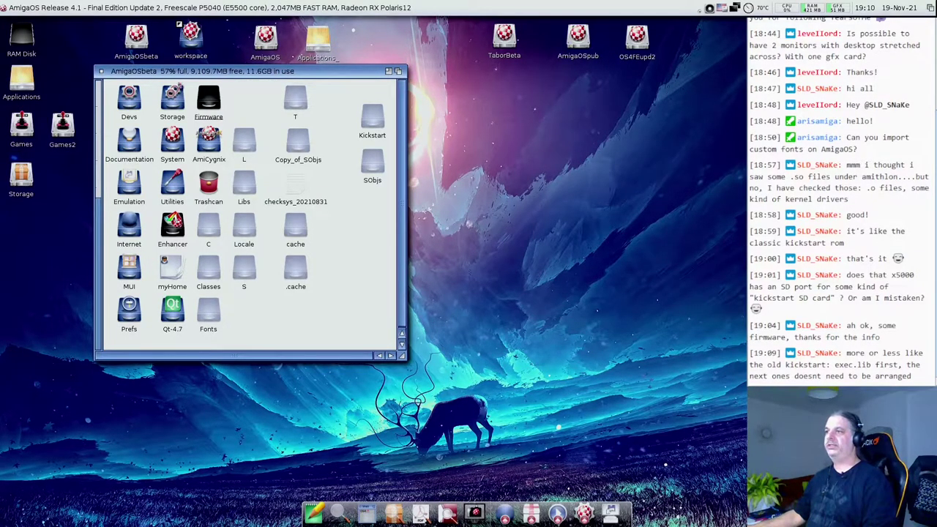
# - Shift the AmigaOSbeta window down and right, then open its Internet drawer
pyautogui.moveTo(182, 70); pyautogui.dragTo(215, 91)
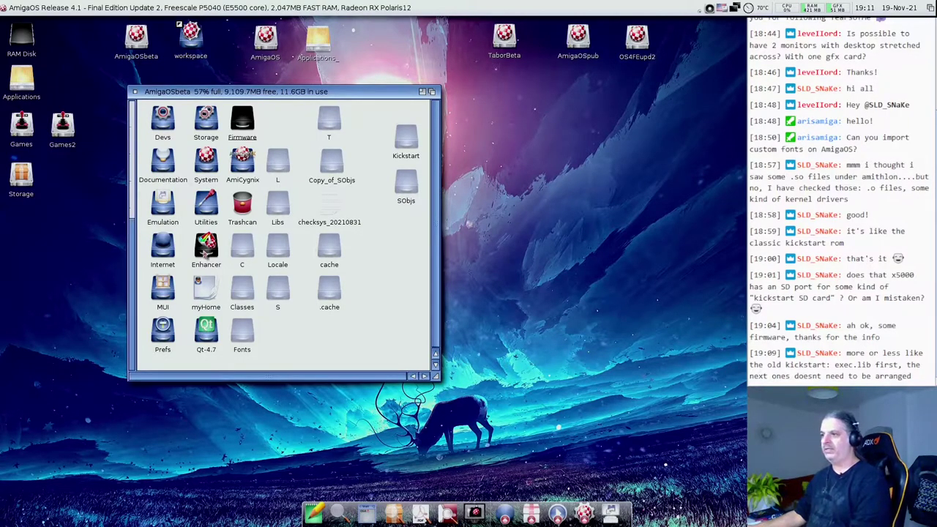
pyautogui.doubleClick(162, 245)
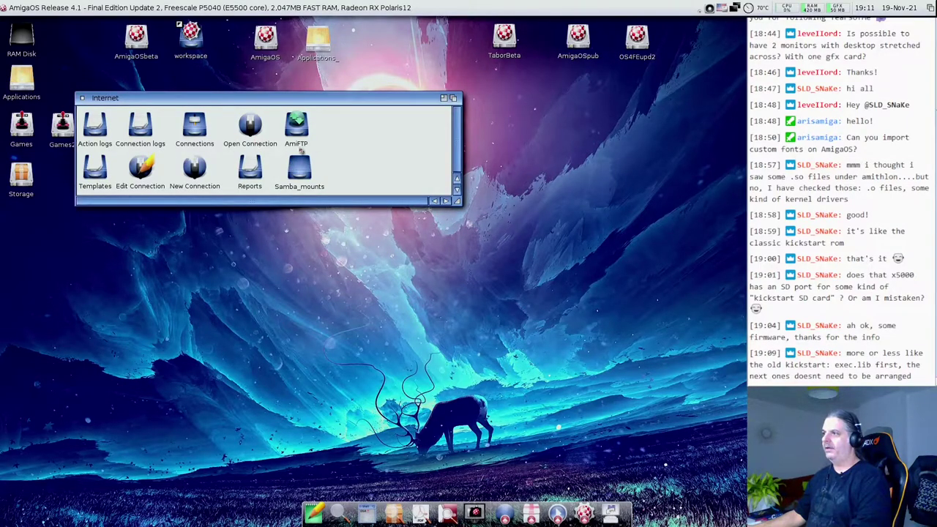
# - Open the Samba_mounts drawer showing N4800_shares, then open the Storage drive
pyautogui.doubleClick(305, 174)
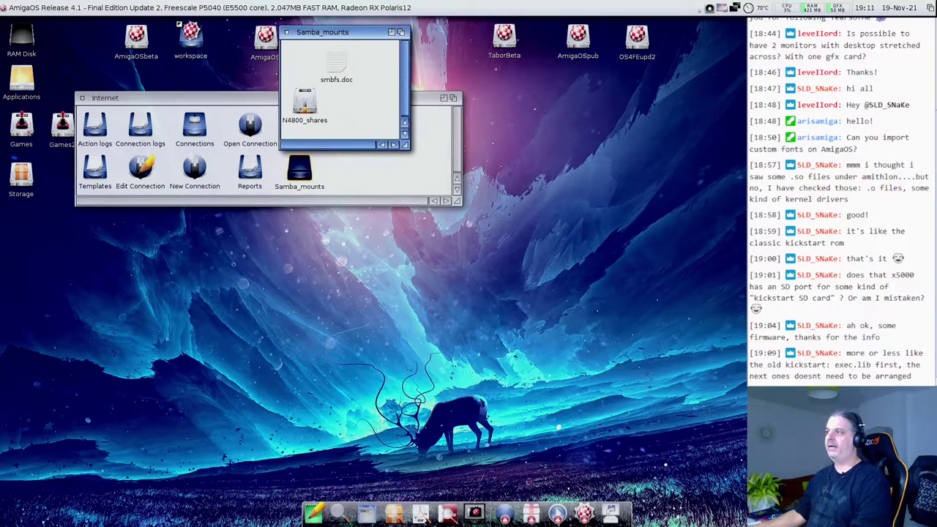
pyautogui.click(330, 139)
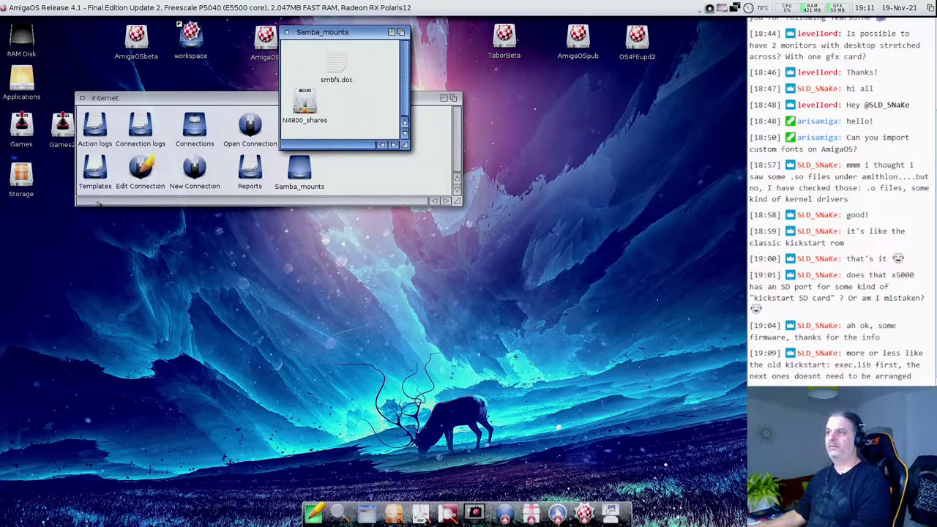
pyautogui.doubleClick(21, 176)
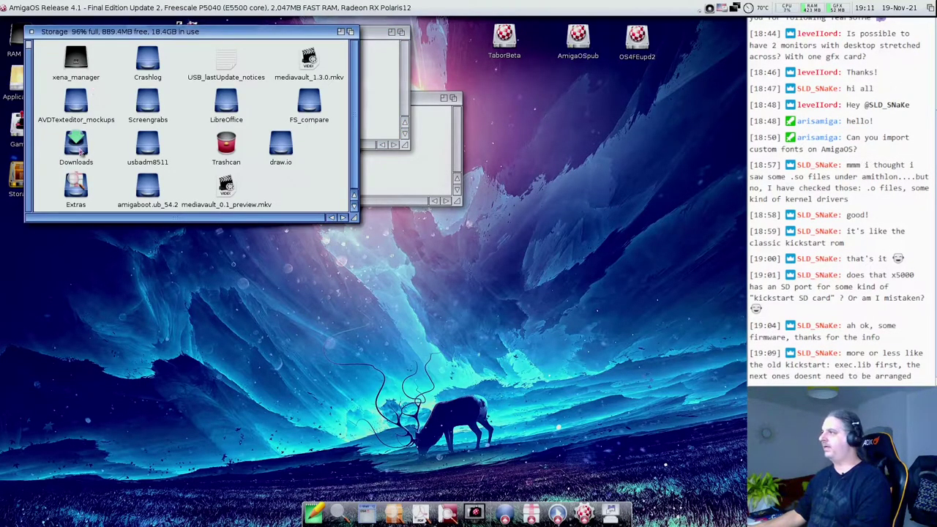
# - Open Storage's Downloads drawer, scroll to smbfs_2.1.lha and open it in UnArc
pyautogui.doubleClick(77, 147)
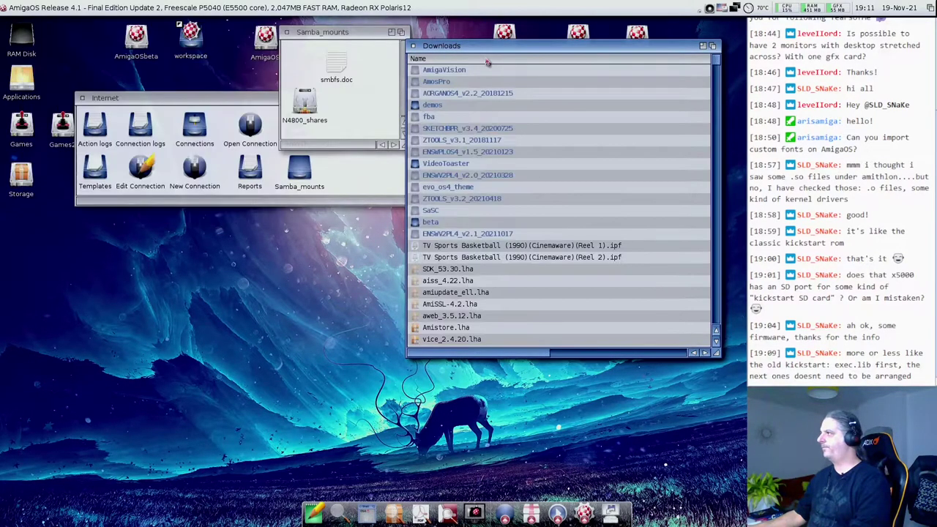
pyautogui.moveTo(716, 65); pyautogui.dragTo(722, 253)
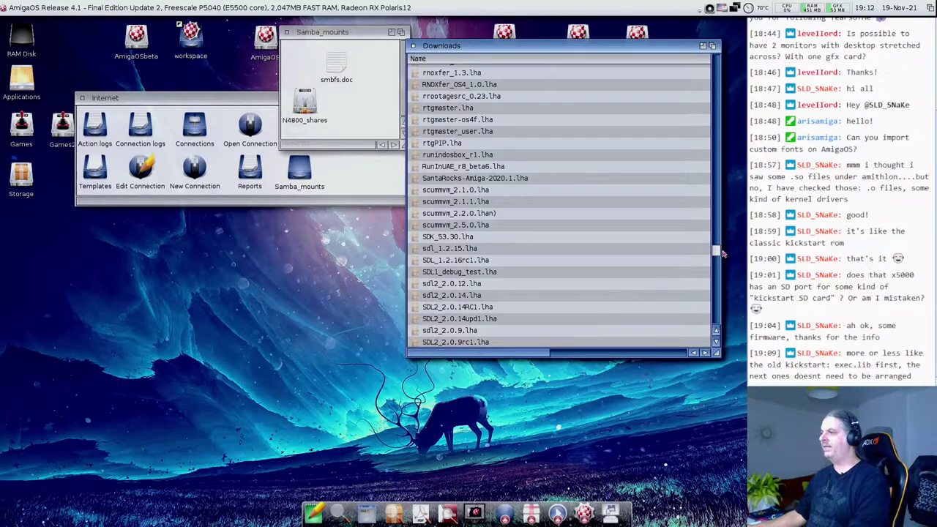
pyautogui.scroll(-7, 522, 268)
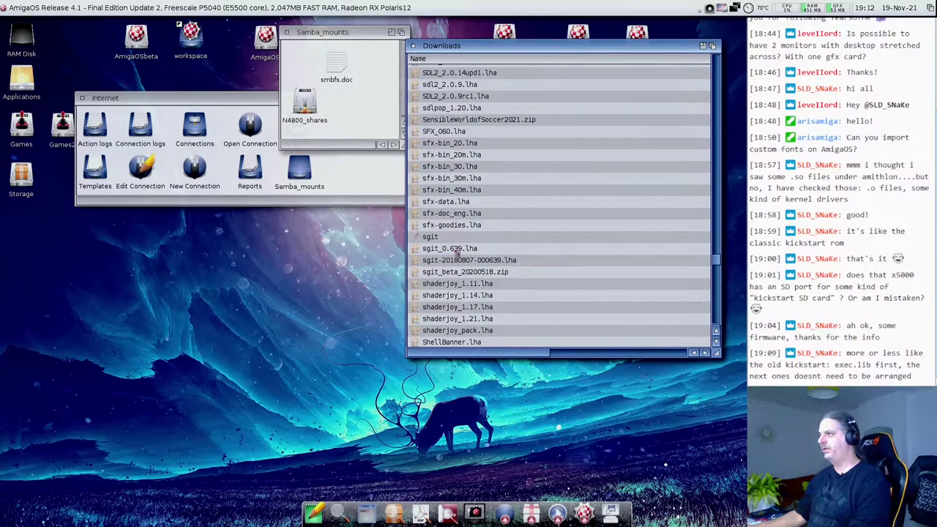
pyautogui.scroll(3, 445, 249)
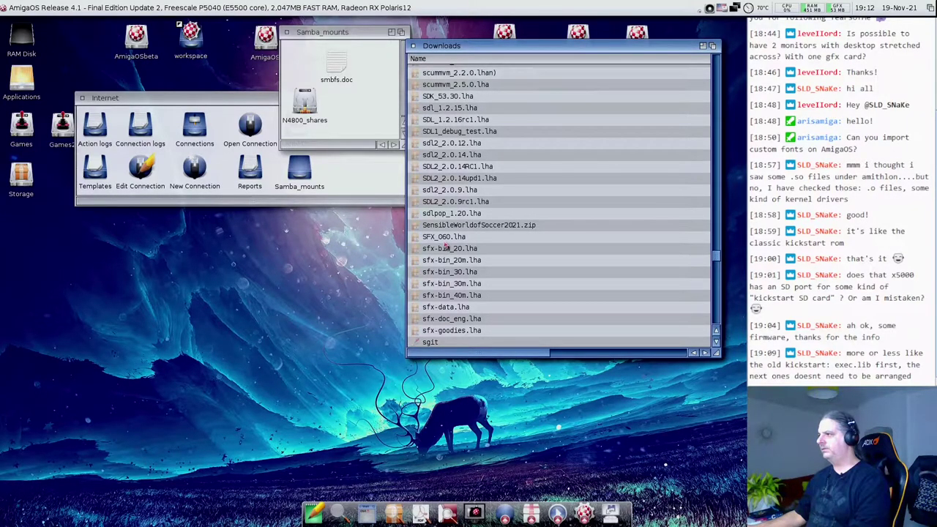
pyautogui.scroll(-4, 445, 249)
pyautogui.scroll(-3, 445, 249)
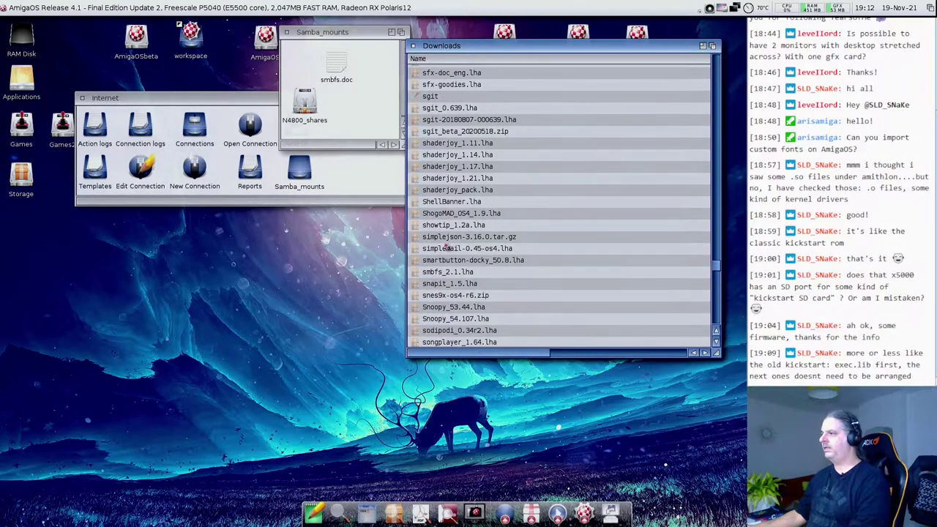
pyautogui.doubleClick(450, 274)
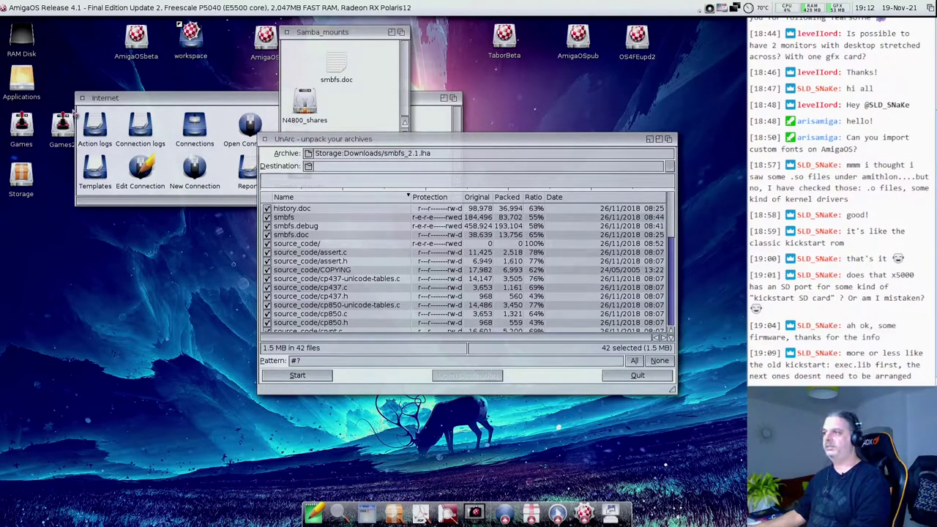
# - Extract smbfs_2.1.lha into an smbfs drawer on RAM Disk, then quit UnArc
pyautogui.moveTo(22, 36); pyautogui.dragTo(386, 154)
pyautogui.click(384, 166)
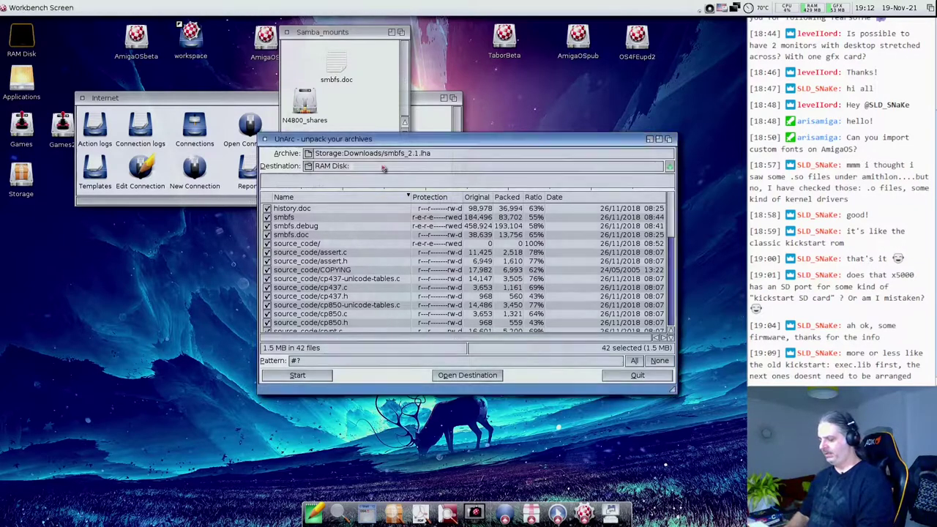
pyautogui.write('smbfs')
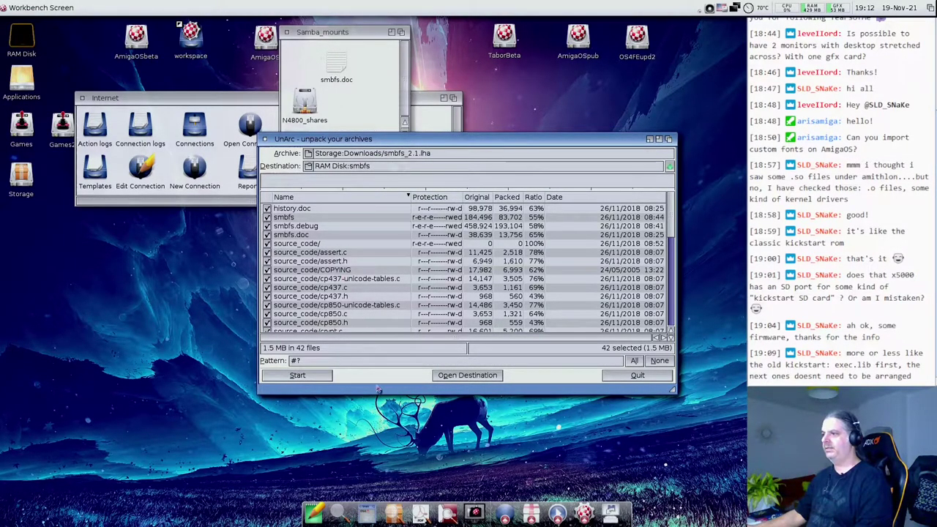
pyautogui.click(297, 375)
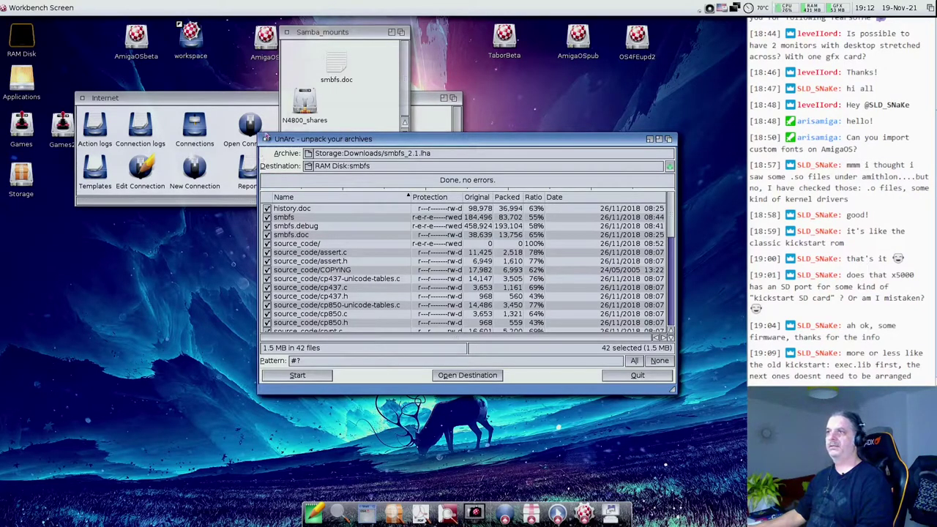
pyautogui.click(264, 138)
# - Open RAM Disk and the new smbfs drawer, moving its window lower
pyautogui.doubleClick(19, 38)
pyautogui.doubleClick(70, 63)
pyautogui.moveTo(92, 31); pyautogui.dragTo(93, 226)
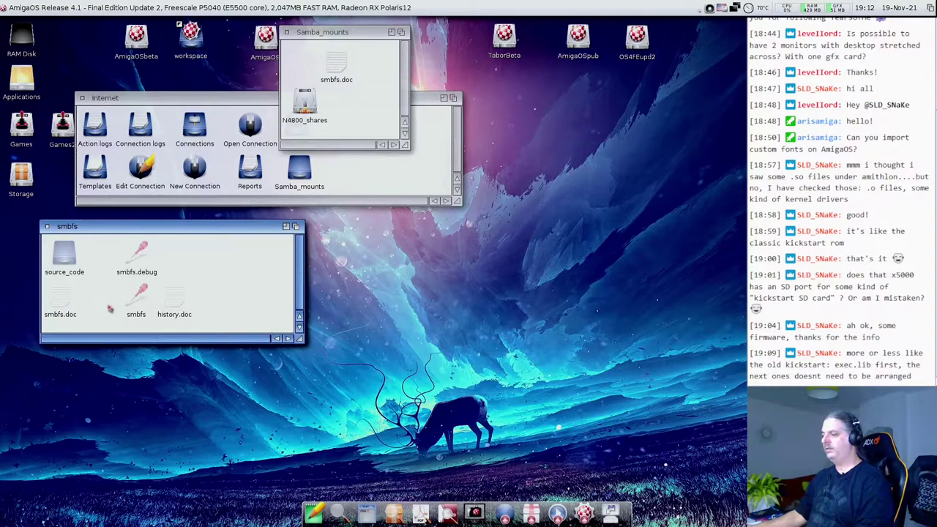
# - In a new Shell, list smb files in C: and check that smbfs reports version 2.1 (25/11/2018)
pyautogui.click(366, 514)
pyautogui.moveTo(229, 34); pyautogui.dragTo(518, 211)
pyautogui.write('c:')
pyautogui.press('Return')
pyautogui.write('dir smb#?')
pyautogui.press('Return')
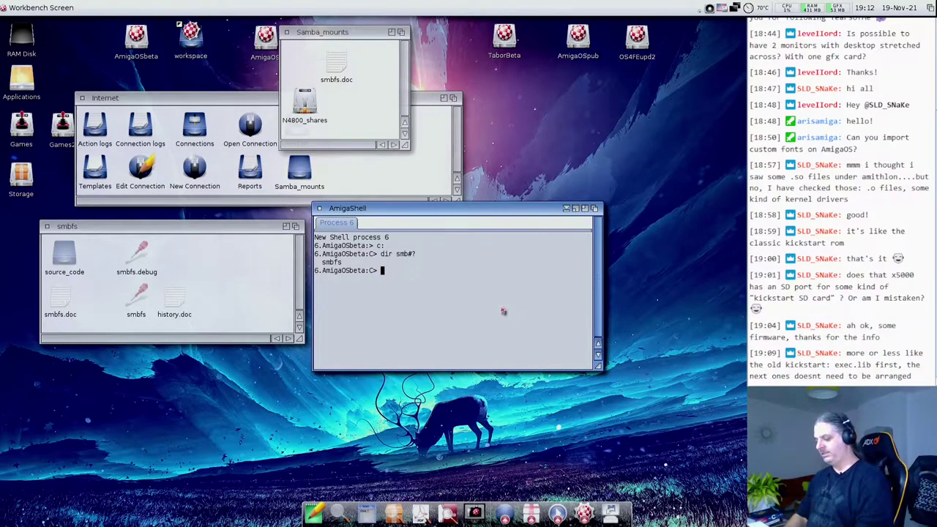
pyautogui.write('vers')
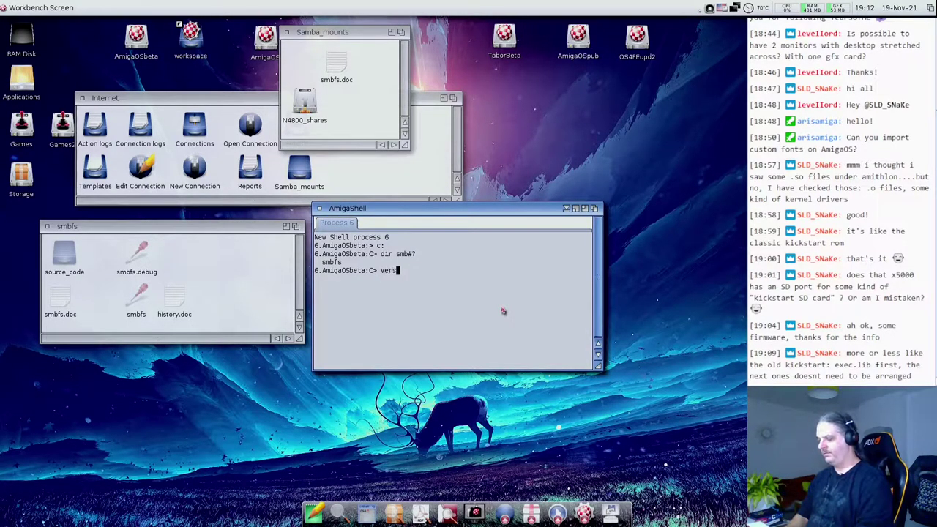
pyautogui.write('ion full ')
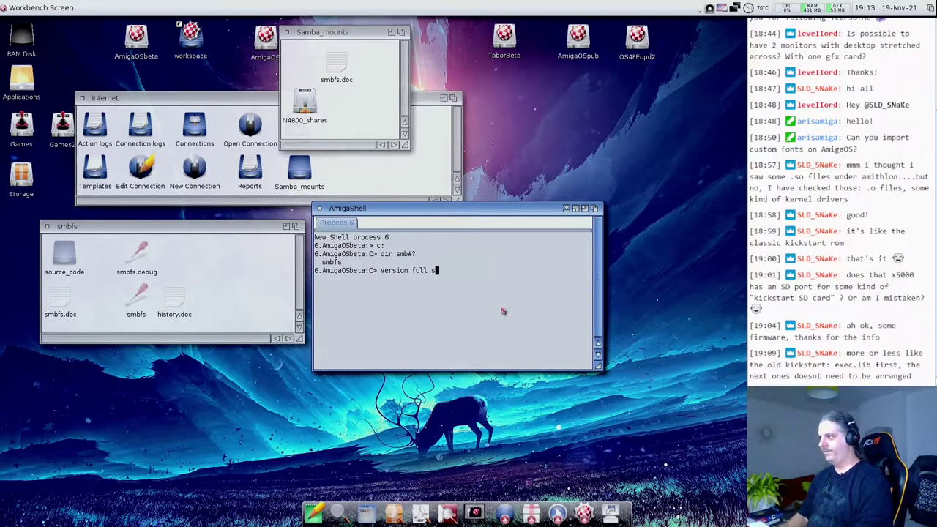
pyautogui.write('smbfs')
pyautogui.press('Return')
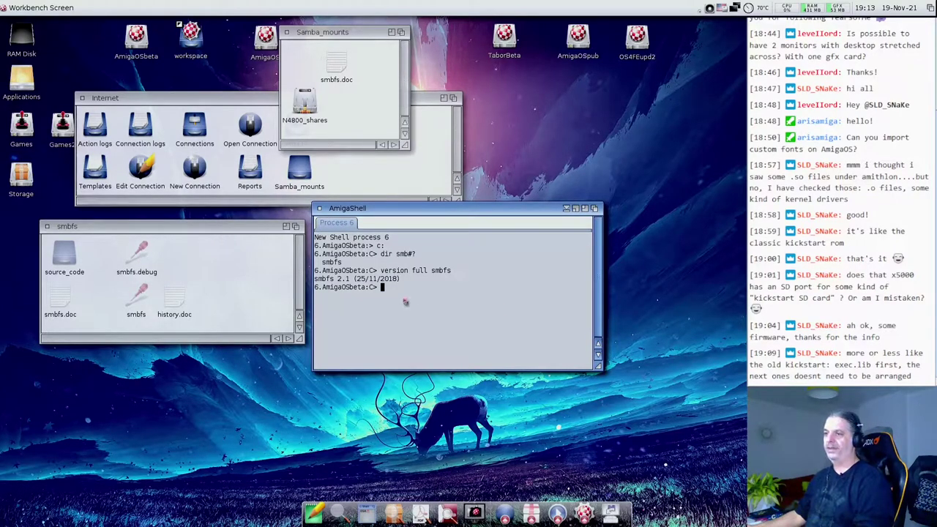
# - Close the smbfs drawer window and bring the Samba_mounts drawer into focus
pyautogui.click(221, 281)
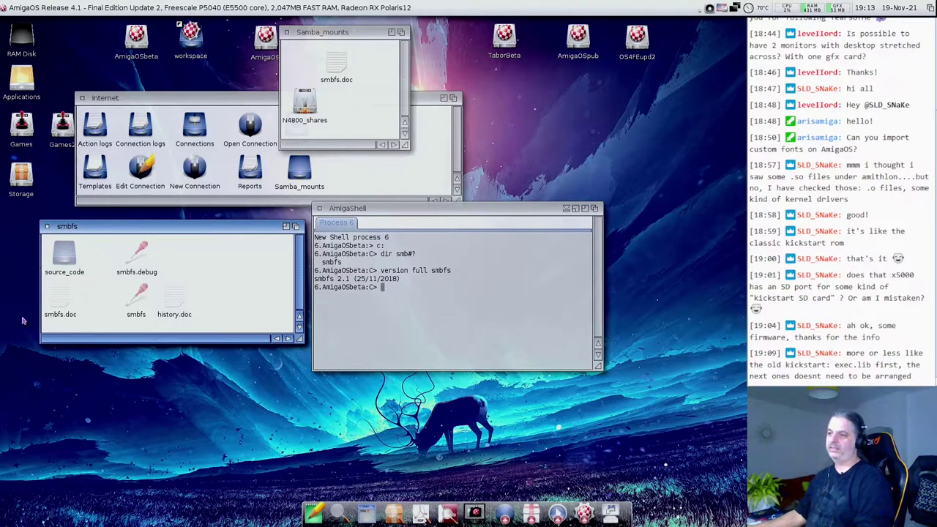
pyautogui.moveTo(143, 306); pyautogui.dragTo(126, 314)
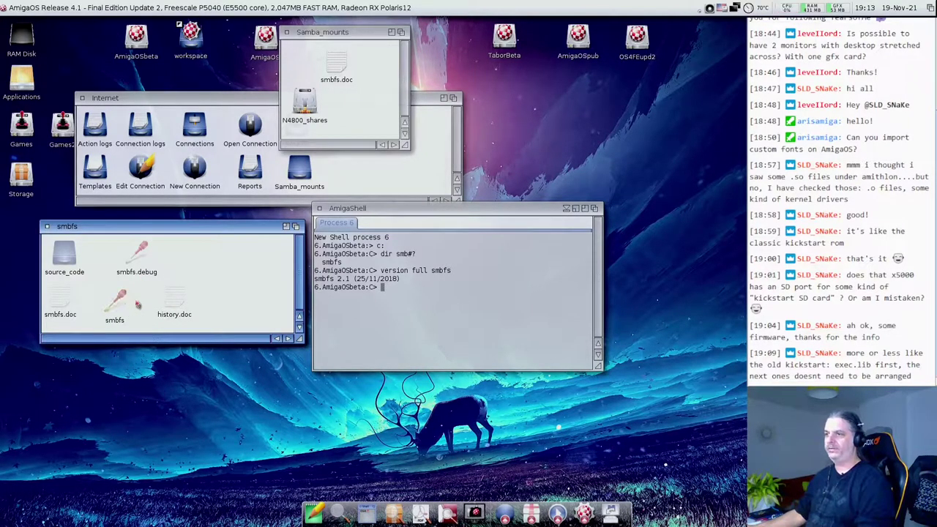
pyautogui.click(47, 227)
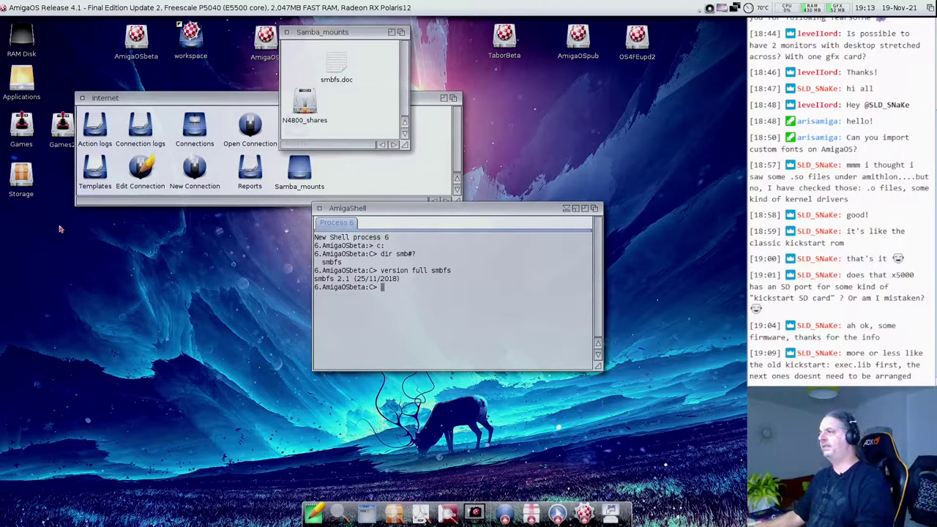
pyautogui.click(363, 114)
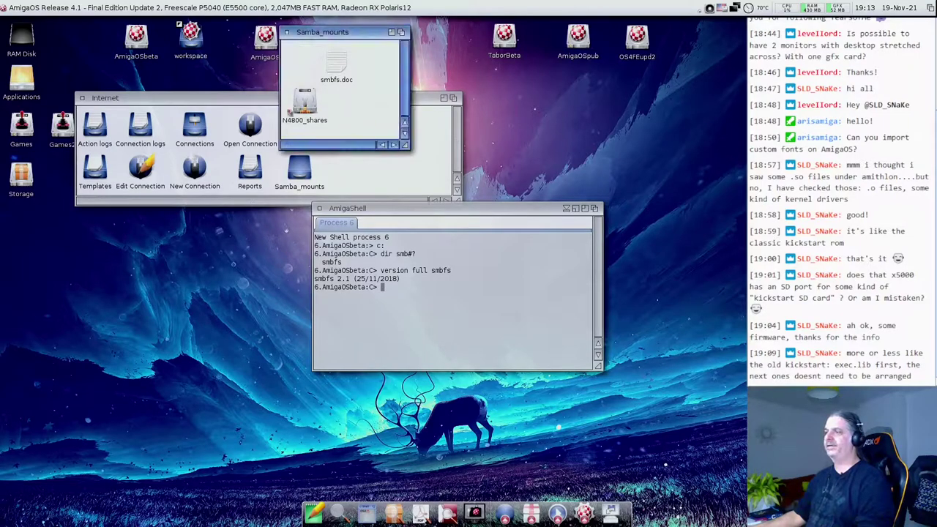
# - Open N4800_shares in NotePad and highlight the Working line's run >nil: smbfs, VOLUME and SERVICE arguments
pyautogui.moveTo(300, 108); pyautogui.dragTo(316, 512)
pyautogui.moveTo(300, 214); pyautogui.dragTo(264, 141)
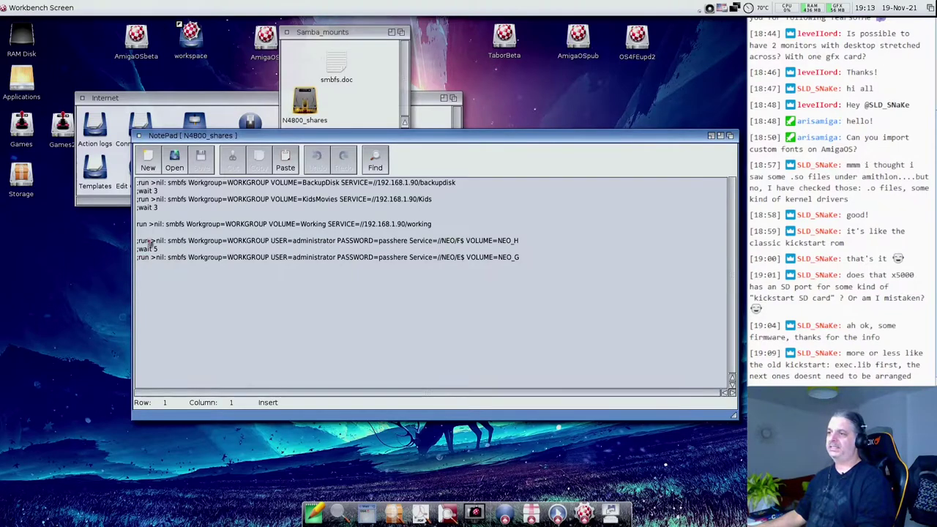
pyautogui.moveTo(139, 229); pyautogui.dragTo(272, 228)
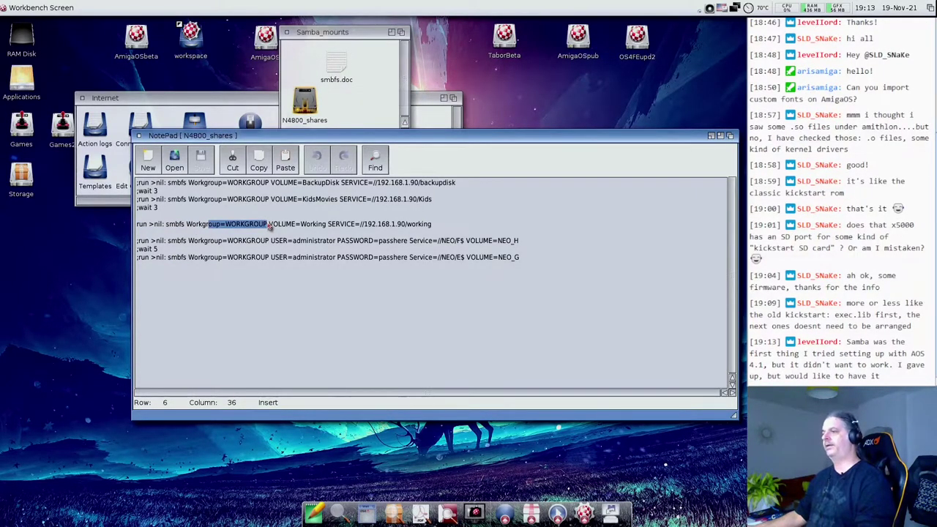
pyautogui.moveTo(272, 227); pyautogui.dragTo(302, 231)
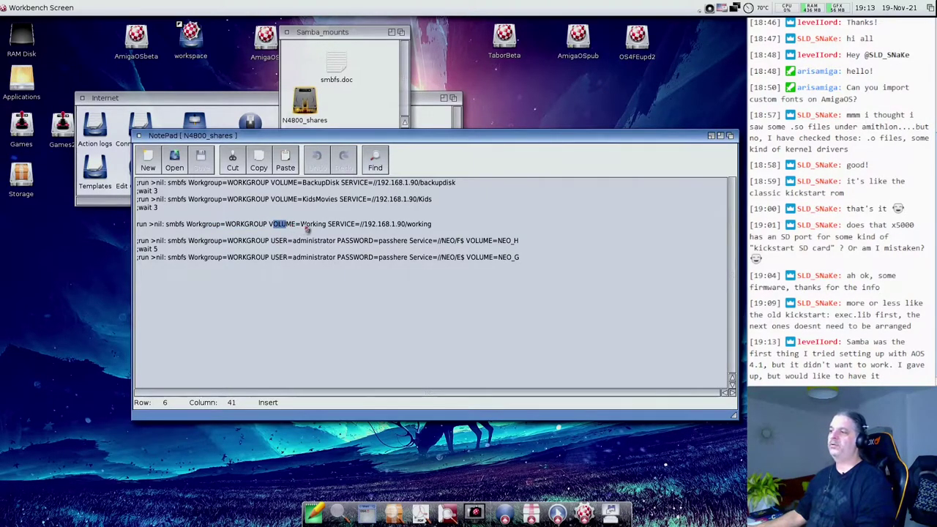
pyautogui.doubleClick(313, 225)
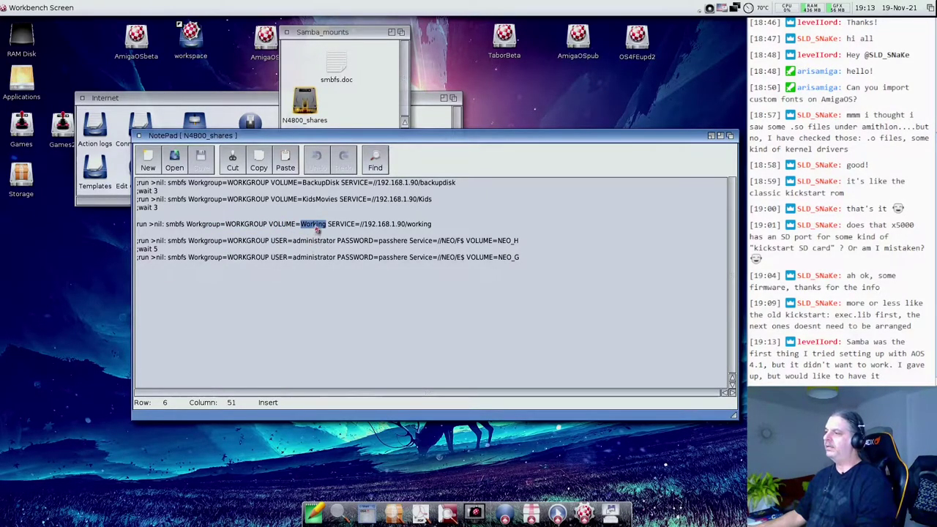
pyautogui.moveTo(328, 227); pyautogui.dragTo(362, 229)
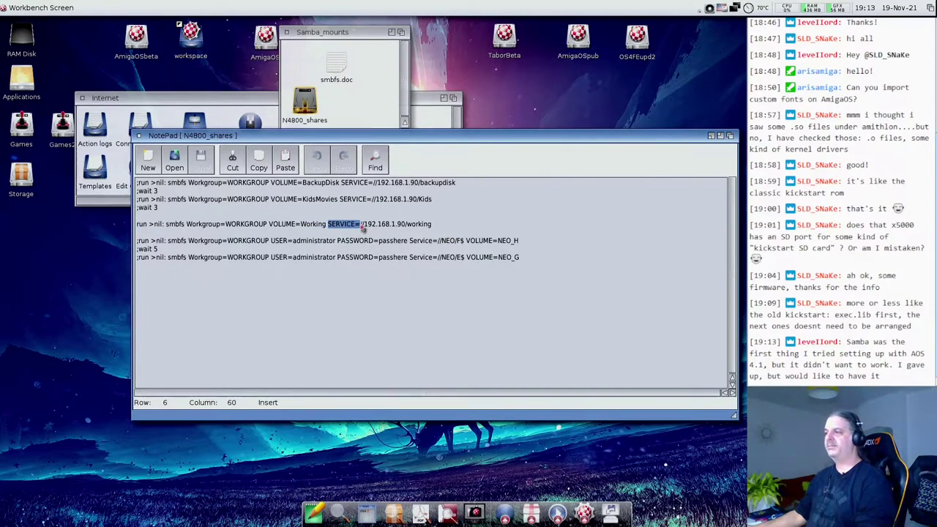
pyautogui.click(378, 229)
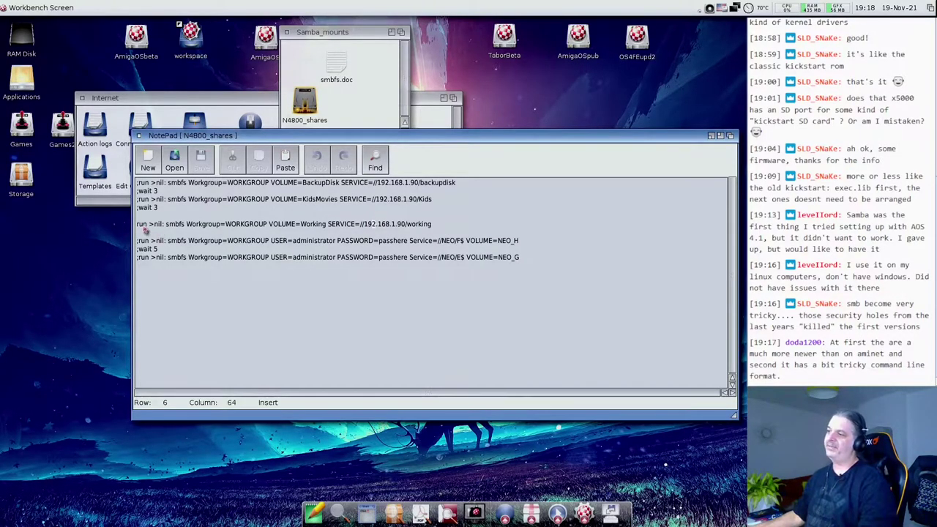
# - Highlight the Working line's VOLUME and SERVICE arguments and the NEO_H line's USER and PASSWORD
pyautogui.moveTo(145, 225); pyautogui.dragTo(356, 226)
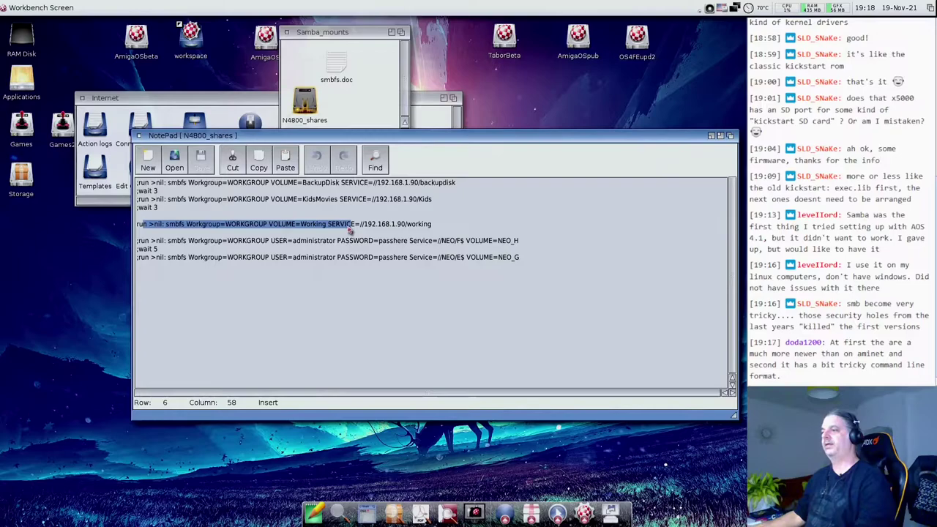
pyautogui.click(269, 231)
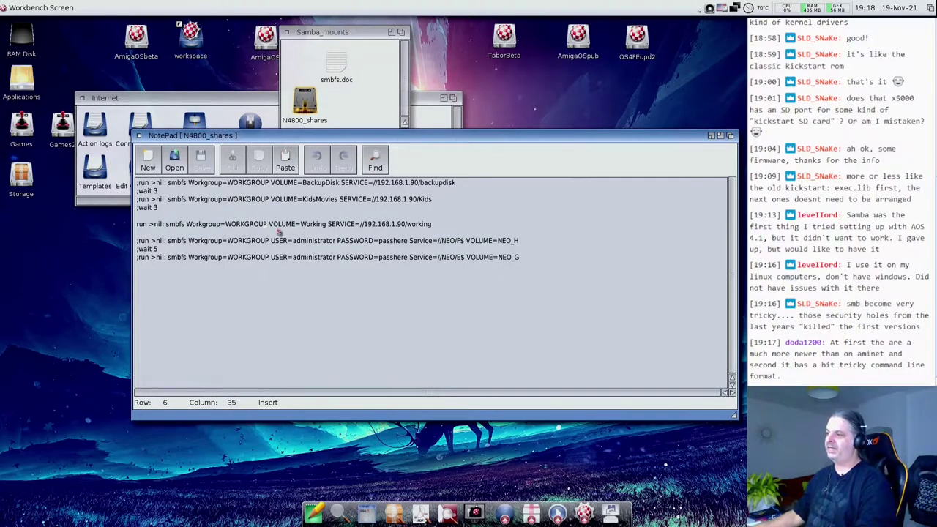
pyautogui.moveTo(278, 232); pyautogui.dragTo(368, 231)
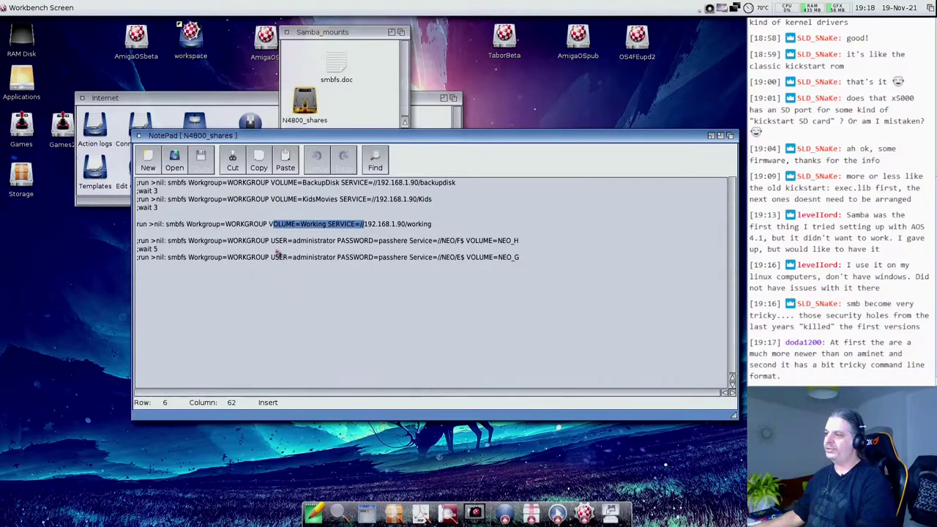
pyautogui.moveTo(271, 242); pyautogui.dragTo(410, 249)
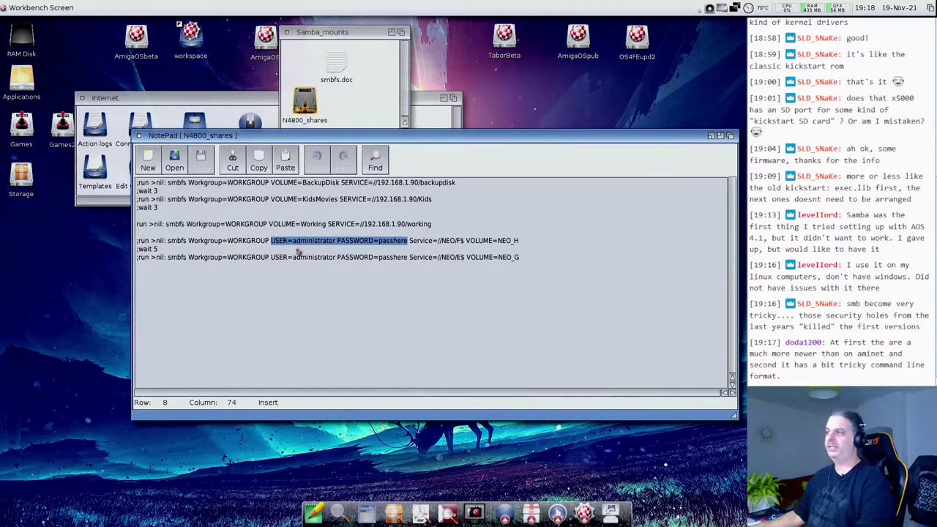
pyautogui.moveTo(337, 242); pyautogui.dragTo(407, 243)
pyautogui.click(382, 244)
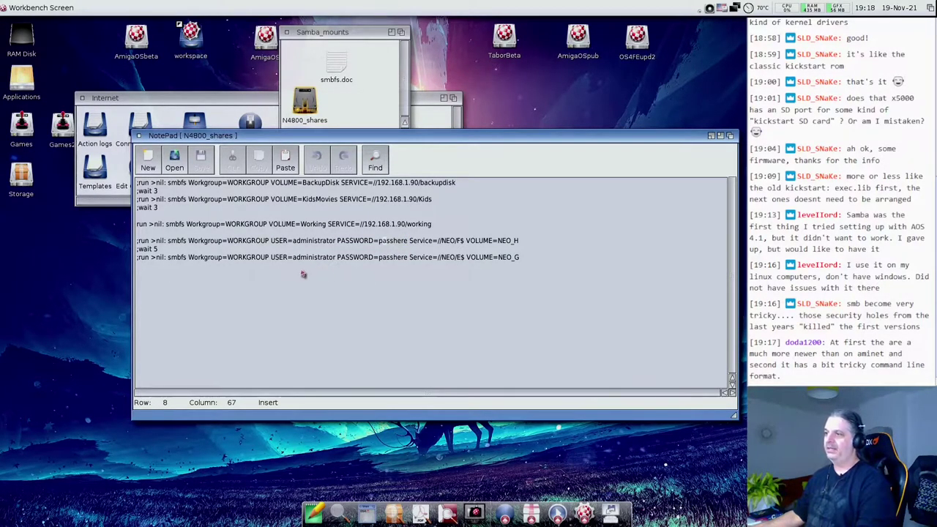
# - Mark the whole active Working mount line, then close the unchanged N4800_shares script
pyautogui.moveTo(138, 225); pyautogui.dragTo(439, 231)
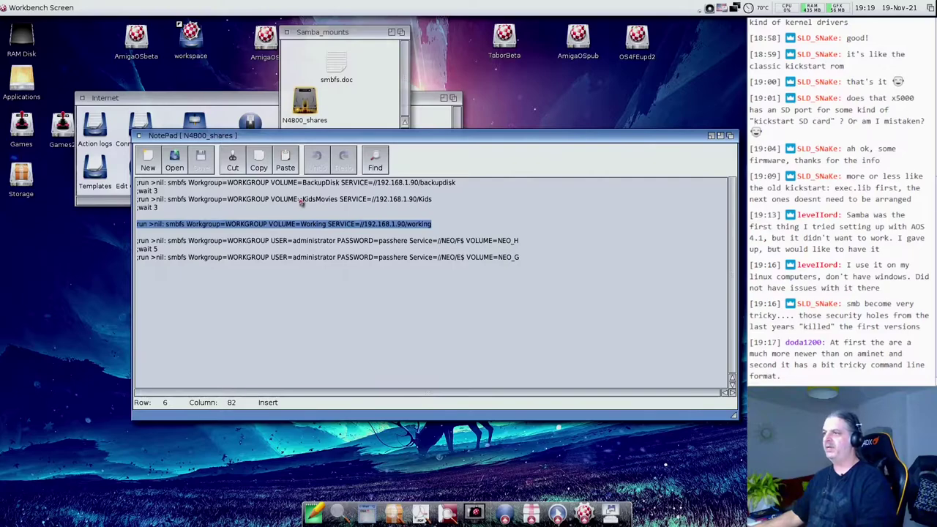
pyautogui.moveTo(221, 139); pyautogui.dragTo(204, 134)
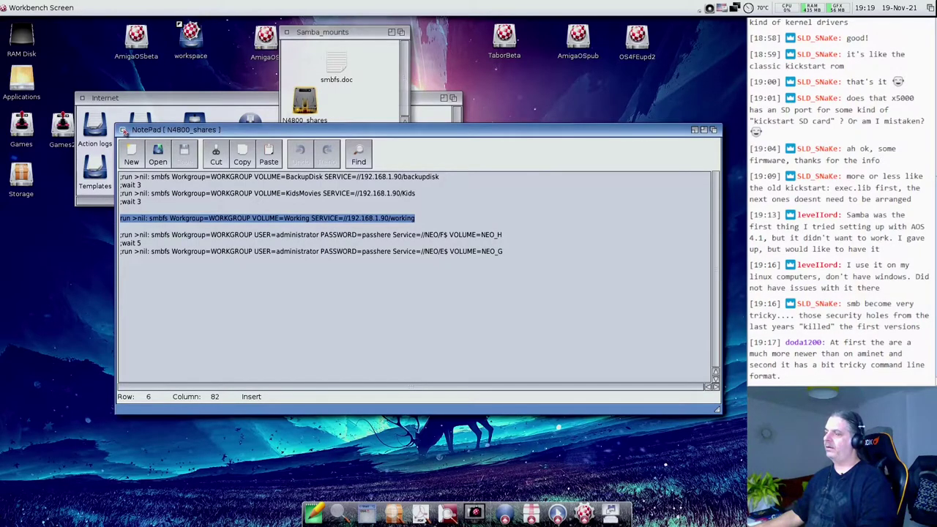
pyautogui.click(124, 130)
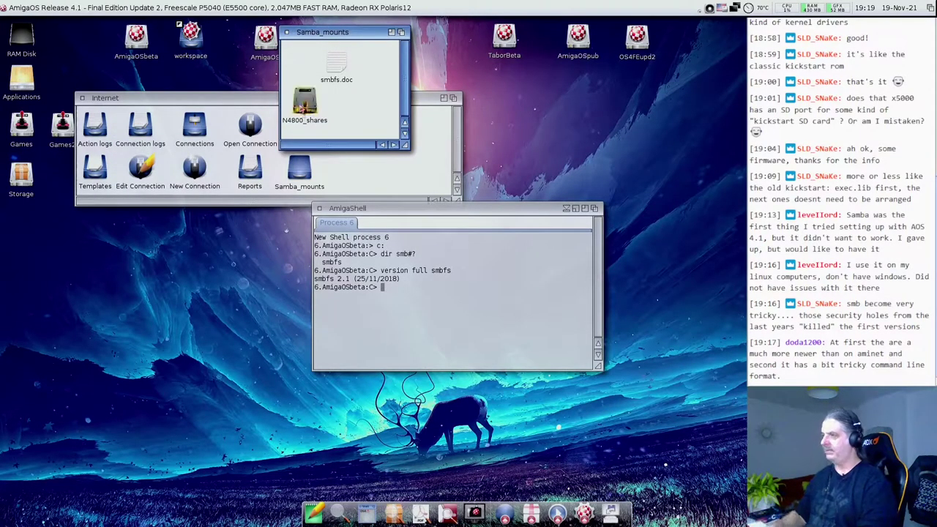
pyautogui.press('super+i')
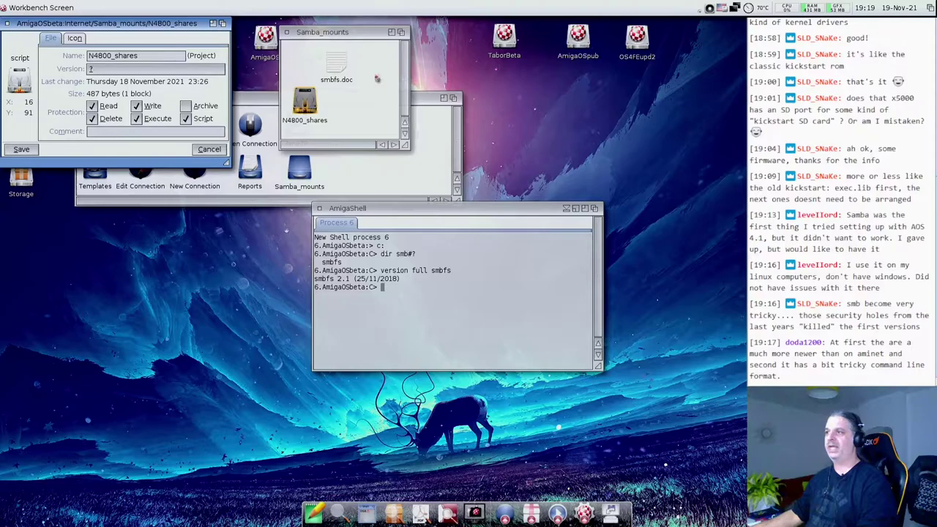
pyautogui.moveTo(161, 21); pyautogui.dragTo(203, 25)
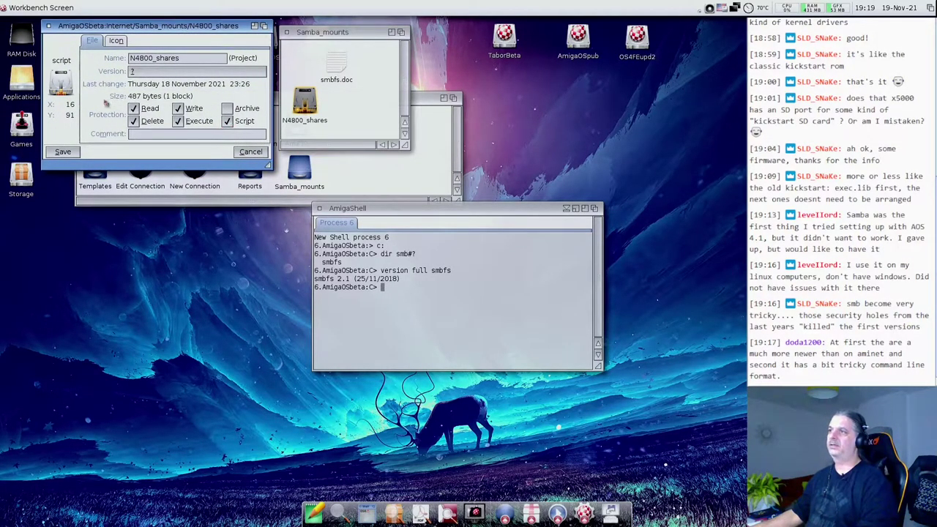
pyautogui.click(117, 42)
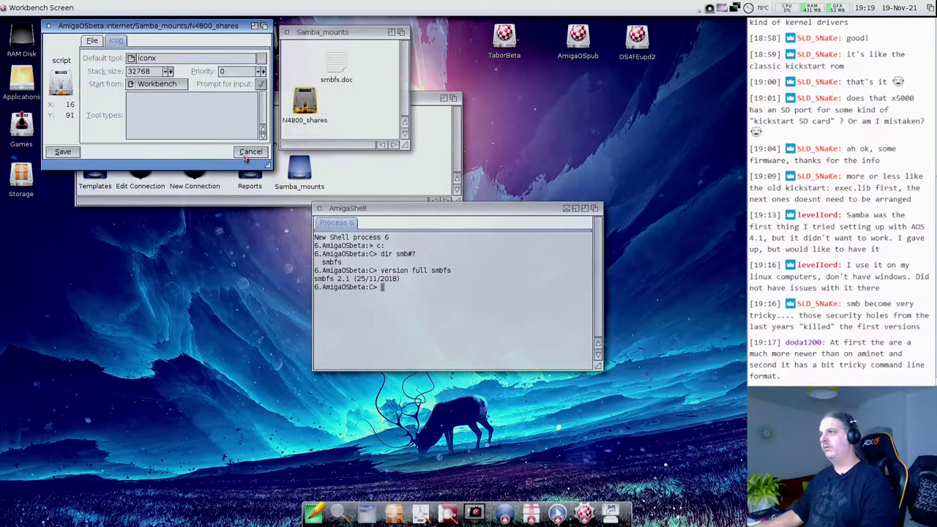
pyautogui.click(249, 153)
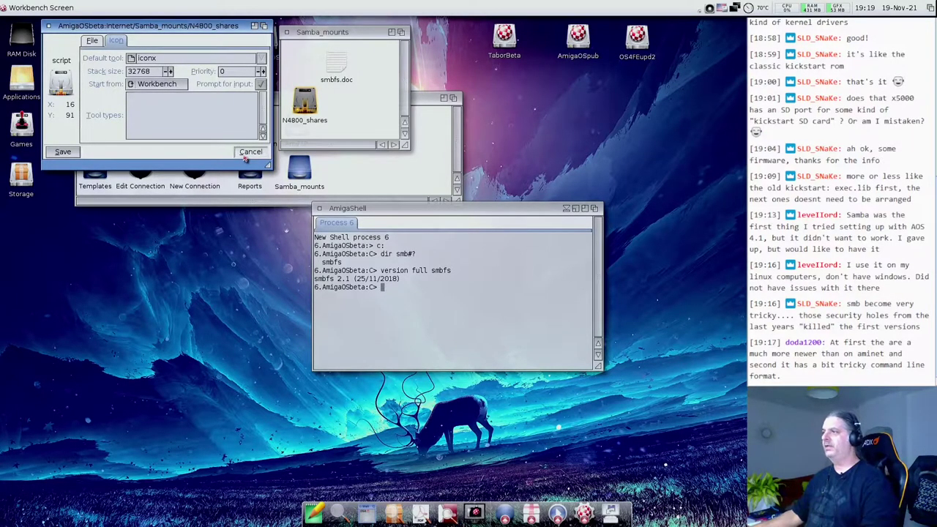
# - Run the N4800_shares script and ignore smbfs's DSI error 80000003 in the crash report
pyautogui.click(308, 103)
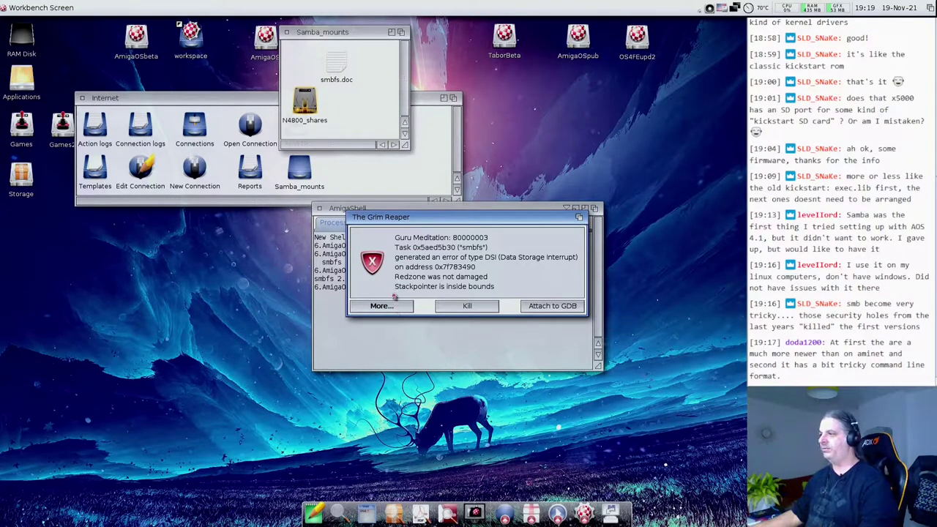
pyautogui.click(393, 307)
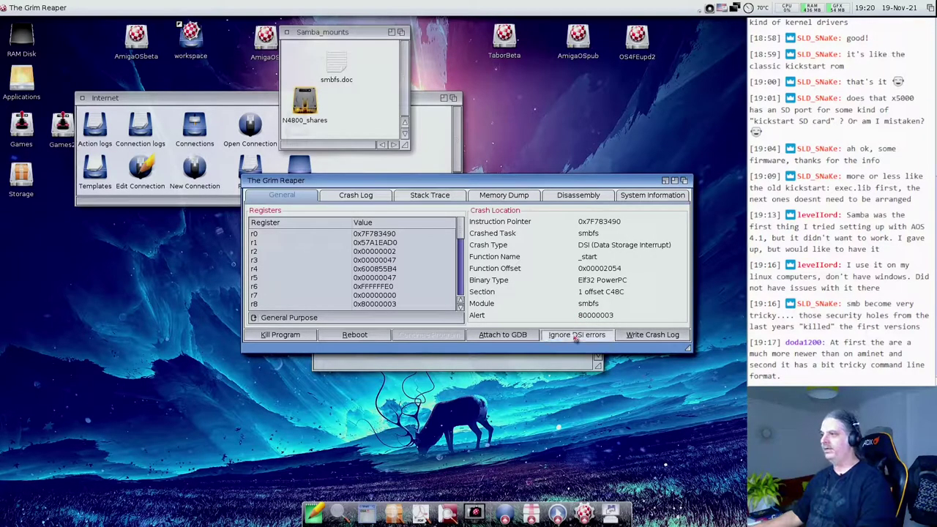
pyautogui.click(577, 336)
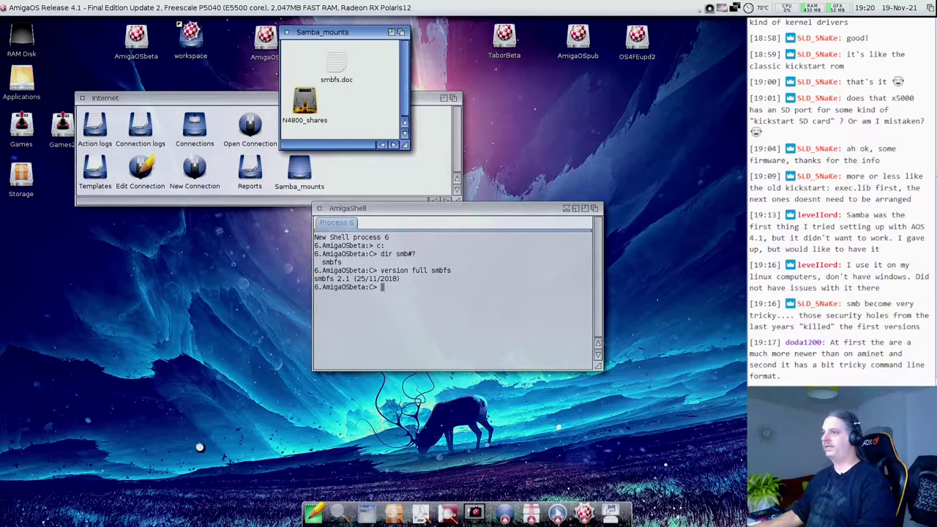
# - Move the Internet drawer aside, open the mounted Working share and enlarge its window
pyautogui.moveTo(100, 99); pyautogui.dragTo(173, 101)
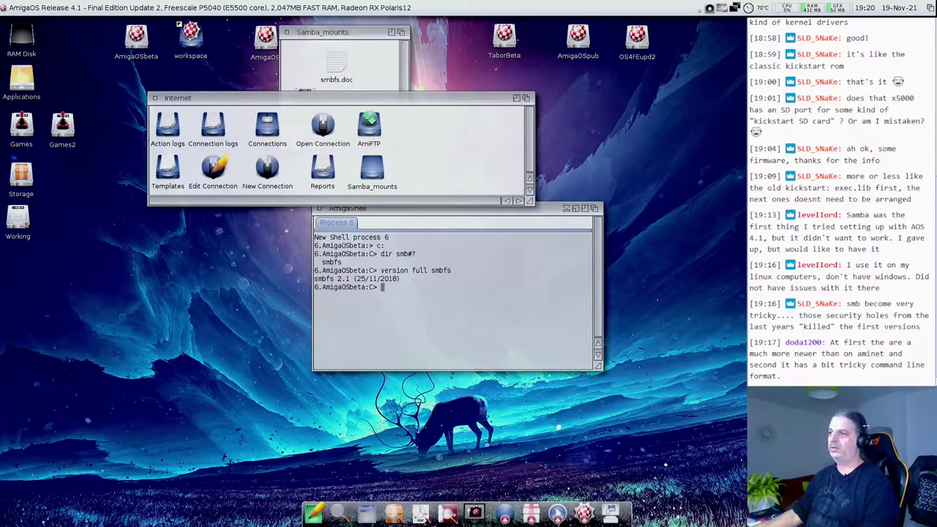
pyautogui.moveTo(161, 100); pyautogui.dragTo(248, 101)
pyautogui.doubleClick(17, 218)
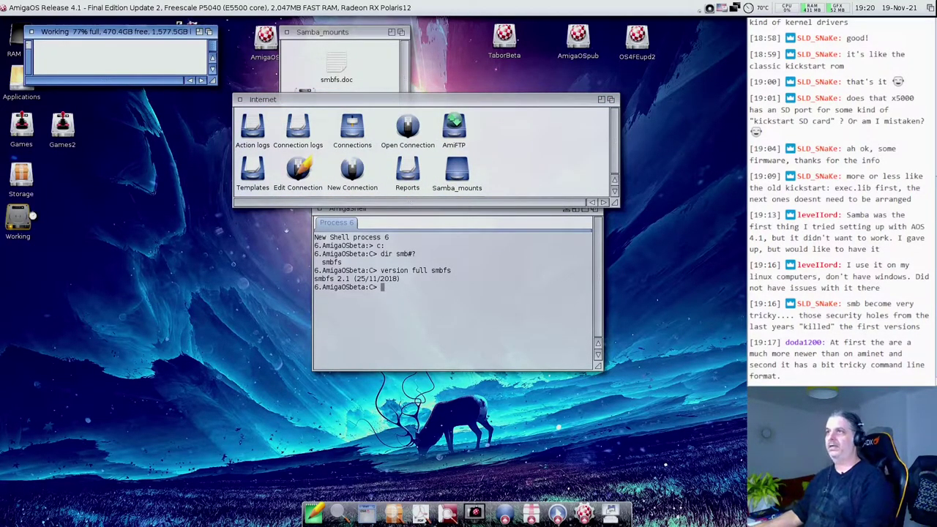
pyautogui.moveTo(129, 33); pyautogui.dragTo(178, 149)
pyautogui.moveTo(260, 196); pyautogui.dragTo(273, 473)
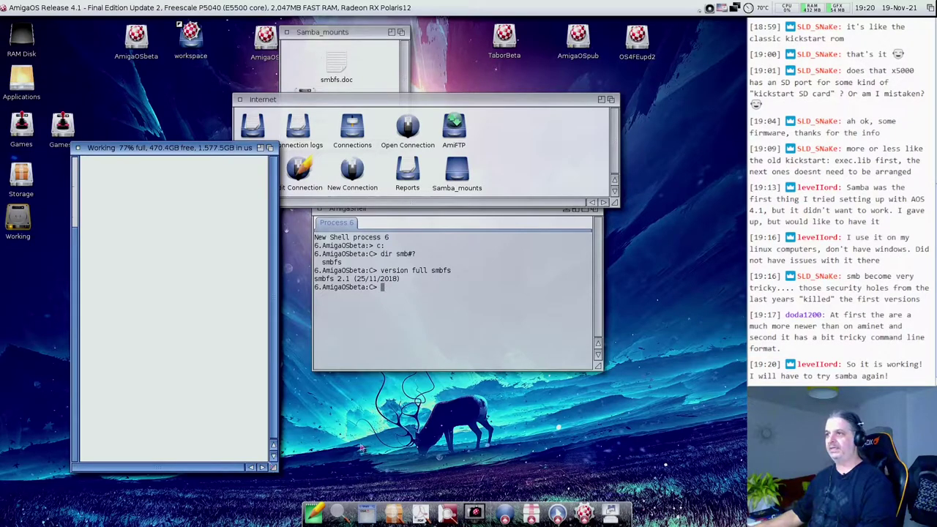
# - Resize the Working window, scroll its drawer list and open the images drawer
pyautogui.moveTo(171, 148); pyautogui.dragTo(185, 114)
pyautogui.moveTo(285, 433); pyautogui.dragTo(292, 414)
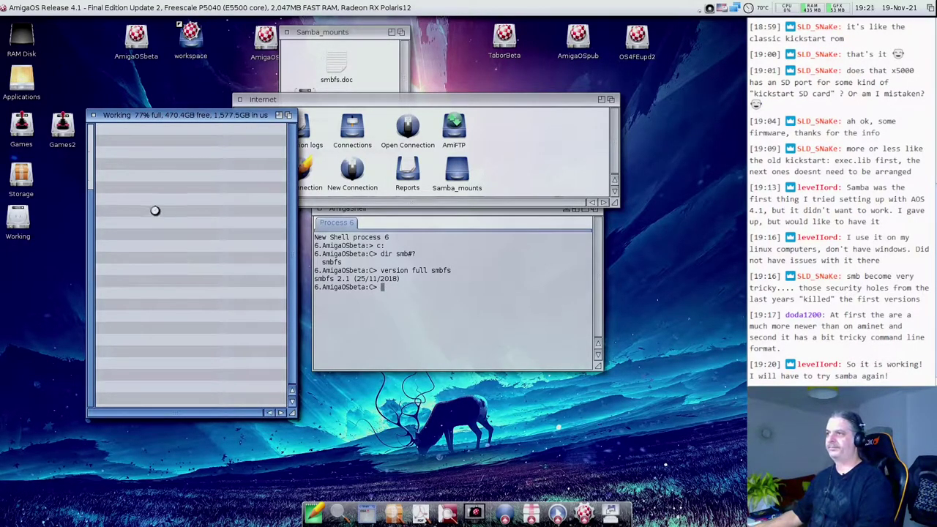
pyautogui.moveTo(168, 115); pyautogui.dragTo(164, 126)
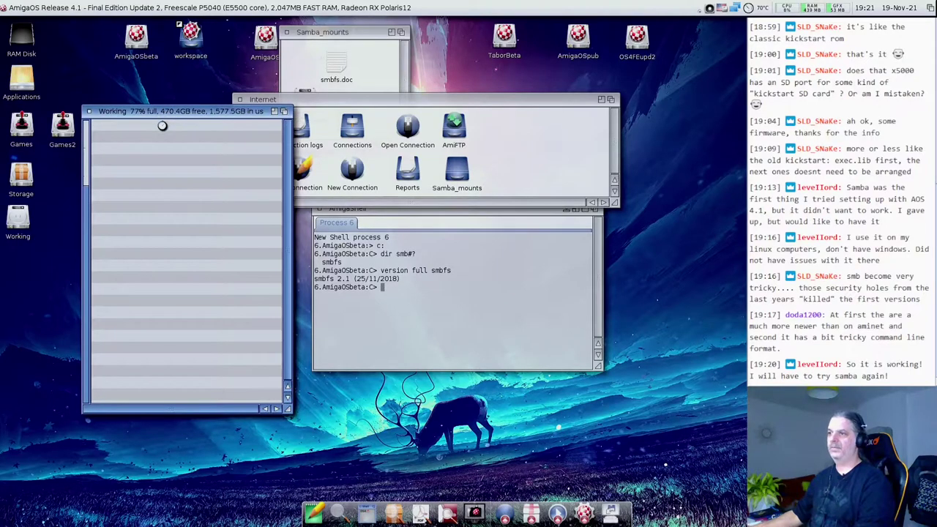
pyautogui.scroll(-15, 171, 206)
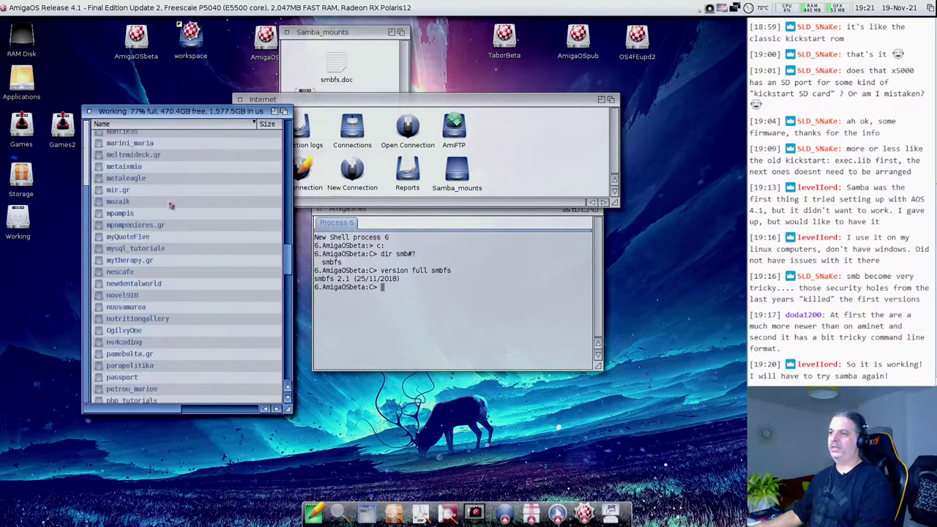
pyautogui.scroll(-3, 170, 206)
pyautogui.scroll(6, 150, 212)
pyautogui.scroll(3, 150, 269)
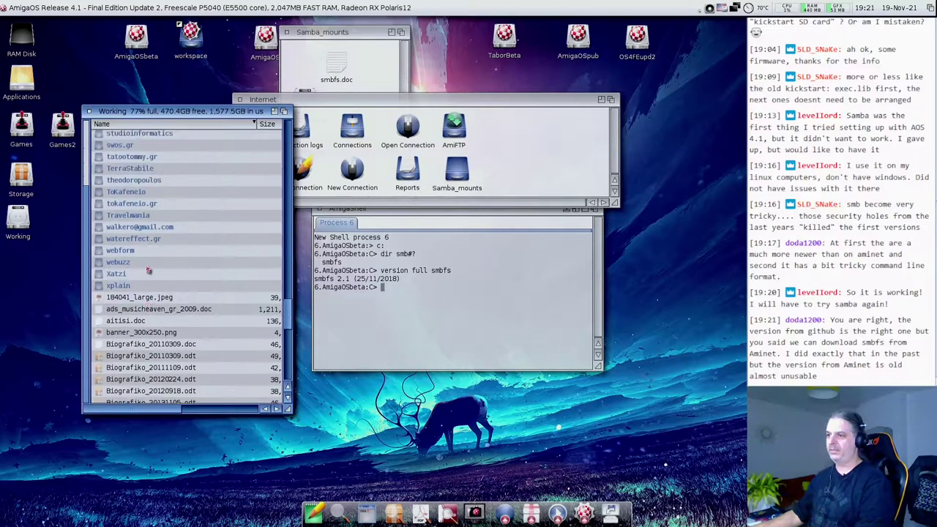
pyautogui.scroll(10, 139, 340)
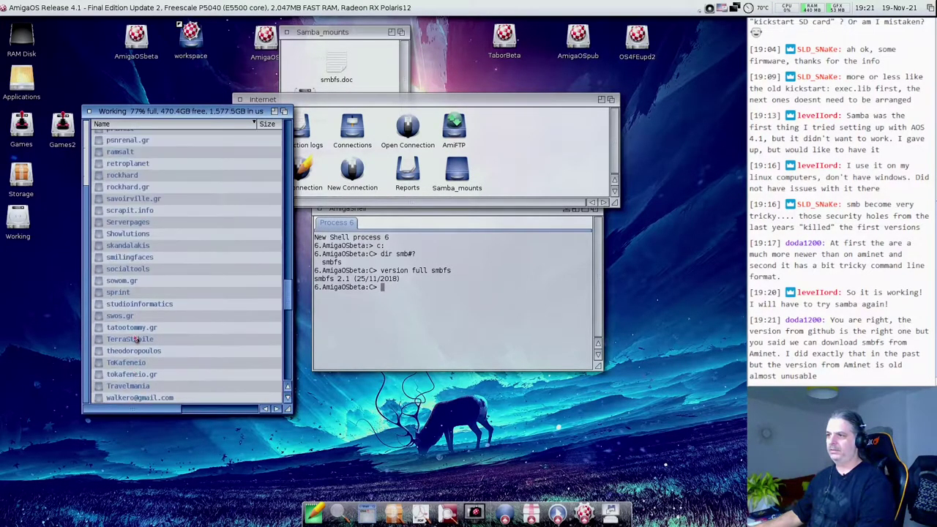
pyautogui.scroll(20, 135, 339)
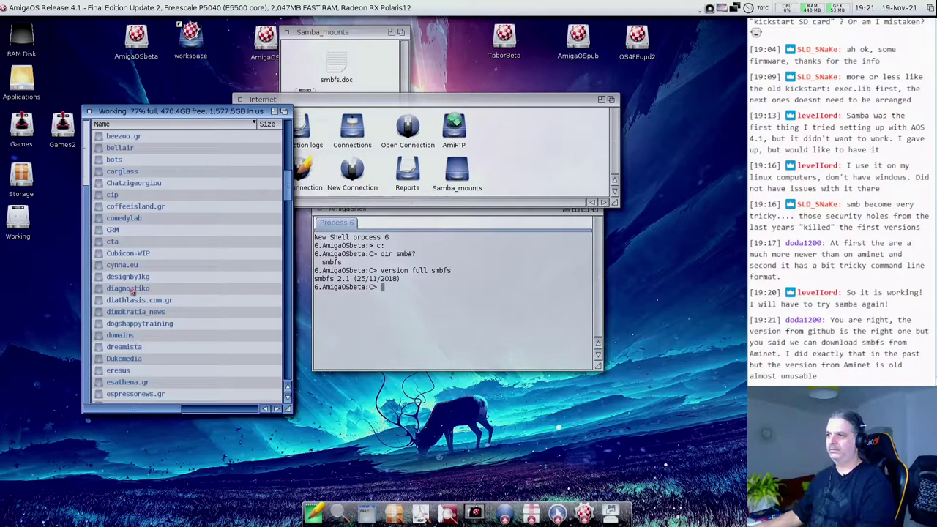
pyautogui.scroll(-2, 134, 293)
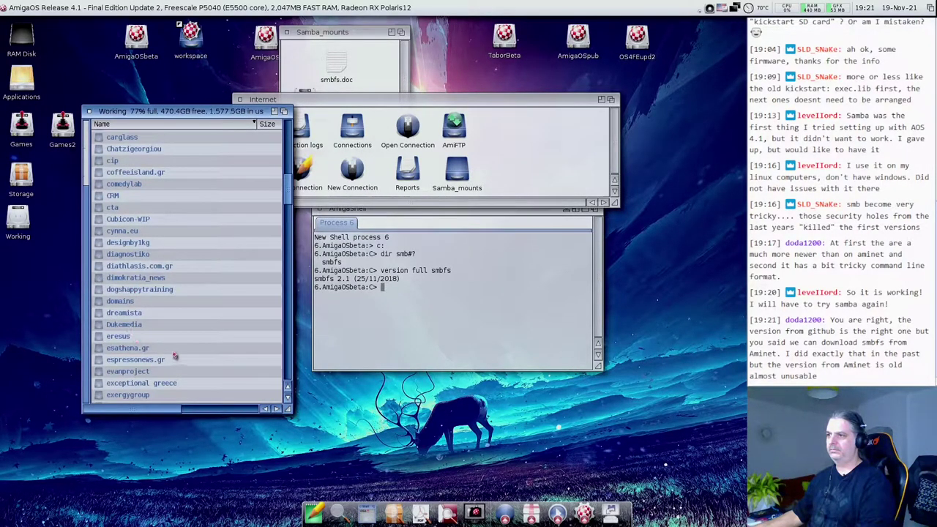
pyautogui.scroll(-12, 122, 289)
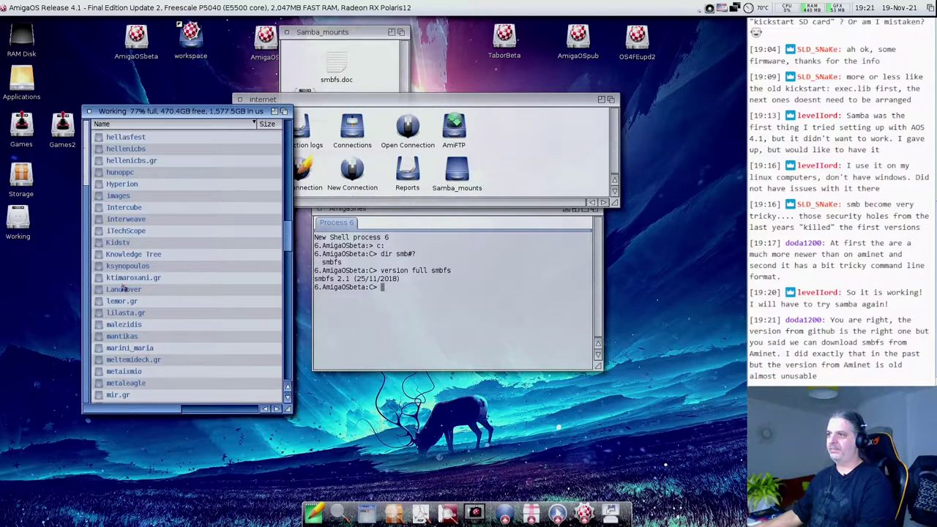
pyautogui.scroll(3, 123, 233)
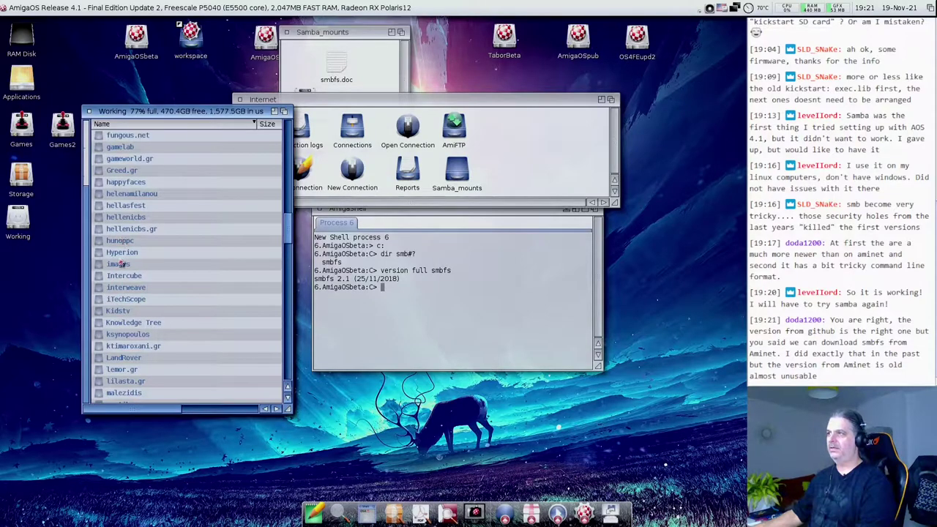
pyautogui.doubleClick(119, 264)
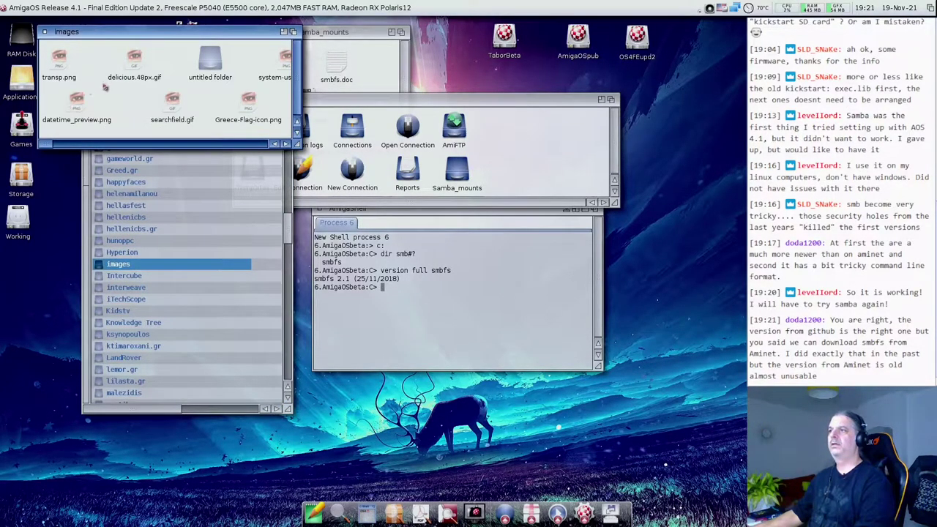
# - Preview delicious.48px.gif and datetime_preview.png, enlarging the datetime preview window
pyautogui.doubleClick(139, 63)
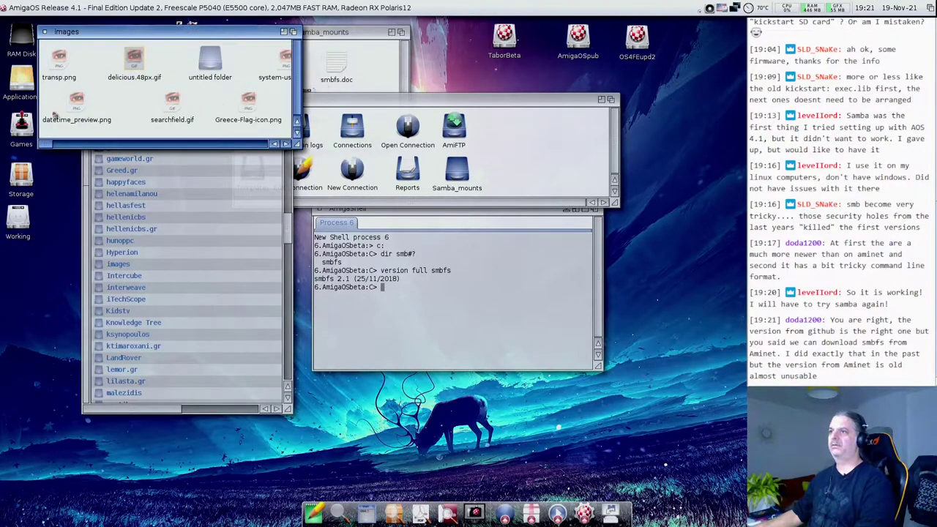
pyautogui.click(73, 105)
pyautogui.doubleClick(73, 105)
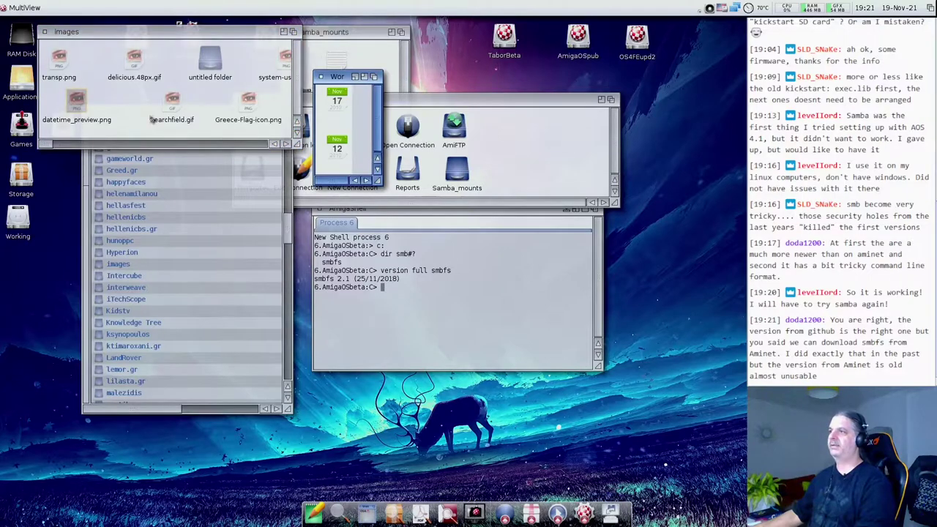
pyautogui.moveTo(344, 87); pyautogui.dragTo(84, 53)
pyautogui.moveTo(122, 147); pyautogui.dragTo(171, 234)
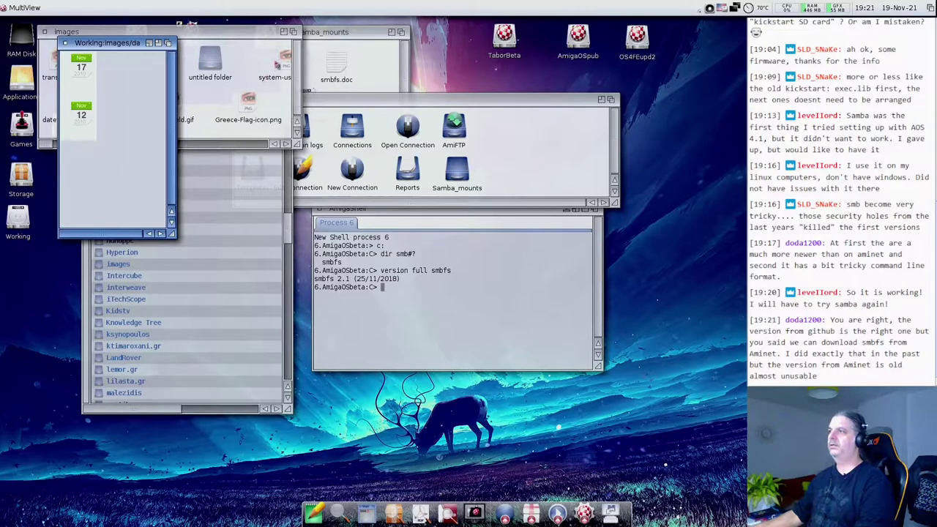
# - View one more picture, then close all previews and the images folder
pyautogui.doubleClick(270, 71)
pyautogui.moveTo(347, 78); pyautogui.dragTo(190, 93)
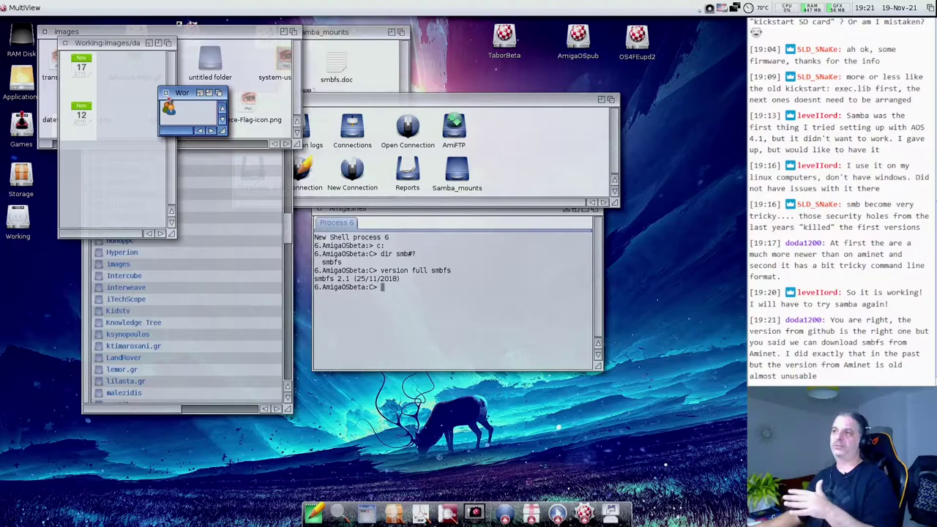
pyautogui.click(166, 94)
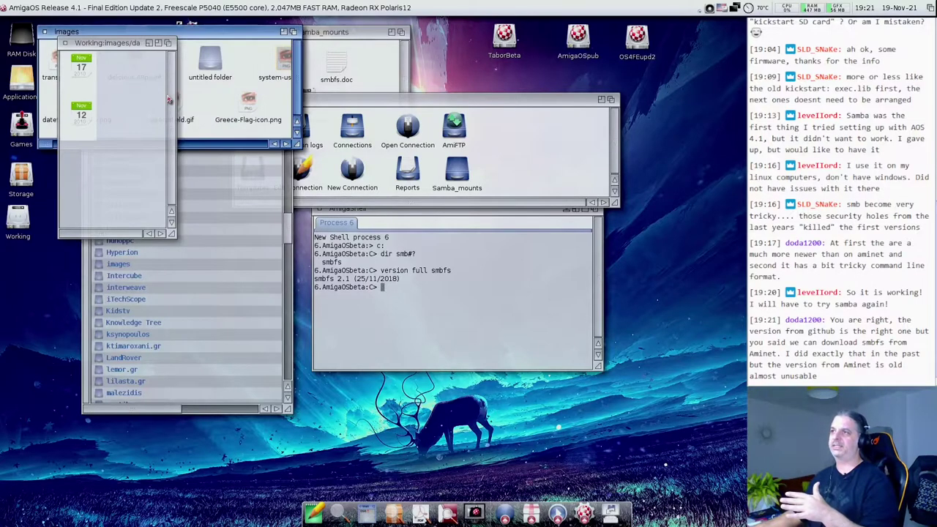
pyautogui.click(65, 44)
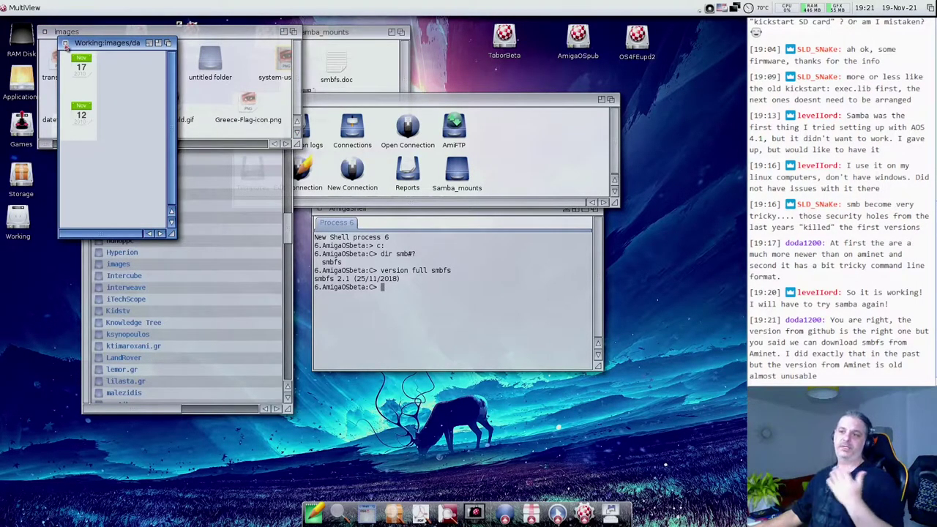
pyautogui.click(65, 44)
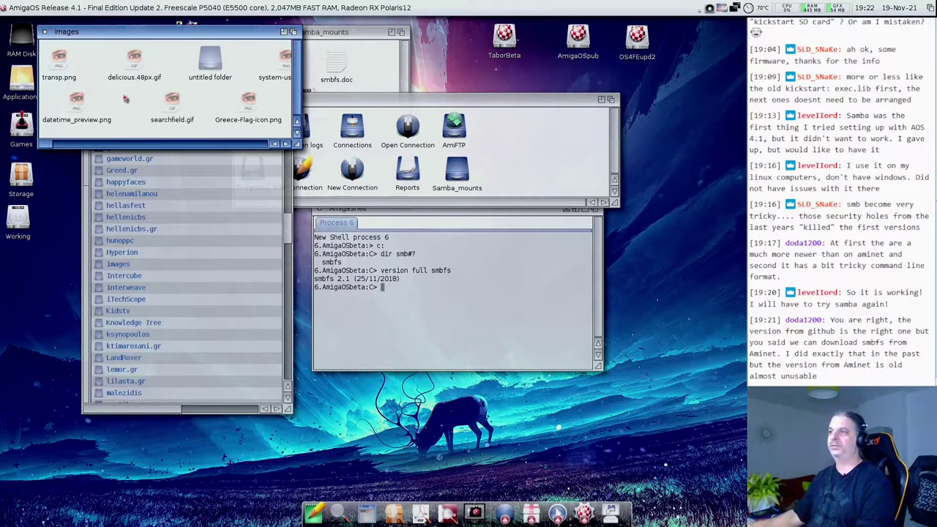
pyautogui.click(187, 144)
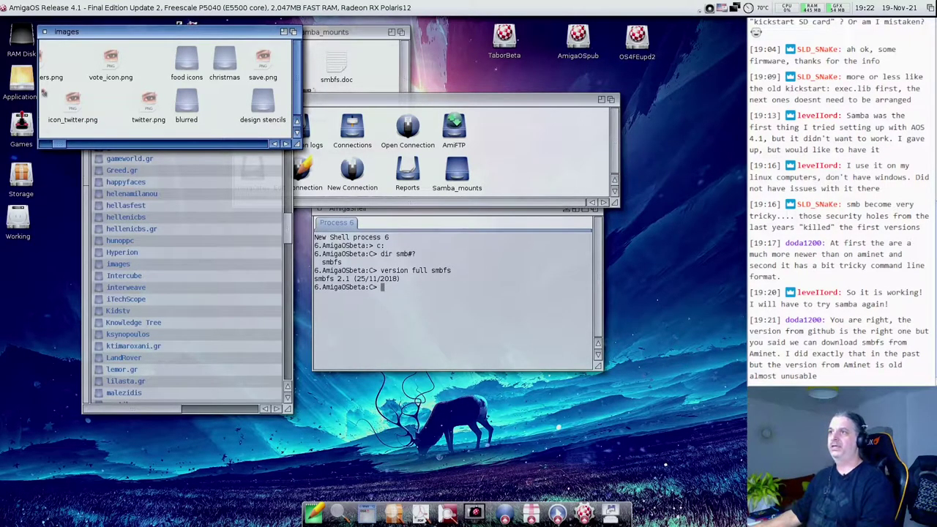
pyautogui.click(45, 31)
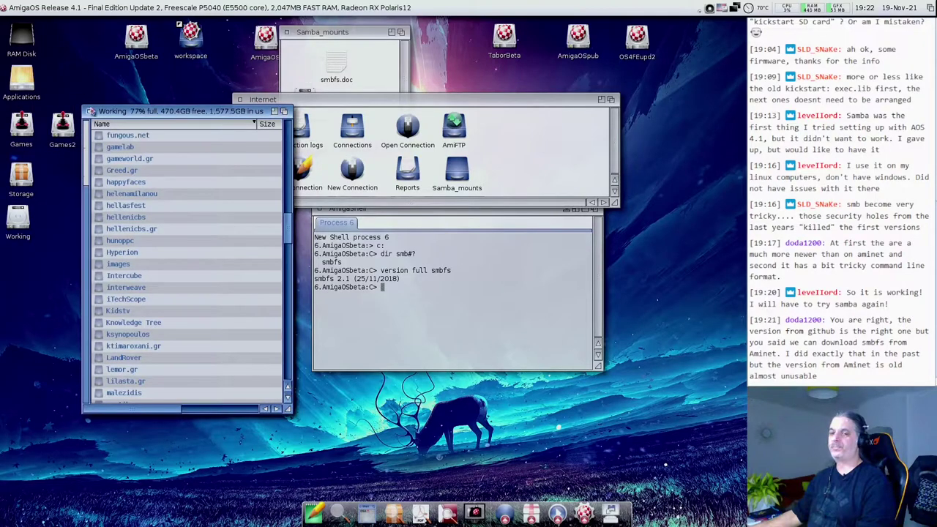
# - Close the Working share's drawer window
pyautogui.click(92, 109)
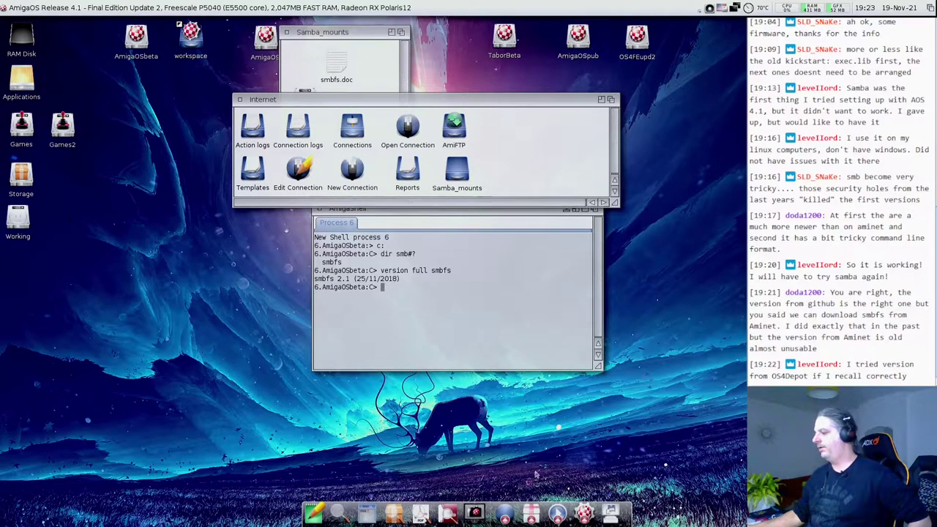
# - Pop up the AmiDock sub-dock containing the web browser
pyautogui.click(513, 515)
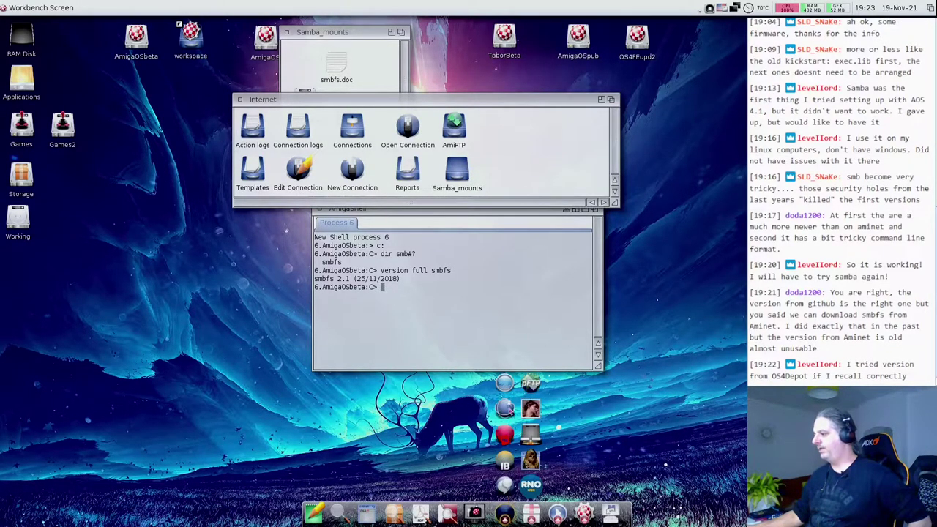
# - Launch IBrowse, search aminet.net for smbfs and open the smbfs-os4.lha package page
pyautogui.click(530, 435)
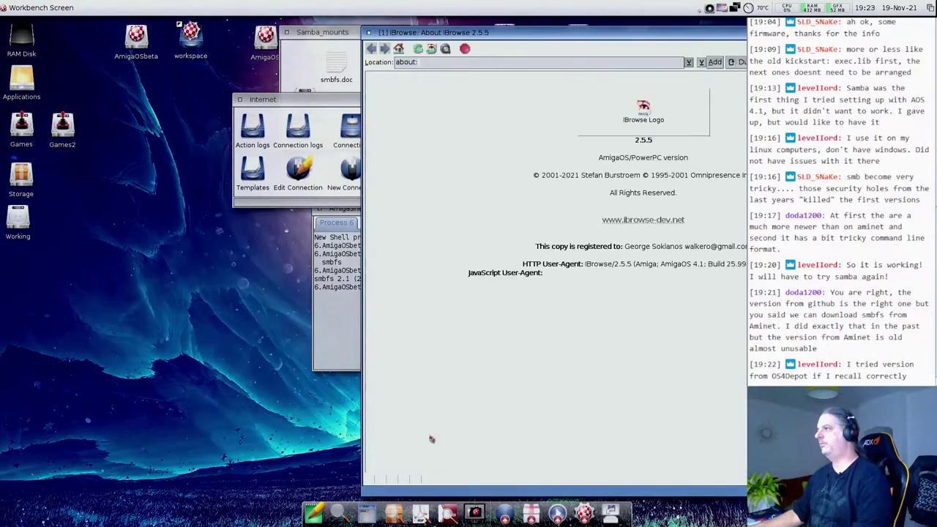
pyautogui.click(451, 61)
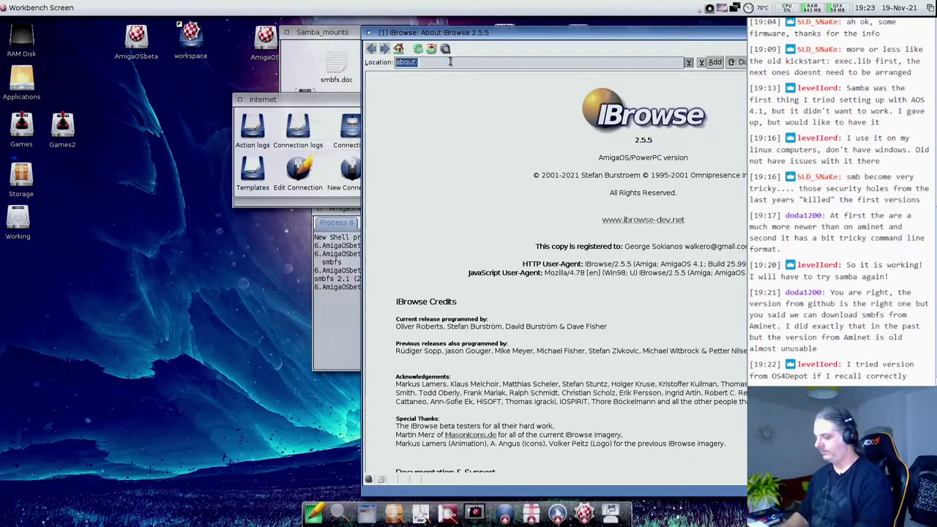
pyautogui.write('aminet.net/')
pyautogui.press('Return')
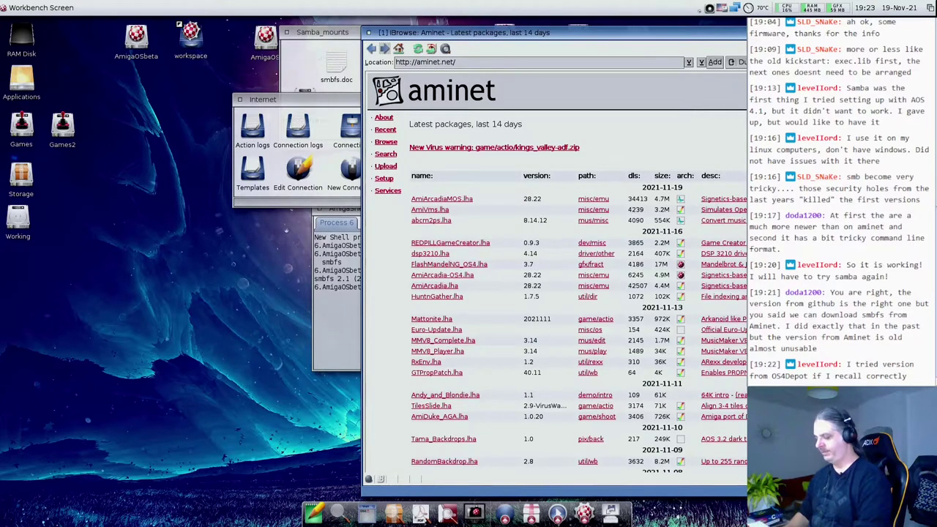
pyautogui.write('smbfs')
pyautogui.press('Return')
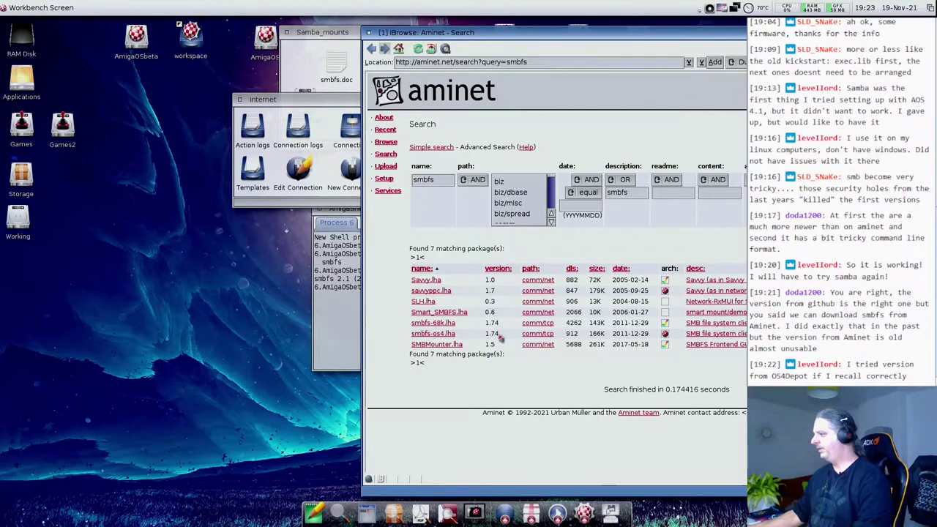
pyautogui.click(706, 334)
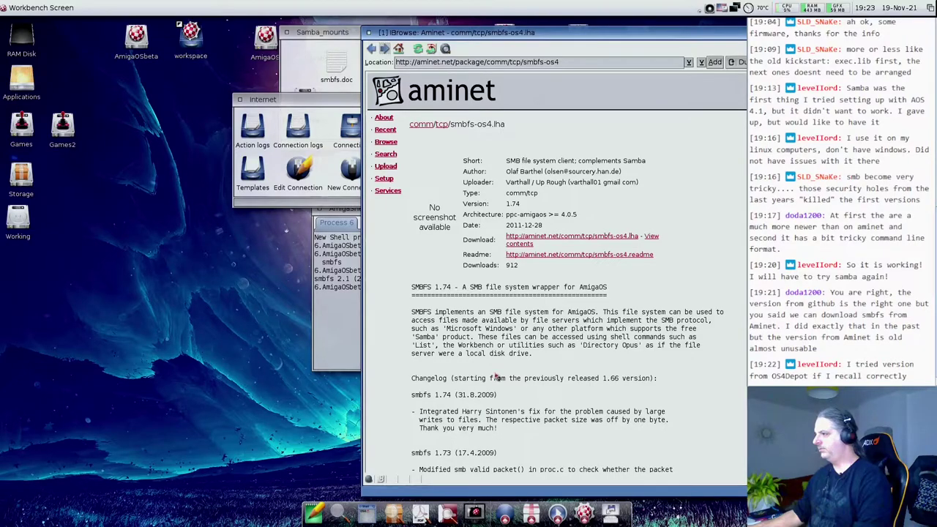
pyautogui.scroll(-15, 496, 377)
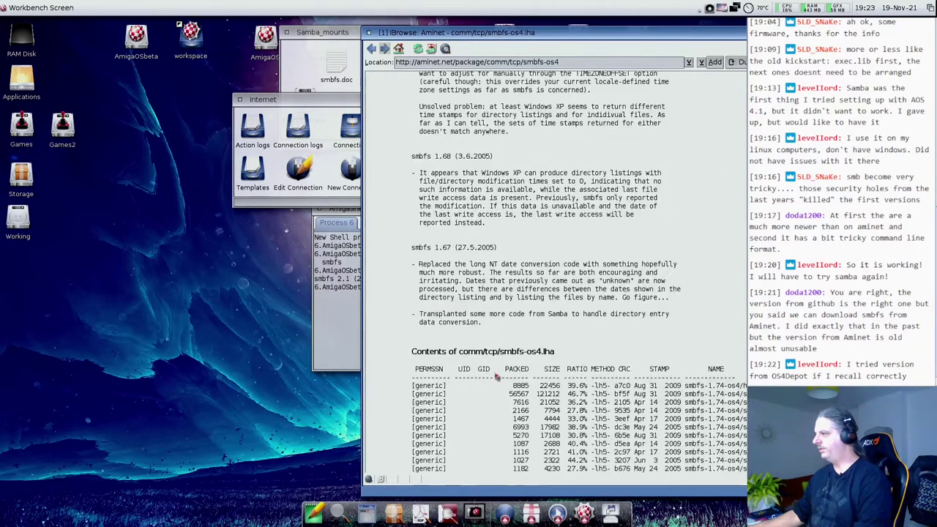
pyautogui.scroll(15, 495, 377)
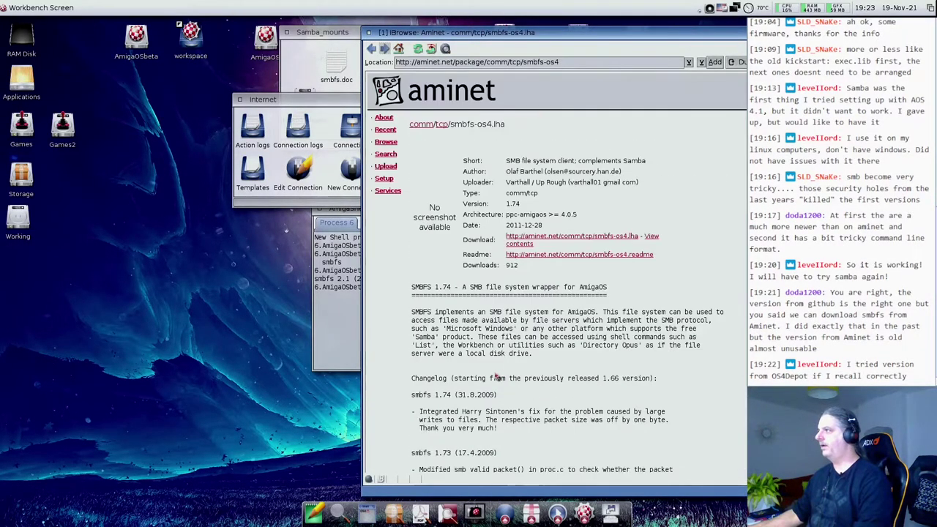
# - Load os4depot.net and search it for smbfs
pyautogui.click(505, 62)
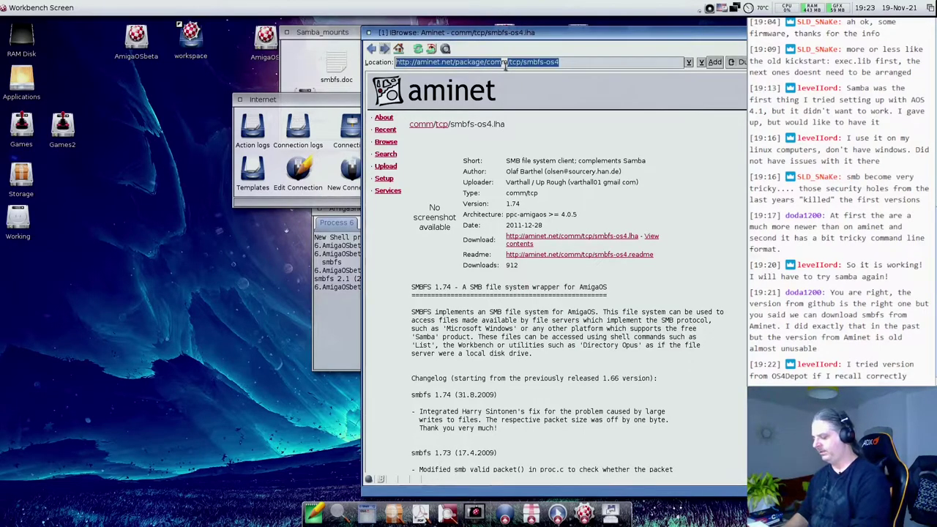
pyautogui.write('os4depot')
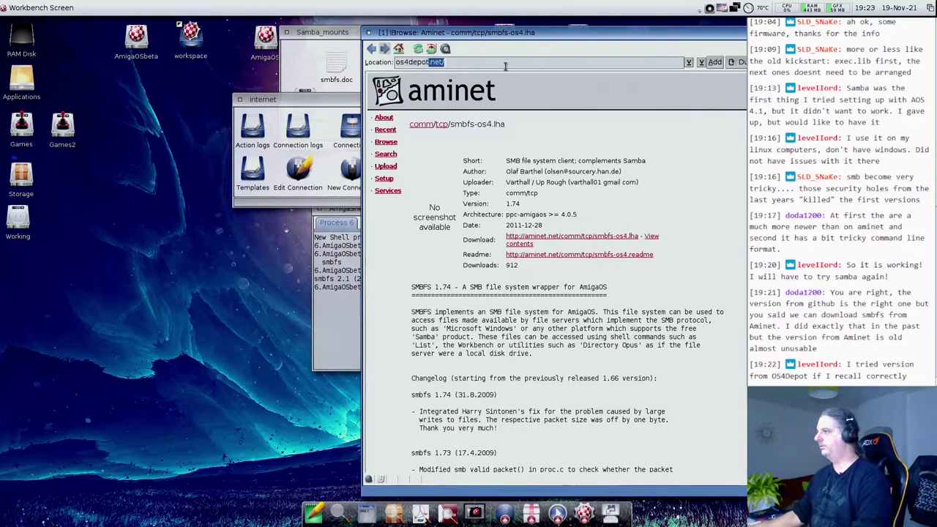
pyautogui.press('Return')
pyautogui.click(380, 189)
pyautogui.write('smbfs')
pyautogui.press('Return')
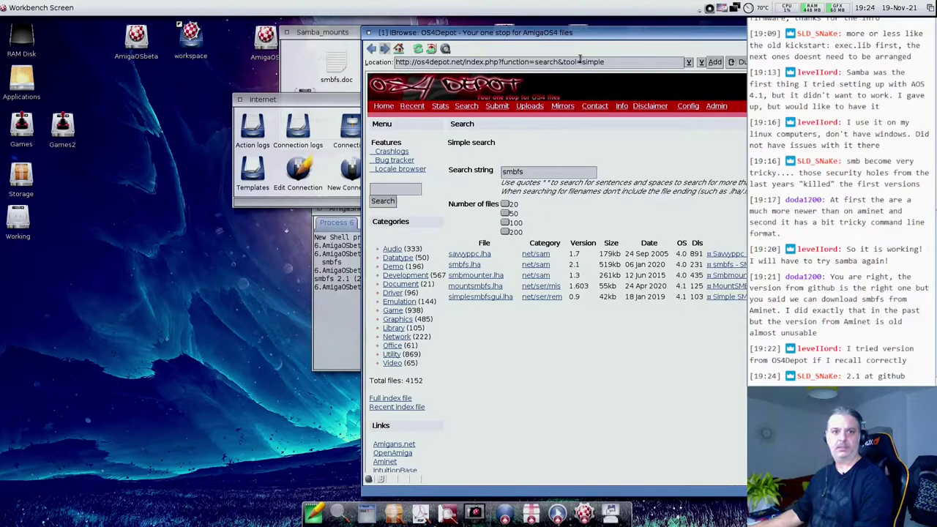
# - Open OS4Depot's smbfs.lha 2.1 readme and send its GitHub homepage link to a background tab
pyautogui.moveTo(587, 32); pyautogui.dragTo(379, 21)
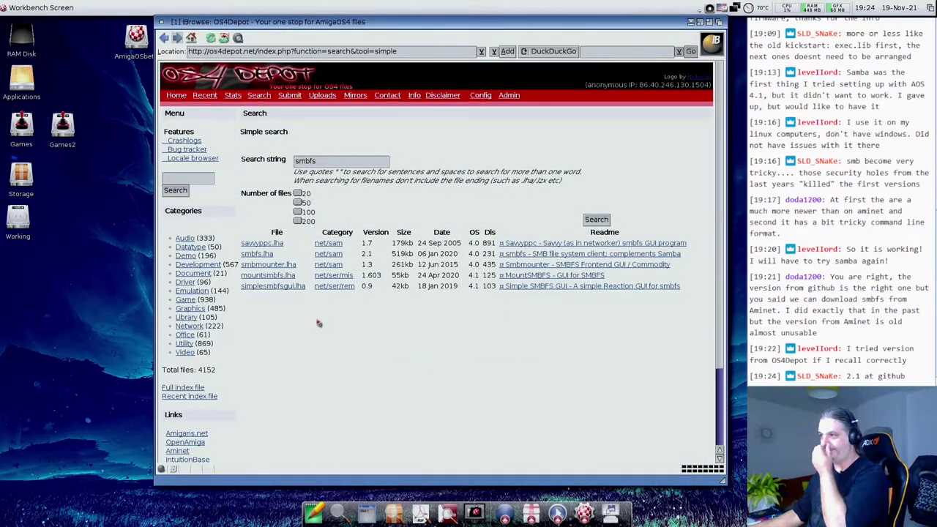
pyautogui.click(526, 255)
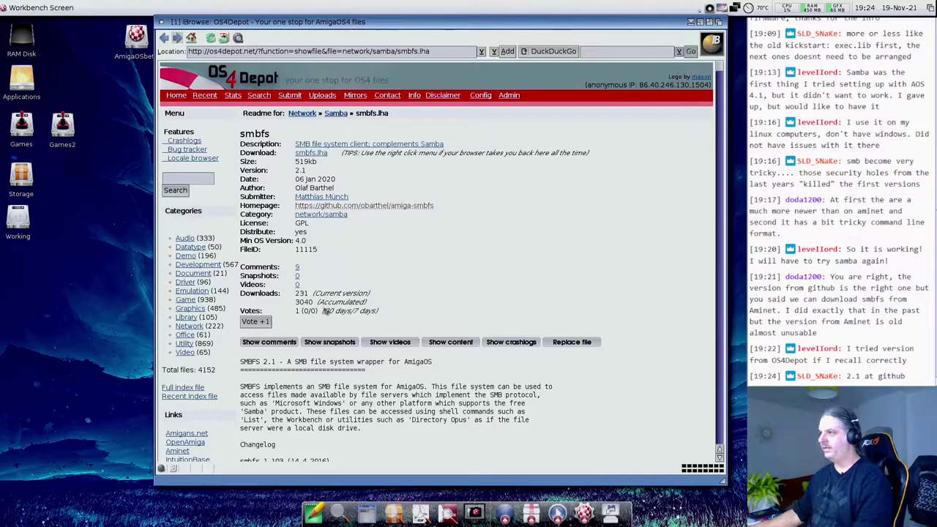
pyautogui.moveTo(291, 208); pyautogui.dragTo(435, 207)
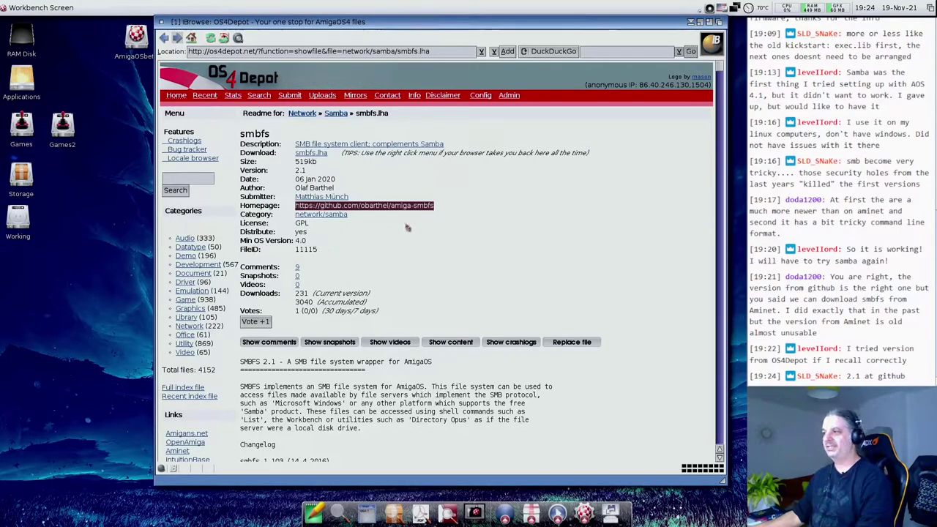
pyautogui.click(452, 203)
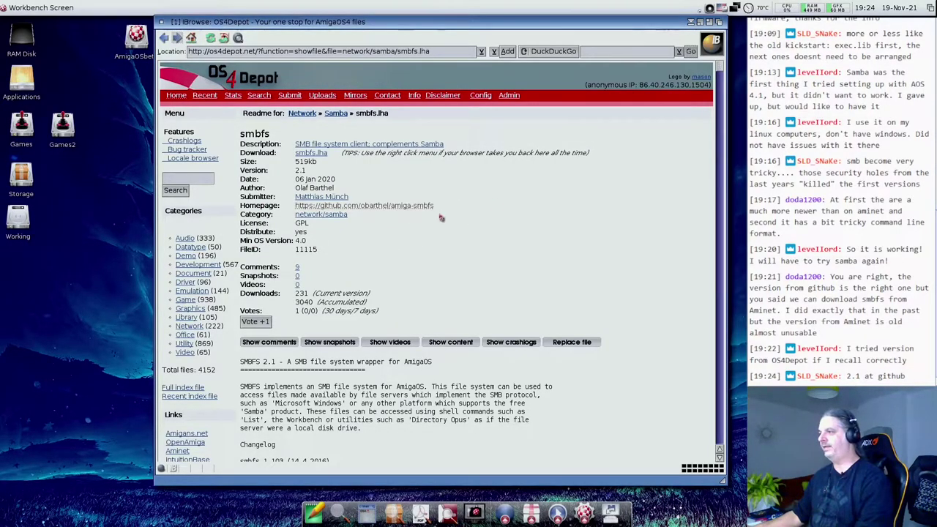
pyautogui.middleClick(372, 209)
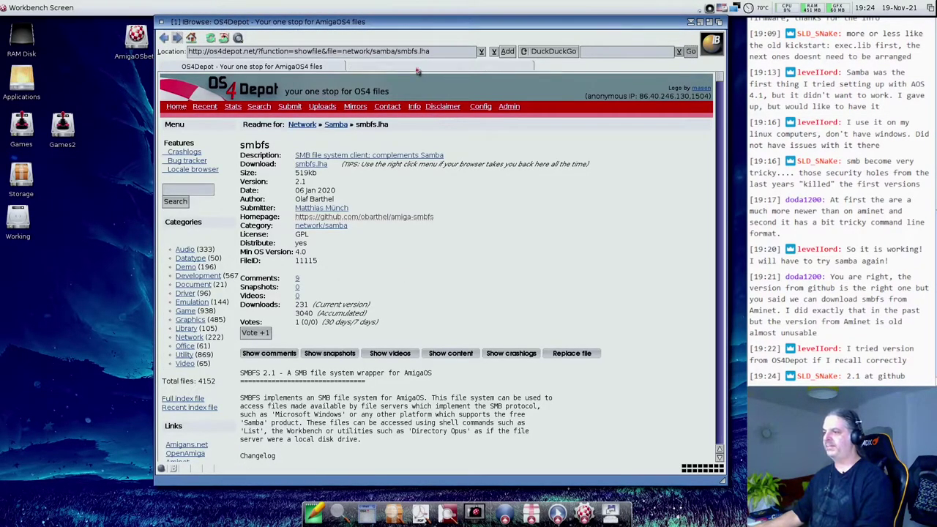
# - Switch to the GitHub tab and read through the amiga-smbfs project README
pyautogui.click(420, 68)
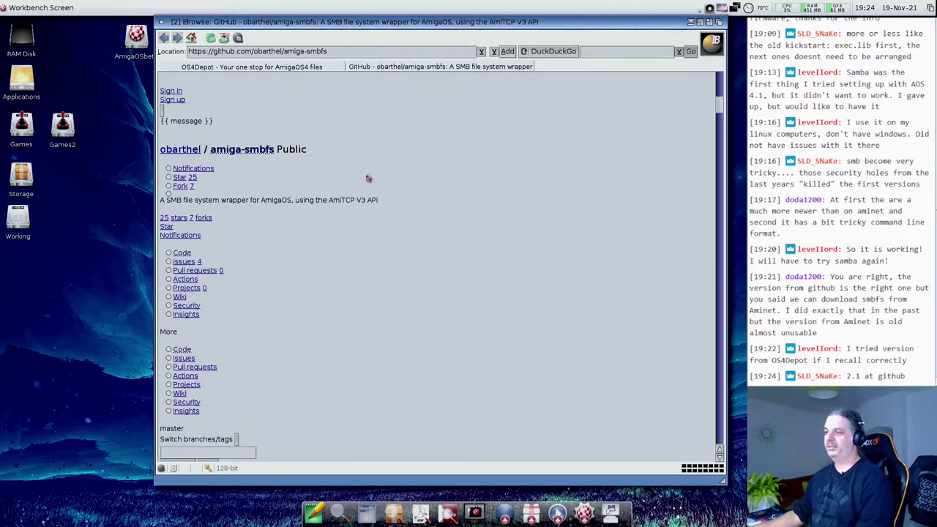
pyautogui.scroll(-10, 368, 178)
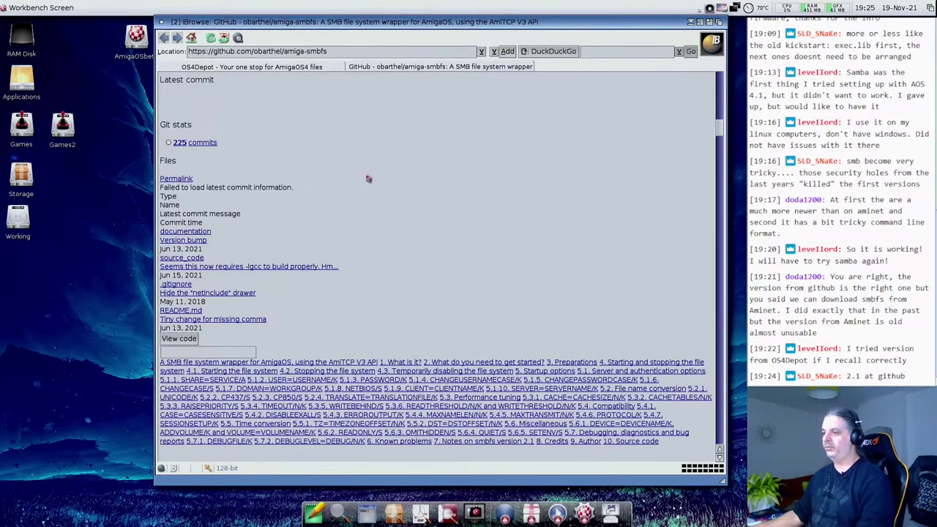
pyautogui.scroll(-10, 367, 180)
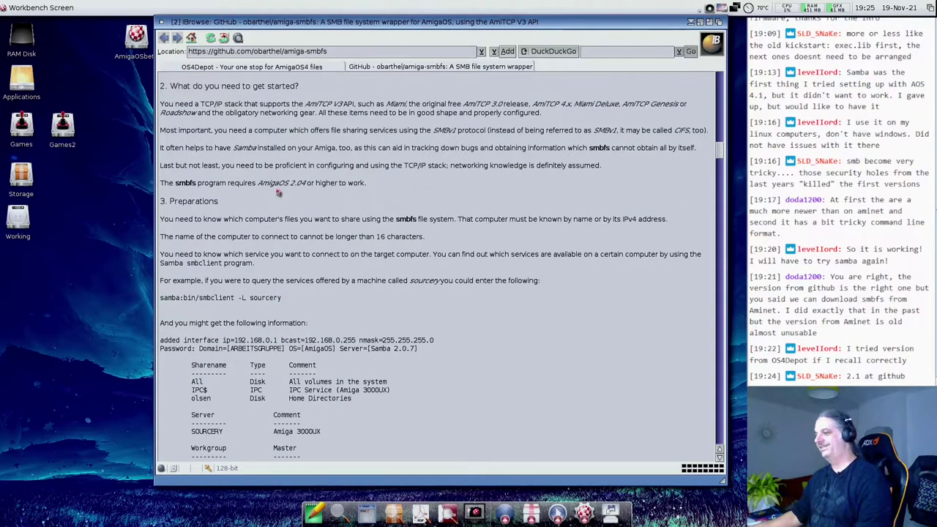
pyautogui.scroll(-20, 289, 207)
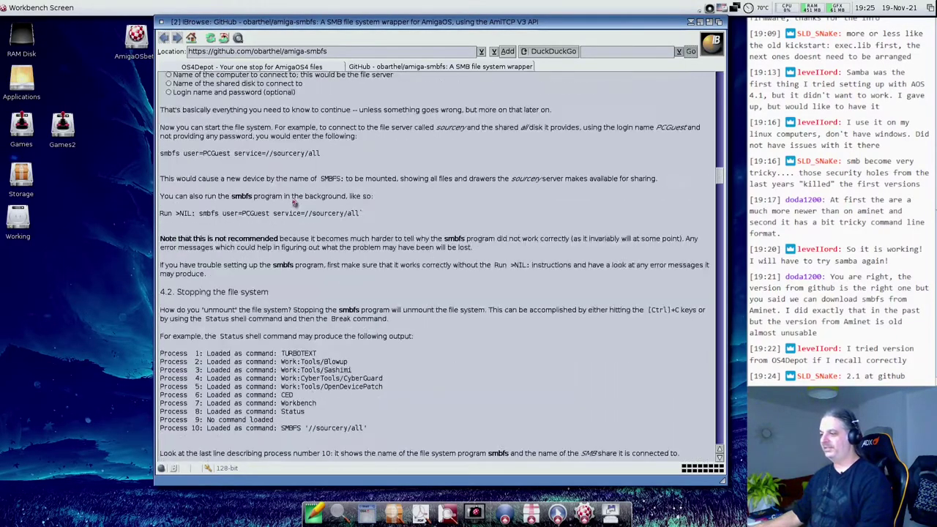
pyautogui.scroll(-20, 293, 209)
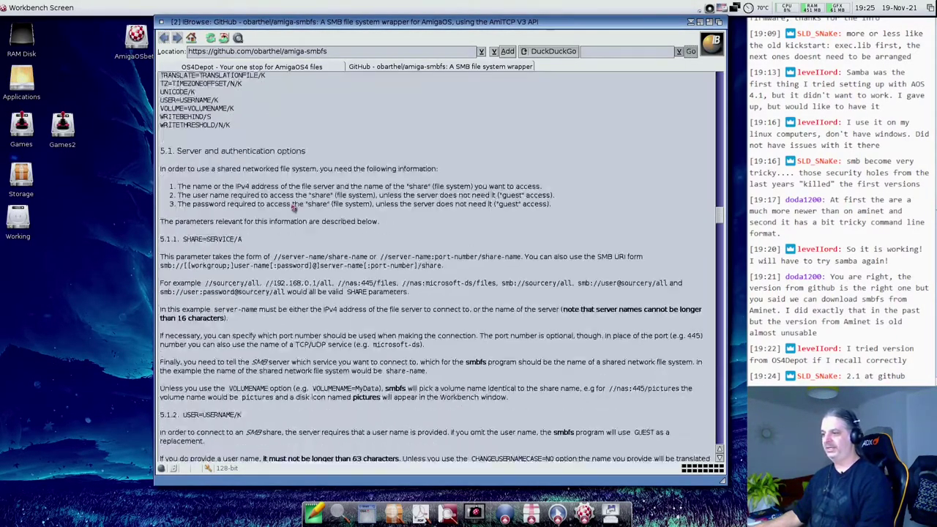
pyautogui.scroll(-20, 294, 209)
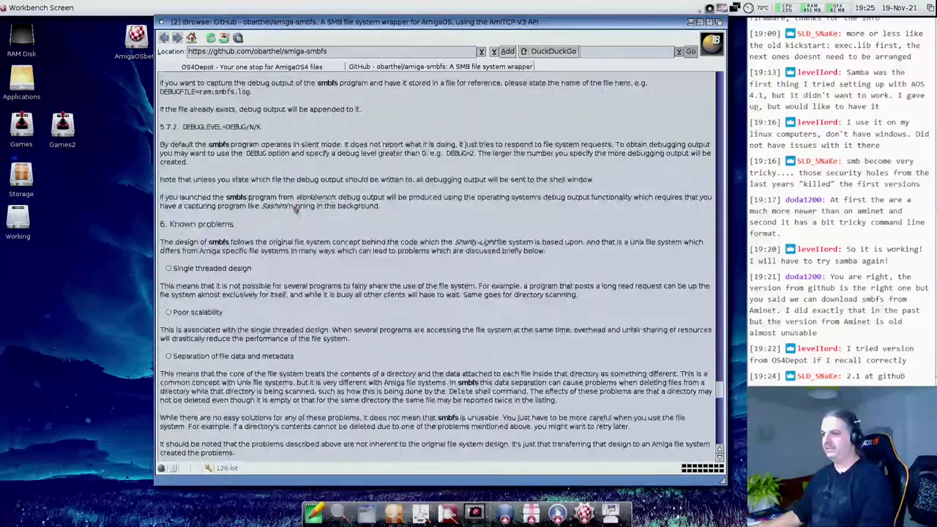
pyautogui.scroll(-3, 295, 209)
# - Open the project's Releases page and scroll to the smbfs 2.1 68k and OS4 assets
pyautogui.click(198, 335)
pyautogui.scroll(-8, 303, 247)
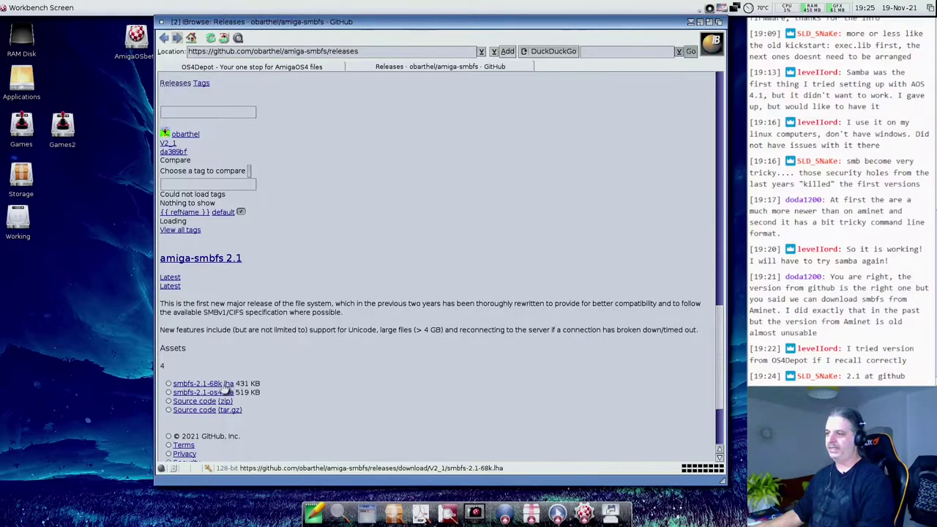
pyautogui.moveTo(238, 387); pyautogui.dragTo(287, 387)
pyautogui.click(287, 386)
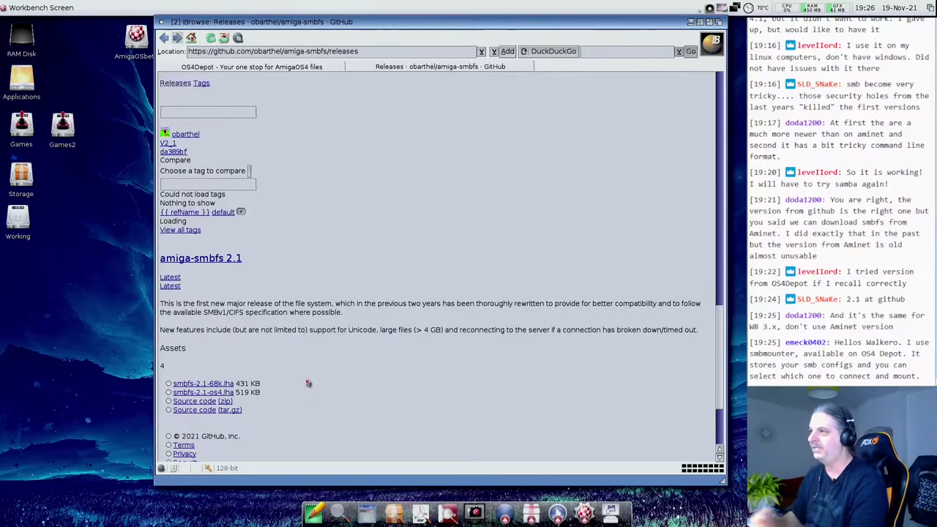
# - Return to OS4Depot's smbfs search results, then select the N4800_shares script in the Samba_mounts drawer
pyautogui.click(216, 66)
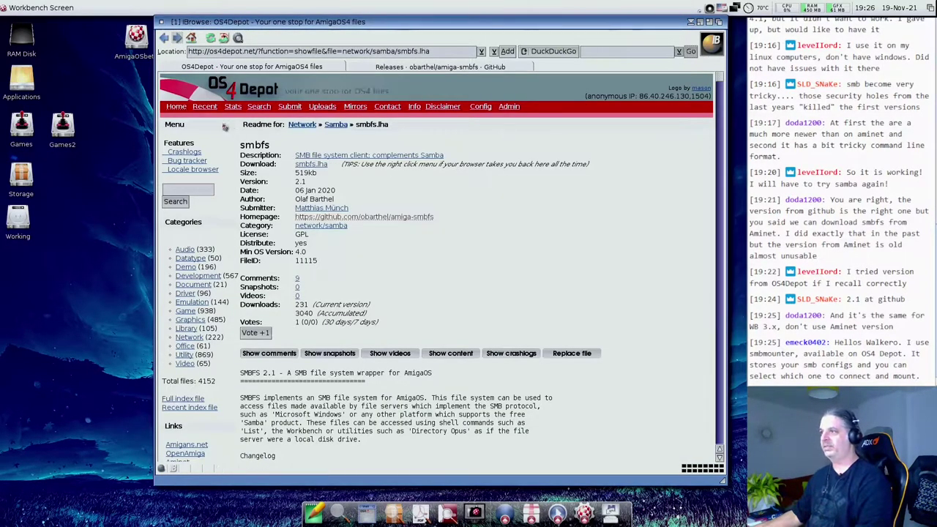
pyautogui.click(165, 39)
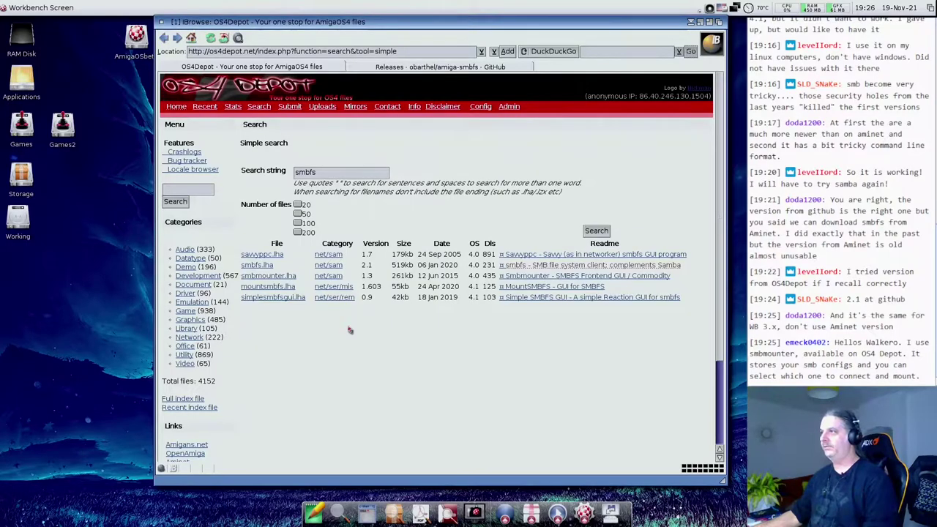
pyautogui.moveTo(308, 22); pyautogui.dragTo(436, 27)
pyautogui.moveTo(323, 30); pyautogui.dragTo(358, 41)
pyautogui.click(322, 32)
pyautogui.click(304, 102)
# - Open the N4800_shares mount script in NotePad, then bring the OS4Depot results back in front
pyautogui.doubleClick(305, 103)
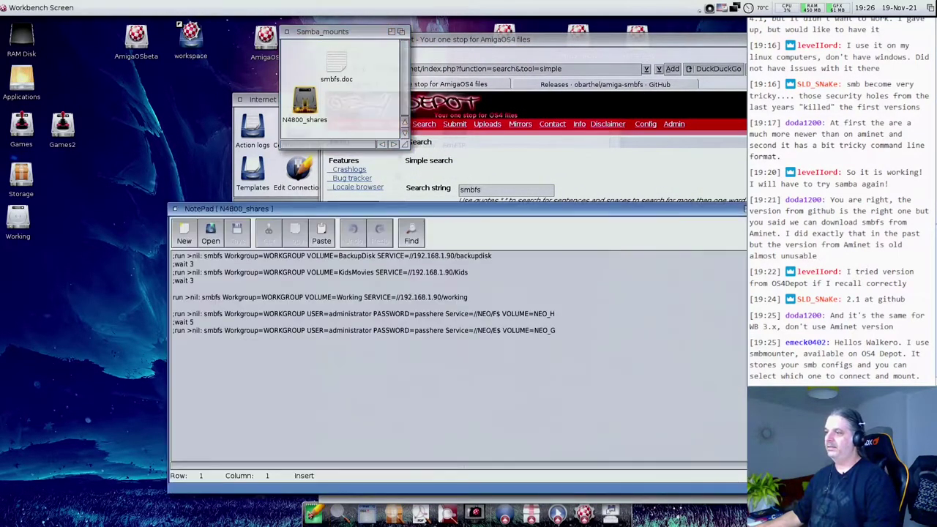
pyautogui.moveTo(311, 209); pyautogui.dragTo(189, 178)
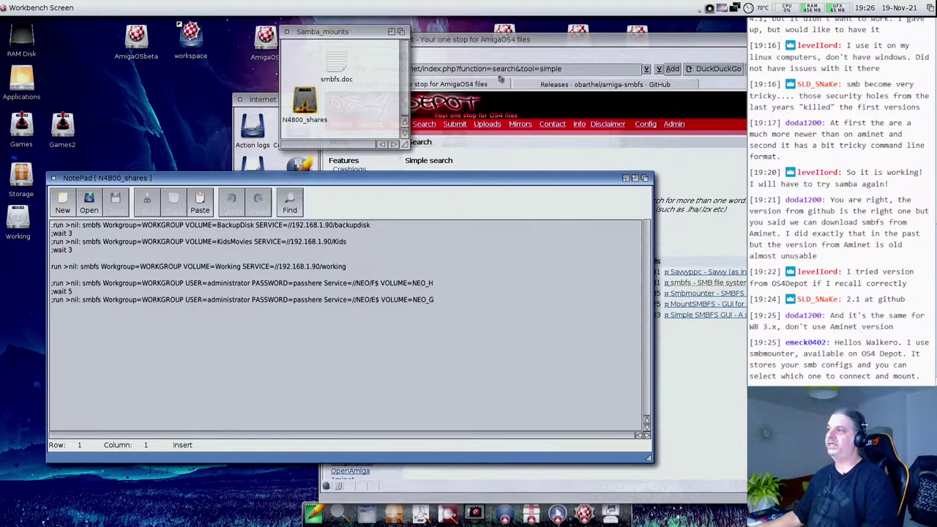
pyautogui.click(491, 39)
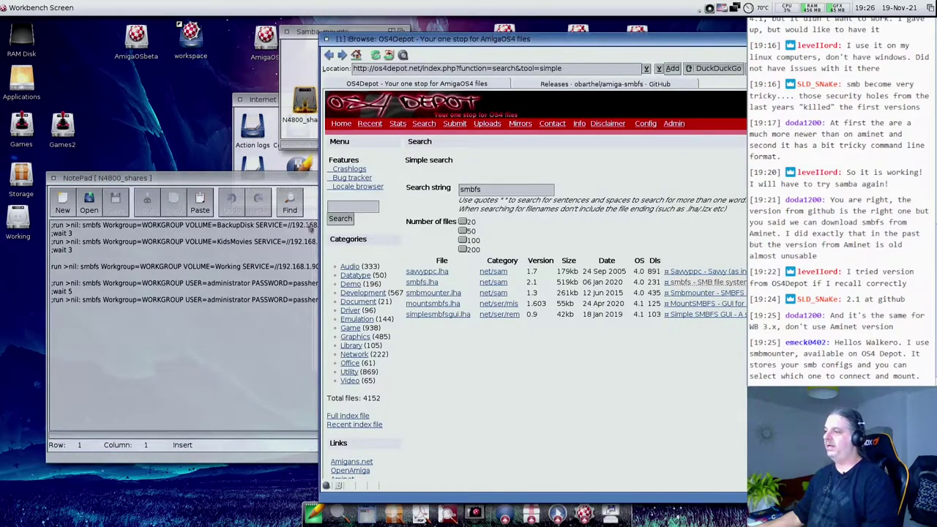
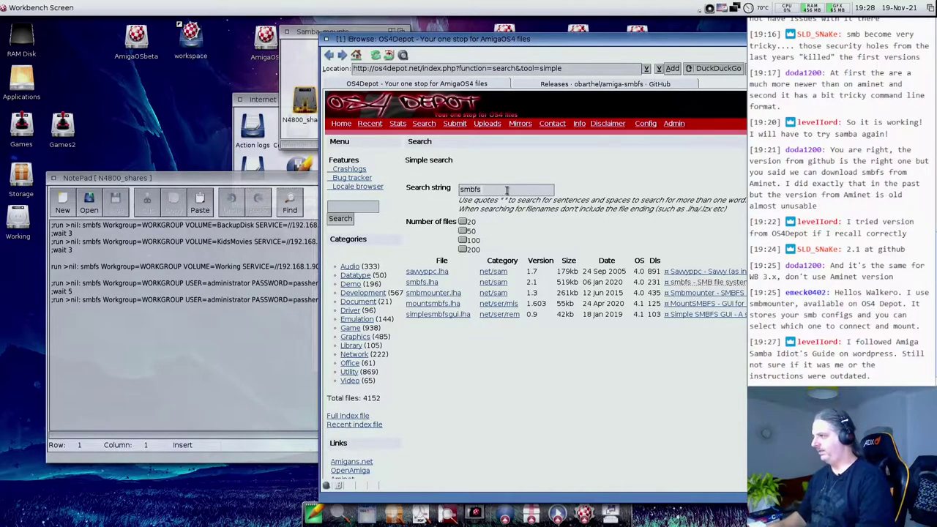
# - Search OS4Depot for 'ftp' with up to 200 results, listing packages like ftpmount.lha
pyautogui.press('BackSpace')
pyautogui.press('BackSpace')
pyautogui.press('BackSpace')
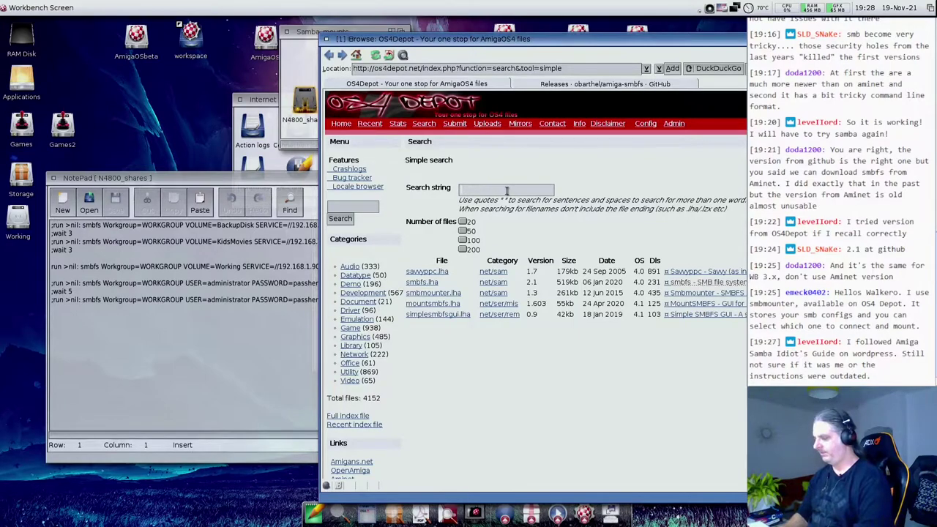
pyautogui.write('ftp')
pyautogui.press('Return')
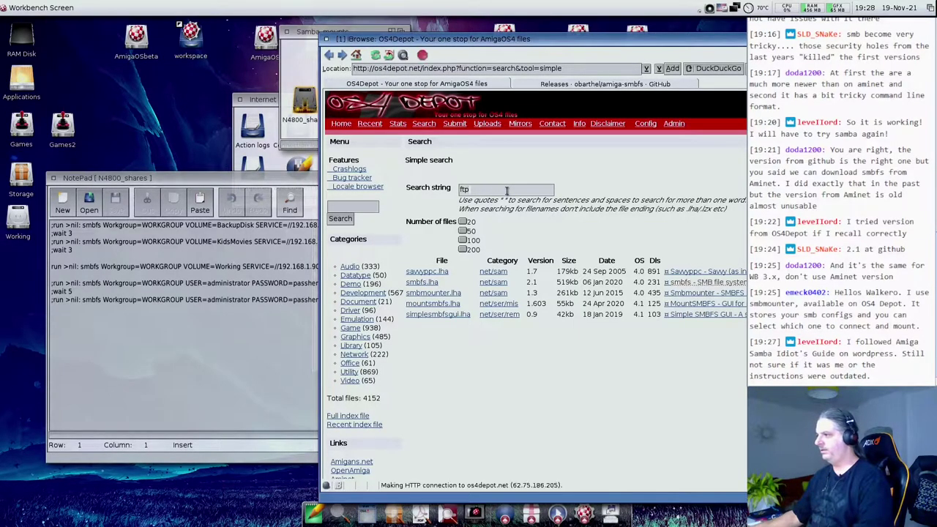
pyautogui.scroll(-3, 571, 297)
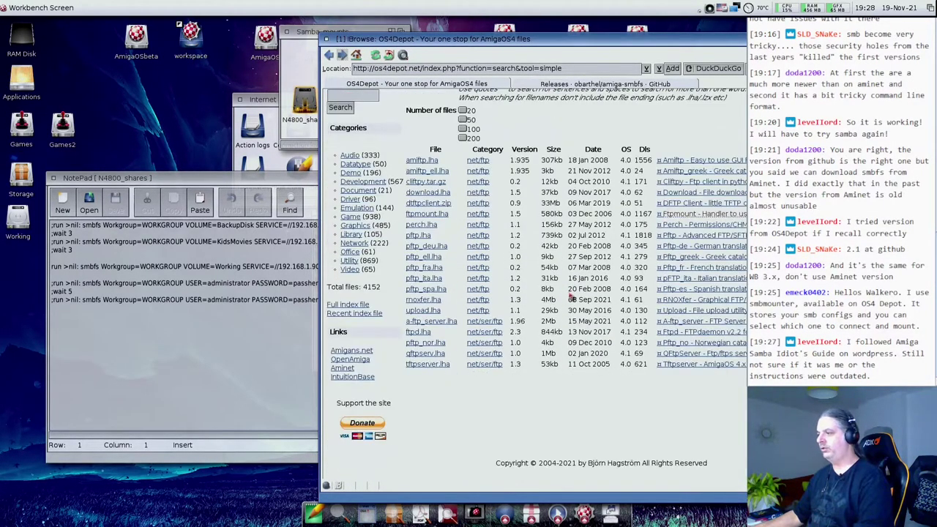
pyautogui.click(462, 138)
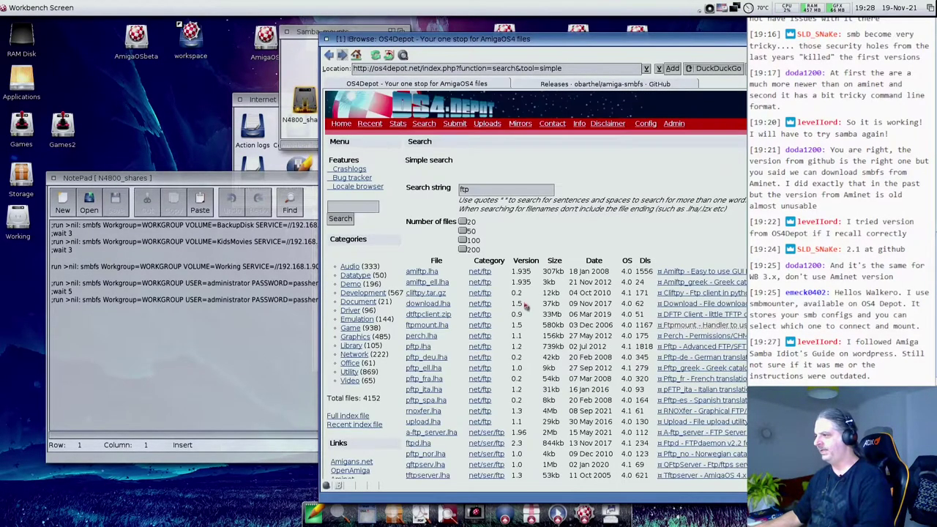
pyautogui.scroll(-3, 523, 311)
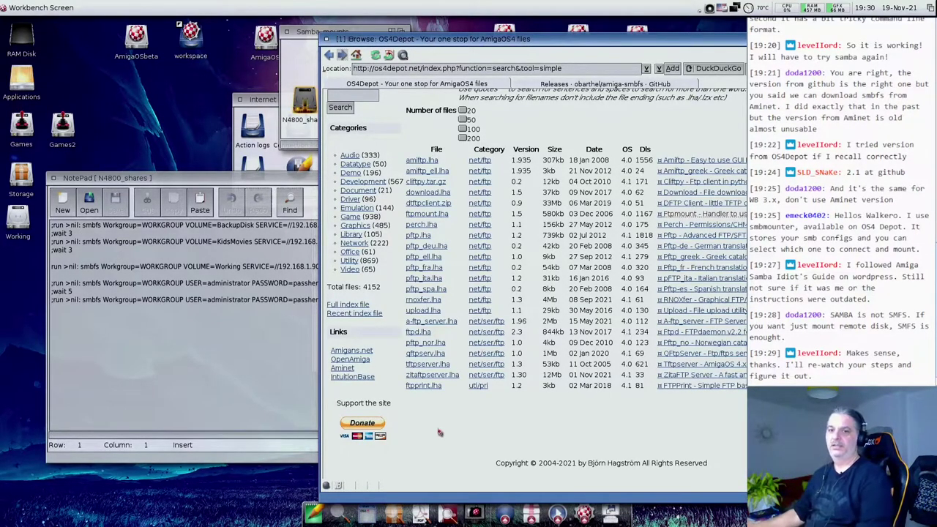
# - In NotePad, select the smbfs mount command for the working share on row 6
pyautogui.doubleClick(196, 386)
pyautogui.moveTo(53, 268); pyautogui.dragTo(219, 270)
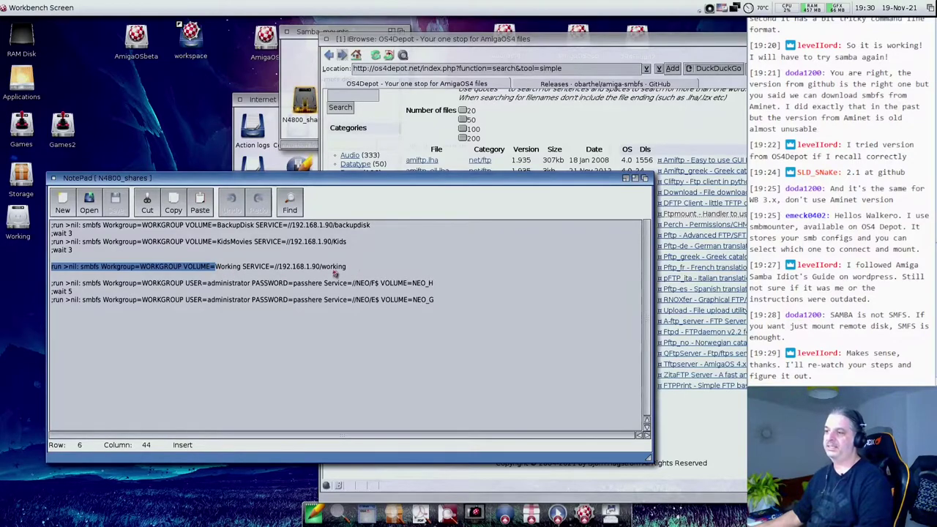
pyautogui.click(333, 271)
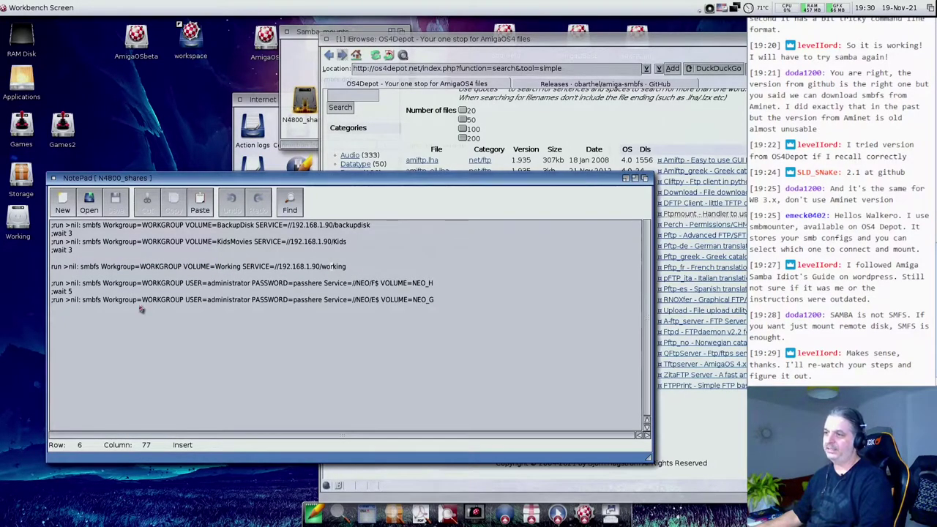
pyautogui.moveTo(82, 269); pyautogui.dragTo(350, 270)
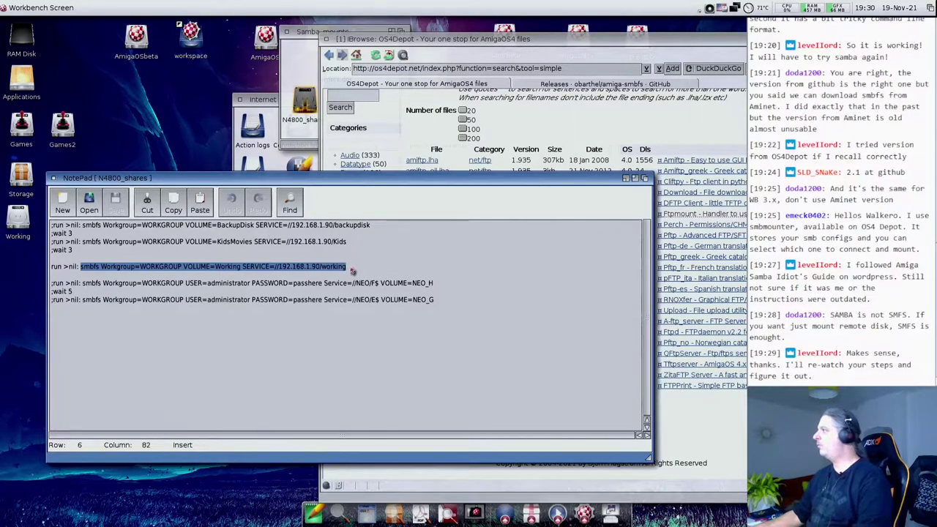
# - Iconify IBrowse, close the Samba_mounts and Internet drawers, and move NotePad up-right
pyautogui.click(736, 38)
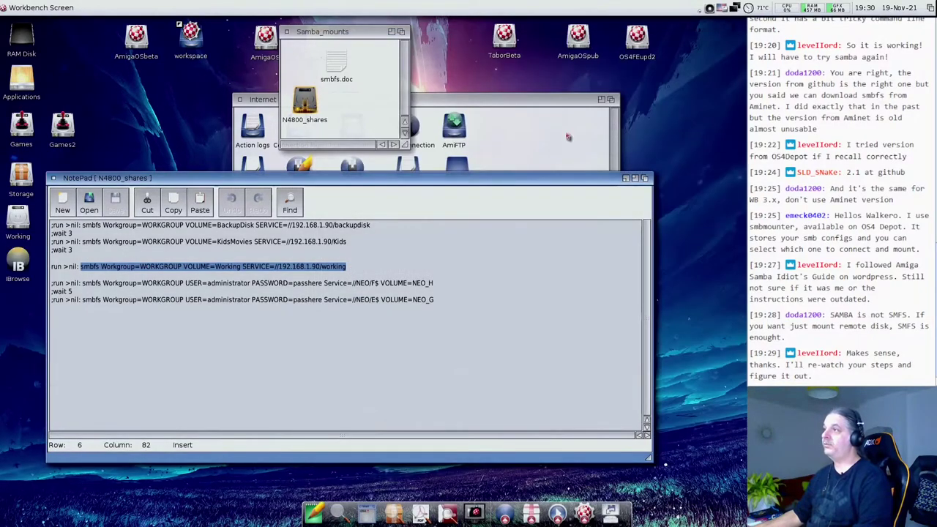
pyautogui.click(288, 32)
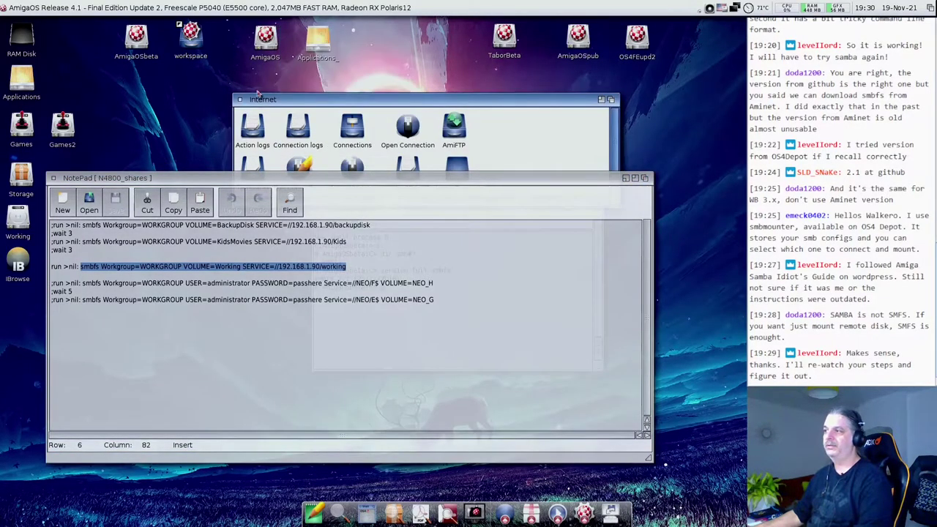
pyautogui.click(240, 98)
pyautogui.moveTo(108, 180); pyautogui.dragTo(355, 119)
# - Close NotePad, then reposition and enlarge the AmigaShell window
pyautogui.click(300, 115)
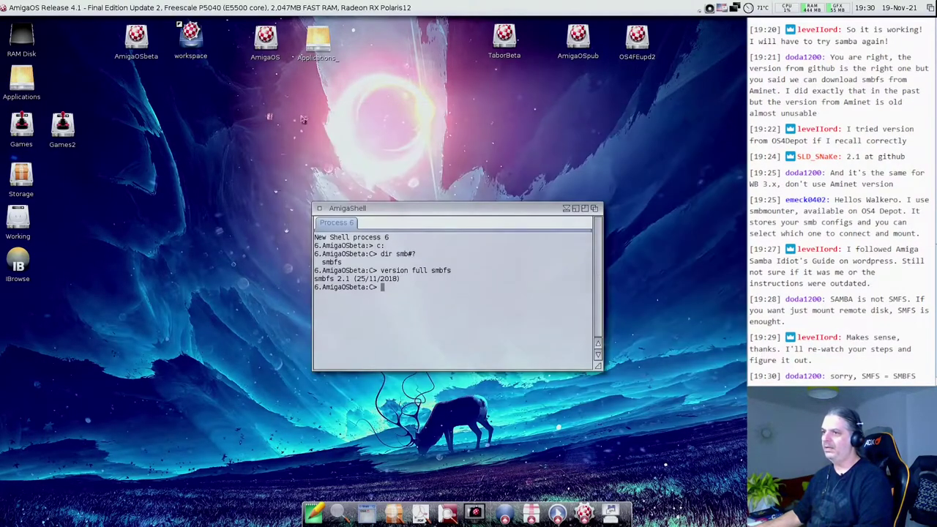
pyautogui.moveTo(391, 207); pyautogui.dragTo(228, 164)
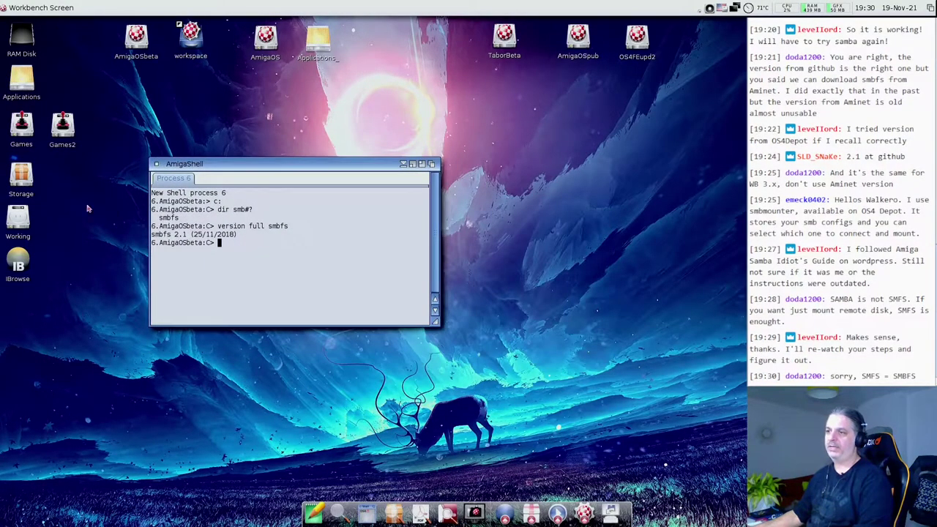
pyautogui.click(17, 220)
pyautogui.click(265, 275)
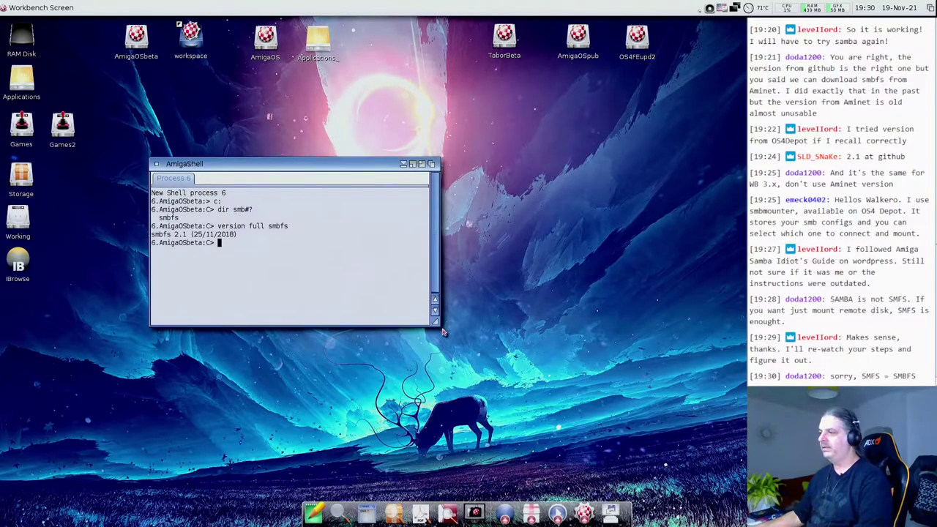
pyautogui.moveTo(436, 321); pyautogui.dragTo(528, 382)
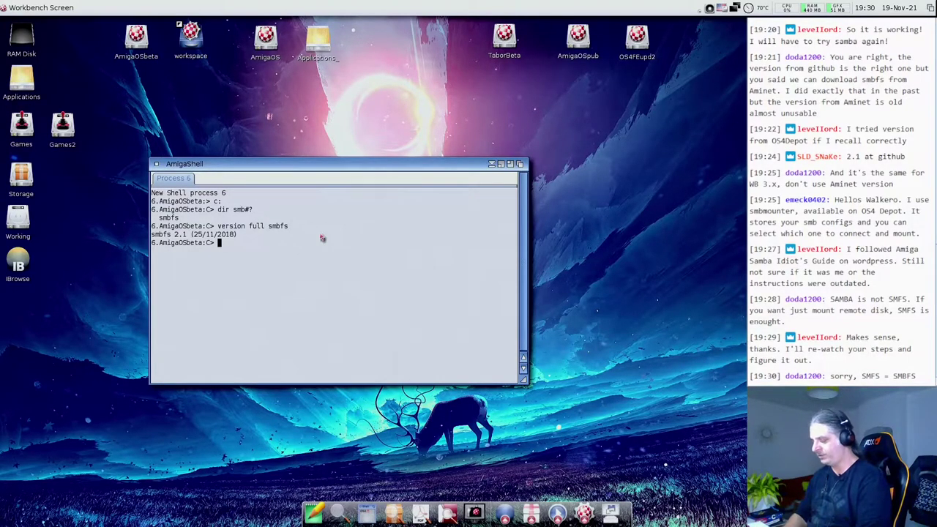
# - Run status and highlight process 8, smbfs serving //192.168.1.90/working
pyautogui.write('status')
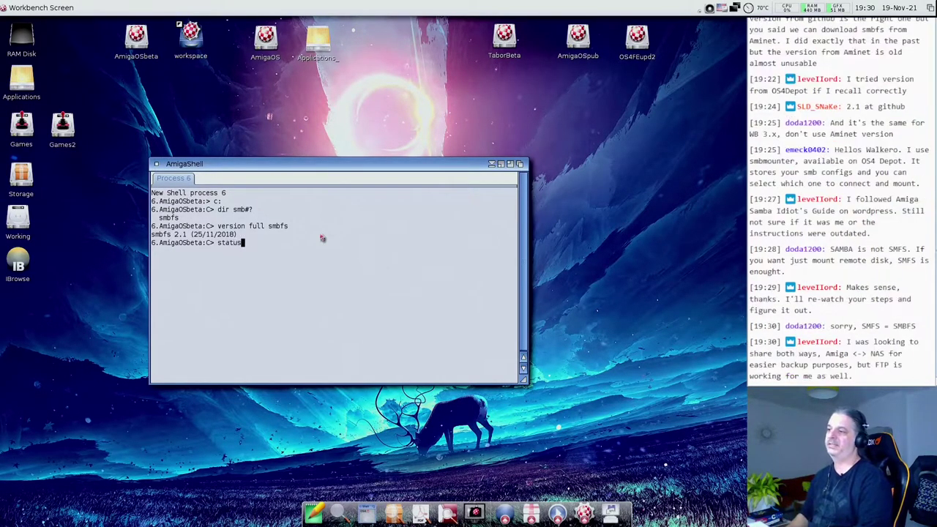
pyautogui.press('Return')
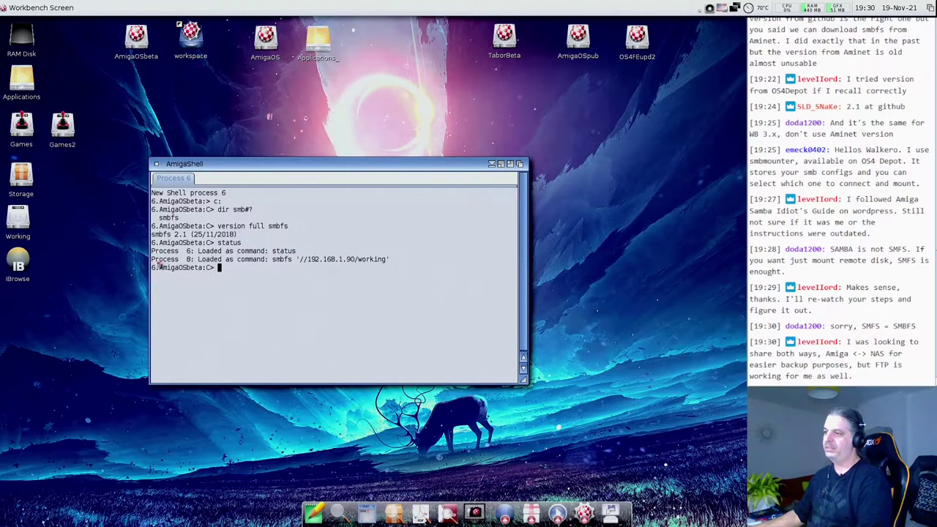
pyautogui.moveTo(153, 259); pyautogui.dragTo(412, 264)
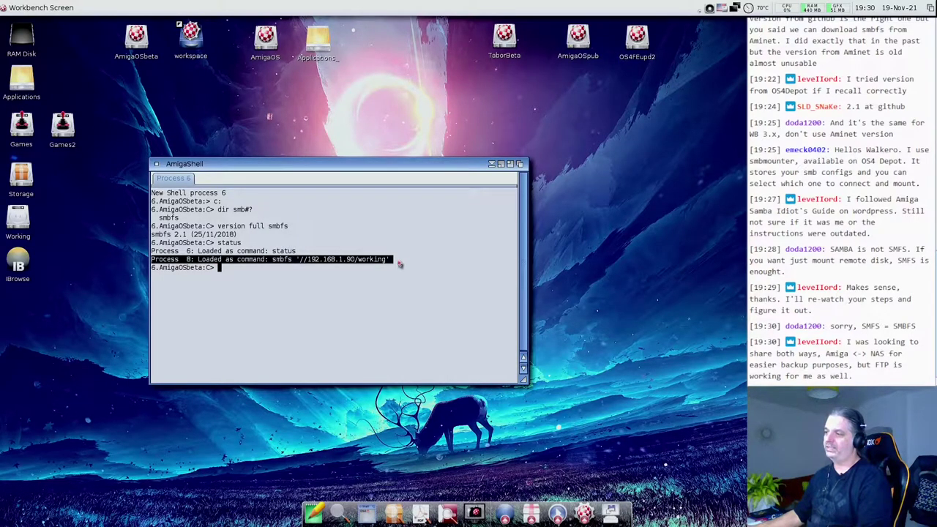
pyautogui.click(282, 266)
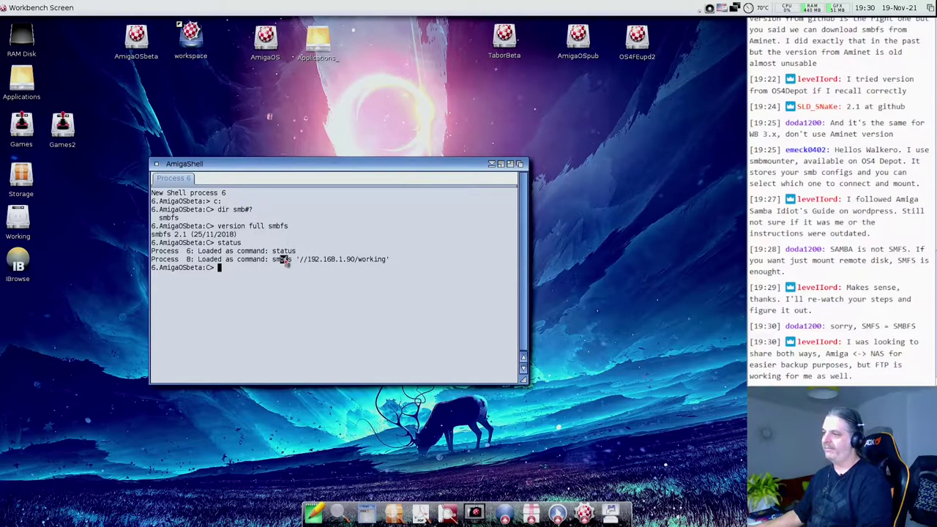
pyautogui.moveTo(305, 259); pyautogui.dragTo(386, 261)
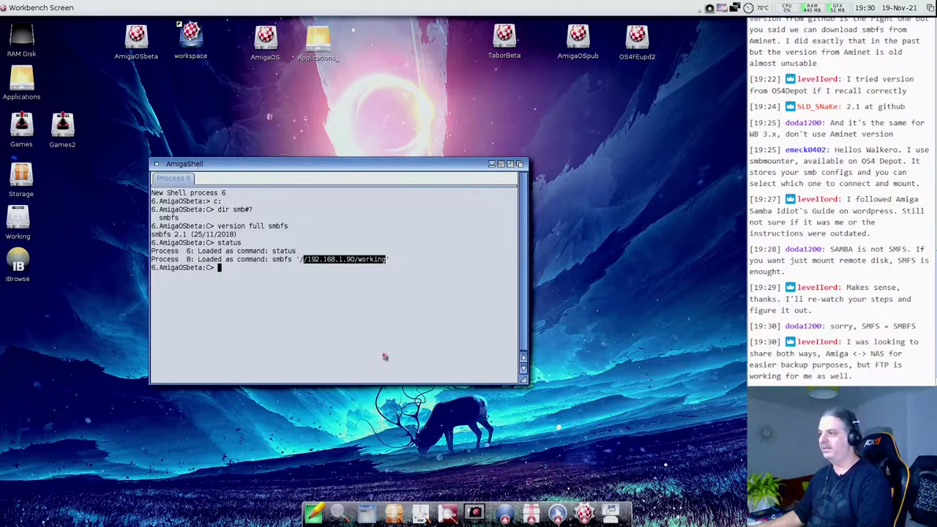
pyautogui.click(346, 313)
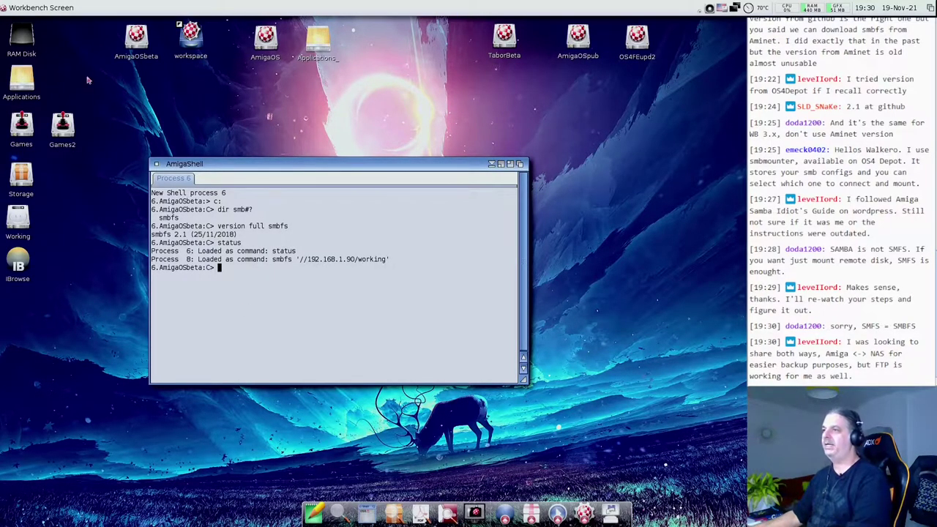
# - Open AmigaOSbeta, then Internet, then the Samba_mounts drawer
pyautogui.doubleClick(136, 36)
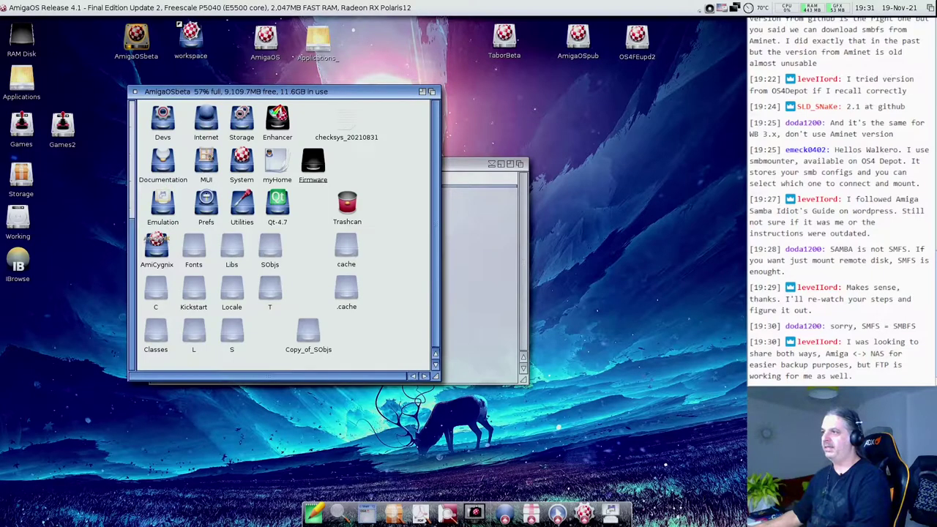
pyautogui.doubleClick(212, 124)
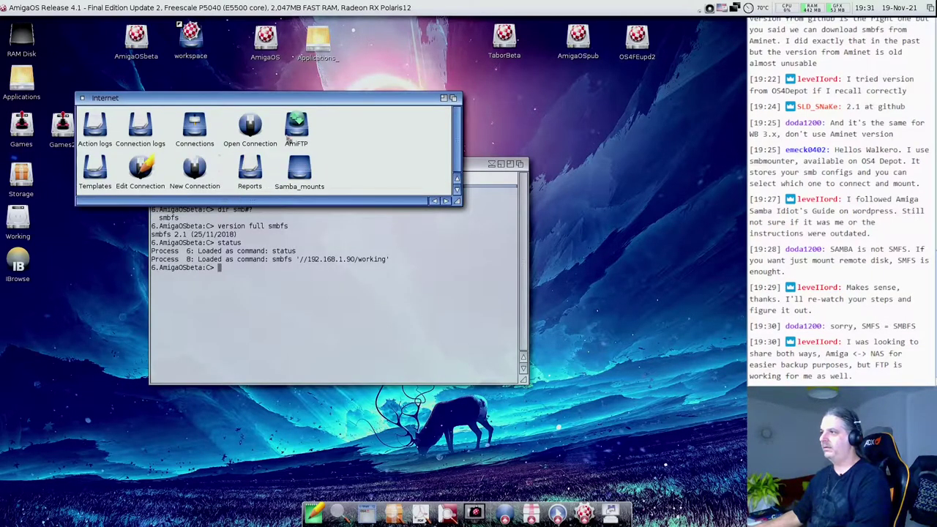
pyautogui.doubleClick(306, 170)
# - Open smbfs.doc in MultiView and scroll down through it
pyautogui.doubleClick(339, 60)
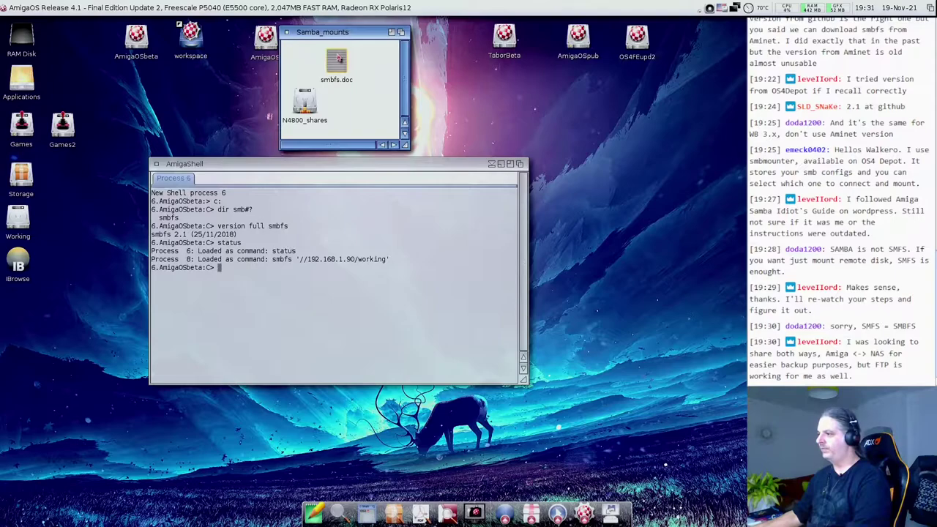
pyautogui.scroll(-6, 445, 290)
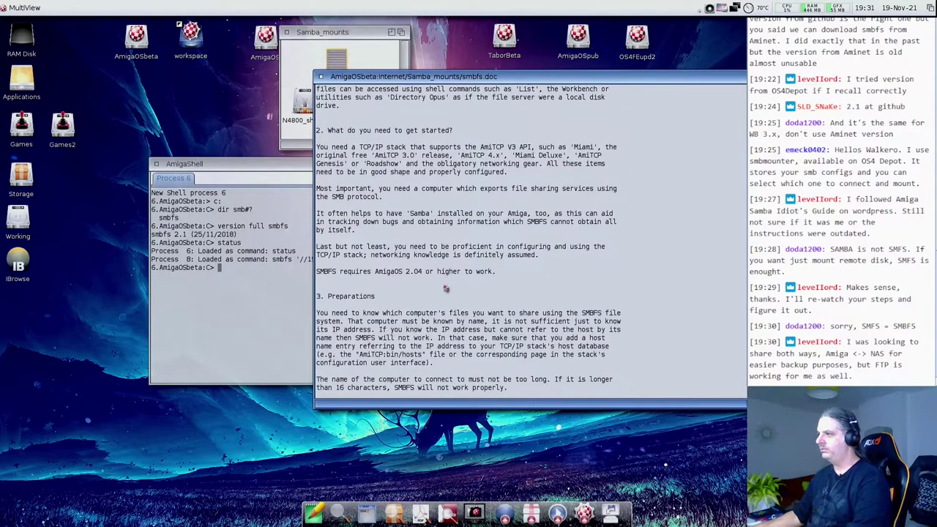
pyautogui.scroll(-6, 445, 289)
pyautogui.scroll(-12, 445, 289)
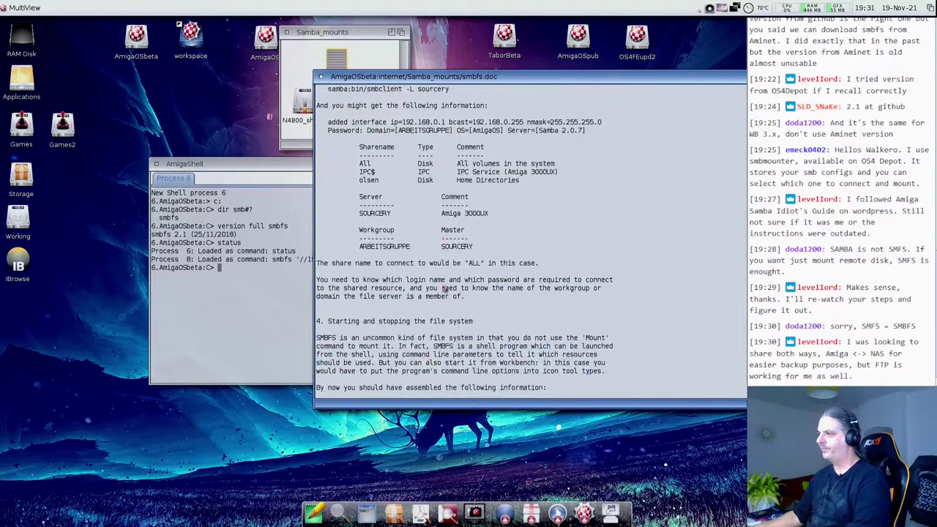
pyautogui.scroll(-13, 445, 290)
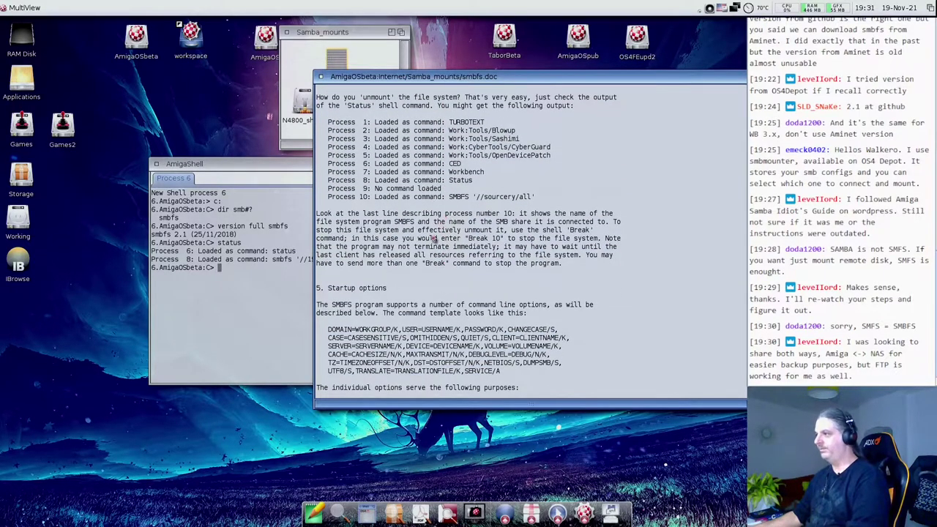
# - Find 'stat' in the guide to reach the unmount section, then return to the shell
pyautogui.press('super+f')
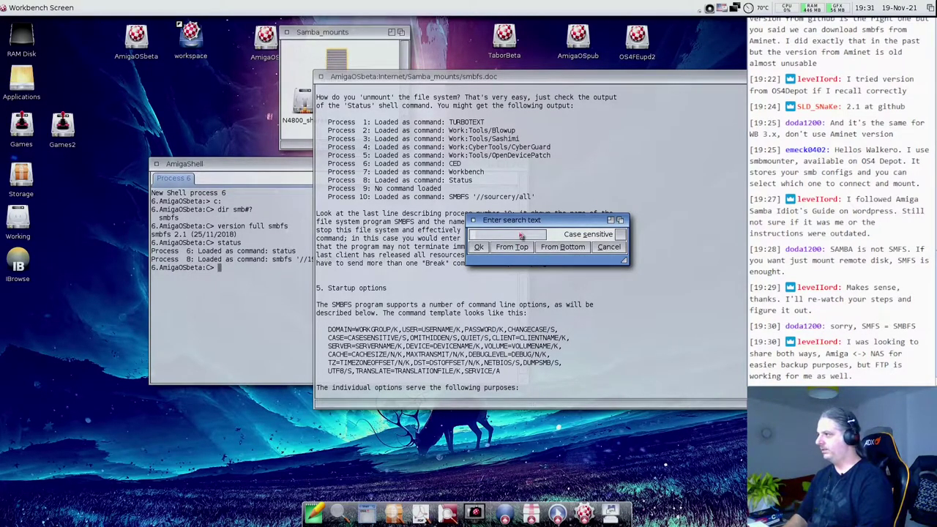
pyautogui.write('stat')
pyautogui.press('Return')
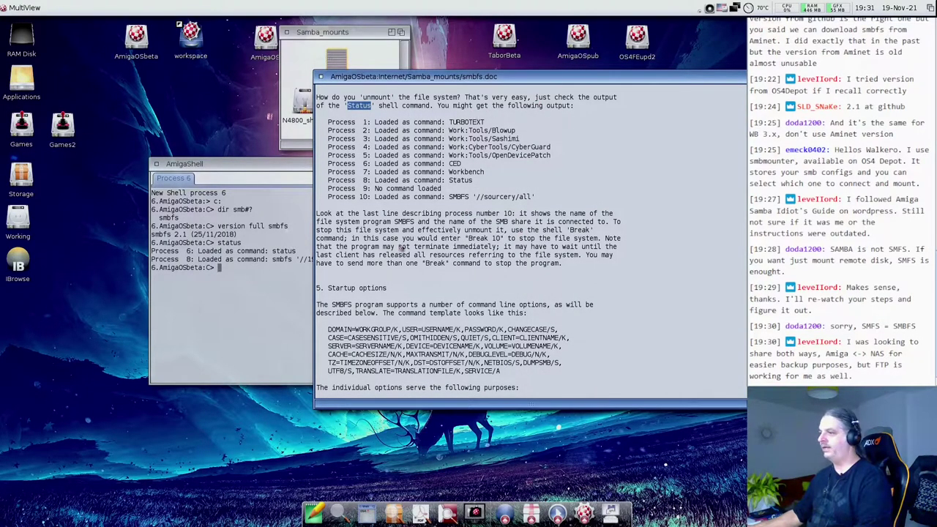
pyautogui.click(243, 279)
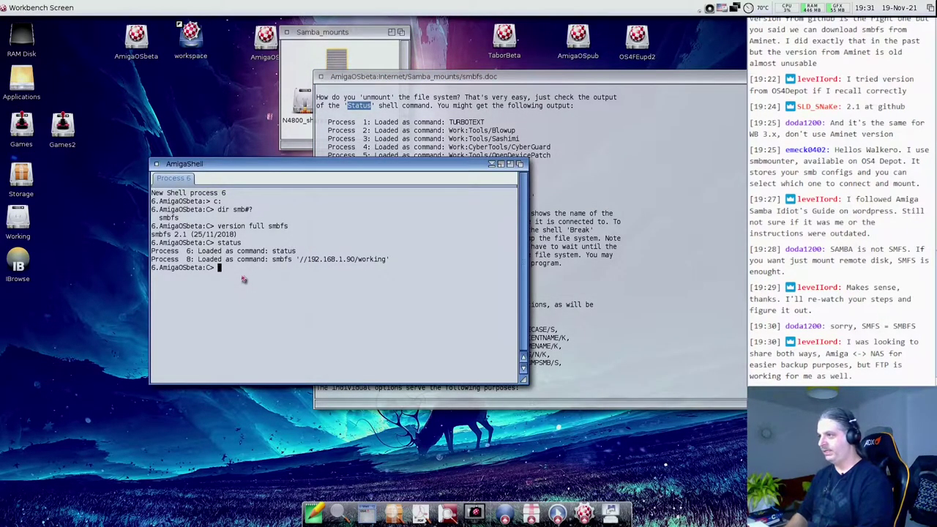
# - Run 'break 8' to stop smbfs, then 'status' to confirm only status remains
pyautogui.write('break')
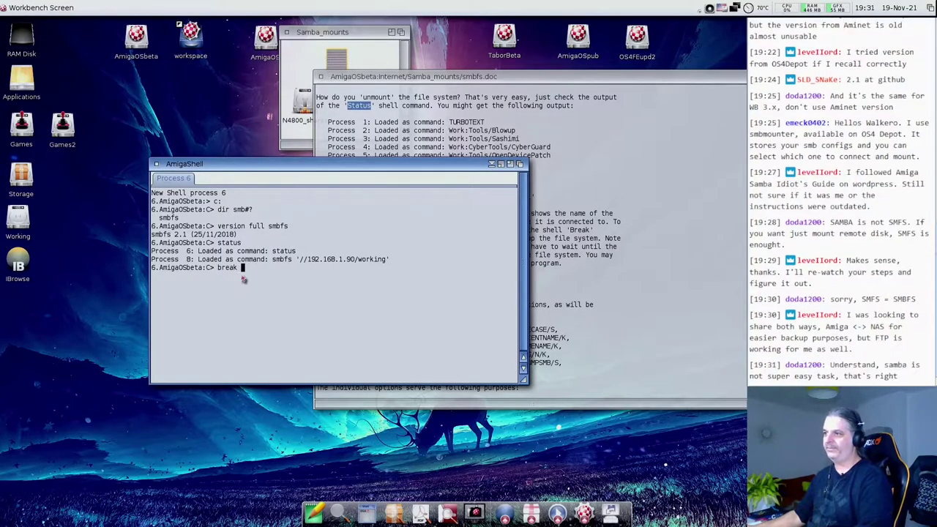
pyautogui.moveTo(153, 259); pyautogui.dragTo(195, 260)
pyautogui.click(266, 276)
pyautogui.write('8')
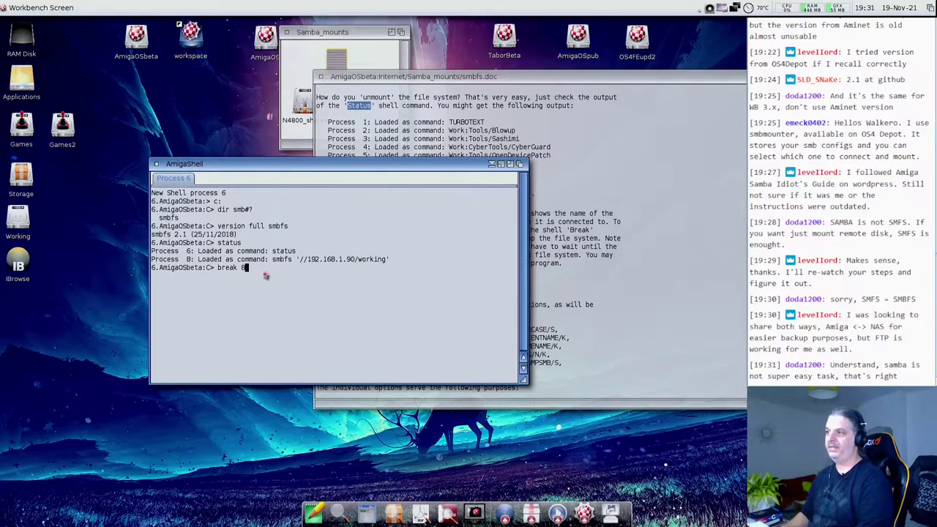
pyautogui.press('Return')
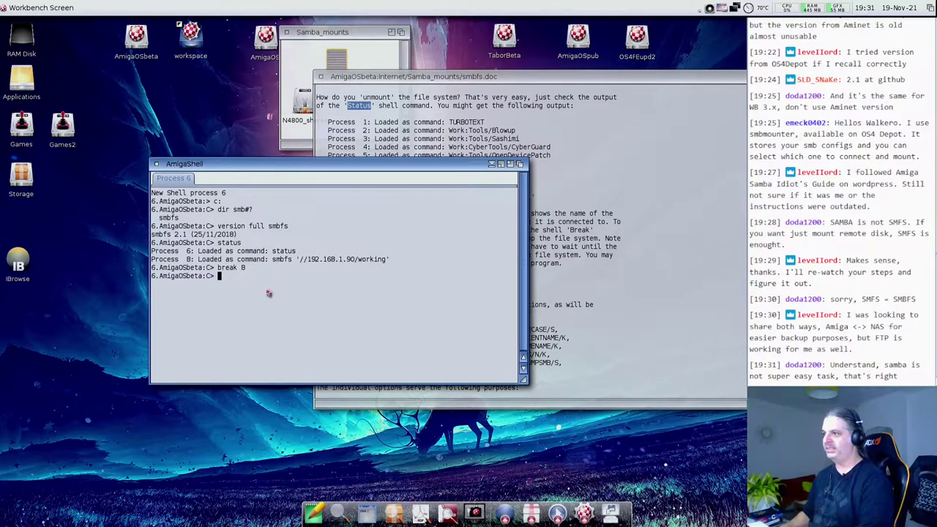
pyautogui.write('status')
pyautogui.press('Return')
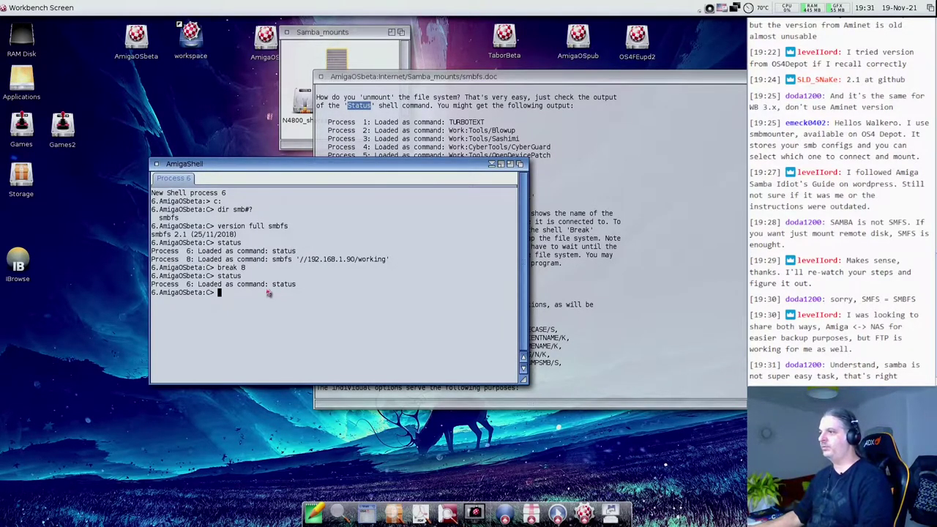
# - Close AmigaShell and the smbfs.doc viewer, move the Samba_mounts drawer, and select smbfs.doc
pyautogui.click(157, 164)
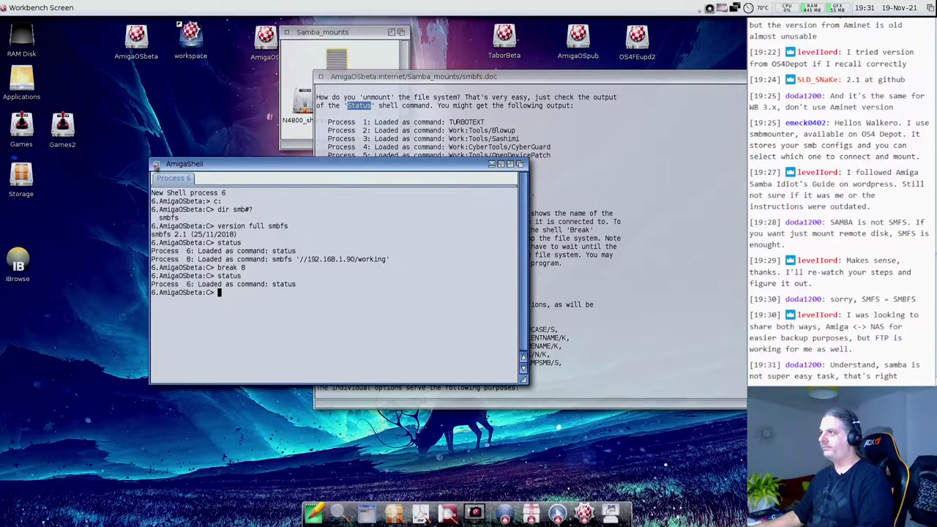
pyautogui.click(321, 76)
pyautogui.moveTo(302, 37); pyautogui.dragTo(329, 41)
pyautogui.click(363, 73)
pyautogui.moveTo(363, 78); pyautogui.dragTo(365, 124)
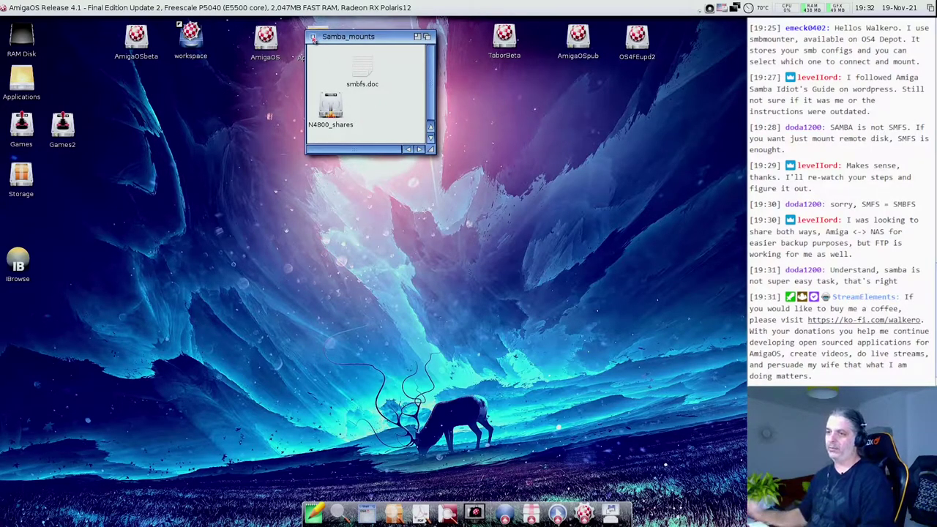
# - Close Samba_mounts, open AmigaOSbeta's L drawer, locate ssh2-handler, then close L
pyautogui.click(312, 37)
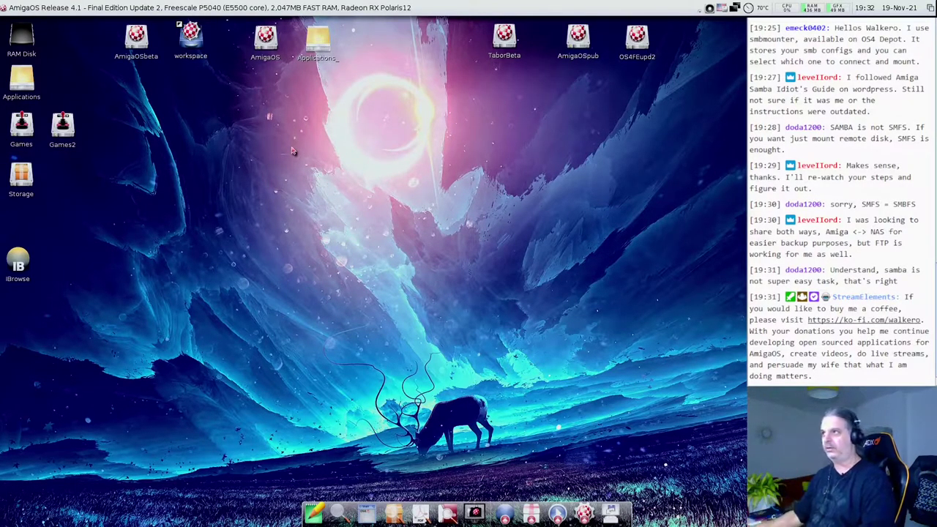
pyautogui.doubleClick(155, 48)
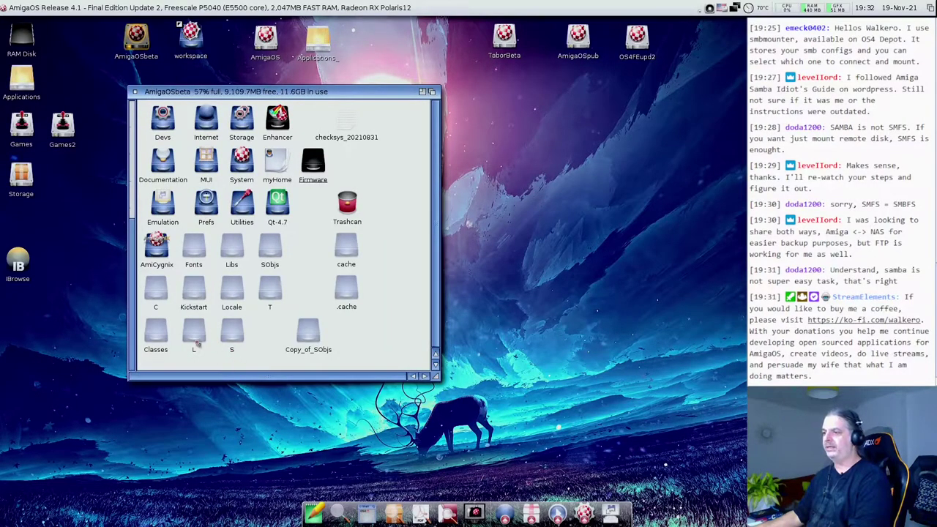
pyautogui.click(196, 338)
pyautogui.doubleClick(196, 338)
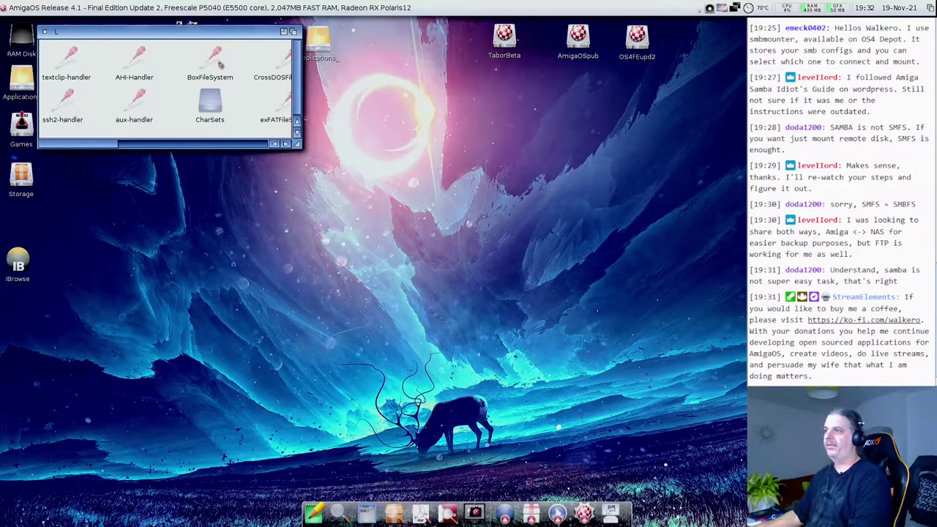
pyautogui.moveTo(218, 23); pyautogui.dragTo(303, 59)
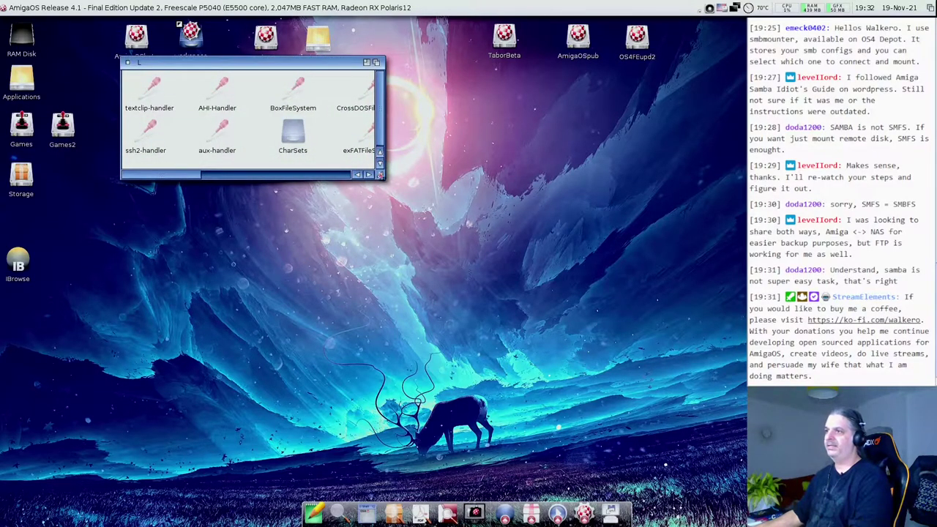
pyautogui.moveTo(380, 175); pyautogui.dragTo(502, 263)
pyautogui.click(163, 150)
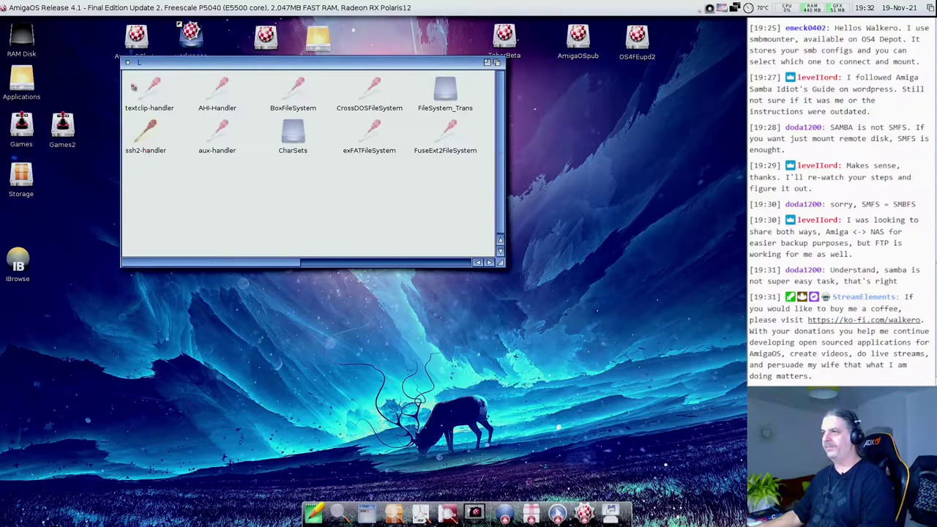
pyautogui.click(128, 63)
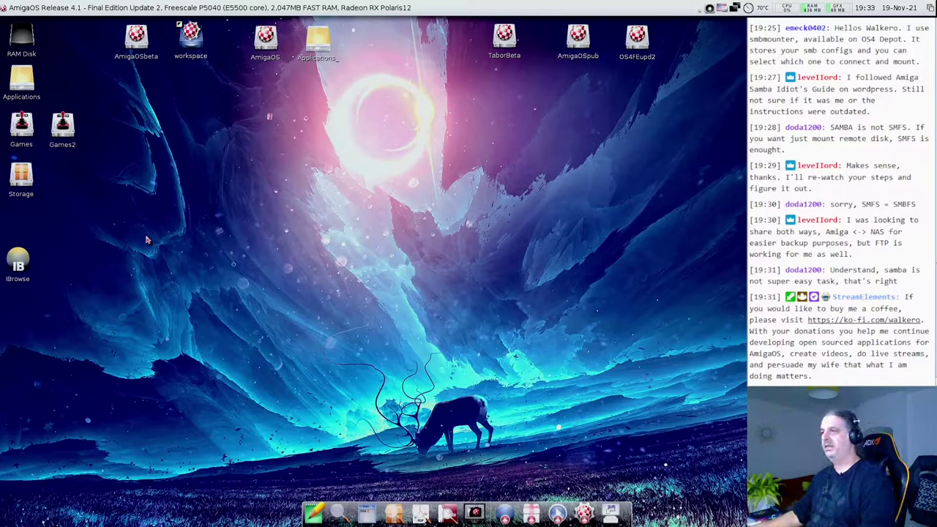
# - Reopen the L drawer on AmigaOSbeta to check ssh2-handler again, then close it
pyautogui.doubleClick(141, 45)
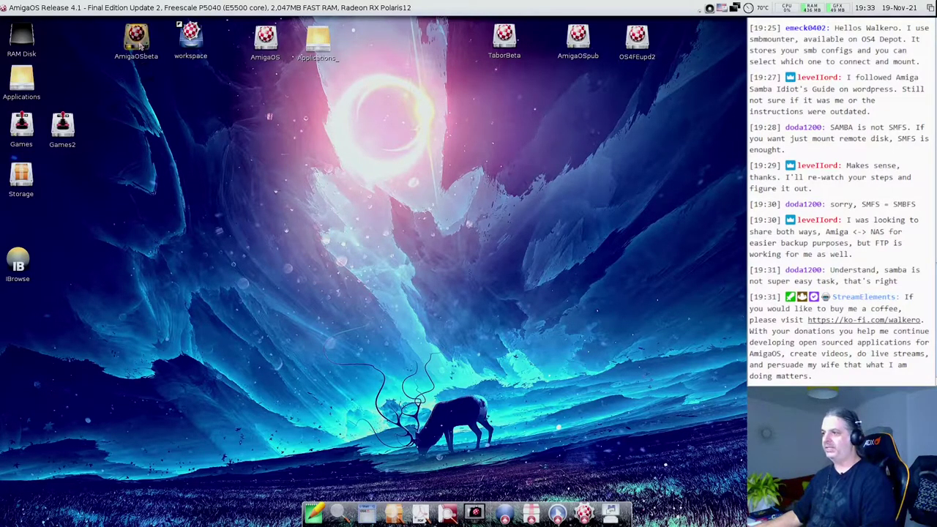
pyautogui.doubleClick(194, 344)
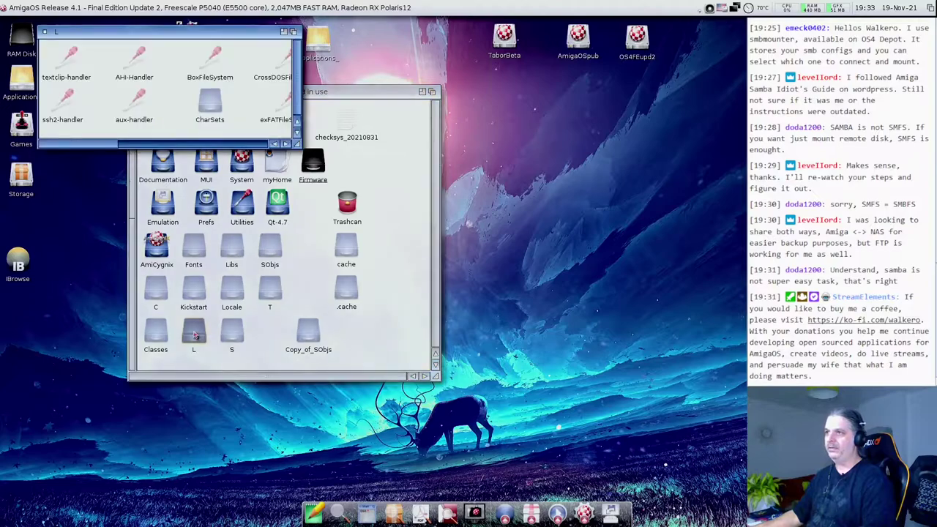
pyautogui.click(63, 103)
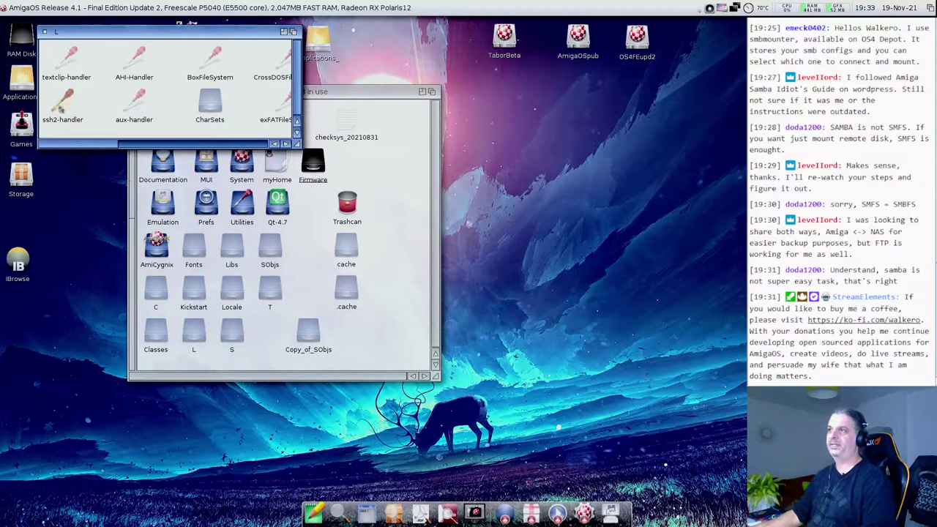
pyautogui.click(45, 31)
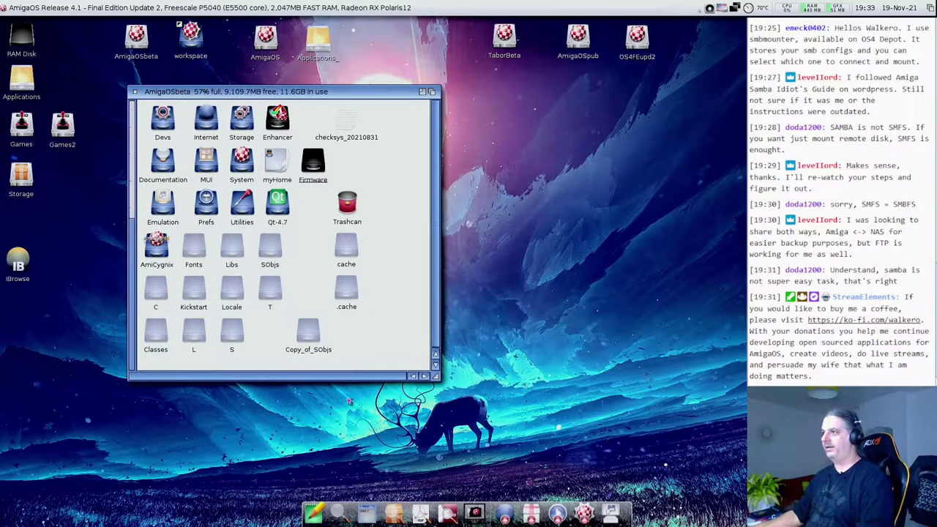
# - Open Storage, close the AmigaOSbeta window, enlarge Storage, and open its DOSDrivers drawer
pyautogui.doubleClick(244, 121)
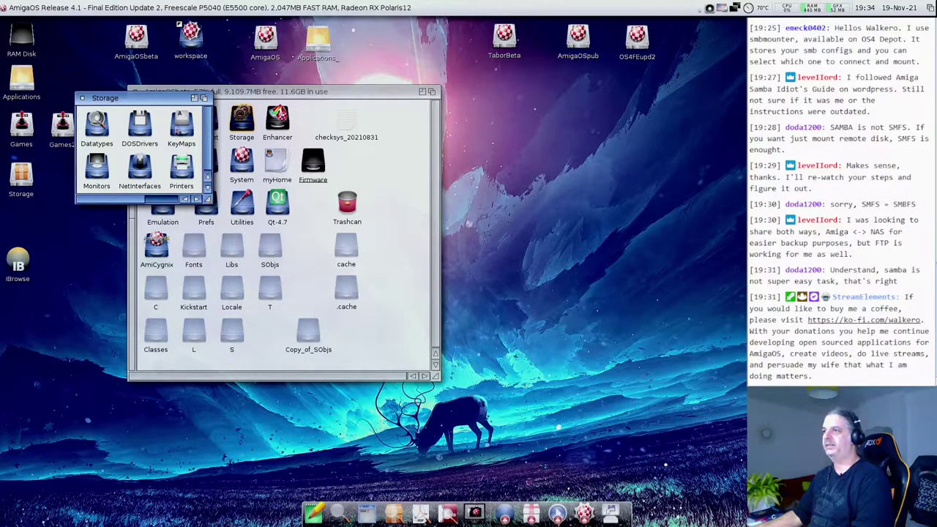
pyautogui.moveTo(173, 90); pyautogui.dragTo(255, 71)
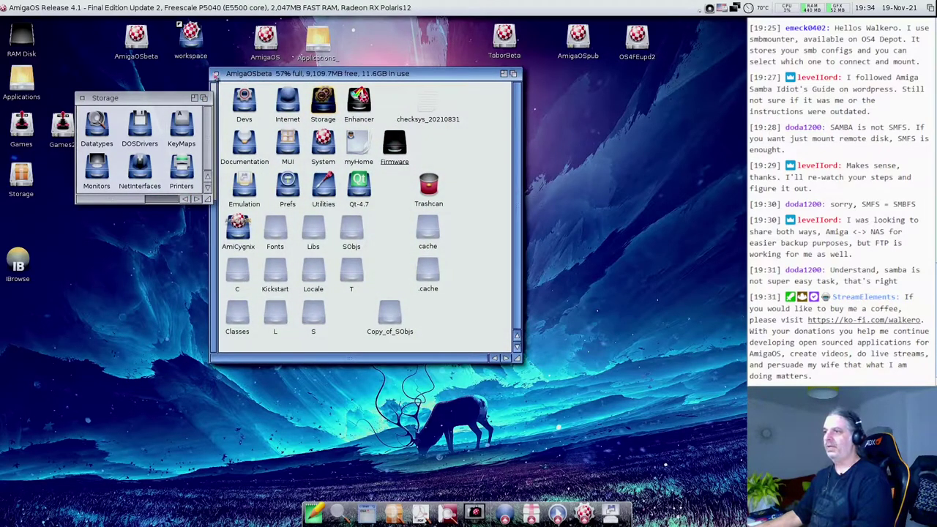
pyautogui.click(217, 74)
pyautogui.moveTo(208, 199); pyautogui.dragTo(293, 202)
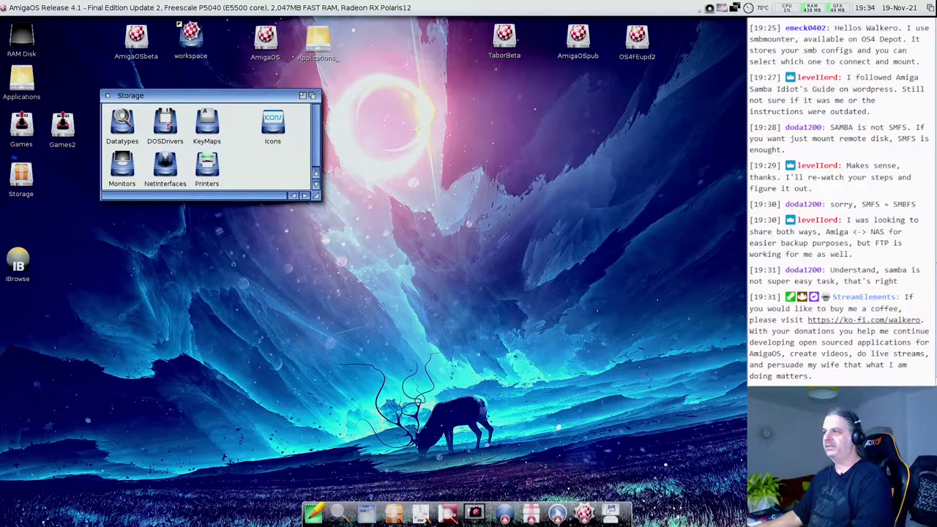
pyautogui.doubleClick(167, 124)
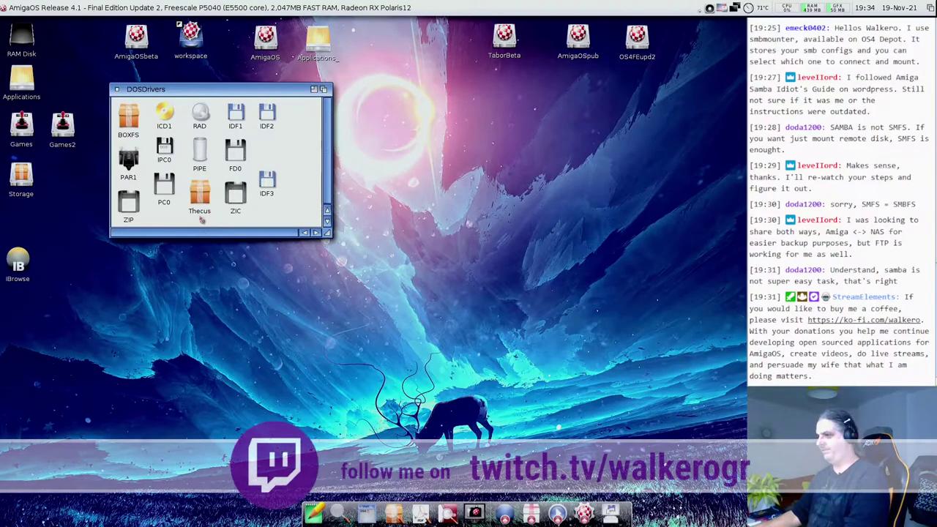
pyautogui.click(199, 192)
pyautogui.press('super+i')
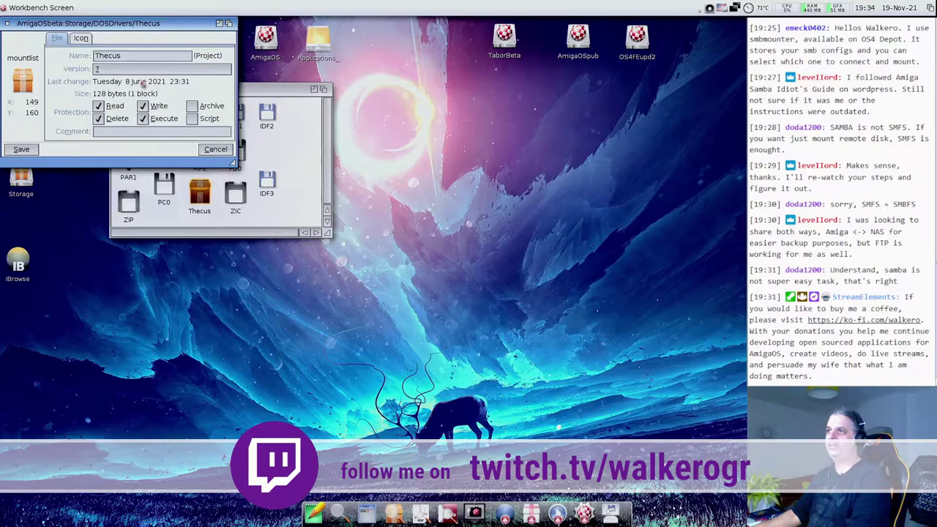
pyautogui.click(81, 38)
pyautogui.doubleClick(107, 61)
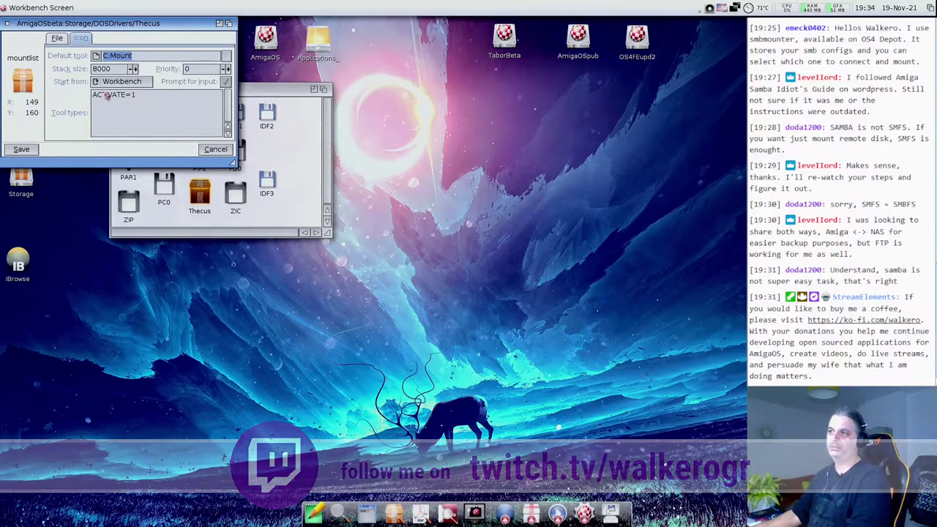
pyautogui.moveTo(105, 94); pyautogui.dragTo(159, 101)
pyautogui.click(211, 151)
pyautogui.moveTo(199, 194); pyautogui.dragTo(262, 403)
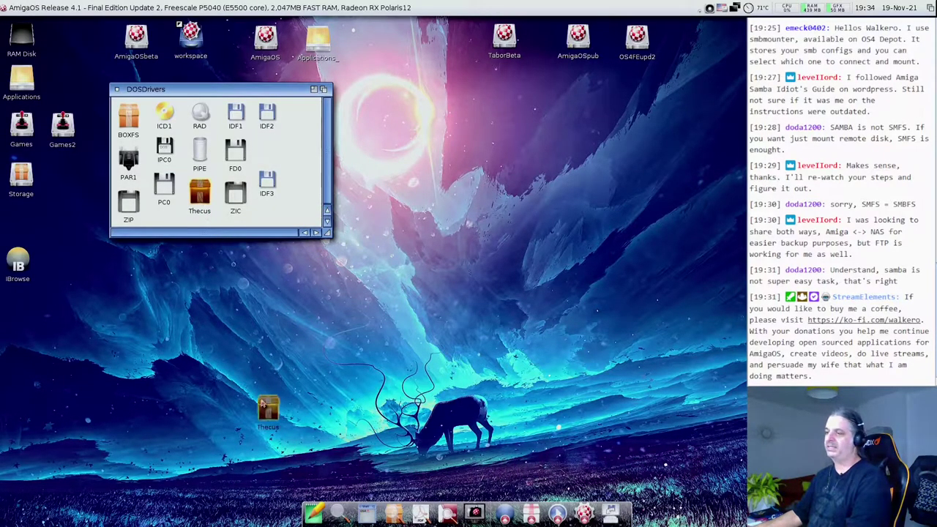
pyautogui.doubleClick(266, 407)
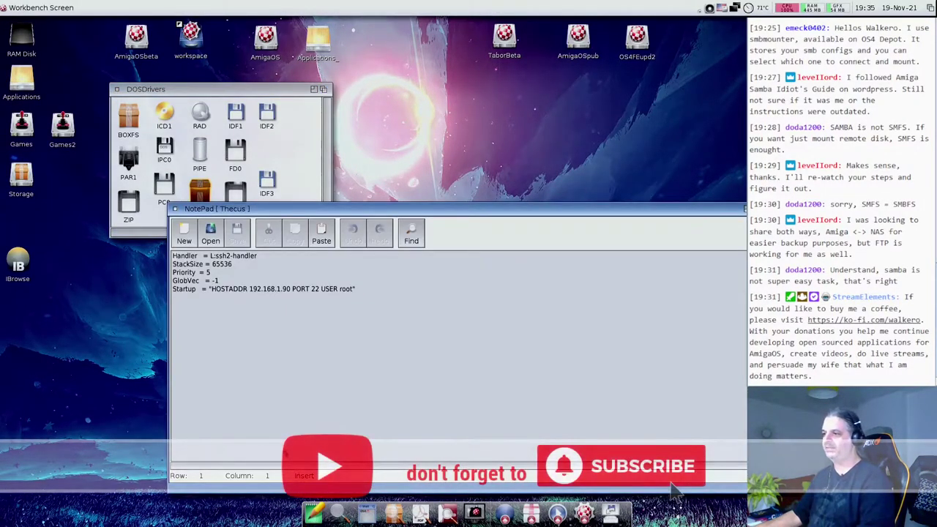
pyautogui.moveTo(180, 258); pyautogui.dragTo(287, 260)
pyautogui.click(287, 265)
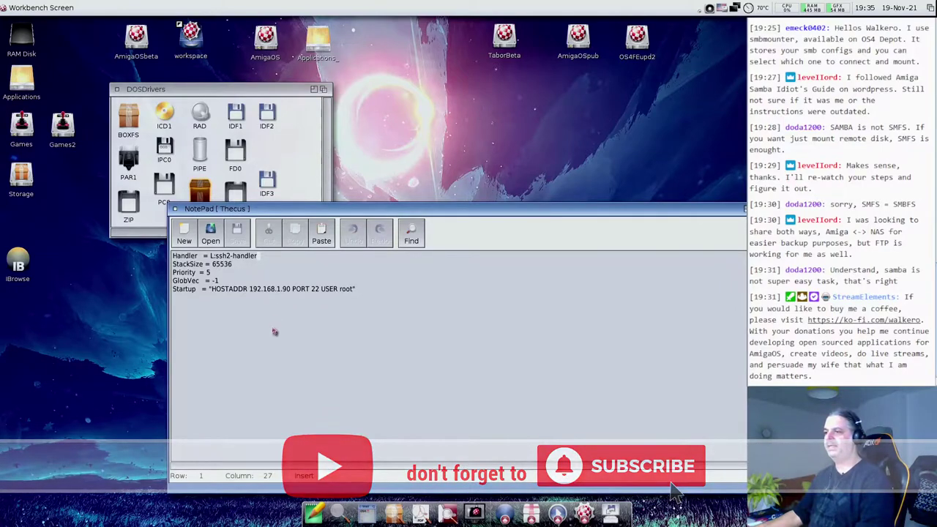
pyautogui.moveTo(173, 264); pyautogui.dragTo(284, 278)
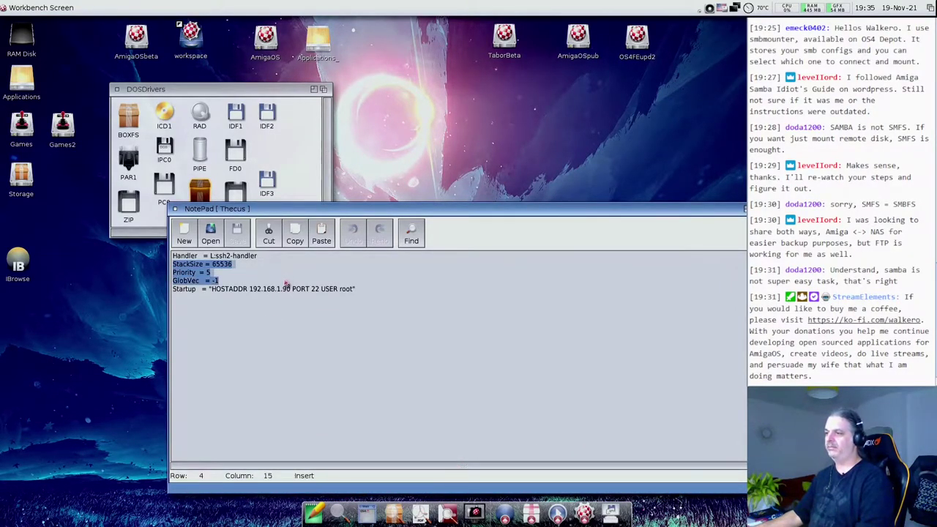
pyautogui.click(227, 297)
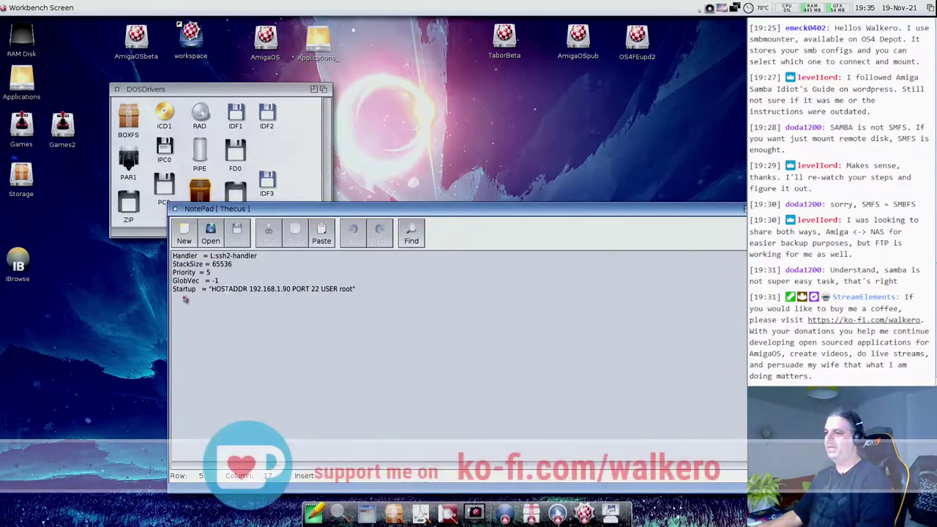
pyautogui.moveTo(176, 293); pyautogui.dragTo(215, 294)
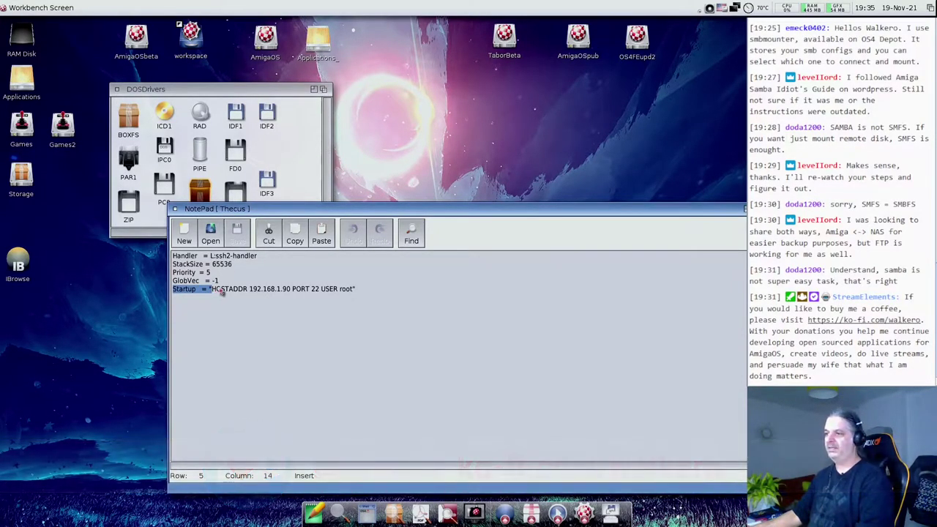
pyautogui.doubleClick(222, 290)
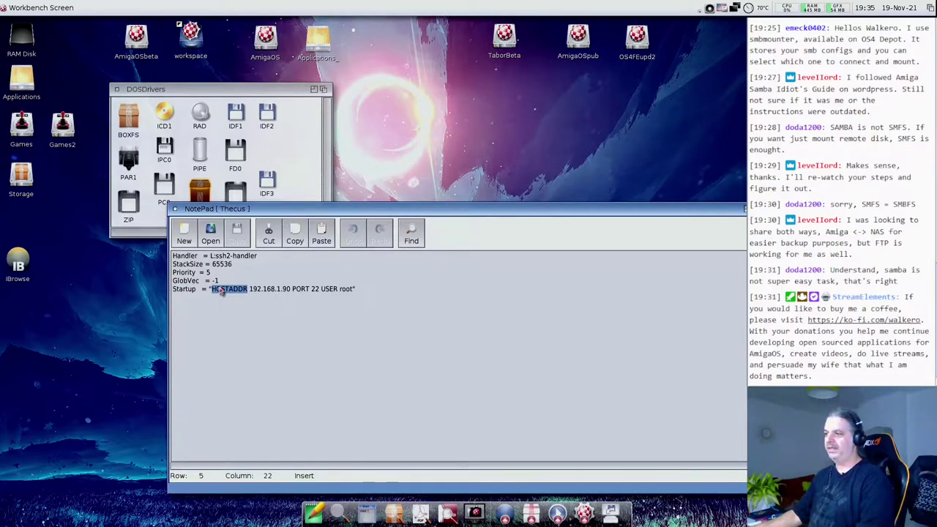
pyautogui.moveTo(252, 291); pyautogui.dragTo(298, 294)
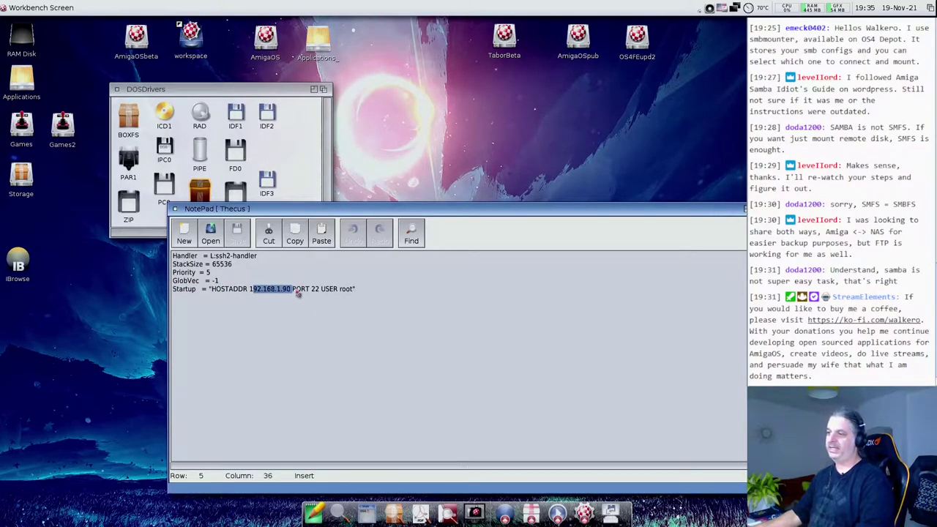
pyautogui.doubleClick(230, 292)
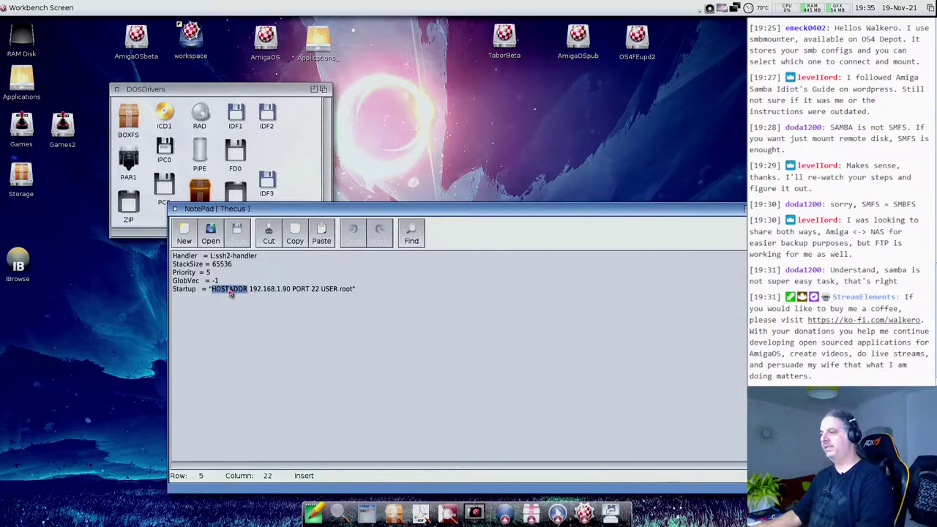
pyautogui.moveTo(252, 295); pyautogui.dragTo(308, 293)
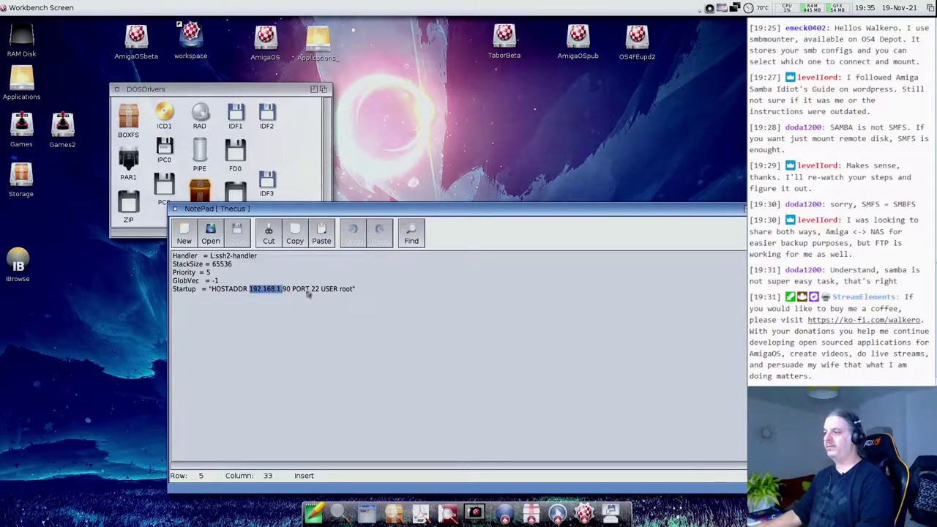
pyautogui.click(306, 293)
pyautogui.doubleClick(314, 290)
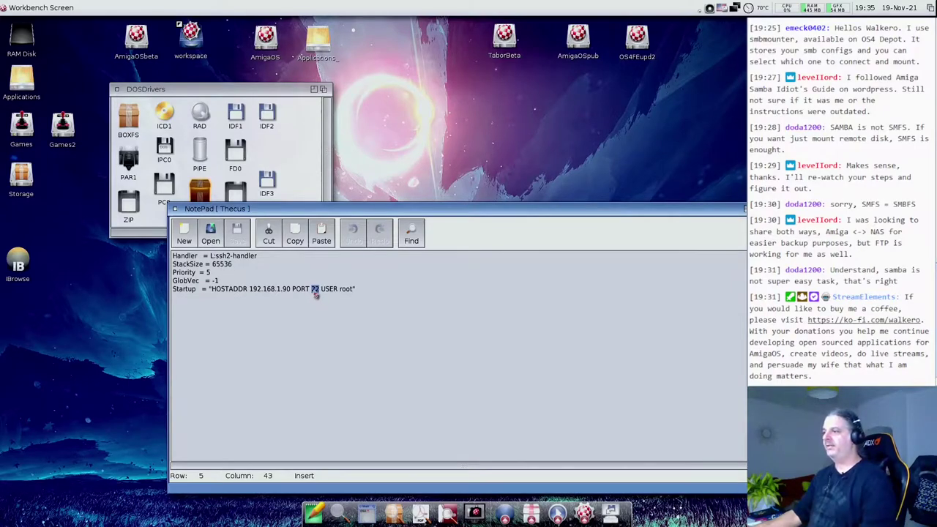
pyautogui.moveTo(321, 290); pyautogui.dragTo(350, 290)
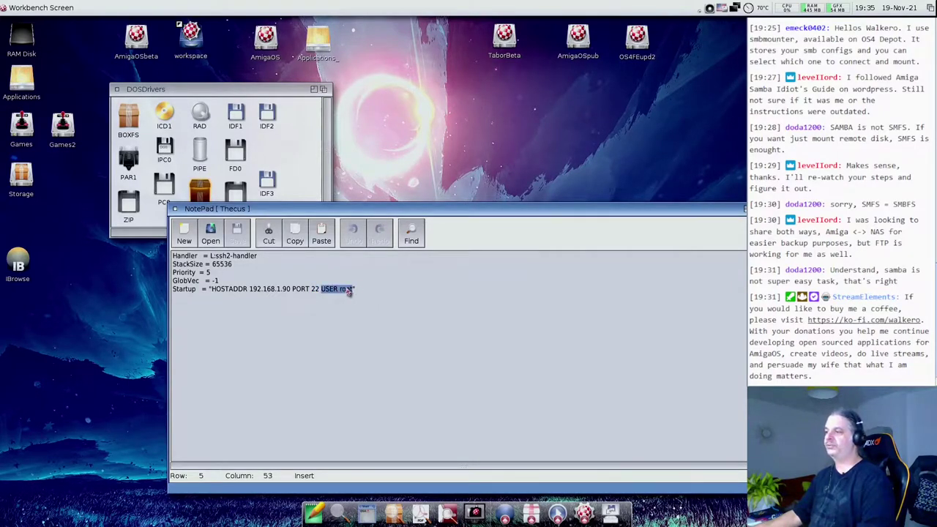
pyautogui.click(347, 350)
# - Search only AmigaOSbeta's Documentation folder for ssh2 files
pyautogui.doubleClick(130, 44)
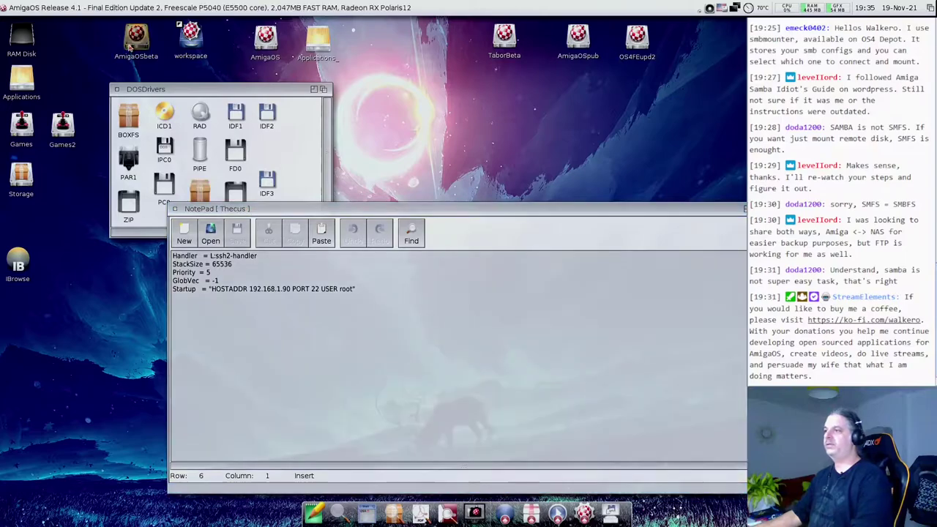
pyautogui.doubleClick(243, 142)
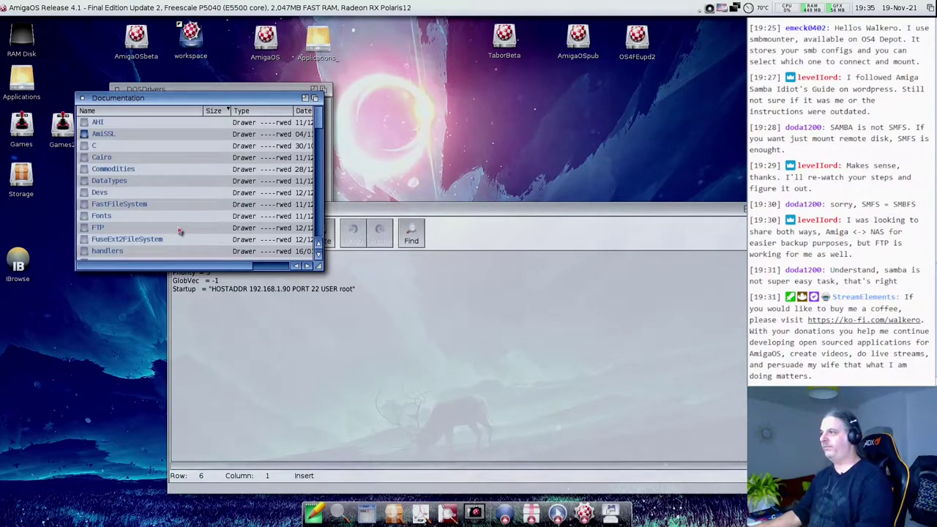
pyautogui.press('super+f')
pyautogui.write('ssh3')
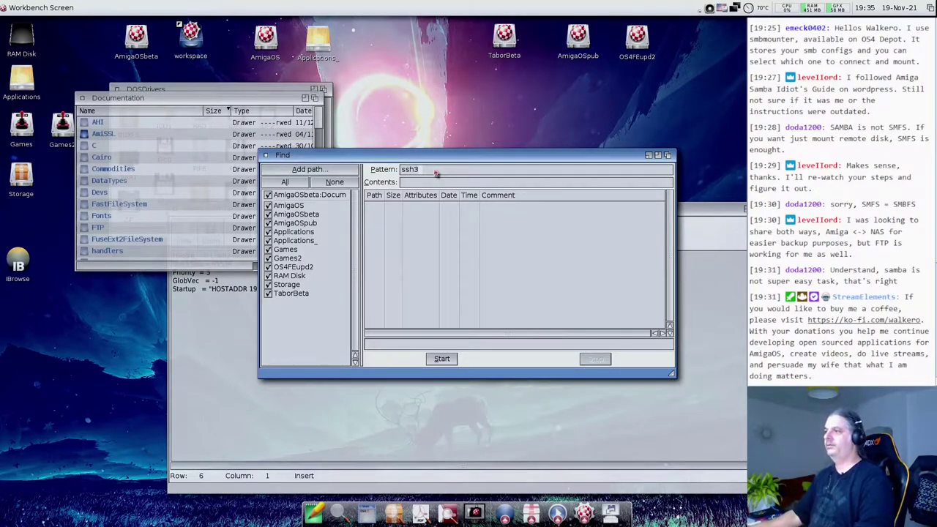
pyautogui.click(333, 182)
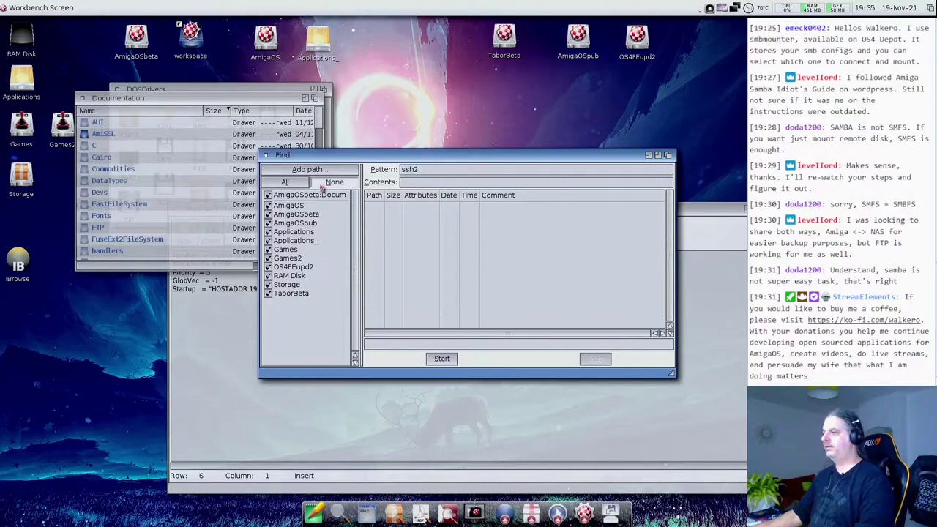
pyautogui.click(442, 359)
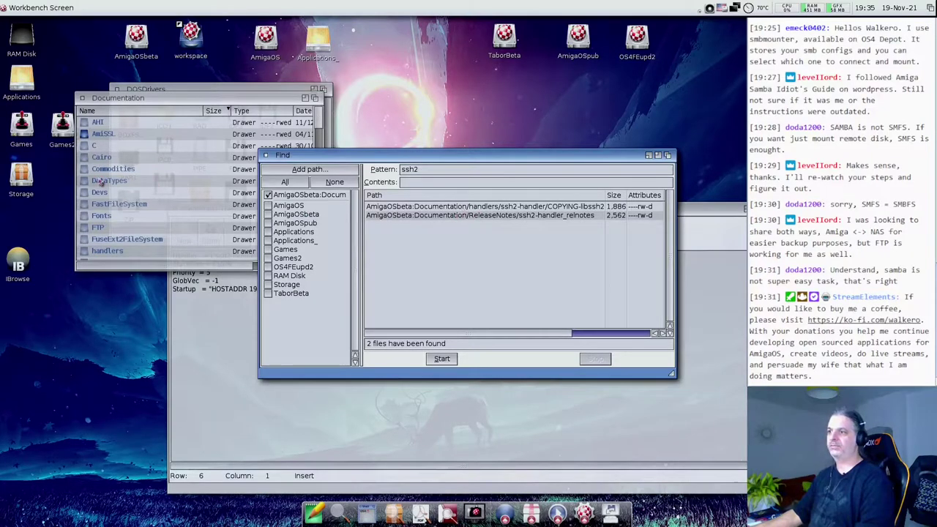
# - Open Documentation/handlers/ssh2-handler as a detailed list and open its README
pyautogui.click(106, 270)
pyautogui.doubleClick(107, 251)
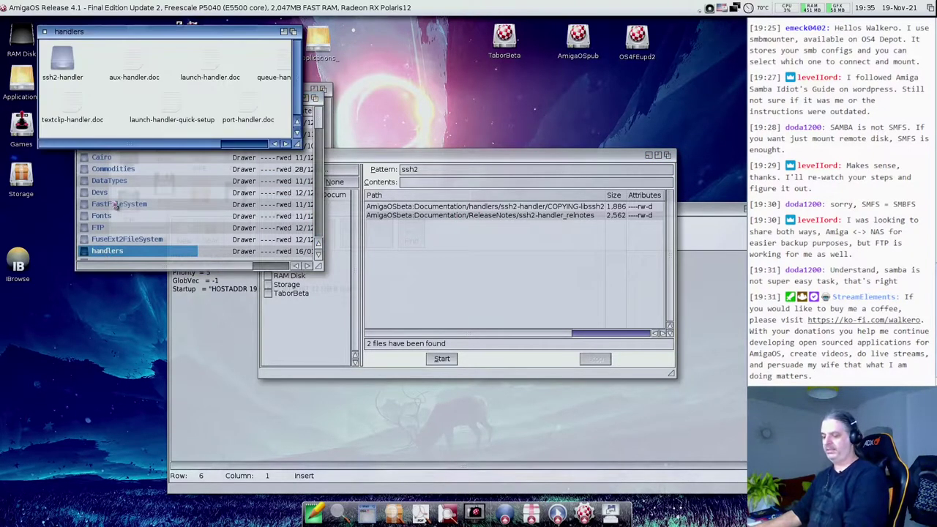
pyautogui.press('super+2')
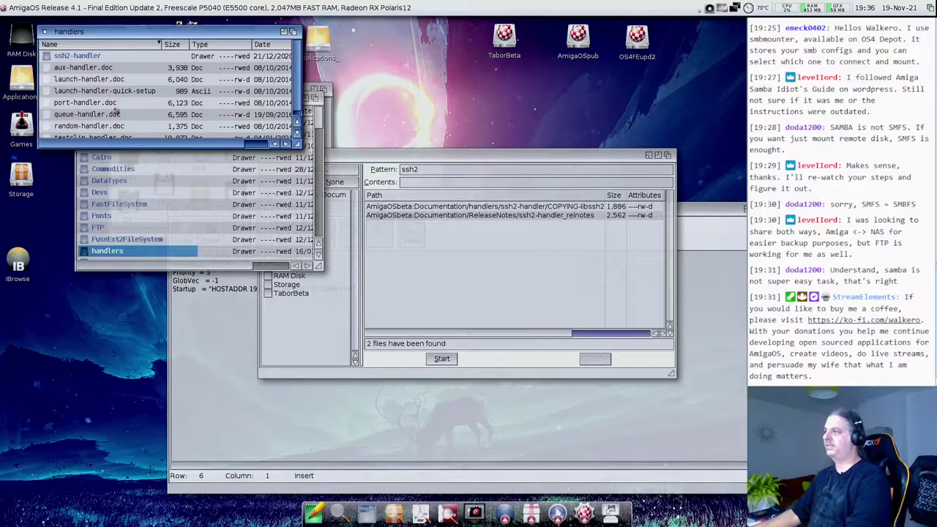
pyautogui.doubleClick(87, 57)
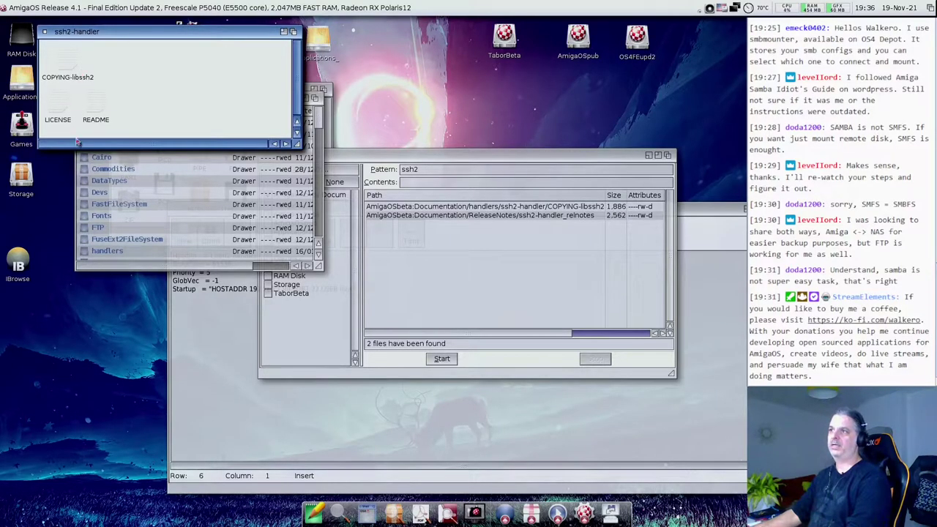
pyautogui.doubleClick(97, 103)
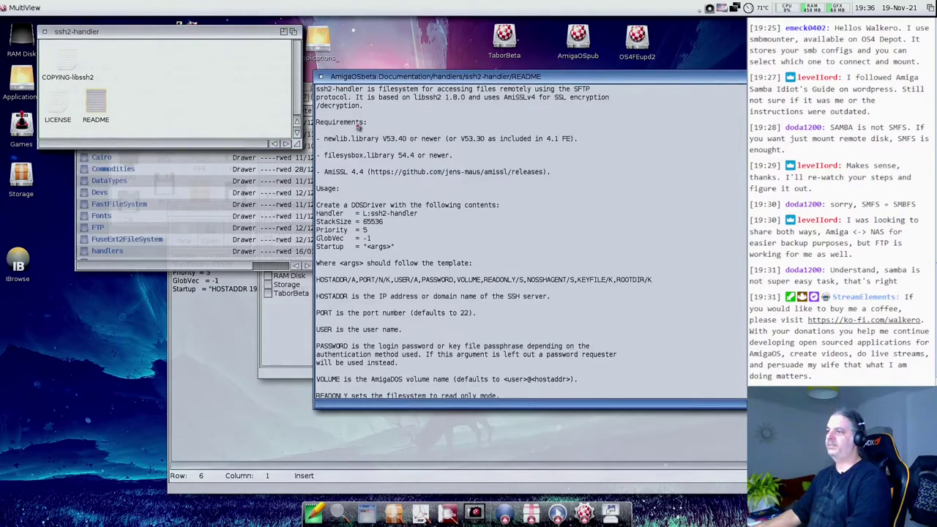
# - Mark the README's Startup template and example DOSDriver lines, comparing them with the Thecus file
pyautogui.moveTo(363, 72); pyautogui.dragTo(96, 38)
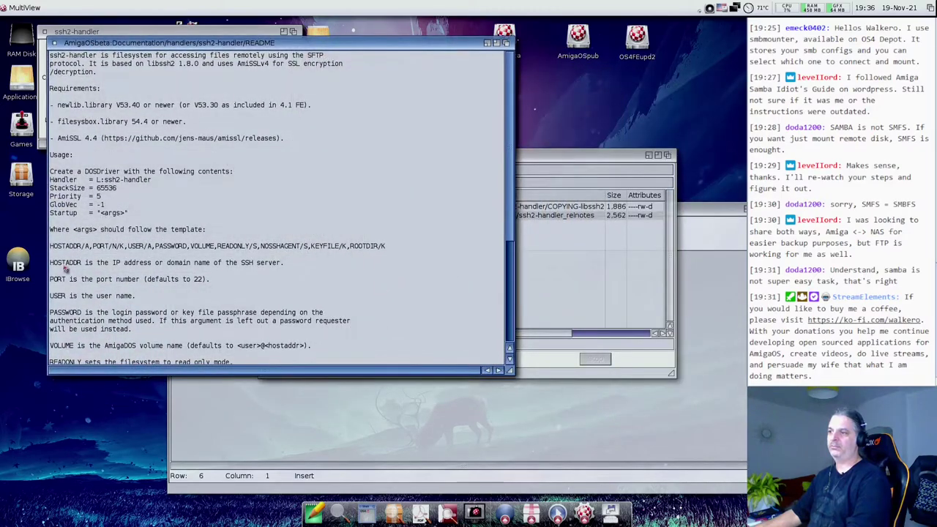
pyautogui.moveTo(53, 246); pyautogui.dragTo(398, 251)
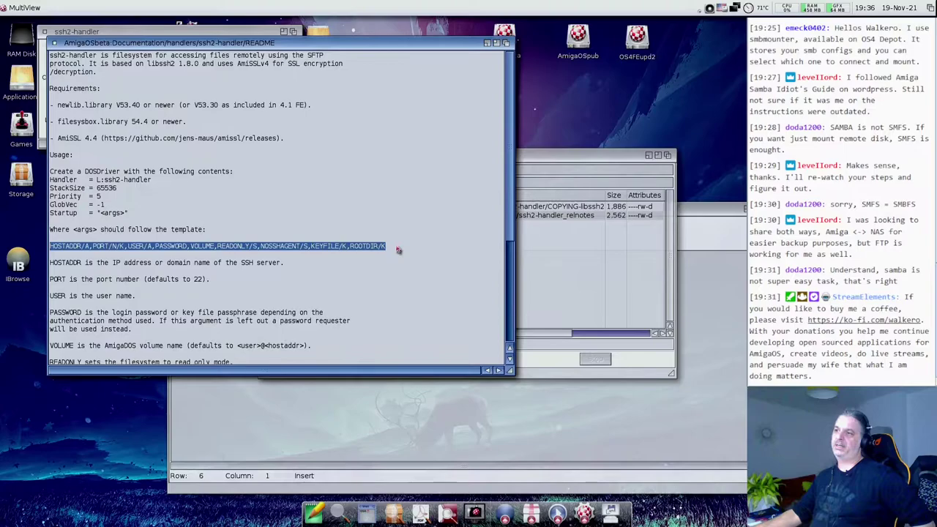
pyautogui.moveTo(53, 171); pyautogui.dragTo(37, 183)
pyautogui.click(334, 469)
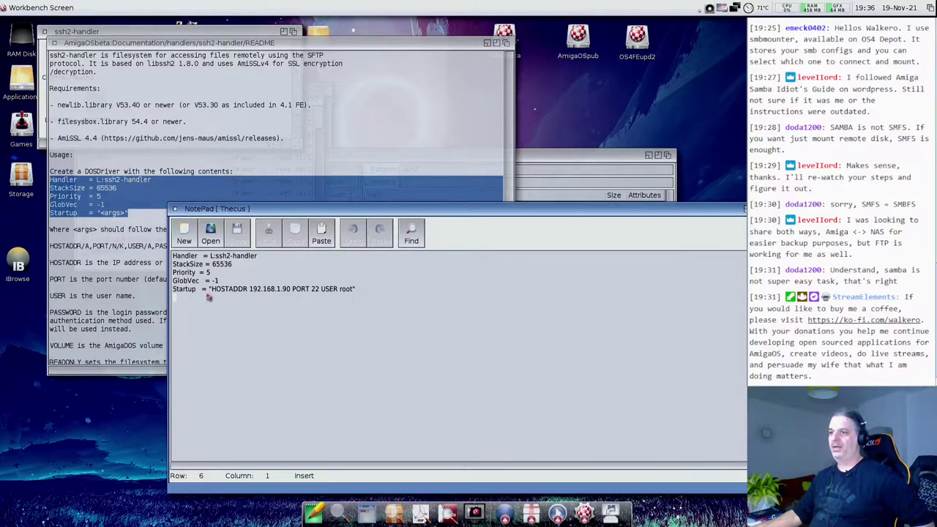
pyautogui.click(118, 292)
pyautogui.scroll(-2, 103, 278)
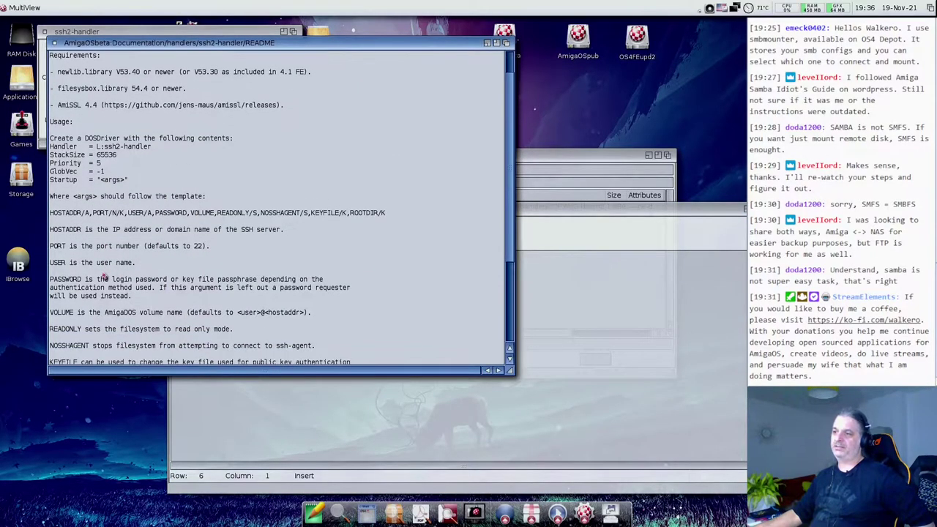
pyautogui.moveTo(59, 280); pyautogui.dragTo(75, 282)
pyautogui.scroll(-6, 79, 282)
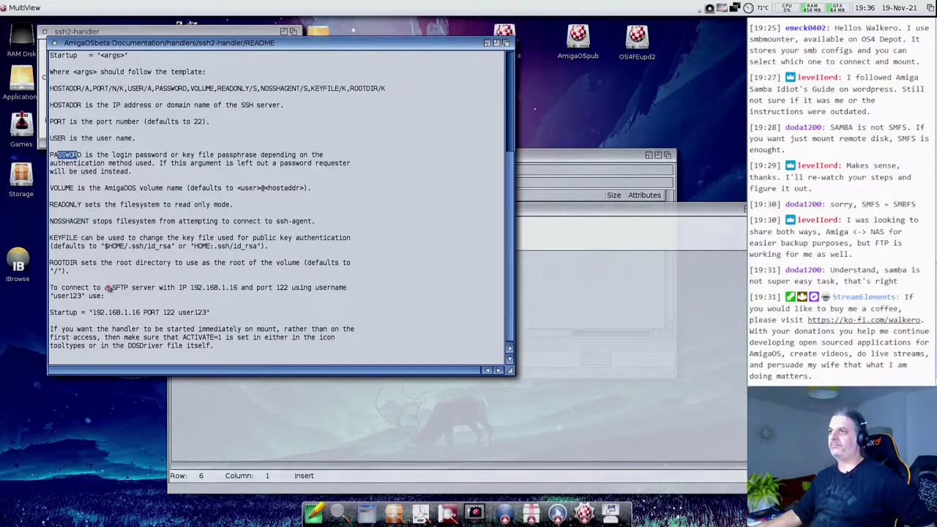
# - Close the README, ssh2-handler, handlers and Documentation windows and the search window
pyautogui.click(54, 43)
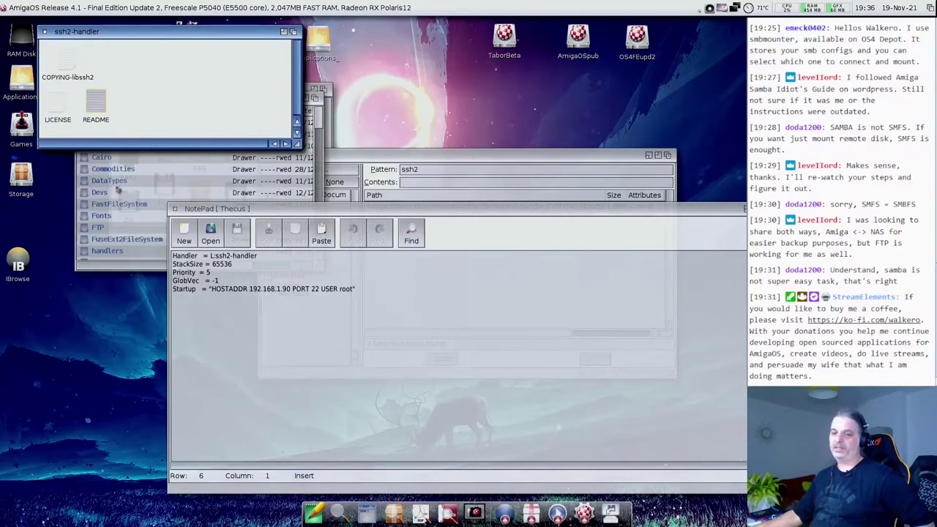
pyautogui.click(284, 293)
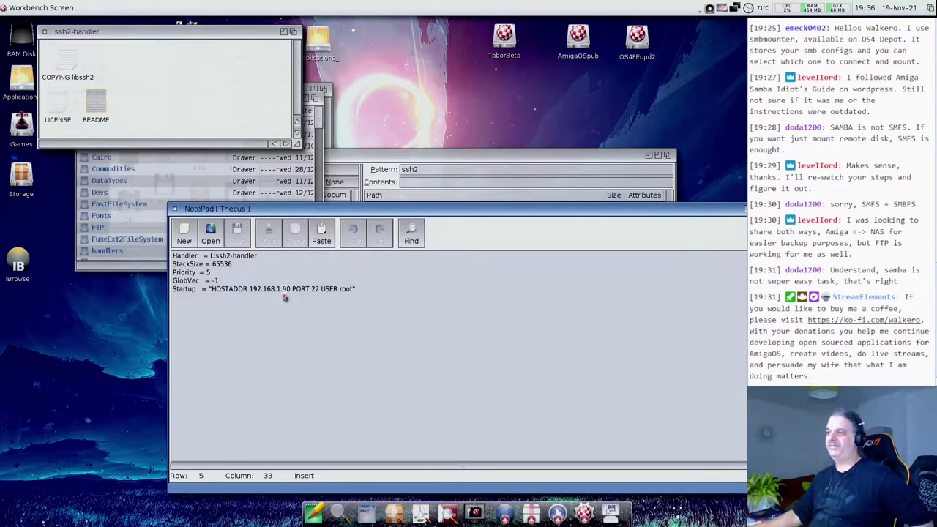
pyautogui.click(44, 32)
pyautogui.click(44, 31)
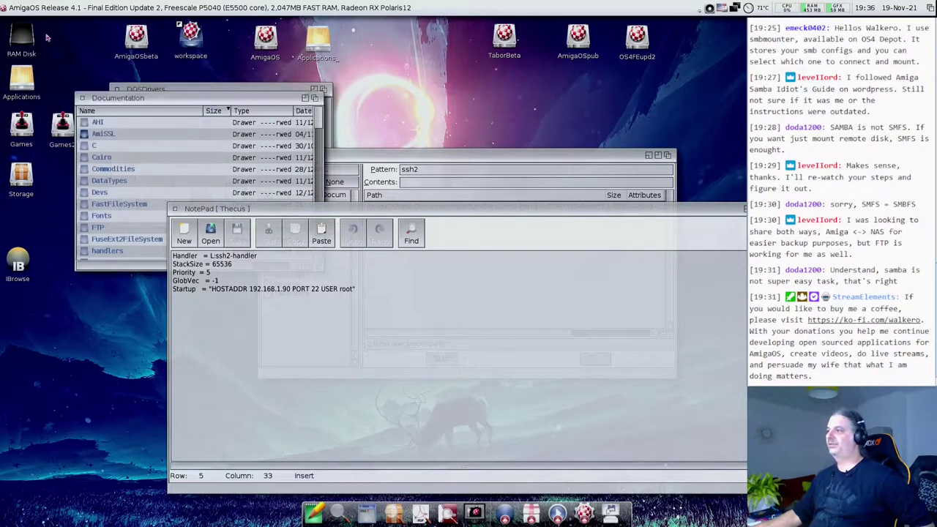
pyautogui.click(75, 121)
pyautogui.click(82, 98)
pyautogui.click(266, 156)
pyautogui.click(278, 314)
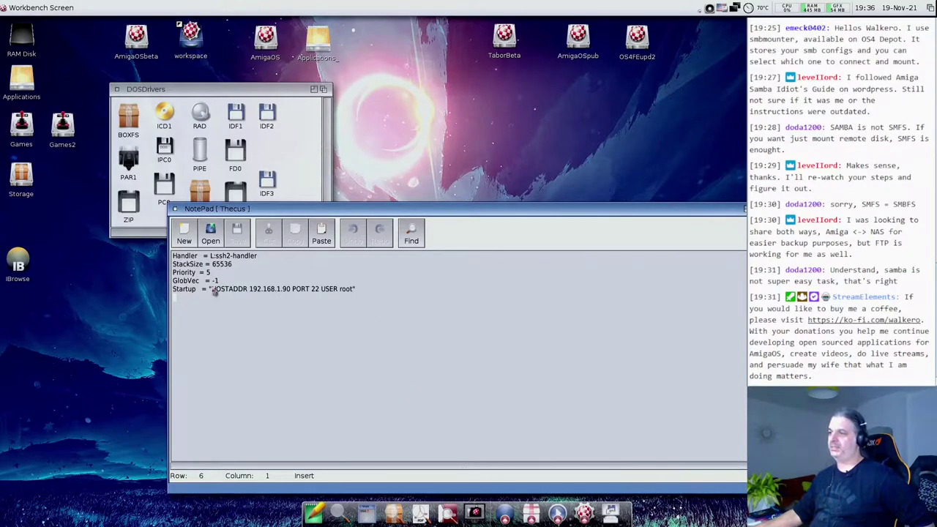
pyautogui.click(176, 210)
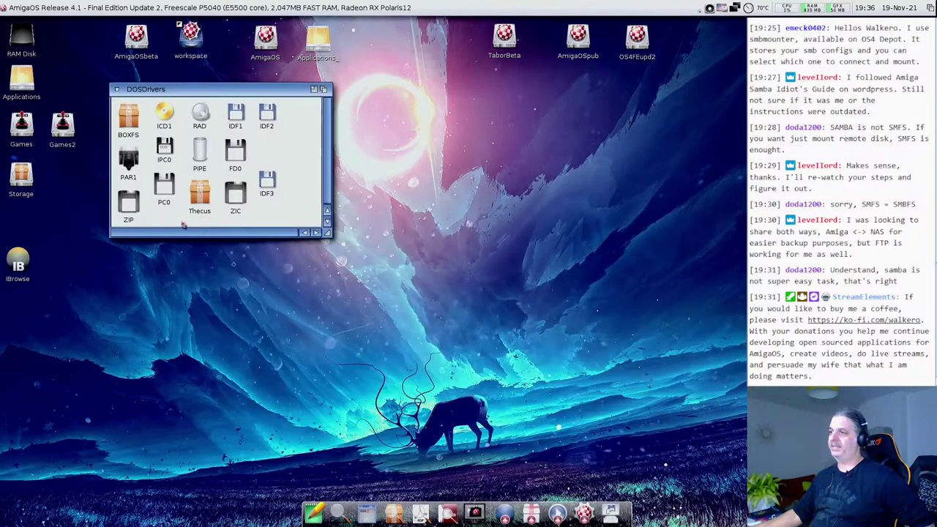
pyautogui.doubleClick(199, 196)
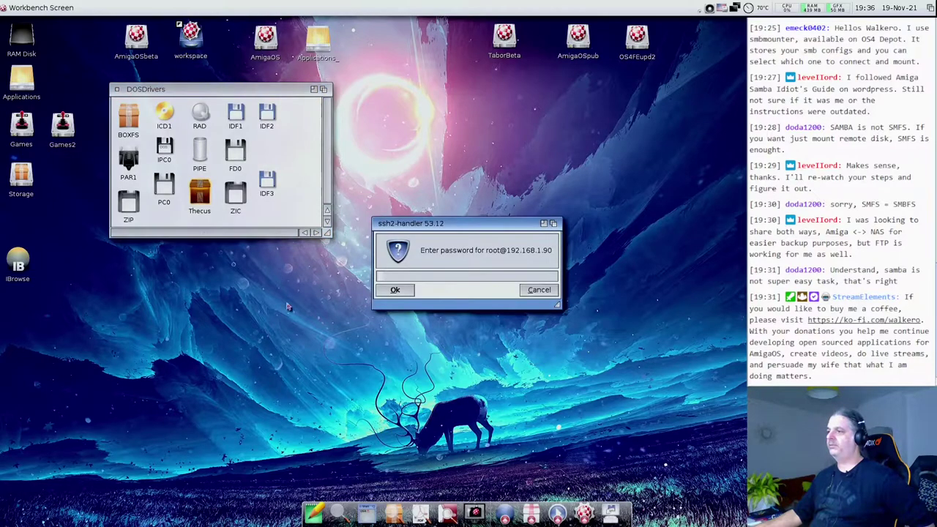
pyautogui.moveTo(425, 224); pyautogui.dragTo(279, 208)
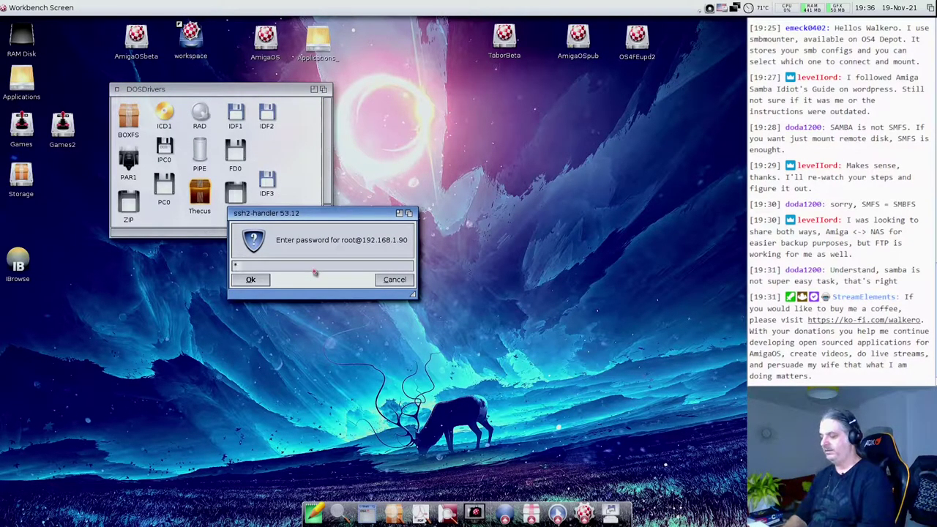
pyautogui.press('Return')
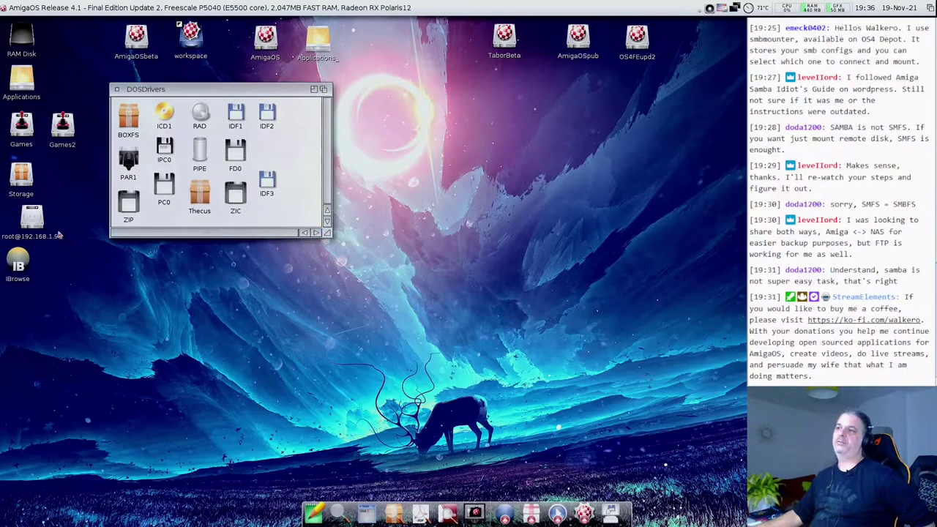
pyautogui.doubleClick(36, 224)
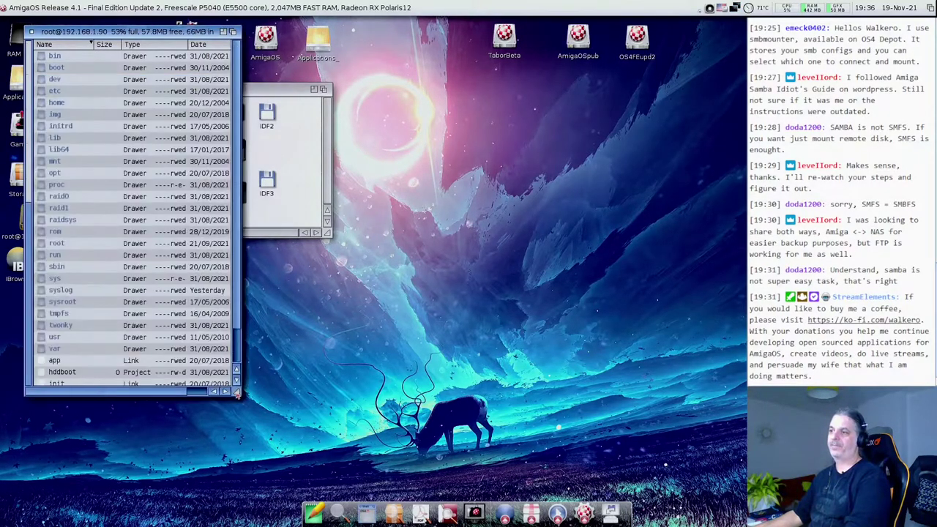
# - Move the NAS window aside and open the raid0 and data folders in list view
pyautogui.moveTo(112, 31); pyautogui.dragTo(264, 56)
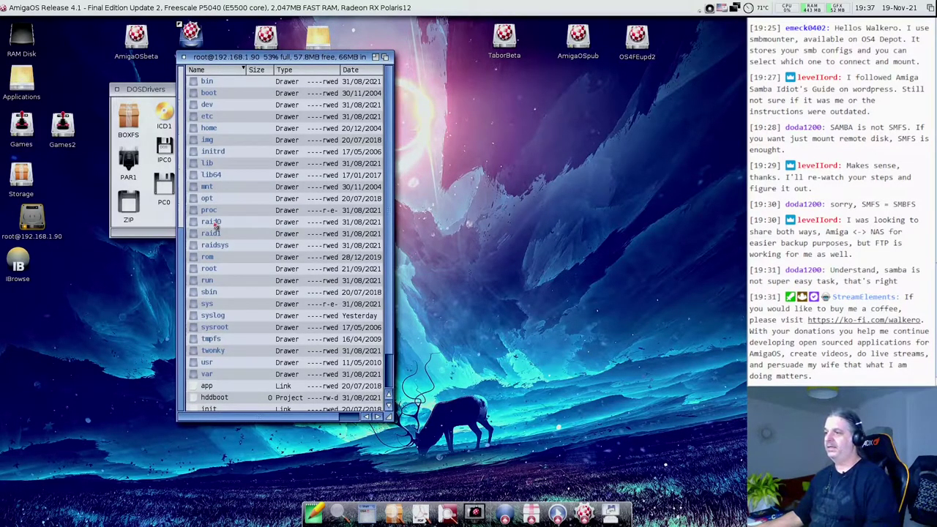
pyautogui.doubleClick(212, 222)
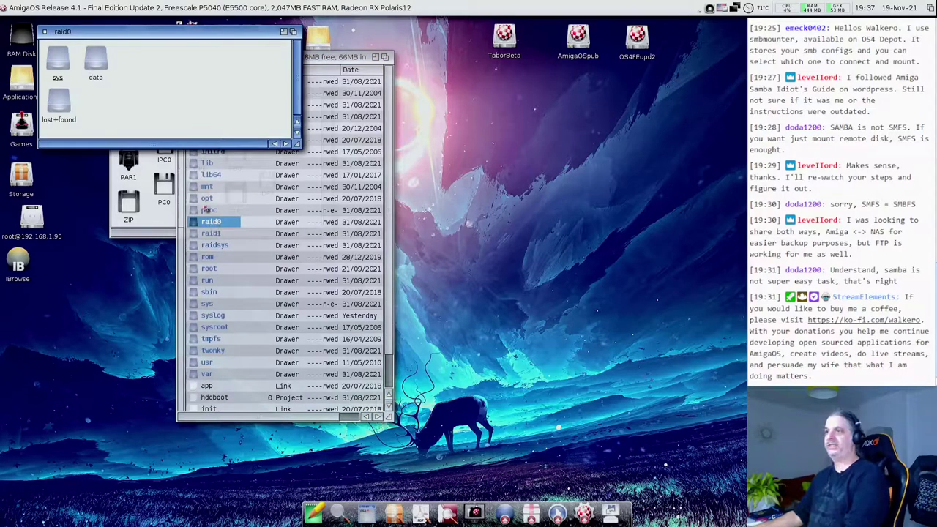
pyautogui.press('super+2')
pyautogui.doubleClick(63, 56)
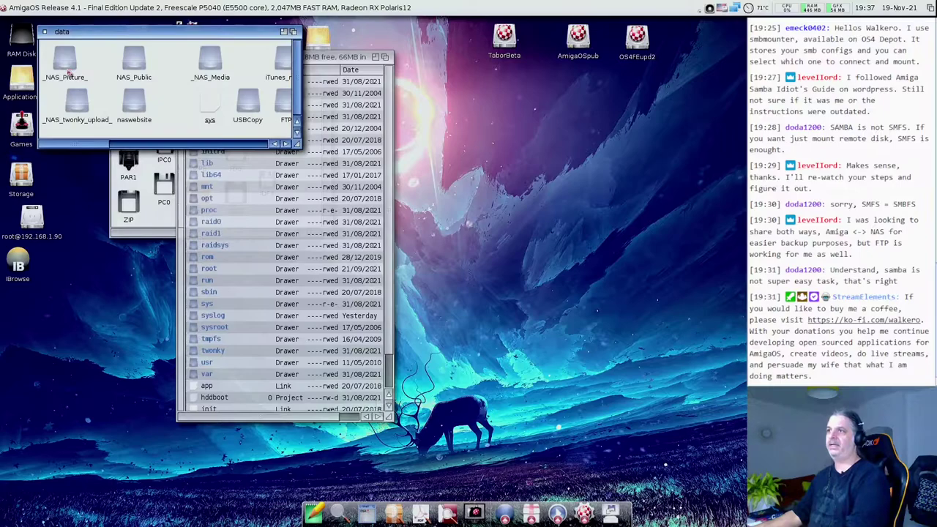
pyautogui.press('super+2')
pyautogui.scroll(-5, 140, 108)
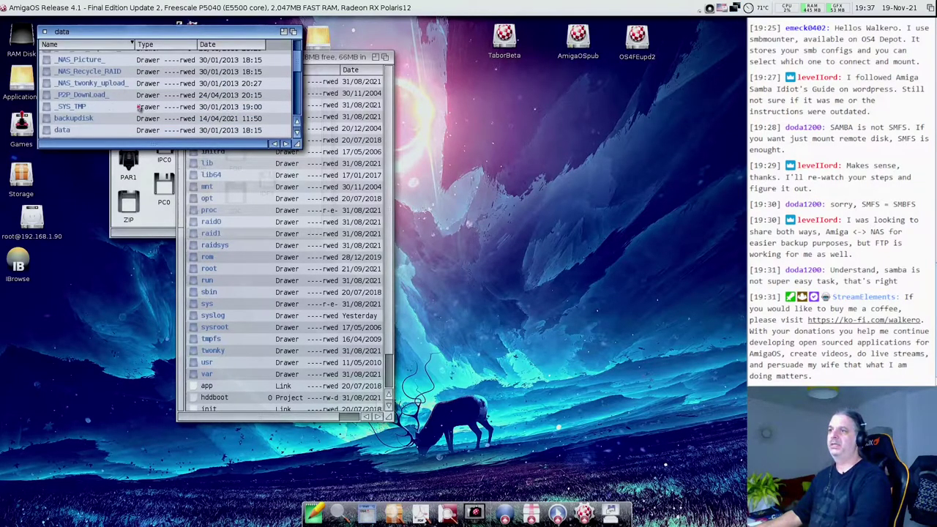
pyautogui.scroll(-1, 136, 110)
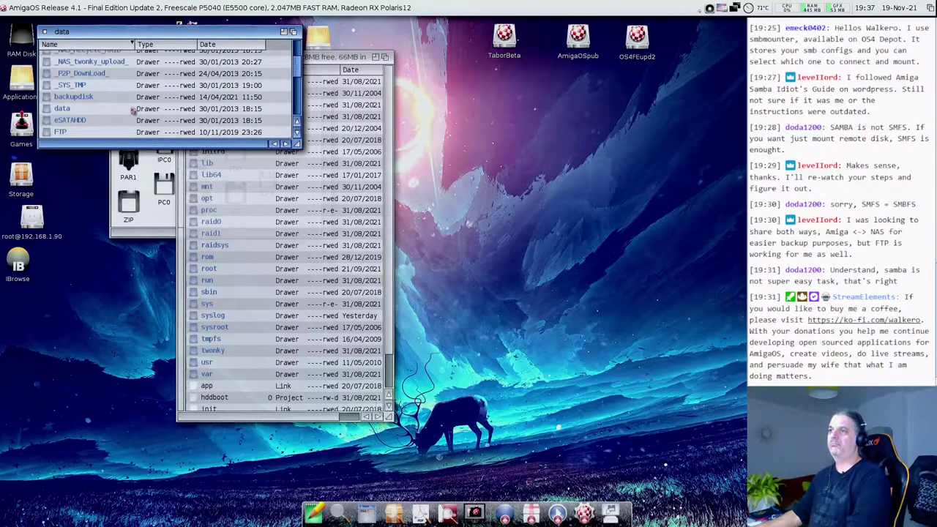
# - Open backupdisk, _cleanup and _amiga as lists, scrolling right to see all entries
pyautogui.doubleClick(75, 97)
pyautogui.press('super+2')
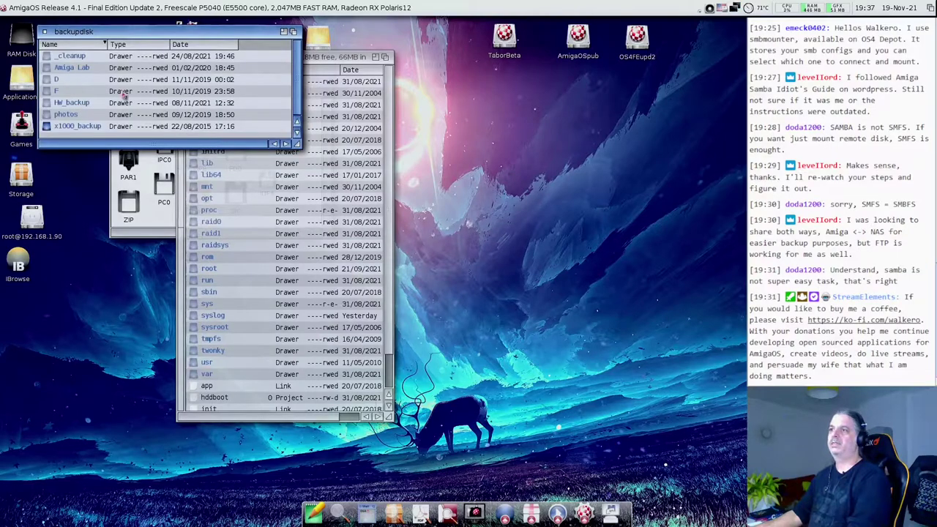
pyautogui.doubleClick(65, 72)
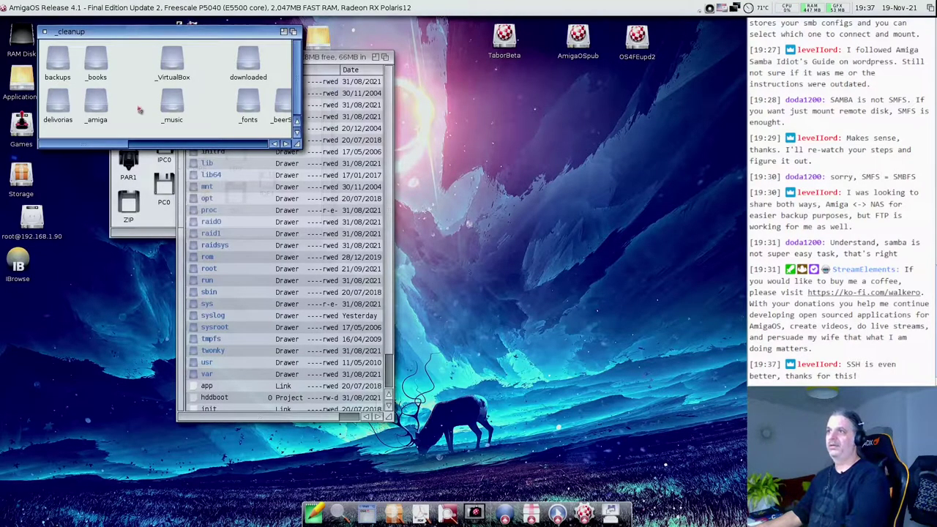
pyautogui.press('super+2')
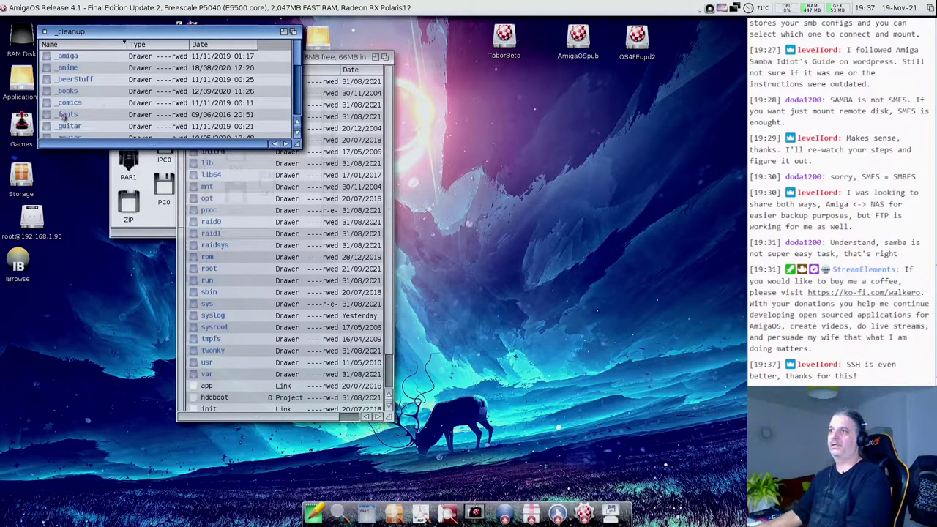
pyautogui.doubleClick(67, 56)
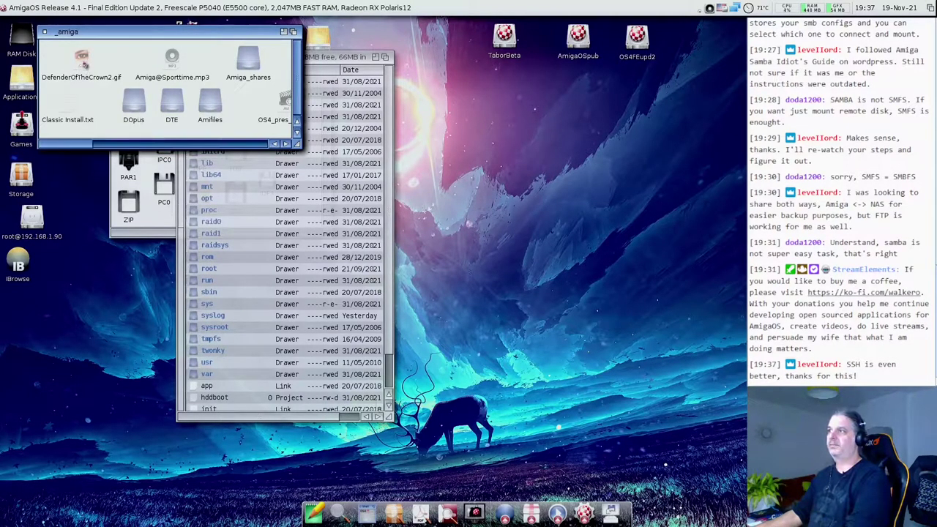
pyautogui.moveTo(72, 143); pyautogui.dragTo(106, 146)
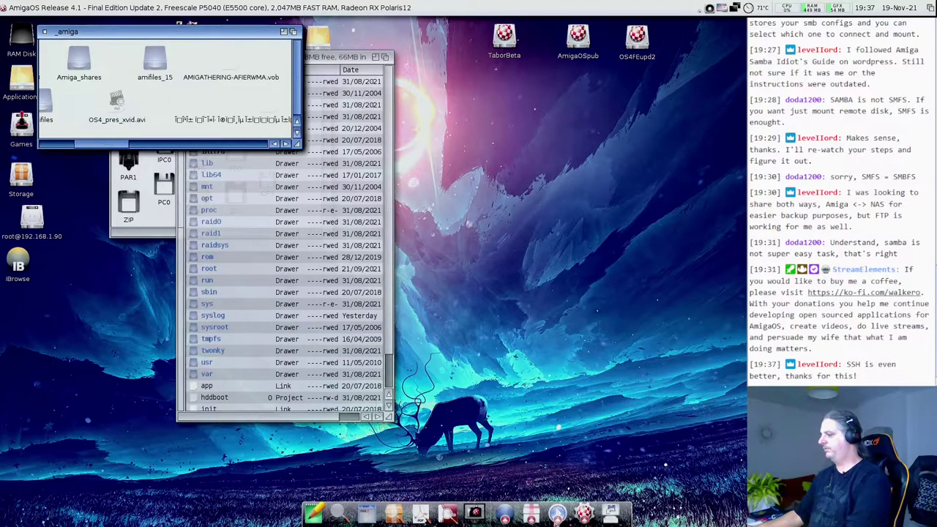
# - Play OS4_pres_xvid.avi in Emotion, lower the volume to 68%, then close the player
pyautogui.click(557, 514)
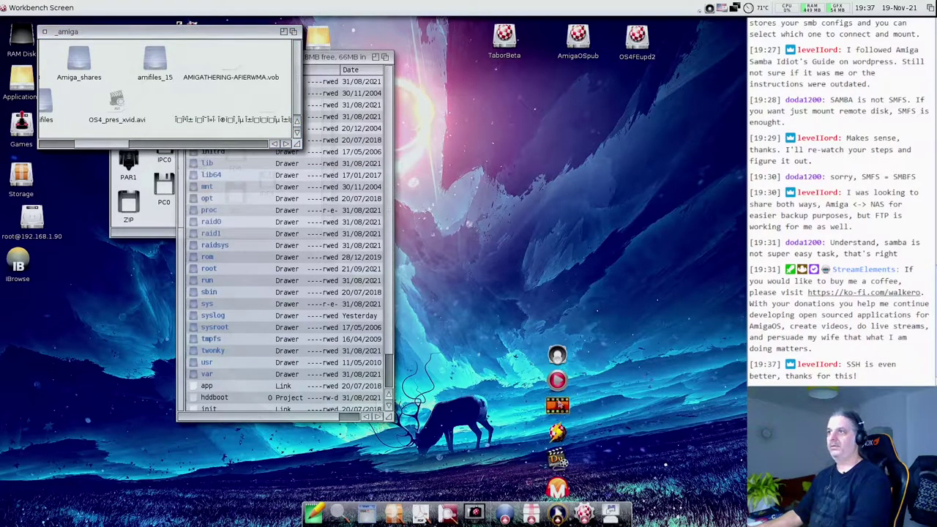
pyautogui.click(557, 405)
pyautogui.moveTo(117, 101); pyautogui.dragTo(130, 293)
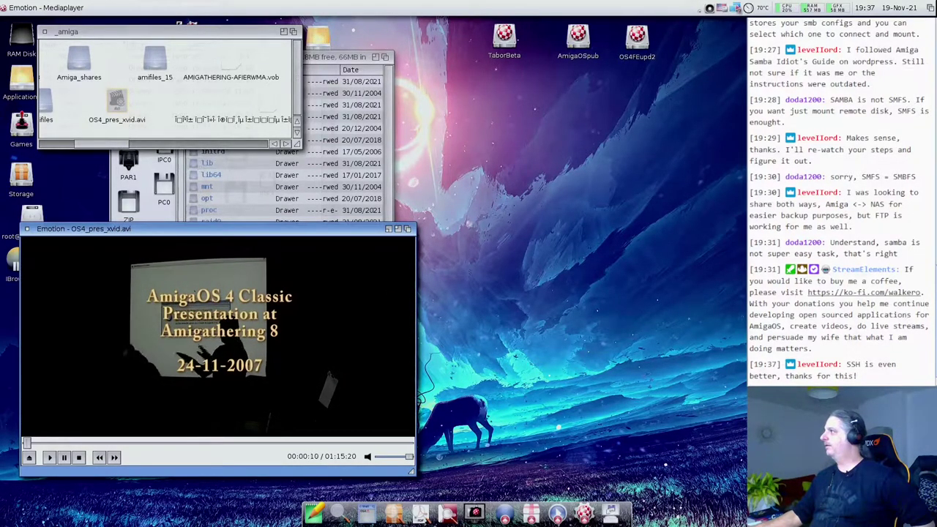
pyautogui.click(710, 8)
pyautogui.moveTo(712, 48); pyautogui.dragTo(710, 63)
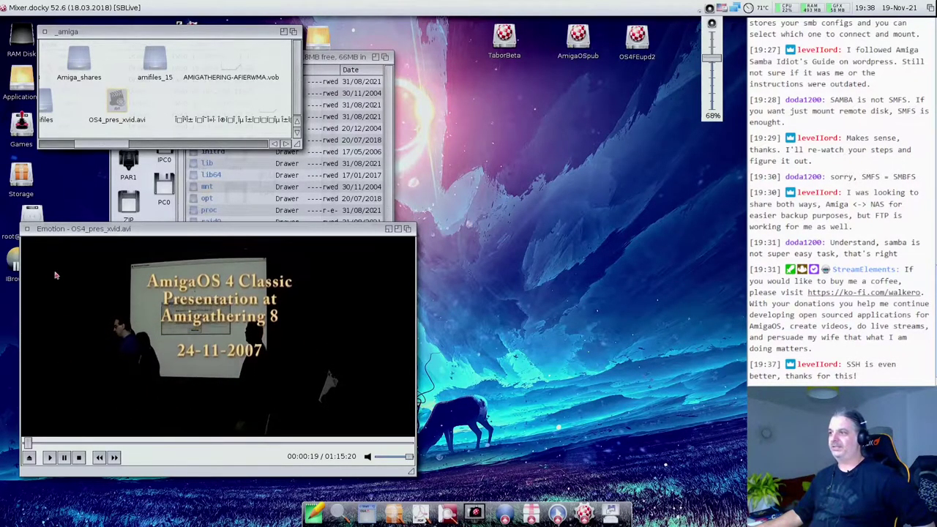
pyautogui.click(27, 229)
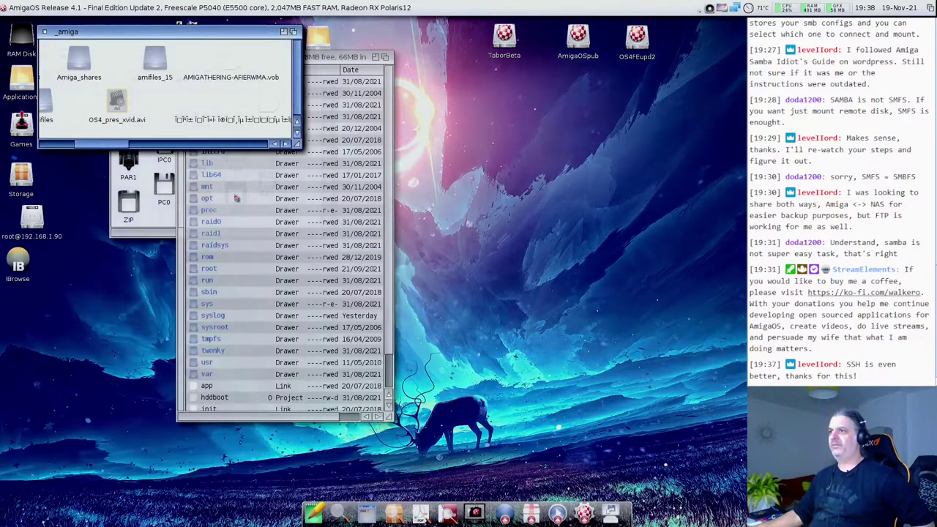
# - View DefenderOfTheCrown2.gif enlarged in MultiView, then open and close Classic Install.txt
pyautogui.moveTo(107, 145); pyautogui.dragTo(51, 147)
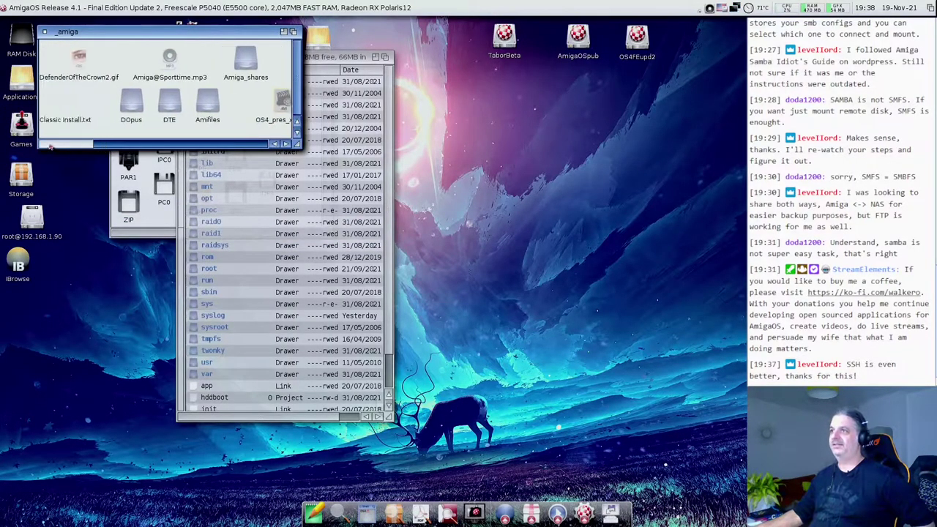
pyautogui.doubleClick(80, 65)
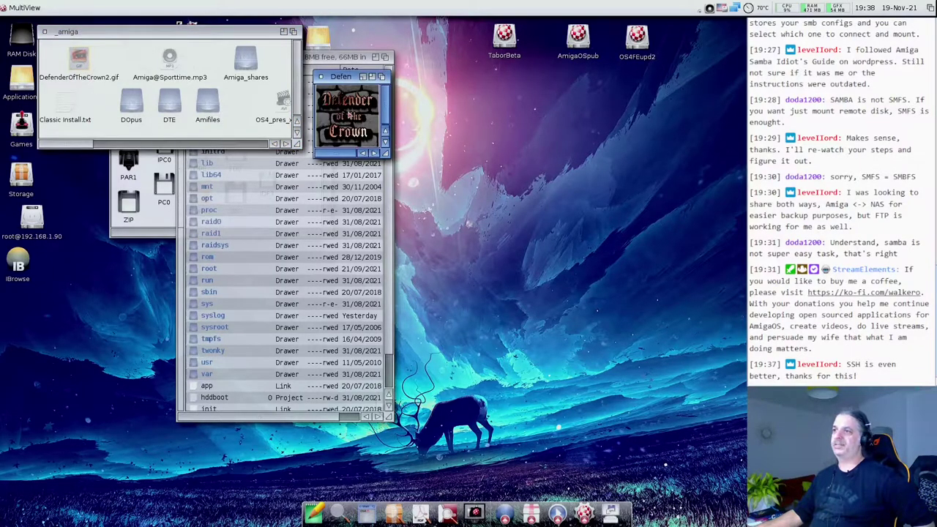
pyautogui.moveTo(346, 78); pyautogui.dragTo(130, 85)
pyautogui.moveTo(179, 163); pyautogui.dragTo(255, 204)
pyautogui.click(110, 85)
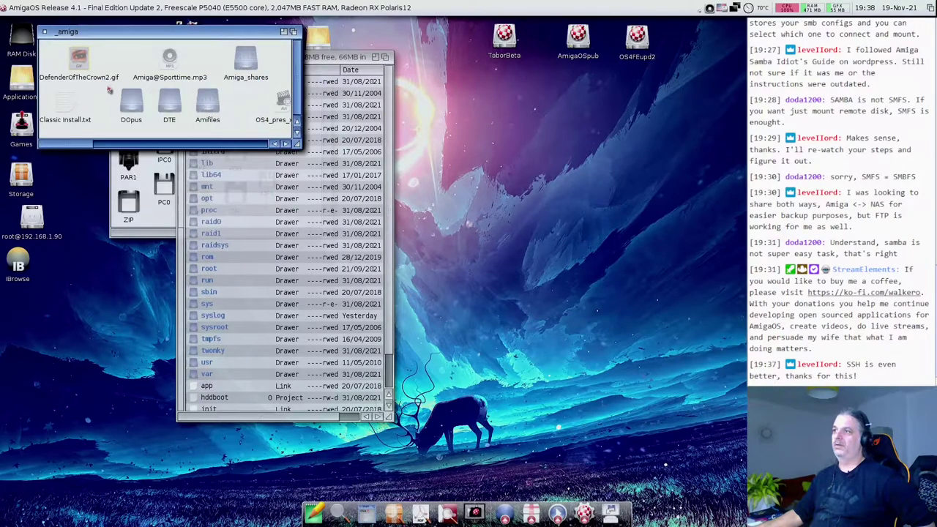
pyautogui.doubleClick(63, 105)
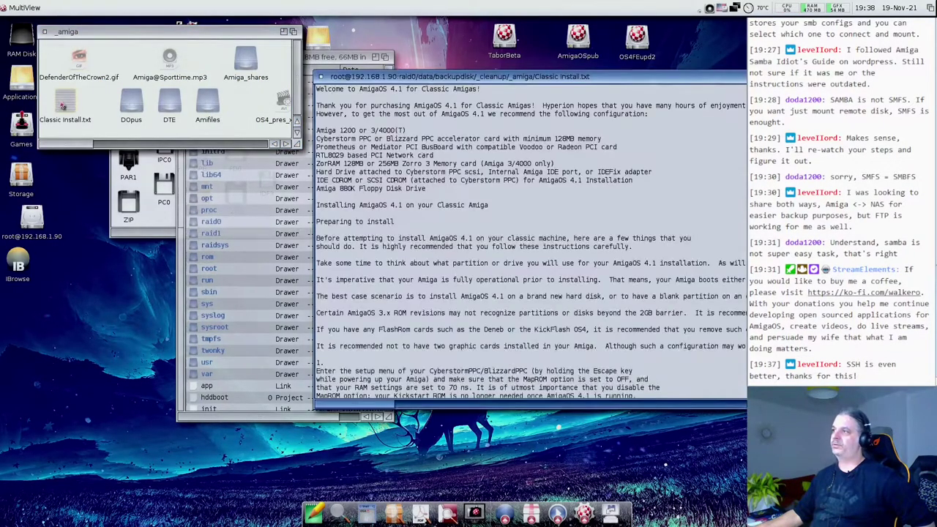
pyautogui.click(322, 83)
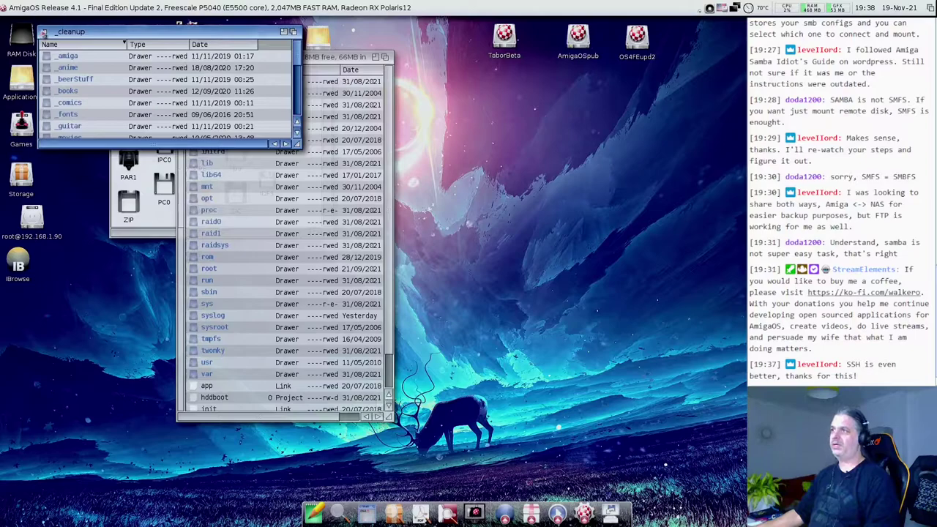
# - Close the NAS drawers and open Applications > Internet > SSHTerm beside DOSDrivers
pyautogui.click(45, 32)
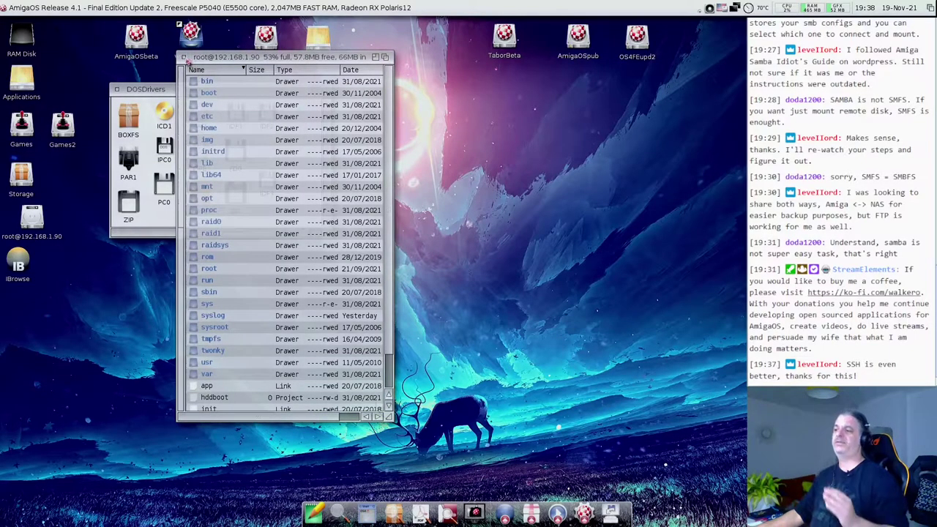
pyautogui.click(185, 59)
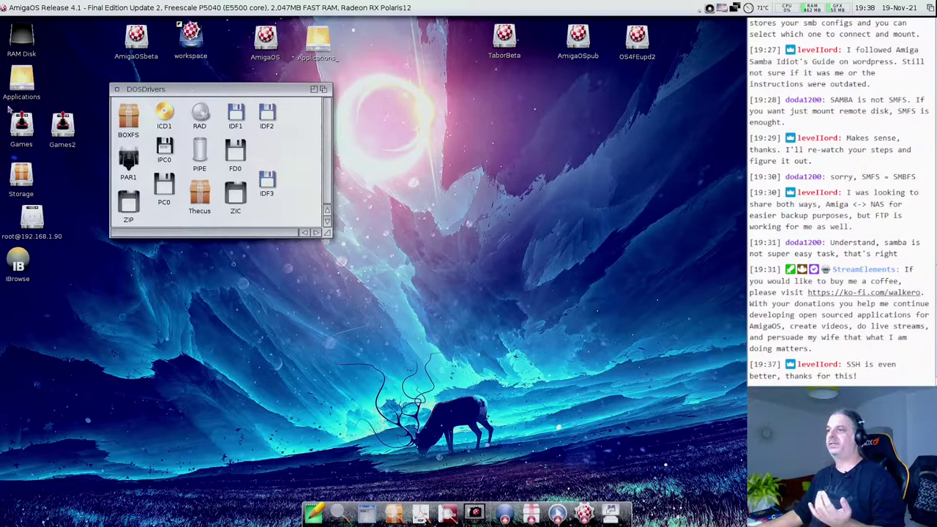
pyautogui.doubleClick(22, 80)
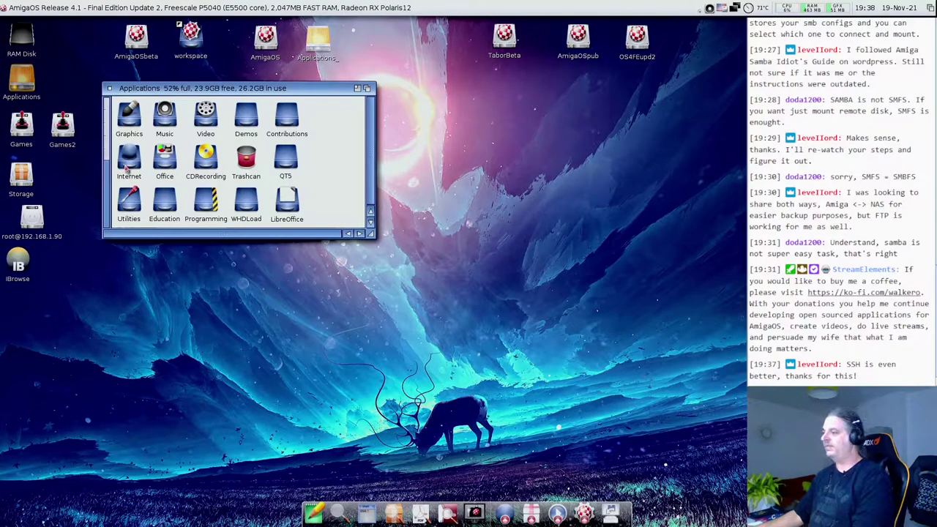
pyautogui.doubleClick(129, 161)
pyautogui.doubleClick(285, 360)
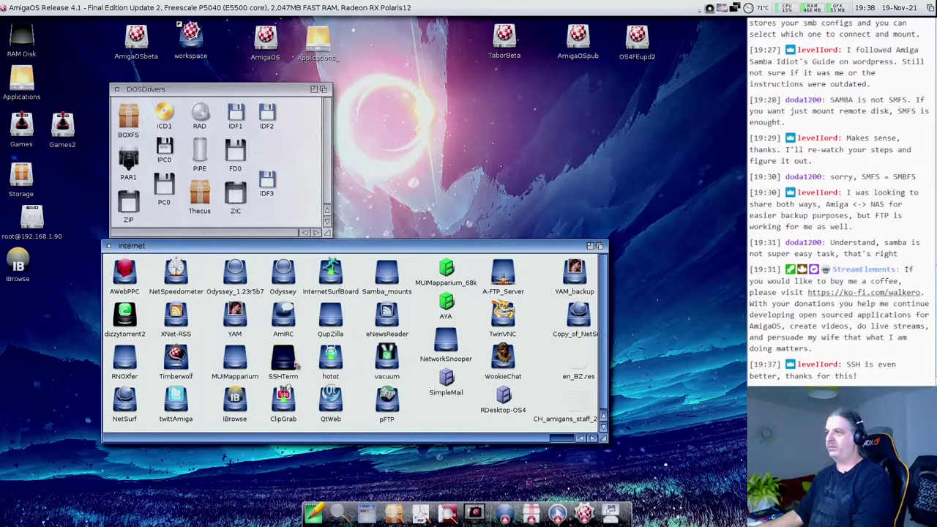
pyautogui.moveTo(236, 87); pyautogui.dragTo(360, 122)
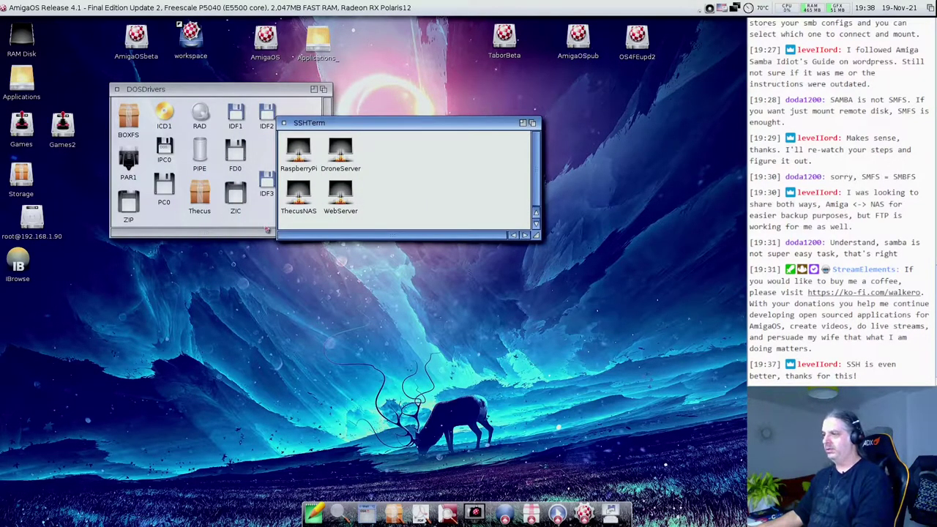
# - Log in to ThecusNAS with its password, then run ls -la, cd / and ls -la
pyautogui.doubleClick(301, 196)
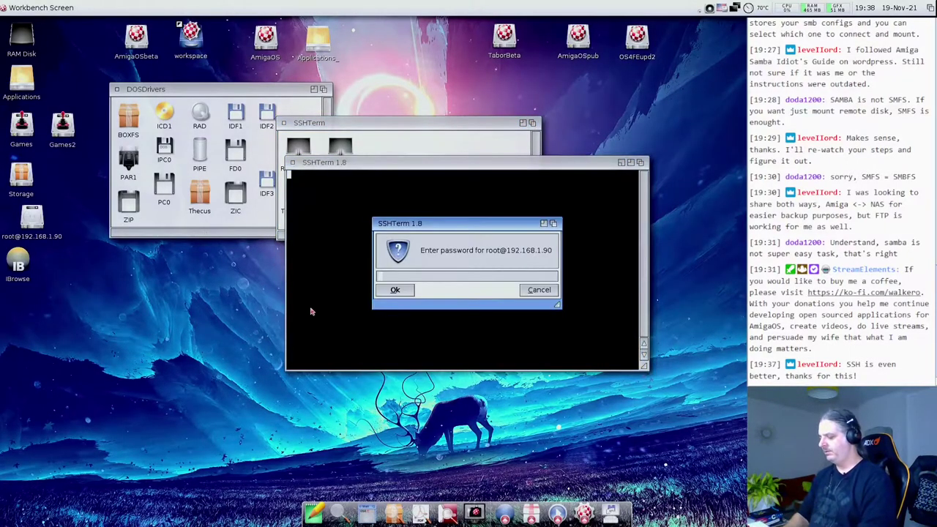
pyautogui.write('*************')
pyautogui.press('Return')
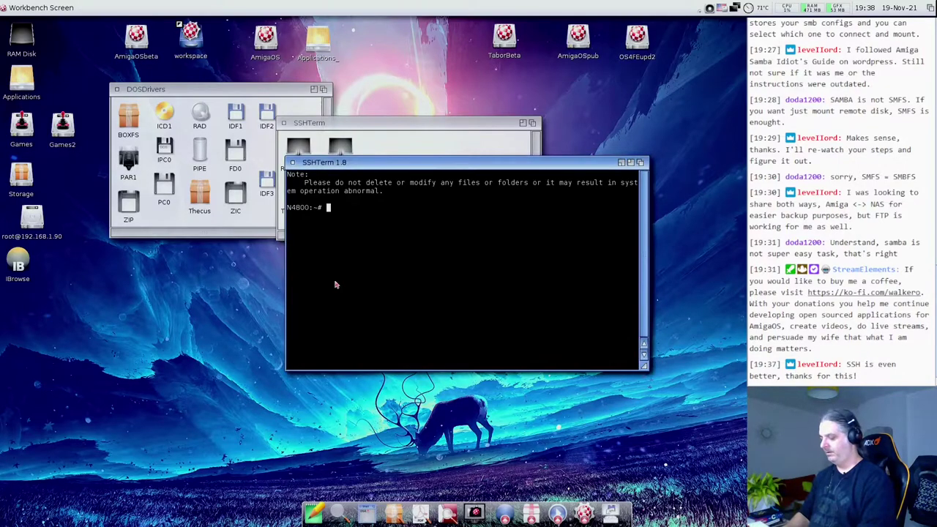
pyautogui.write('ls -la')
pyautogui.press('Return')
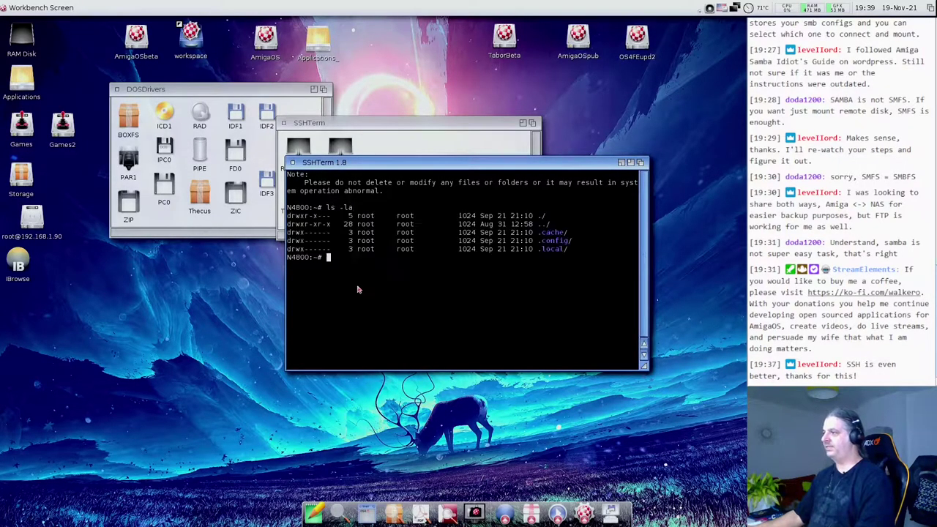
pyautogui.write('cd /')
pyautogui.press('Return')
pyautogui.write('ls -la')
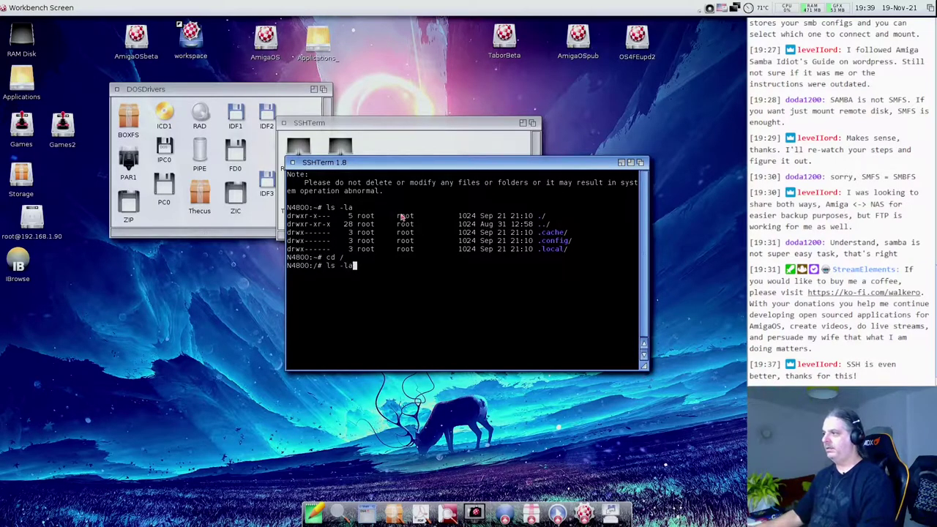
pyautogui.press('Return')
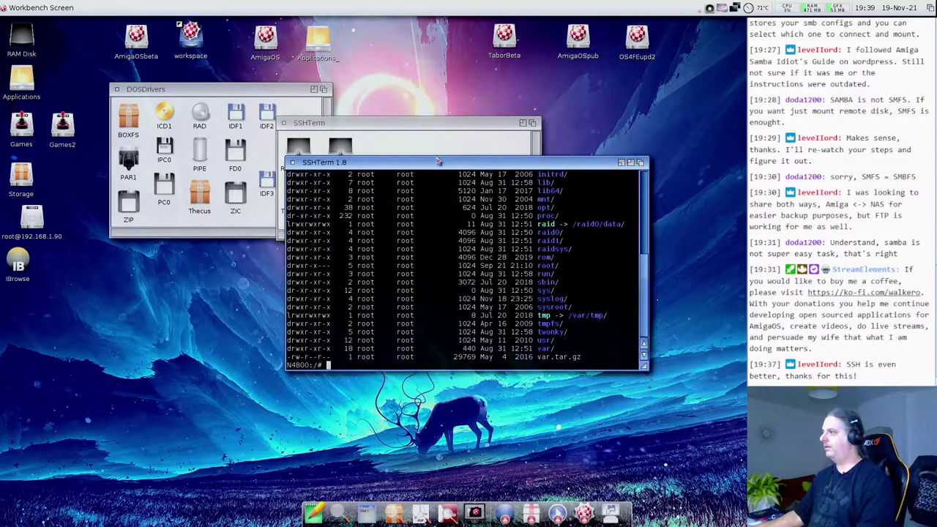
pyautogui.moveTo(439, 161); pyautogui.dragTo(457, 40)
pyautogui.moveTo(662, 247); pyautogui.dragTo(664, 489)
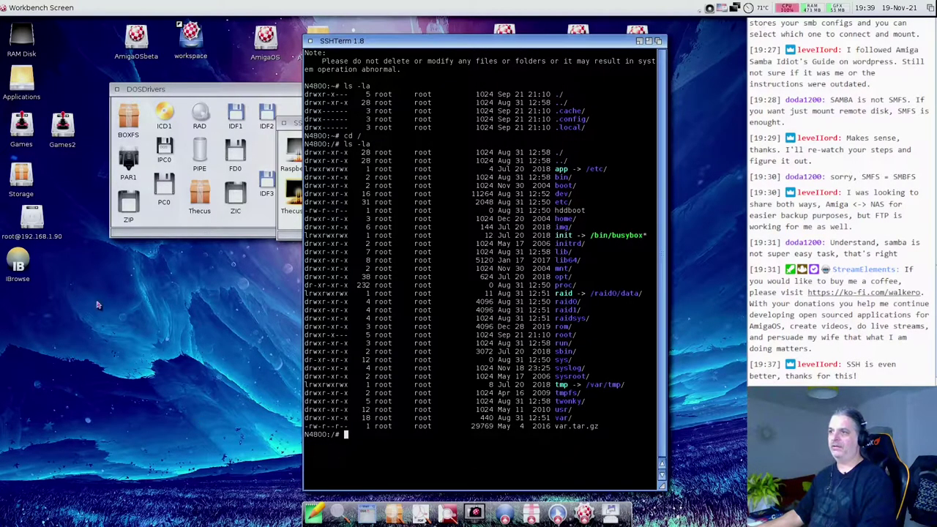
pyautogui.doubleClick(34, 229)
pyautogui.moveTo(265, 60); pyautogui.dragTo(171, 43)
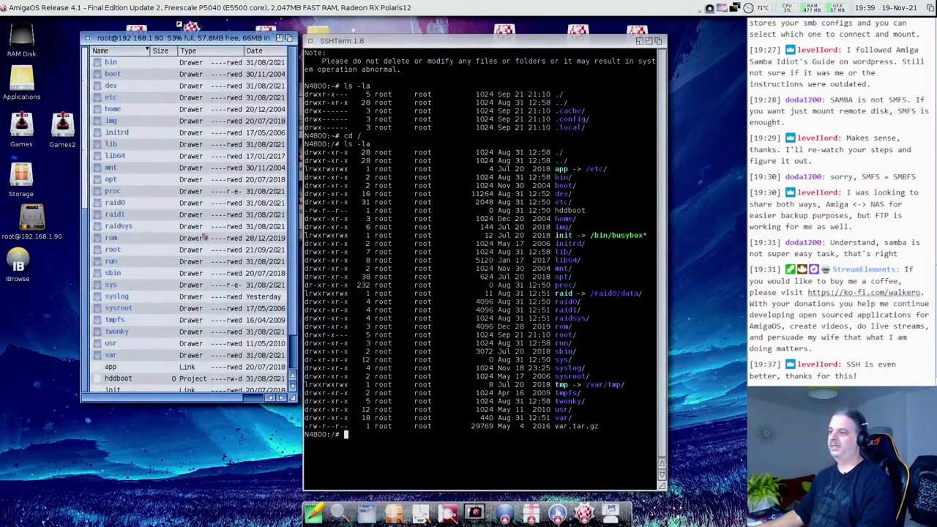
pyautogui.click(291, 399)
# - Make the NAS root drawer taller, then enter exit in the terminal to log out
pyautogui.moveTo(290, 399); pyautogui.dragTo(292, 434)
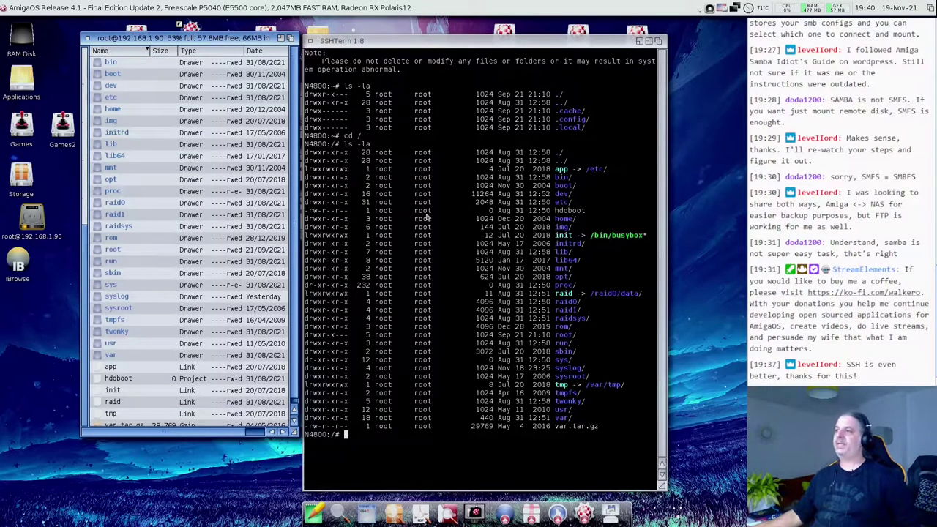
pyautogui.moveTo(154, 39); pyautogui.dragTo(155, 41)
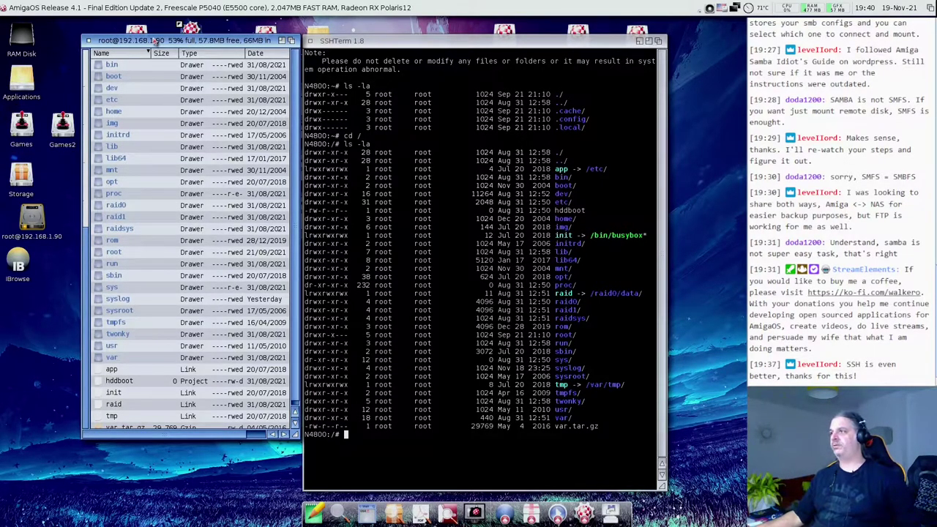
pyautogui.click(414, 146)
pyautogui.write('exi')
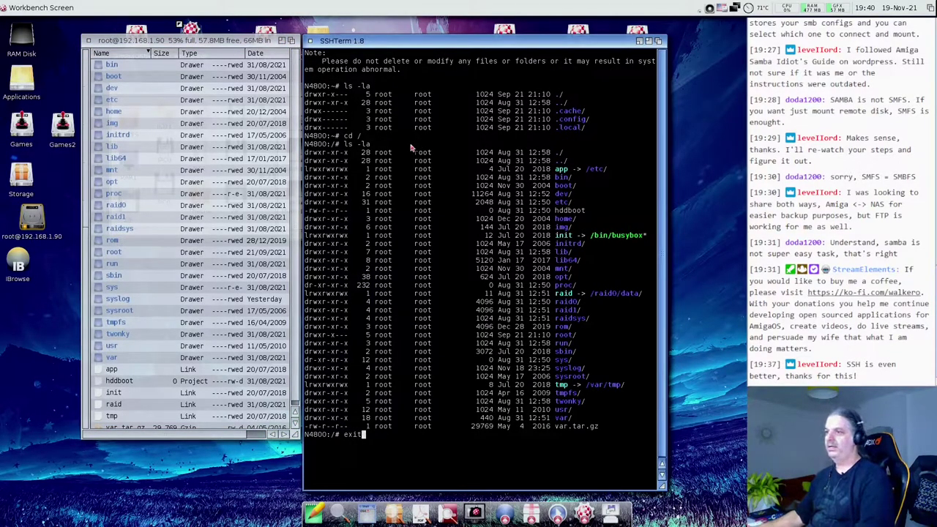
pyautogui.write('t')
pyautogui.press('Return')
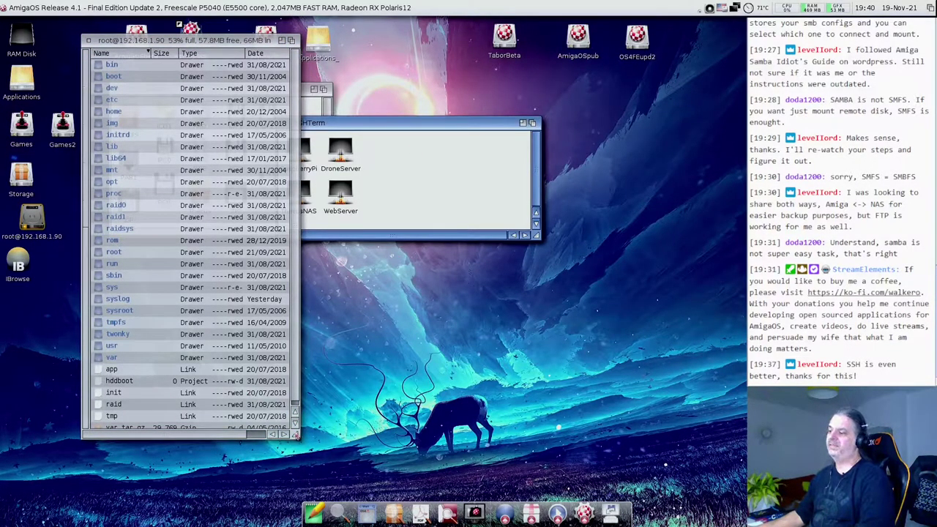
pyautogui.click(297, 436)
pyautogui.moveTo(304, 437); pyautogui.dragTo(317, 366)
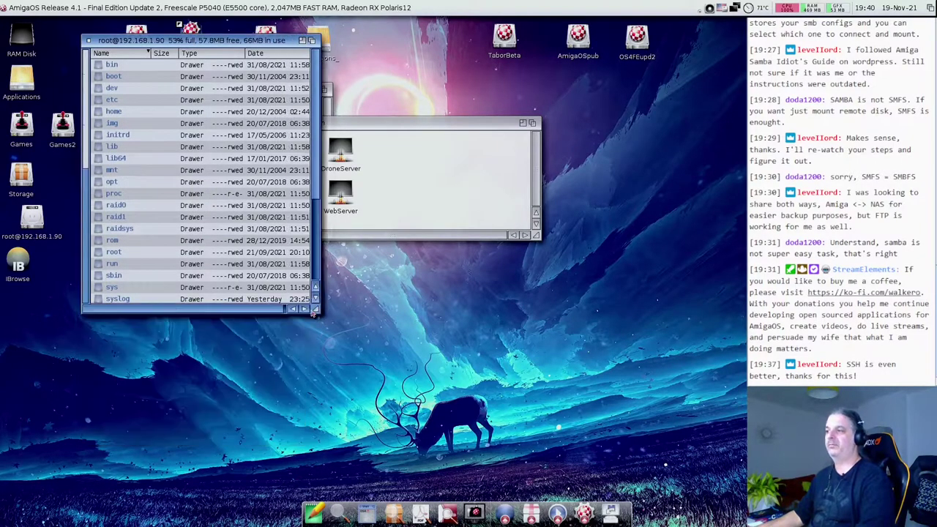
pyautogui.moveTo(252, 42); pyautogui.dragTo(356, 108)
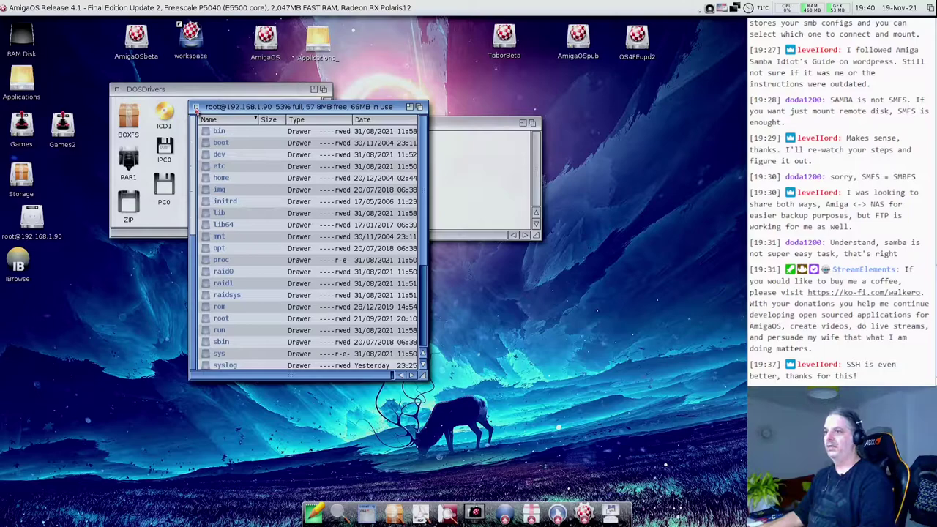
pyautogui.click(197, 108)
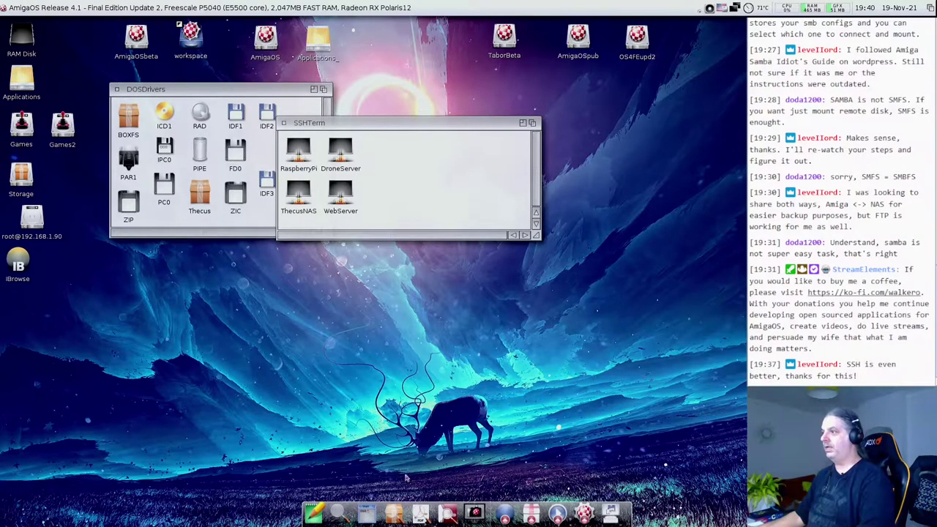
# - Open a new AmigaShell and run c:dismount ? to show its argument template
pyautogui.click(366, 515)
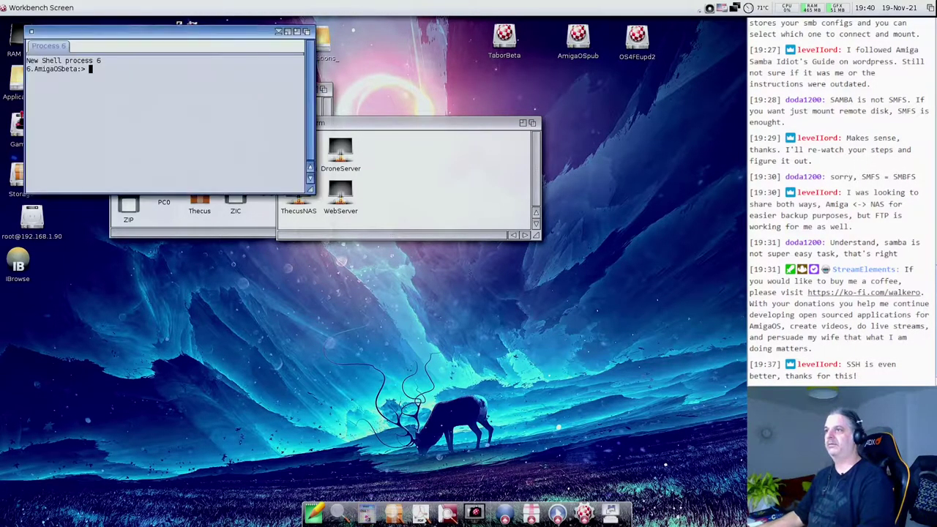
pyautogui.moveTo(222, 31); pyautogui.dragTo(327, 138)
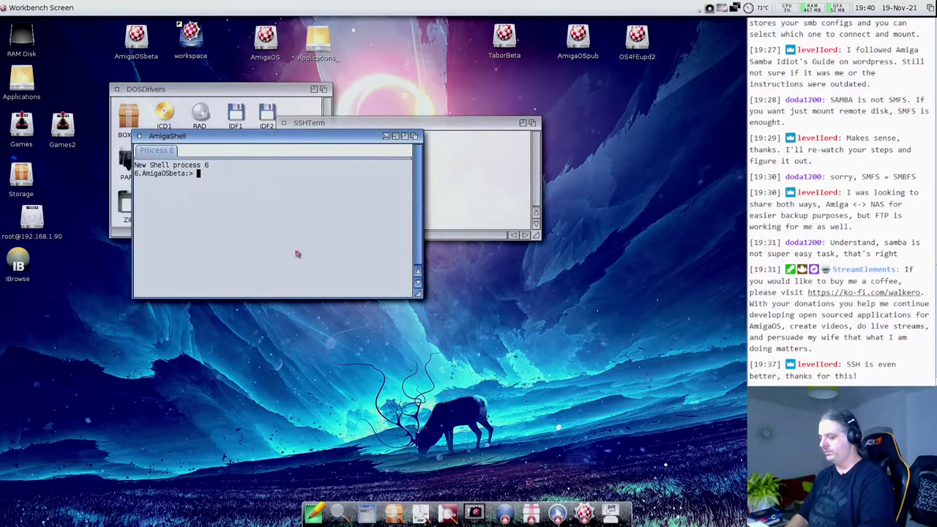
pyautogui.write('dis')
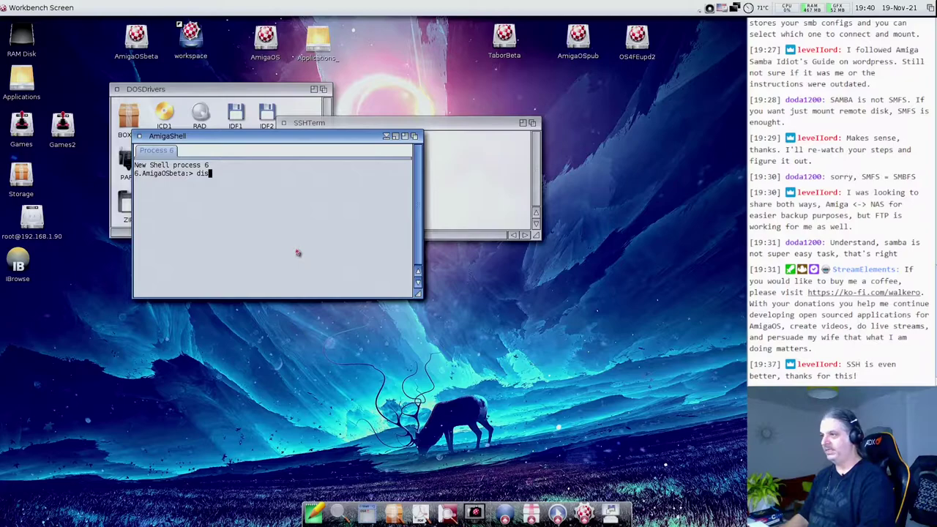
pyautogui.press('BackSpace')
pyautogui.write('smoun')
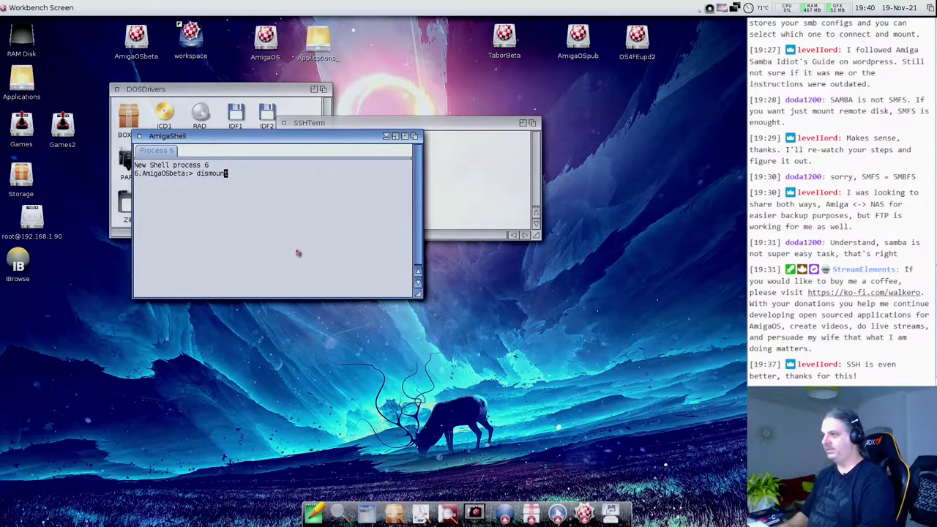
pyautogui.hotkey('shift', 'Left')
pyautogui.write('c:')
pyautogui.hotkey('shift', 'Right')
pyautogui.write('t ?')
pyautogui.press('Return')
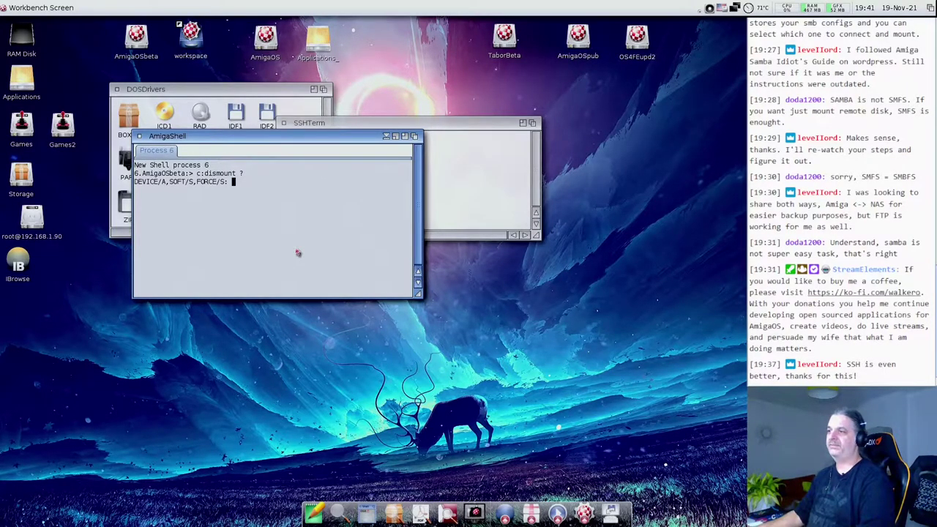
# - Open the NAS disk's Information, enter Thecus: at the dismount prompt, and start Directory Opus
pyautogui.doubleClick(41, 229)
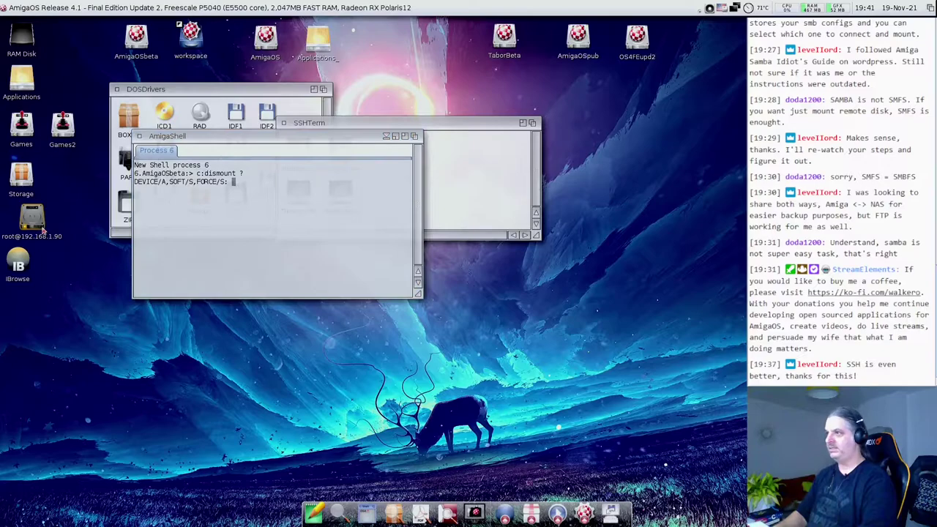
pyautogui.press('super+i')
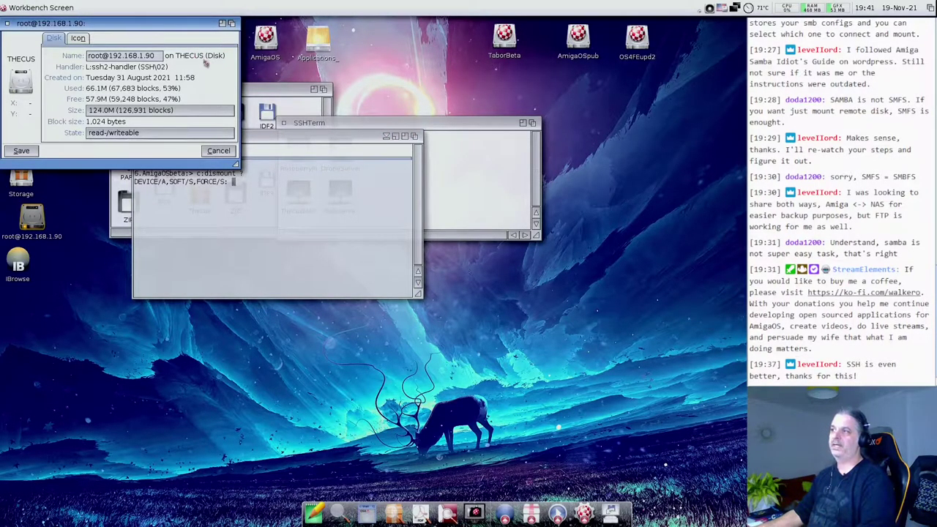
pyautogui.click(213, 211)
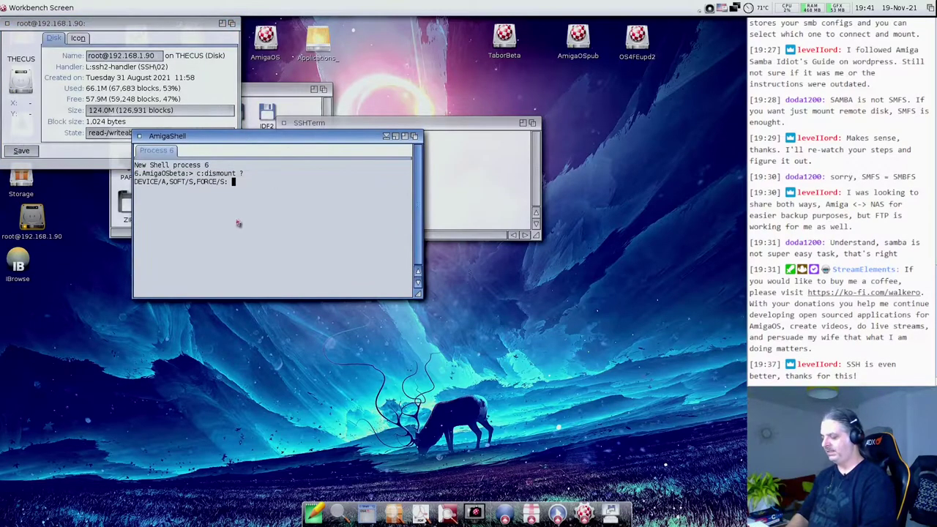
pyautogui.write('The')
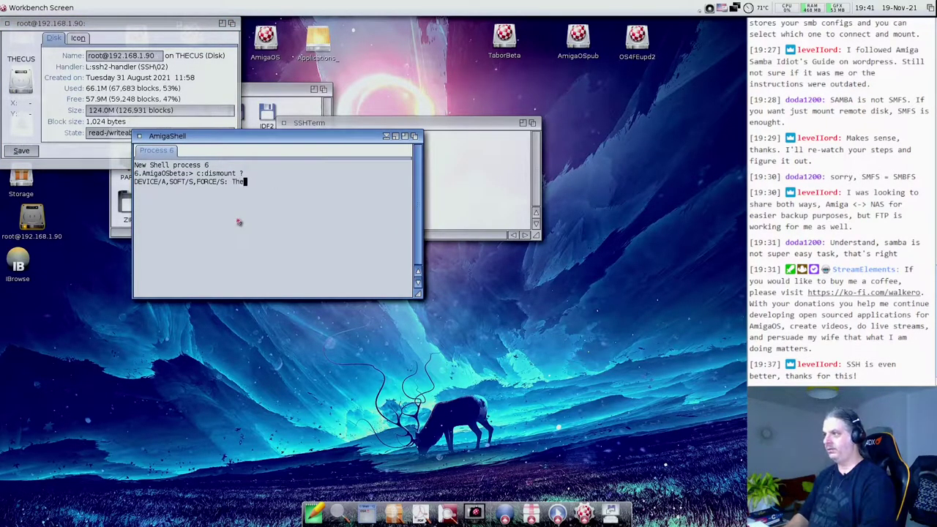
pyautogui.write('cus:')
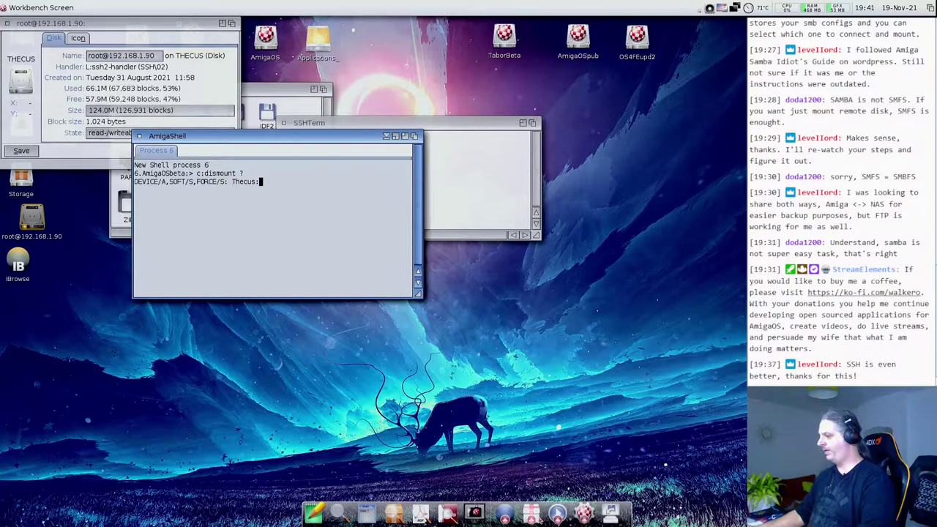
pyautogui.click(533, 515)
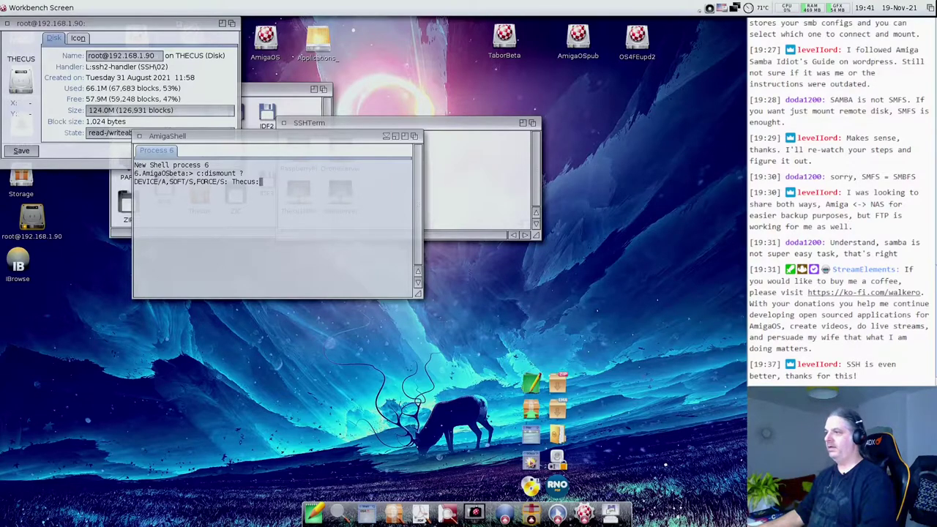
pyautogui.click(531, 462)
# - Browse the NAS's raid0/data folder in Directory Opus's right lister, then quit DOpus
pyautogui.moveTo(44, 220); pyautogui.dragTo(556, 220)
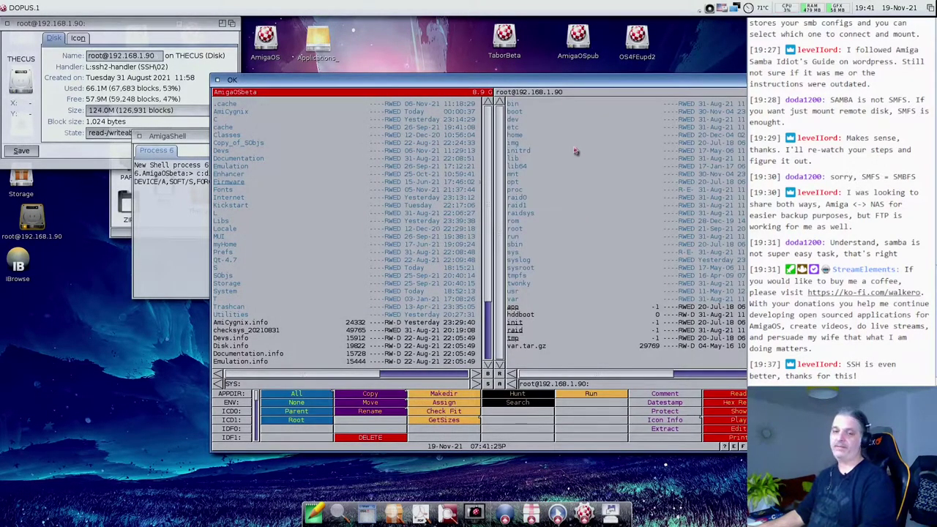
pyautogui.moveTo(524, 80); pyautogui.dragTo(408, 58)
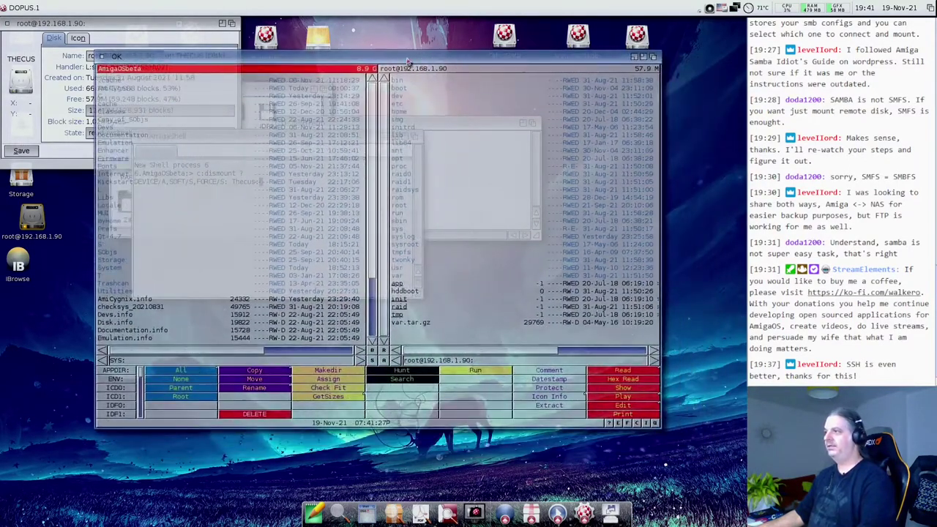
pyautogui.doubleClick(395, 175)
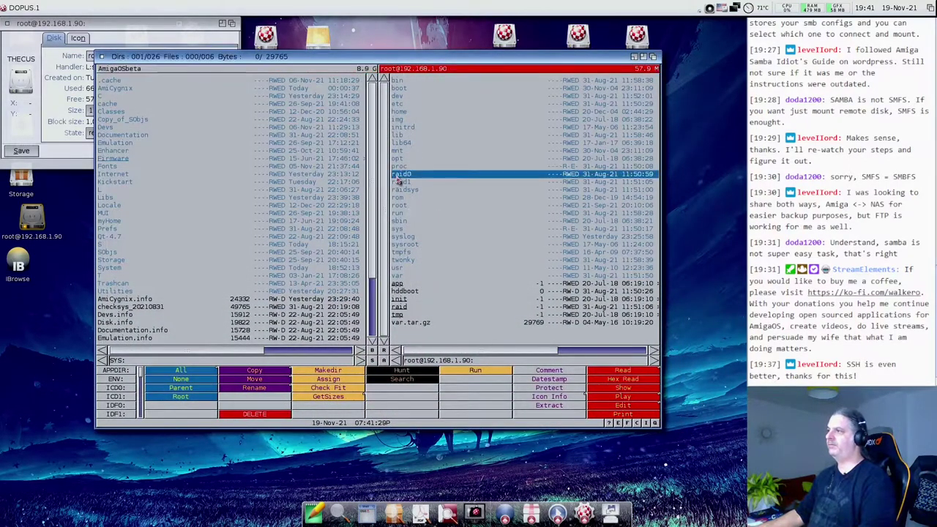
pyautogui.doubleClick(415, 88)
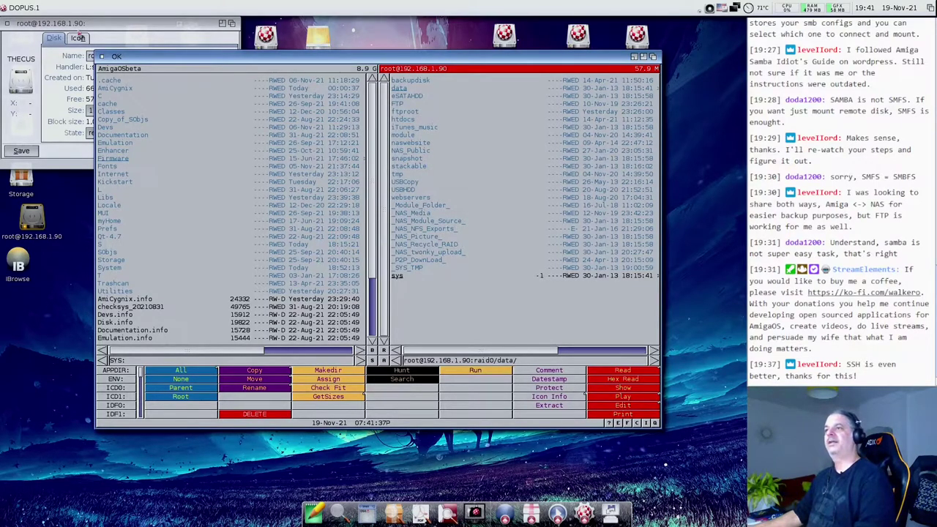
pyautogui.click(102, 56)
pyautogui.click(383, 280)
# - Run the Thecus: dismount, then close the Information and AmigaShell windows
pyautogui.click(267, 243)
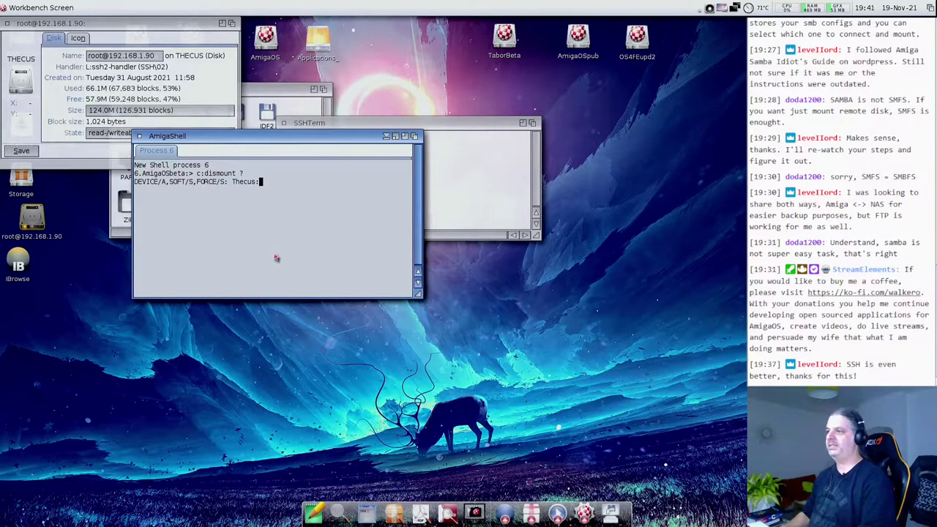
pyautogui.press('Return')
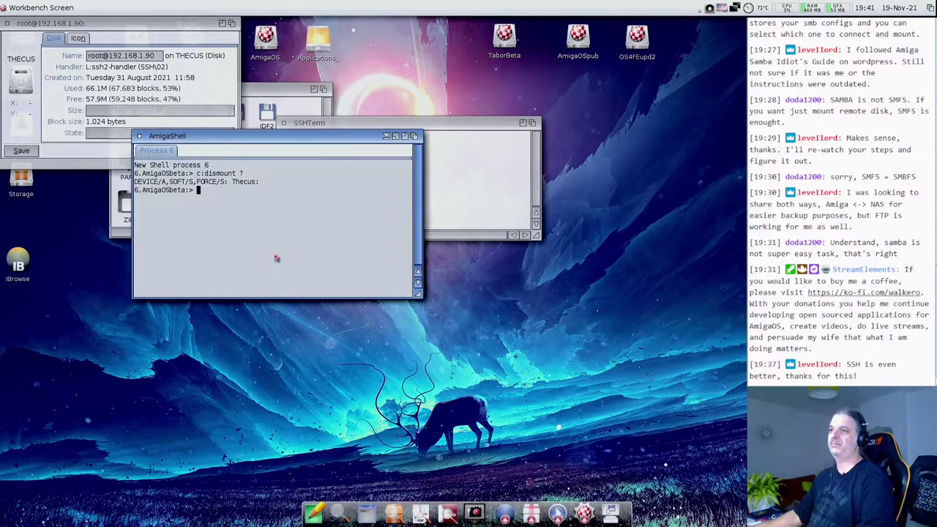
pyautogui.click(68, 167)
pyautogui.click(213, 154)
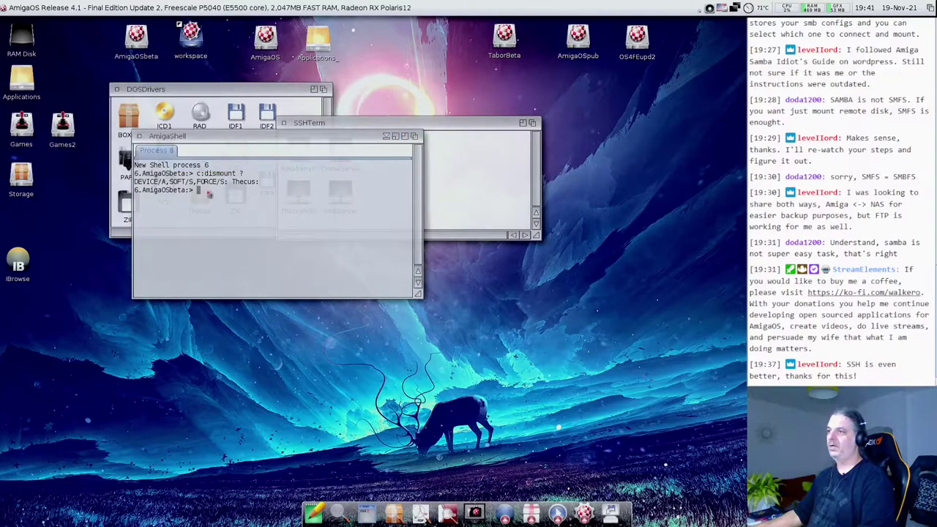
pyautogui.moveTo(168, 156); pyautogui.dragTo(186, 270)
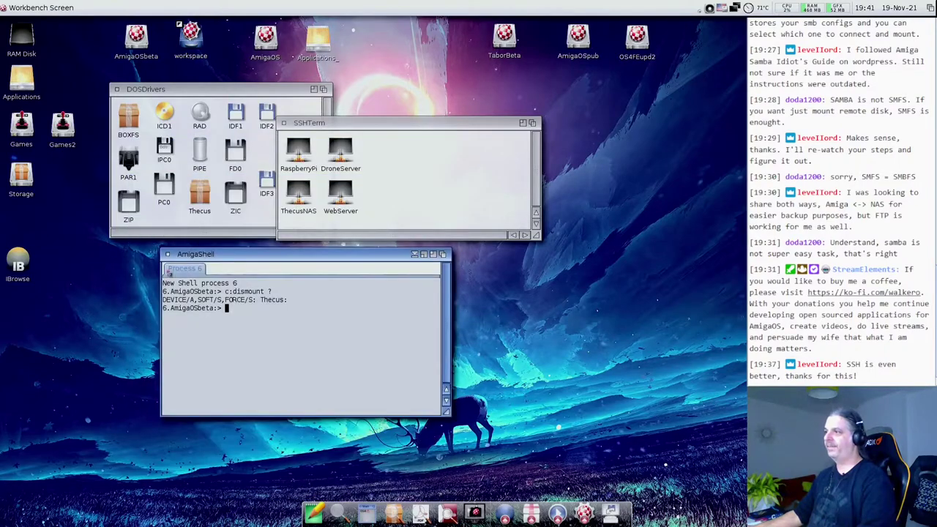
pyautogui.click(168, 255)
pyautogui.click(435, 173)
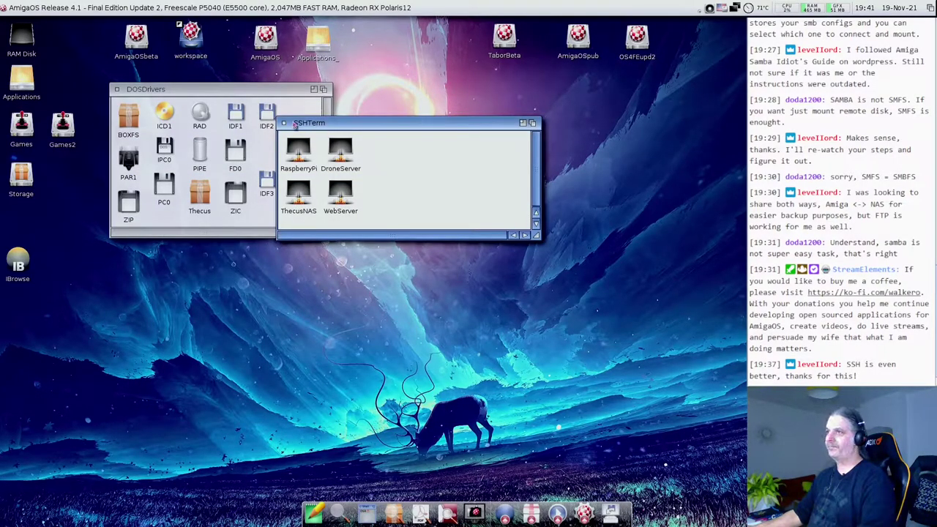
# - Close the SSHTerm drawer window, then the DOSDrivers drawer window
pyautogui.click(284, 122)
pyautogui.click(116, 89)
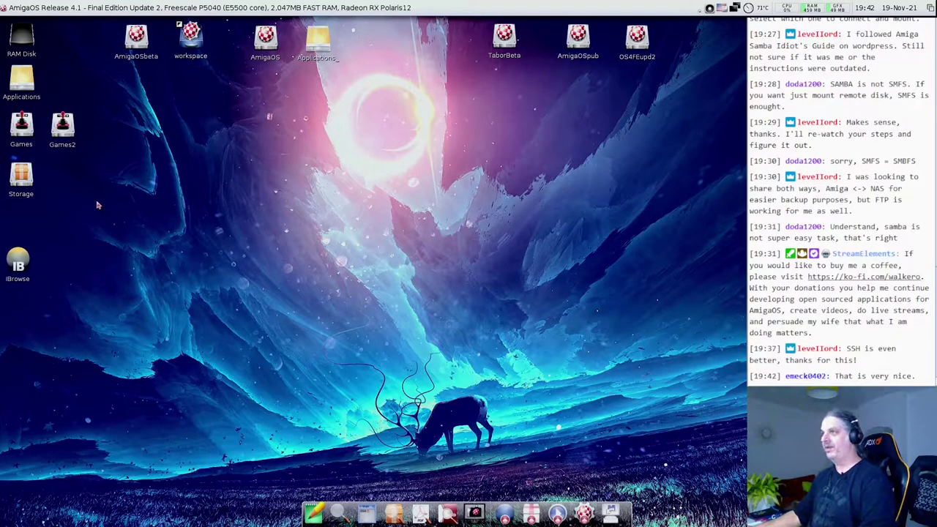
# - Launch MediaVault from workspace > MyProjects and bring up its Media Servers list
pyautogui.doubleClick(197, 45)
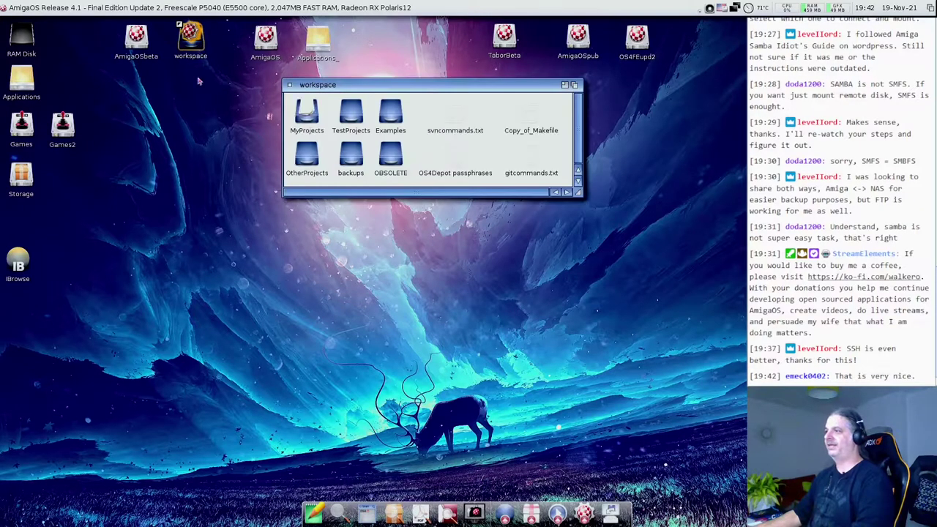
pyautogui.click(313, 116)
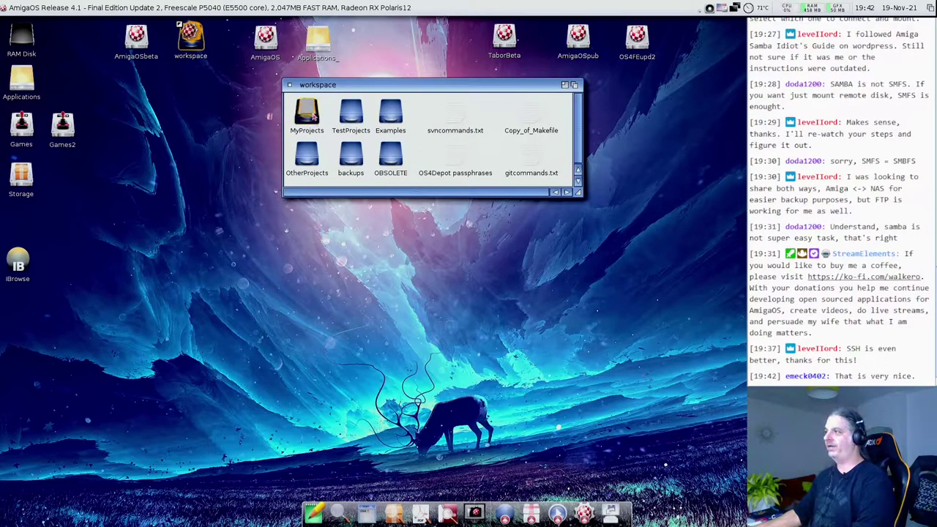
pyautogui.doubleClick(312, 116)
pyautogui.doubleClick(403, 75)
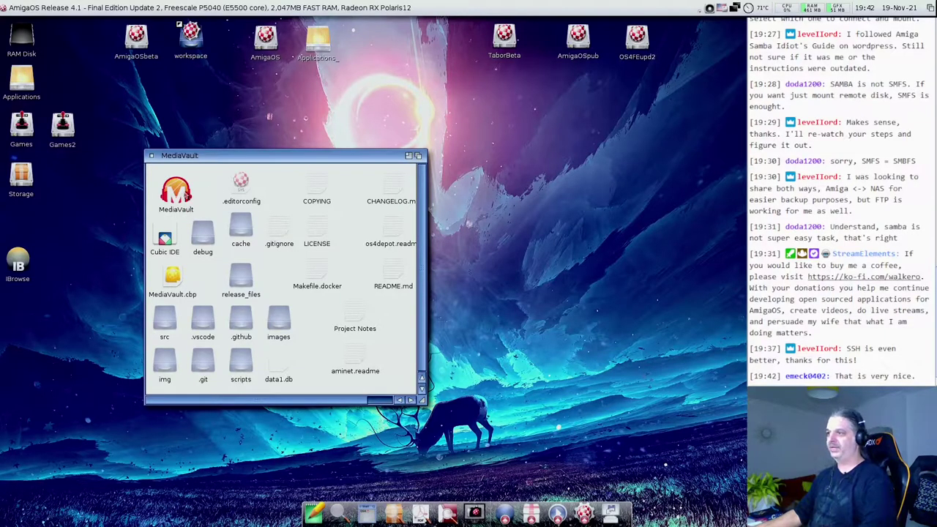
pyautogui.doubleClick(187, 194)
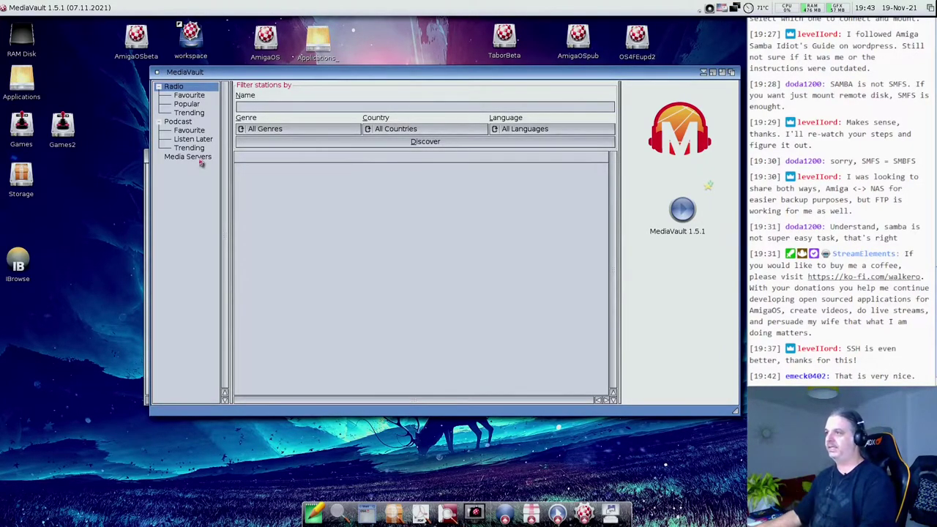
pyautogui.click(200, 162)
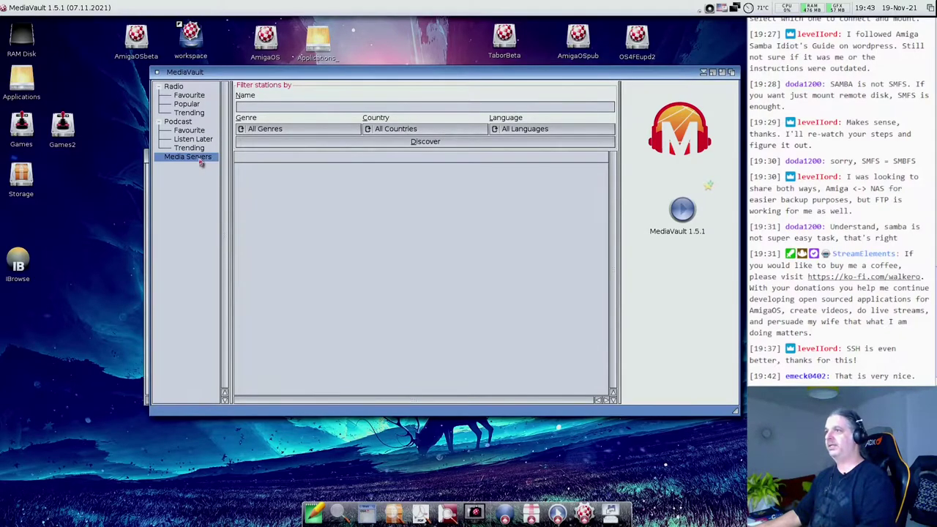
pyautogui.click(438, 76)
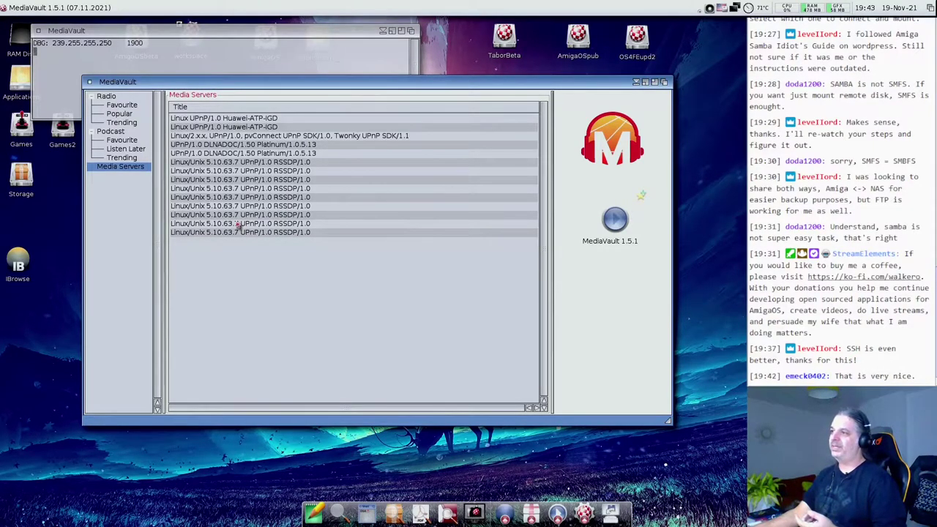
# - Select the Linux UPnP/1.0 Huawei-ATP-IGD media server, then close MediaVault's main window
pyautogui.click(261, 128)
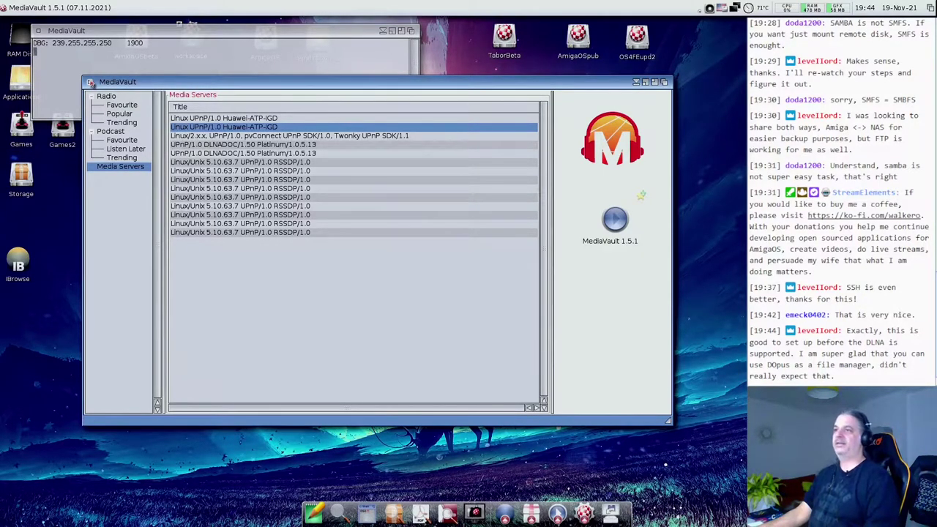
pyautogui.click(90, 82)
pyautogui.click(71, 82)
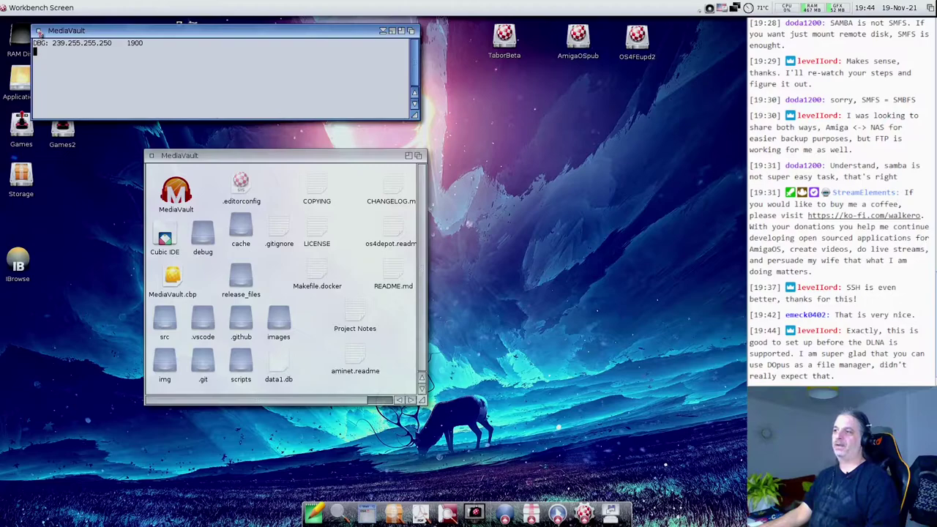
# - Close the MediaVault debug console and the MediaVault program drawer
pyautogui.click(39, 31)
pyautogui.click(151, 155)
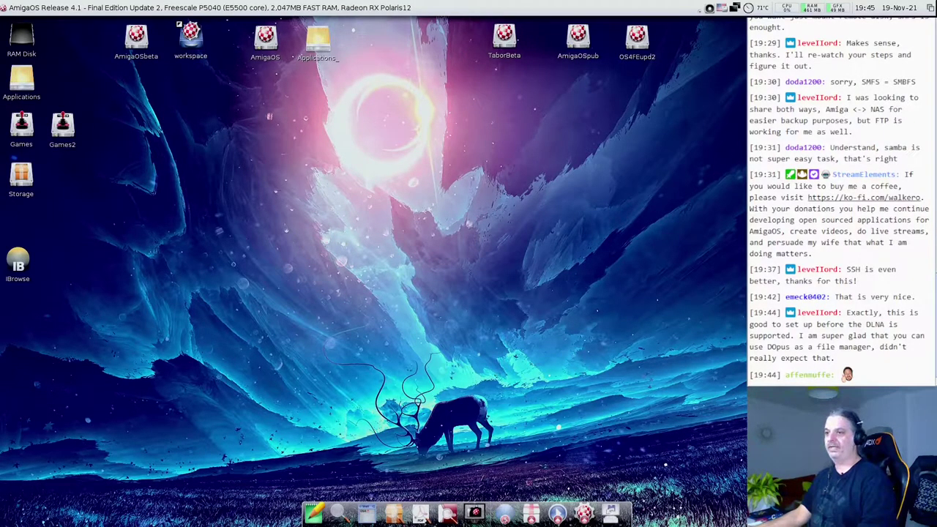
# - Restore IBrowse showing the OS4Depot ftp search results, then open the Storage volume
pyautogui.doubleClick(18, 262)
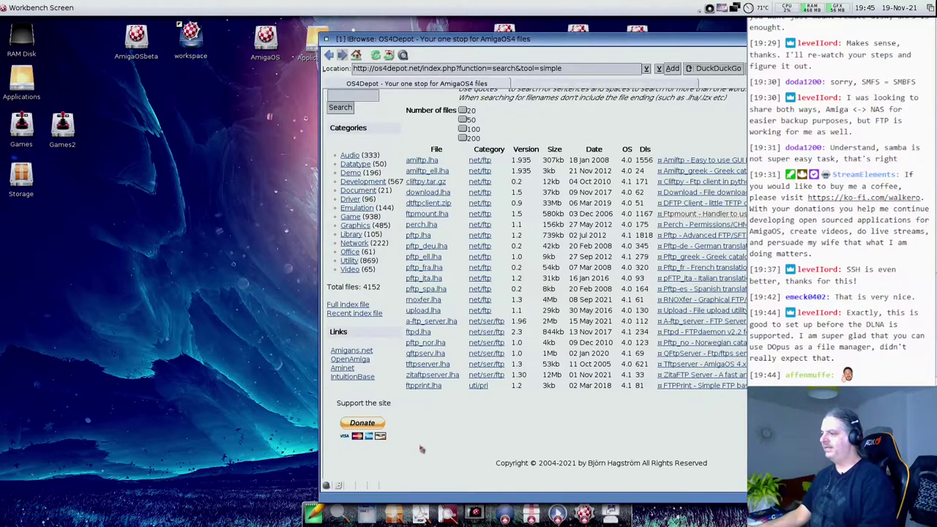
pyautogui.scroll(3, 422, 453)
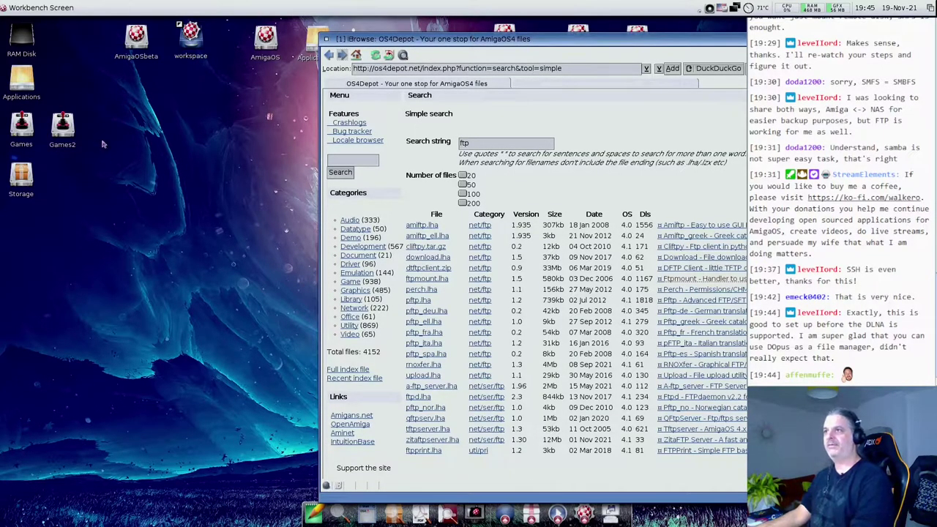
pyautogui.click(22, 81)
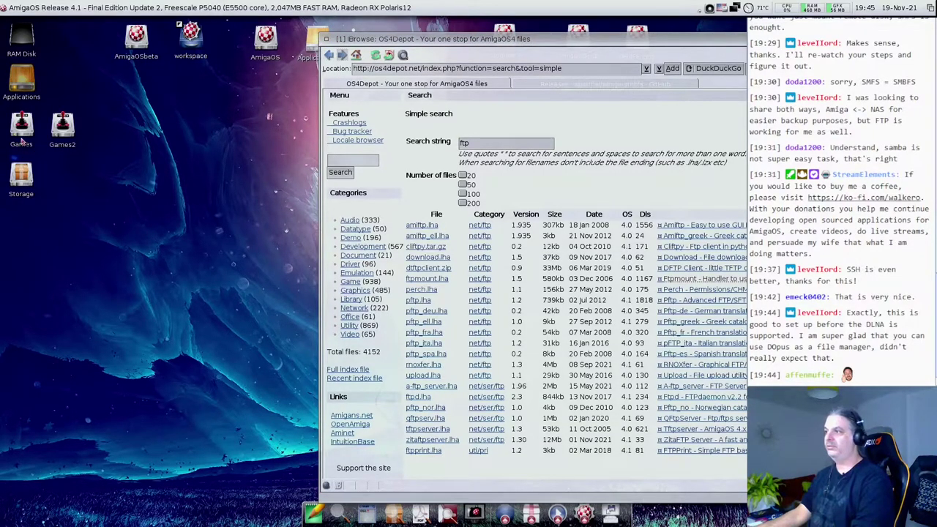
pyautogui.doubleClick(25, 183)
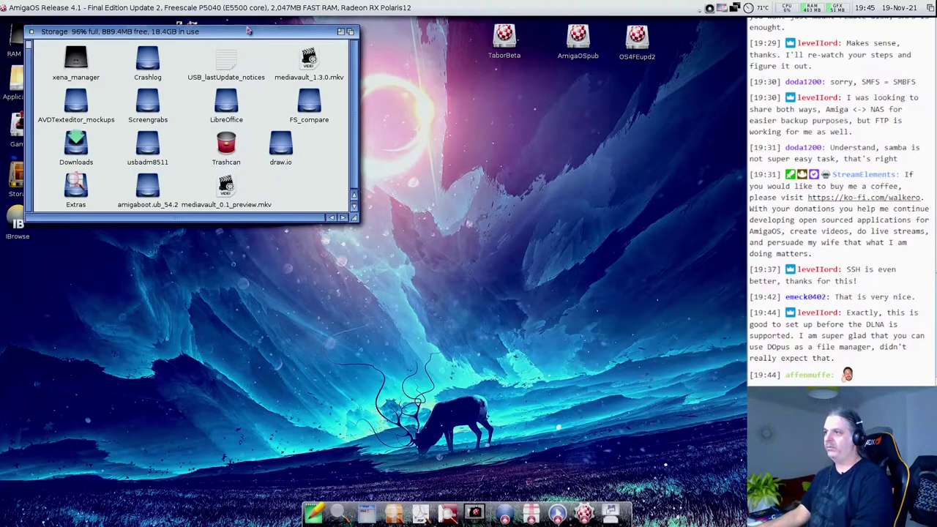
# - Extract ftpmount_1.5.lha from Storage/Downloads into RAM Disk with UnArc
pyautogui.moveTo(236, 63); pyautogui.dragTo(335, 89)
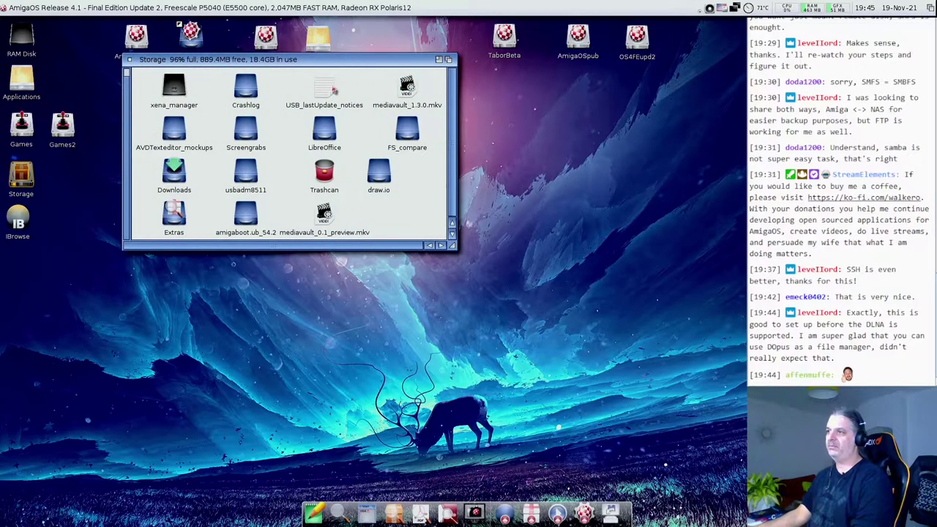
pyautogui.doubleClick(174, 173)
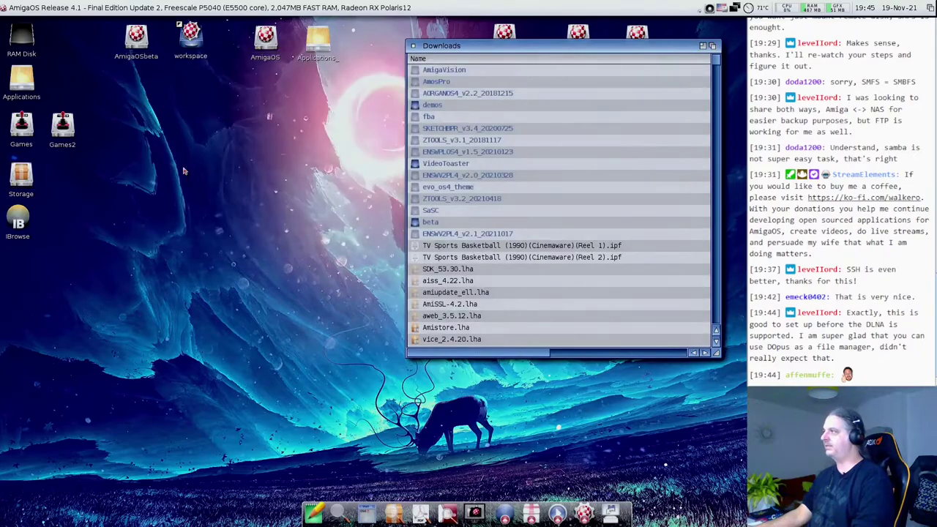
pyautogui.moveTo(717, 62); pyautogui.dragTo(716, 344)
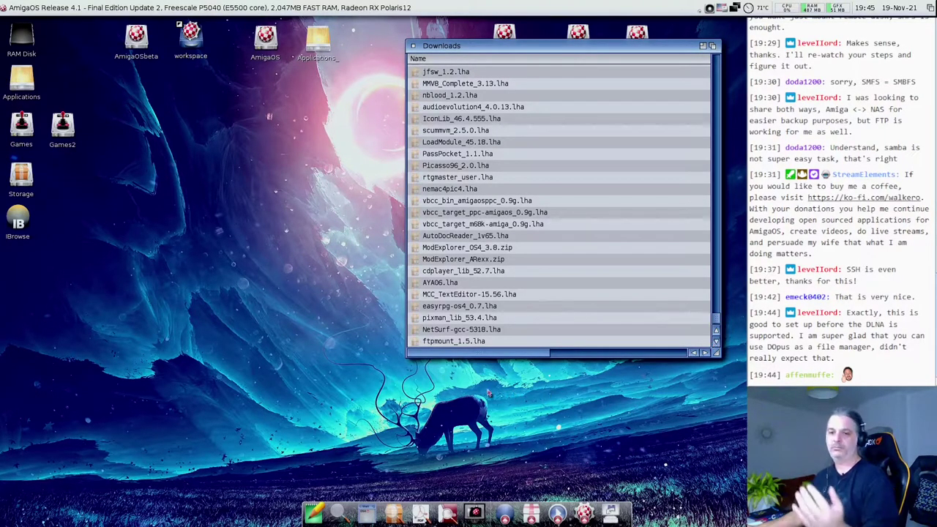
pyautogui.doubleClick(475, 342)
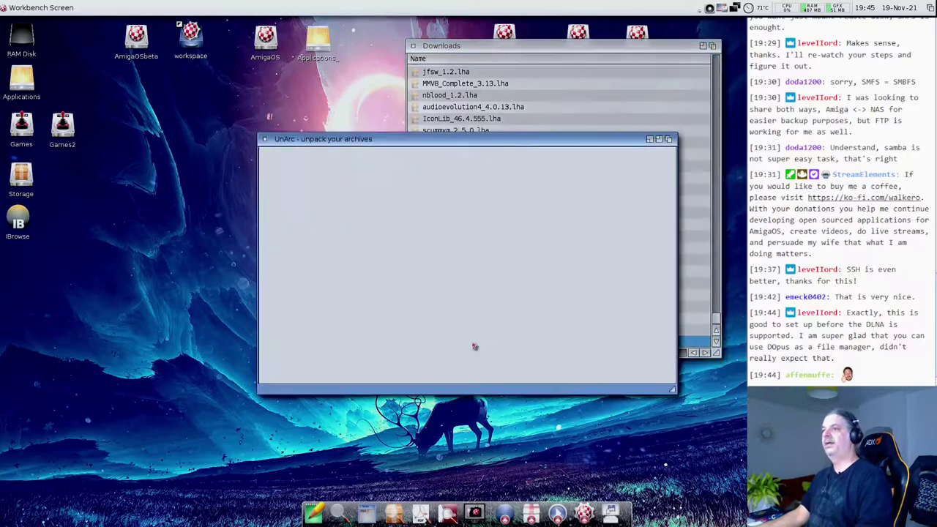
pyautogui.moveTo(22, 38); pyautogui.dragTo(421, 249)
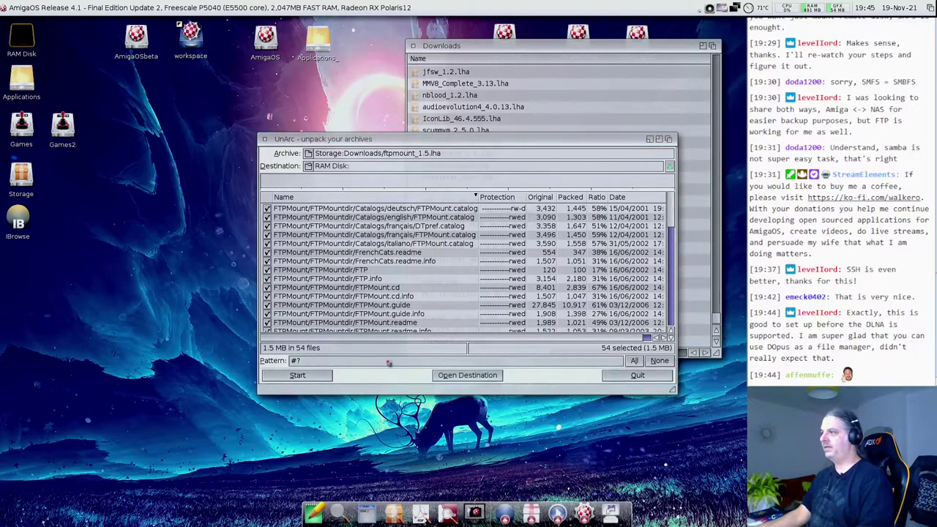
pyautogui.click(298, 376)
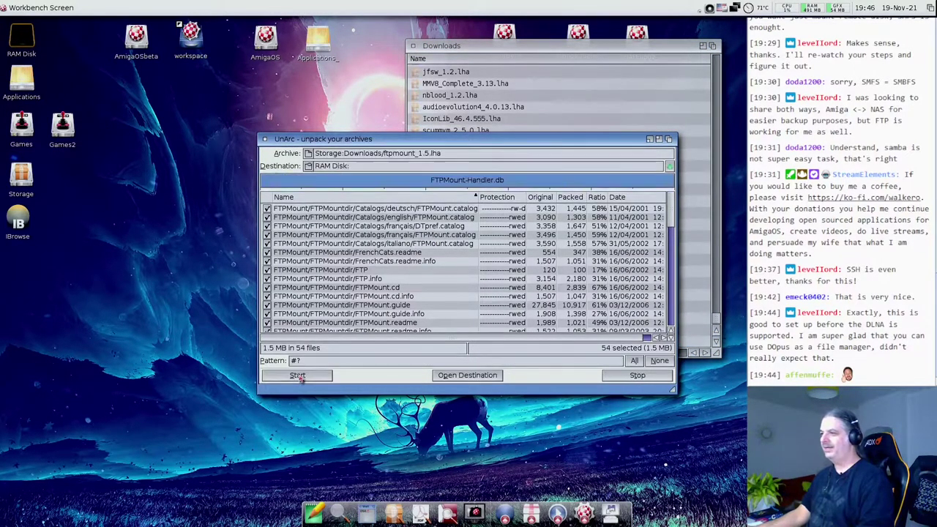
pyautogui.click(265, 139)
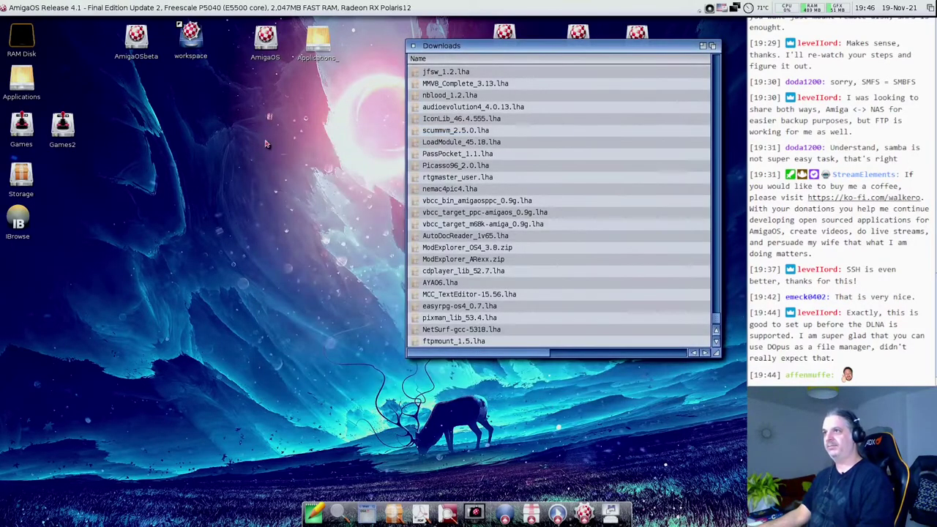
# - Open the extracted FTPMount drawer in RAM Disk and close the Downloads window
pyautogui.doubleClick(30, 41)
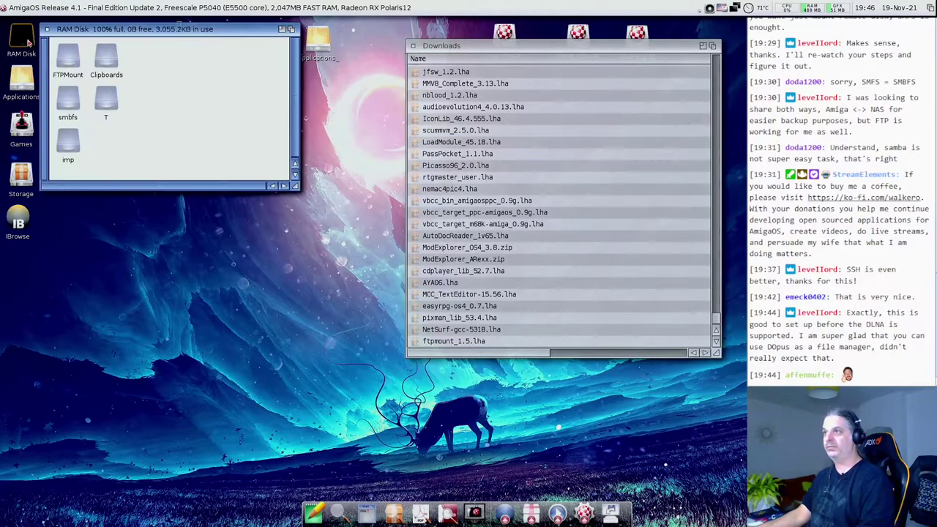
pyautogui.doubleClick(78, 56)
pyautogui.moveTo(87, 33); pyautogui.dragTo(141, 180)
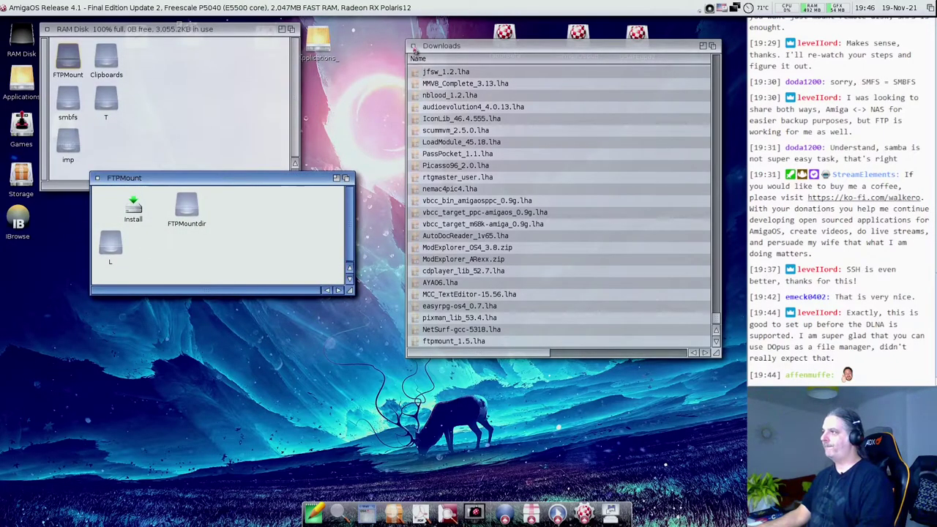
pyautogui.click(415, 49)
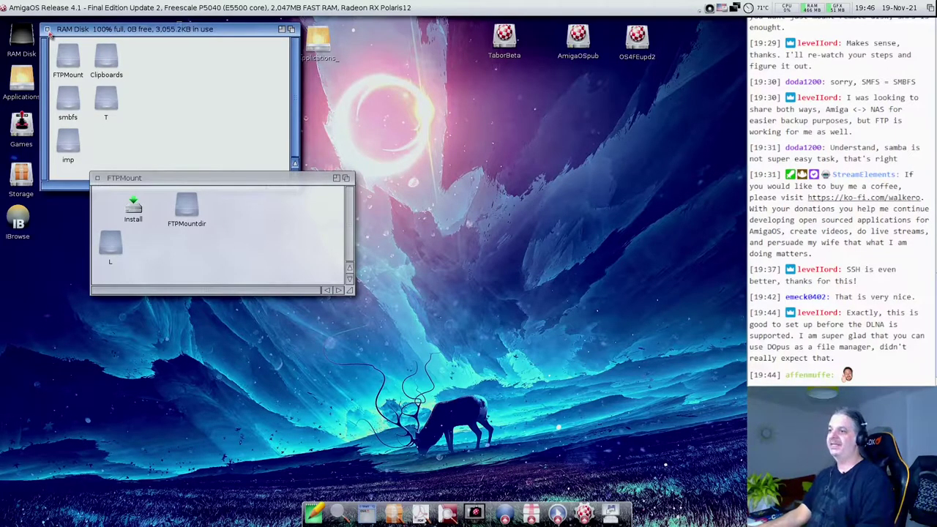
# - Close RAM Disk, clean up FTPMount's icons, and restore IBrowse with the ftpmount.lha 1.5 listing
pyautogui.click(47, 30)
pyautogui.click(195, 263)
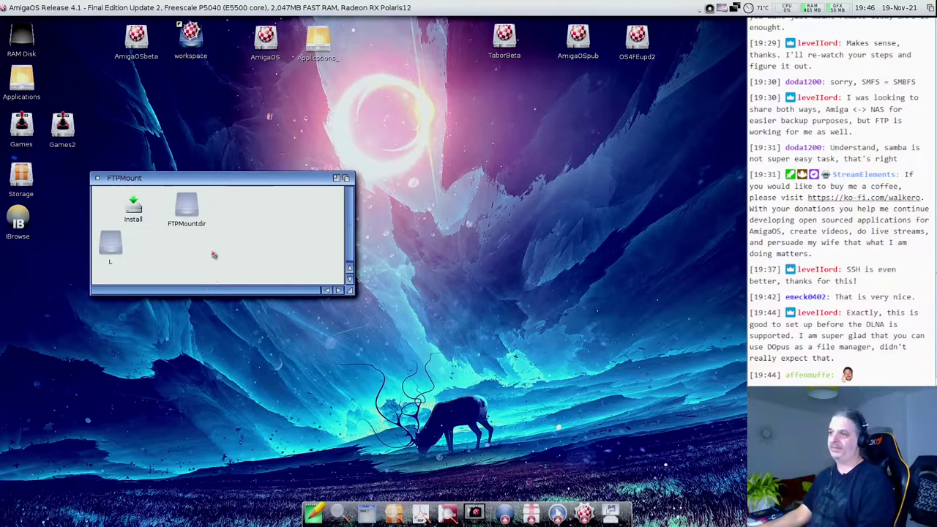
pyautogui.press('super+period')
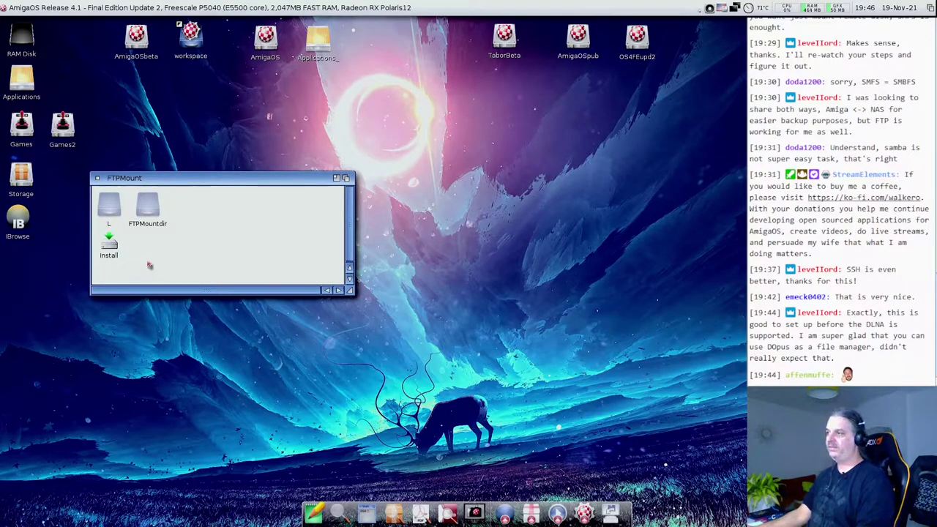
pyautogui.doubleClick(18, 219)
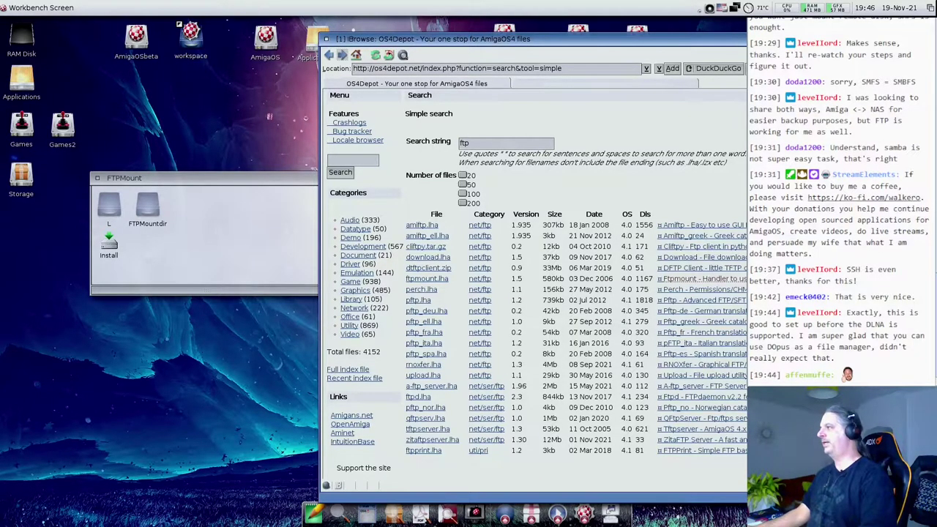
# - Close the GitHub amiga-smbfs releases tab and iconify IBrowse to the desktop
pyautogui.click(601, 85)
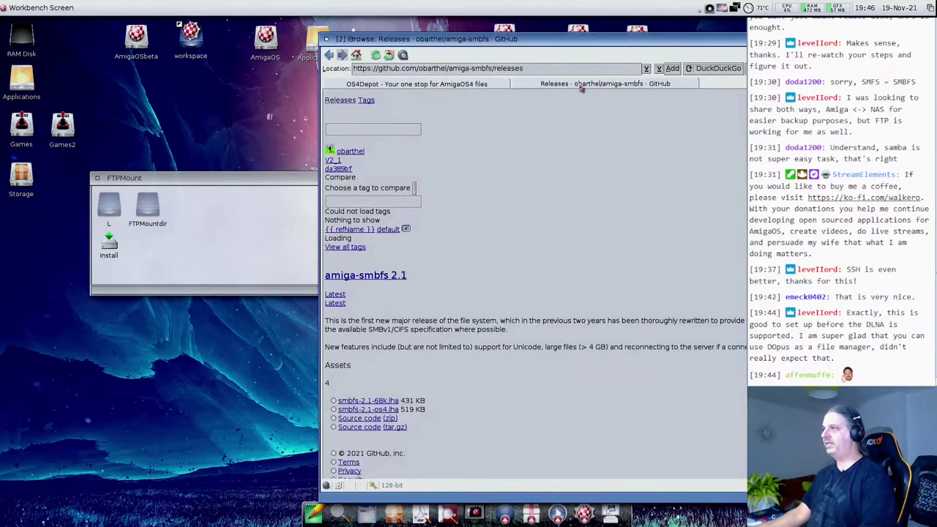
pyautogui.press('super+w')
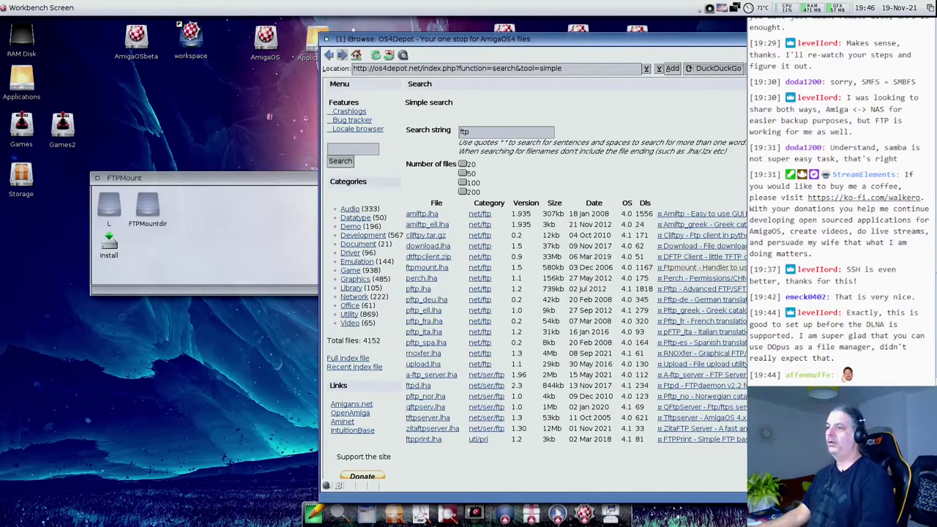
pyautogui.click(754, 38)
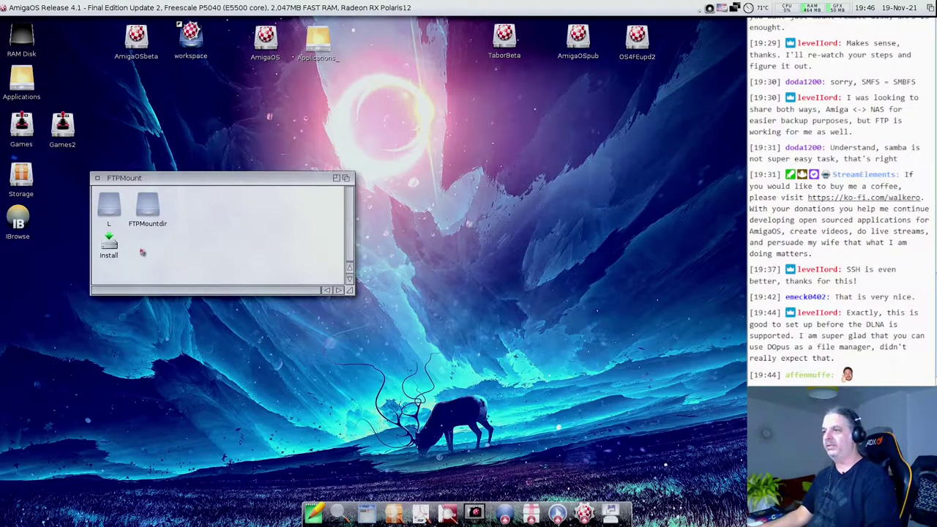
# - Open and arrange the package's FTPMountdir and L drawers
pyautogui.doubleClick(149, 208)
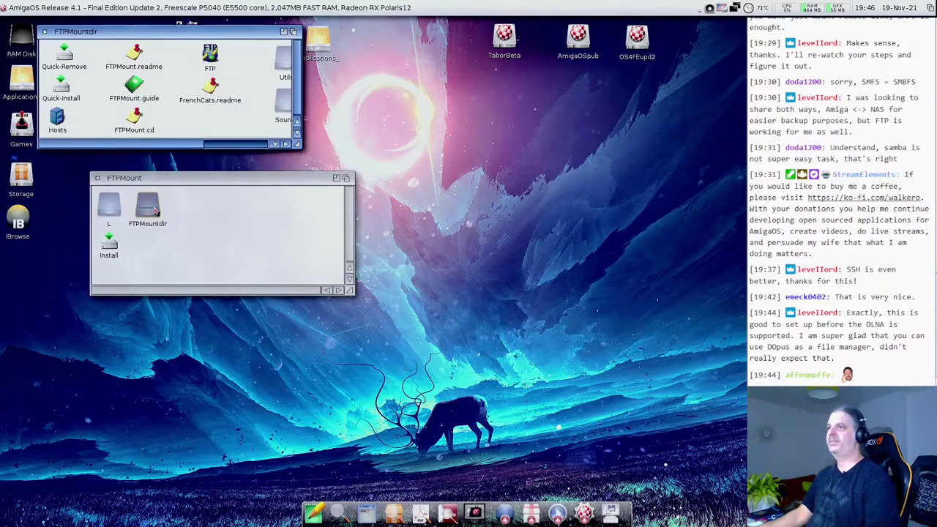
pyautogui.moveTo(152, 40); pyautogui.dragTo(172, 180)
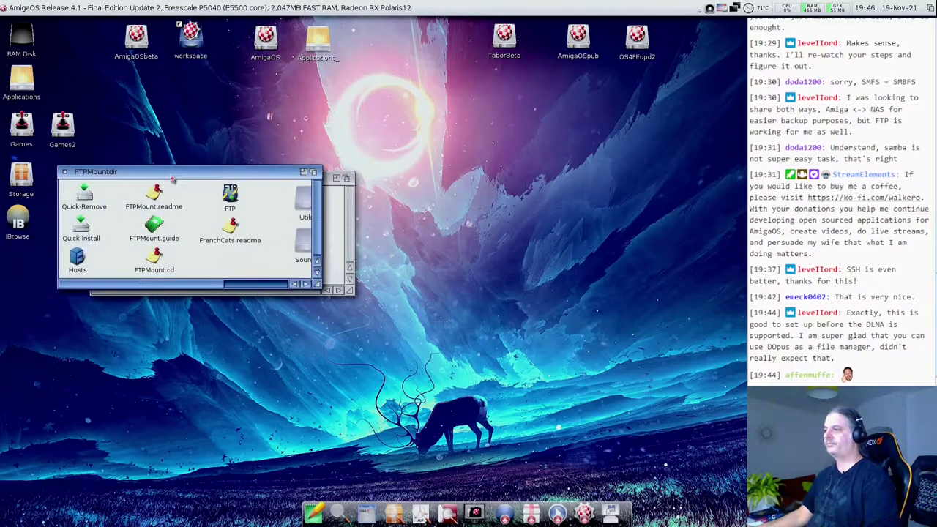
pyautogui.moveTo(316, 284); pyautogui.dragTo(374, 398)
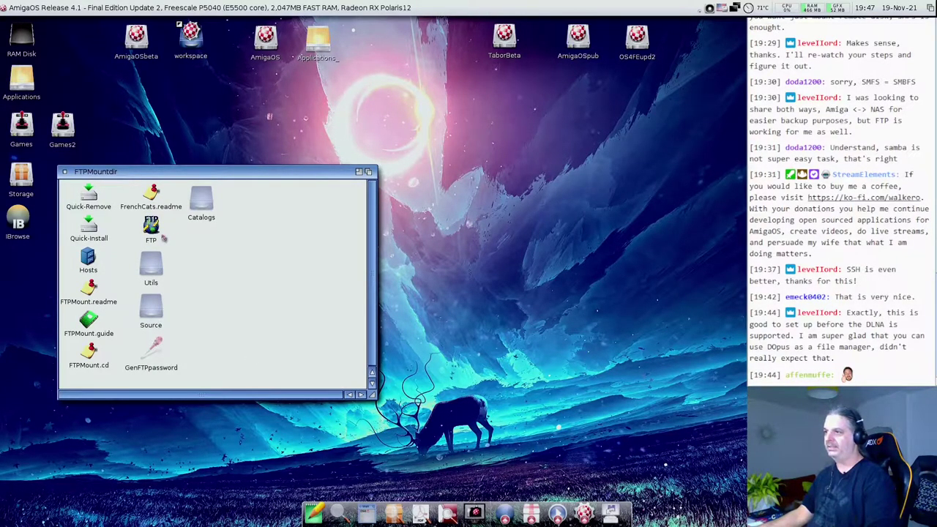
pyautogui.moveTo(167, 173); pyautogui.dragTo(340, 129)
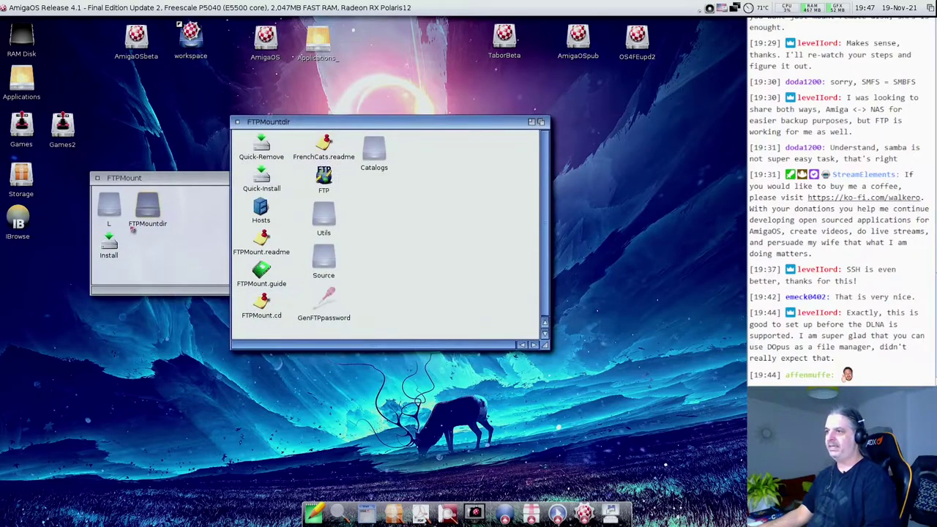
pyautogui.doubleClick(108, 209)
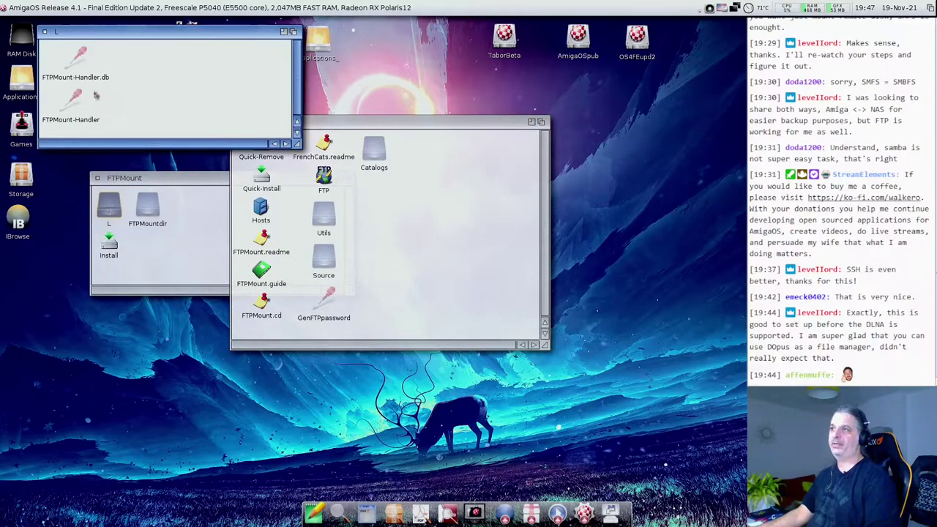
pyautogui.moveTo(99, 36); pyautogui.dragTo(119, 88)
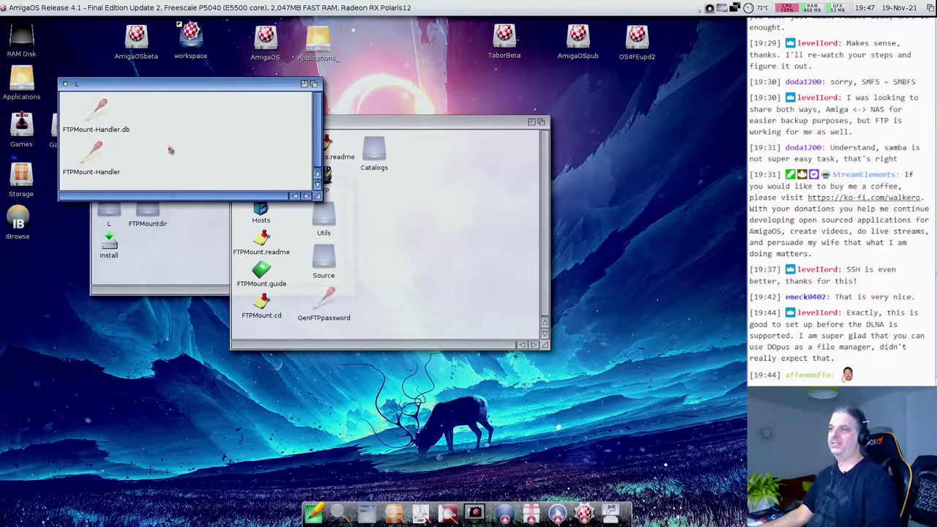
# - Copy FTPMount-Handler and FTPMount-Handler.db into AmigaOSbeta's system L drawer
pyautogui.doubleClick(136, 41)
pyautogui.doubleClick(276, 324)
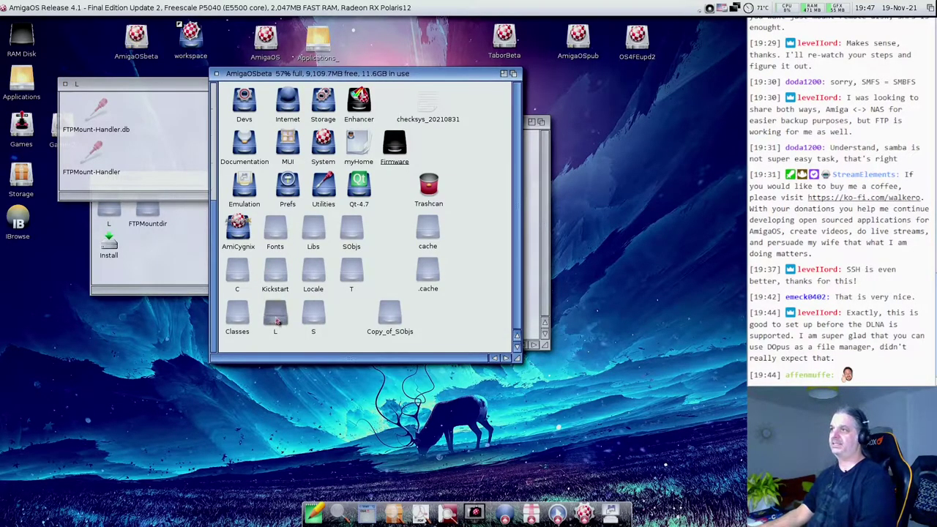
pyautogui.moveTo(172, 33); pyautogui.dragTo(170, 387)
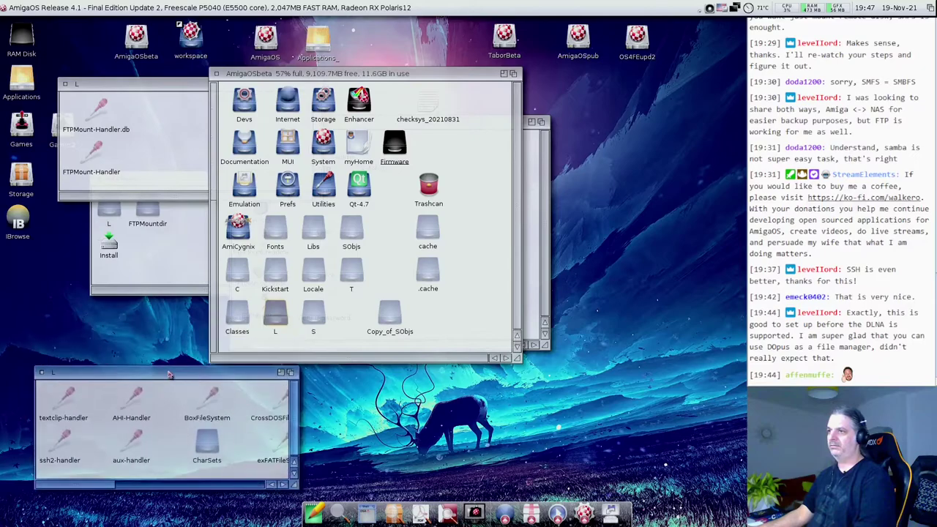
pyautogui.moveTo(147, 175); pyautogui.dragTo(73, 97)
pyautogui.moveTo(91, 150); pyautogui.dragTo(95, 450)
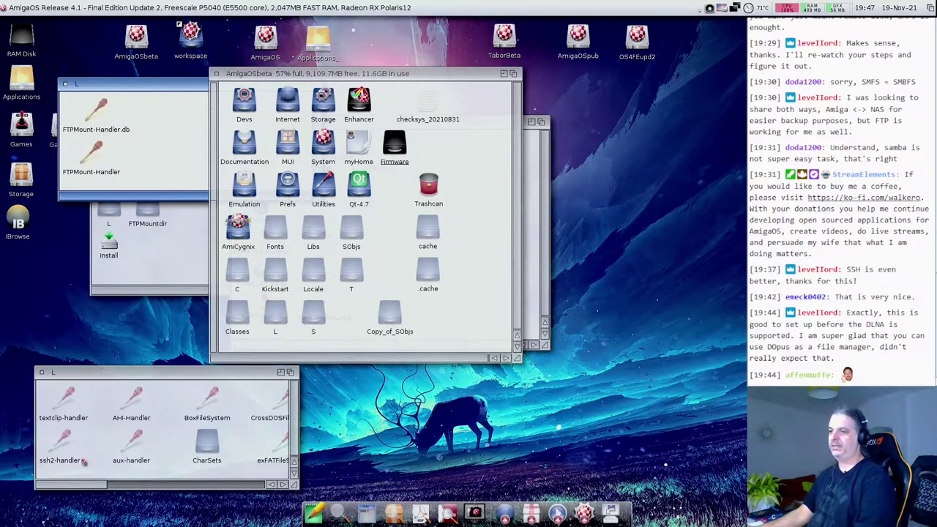
# - Close the L and AmigaOSbeta windows and open Quick-Install in NotePad
pyautogui.click(41, 372)
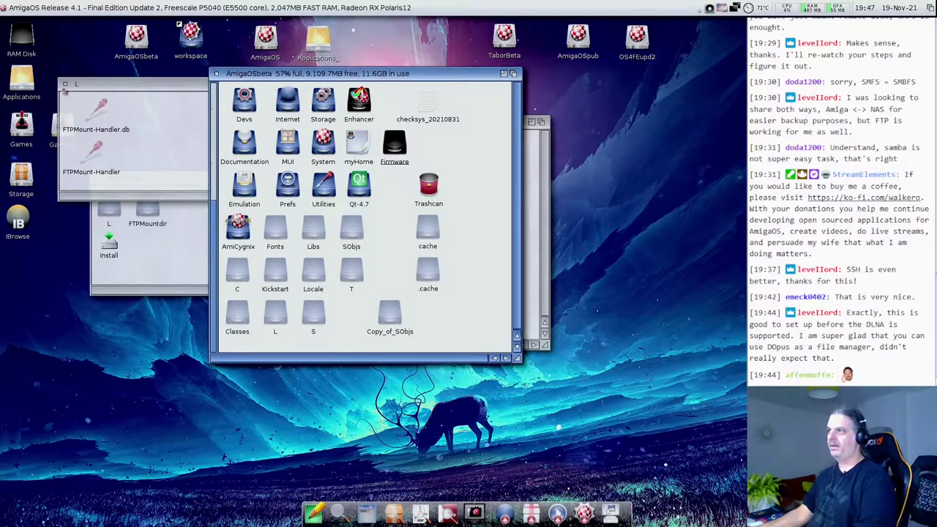
pyautogui.click(65, 84)
pyautogui.click(216, 74)
pyautogui.click(184, 270)
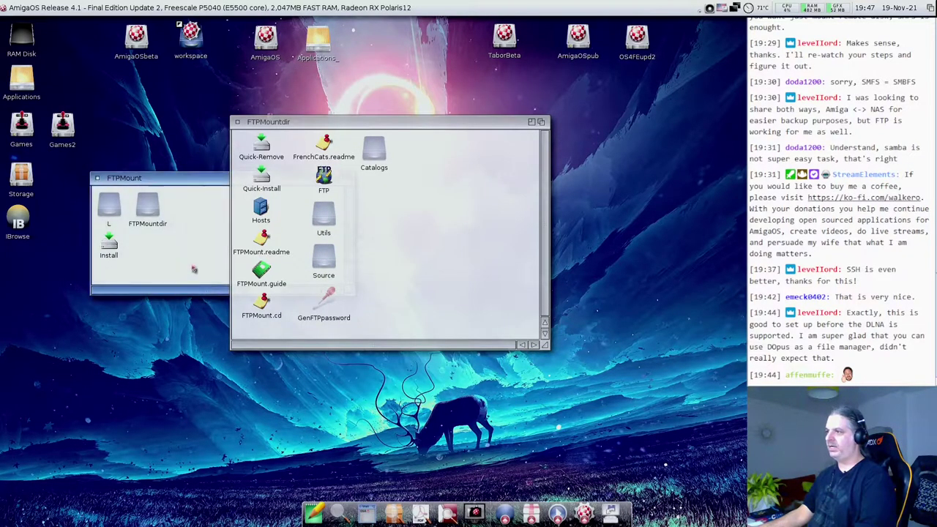
pyautogui.click(413, 264)
pyautogui.click(272, 209)
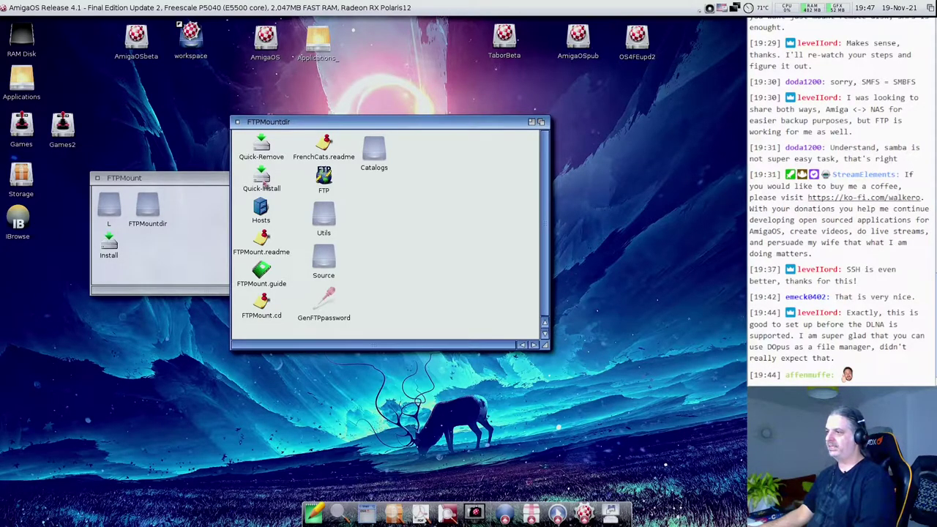
pyautogui.moveTo(262, 181); pyautogui.dragTo(313, 513)
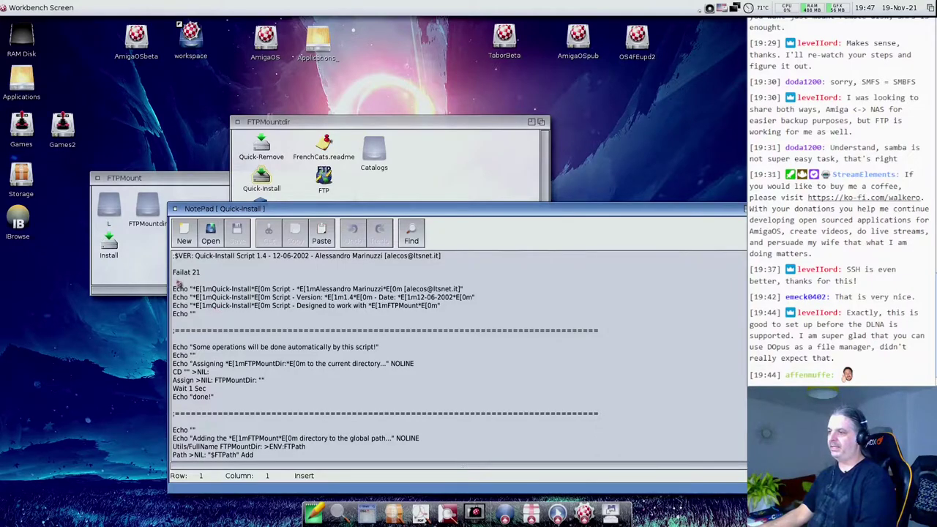
# - Review the Quick-Install script's header, CD and Assign lines, then close NotePad
pyautogui.moveTo(176, 257); pyautogui.dragTo(278, 327)
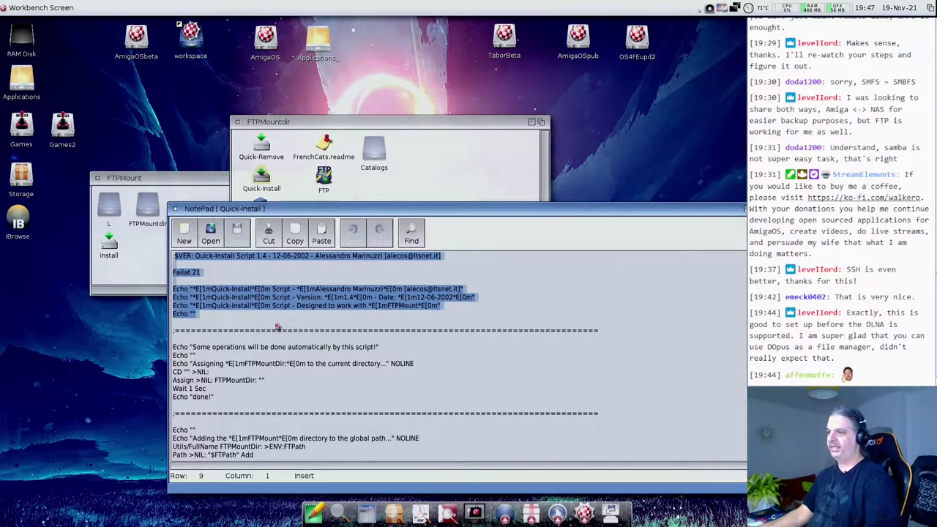
pyautogui.click(277, 328)
pyautogui.click(177, 373)
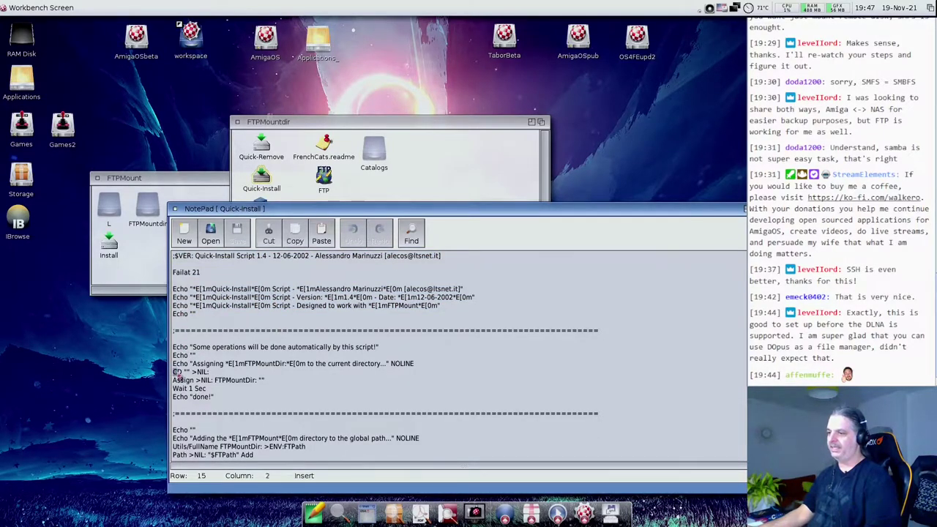
pyautogui.moveTo(181, 380); pyautogui.dragTo(195, 380)
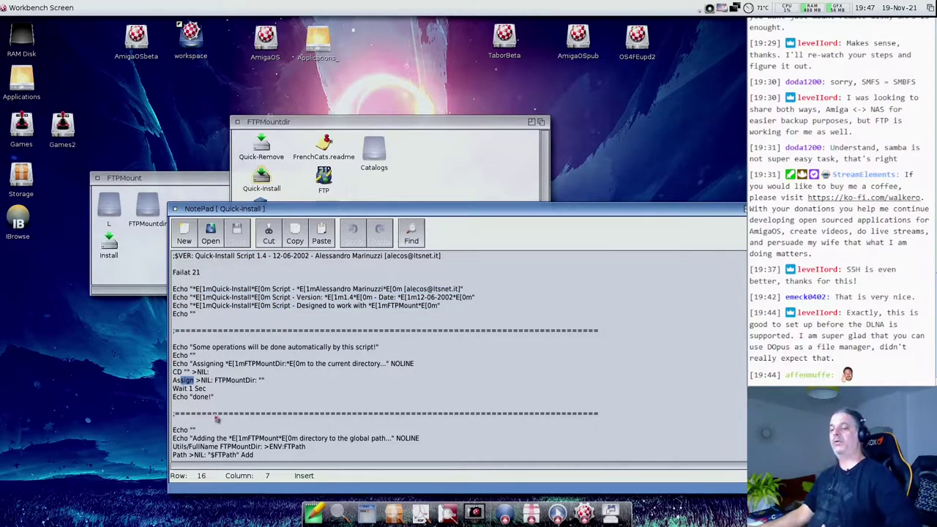
pyautogui.click(222, 390)
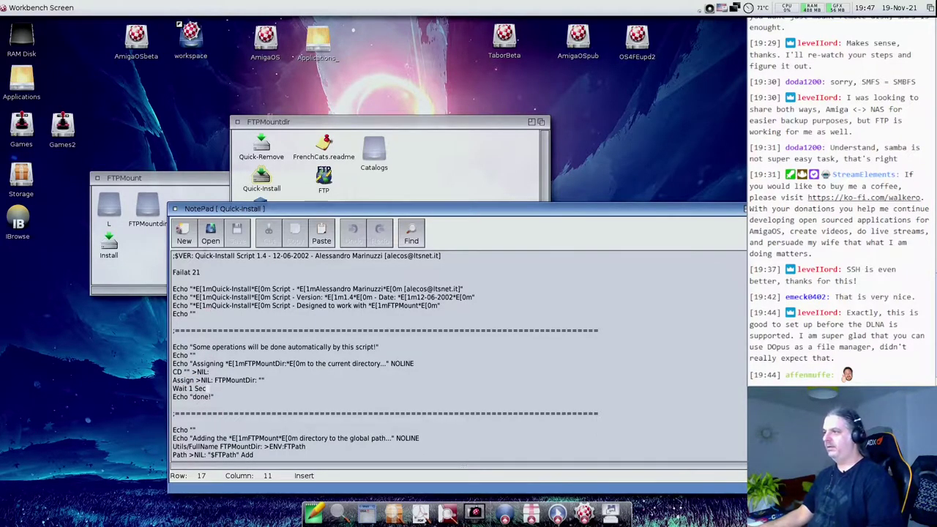
pyautogui.click(175, 208)
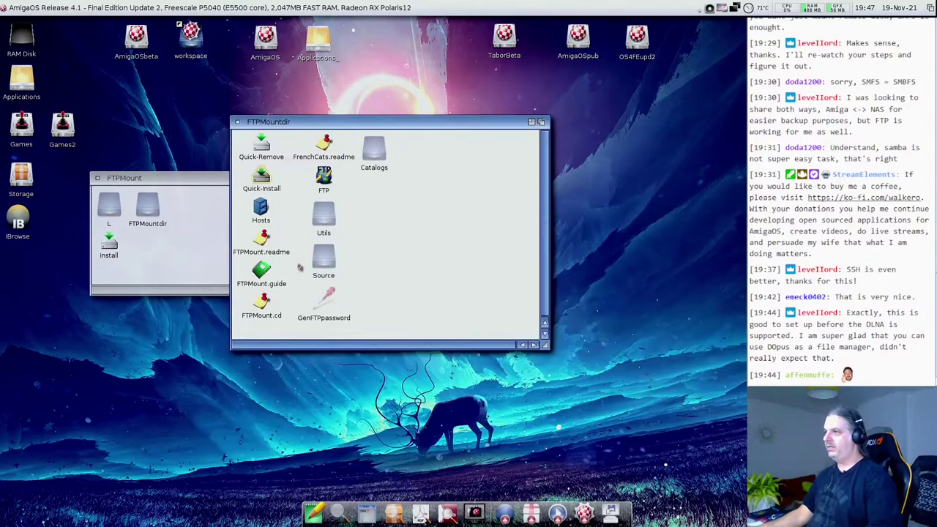
# - Inspect the FTP mountlist icon's information, confirming its C:Mount default tool
pyautogui.click(329, 178)
pyautogui.press('super+i')
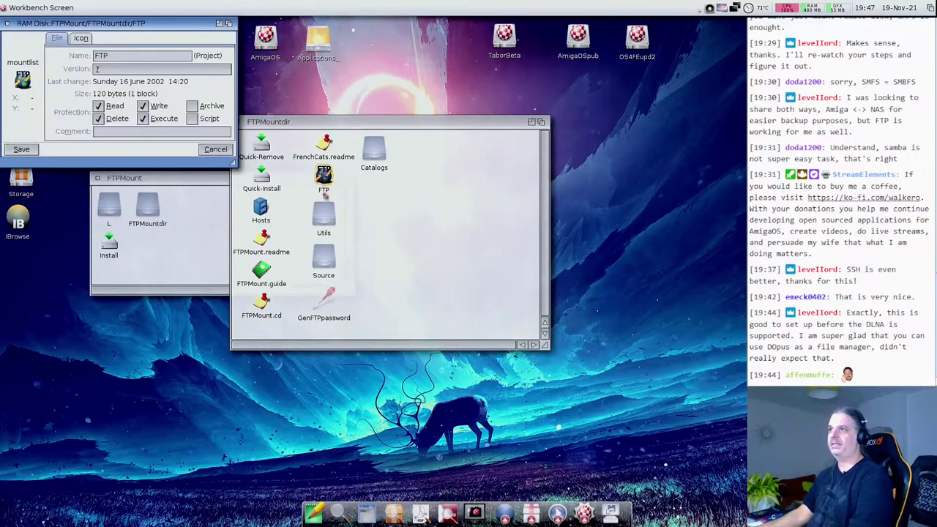
pyautogui.click(82, 39)
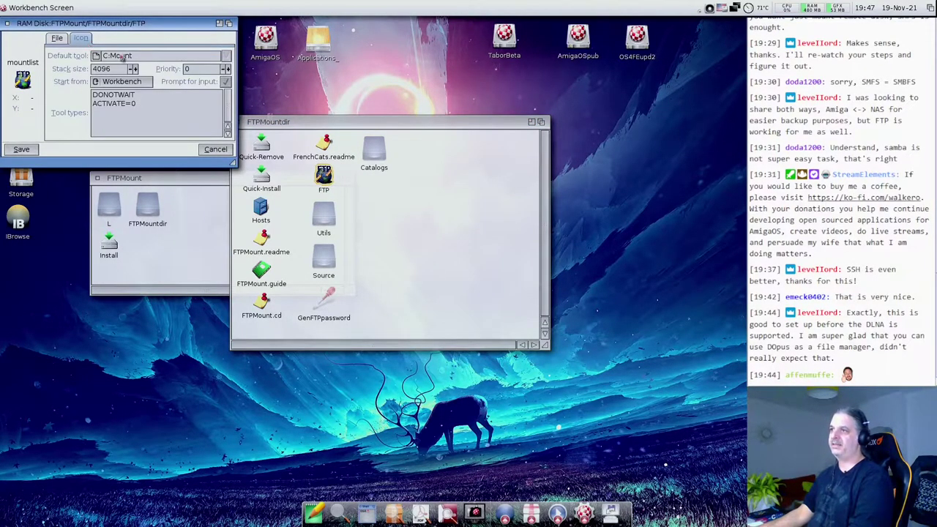
pyautogui.moveTo(104, 56); pyautogui.dragTo(151, 61)
pyautogui.press('super+c')
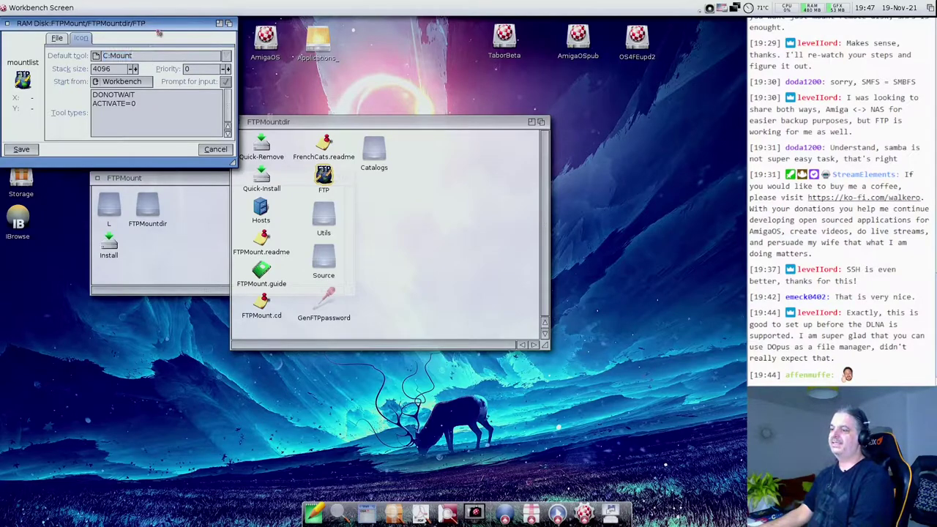
pyautogui.moveTo(157, 28); pyautogui.dragTo(161, 252)
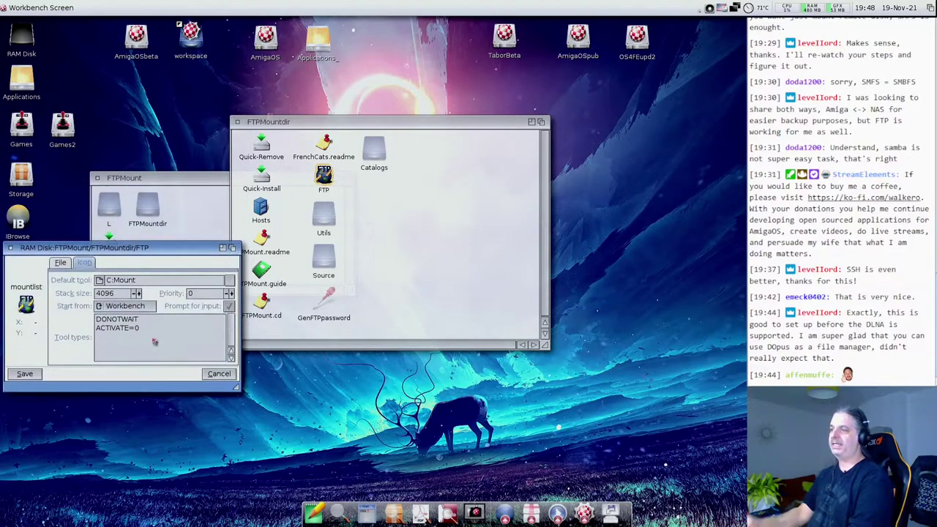
# - Cancel the icon information and open the FTP mount entry as text in NotePad
pyautogui.click(371, 263)
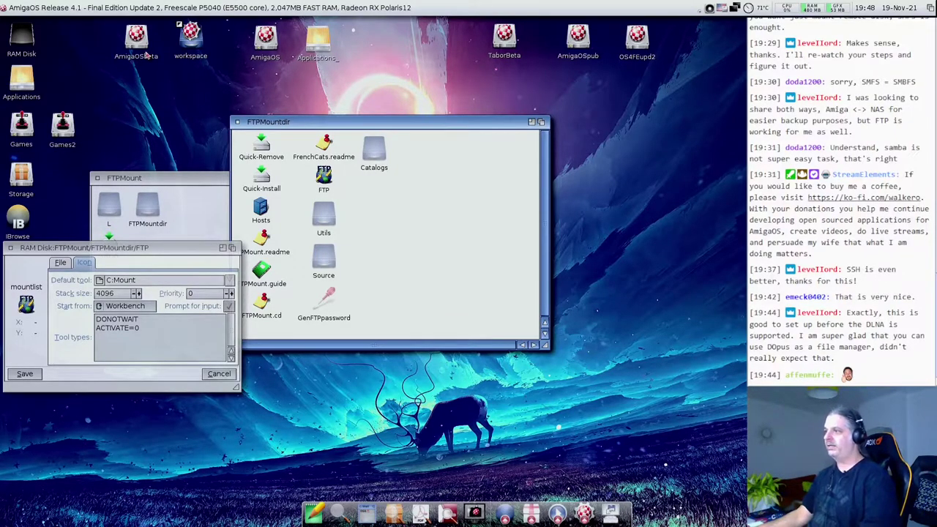
pyautogui.click(231, 375)
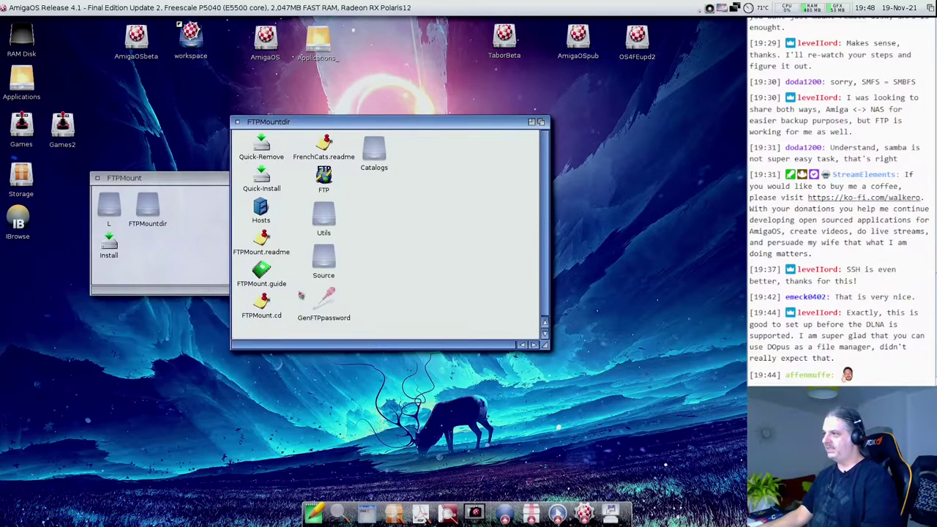
pyautogui.moveTo(311, 182); pyautogui.dragTo(315, 512)
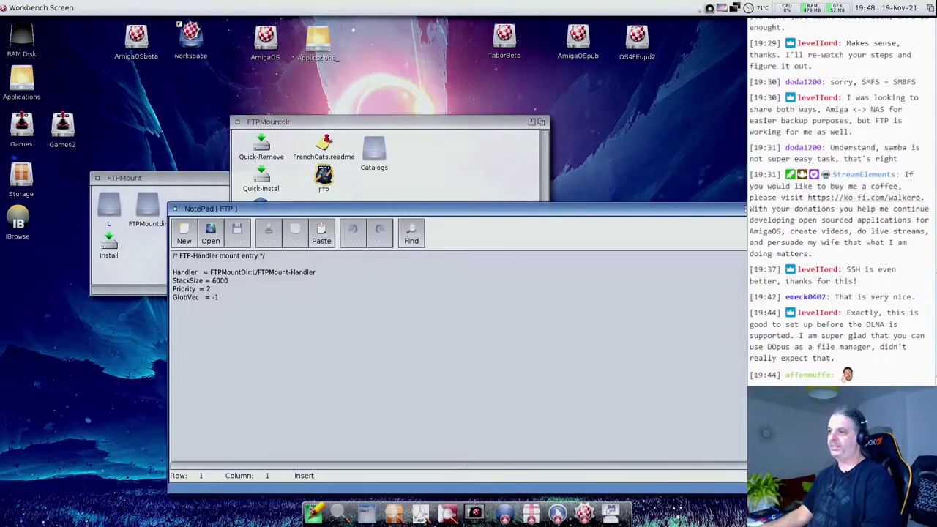
# - Open the DOSDrivers drawer via AmigaOSbeta > Storage, closing the intermediate windows
pyautogui.click(176, 274)
pyautogui.doubleClick(138, 41)
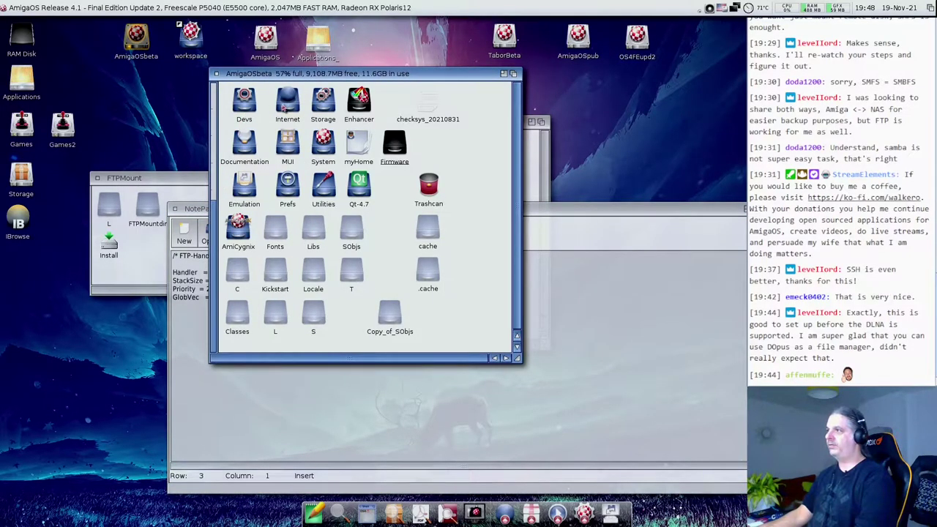
pyautogui.doubleClick(315, 102)
pyautogui.click(217, 73)
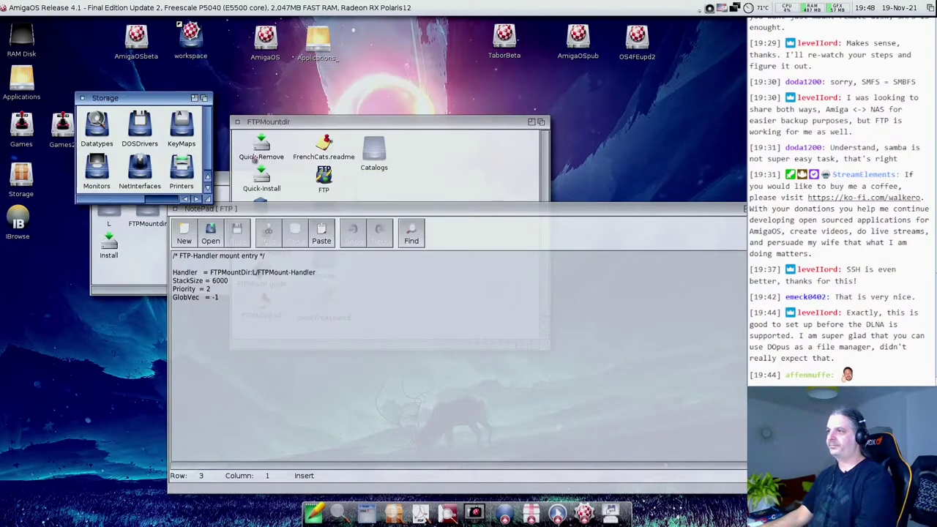
pyautogui.moveTo(211, 203); pyautogui.dragTo(308, 205)
pyautogui.doubleClick(139, 128)
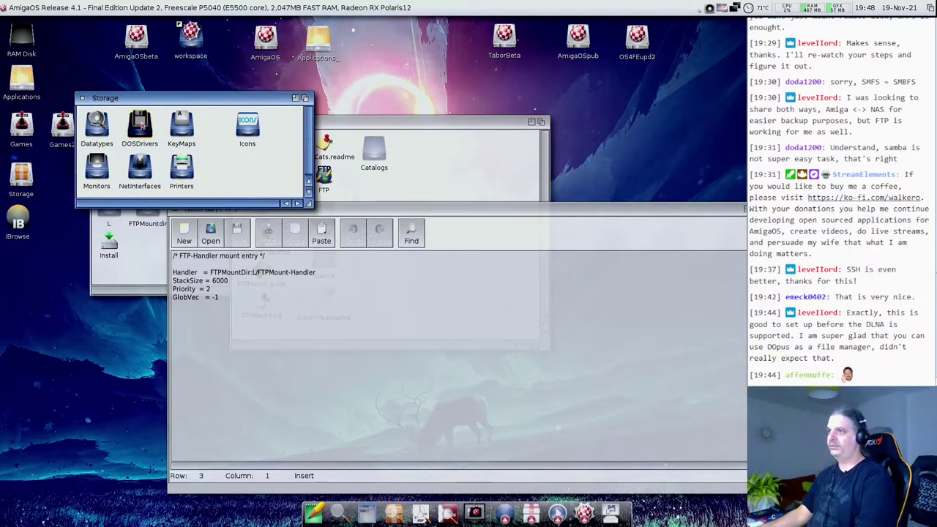
pyautogui.click(83, 98)
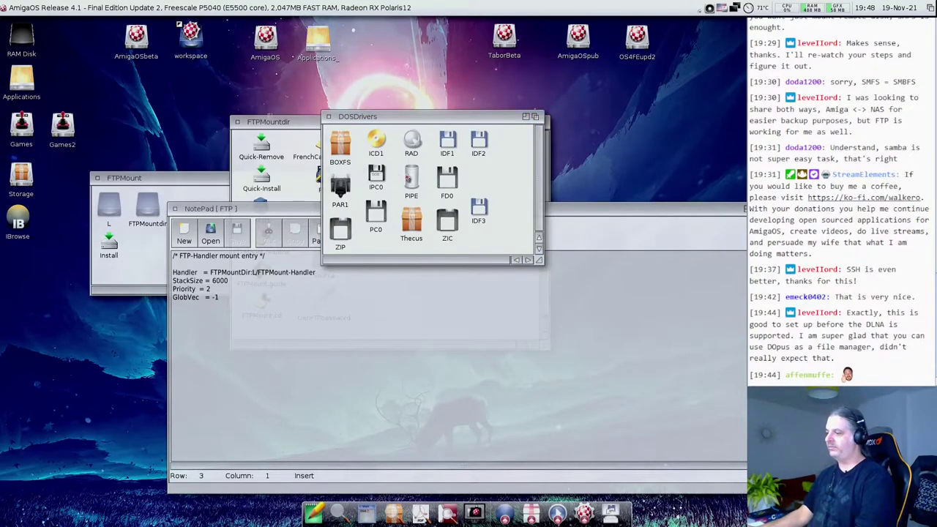
# - Open the Thecus mountlist beside the FTP entry to compare, then close both NotePad windows
pyautogui.moveTo(316, 520); pyautogui.dragTo(316, 520)
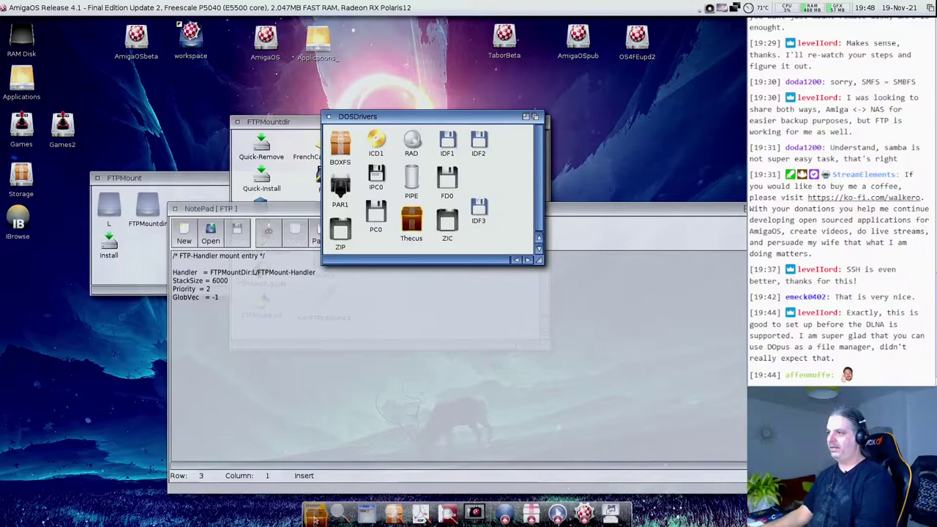
pyautogui.moveTo(308, 211); pyautogui.dragTo(465, 212)
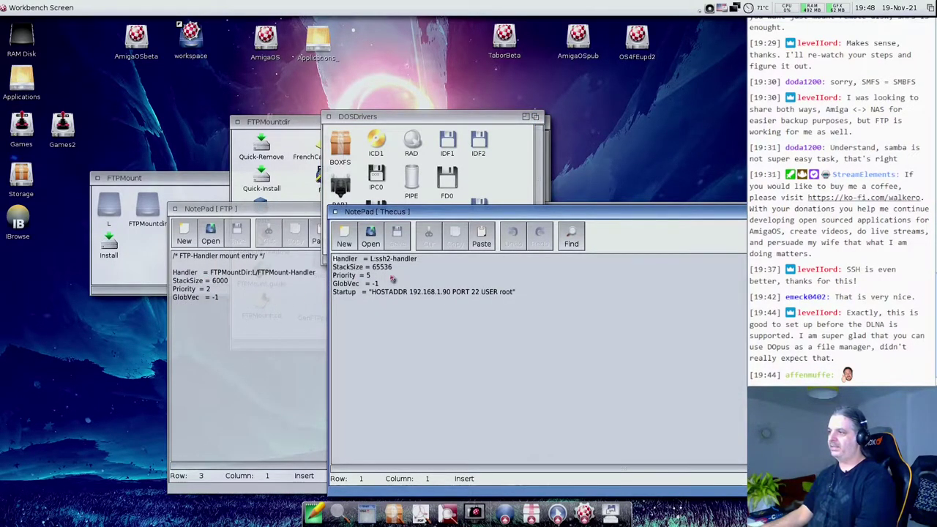
pyautogui.click(301, 339)
pyautogui.click(413, 398)
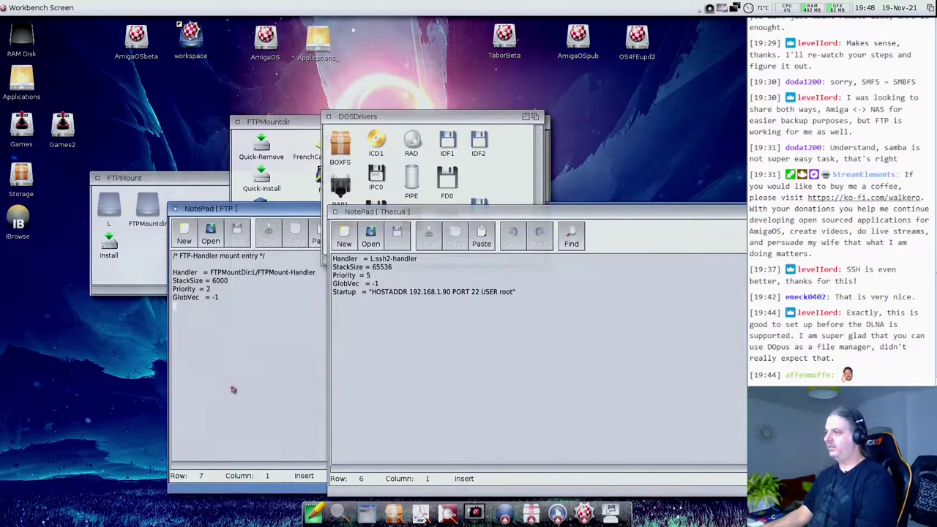
pyautogui.click(266, 353)
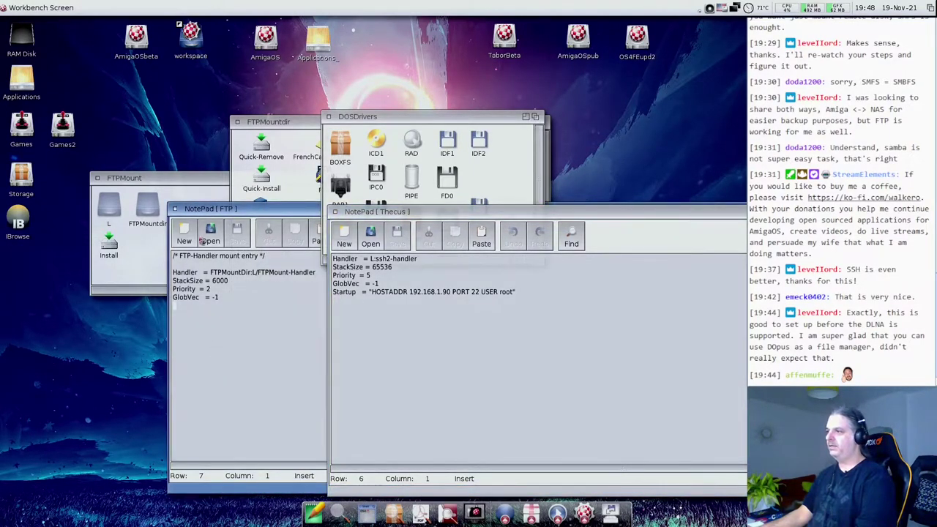
pyautogui.click(175, 209)
pyautogui.click(335, 211)
pyautogui.moveTo(287, 121); pyautogui.dragTo(157, 188)
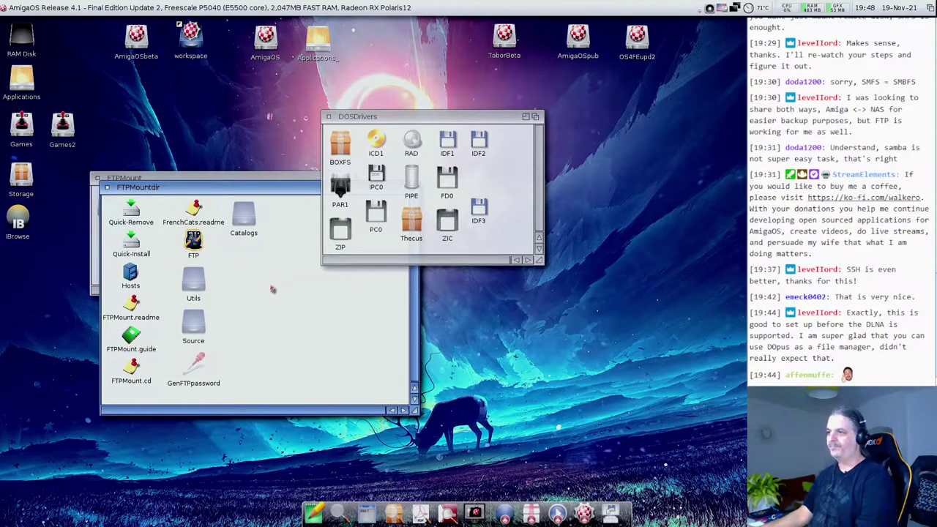
# - Look inside the Hosts drawer at the aminet host entry, then close it
pyautogui.click(195, 289)
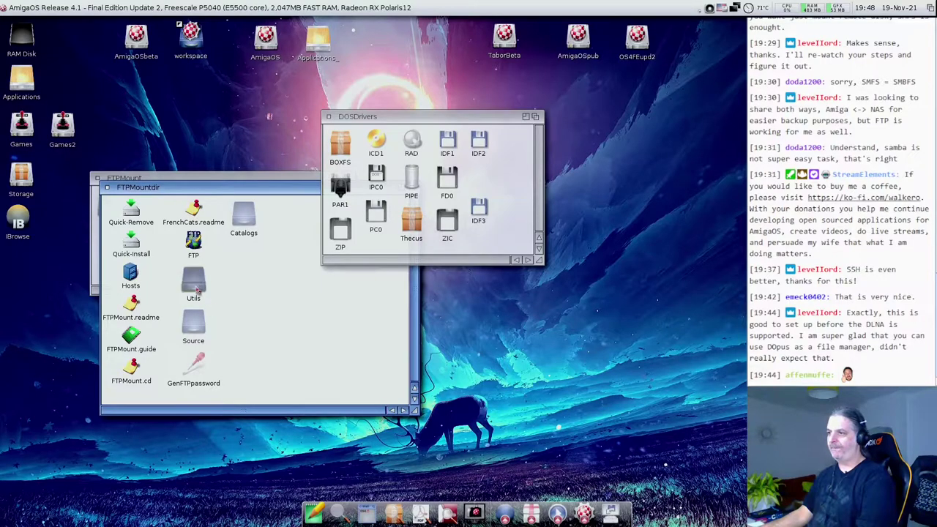
pyautogui.click(133, 302)
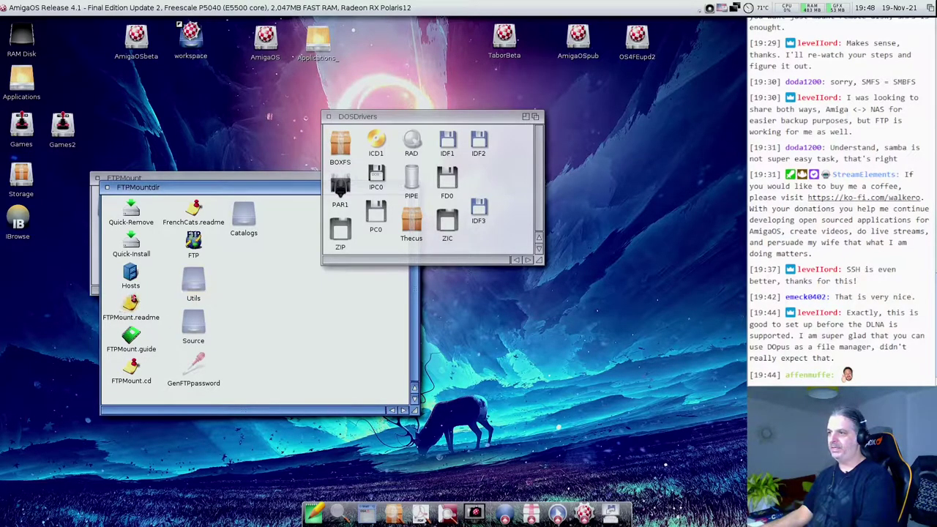
pyautogui.doubleClick(131, 275)
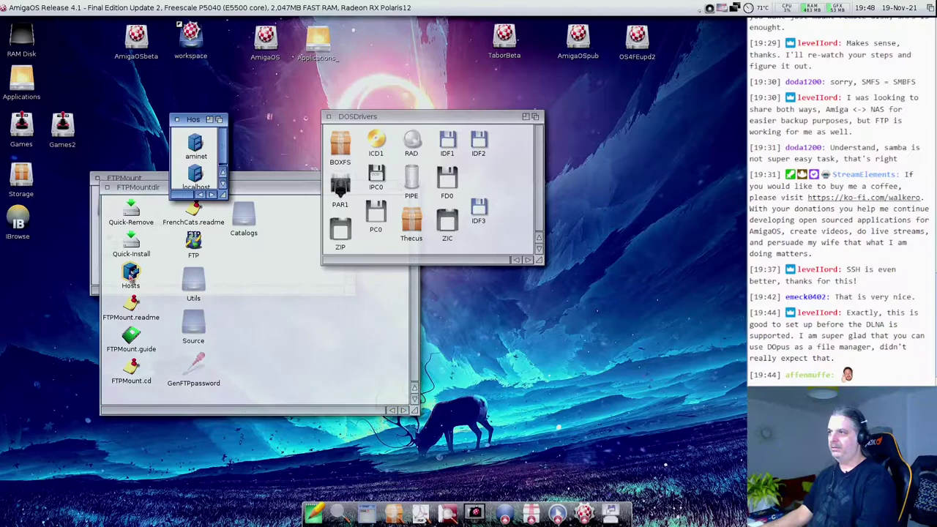
pyautogui.doubleClick(195, 142)
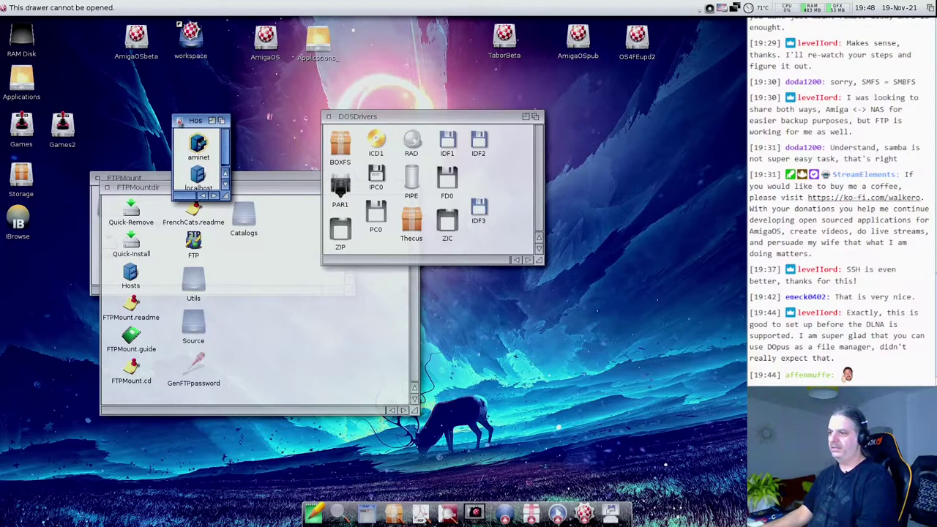
pyautogui.click(177, 119)
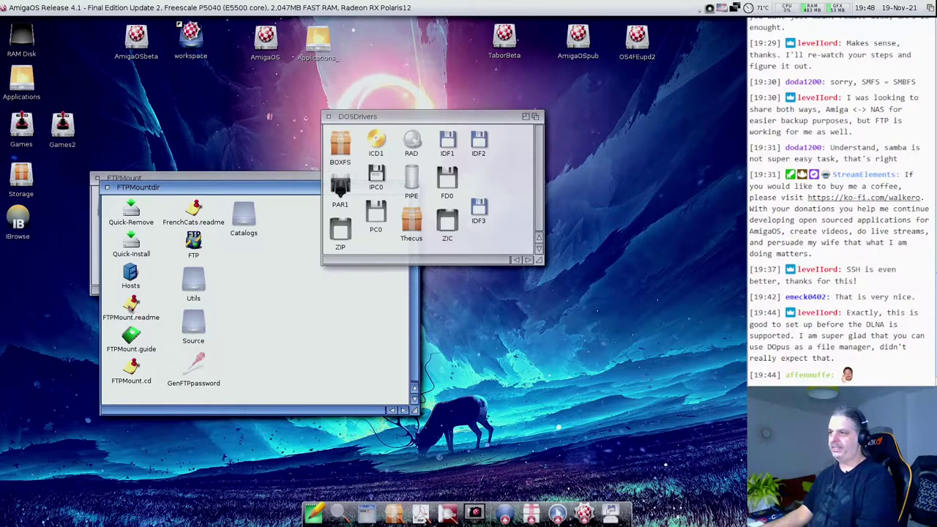
# - Open FTPMount.guide in MultiView at its Usage page on Quick-Install and Quick-Remove
pyautogui.doubleClick(131, 336)
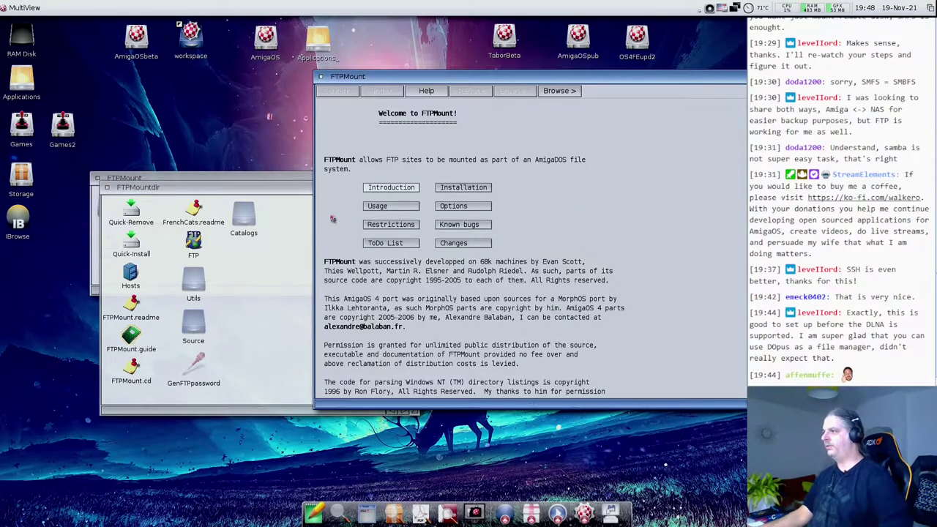
pyautogui.click(411, 207)
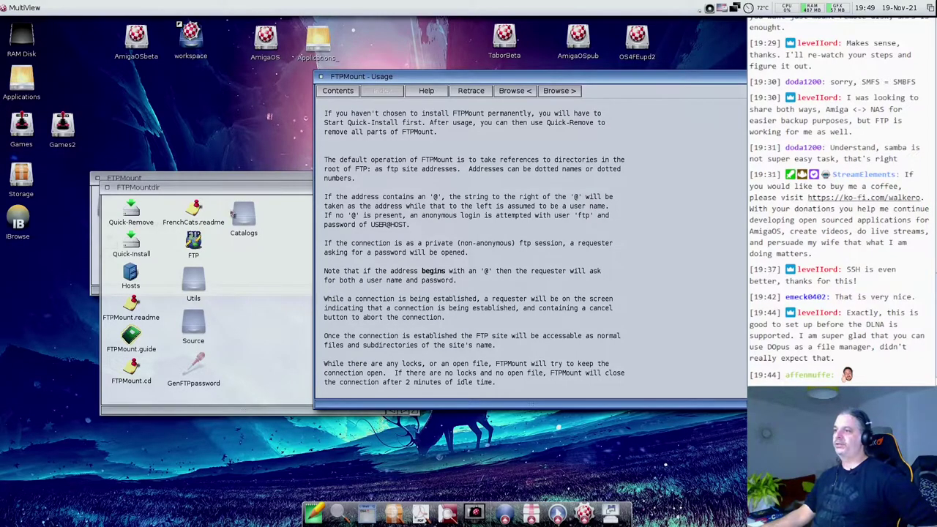
pyautogui.moveTo(124, 209); pyautogui.dragTo(138, 254)
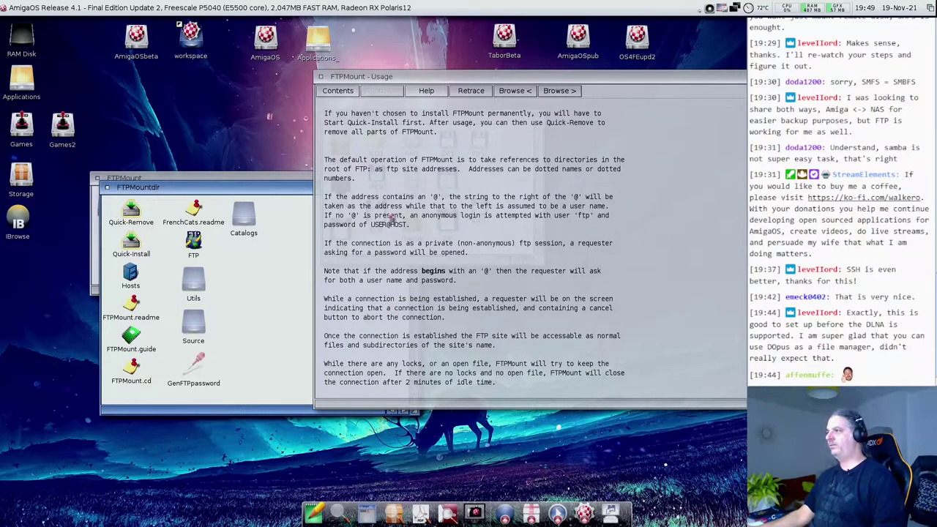
pyautogui.click(363, 164)
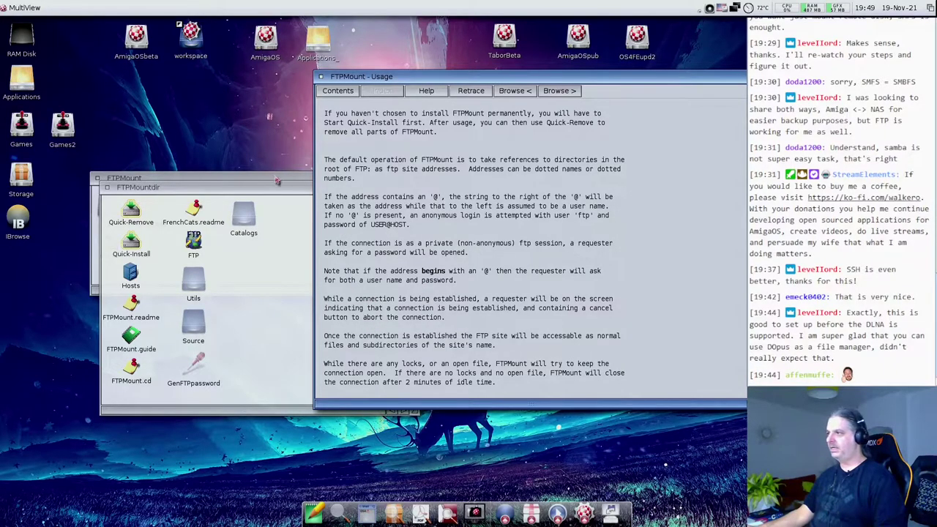
# - Copy the FTP mountlist from FTPMountdir into the DOSDrivers drawer
pyautogui.moveTo(368, 83); pyautogui.dragTo(507, 51)
pyautogui.click(284, 297)
pyautogui.moveTo(386, 120); pyautogui.dragTo(271, 66)
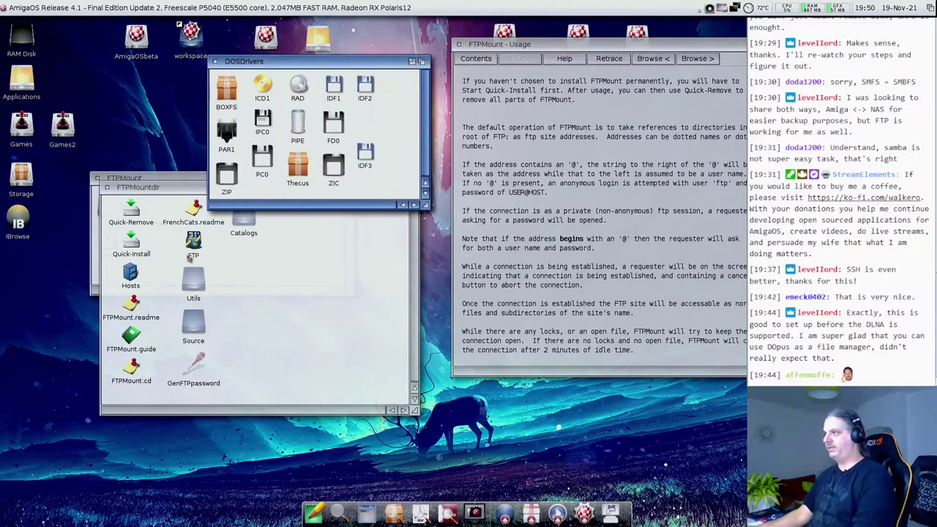
pyautogui.moveTo(193, 242); pyautogui.dragTo(388, 119)
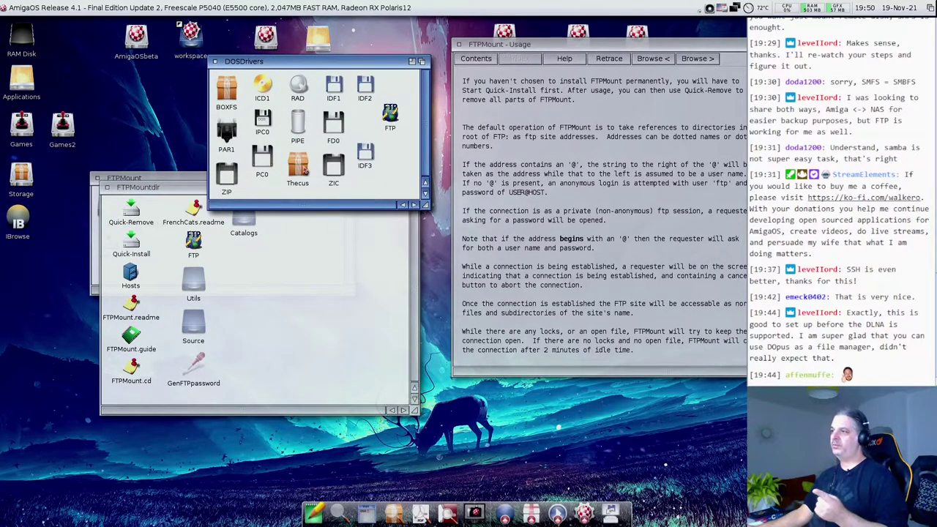
# - Check Devs/DOSDrivers on the AmigaOSbeta drive, then close that drawer
pyautogui.click(303, 170)
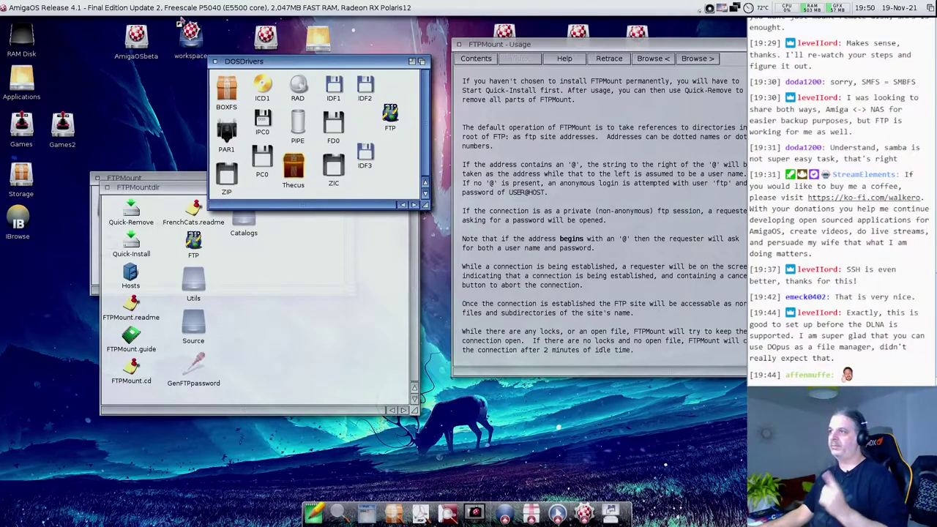
pyautogui.doubleClick(142, 43)
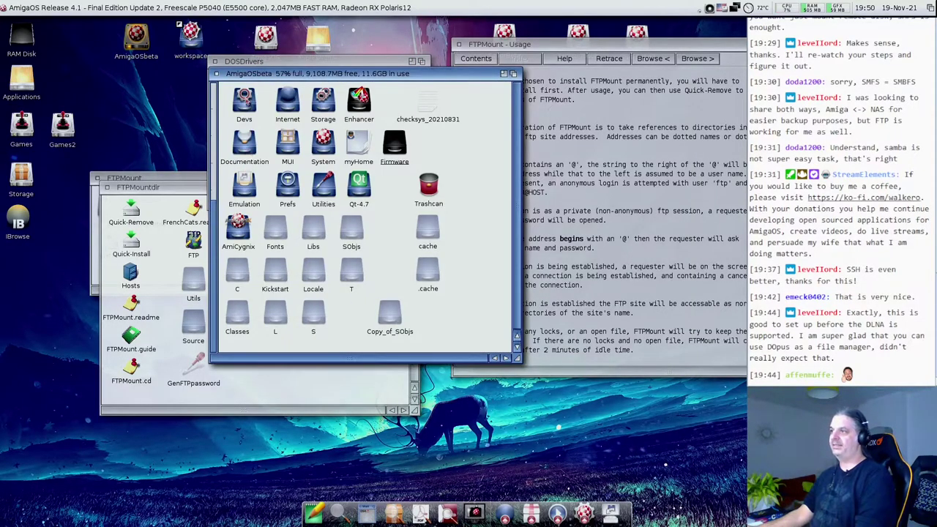
pyautogui.doubleClick(246, 102)
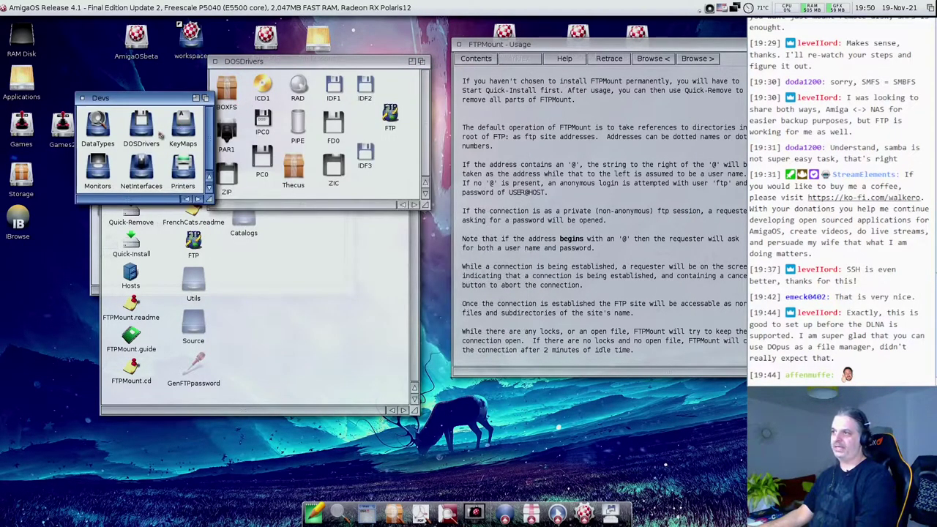
pyautogui.doubleClick(141, 125)
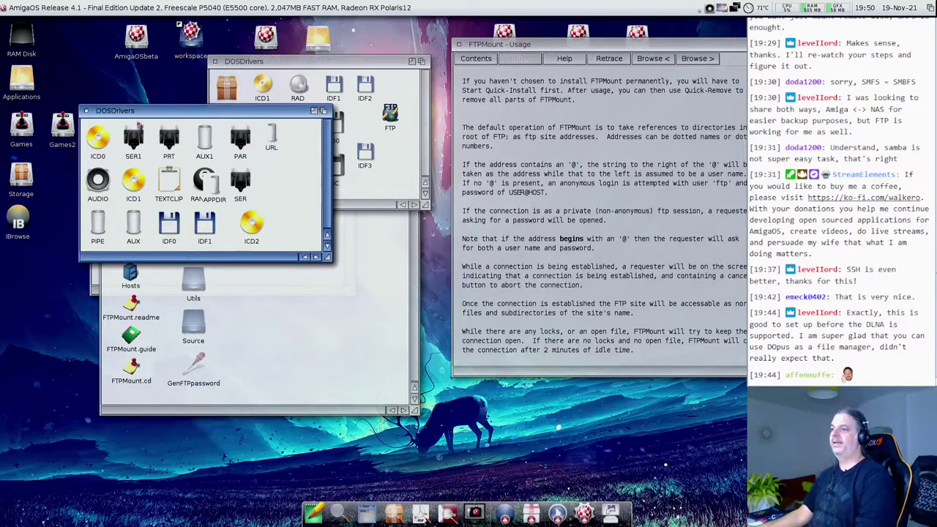
pyautogui.moveTo(153, 111); pyautogui.dragTo(86, 213)
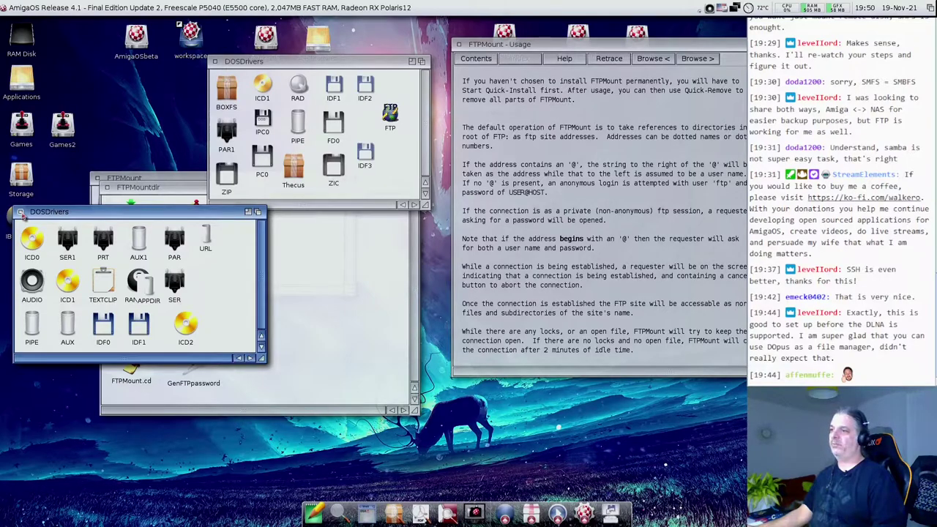
pyautogui.click(21, 212)
# - Mount the Thecus share and view its mountlist text in NotePad, then close it
pyautogui.click(294, 166)
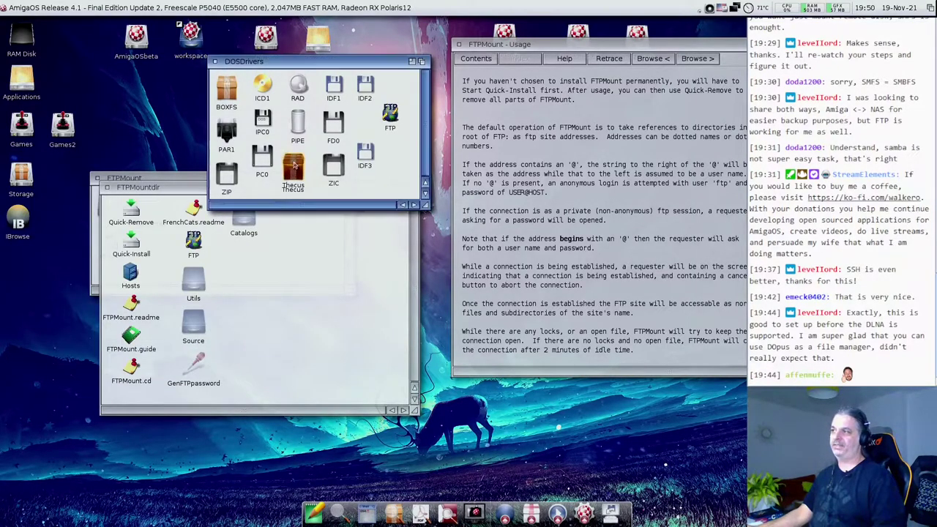
pyautogui.doubleClick(296, 163)
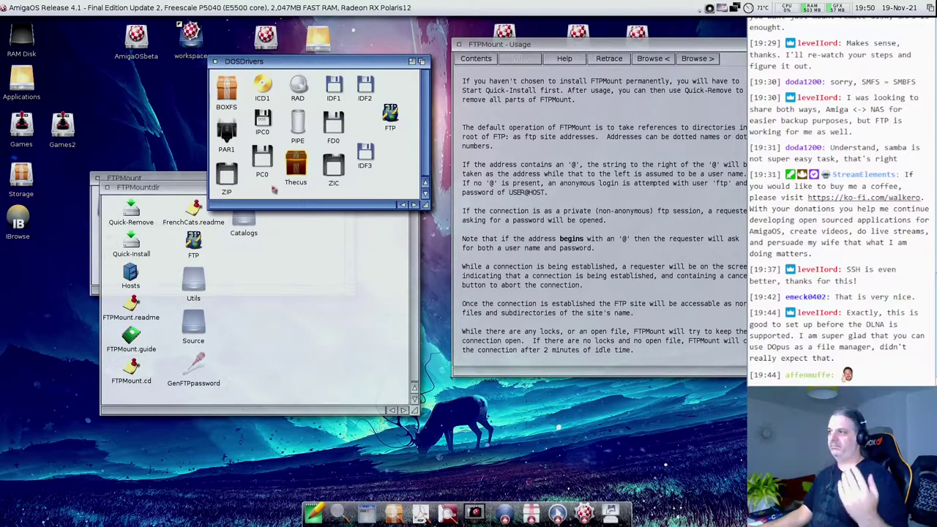
pyautogui.moveTo(287, 188); pyautogui.dragTo(297, 195)
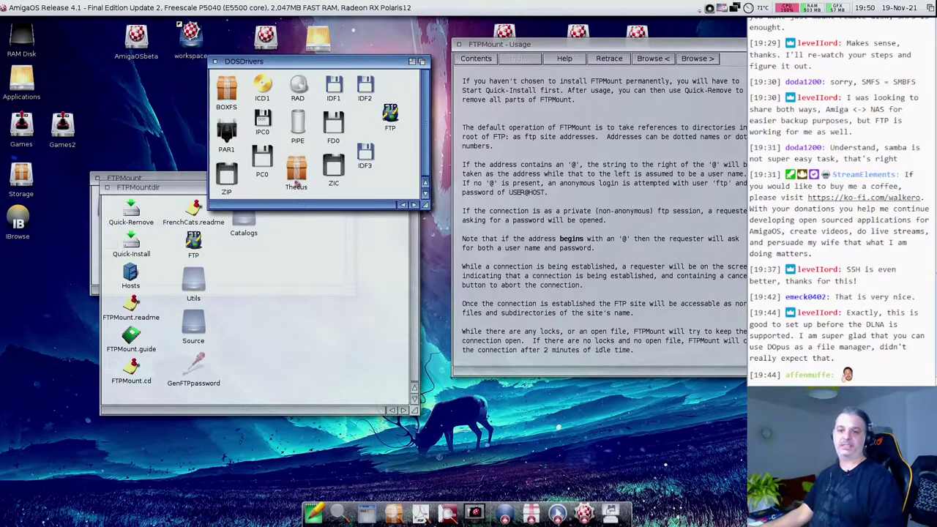
pyautogui.click(296, 176)
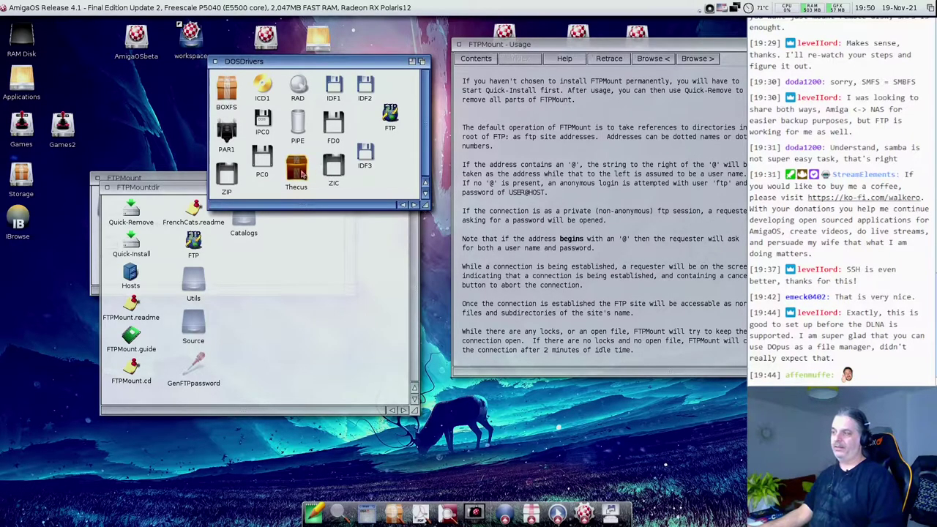
pyautogui.moveTo(296, 173); pyautogui.dragTo(313, 515)
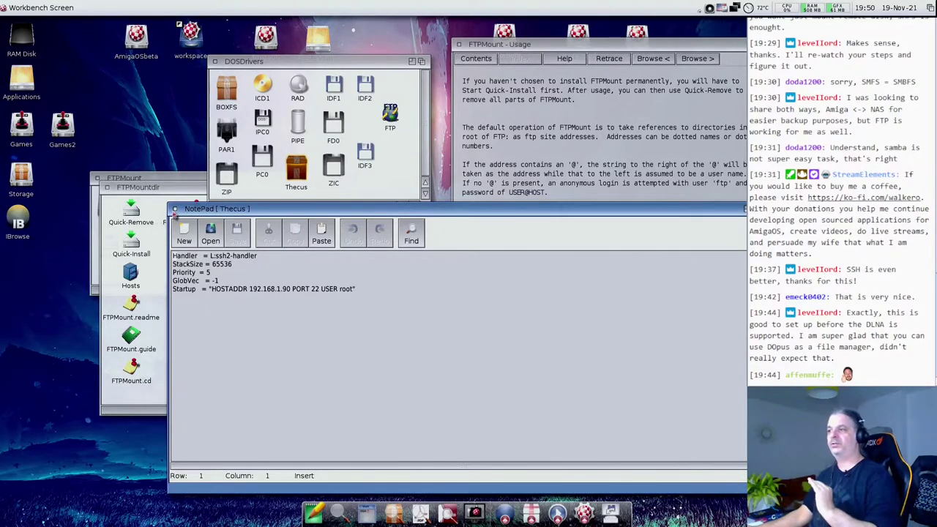
pyautogui.click(175, 210)
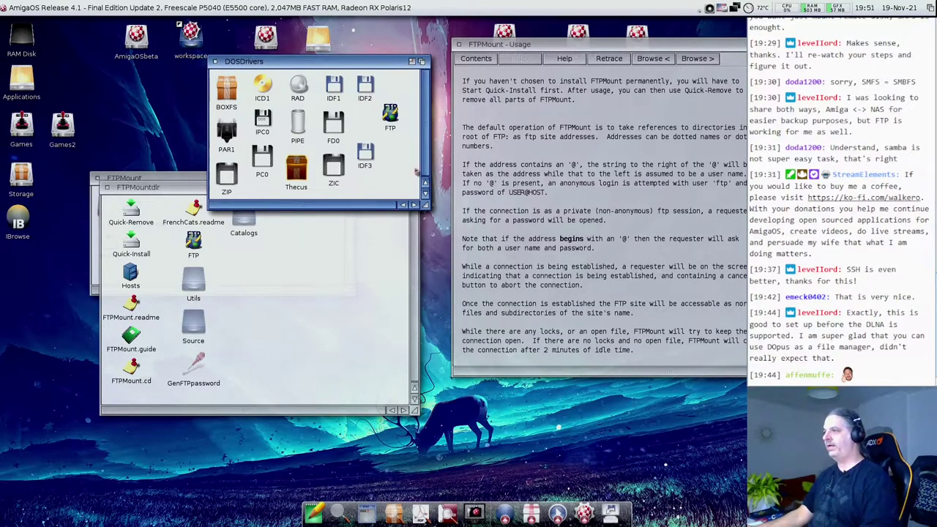
pyautogui.click(410, 143)
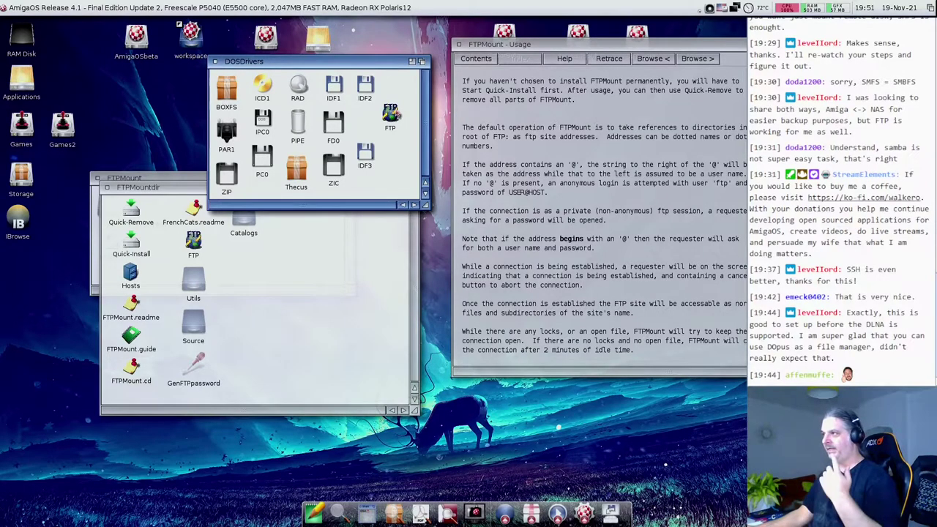
# - Scroll the FTPMount guide's Usage page and go to its Tooltype Options section on USER, PASSWORD and HOST
pyautogui.click(393, 117)
pyautogui.click(612, 242)
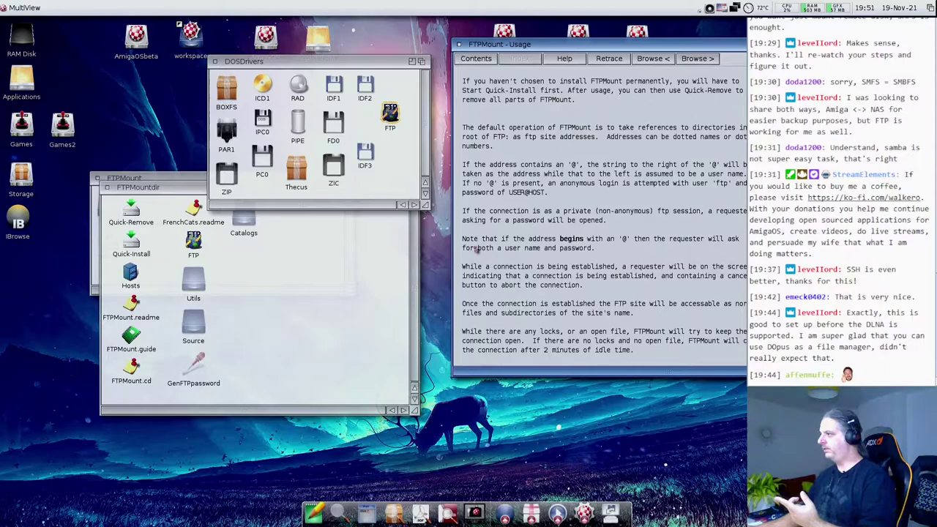
pyautogui.scroll(-5, 481, 258)
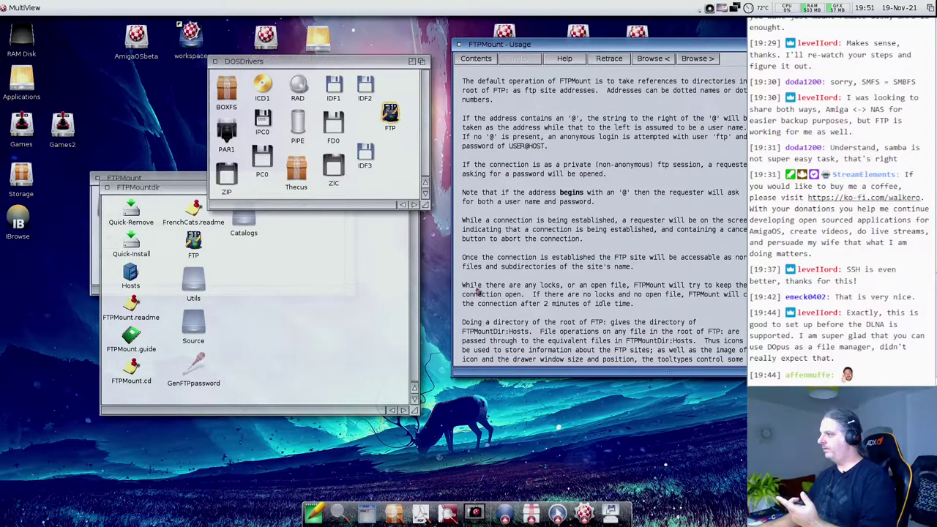
pyautogui.scroll(-2, 571, 301)
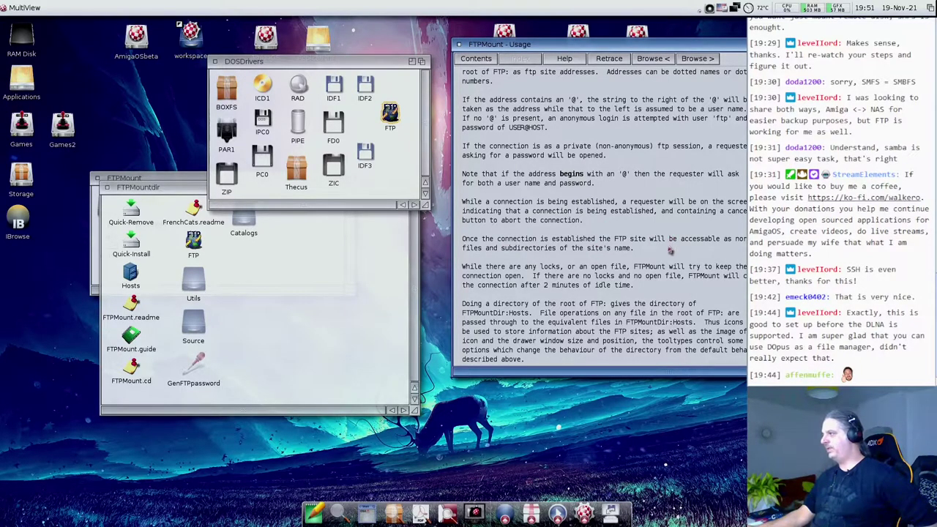
pyautogui.scroll(-3, 656, 290)
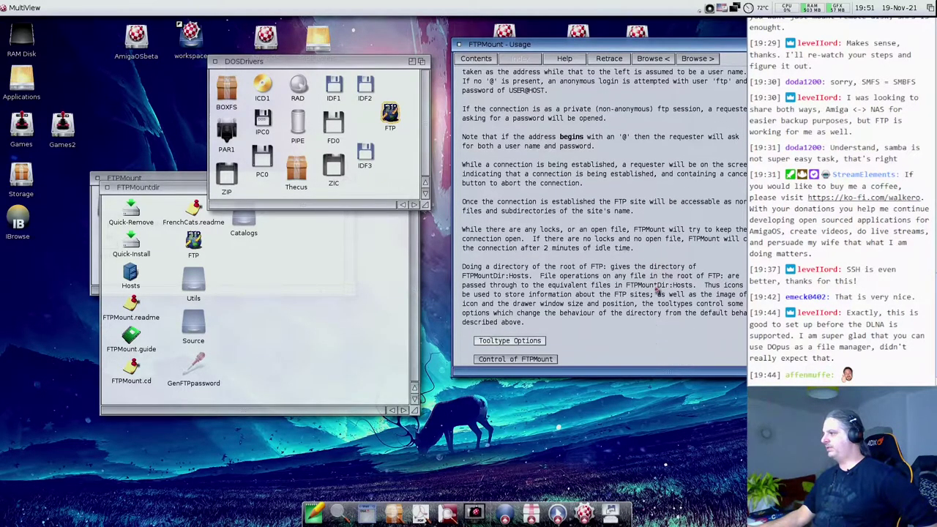
pyautogui.click(524, 313)
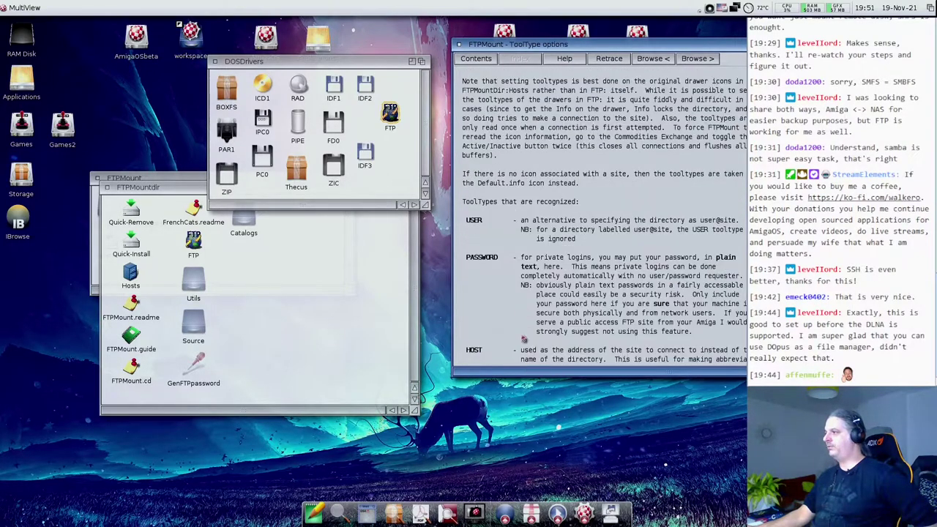
pyautogui.scroll(-5, 569, 313)
pyautogui.scroll(-5, 569, 313)
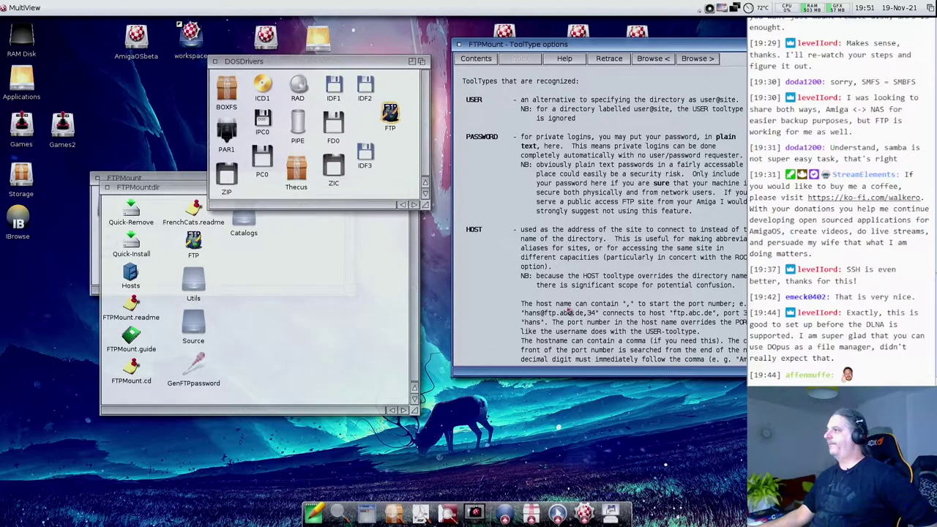
pyautogui.scroll(7, 507, 194)
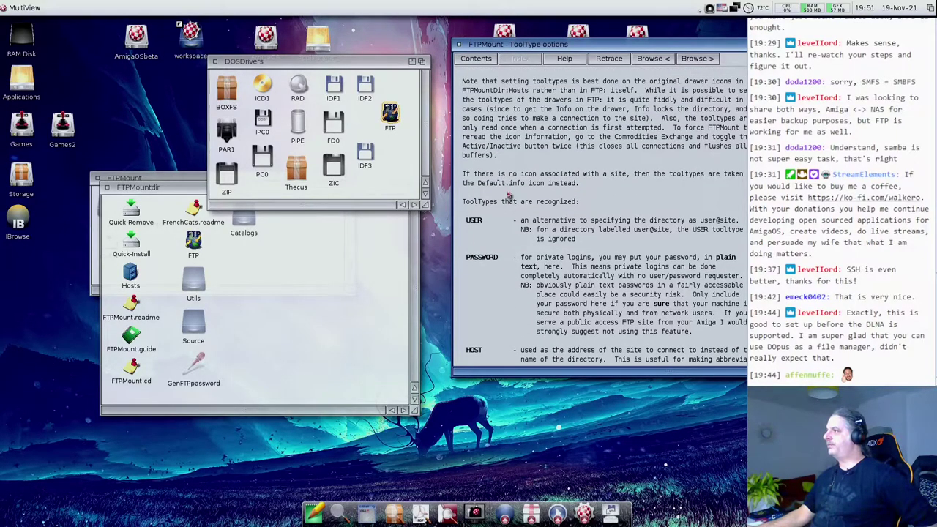
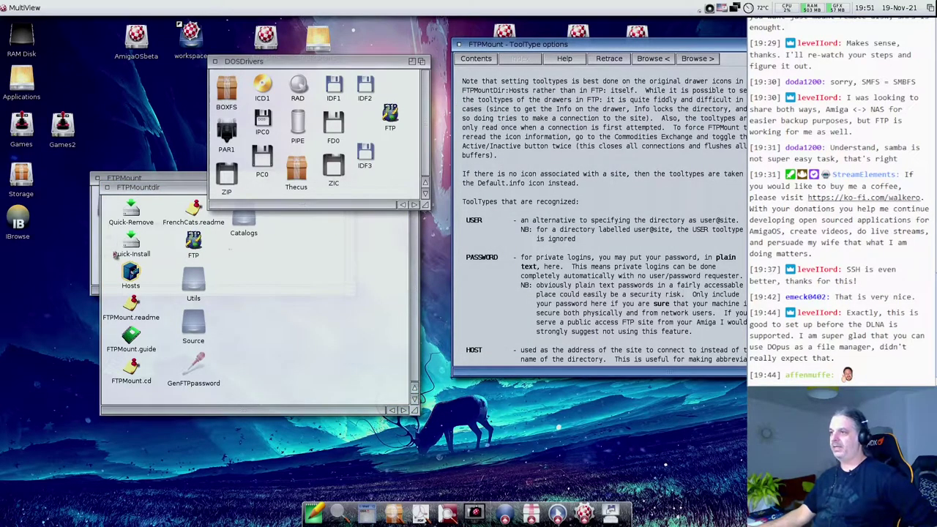
# - Load Quick-Install into NotePad, cancel the four FTPMountDir: volume requests, and zoom the FTPMountdir drawer
pyautogui.moveTo(130, 241); pyautogui.dragTo(314, 513)
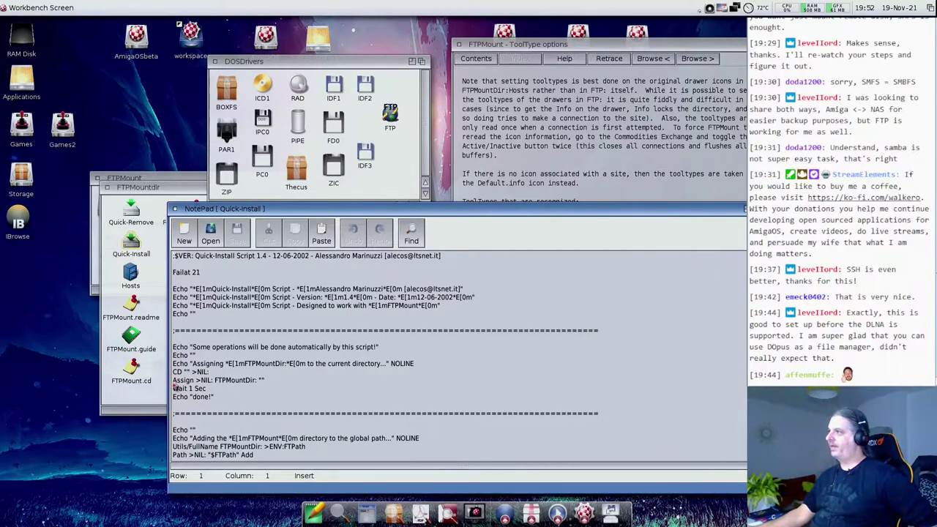
pyautogui.click(449, 80)
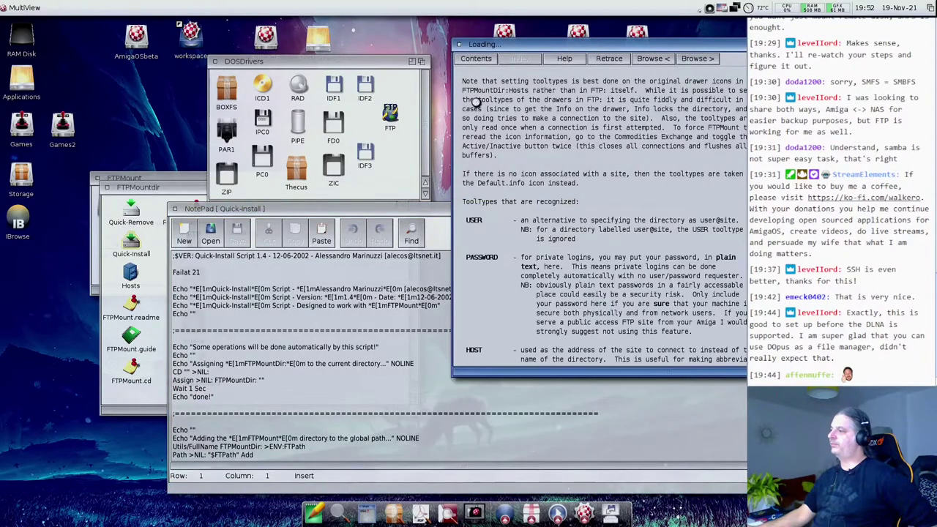
pyautogui.click(566, 304)
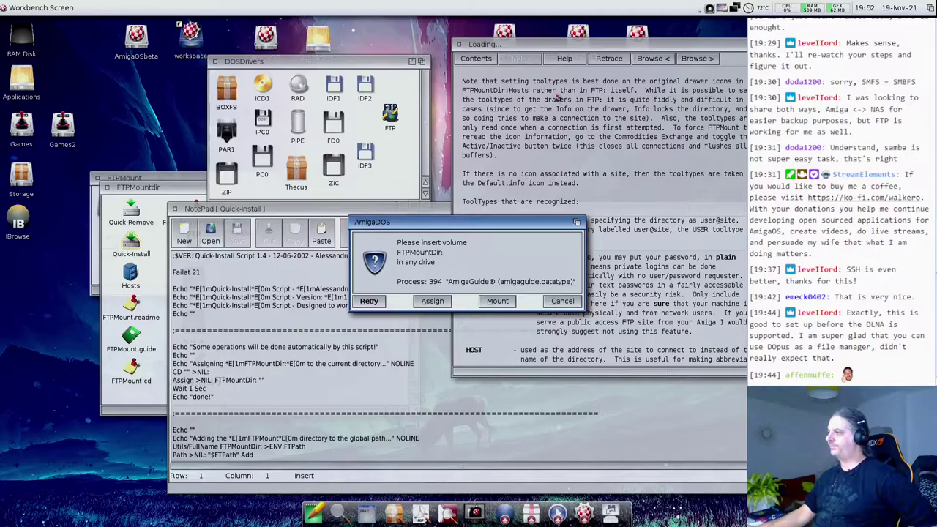
pyautogui.click(563, 301)
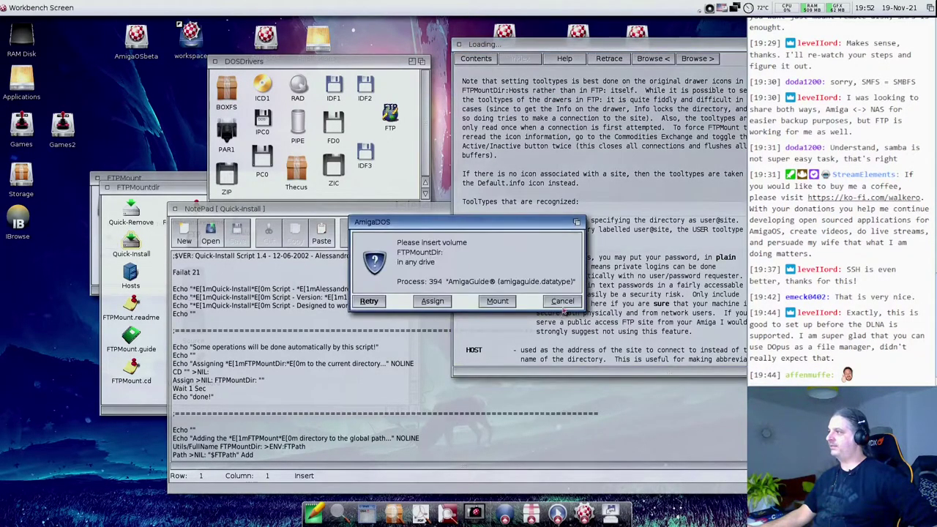
pyautogui.click(562, 302)
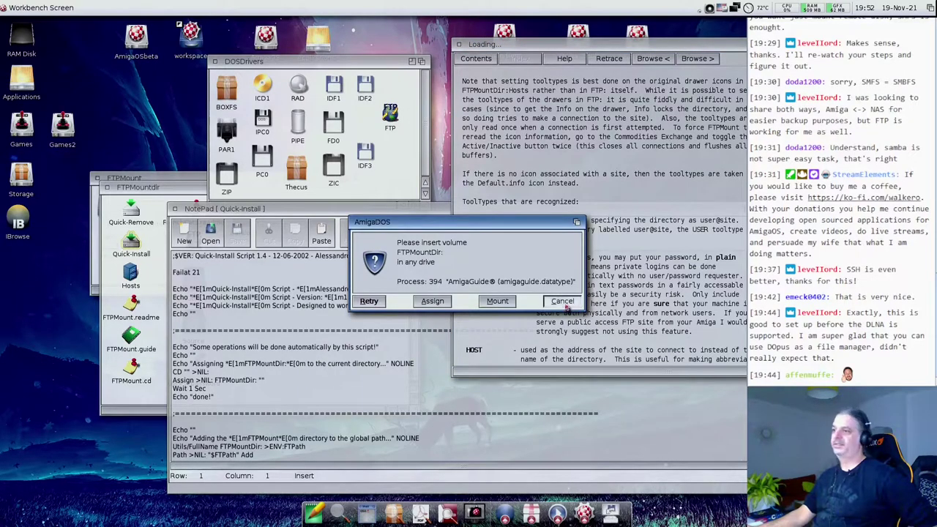
pyautogui.click(562, 301)
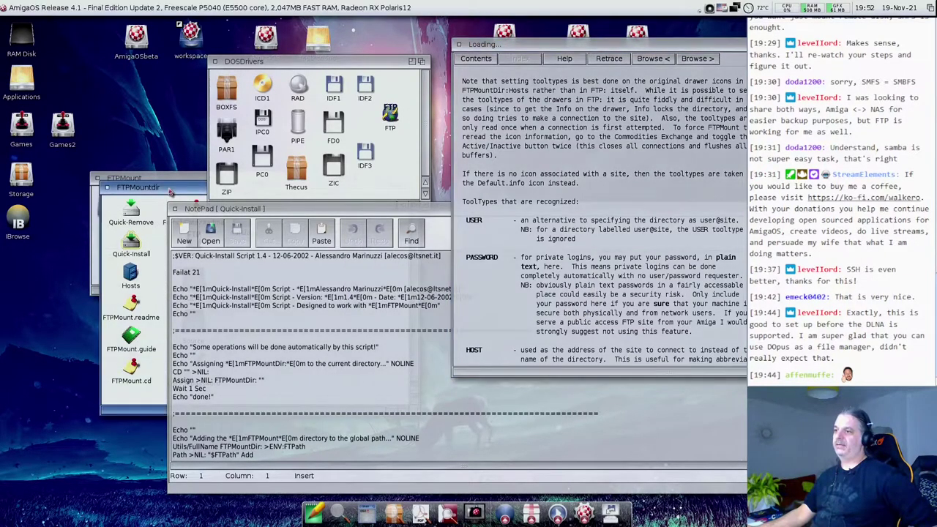
pyautogui.doubleClick(170, 193)
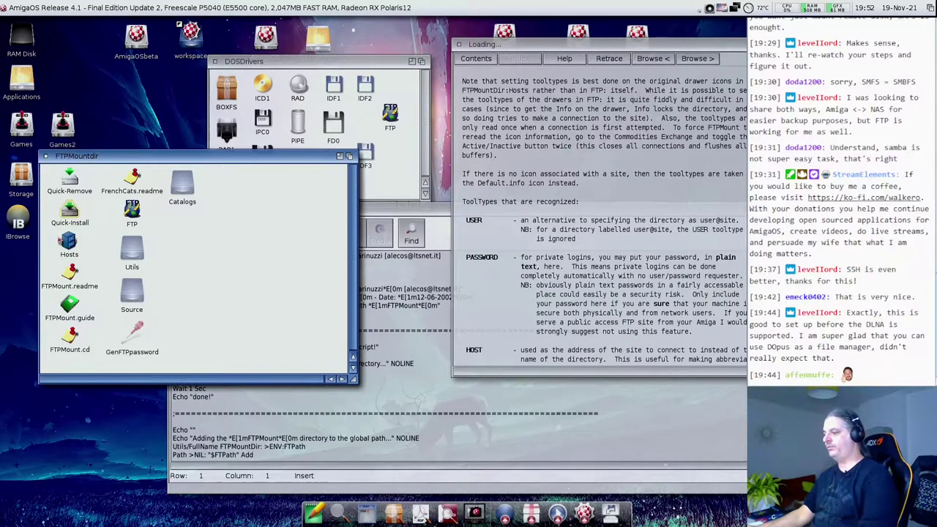
# - Open and close a shell, then open the AmigaOSbeta volume and its myHome drawer
pyautogui.click(367, 515)
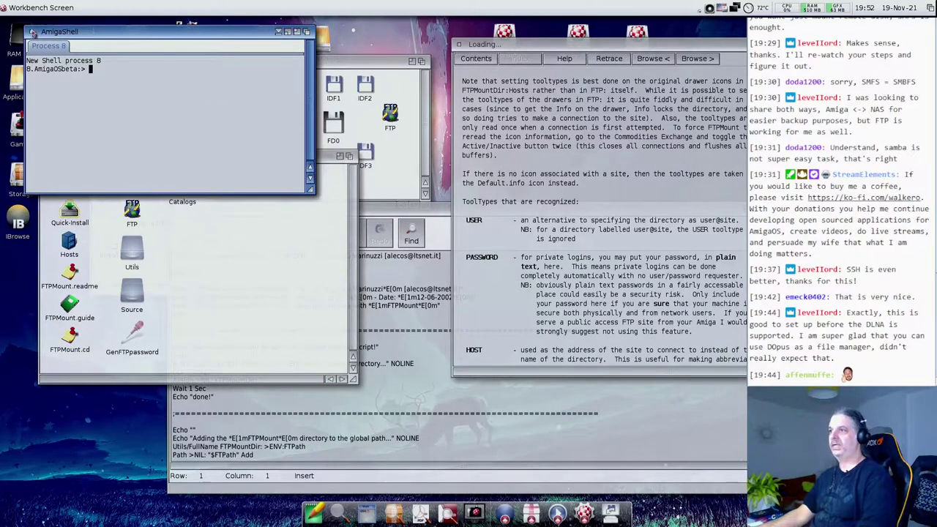
pyautogui.click(33, 33)
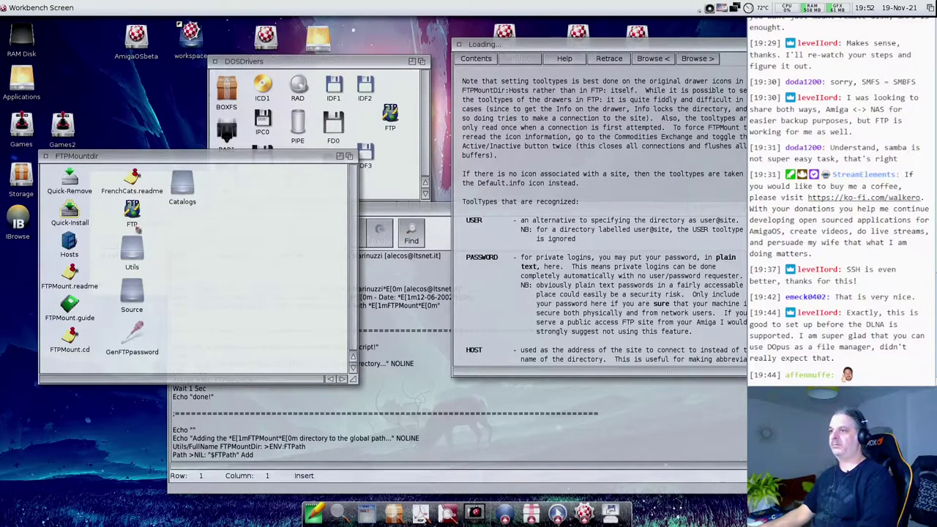
pyautogui.click(68, 247)
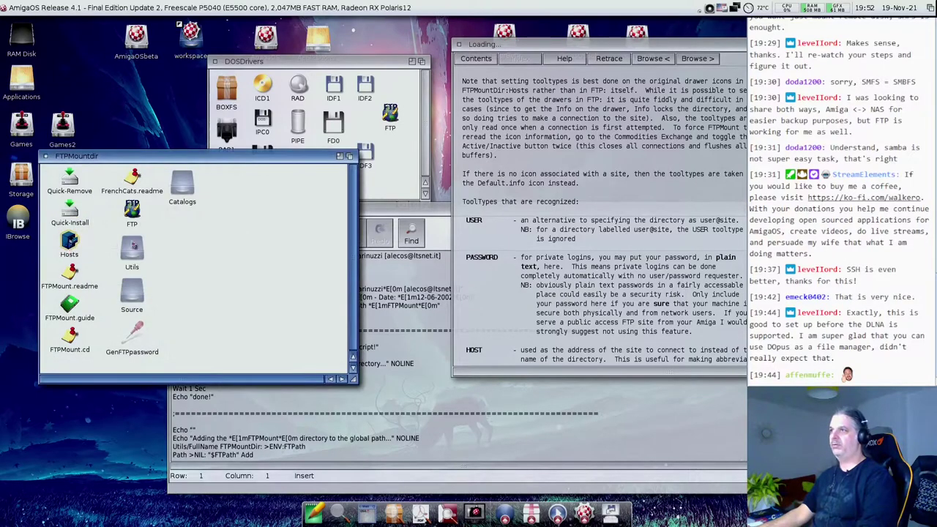
pyautogui.doubleClick(136, 34)
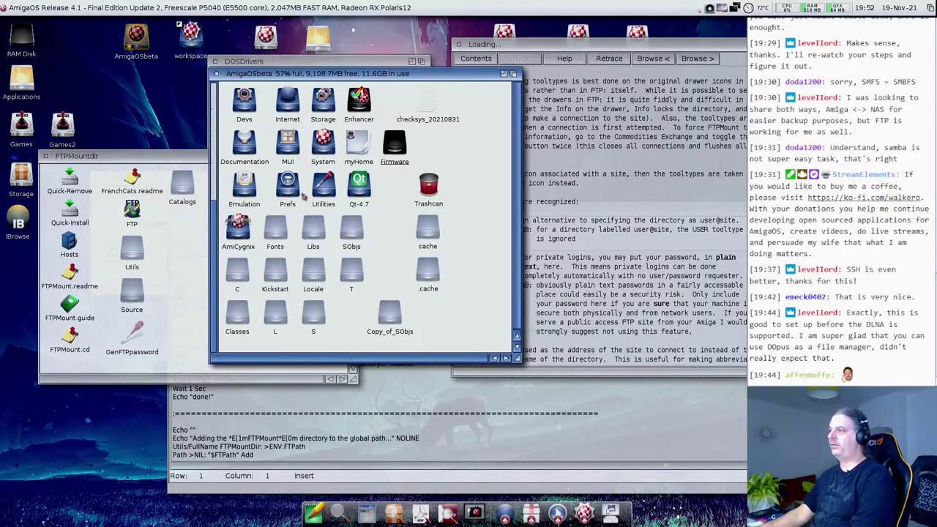
pyautogui.doubleClick(363, 147)
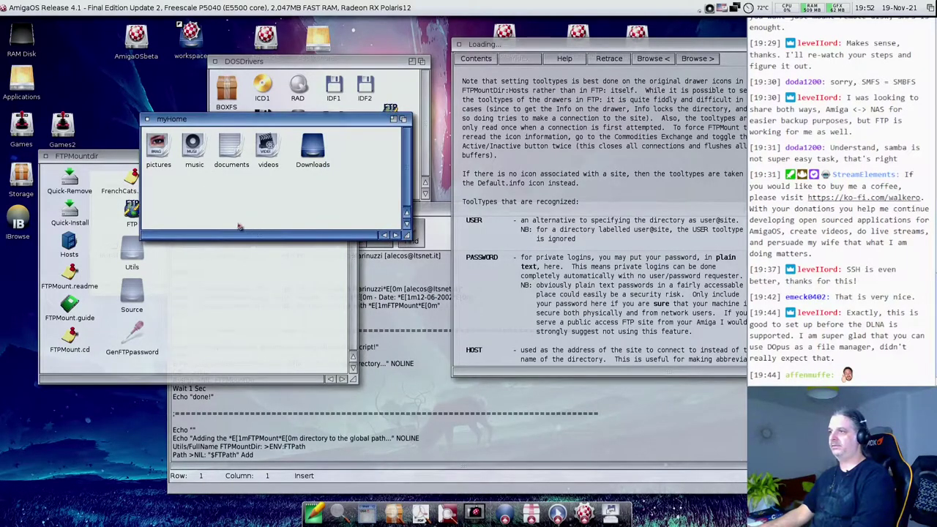
# - Make a drawer called ftpmount through the New drawer menu and open its window
pyautogui.rightClick(198, 200)
pyautogui.moveTo(215, 212)
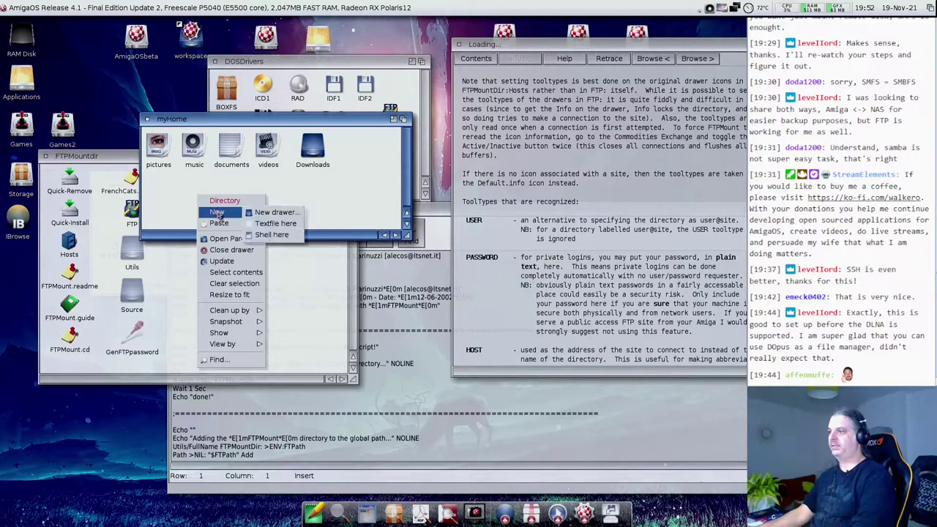
pyautogui.click(275, 212)
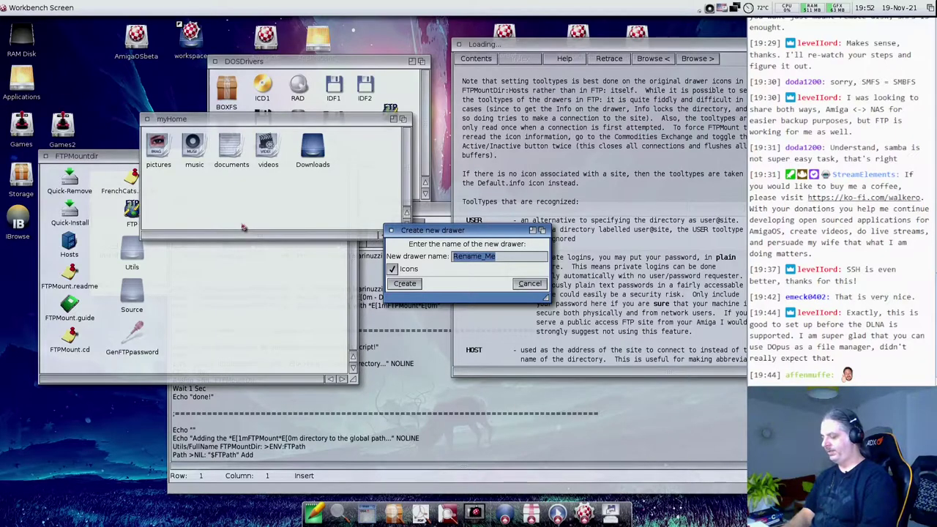
pyautogui.write('ftpmount')
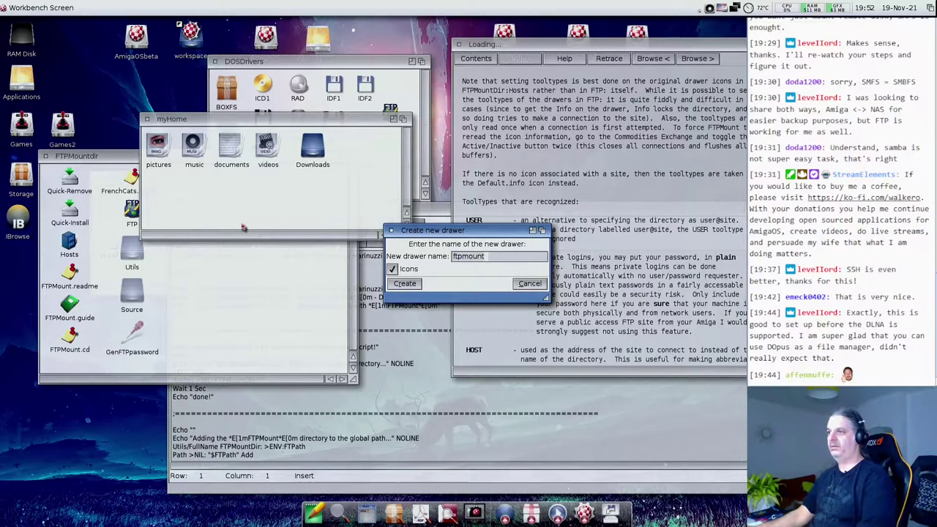
pyautogui.press('Return')
pyautogui.doubleClick(168, 199)
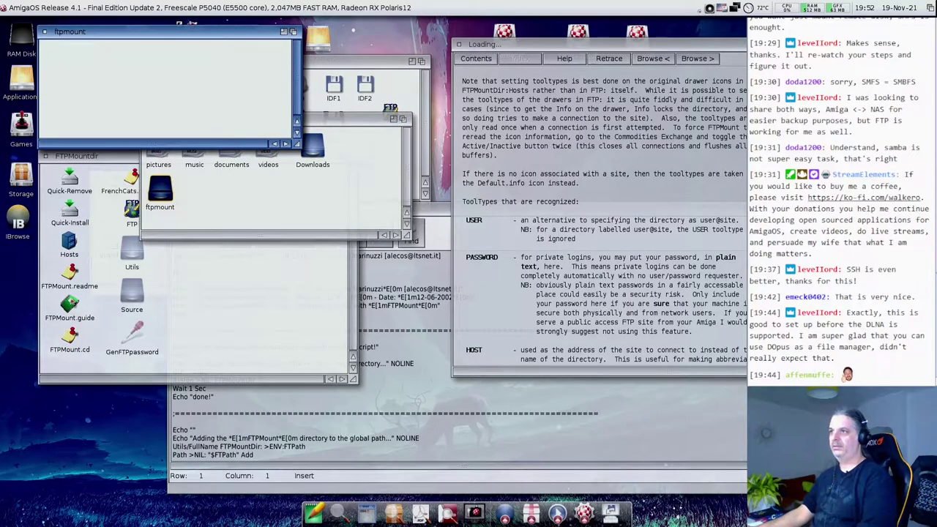
# - Copy FTPMount.guide, FTPMount.readme, Hosts, Utils and GenFTPpassword into the ftpmount drawer
pyautogui.moveTo(69, 302); pyautogui.dragTo(86, 110)
pyautogui.click(73, 271)
pyautogui.moveTo(73, 271); pyautogui.dragTo(145, 91)
pyautogui.moveTo(70, 241); pyautogui.dragTo(199, 83)
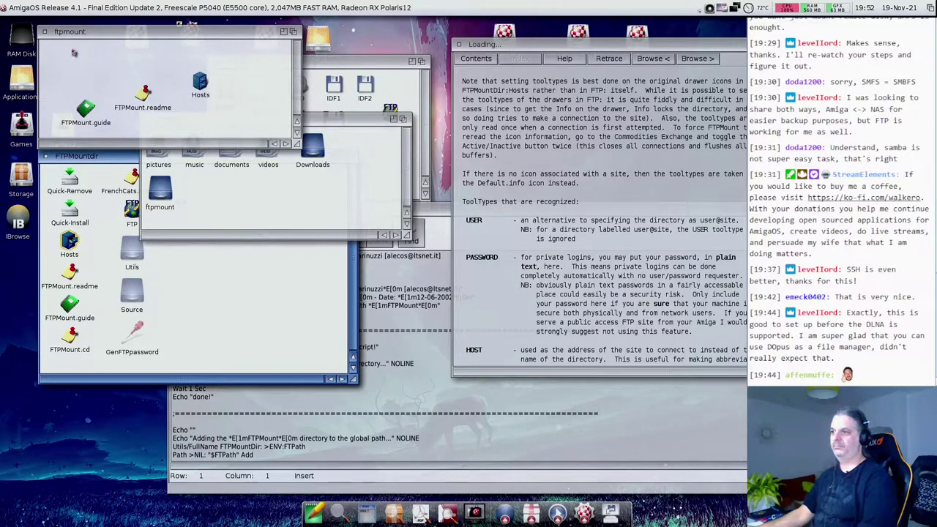
pyautogui.click(216, 286)
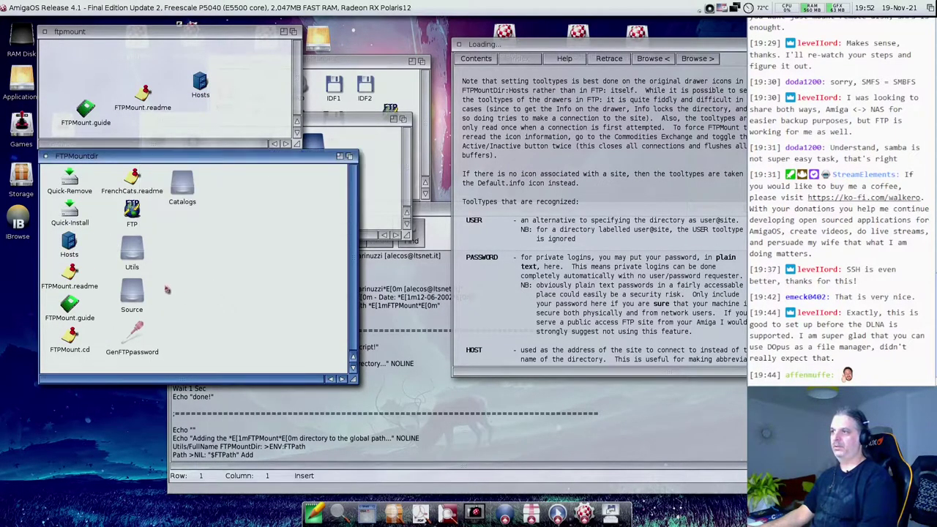
pyautogui.moveTo(139, 258); pyautogui.dragTo(230, 246)
pyautogui.click(137, 338)
pyautogui.moveTo(137, 339); pyautogui.dragTo(240, 300)
pyautogui.moveTo(217, 253); pyautogui.dragTo(229, 123)
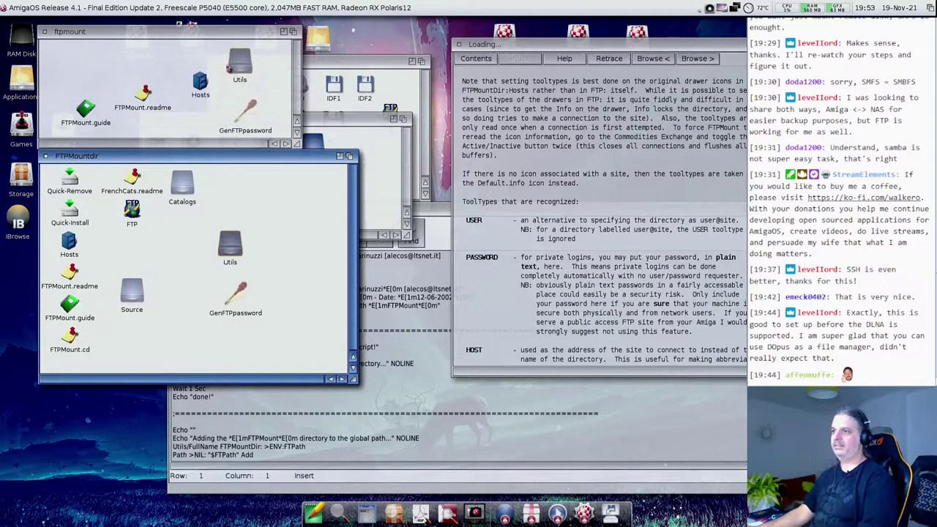
# - Run Quick-Install, confirm its mount prompt, and copy Quick-Install and Quick-Remove into ftpmount
pyautogui.doubleClick(77, 194)
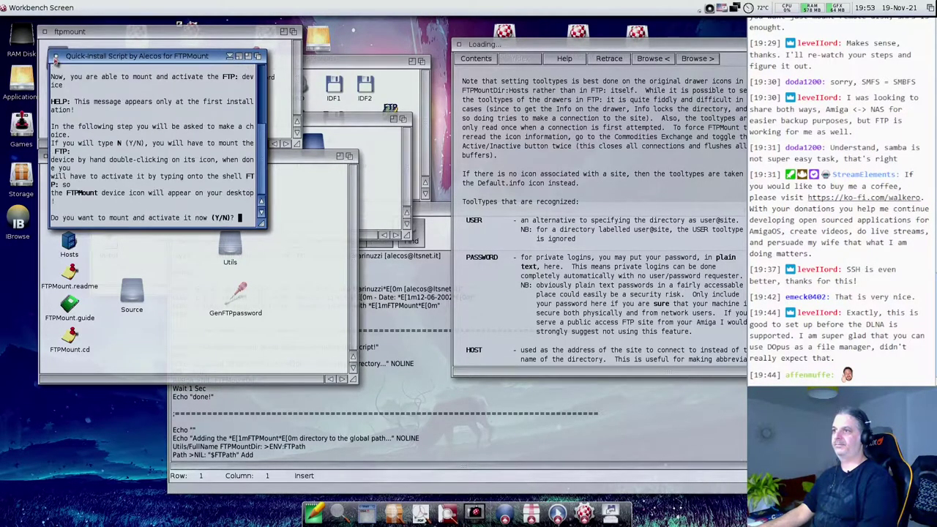
pyautogui.press('Return')
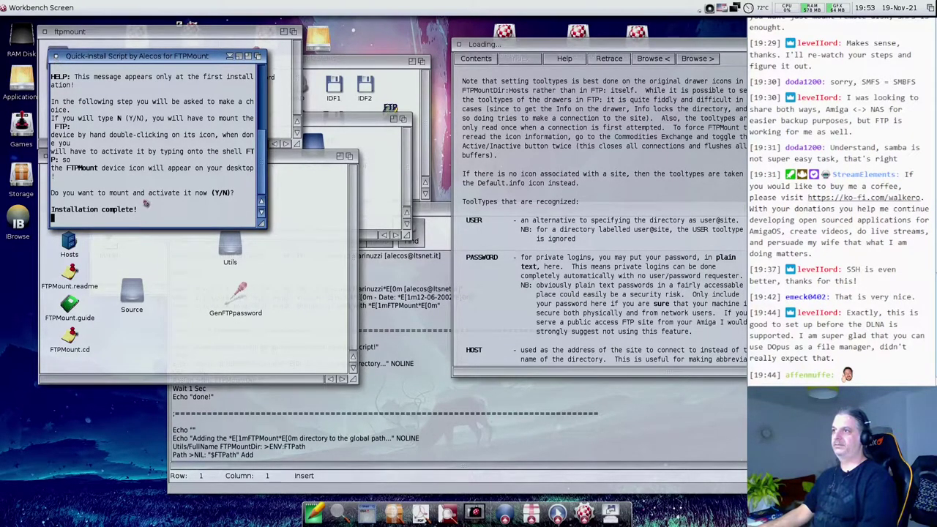
pyautogui.moveTo(102, 201); pyautogui.dragTo(92, 58)
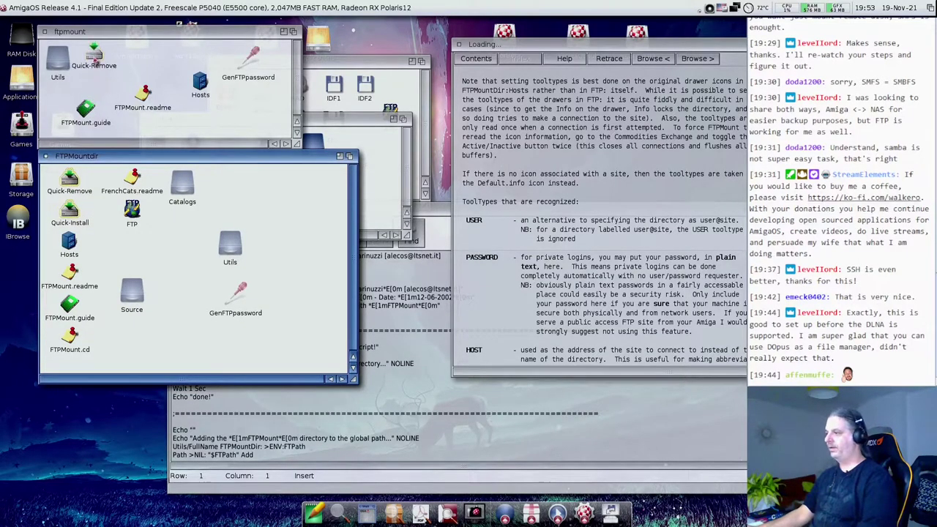
pyautogui.click(341, 489)
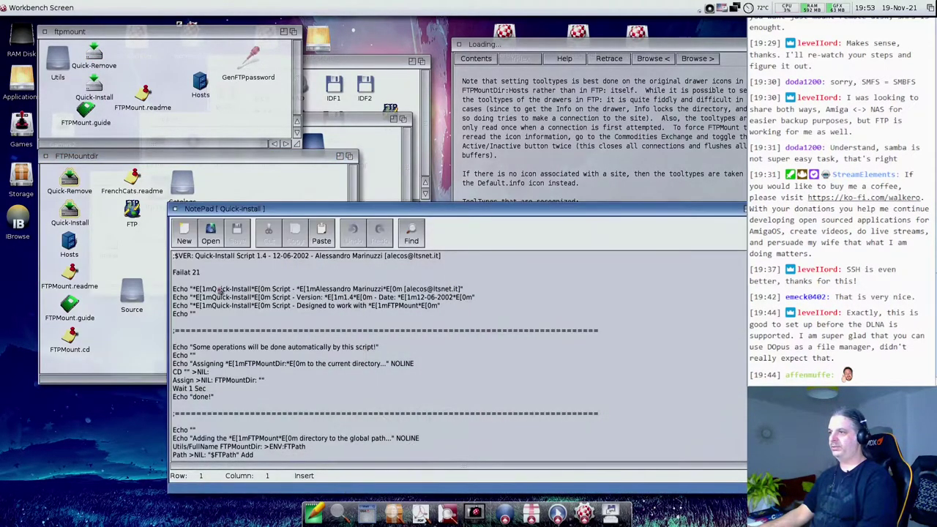
# - Close NotePad and, in a new shell, assign FTPMountDir: to the ftpmount drawer path
pyautogui.click(176, 210)
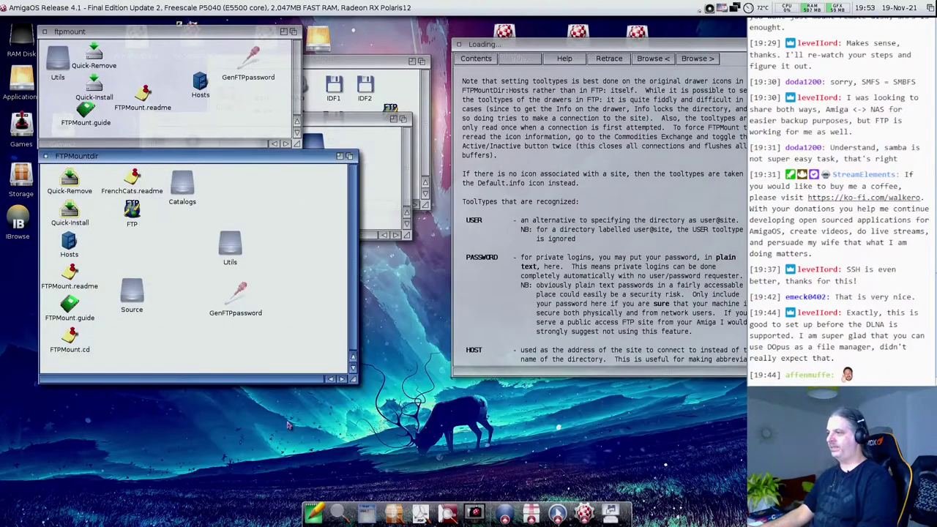
pyautogui.click(366, 514)
pyautogui.moveTo(125, 32); pyautogui.dragTo(253, 337)
pyautogui.write('assign ')
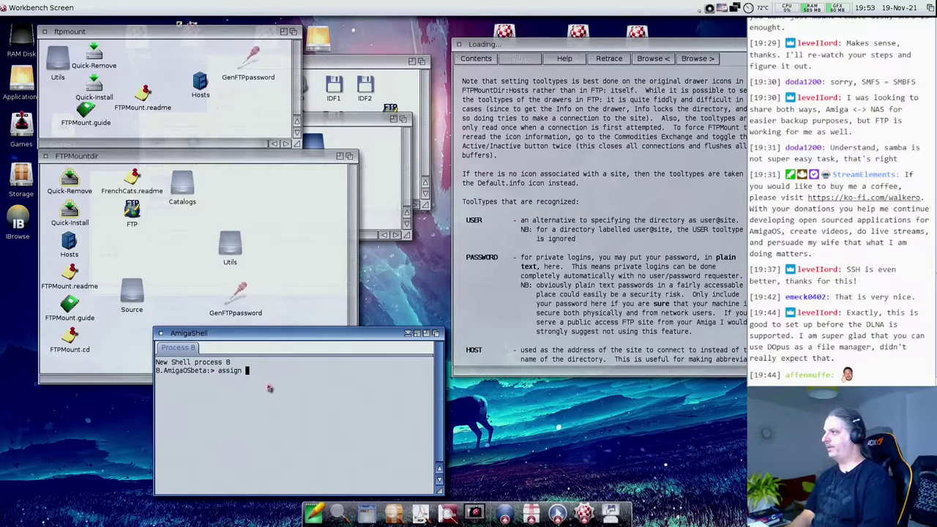
pyautogui.write('ftpmountdir:')
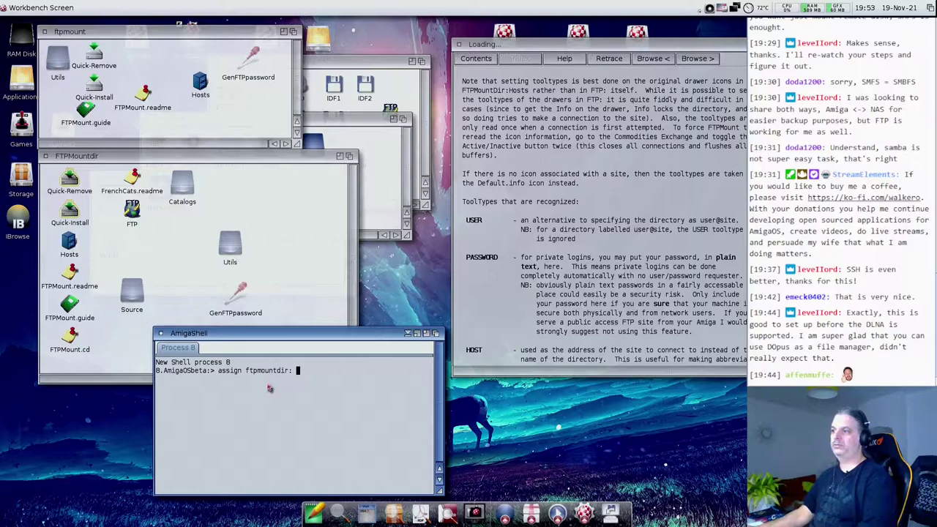
pyautogui.moveTo(58, 59); pyautogui.dragTo(290, 417)
pyautogui.press('Return')
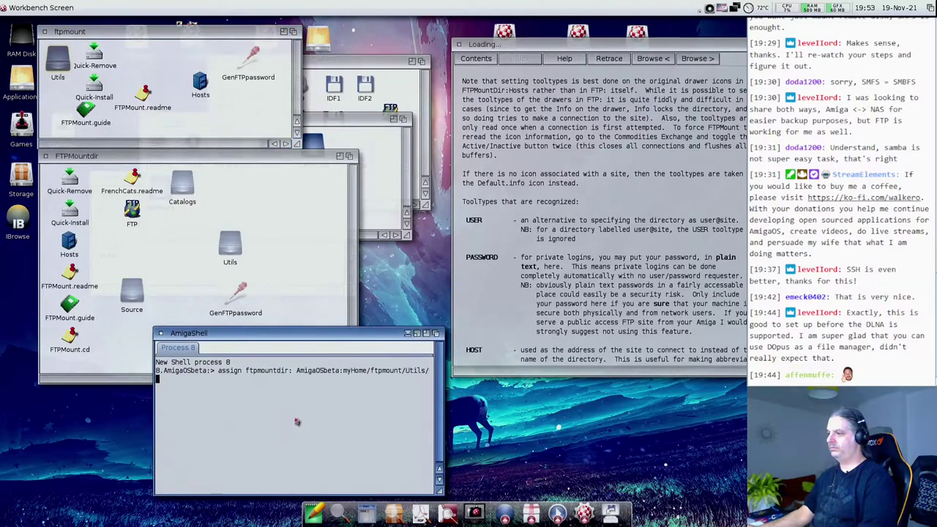
pyautogui.moveTo(439, 491); pyautogui.dragTo(504, 492)
pyautogui.press('BackSpace')
pyautogui.press('BackSpace')
pyautogui.press('BackSpace')
pyautogui.press('BackSpace')
pyautogui.press('BackSpace')
pyautogui.press('BackSpace')
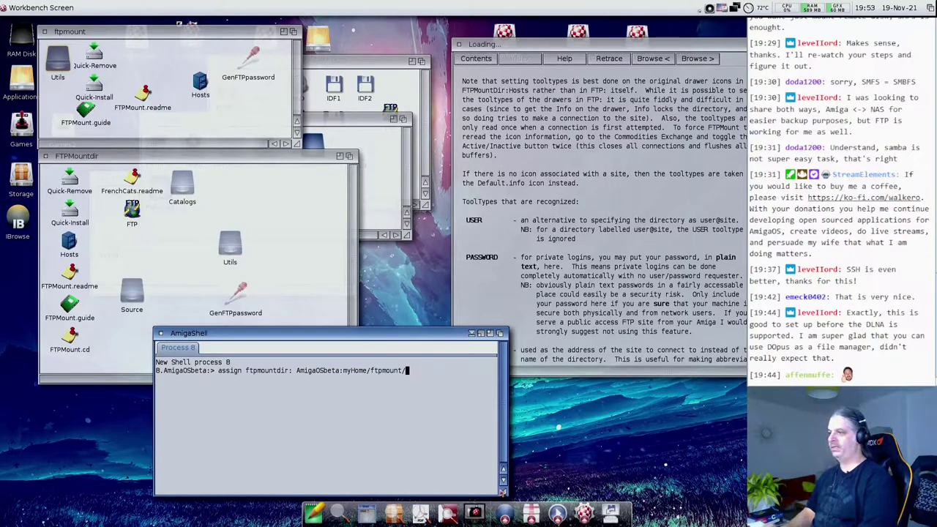
pyautogui.press('Return')
# - List assigns, highlight the FTPMountDir line, and bring the DOSDrivers drawer forward
pyautogui.write('assign')
pyautogui.press('Return')
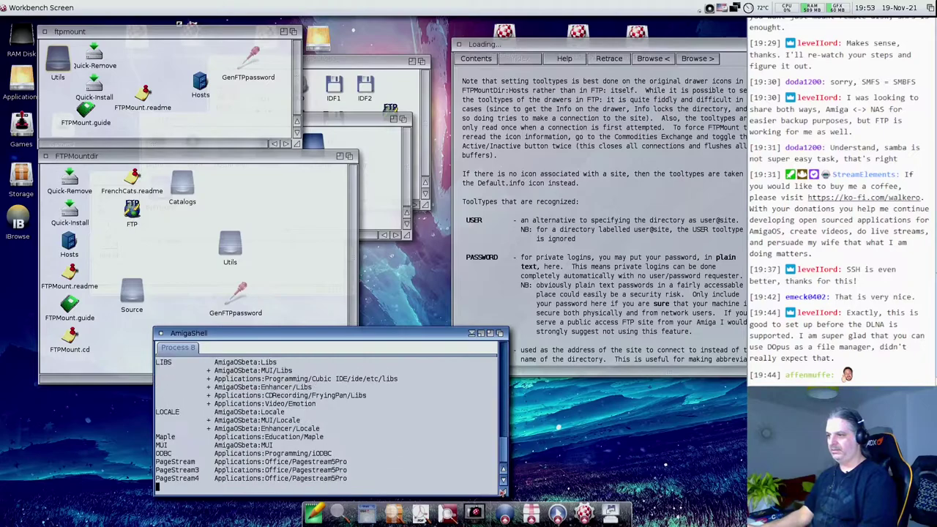
pyautogui.scroll(10, 228, 432)
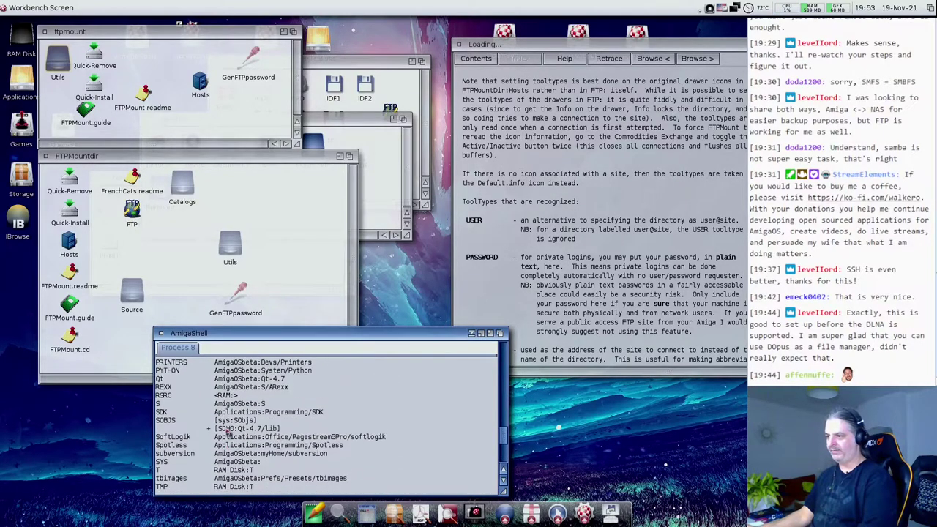
pyautogui.scroll(3, 229, 433)
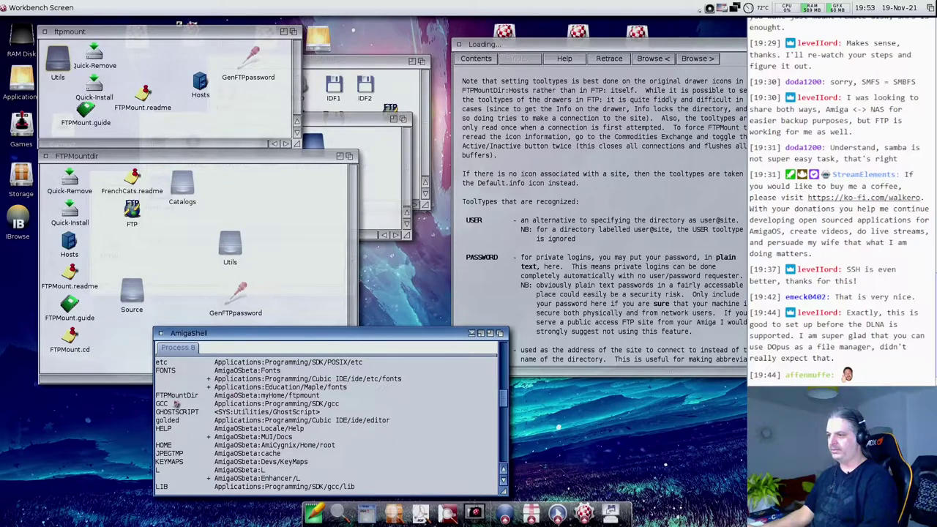
pyautogui.moveTo(156, 395); pyautogui.dragTo(323, 400)
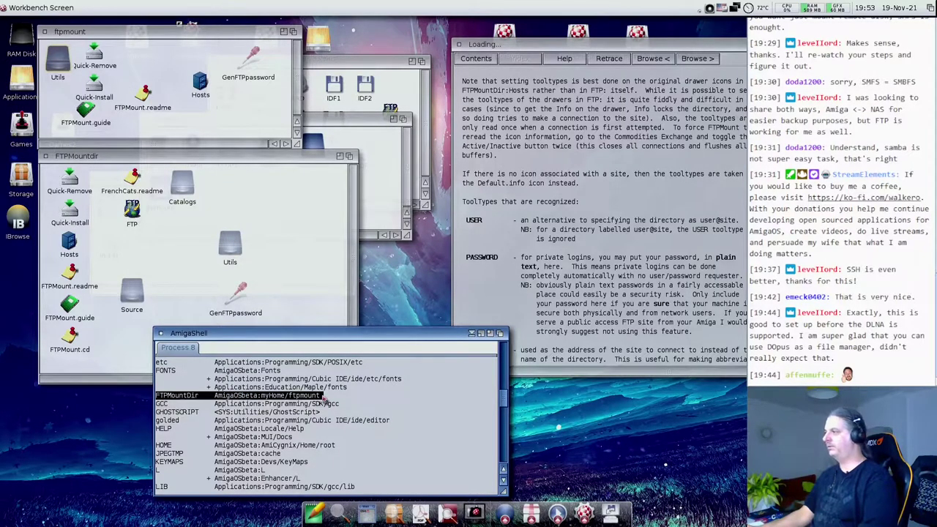
pyautogui.click(592, 241)
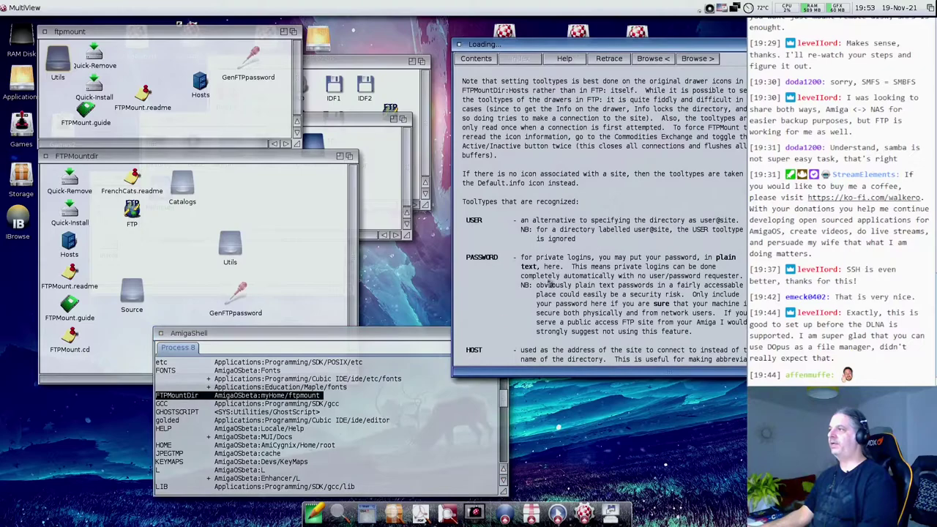
pyautogui.click(388, 135)
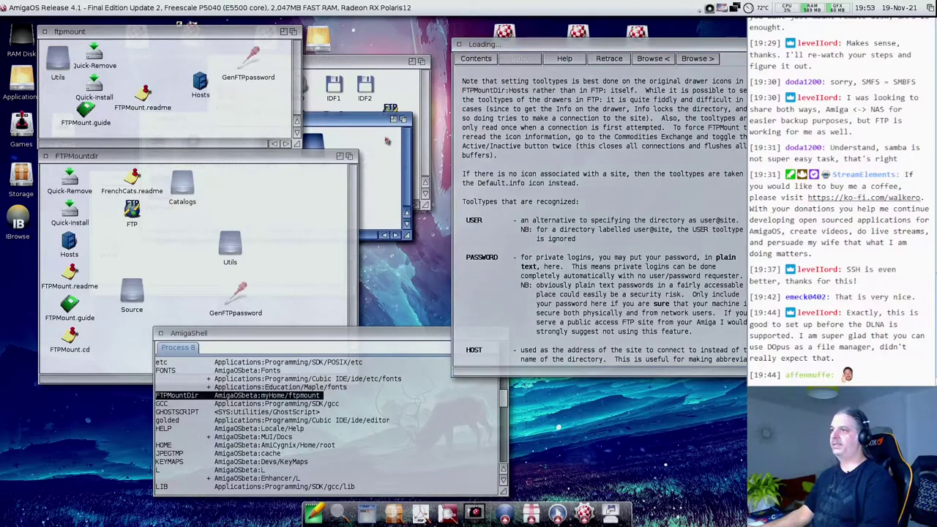
pyautogui.click(391, 134)
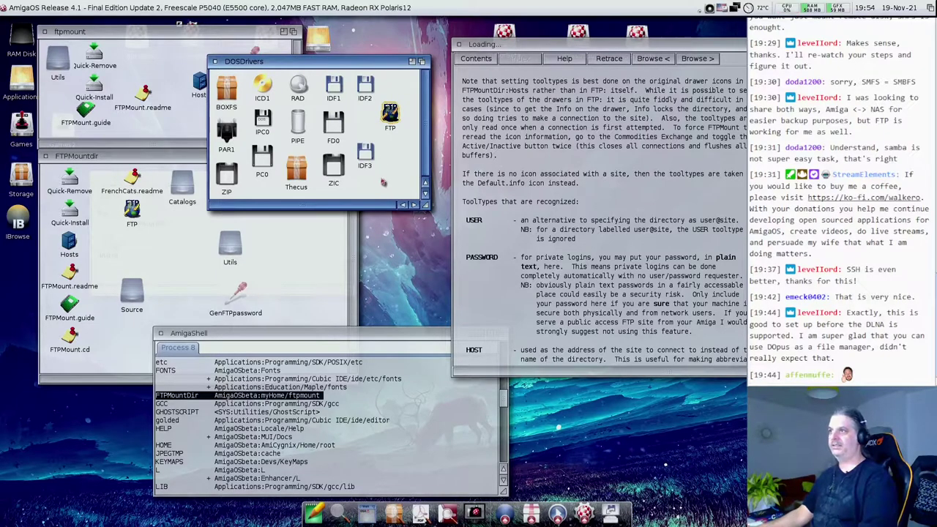
# - Add HOST=192.168.1.92 and a USER login-name tool type to the FTP driver icon's information
pyautogui.press('super+i')
pyautogui.click(84, 41)
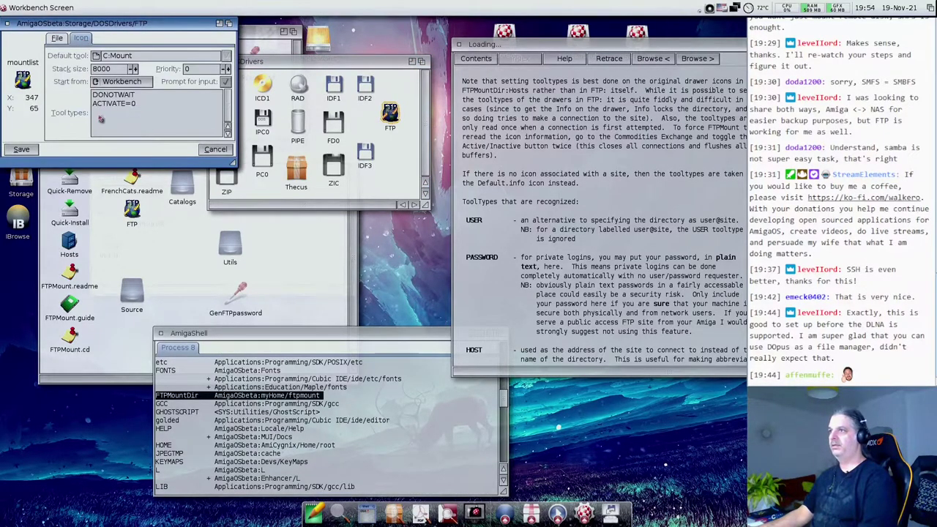
pyautogui.press('Return')
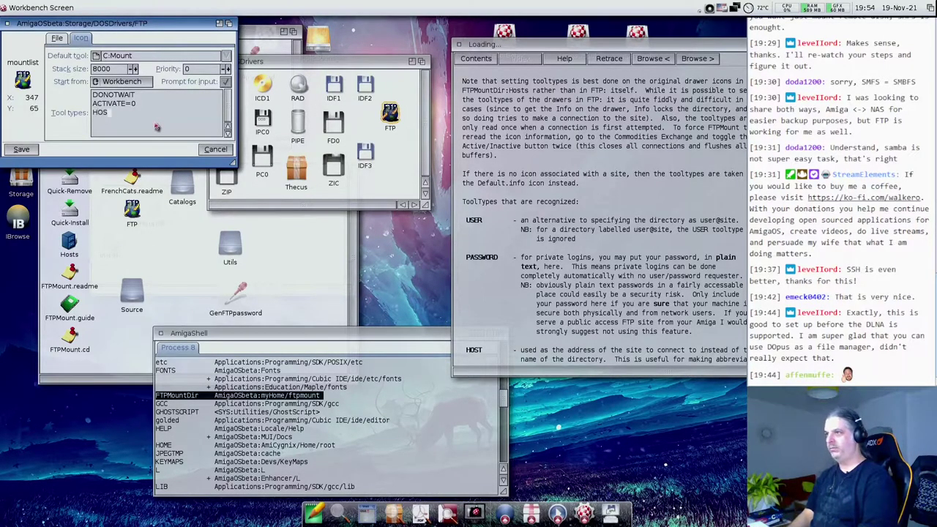
pyautogui.write('HOST=192.168.1.92')
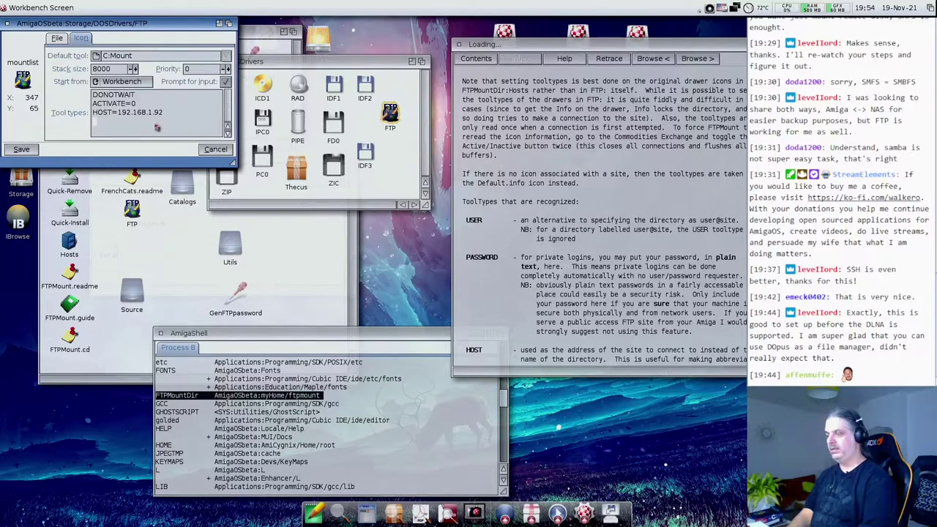
pyautogui.write('USER')
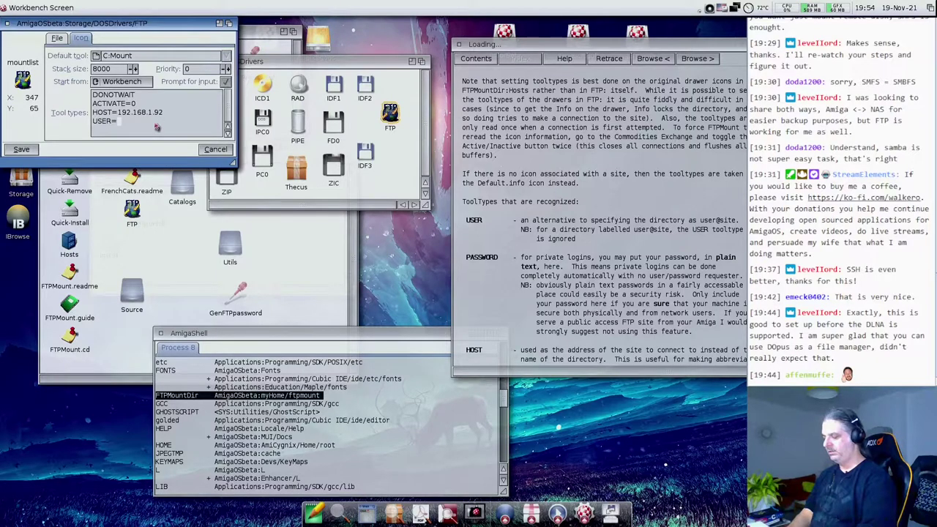
pyautogui.write('=amigaftp')
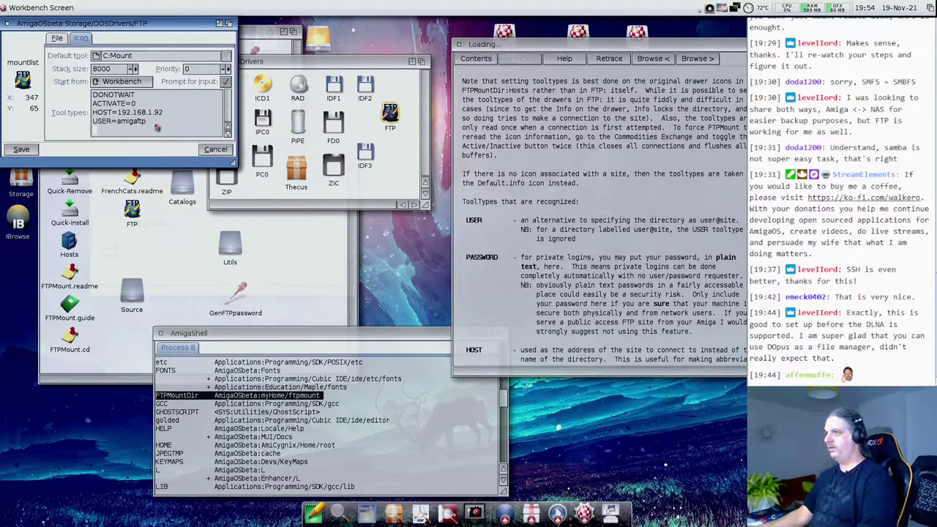
# - Enlarge the information window, read the tooltype help in MultiView, and save the icon
pyautogui.moveTo(238, 159); pyautogui.dragTo(237, 229)
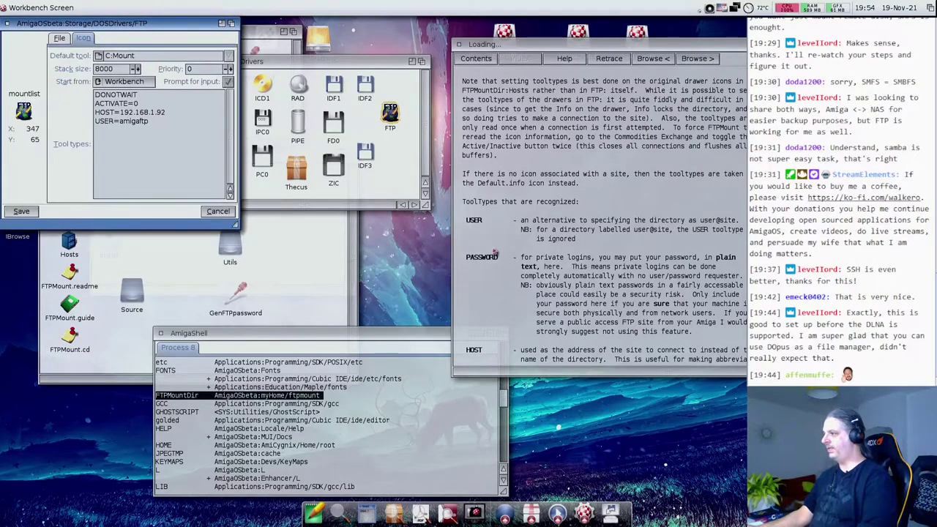
pyautogui.click(495, 253)
pyautogui.scroll(-7, 609, 249)
pyautogui.scroll(-1, 609, 249)
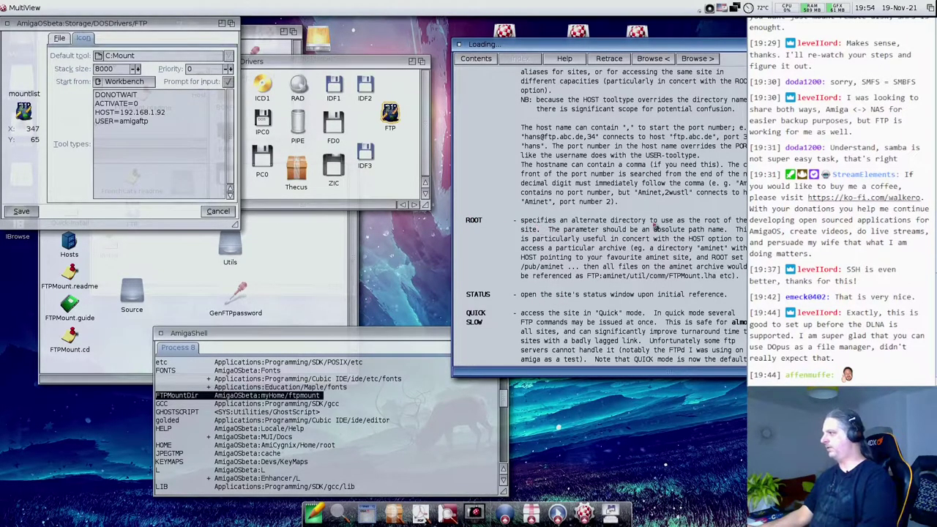
pyautogui.scroll(-2, 565, 282)
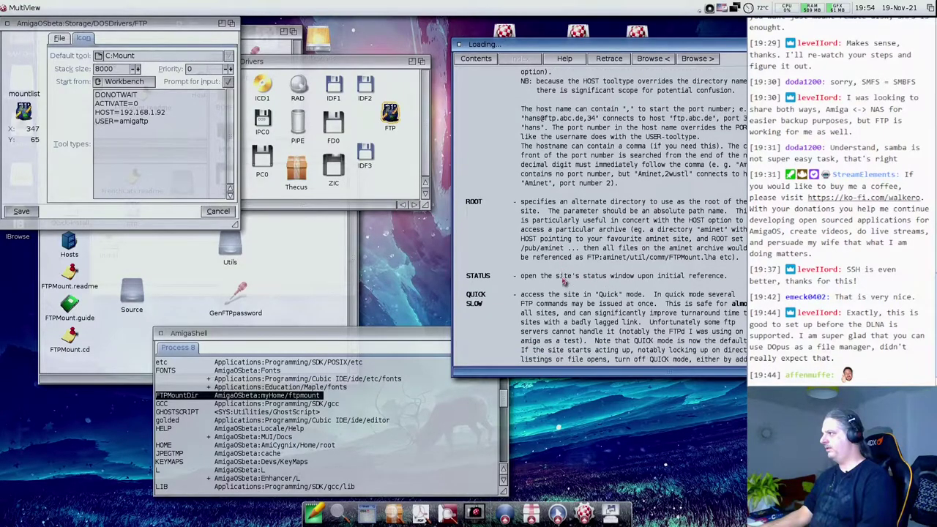
pyautogui.scroll(-1, 563, 283)
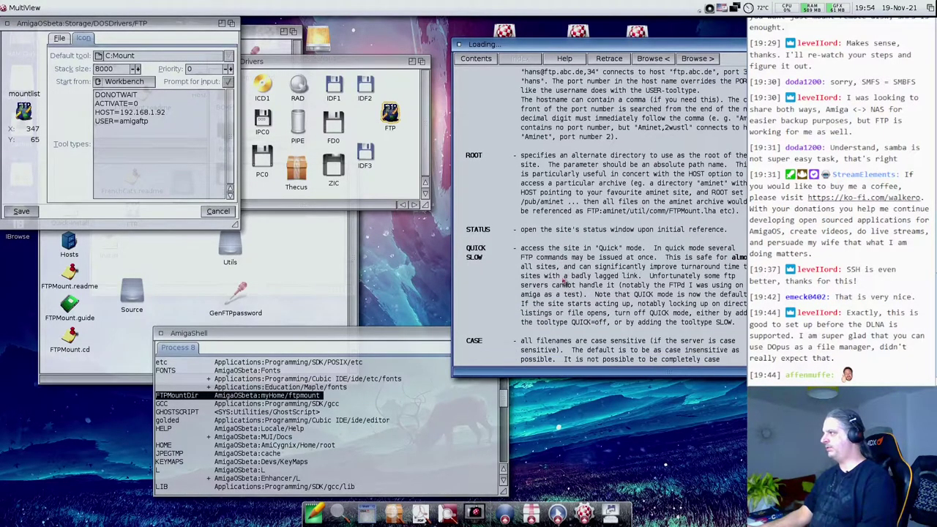
pyautogui.scroll(-1, 565, 283)
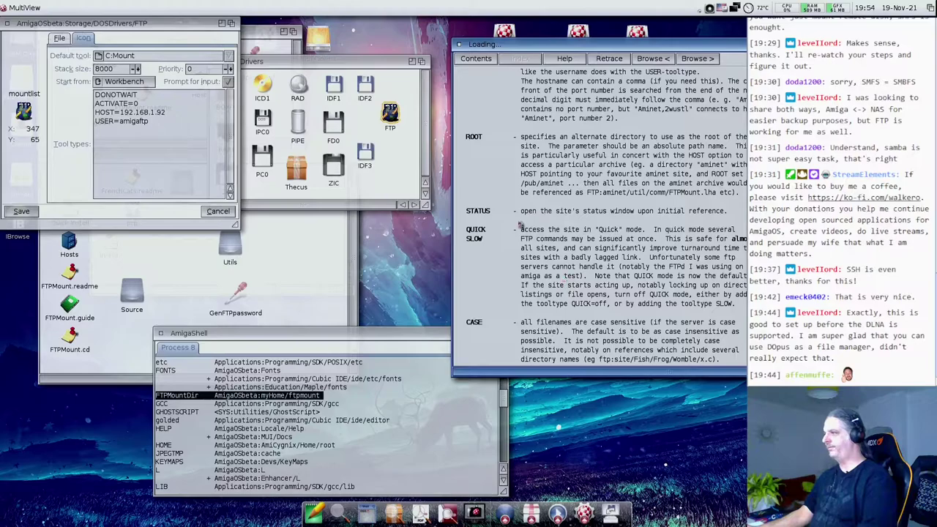
pyautogui.scroll(-2, 516, 316)
pyautogui.scroll(-8, 536, 313)
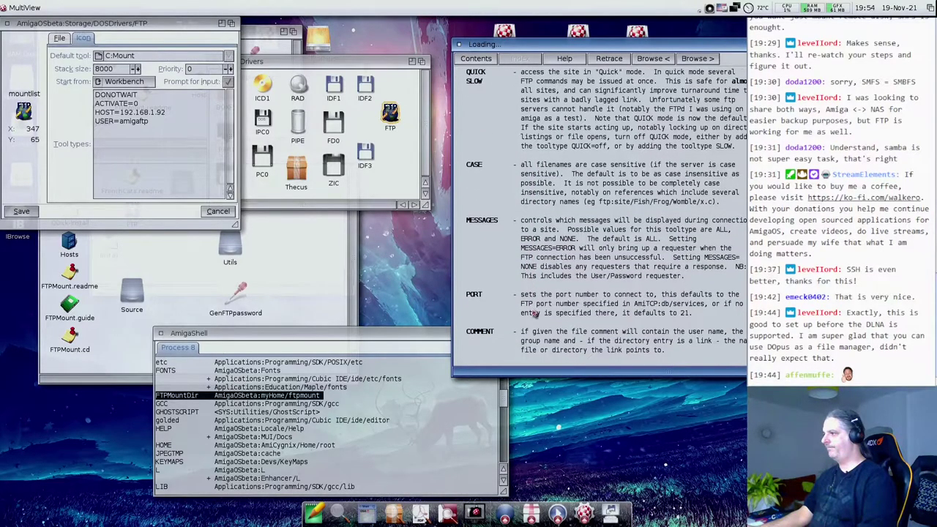
pyautogui.scroll(-1, 535, 314)
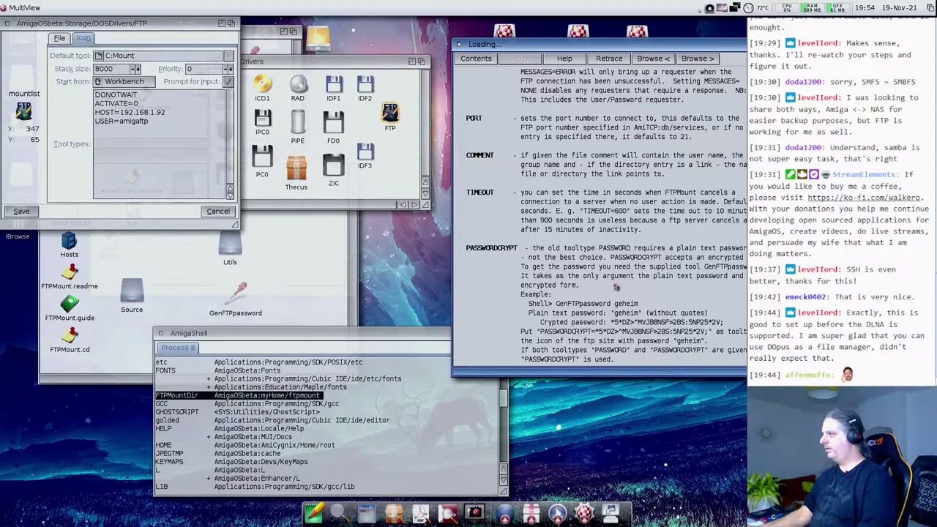
pyautogui.click(32, 212)
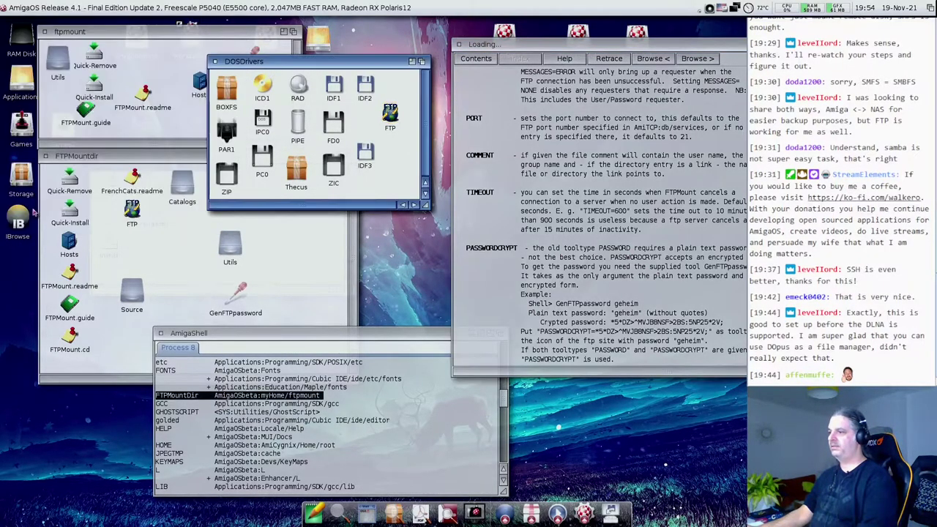
# - Move the FTPMountdir and ftpmount drawer windows right and select the FTP driver icon
pyautogui.click(390, 111)
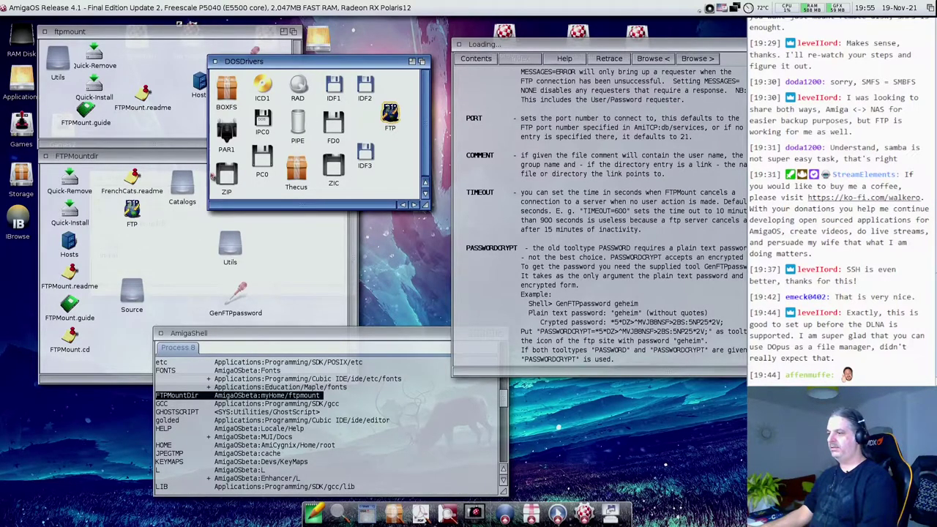
pyautogui.click(265, 391)
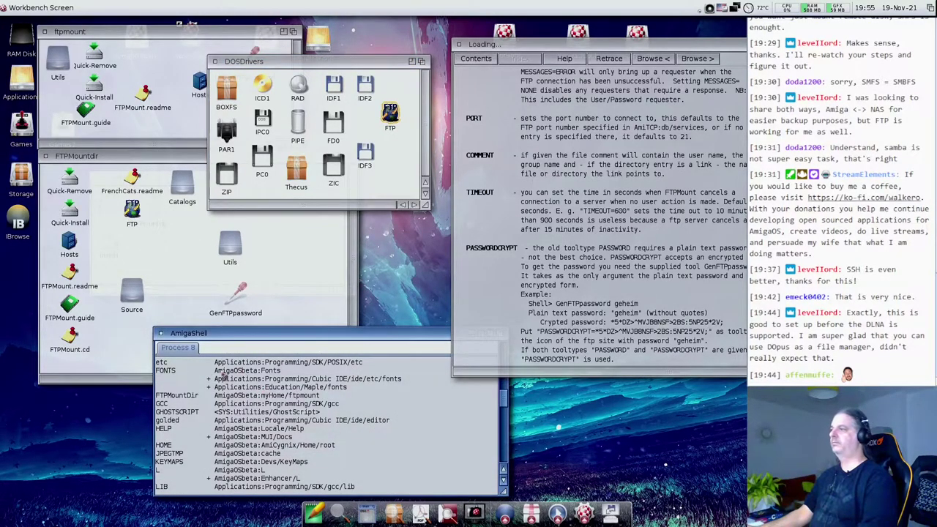
pyautogui.click(374, 194)
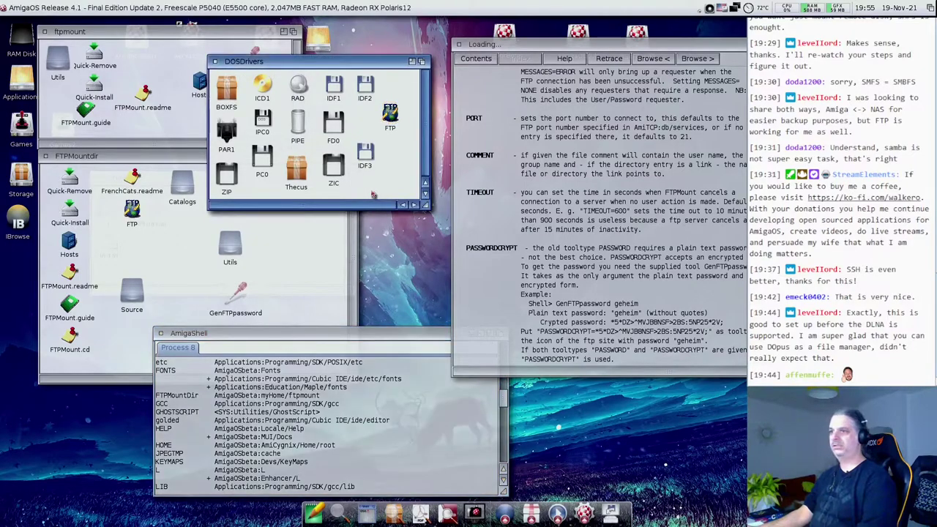
pyautogui.moveTo(57, 156); pyautogui.dragTo(89, 156)
pyautogui.moveTo(80, 31); pyautogui.dragTo(112, 28)
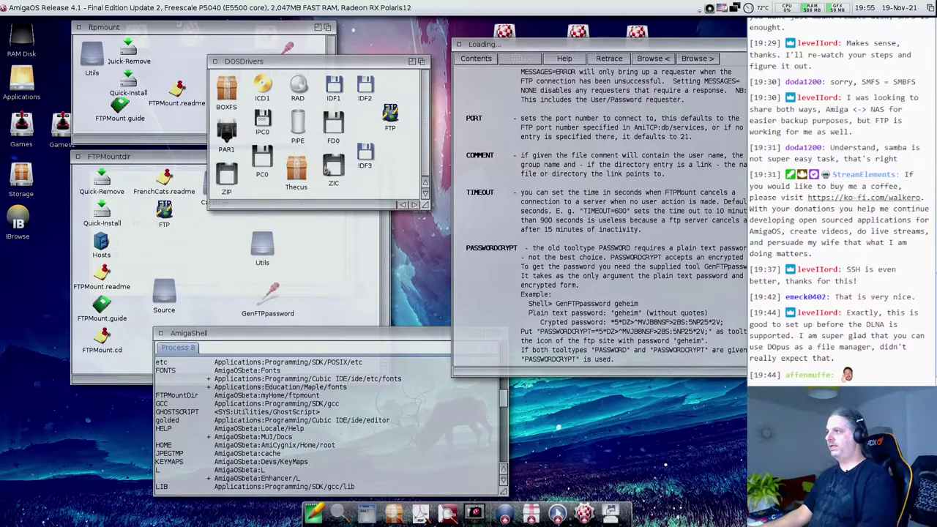
pyautogui.click(393, 161)
pyautogui.click(390, 111)
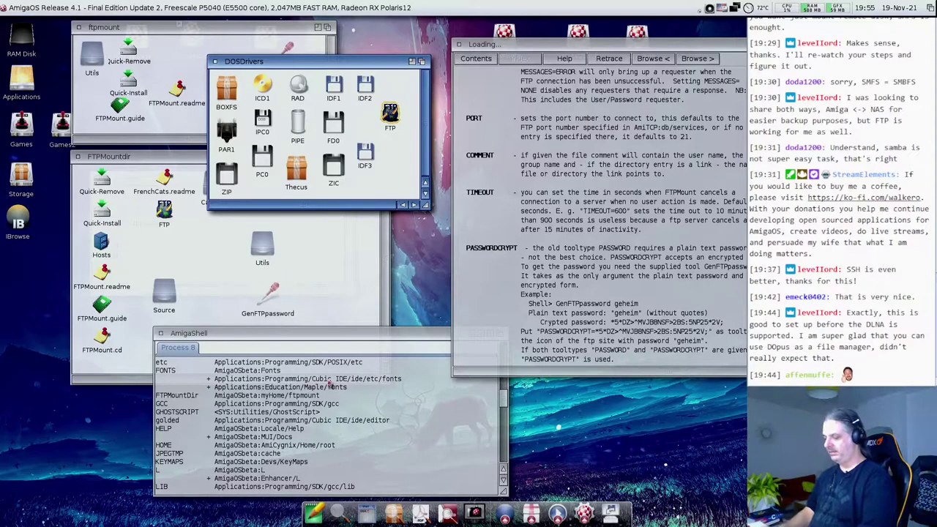
# - Run mount and assign in the shell and mark FTP in the device list
pyautogui.click(329, 408)
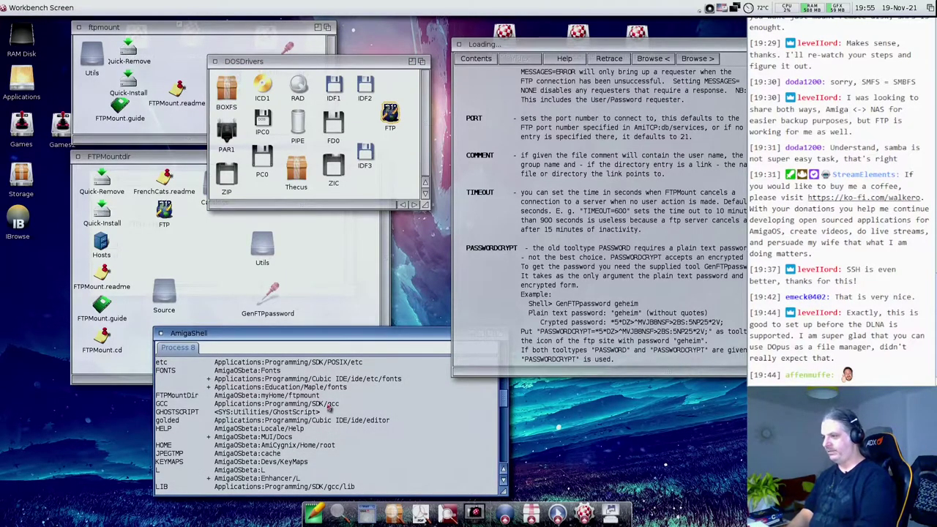
pyautogui.write('mount')
pyautogui.press('Return')
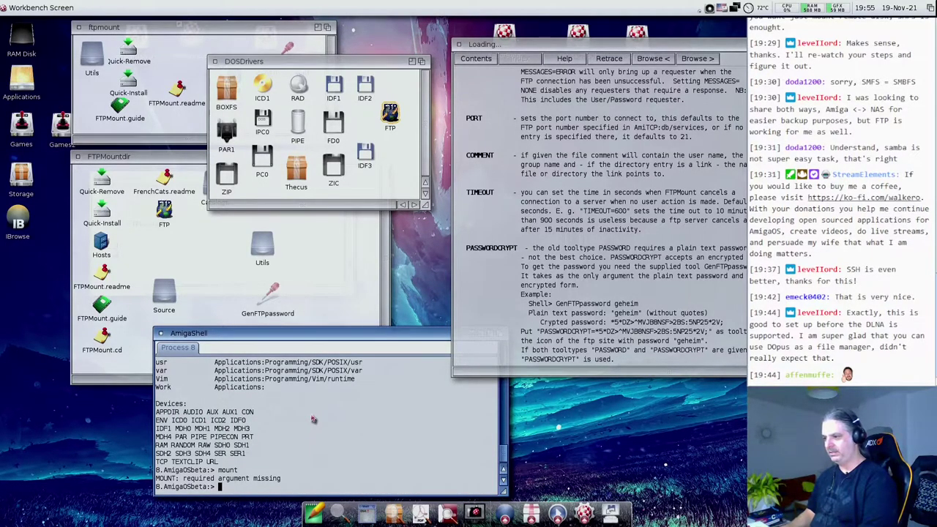
pyautogui.write('assign')
pyautogui.press('Return')
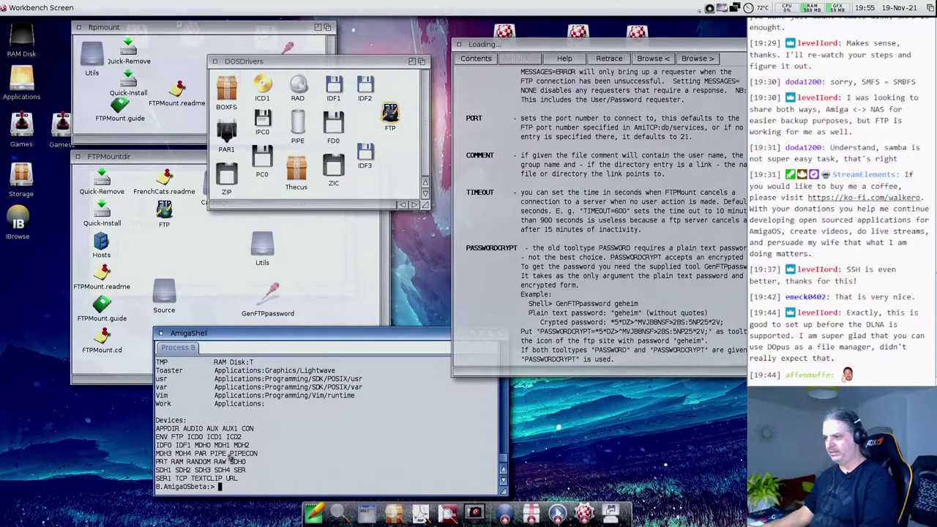
pyautogui.doubleClick(178, 440)
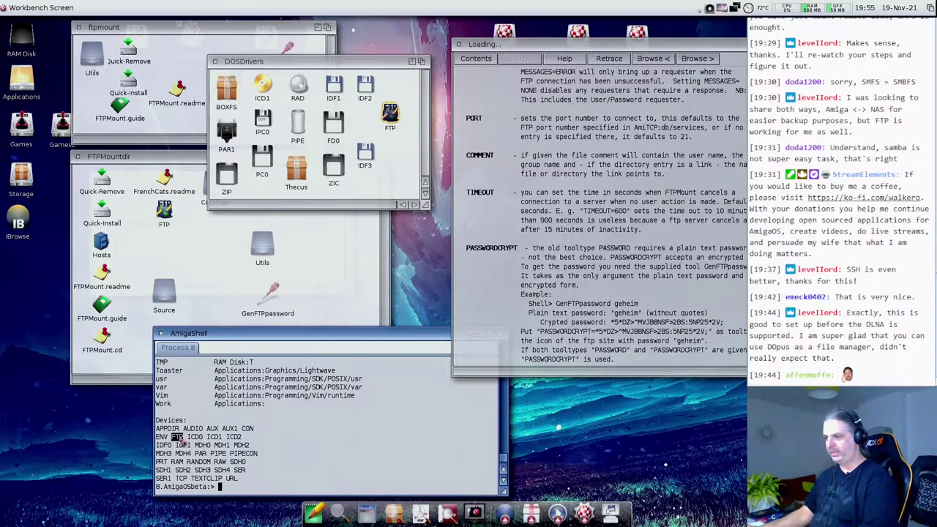
# - Run 'dismount ftp:' and list assigns again to confirm FTP is gone
pyautogui.scroll(10, 187, 446)
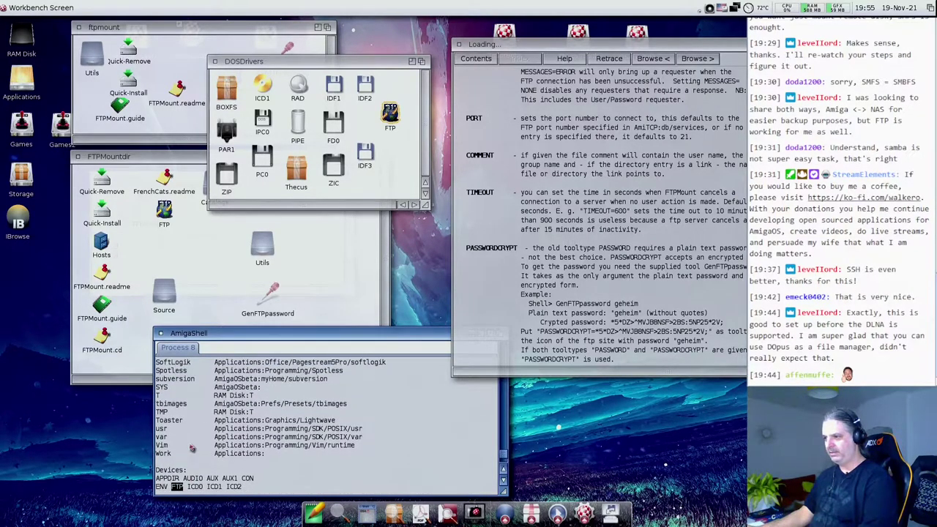
pyautogui.scroll(4, 190, 452)
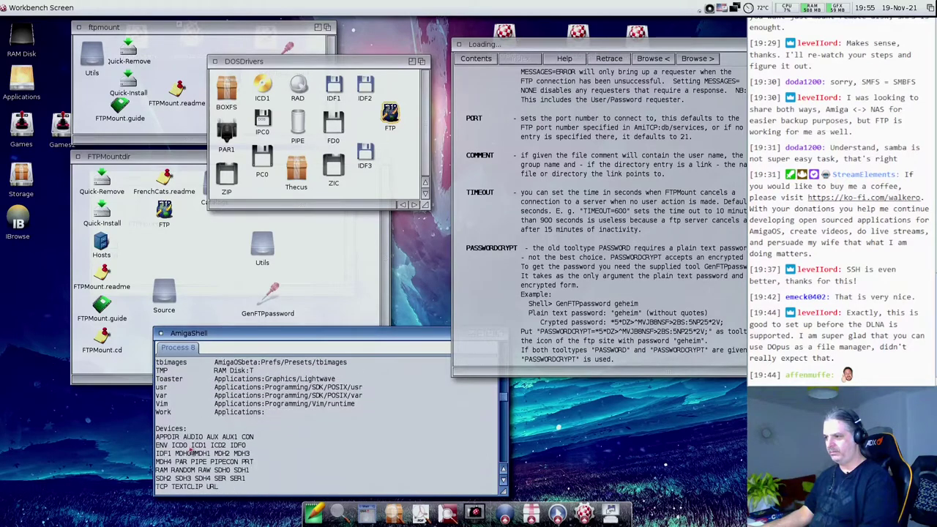
pyautogui.scroll(-14, 189, 470)
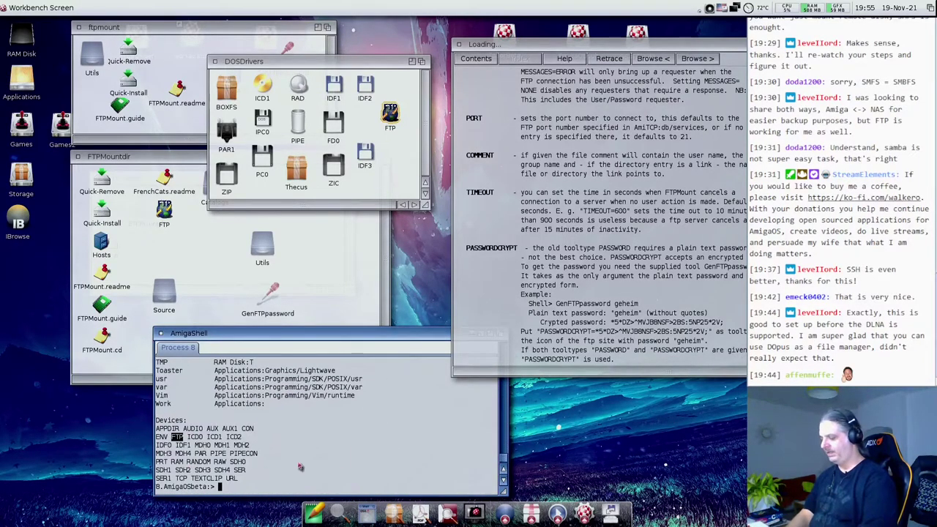
pyautogui.write('dism')
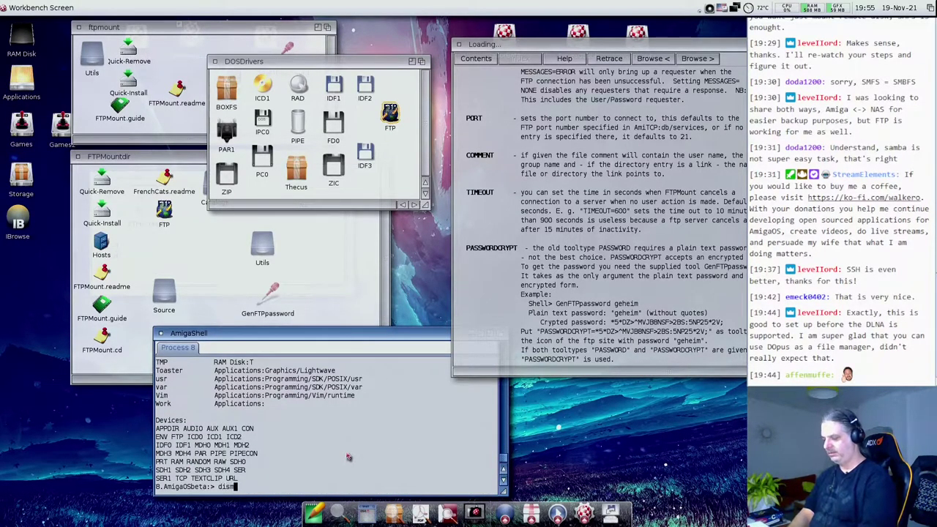
pyautogui.write('ount ftp')
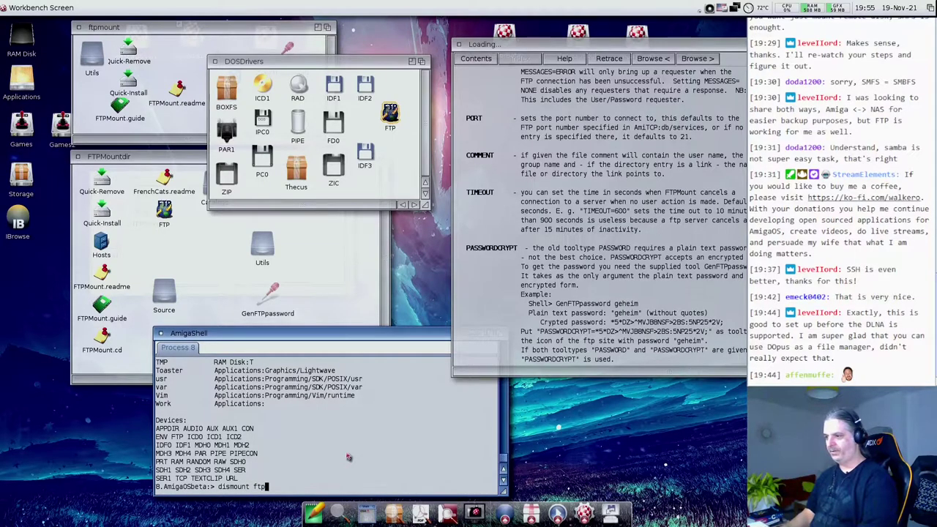
pyautogui.write(':')
pyautogui.press('Return')
pyautogui.write('assign')
pyautogui.press('Return')
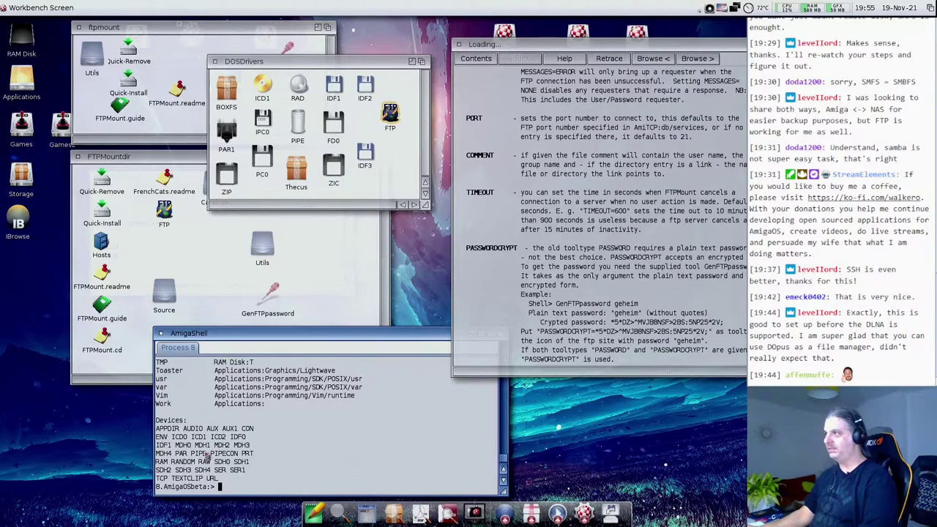
# - Drop the FTP driver icon into the shell to insert its DOSDrivers path
pyautogui.click(396, 192)
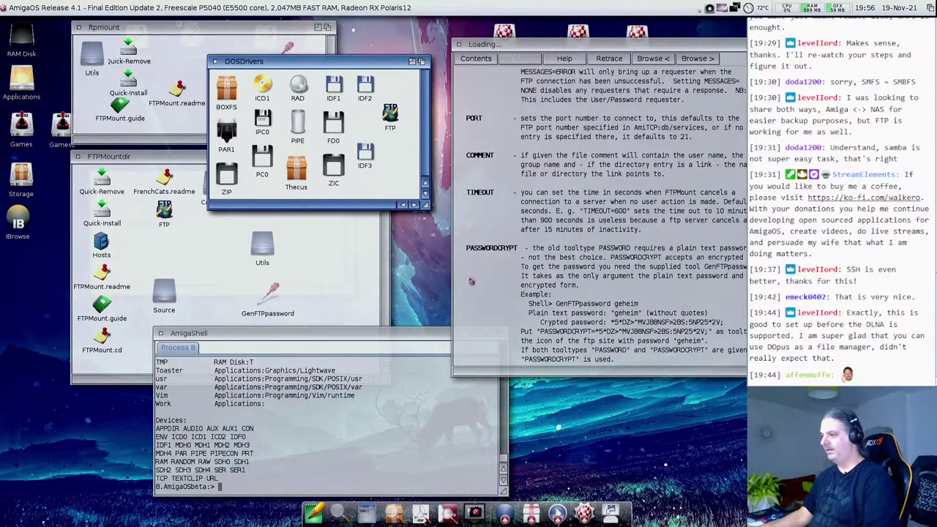
pyautogui.click(240, 471)
pyautogui.click(402, 160)
pyautogui.click(310, 450)
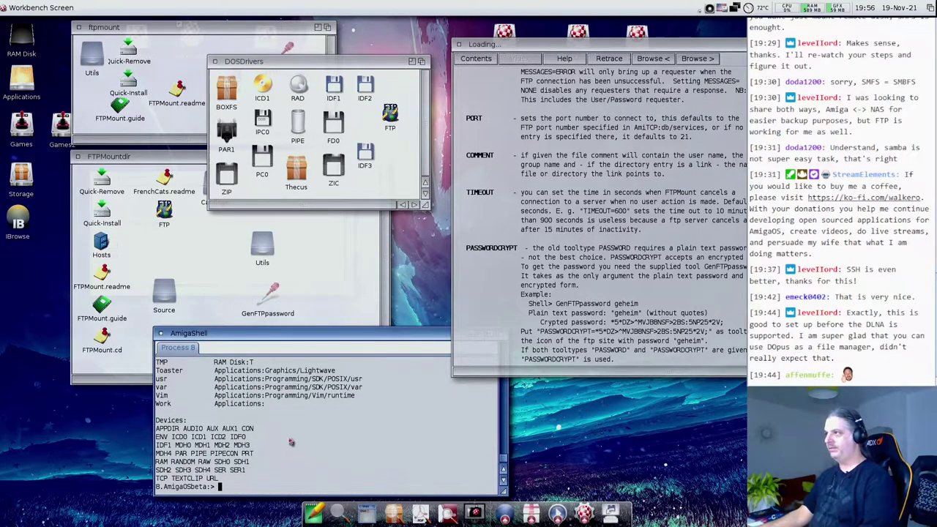
pyautogui.click(396, 182)
pyautogui.moveTo(399, 135); pyautogui.dragTo(356, 415)
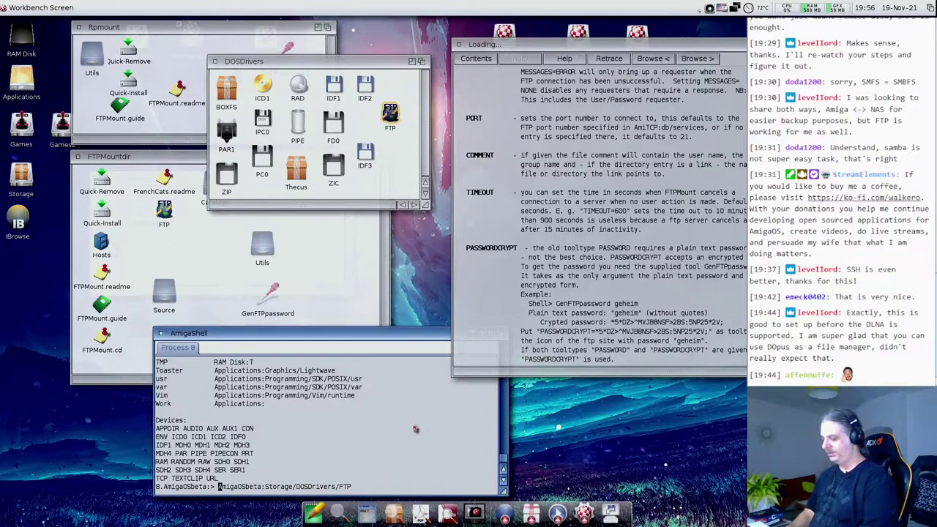
# - Mount FTP: with c:mount on that path, then enter ftp:, which reports Unknown command
pyautogui.write('c:mount')
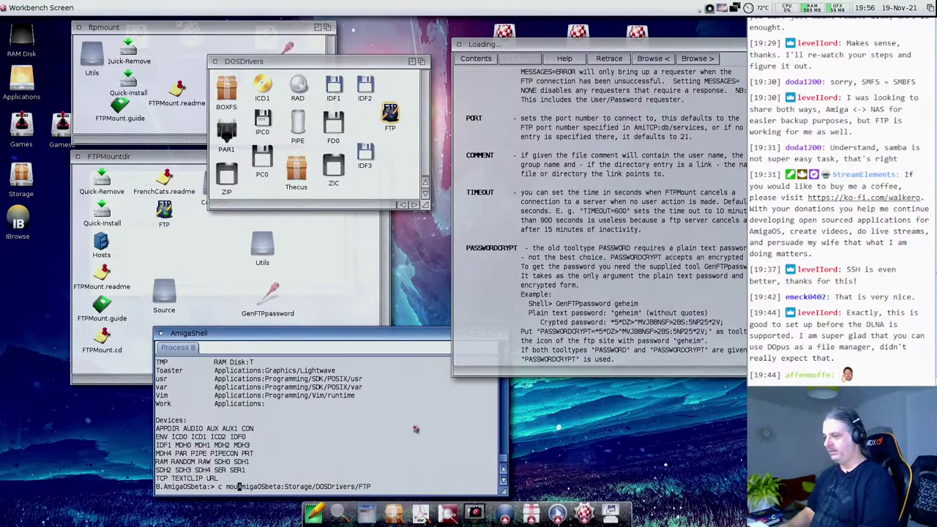
pyautogui.press('Left')
pyautogui.press('Left')
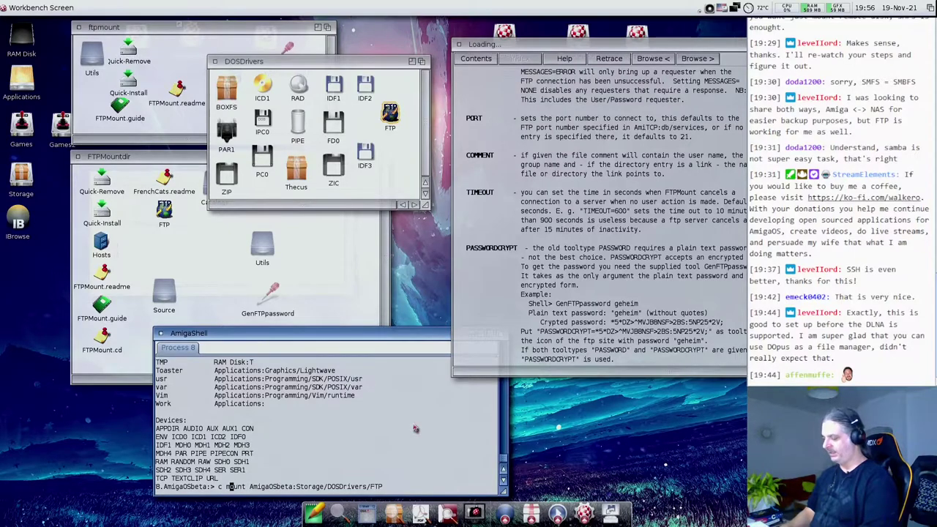
pyautogui.press('BackSpace')
pyautogui.write(':')
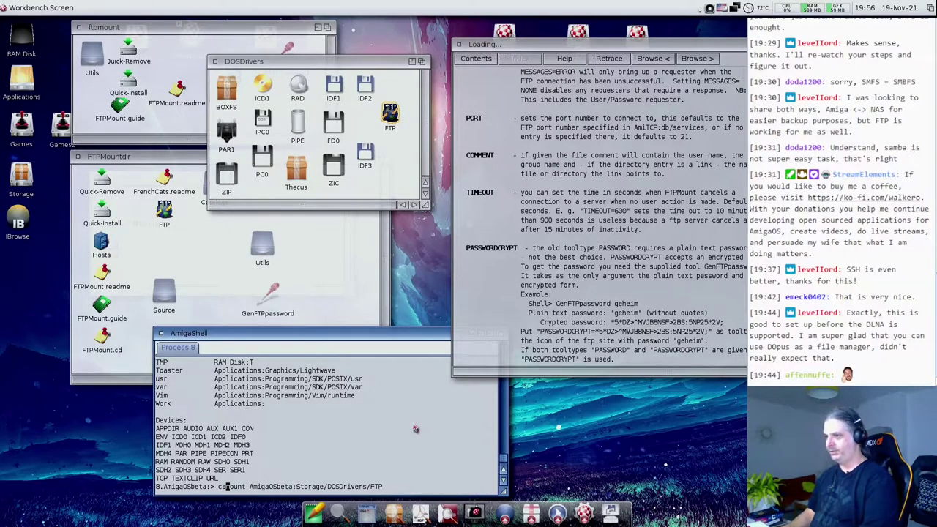
pyautogui.press('Return')
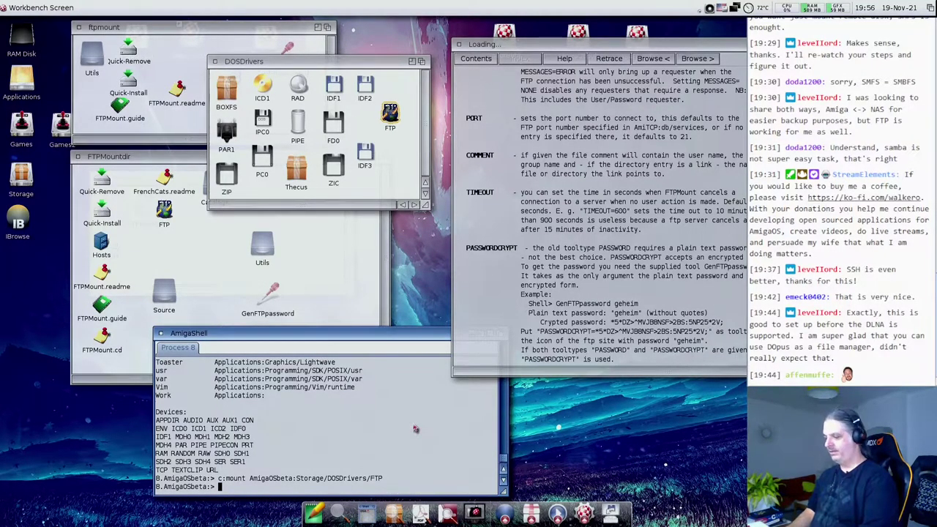
pyautogui.write('ftp:')
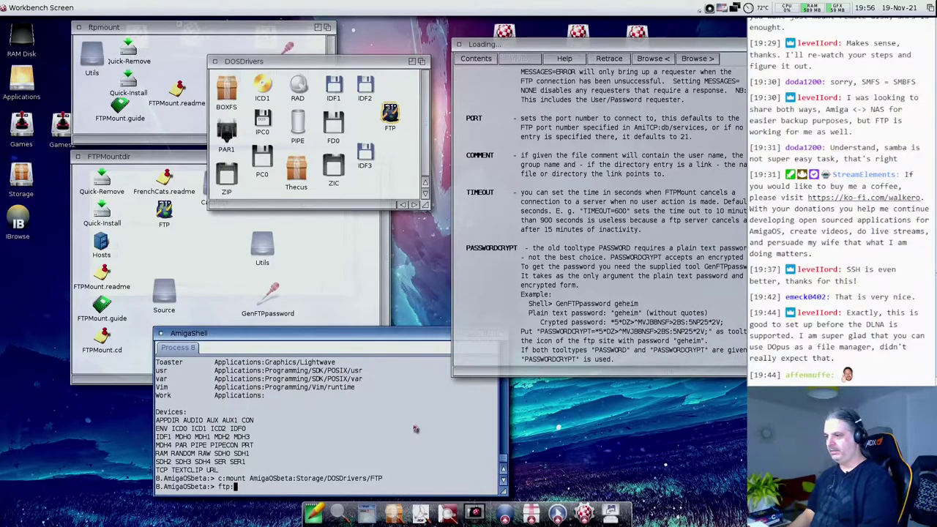
pyautogui.press('Return')
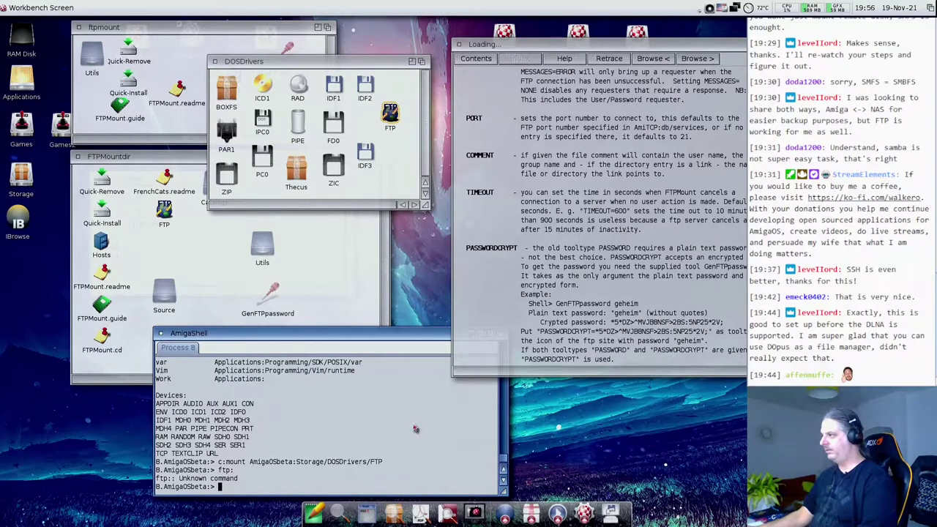
pyautogui.click(599, 280)
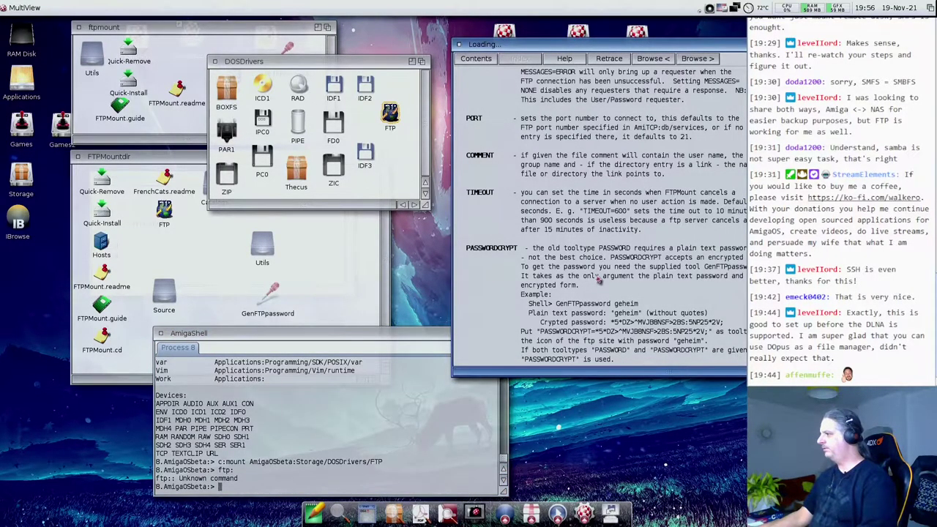
# - Open Quick-Install in NotePad and highlight its Assign FTPMountDir: line
pyautogui.scroll(10, 600, 293)
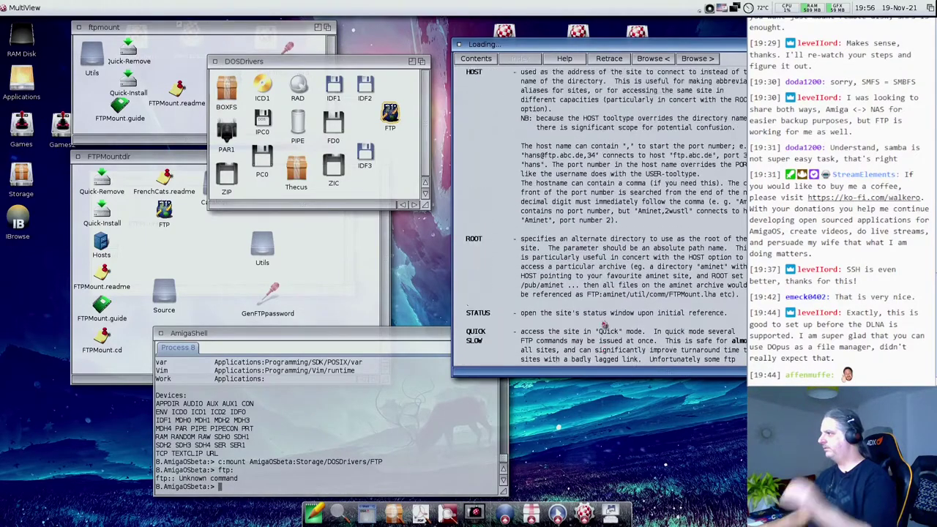
pyautogui.scroll(10, 605, 325)
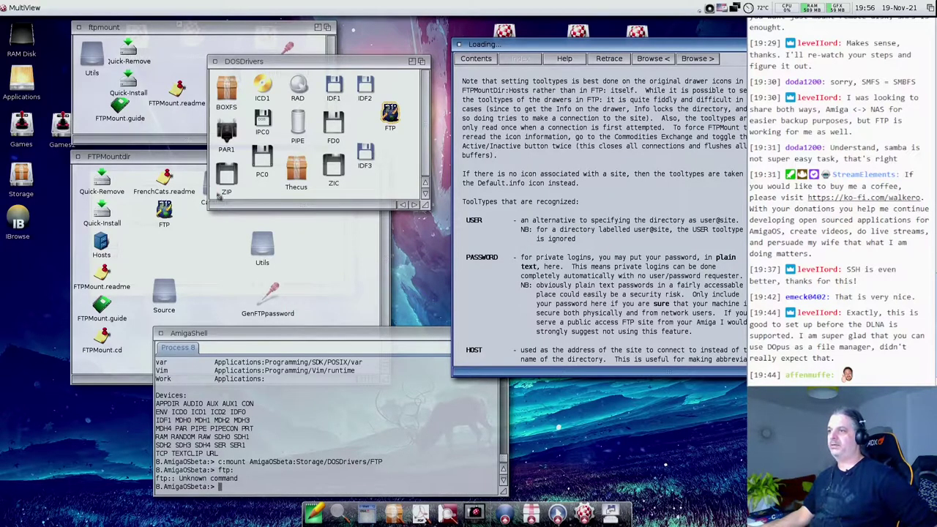
pyautogui.click(158, 254)
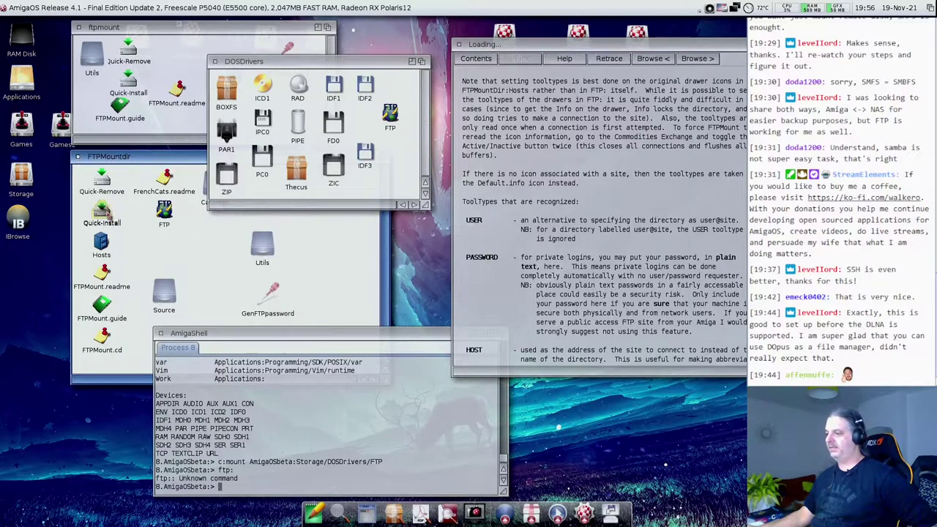
pyautogui.click(314, 512)
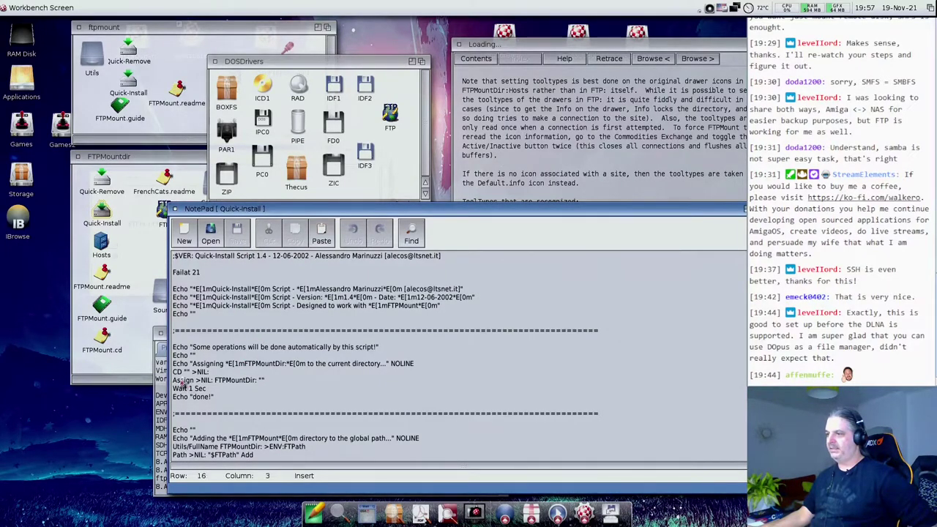
pyautogui.moveTo(181, 381); pyautogui.dragTo(293, 383)
pyautogui.scroll(-1, 293, 383)
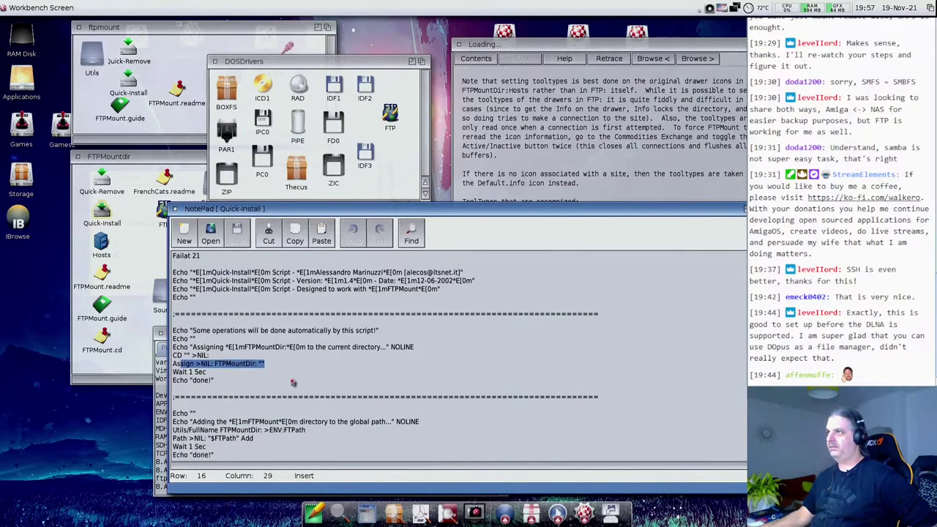
# - Move DOSDrivers aside, open the Hosts drawer, and enlarge its window
pyautogui.moveTo(227, 62); pyautogui.dragTo(347, 51)
pyautogui.doubleClick(230, 81)
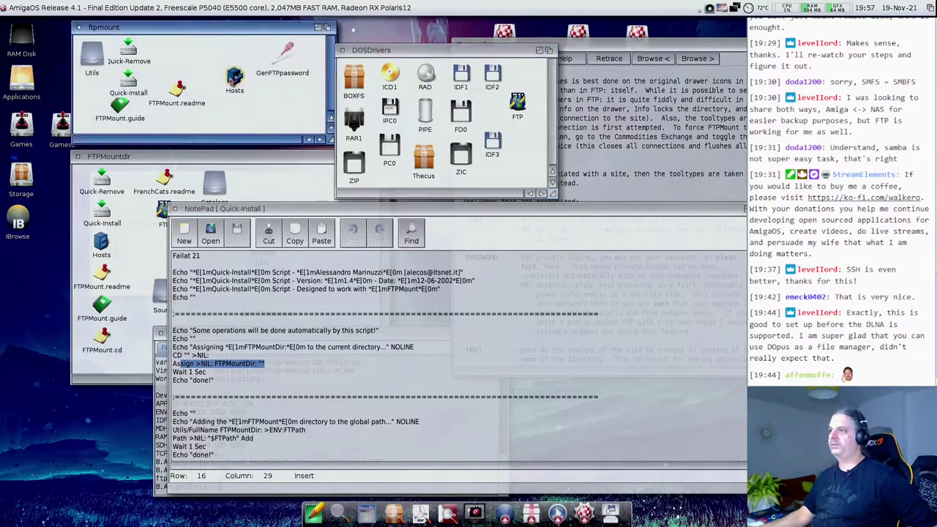
pyautogui.moveTo(224, 195); pyautogui.dragTo(272, 226)
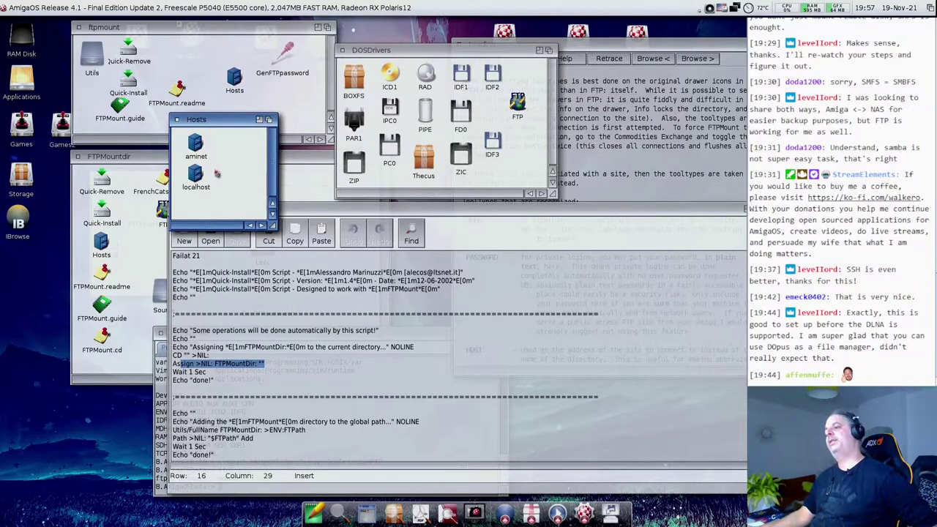
# - Create a drawer named 192.168.1.90 in Hosts and widen the window to show it
pyautogui.rightClick(200, 206)
pyautogui.click(267, 216)
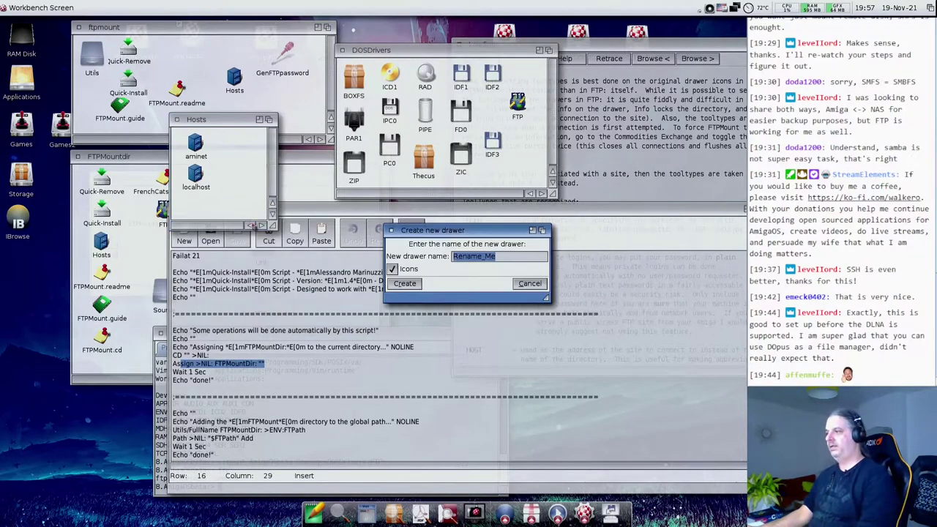
pyautogui.write('1')
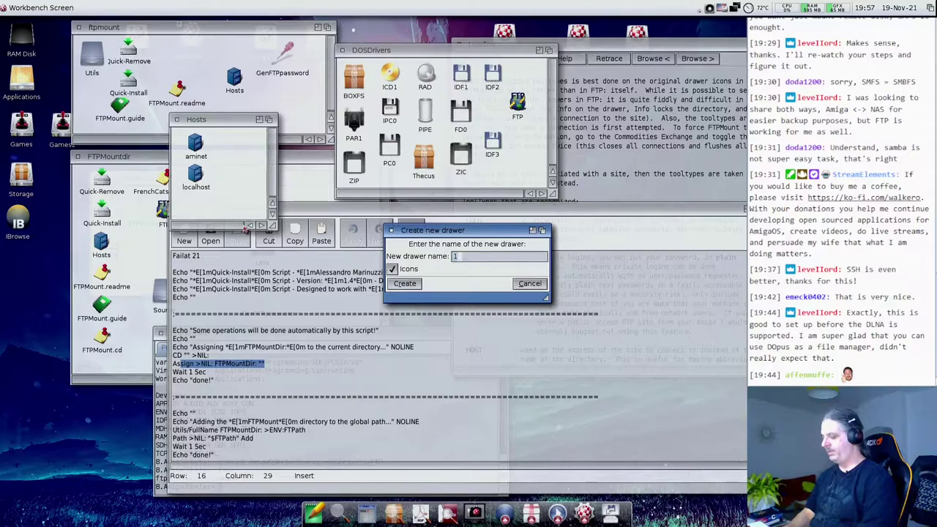
pyautogui.write('92.168.1.90')
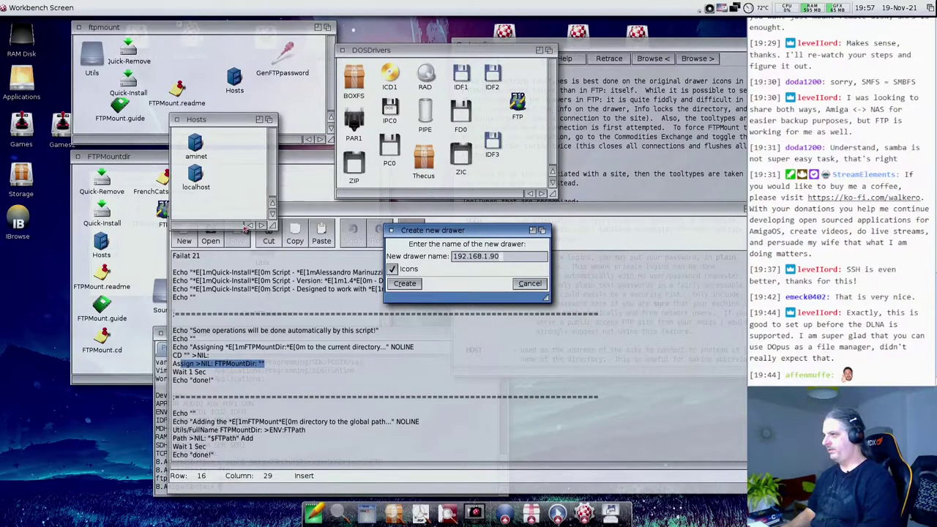
pyautogui.press('Return')
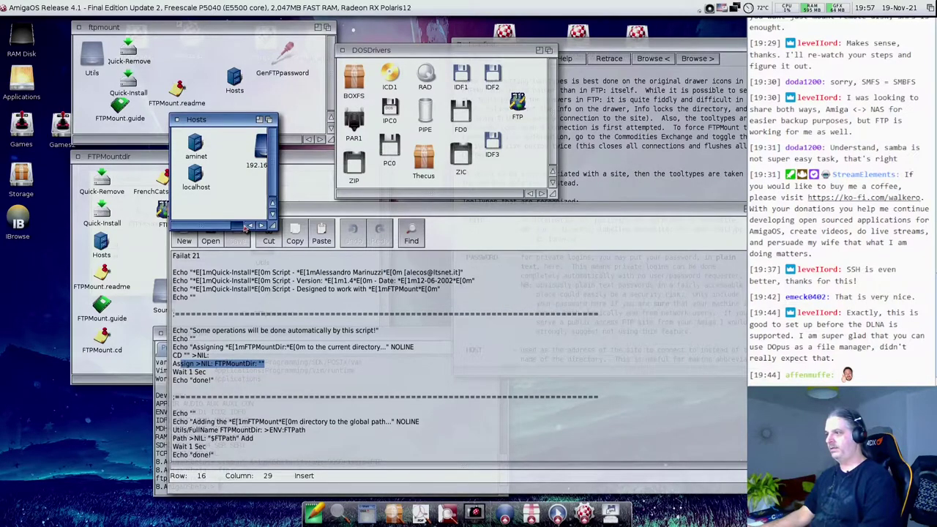
pyautogui.moveTo(273, 224); pyautogui.dragTo(350, 225)
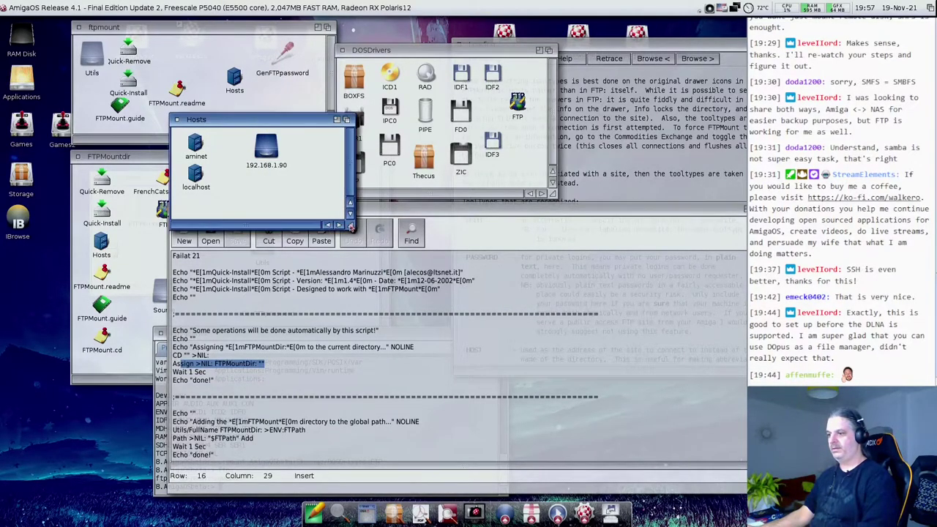
# - In the shell, rerun the earlier dismount ftp: and mount commands to remount FTP:
pyautogui.click(167, 477)
pyautogui.write('ftp:')
pyautogui.press('BackSpace')
pyautogui.press('BackSpace')
pyautogui.press('BackSpace')
pyautogui.press('BackSpace')
pyautogui.write('assign')
pyautogui.press('Up')
pyautogui.press('Up')
pyautogui.press('Up')
pyautogui.press('Up')
pyautogui.press('Return')
pyautogui.press('Up')
pyautogui.press('Up')
pyautogui.press('Up')
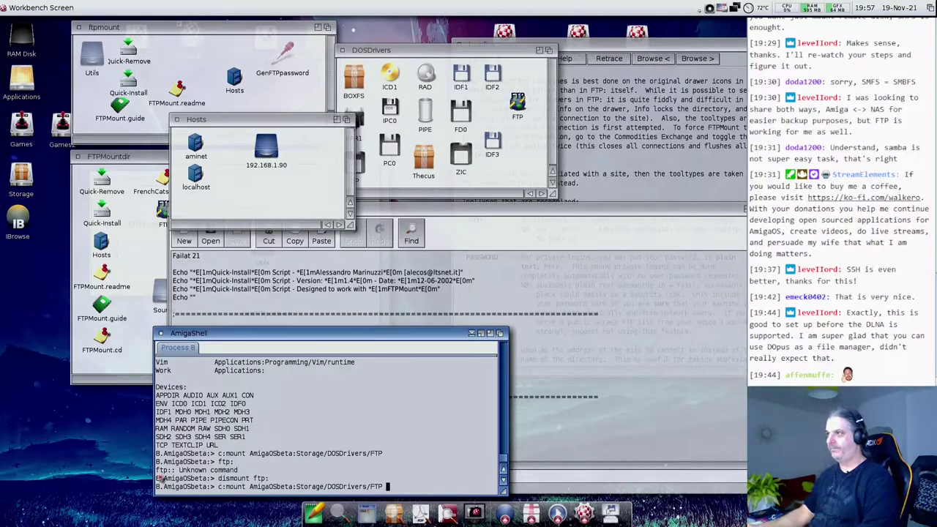
pyautogui.press('Return')
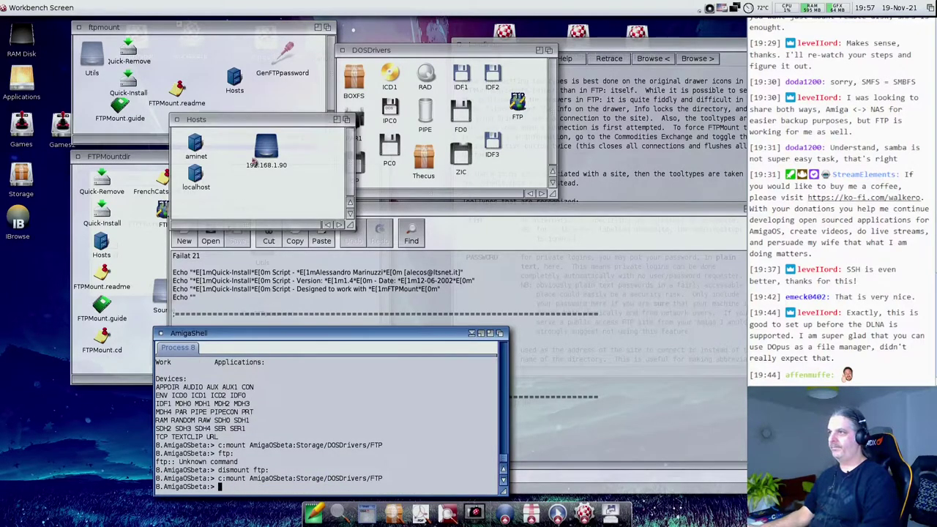
# - Open and close the empty 192.168.1.90 drawer, then bring the Quick-Install script forward
pyautogui.doubleClick(258, 160)
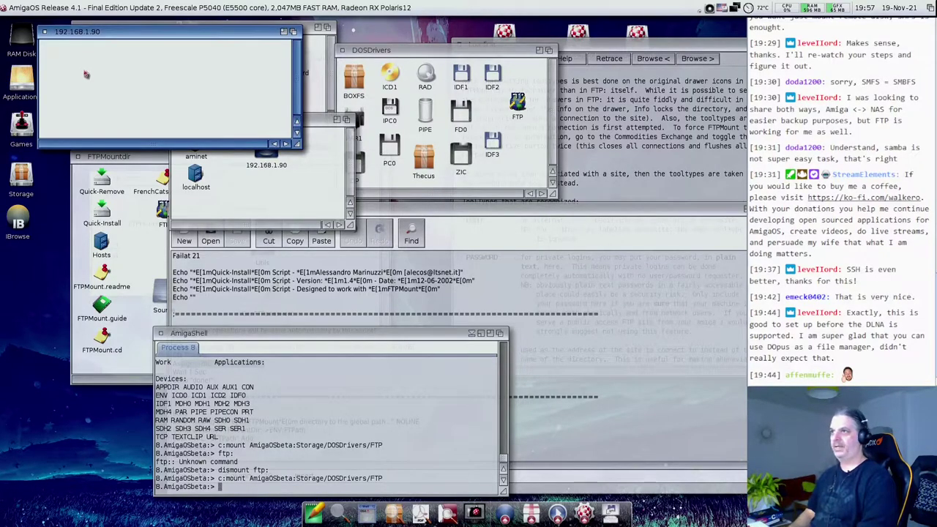
pyautogui.click(46, 32)
pyautogui.click(304, 307)
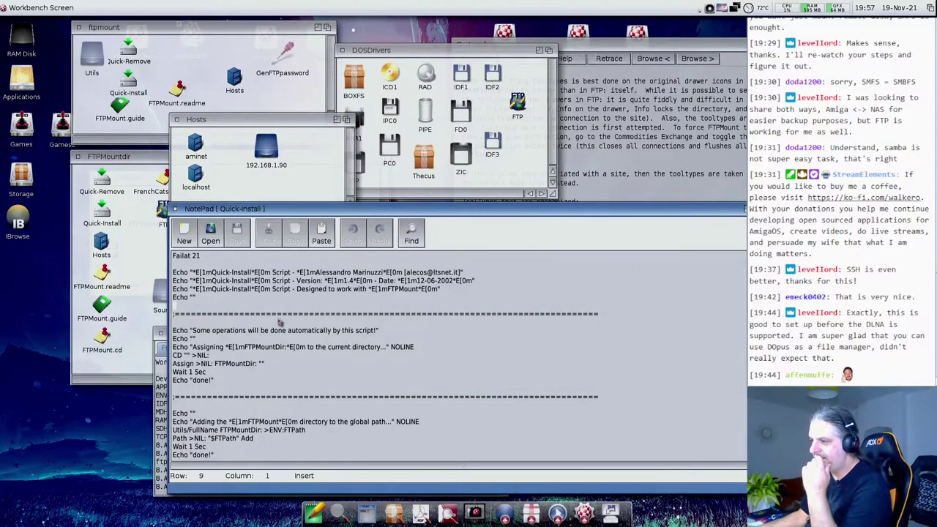
pyautogui.moveTo(181, 364); pyautogui.dragTo(268, 370)
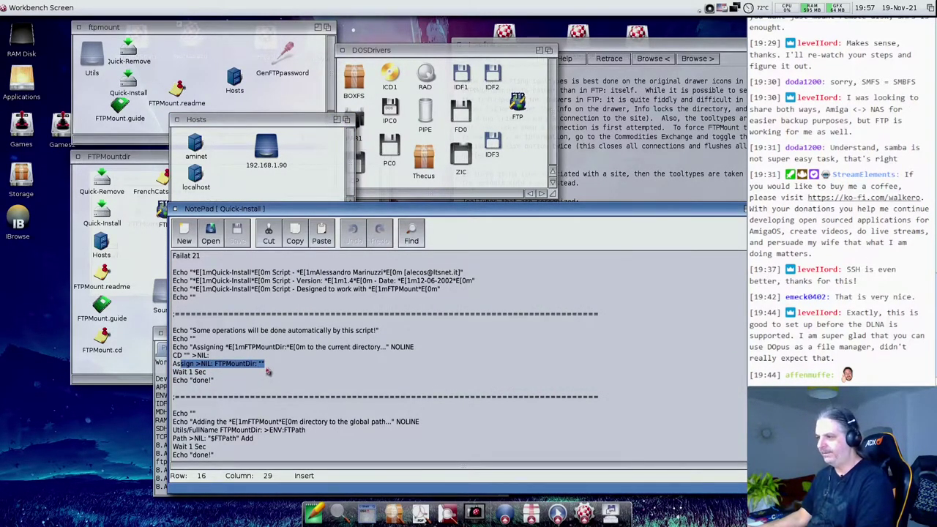
pyautogui.scroll(-4, 268, 372)
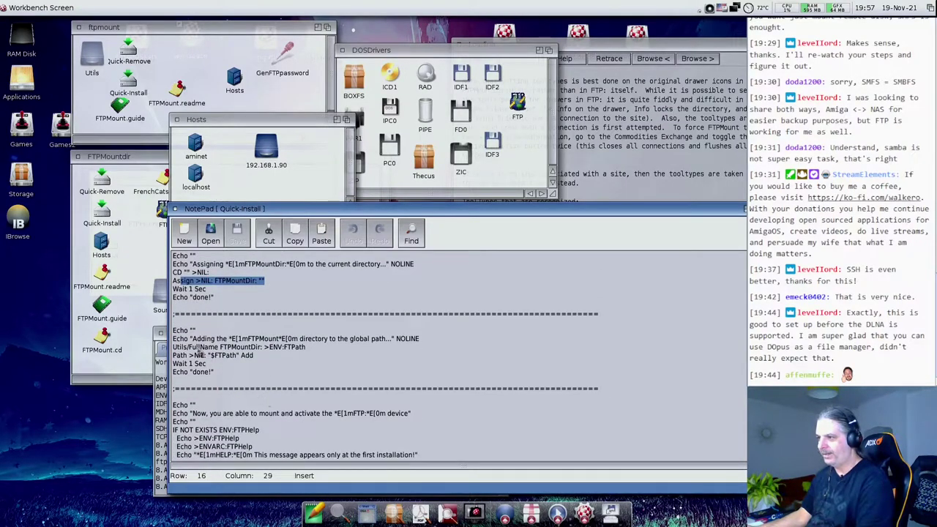
pyautogui.moveTo(174, 339); pyautogui.dragTo(432, 351)
pyautogui.moveTo(205, 350); pyautogui.dragTo(309, 355)
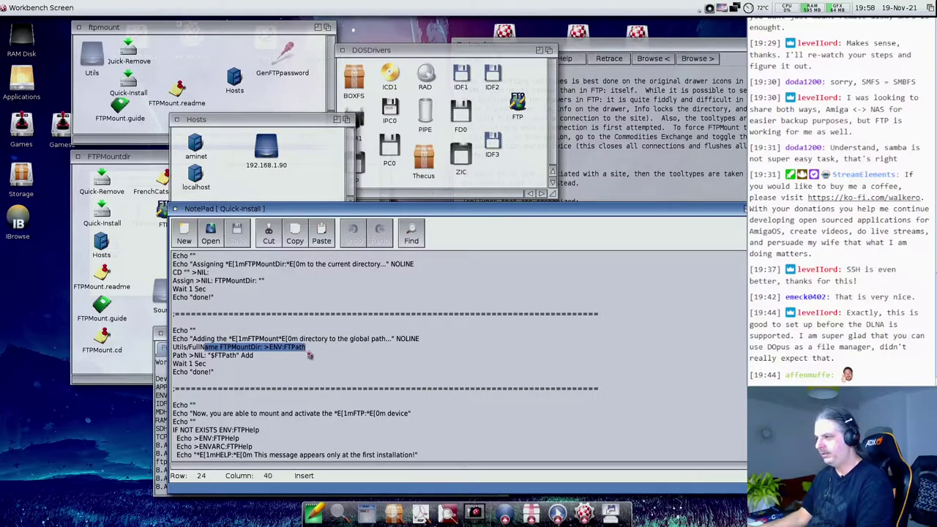
pyautogui.click(272, 369)
# - Close NotePad, rerun Quick-Install from ftpmount, accept mounting FTP:, and close the finished installer
pyautogui.click(174, 209)
pyautogui.click(173, 65)
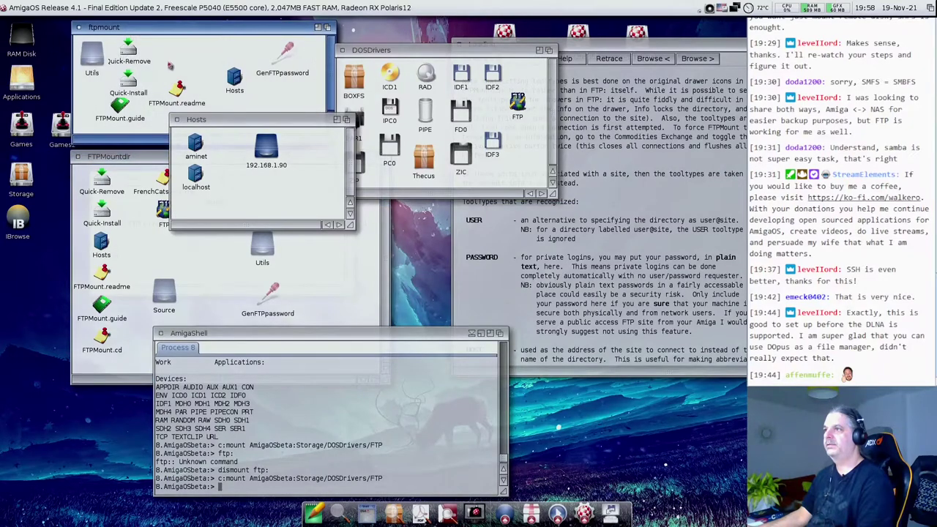
pyautogui.doubleClick(129, 82)
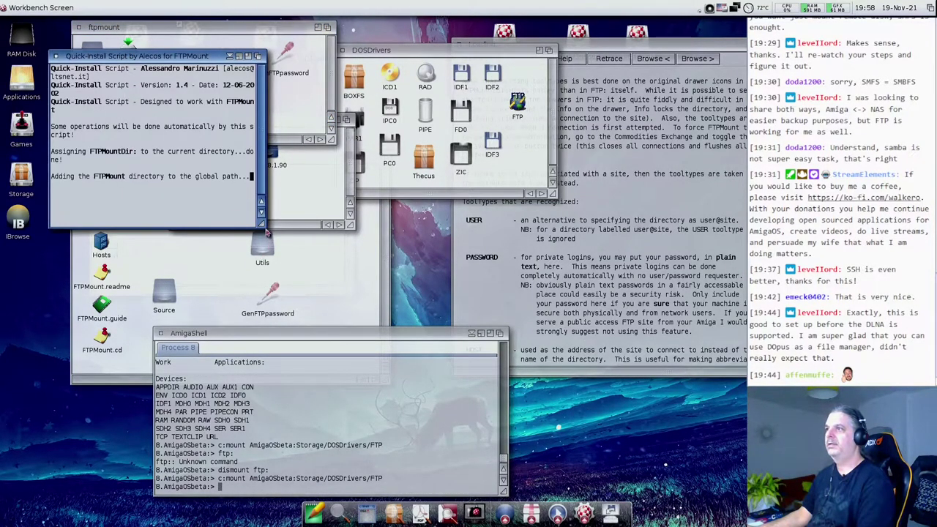
pyautogui.rightClick(247, 222)
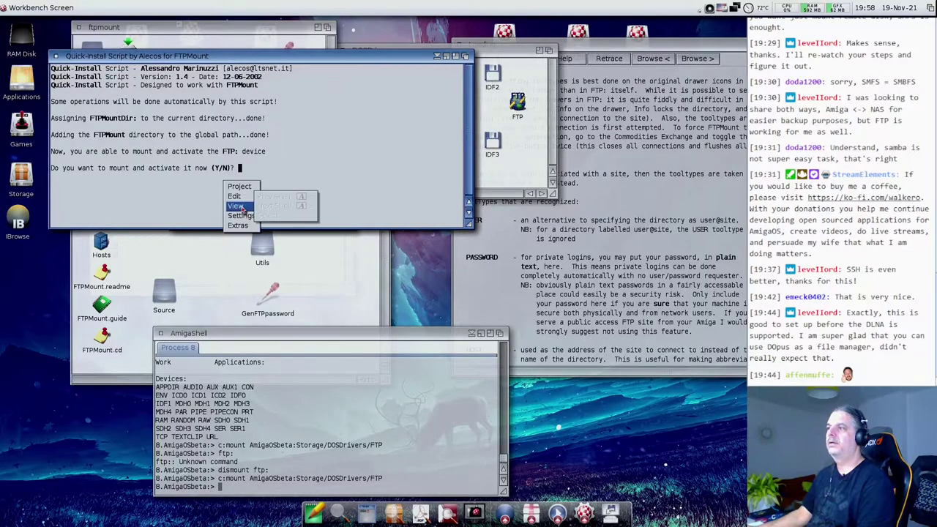
pyautogui.rightClick(168, 209)
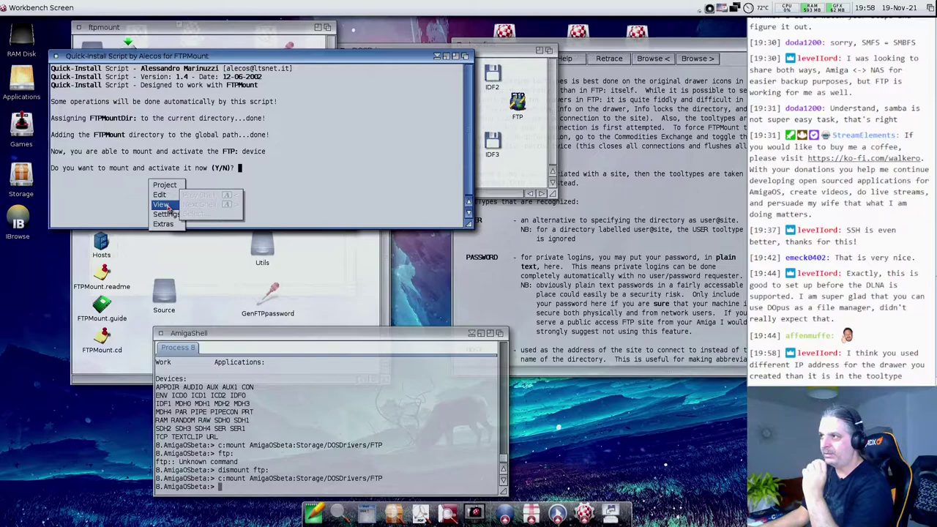
pyautogui.click(78, 206)
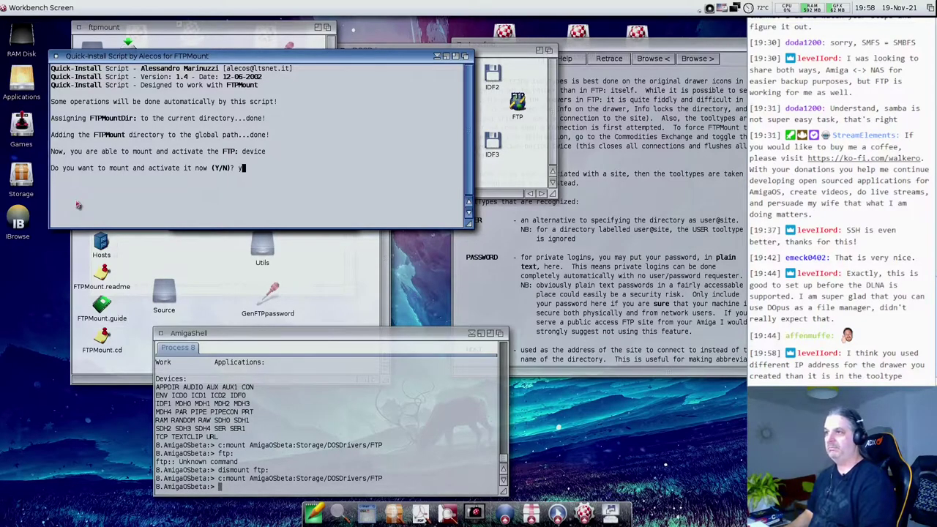
pyautogui.press('Return')
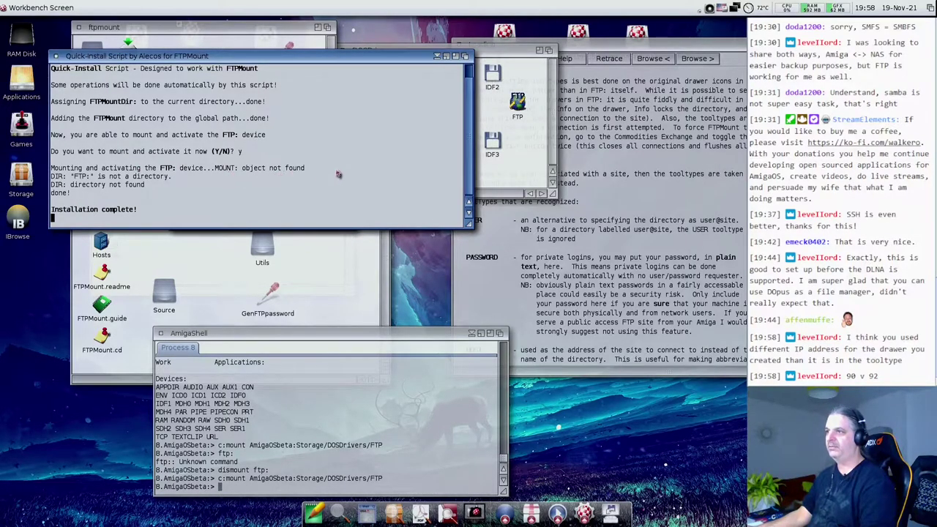
pyautogui.press('Return')
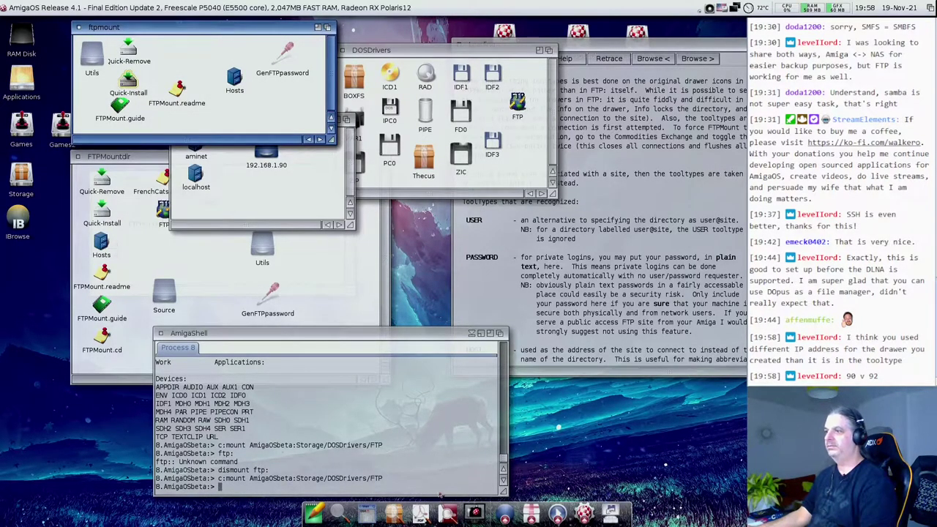
# - Copy the FTP mount icon from DOSDrivers into the ftpmount drawer and close FTPMountdir
pyautogui.click(345, 501)
pyautogui.click(213, 252)
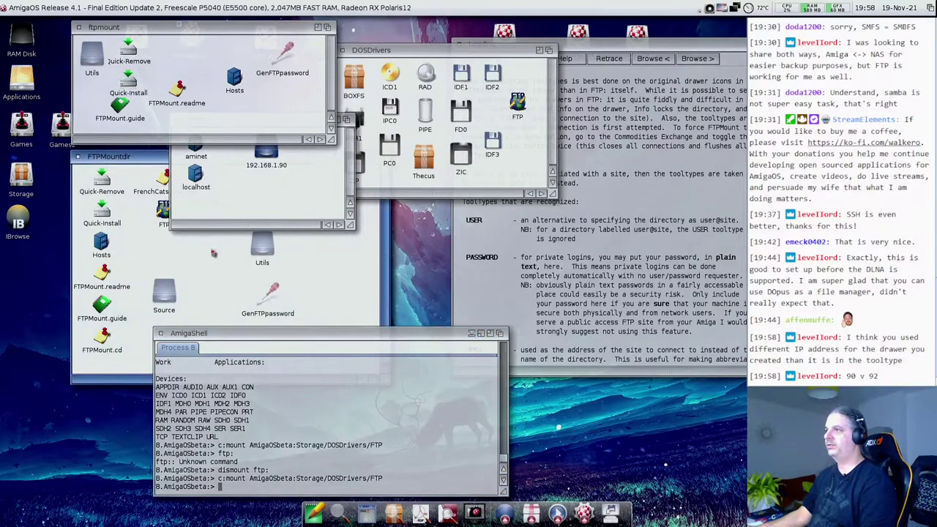
pyautogui.click(213, 253)
pyautogui.moveTo(518, 103); pyautogui.dragTo(199, 64)
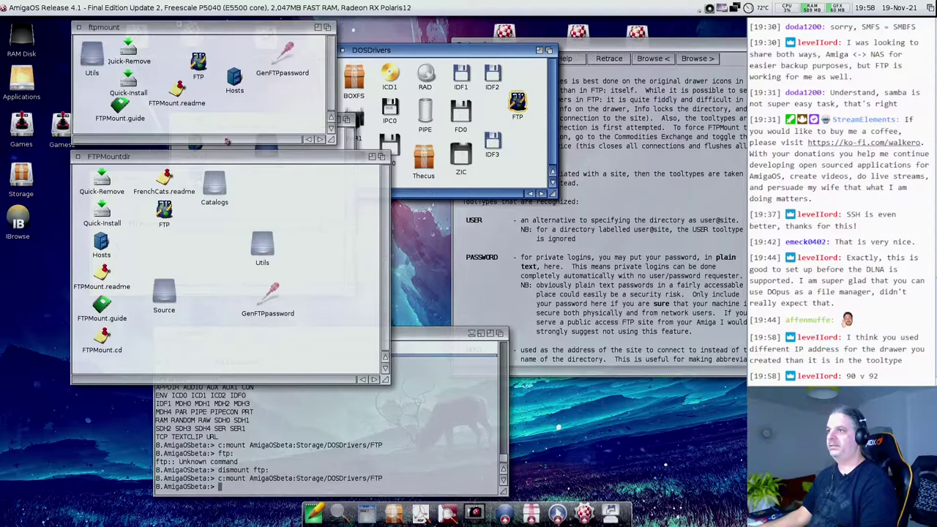
pyautogui.click(77, 159)
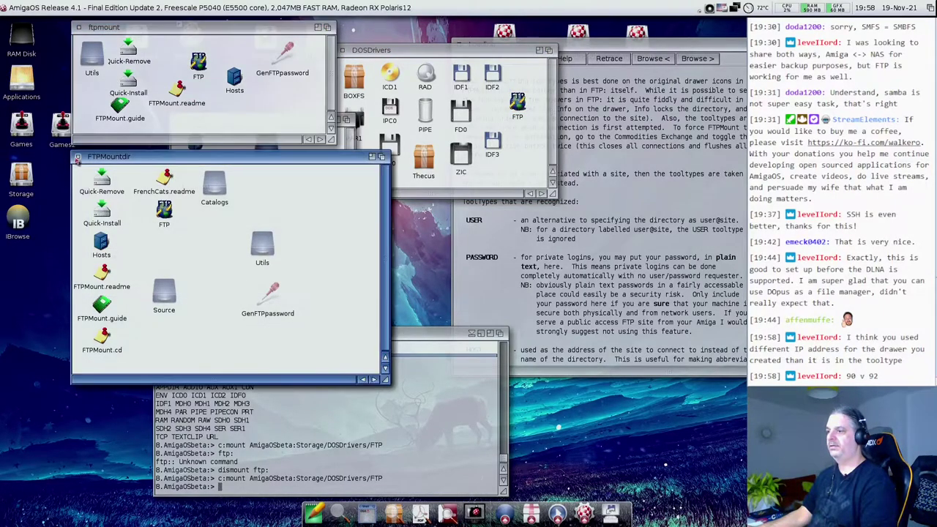
pyautogui.click(77, 159)
# - List assigns with 'assign' in AmigaShell, then rerun 'dismount ftp:' from history
pyautogui.click(222, 375)
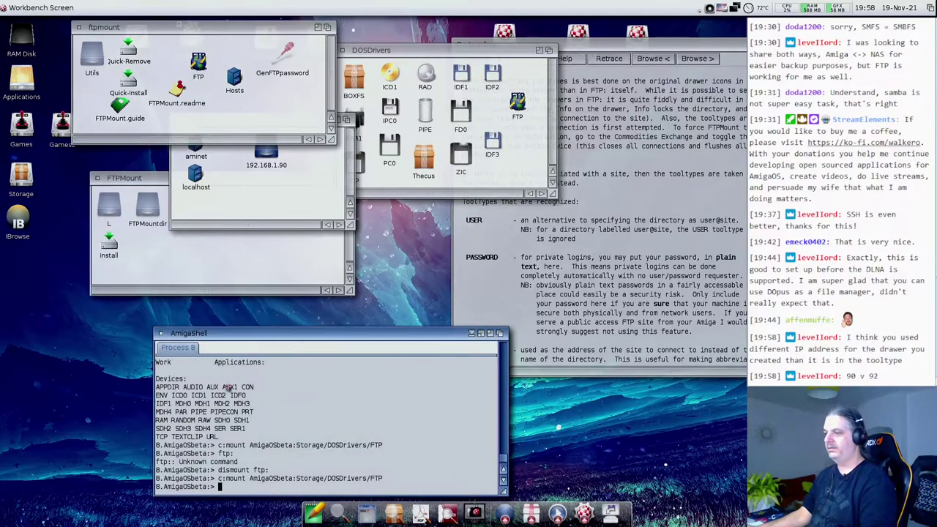
pyautogui.write('assign')
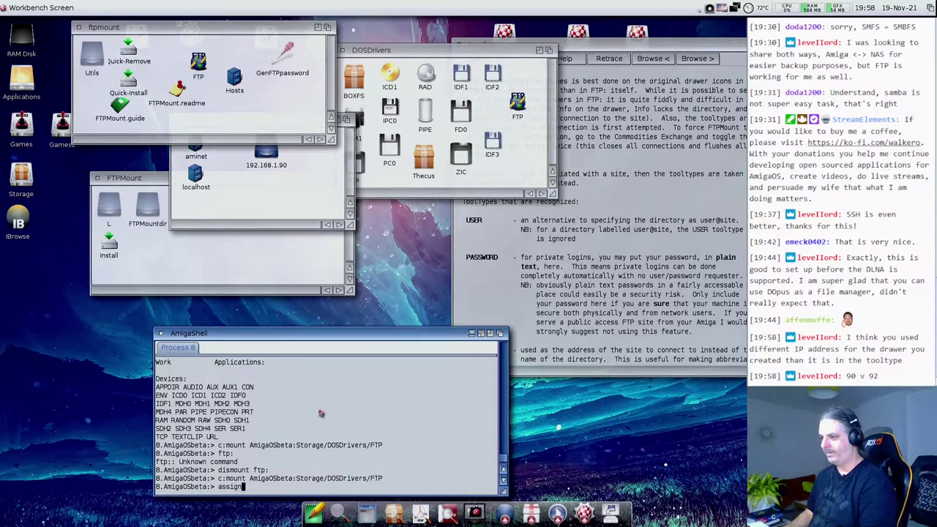
pyautogui.press('Return')
pyautogui.press('Up')
pyautogui.press('Up')
pyautogui.press('Down')
pyautogui.press('Up')
pyautogui.press('Return')
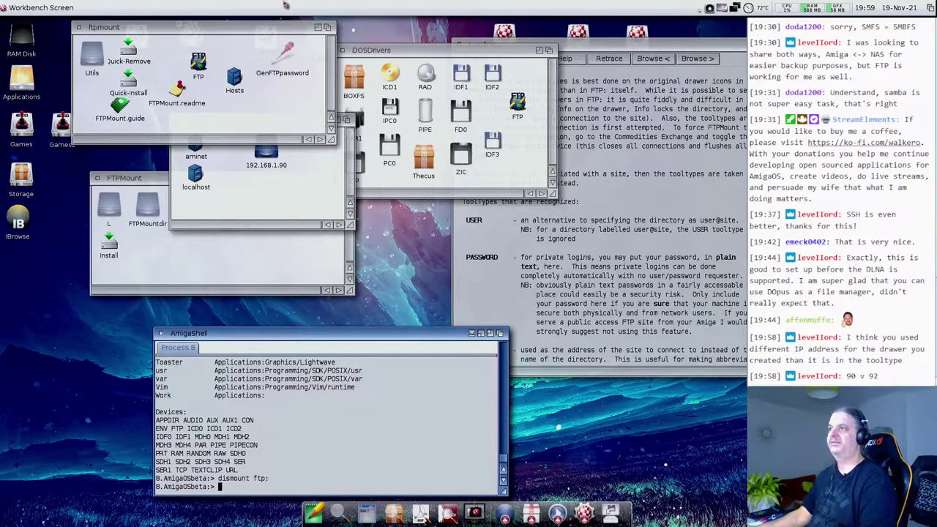
# - Rerun Quick-Install, answer 'y' to mount FTP:, and close the finished installer window
pyautogui.click(162, 116)
pyautogui.doubleClick(126, 83)
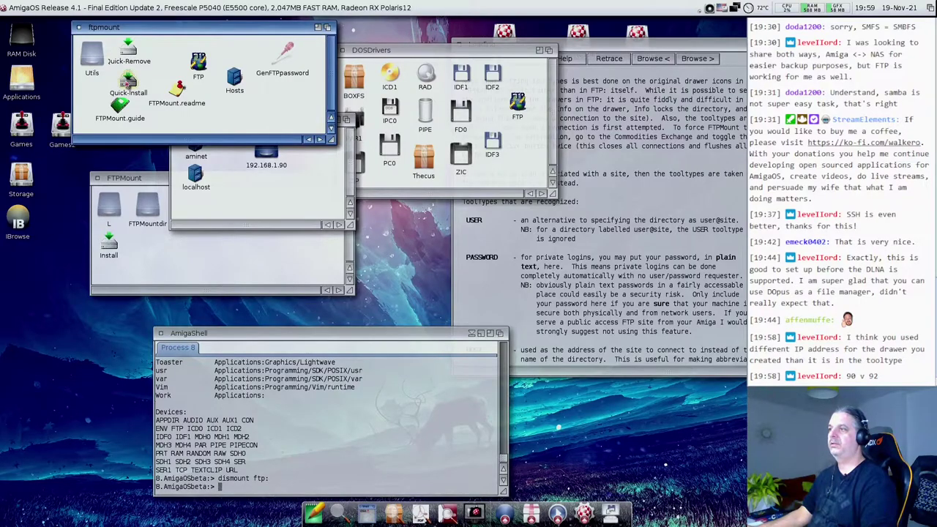
pyautogui.moveTo(262, 222); pyautogui.dragTo(381, 236)
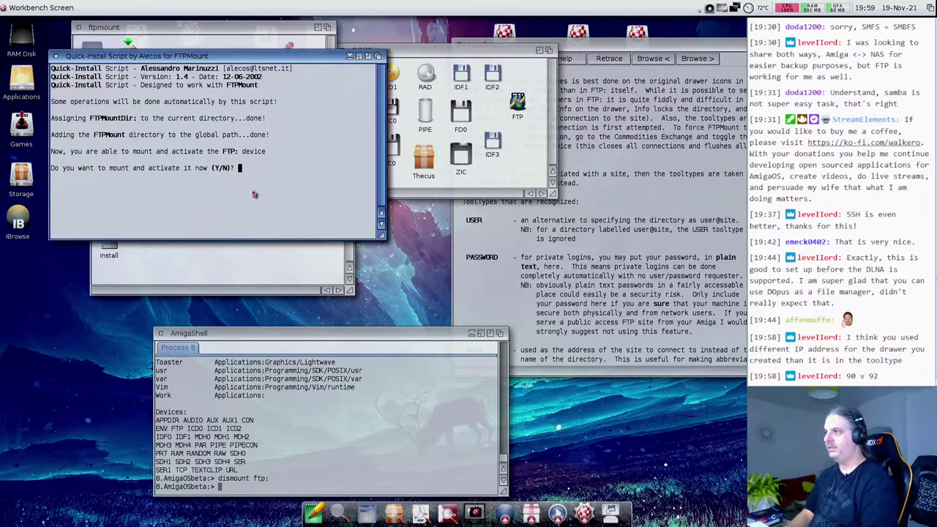
pyautogui.write('y')
pyautogui.press('Return')
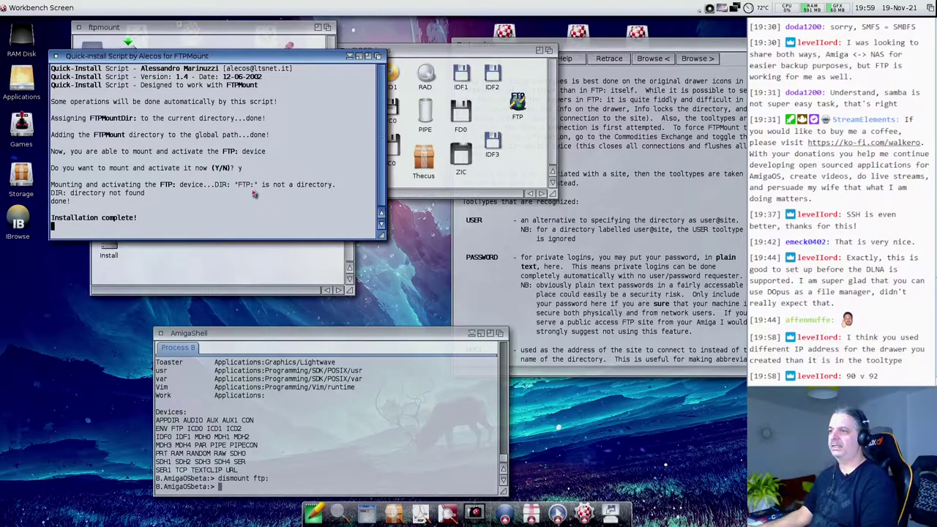
pyautogui.rightClick(176, 197)
pyautogui.click(118, 220)
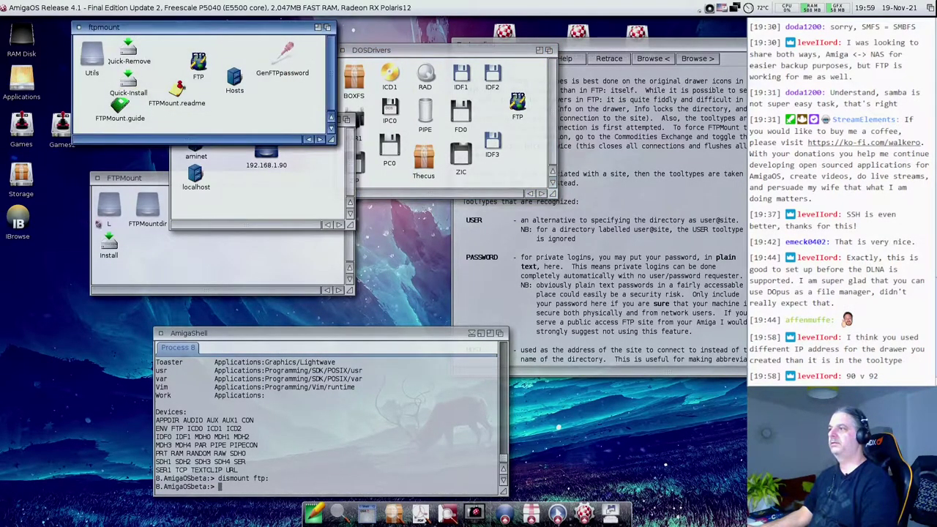
# - Open the 192.168.1.90 host drawer and close it again since it's empty
pyautogui.doubleClick(256, 163)
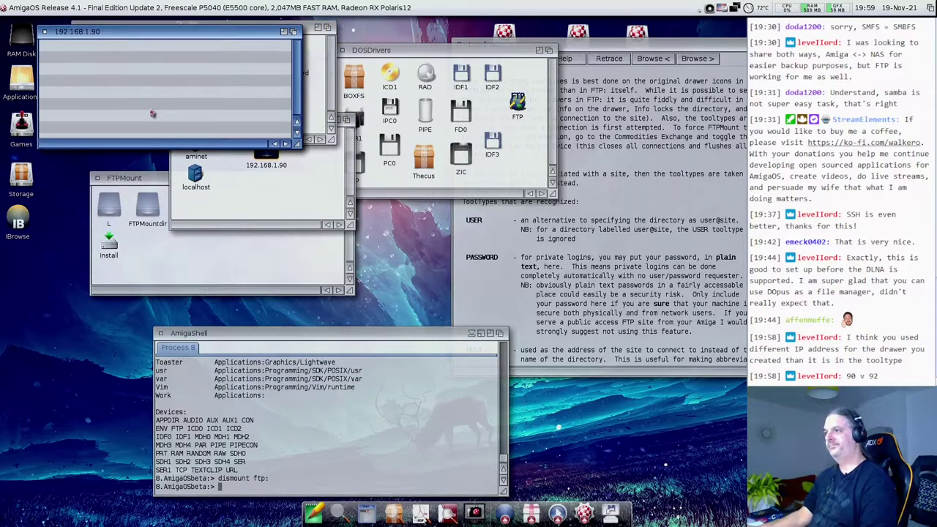
pyautogui.click(149, 214)
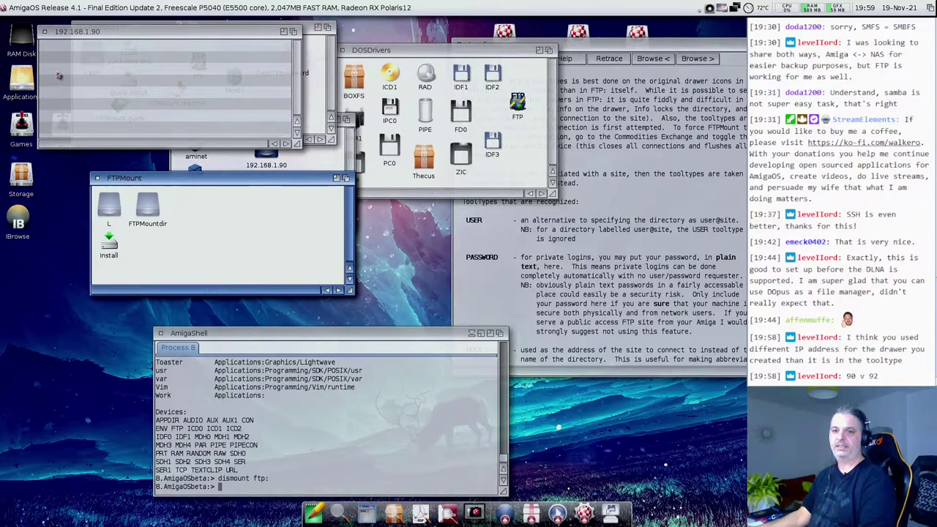
pyautogui.click(44, 33)
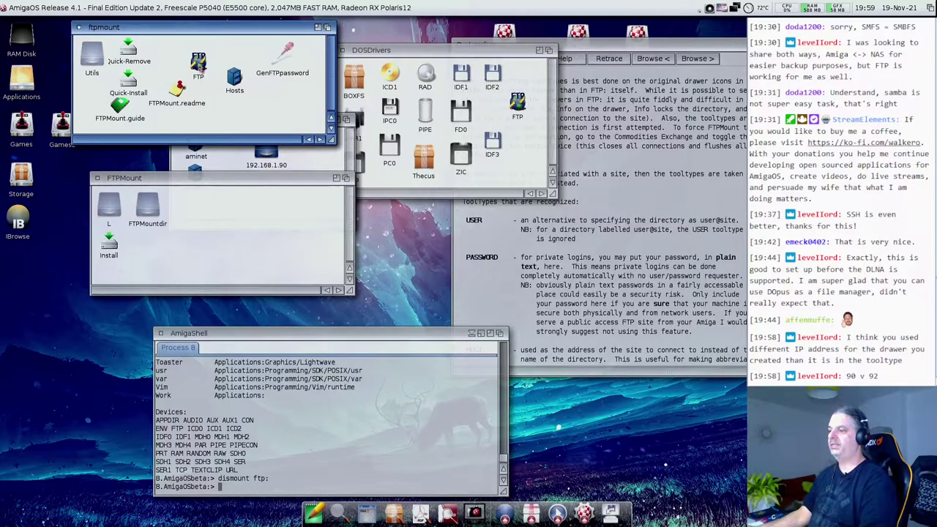
# - Rerun the previous dismount command from shell history and type 'assign' at the prompt
pyautogui.click(269, 420)
pyautogui.press('Up')
pyautogui.press('Up')
pyautogui.press('Up')
pyautogui.press('Up')
pyautogui.press('Up')
pyautogui.press('Up')
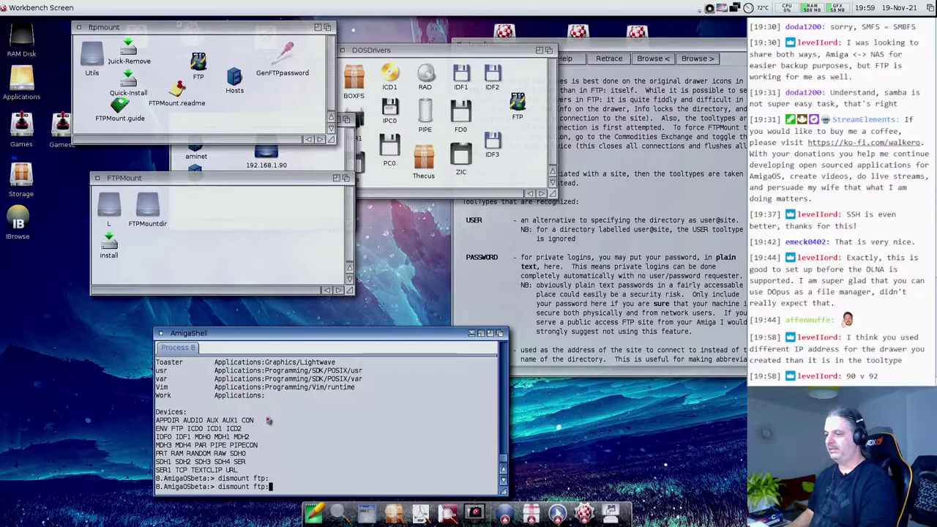
pyautogui.press('Return')
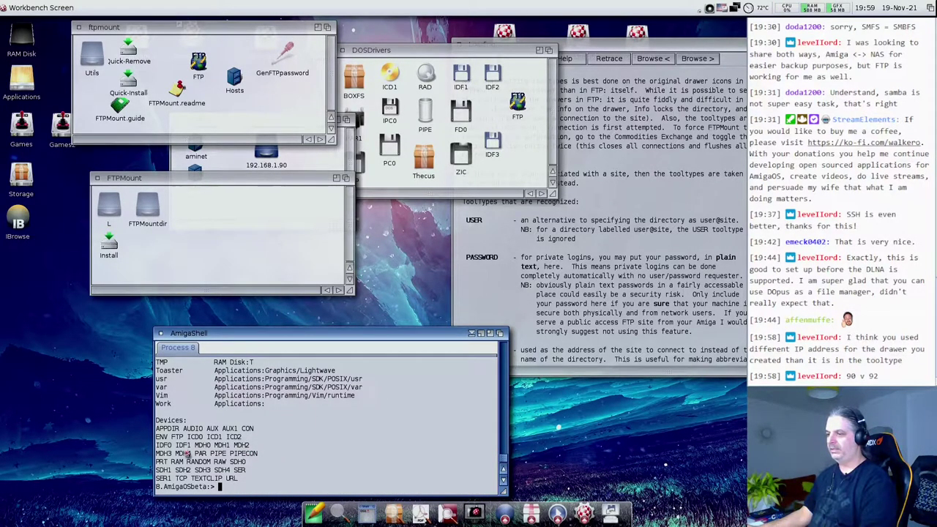
pyautogui.write('assign')
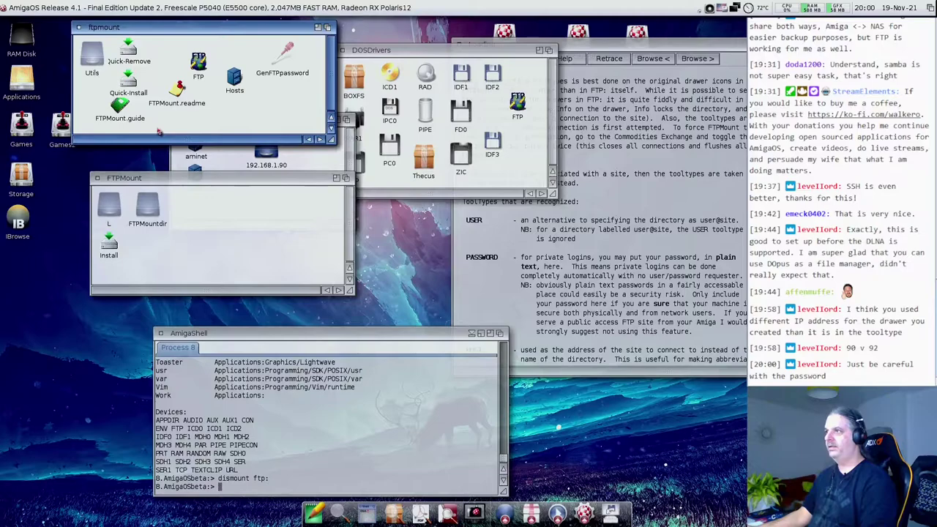
pyautogui.click(279, 454)
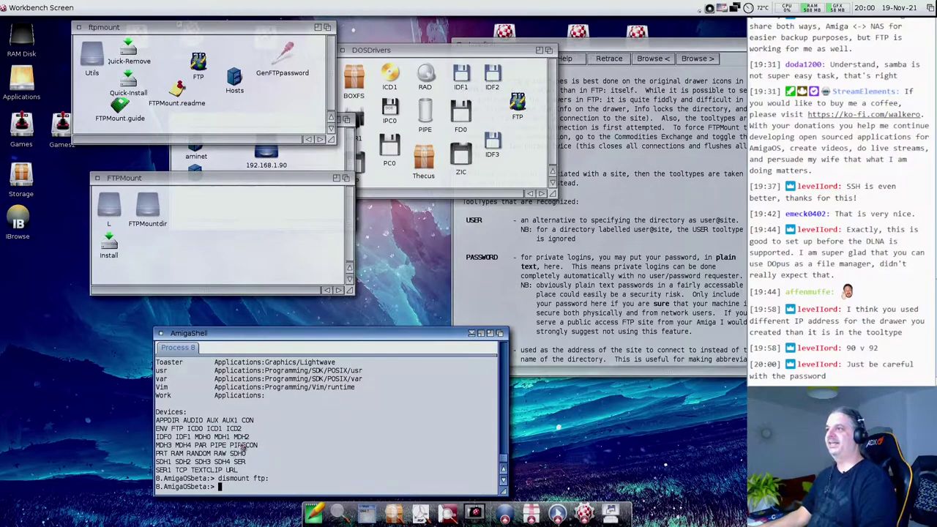
pyautogui.click(196, 137)
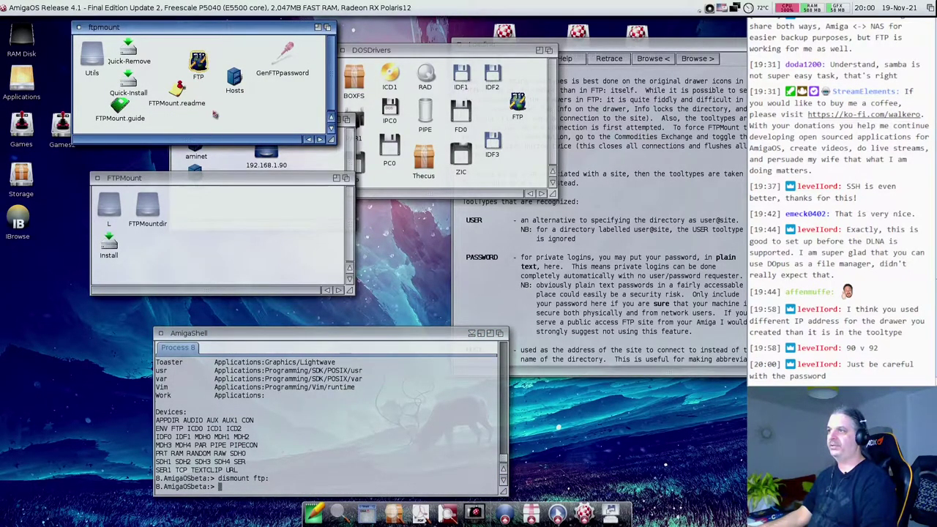
pyautogui.click(258, 451)
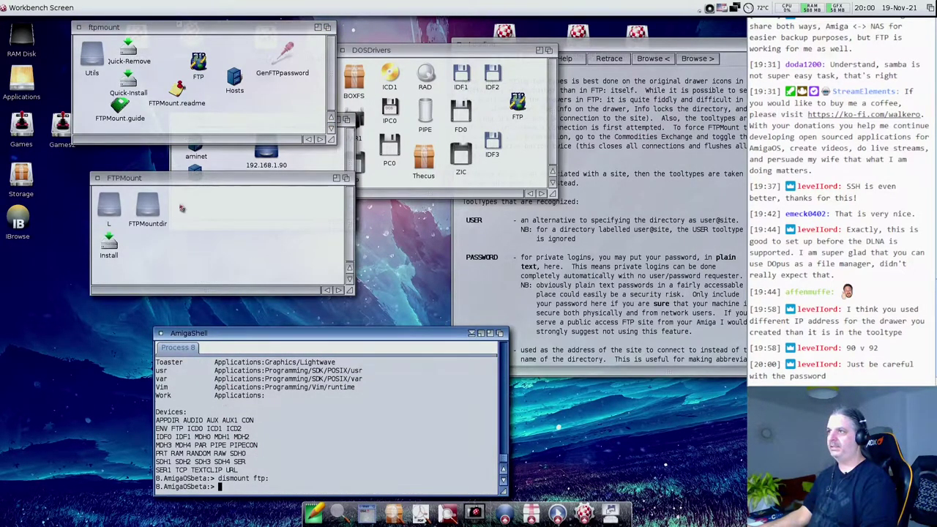
# - Run Quick-Install again, answering 'y' to mount and activate FTP:, then close its menu
pyautogui.click(170, 128)
pyautogui.doubleClick(128, 82)
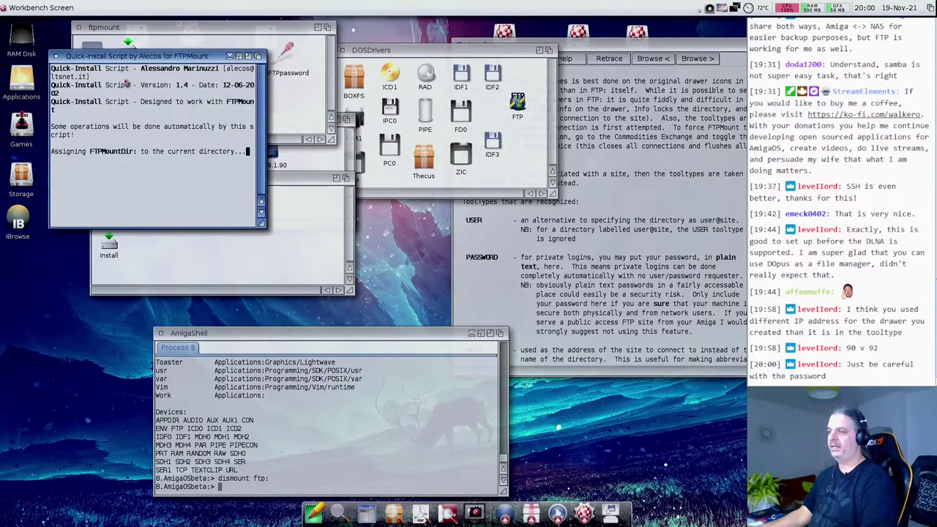
pyautogui.moveTo(262, 224); pyautogui.dragTo(442, 286)
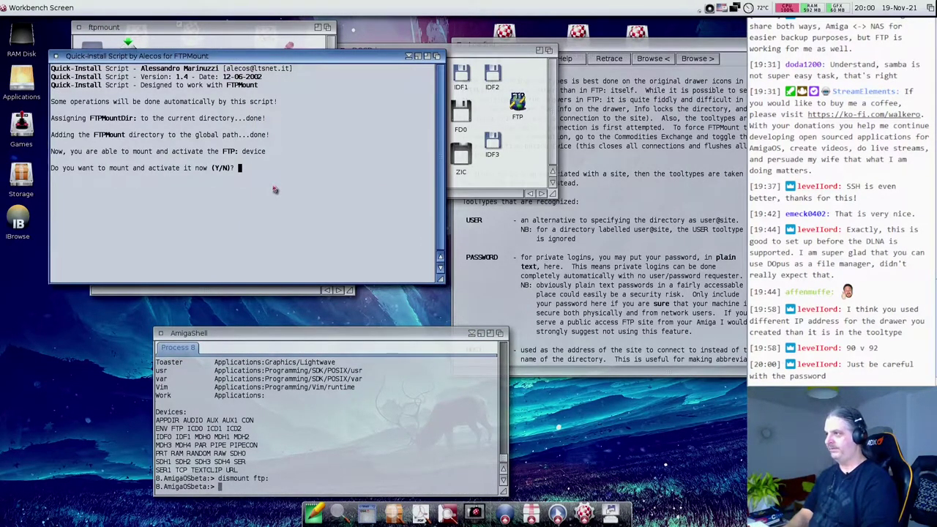
pyautogui.write('y')
pyautogui.press('Return')
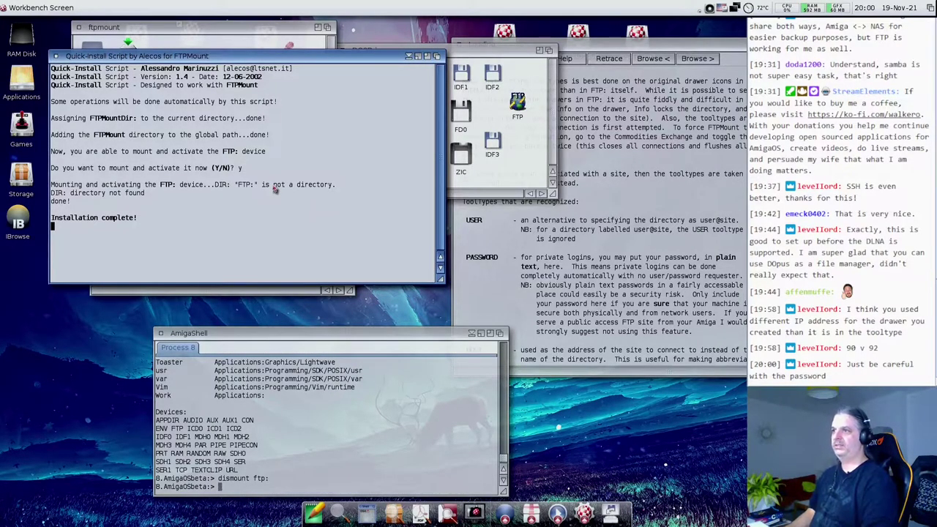
pyautogui.rightClick(275, 189)
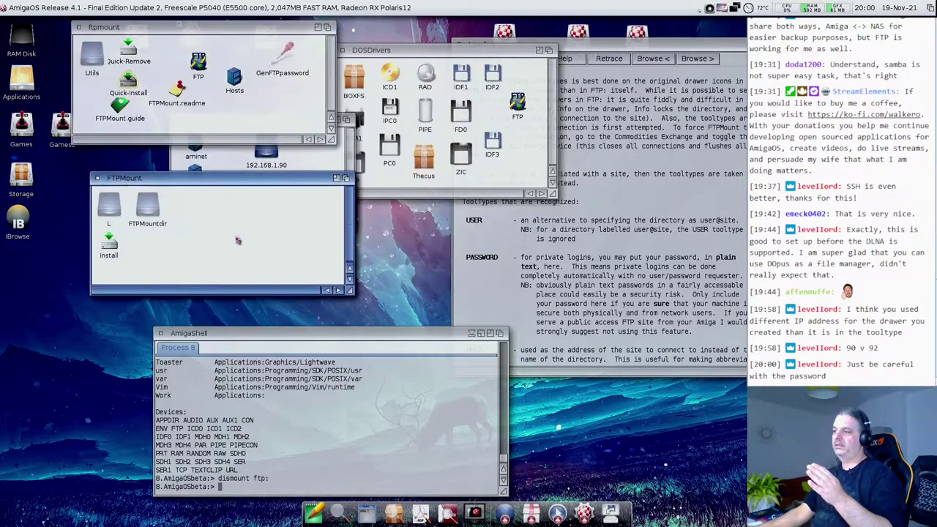
pyautogui.rightClick(236, 239)
# - Enter 'ftp:' in AmigaShell to test the device
pyautogui.click(333, 427)
pyautogui.write('d')
pyautogui.press('BackSpace')
pyautogui.write('ftp:')
pyautogui.press('Return')
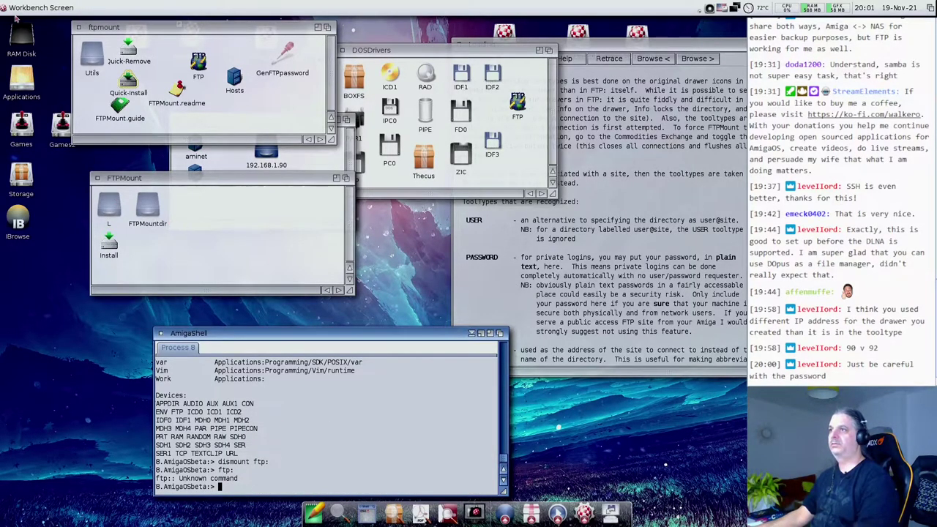
# - Open RAM Disk, FTPMount and FTPMountdir drawers, reposition FTPMountdir, then close it
pyautogui.doubleClick(21, 36)
pyautogui.doubleClick(68, 62)
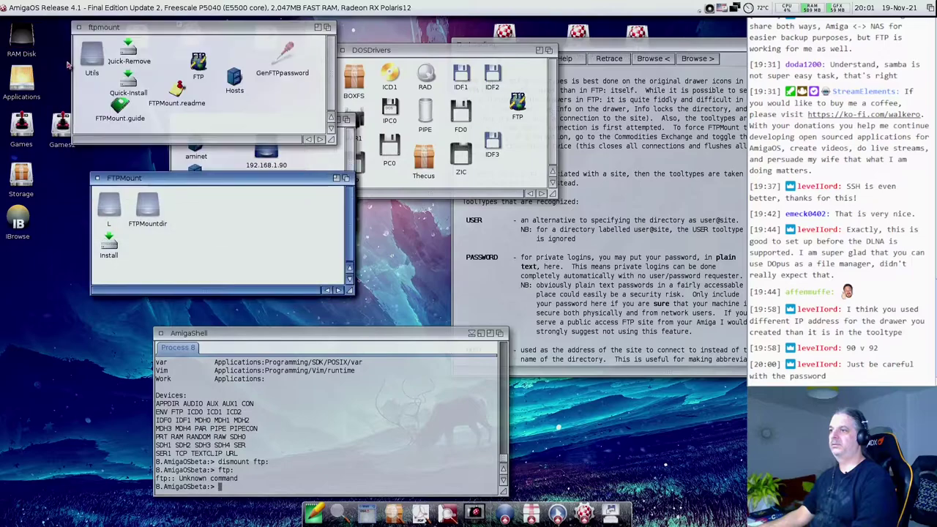
pyautogui.doubleClick(149, 207)
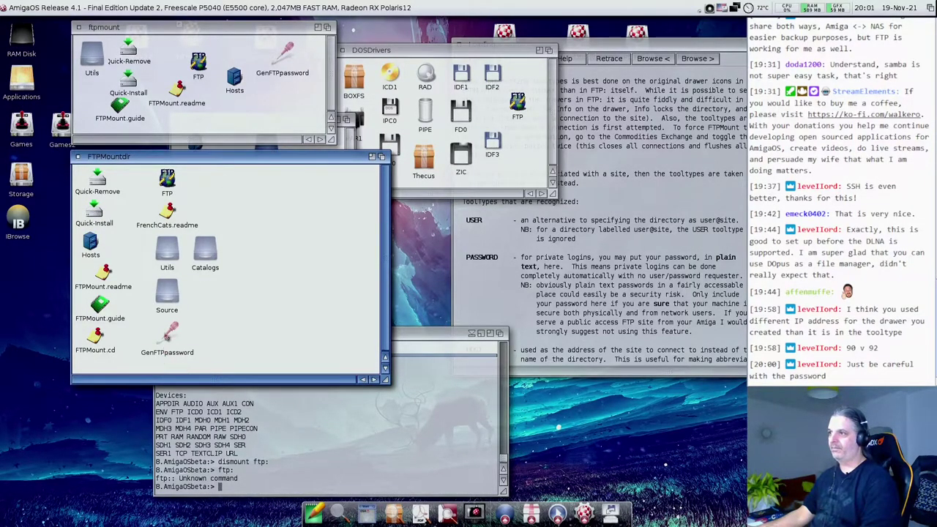
pyautogui.moveTo(189, 159); pyautogui.dragTo(180, 246)
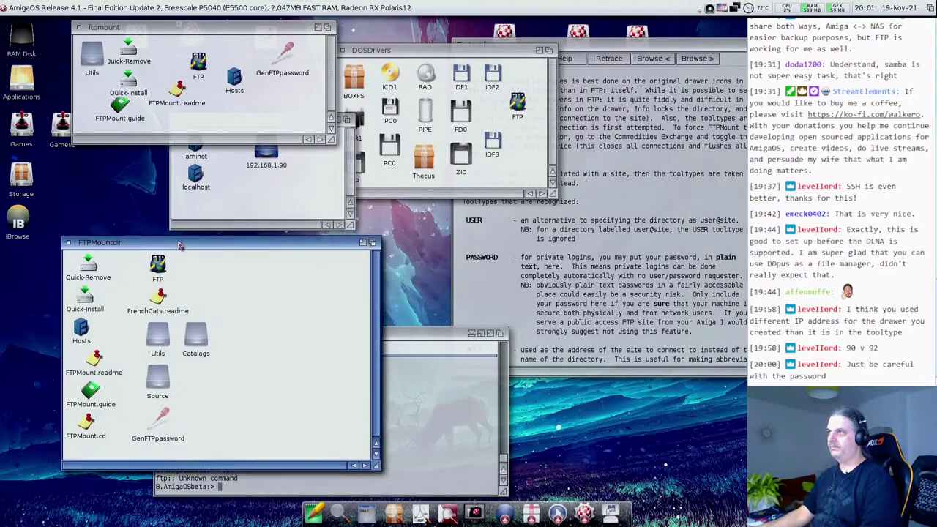
pyautogui.click(281, 104)
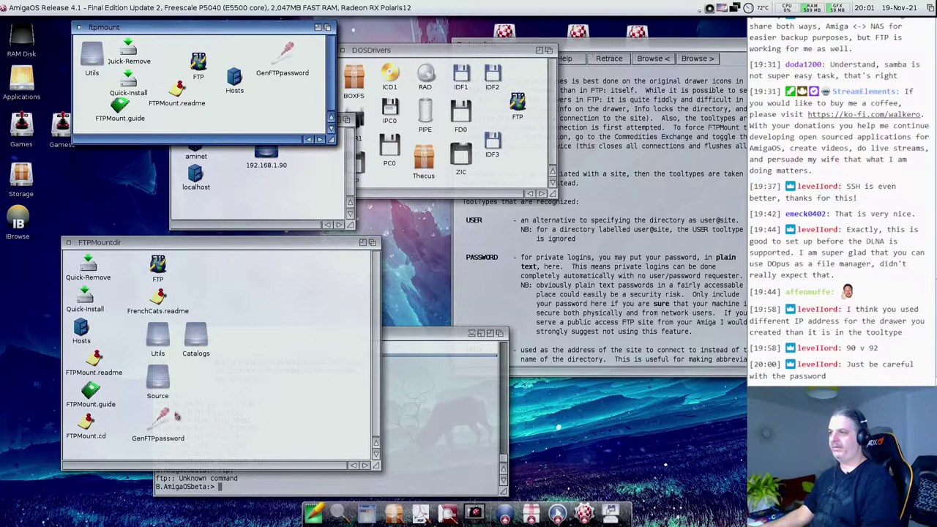
pyautogui.click(67, 243)
# - Dismount ftp:, remount it via 'c:mount' with the DOSDrivers FTP driver, and retest
pyautogui.write('ftp:')
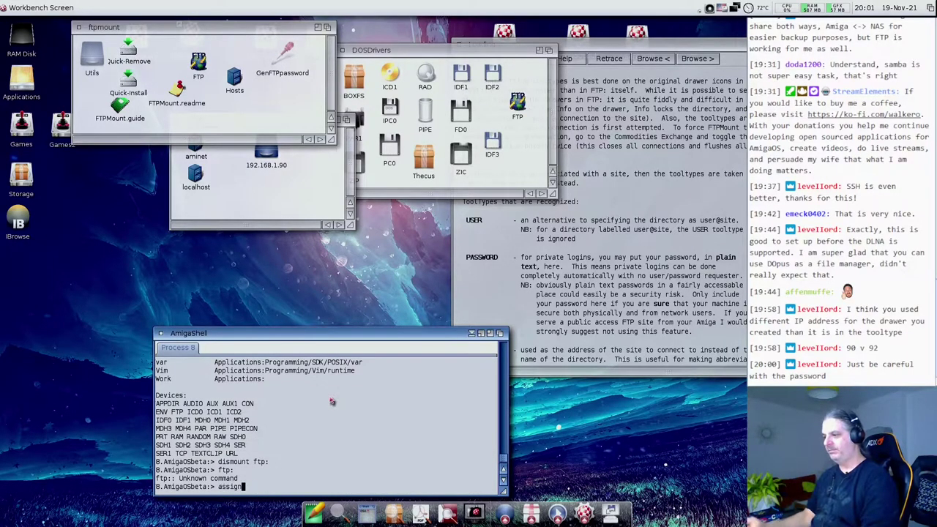
pyautogui.press('Return')
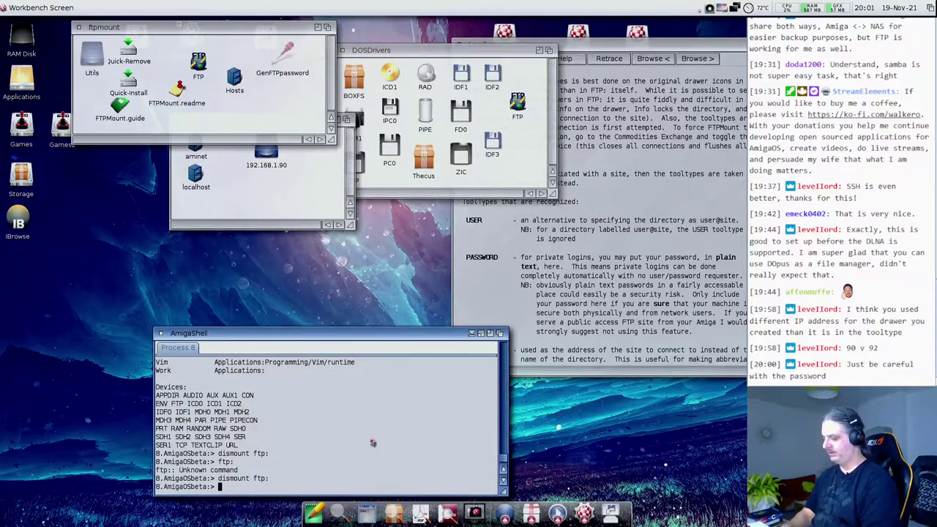
pyautogui.write('c:mount')
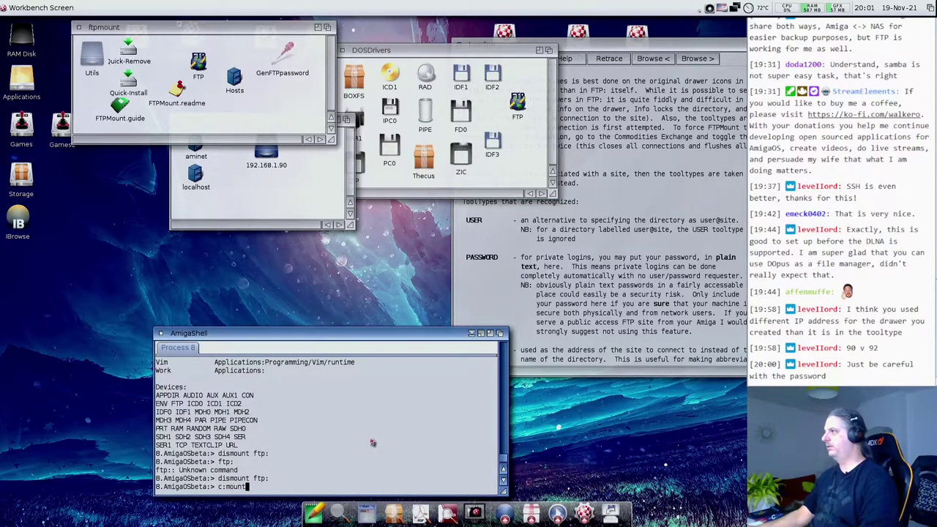
pyautogui.moveTo(516, 101); pyautogui.dragTo(383, 410)
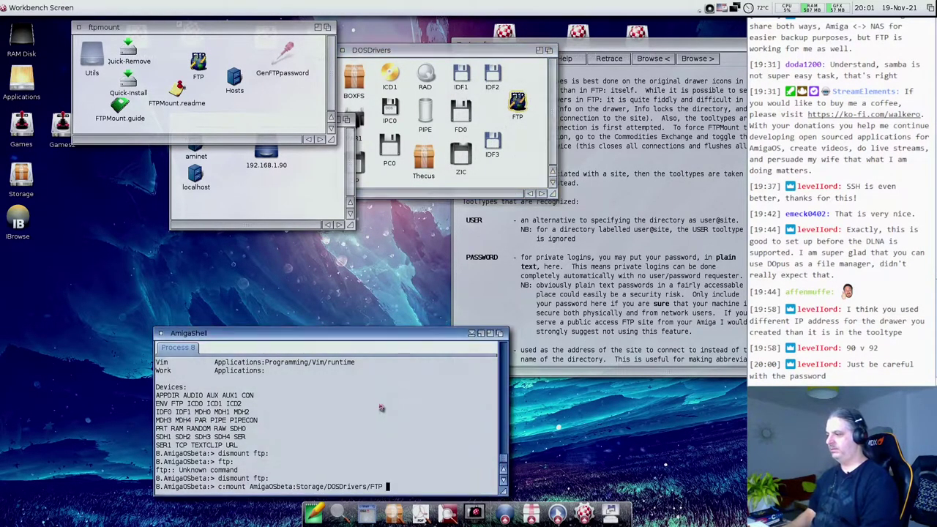
pyautogui.press('Return')
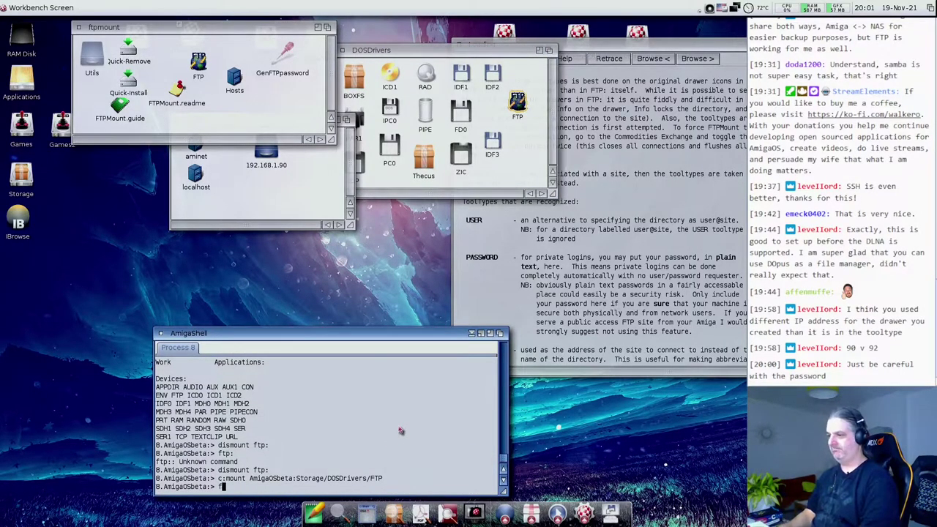
pyautogui.press('Return')
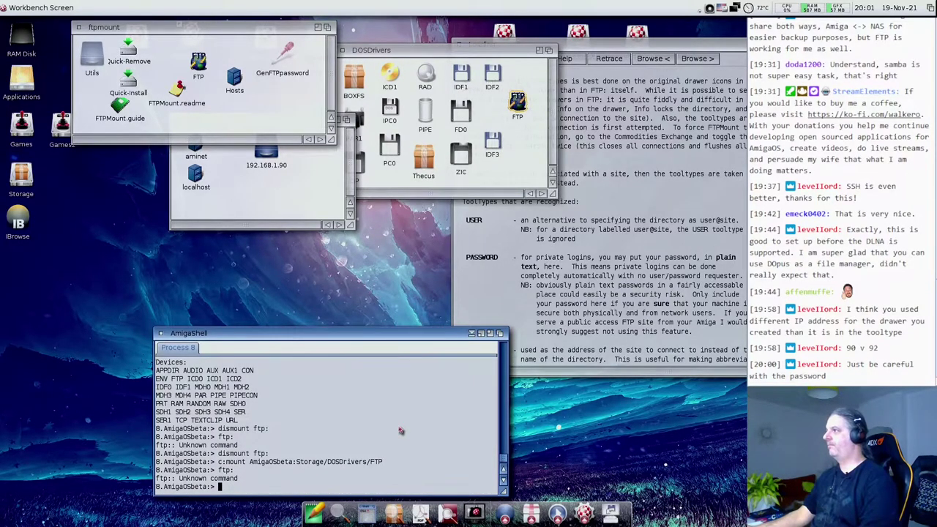
# - Run 'assign' in AmigaShell and scroll through the device list
pyautogui.click(548, 123)
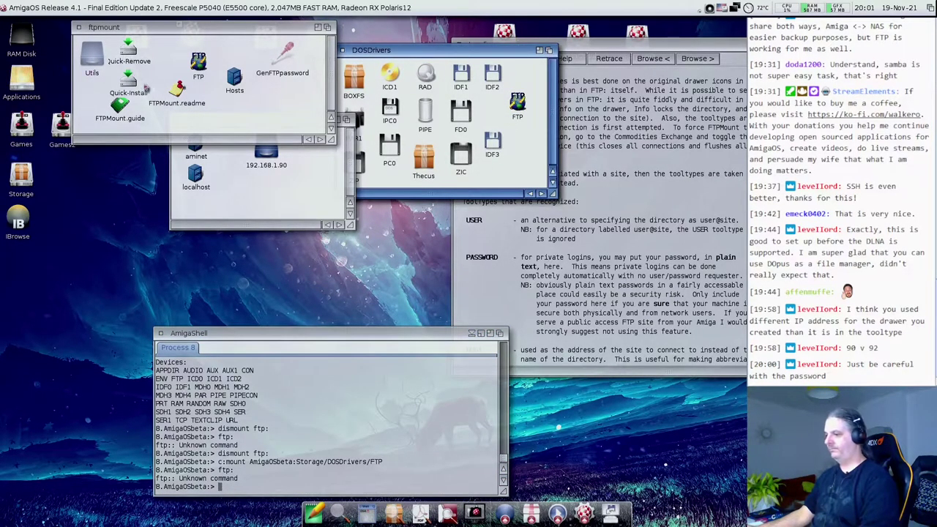
pyautogui.click(293, 443)
pyautogui.write('assign')
pyautogui.press('Return')
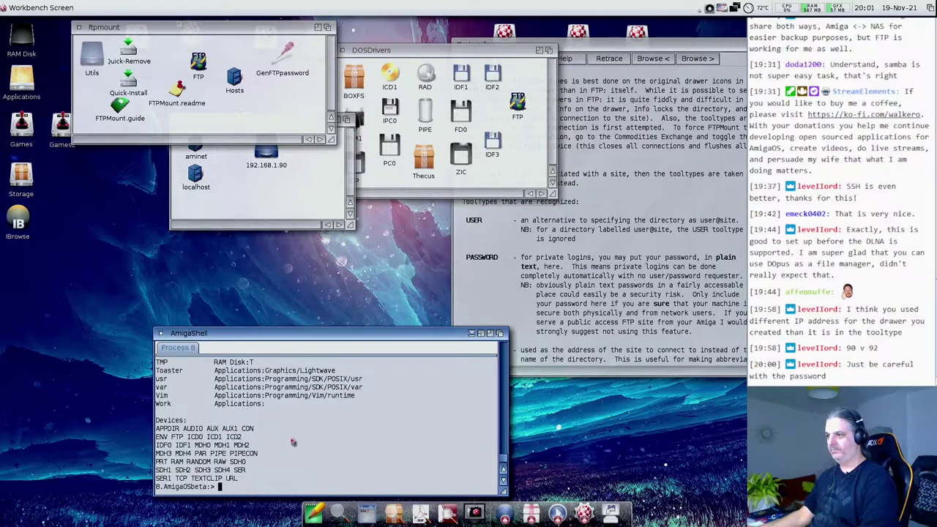
pyautogui.scroll(5, 245, 459)
pyautogui.scroll(-3, 244, 458)
# - Open the 'Control of FTPMount' section of FTPMount.guide in MultiView
pyautogui.click(592, 311)
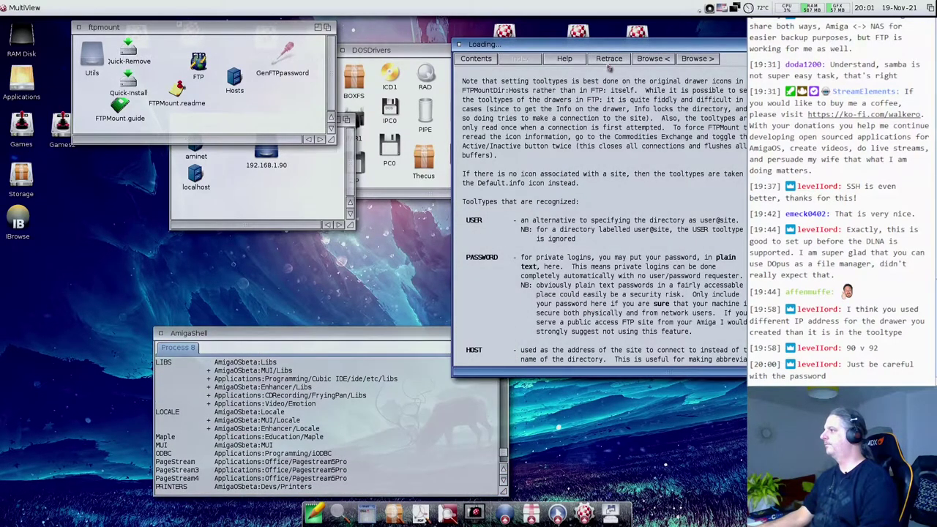
pyautogui.scroll(-10, 606, 145)
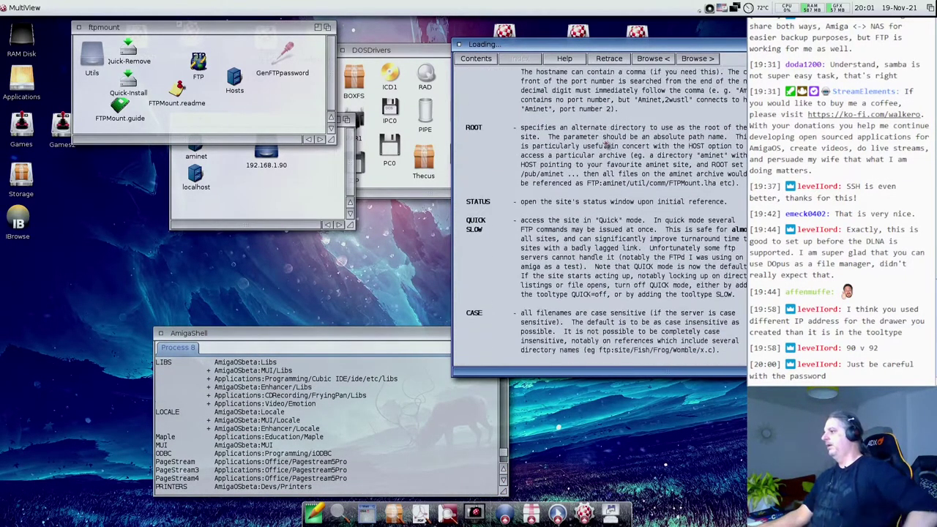
pyautogui.scroll(12, 606, 145)
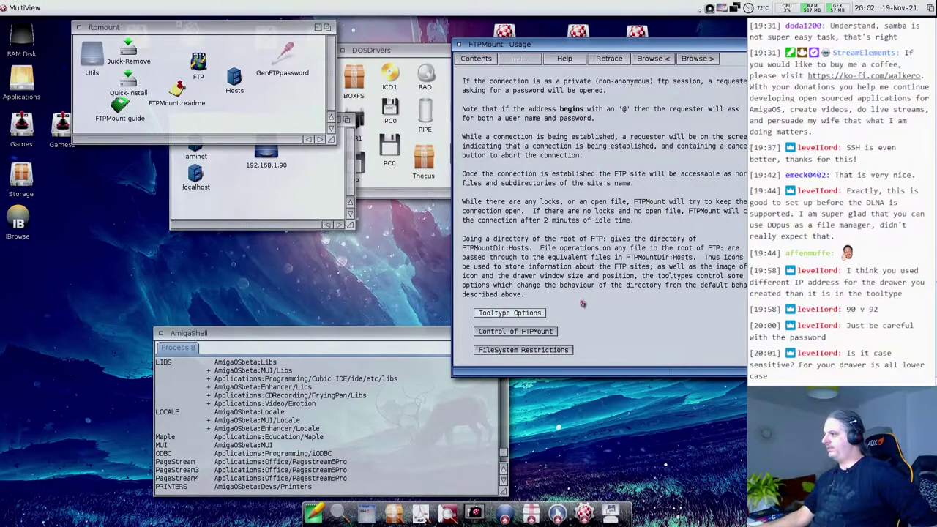
pyautogui.click(523, 335)
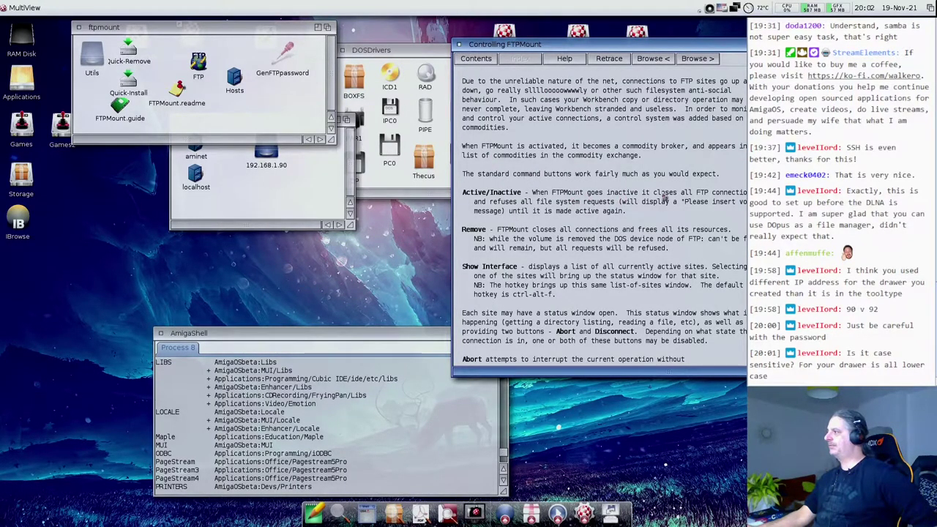
pyautogui.click(153, 57)
# - Open Quick-Remove in NotePad and select the CliExchange lines that remove the commodity
pyautogui.moveTo(134, 52); pyautogui.dragTo(313, 513)
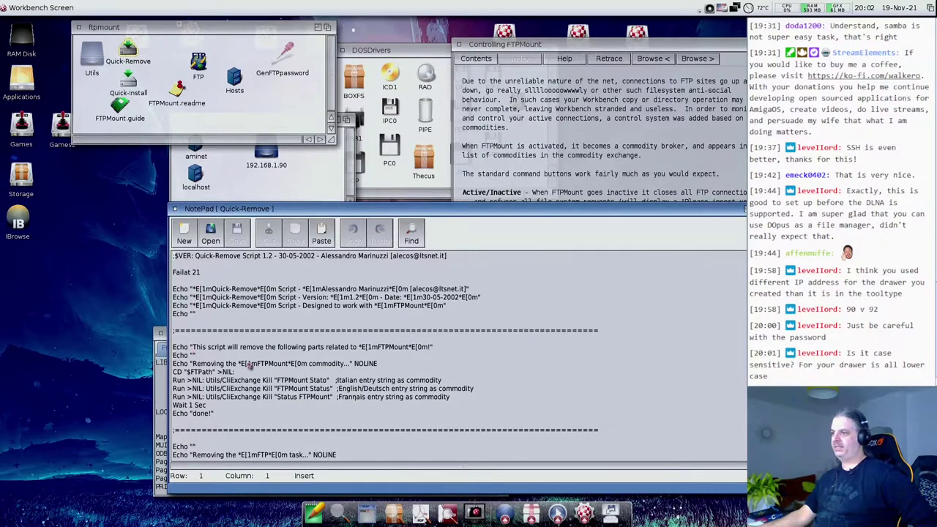
pyautogui.scroll(-5, 248, 364)
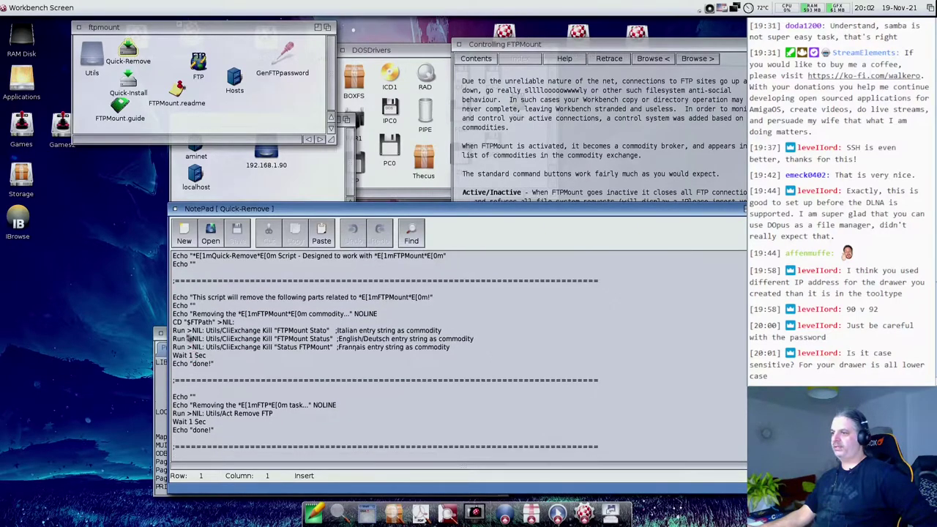
pyautogui.moveTo(173, 322); pyautogui.dragTo(350, 349)
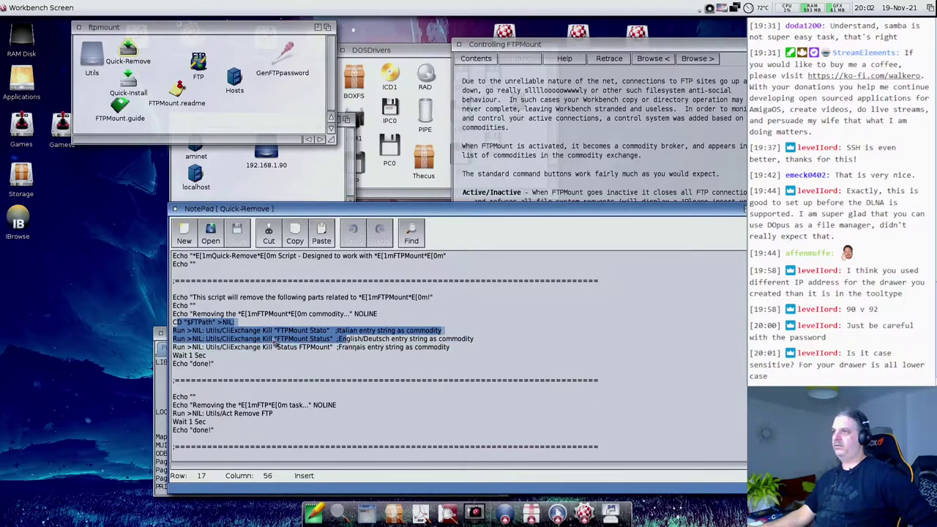
# - Close NotePad and run Quick-Remove, enlarging its output window
pyautogui.click(175, 209)
pyautogui.doubleClick(128, 50)
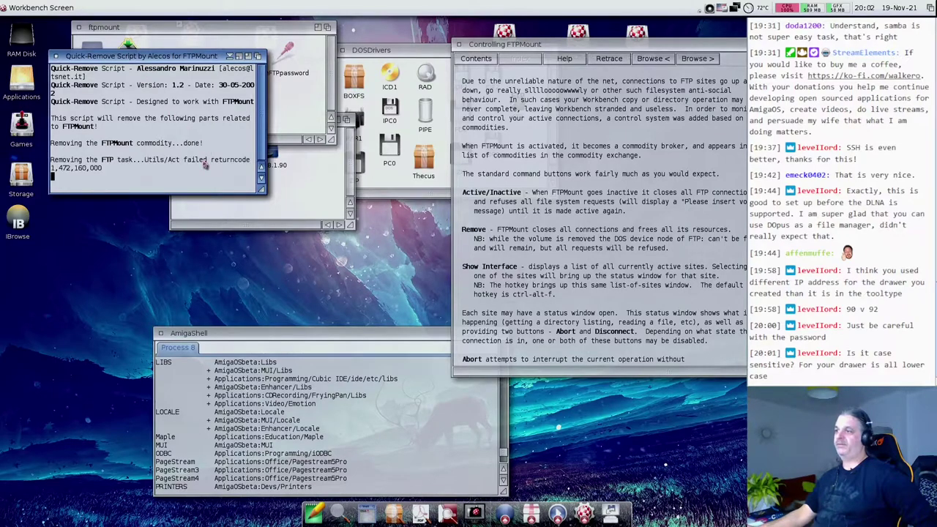
pyautogui.moveTo(262, 192); pyautogui.dragTo(419, 312)
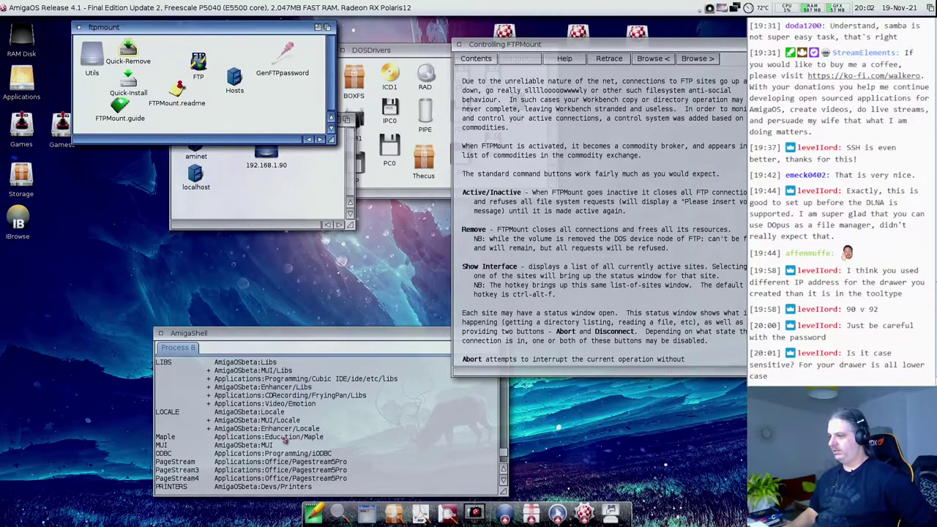
# - Mark FTP in the shell device list, rerun Quick-Install with 'y', and dismiss the already-mounted error
pyautogui.click(378, 439)
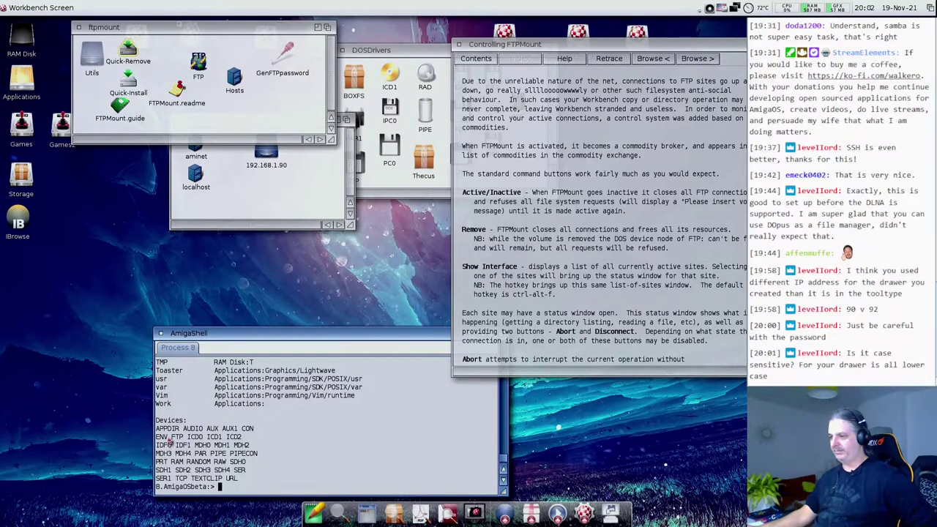
pyautogui.moveTo(173, 437); pyautogui.dragTo(222, 437)
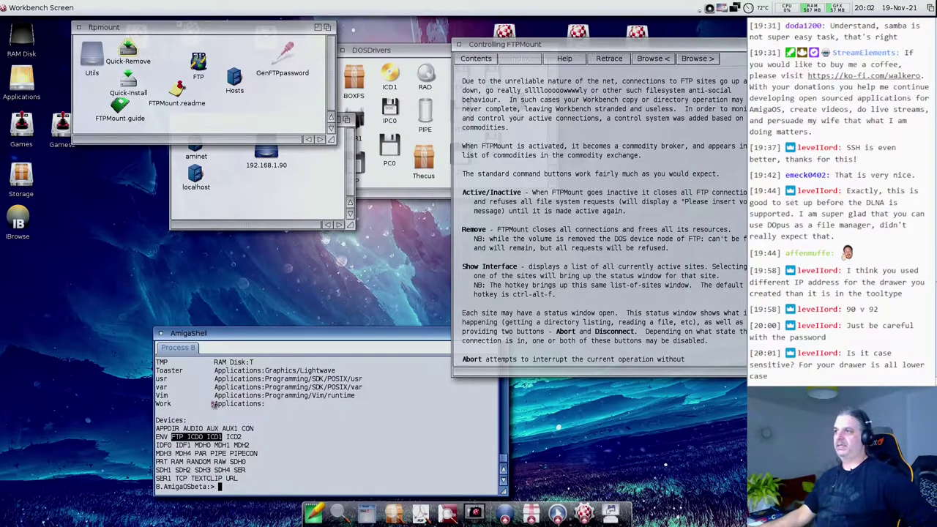
pyautogui.click(163, 127)
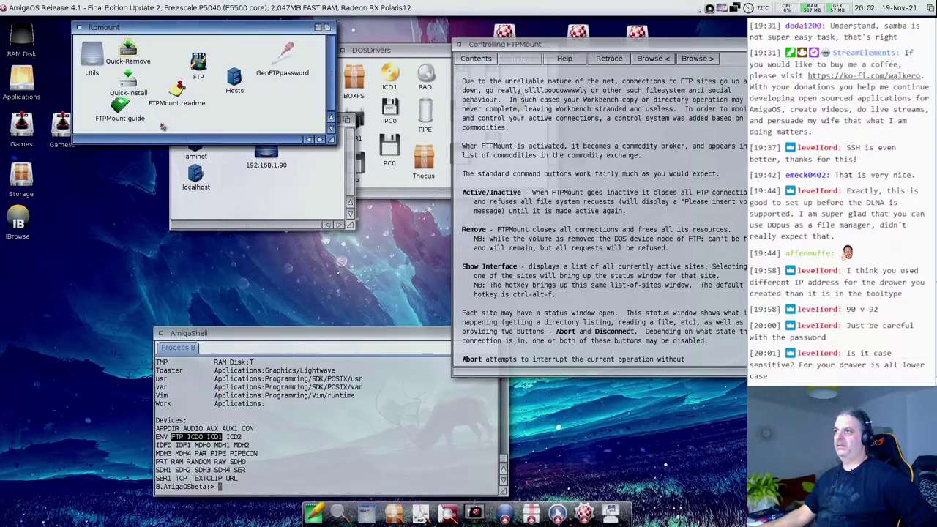
pyautogui.doubleClick(129, 82)
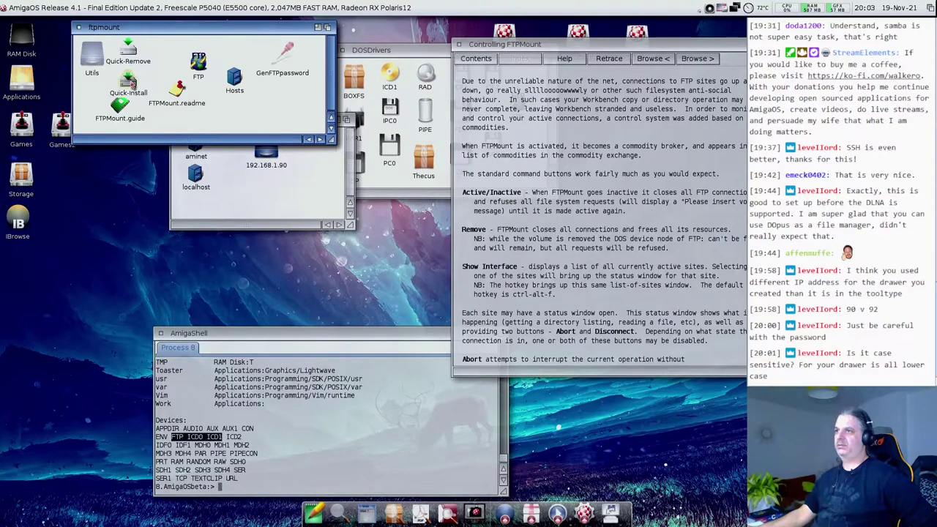
pyautogui.moveTo(264, 221); pyautogui.dragTo(560, 316)
pyautogui.write('y')
pyautogui.press('Return')
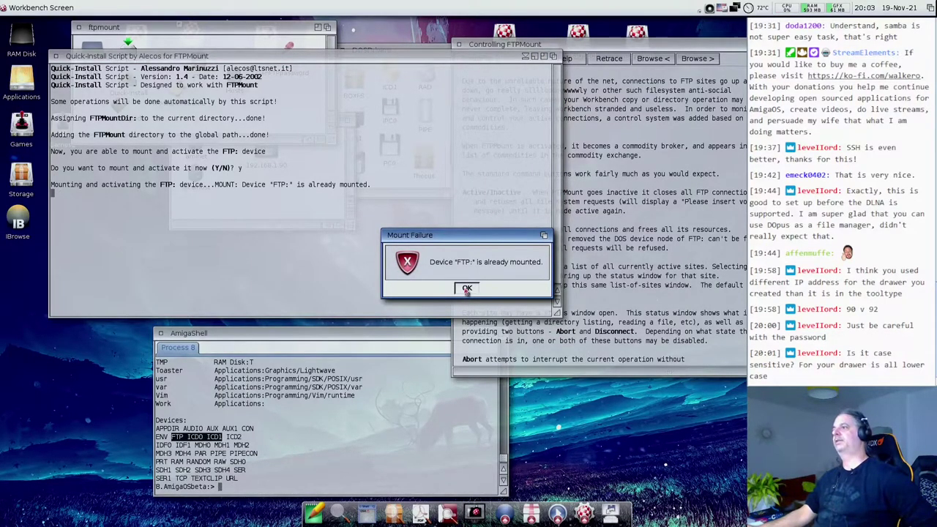
pyautogui.click(467, 288)
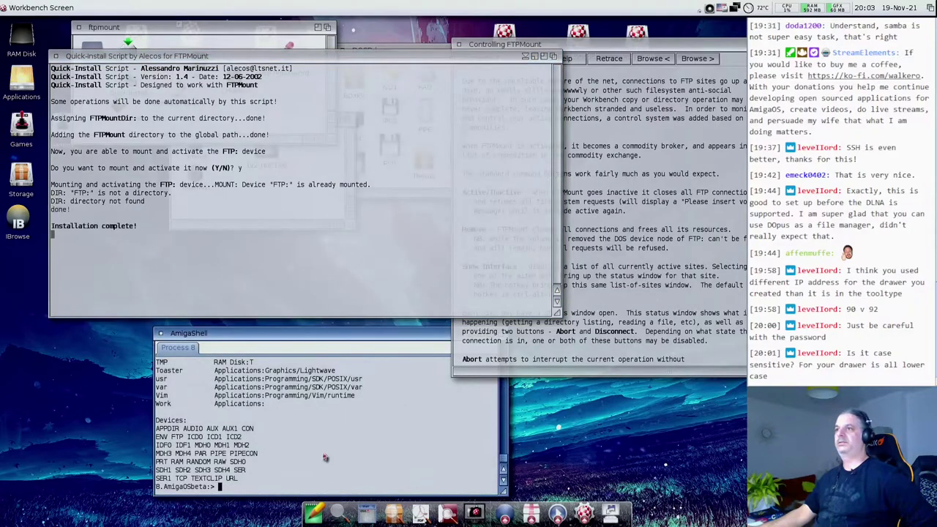
# - Run the Quick-Remove script from the ftpmount drawer
pyautogui.click(61, 59)
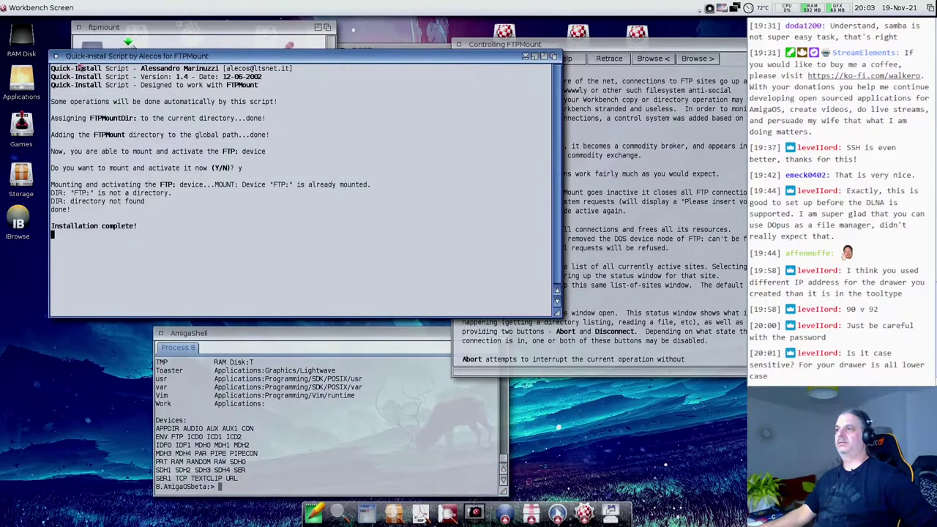
pyautogui.click(184, 35)
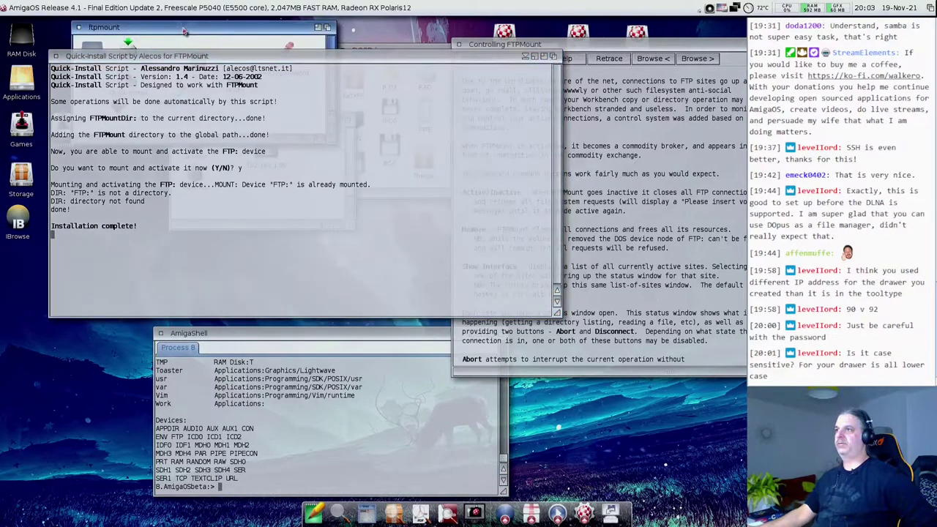
pyautogui.doubleClick(131, 52)
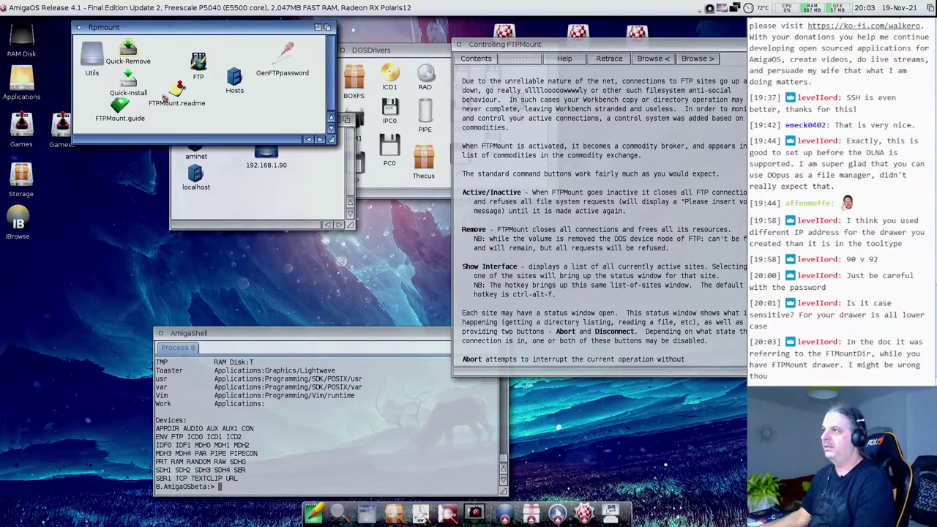
# - Open Hosts and the 192.168.1.90 entry, move the shell up, make it taller, and type 'assign'
pyautogui.doubleClick(234, 80)
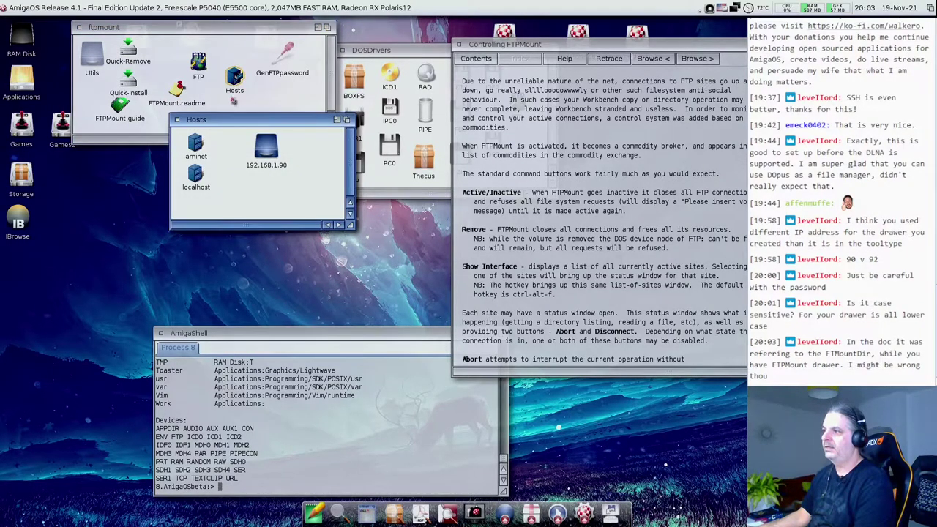
pyautogui.doubleClick(265, 150)
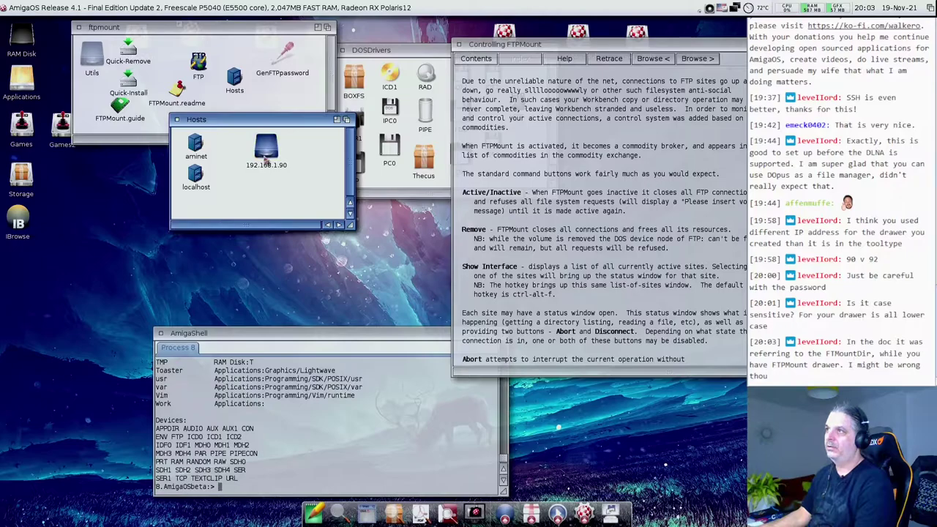
pyautogui.moveTo(99, 32); pyautogui.dragTo(103, 38)
pyautogui.moveTo(227, 337); pyautogui.dragTo(222, 275)
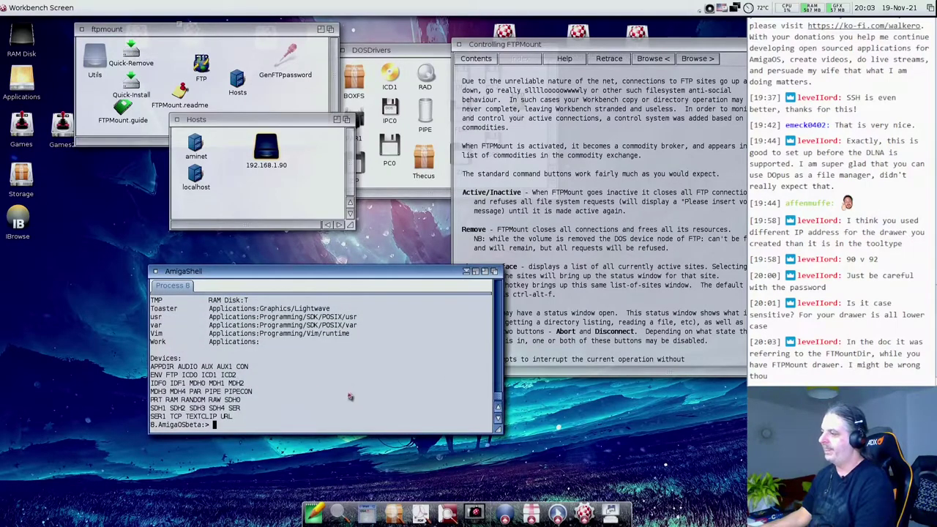
pyautogui.moveTo(500, 437); pyautogui.dragTo(502, 501)
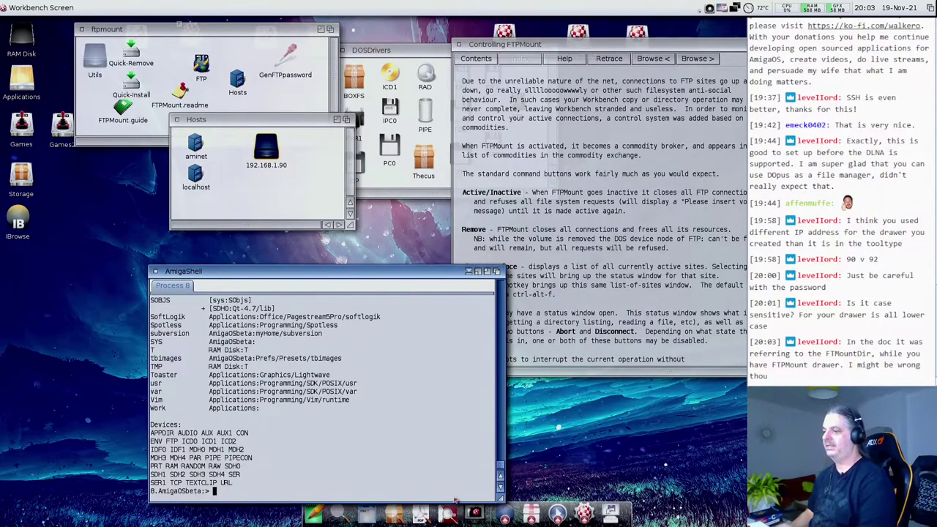
pyautogui.write('assign')
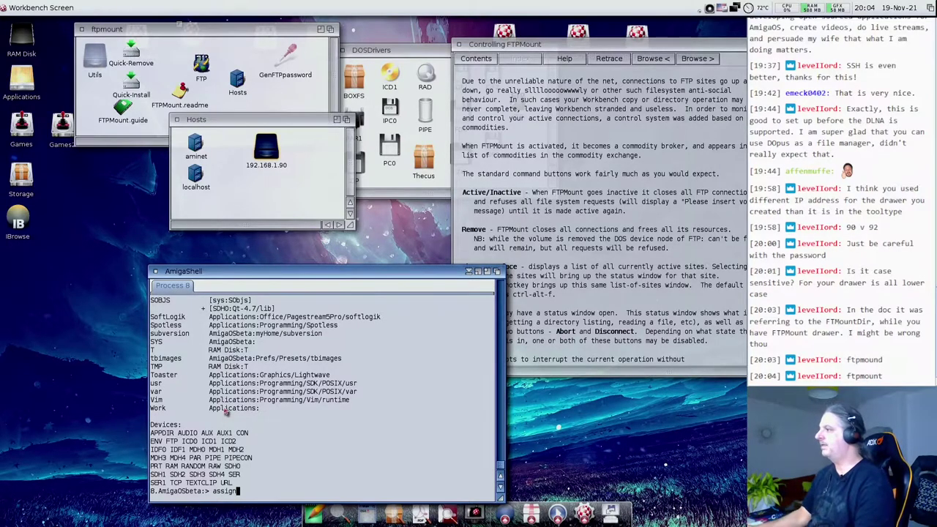
# - Retrace to the Usage page and open Tooltype Options covering USER, PASSWORD and HOST
pyautogui.click(553, 101)
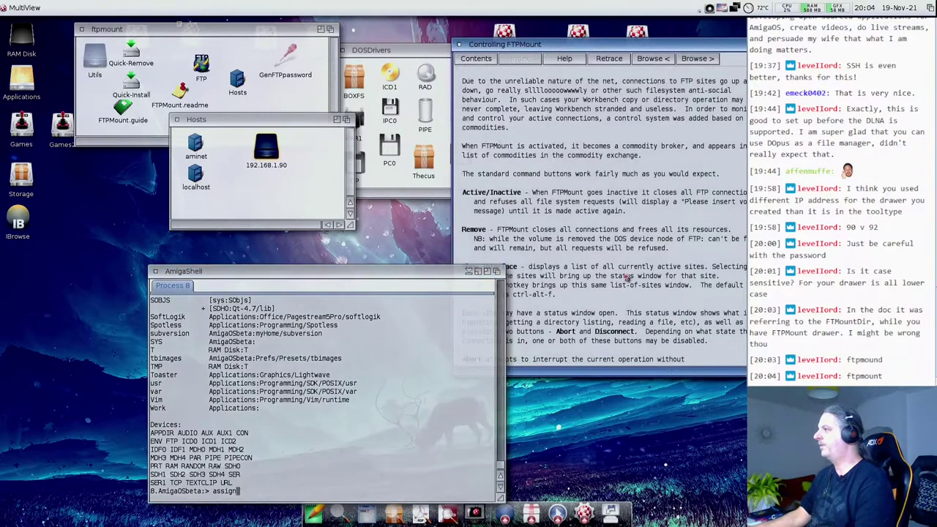
pyautogui.click(604, 58)
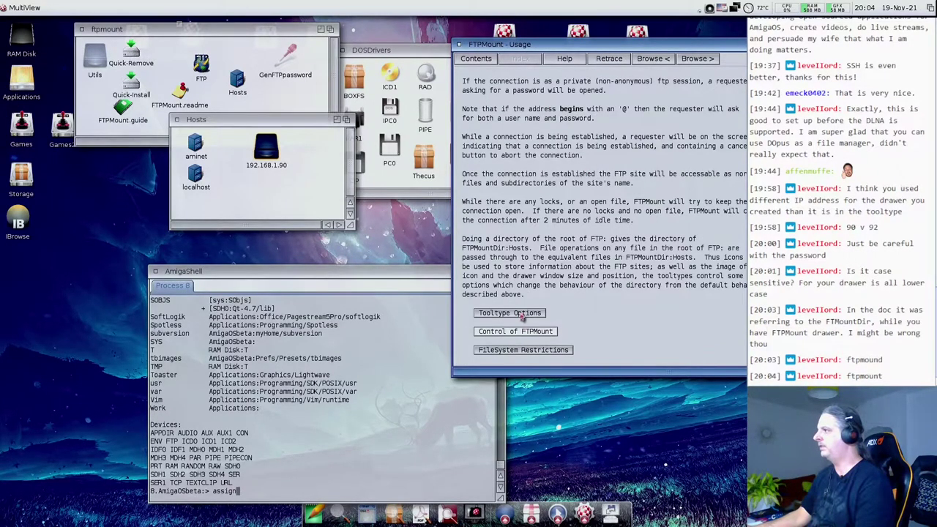
pyautogui.click(523, 315)
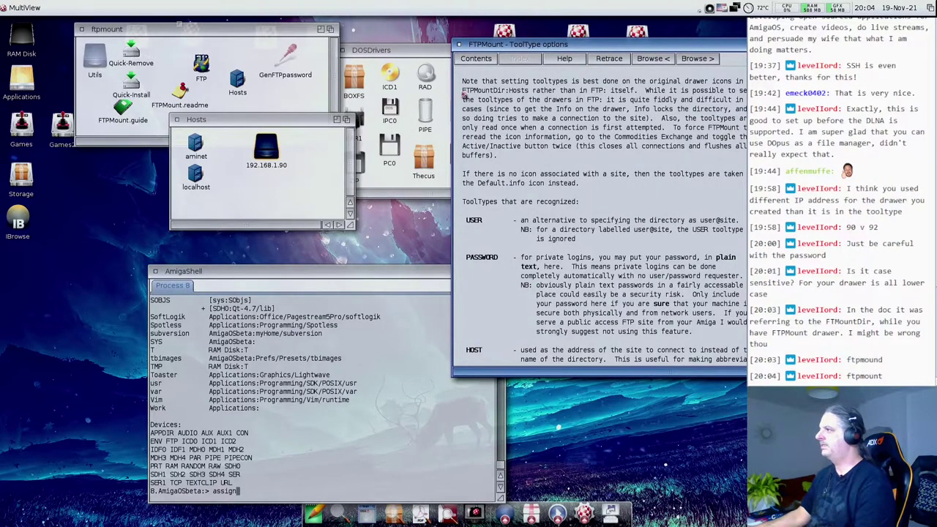
pyautogui.moveTo(521, 44); pyautogui.dragTo(413, 54)
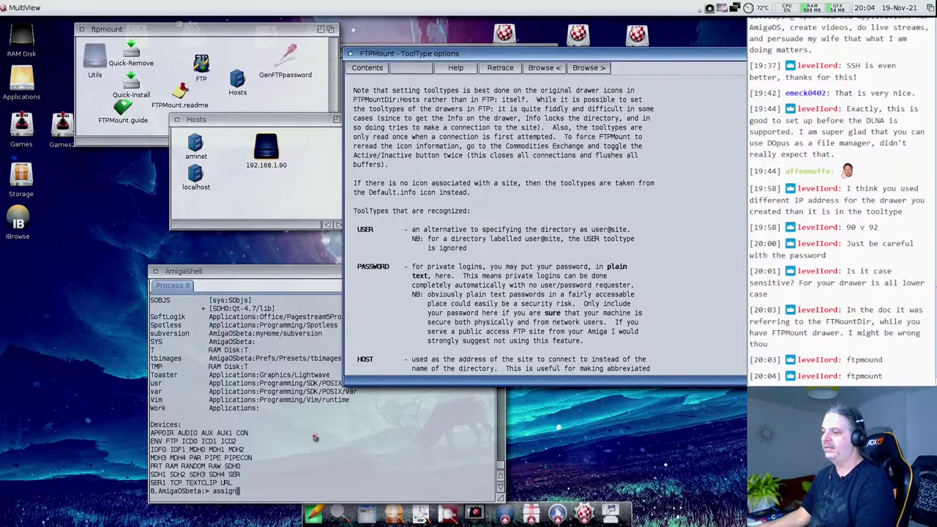
pyautogui.click(297, 419)
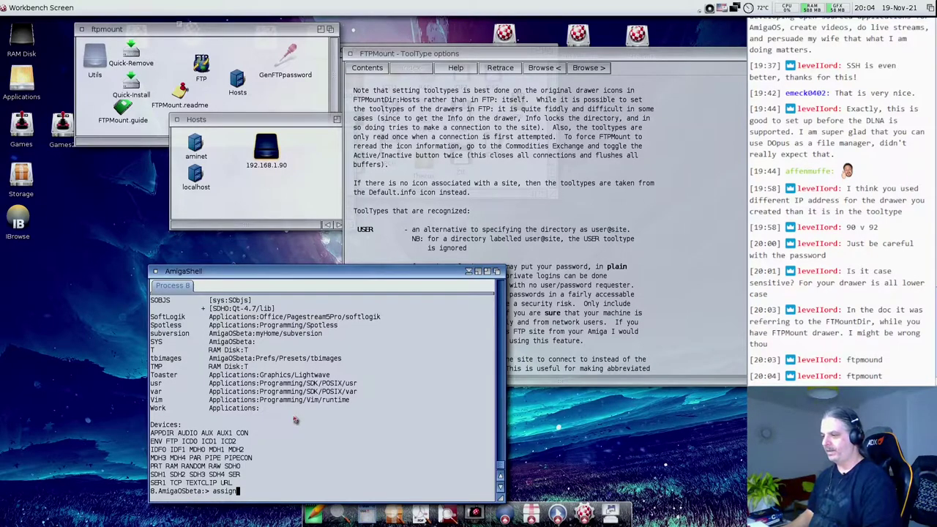
# - Rerun 'dismount ftp:' from history and run 'assign' to confirm FTP is gone
pyautogui.press('Up')
pyautogui.press('Up')
pyautogui.press('Up')
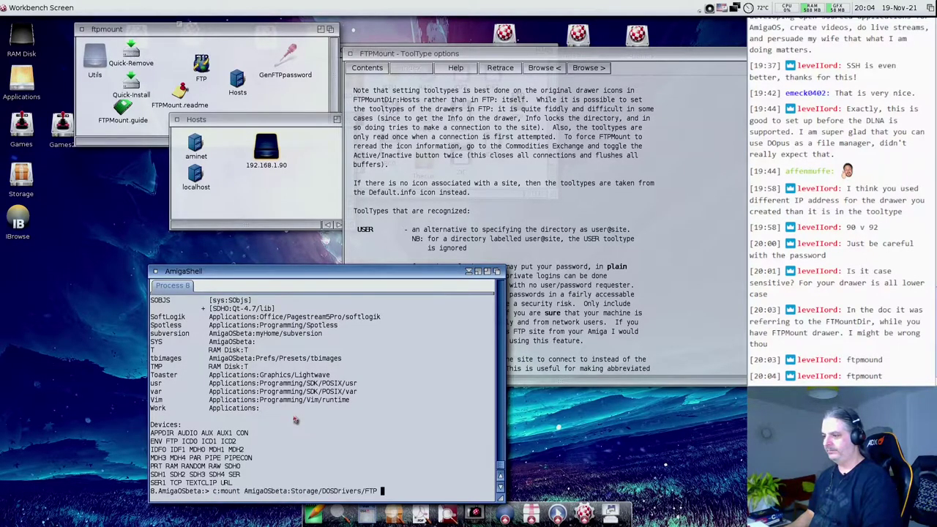
pyautogui.press('Return')
pyautogui.write('assign')
pyautogui.press('Return')
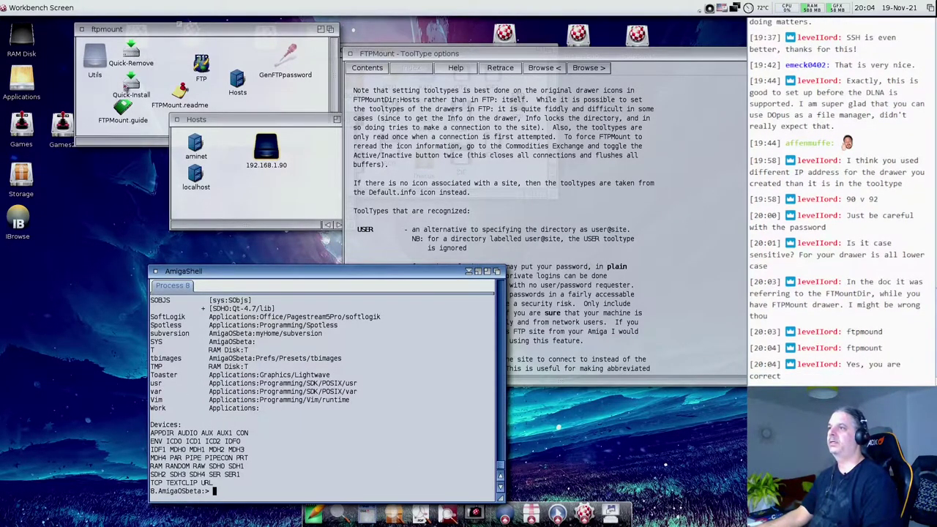
# - Run Quick-Install again, enlarge its window, and answer yes to mount FTP:
pyautogui.doubleClick(131, 86)
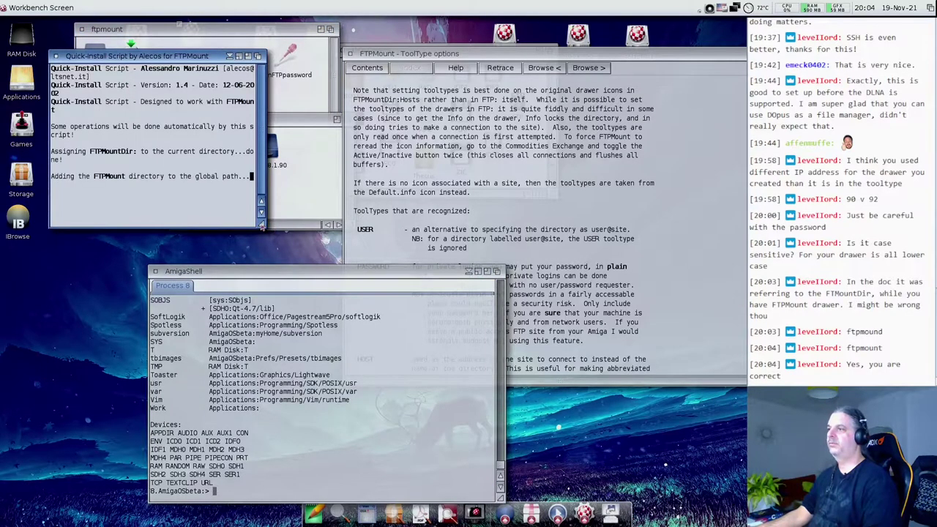
pyautogui.moveTo(262, 227); pyautogui.dragTo(509, 239)
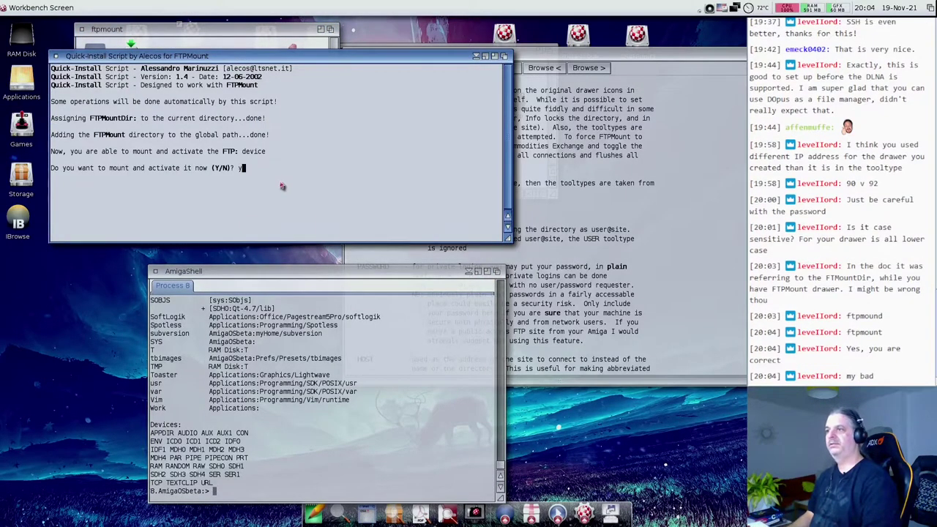
pyautogui.press('Return')
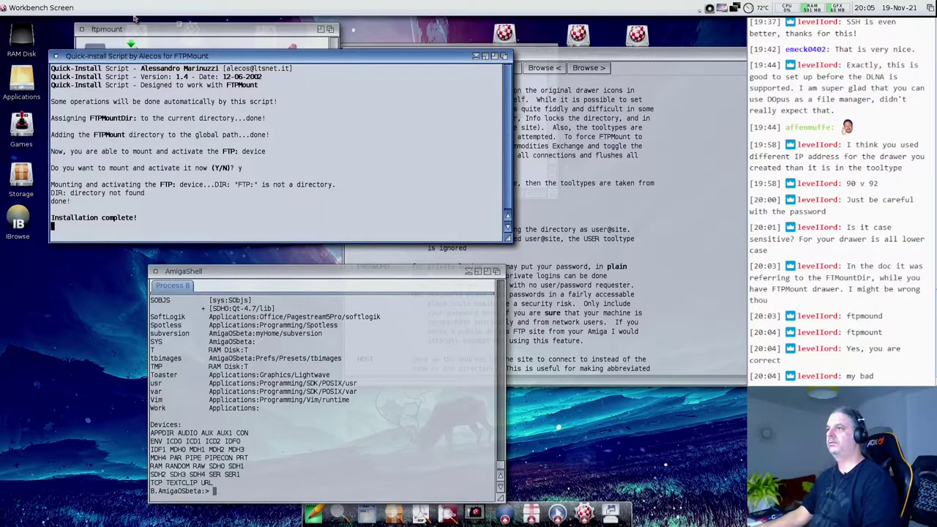
# - Open the Quick-Install script in NotePad and look over its FTPHelp environment lines
pyautogui.moveTo(126, 89); pyautogui.dragTo(313, 512)
pyautogui.scroll(-8, 308, 373)
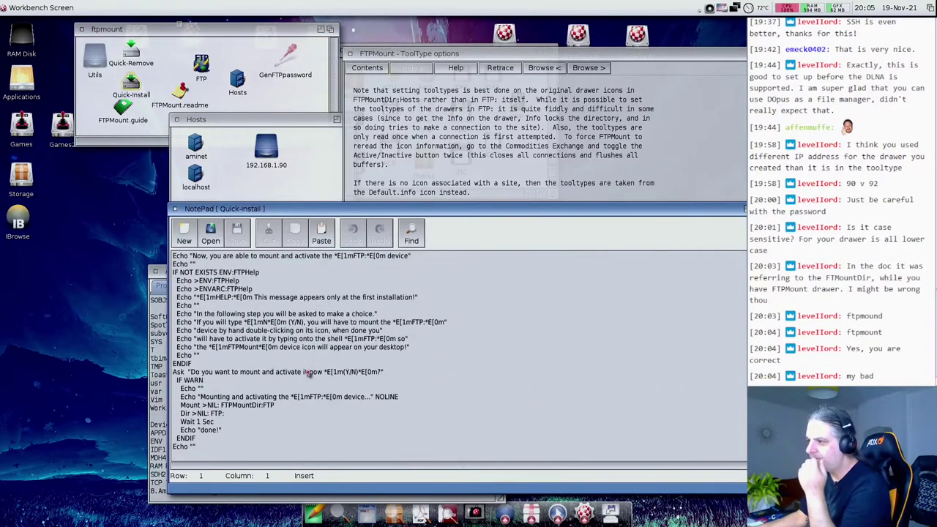
pyautogui.scroll(1, 308, 371)
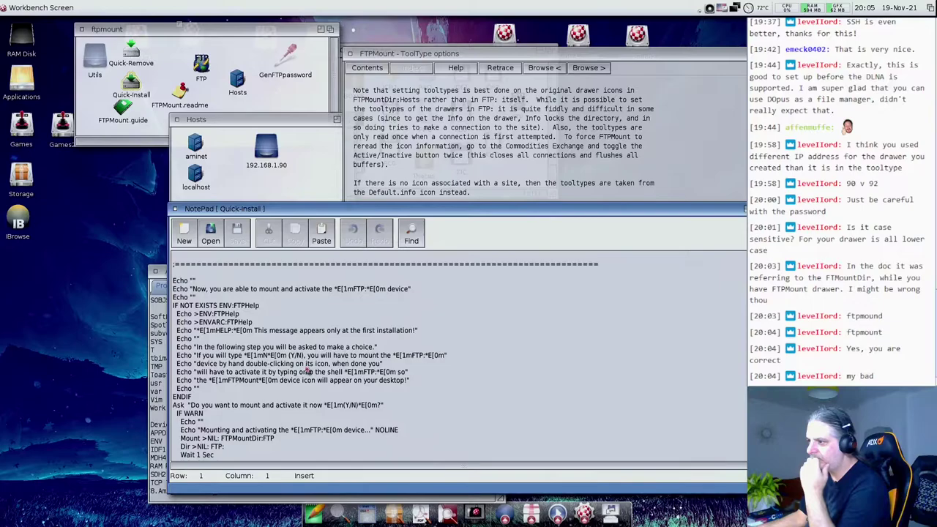
pyautogui.scroll(5, 308, 372)
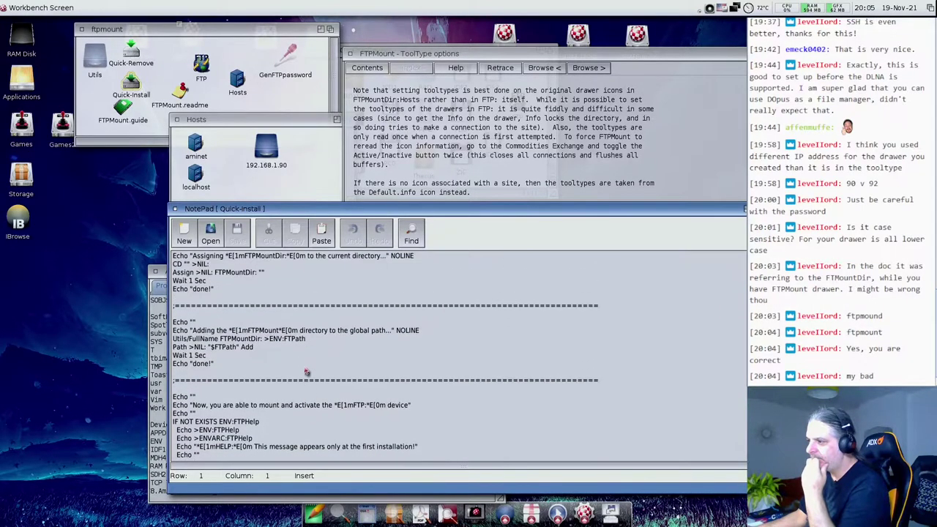
pyautogui.scroll(-3, 260, 419)
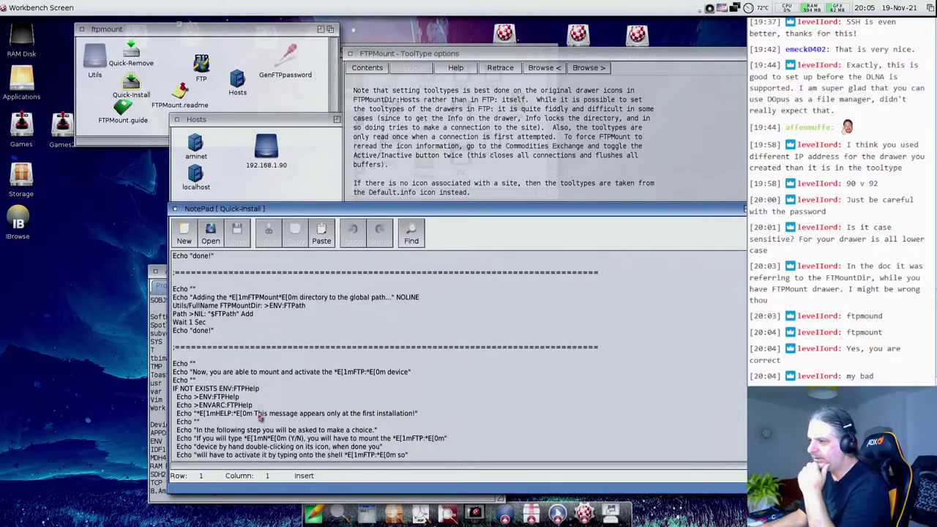
pyautogui.moveTo(213, 372); pyautogui.dragTo(263, 386)
pyautogui.click(200, 381)
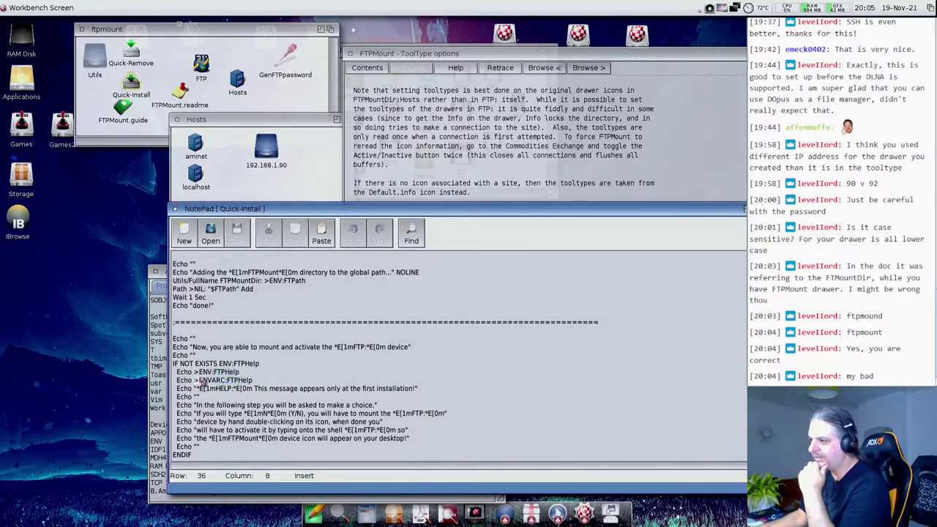
pyautogui.scroll(-2, 206, 380)
# - Select >ENV:FTPHelp on the Echo line, then the word FTPMountDir on the Mount line
pyautogui.moveTo(195, 340); pyautogui.dragTo(278, 352)
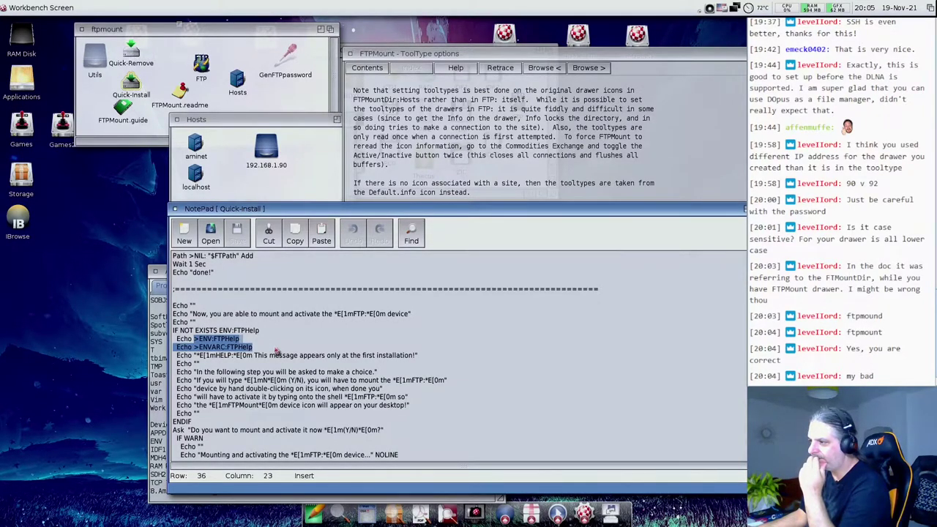
pyautogui.moveTo(244, 372); pyautogui.dragTo(432, 399)
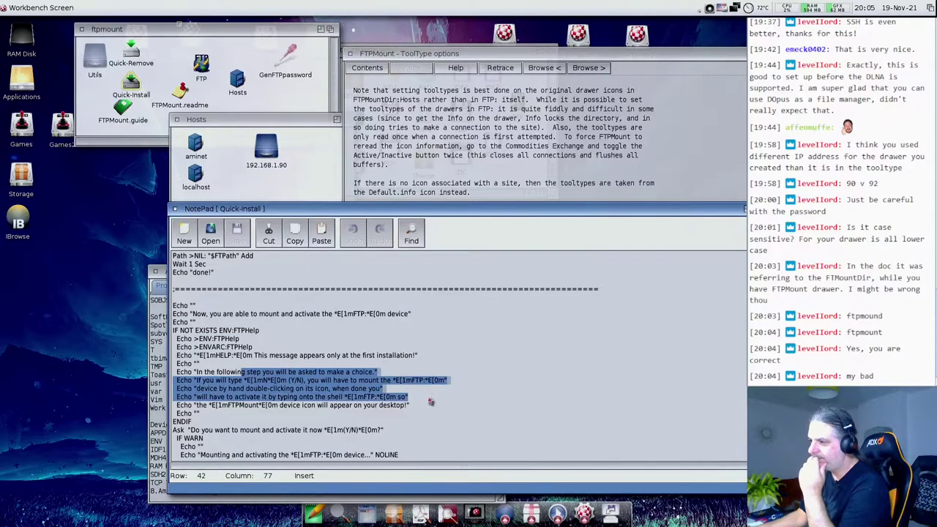
pyautogui.scroll(-1, 312, 405)
pyautogui.scroll(-3, 313, 405)
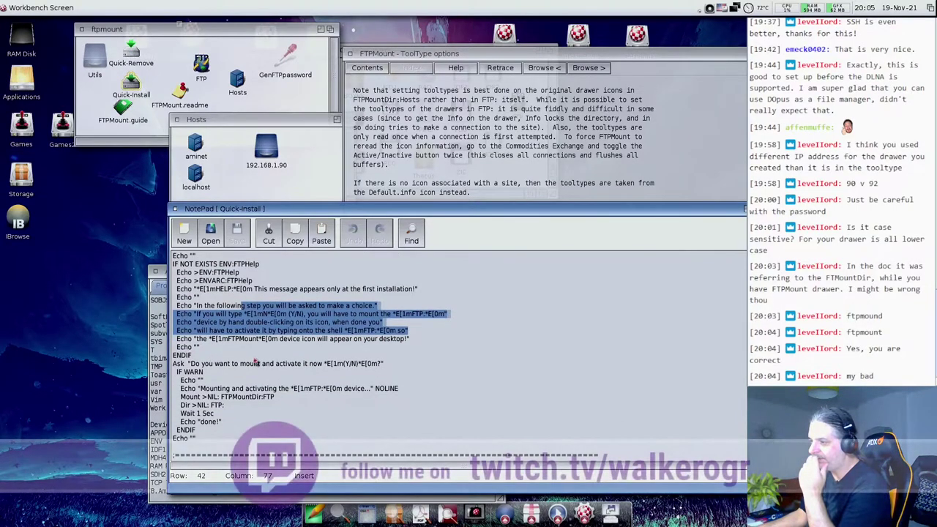
pyautogui.moveTo(192, 356); pyautogui.dragTo(422, 367)
pyautogui.click(188, 396)
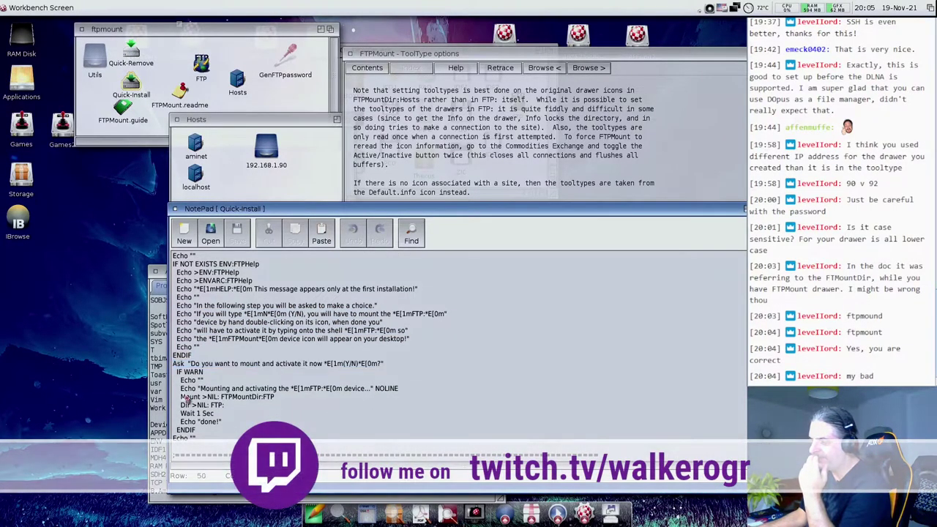
pyautogui.moveTo(183, 396); pyautogui.dragTo(261, 396)
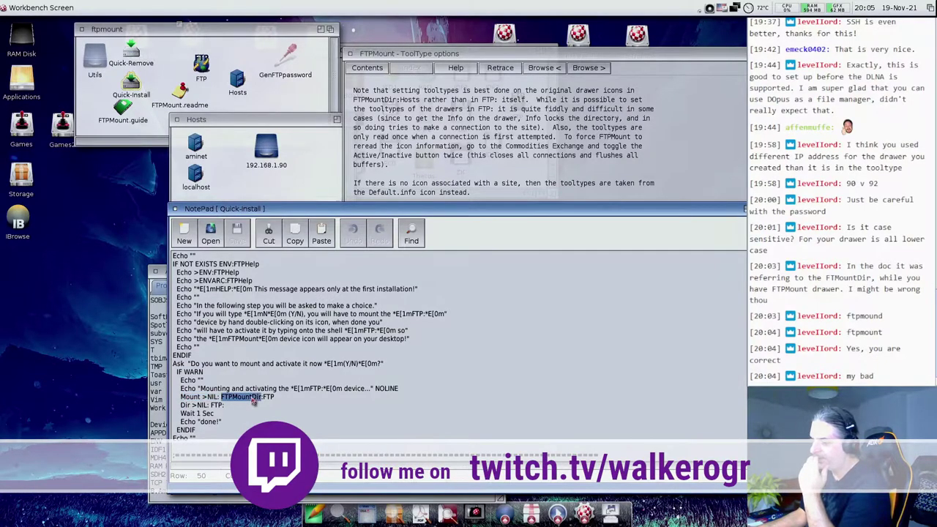
# - Run assign in the shell and mark the FTPMountDir assignment in the listing
pyautogui.click(209, 503)
pyautogui.write('assign')
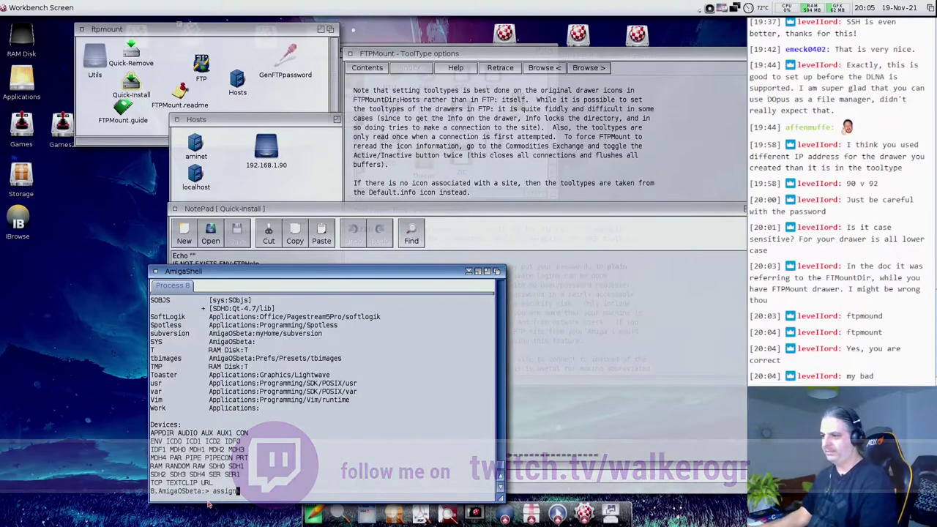
pyautogui.press('Return')
pyautogui.scroll(10, 239, 396)
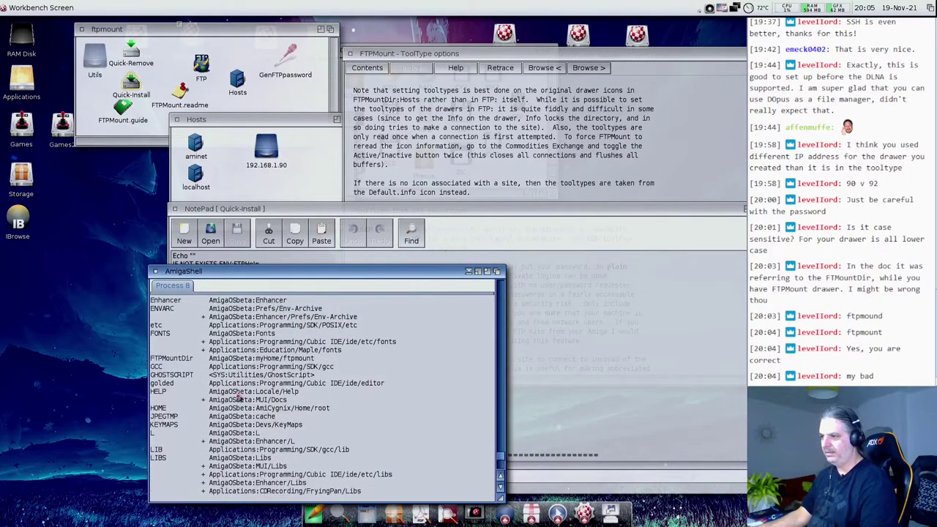
pyautogui.moveTo(151, 416); pyautogui.dragTo(327, 424)
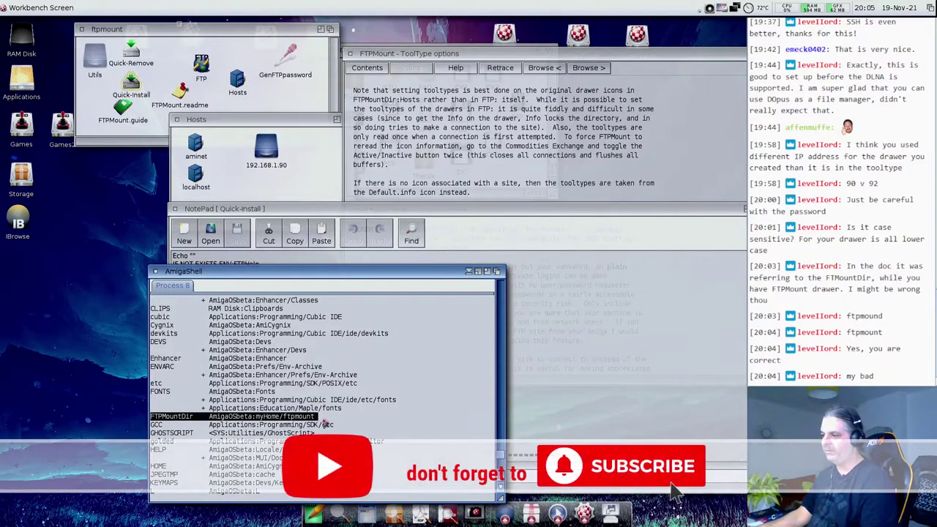
# - Back in the script, select the whole Dir >NIL: FTP: line
pyautogui.click(320, 214)
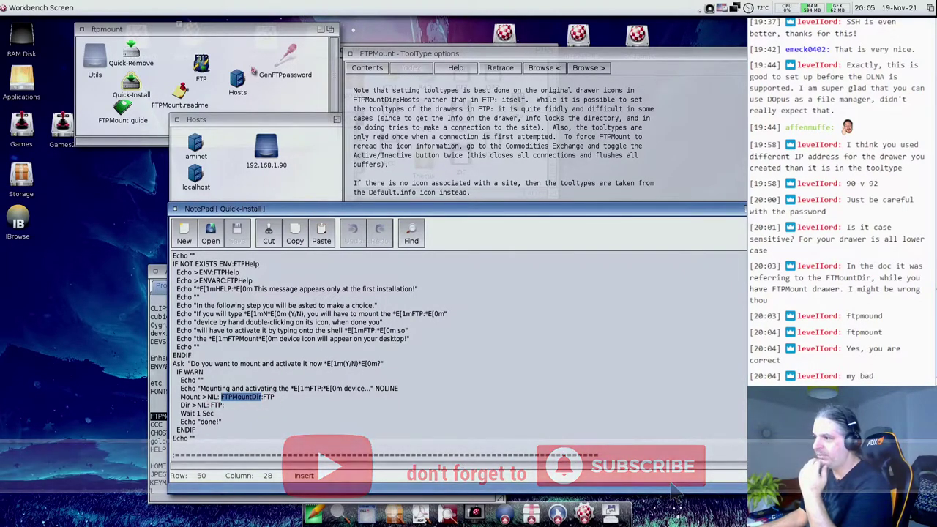
pyautogui.click(216, 49)
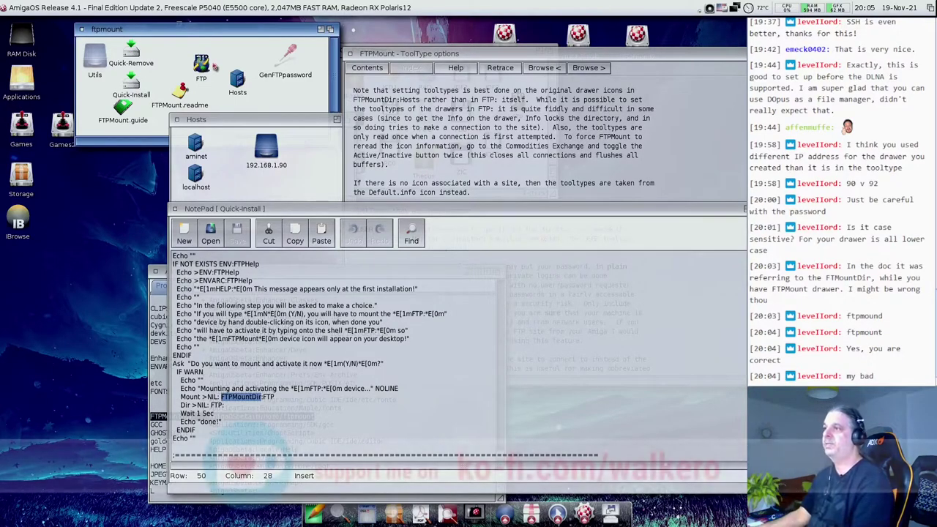
pyautogui.click(208, 84)
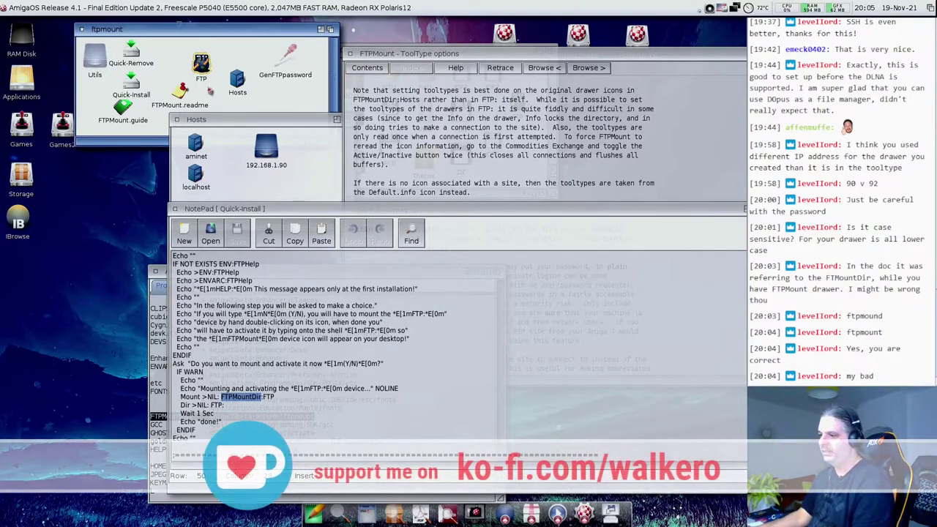
pyautogui.doubleClick(185, 406)
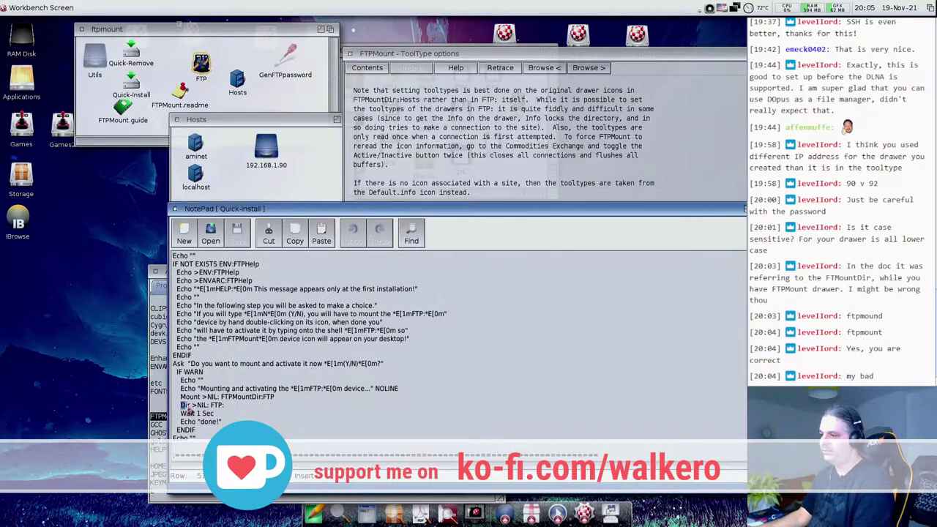
pyautogui.click(225, 408)
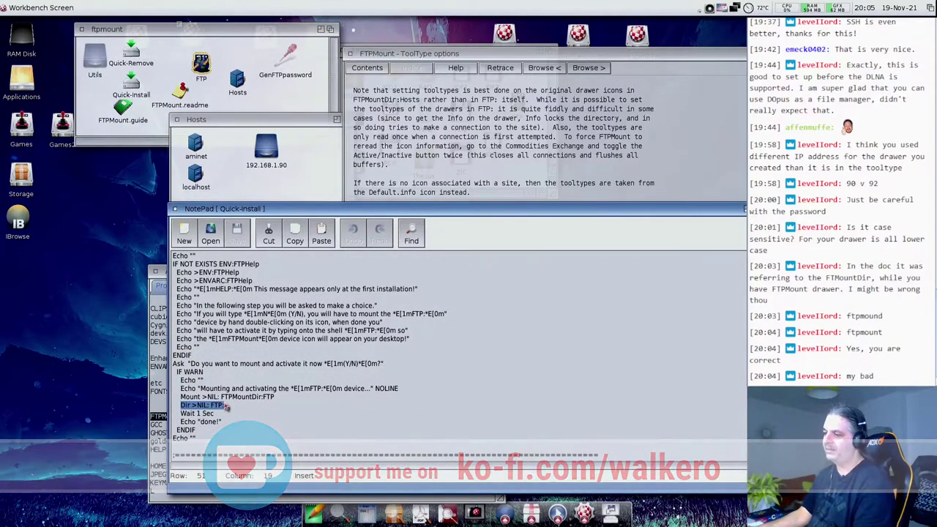
pyautogui.moveTo(226, 410)
pyautogui.mouseDown()
pyautogui.moveTo(174, 414)
pyautogui.moveTo(222, 409)
pyautogui.mouseUp()
pyautogui.scroll(-2, 236, 384)
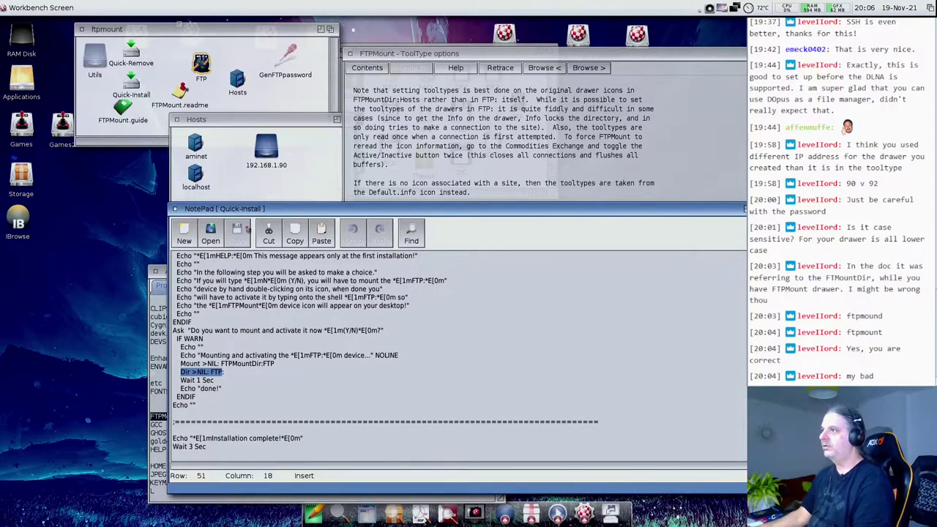
pyautogui.click(216, 98)
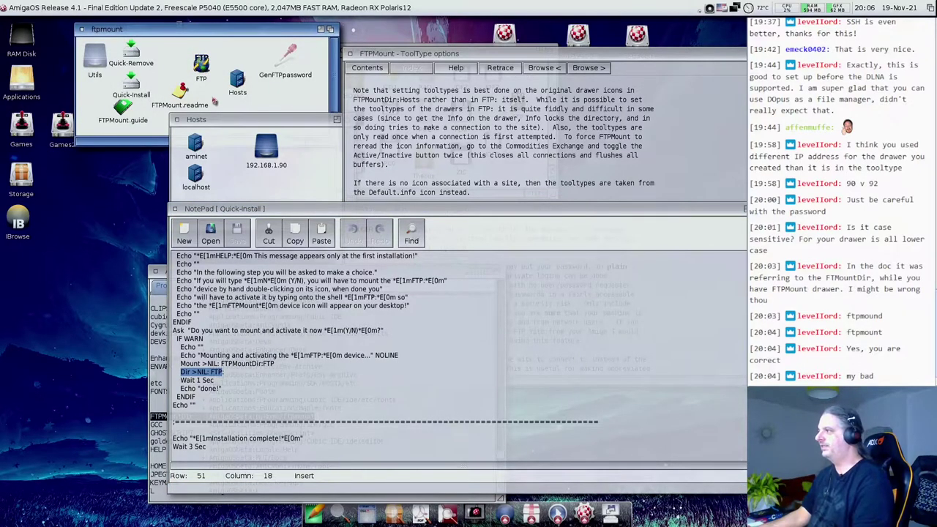
# - Step back through the FTPMount guide, check FileSystem Restrictions, then reread the Usage page
pyautogui.click(441, 115)
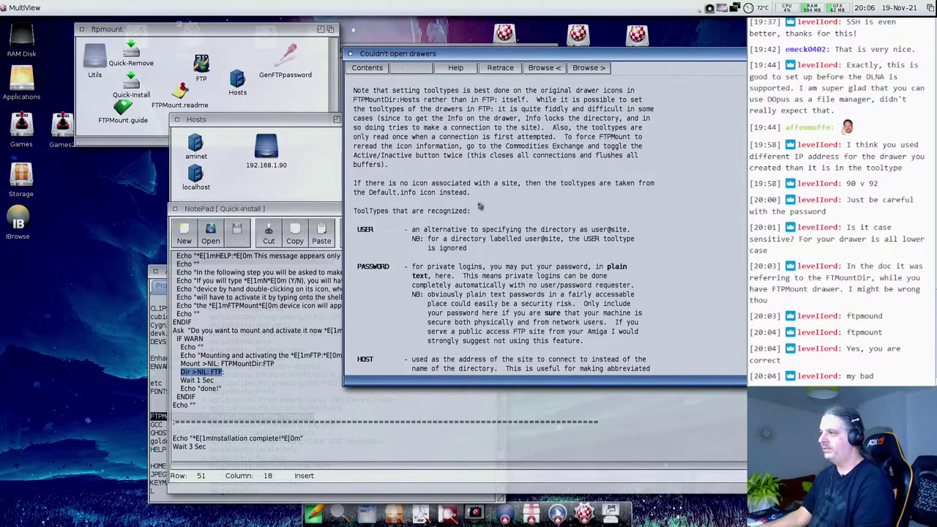
pyautogui.scroll(-3, 480, 206)
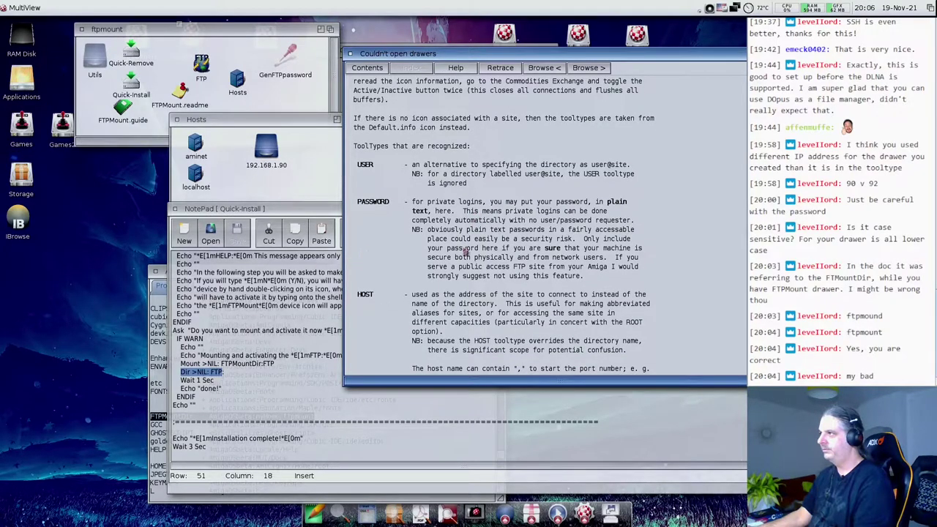
pyautogui.scroll(3, 464, 250)
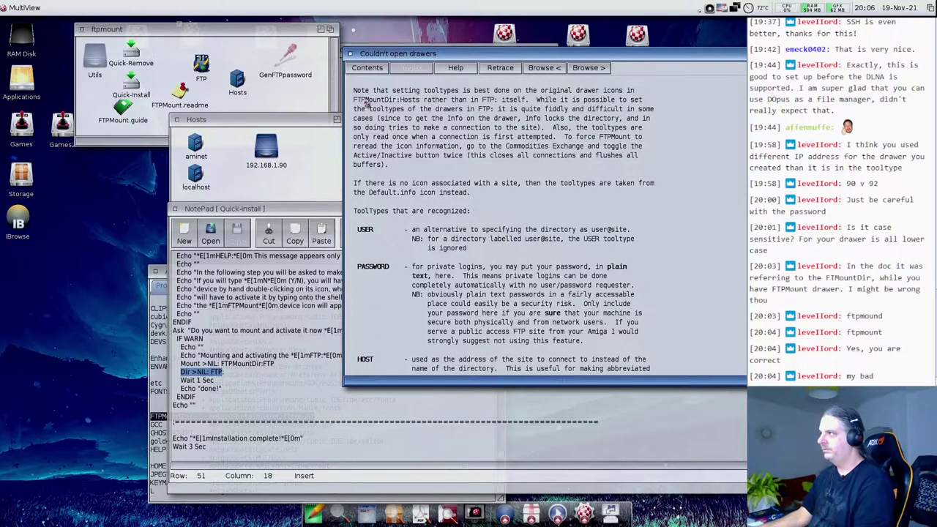
pyautogui.click(501, 68)
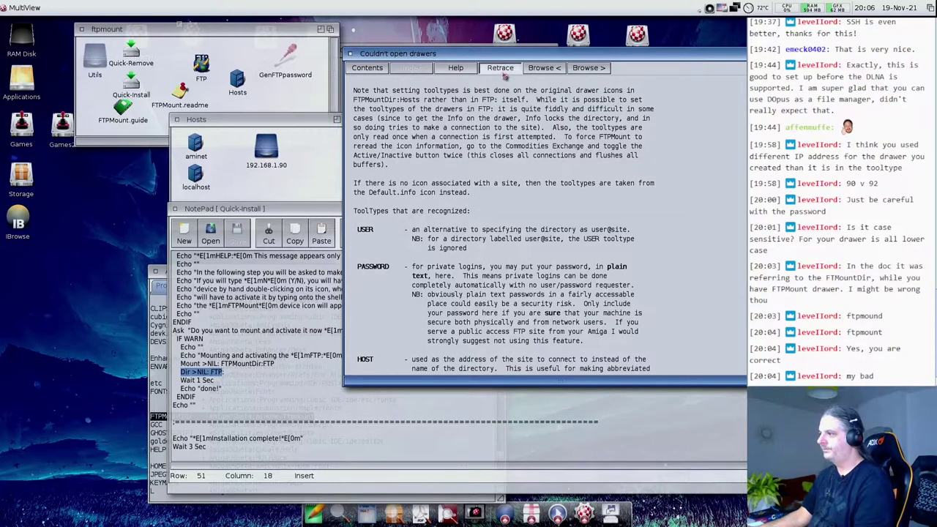
pyautogui.click(410, 359)
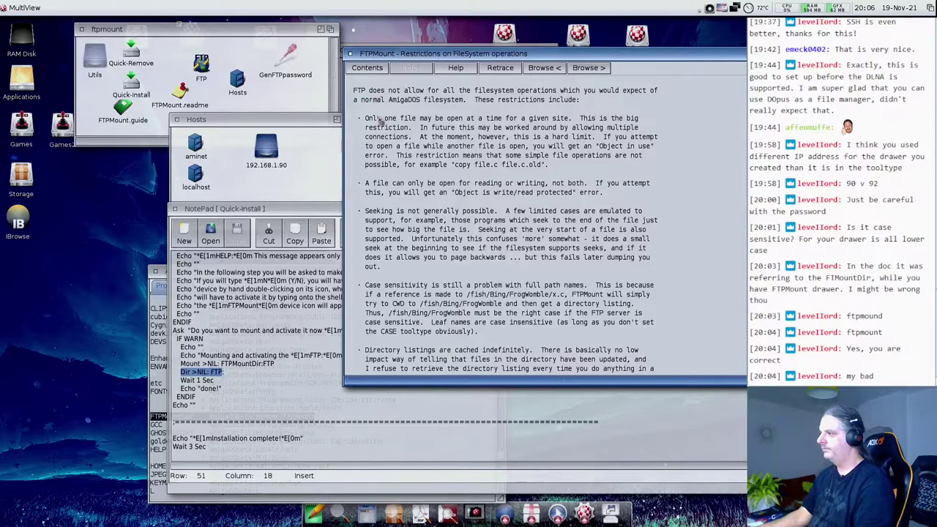
pyautogui.scroll(-4, 382, 120)
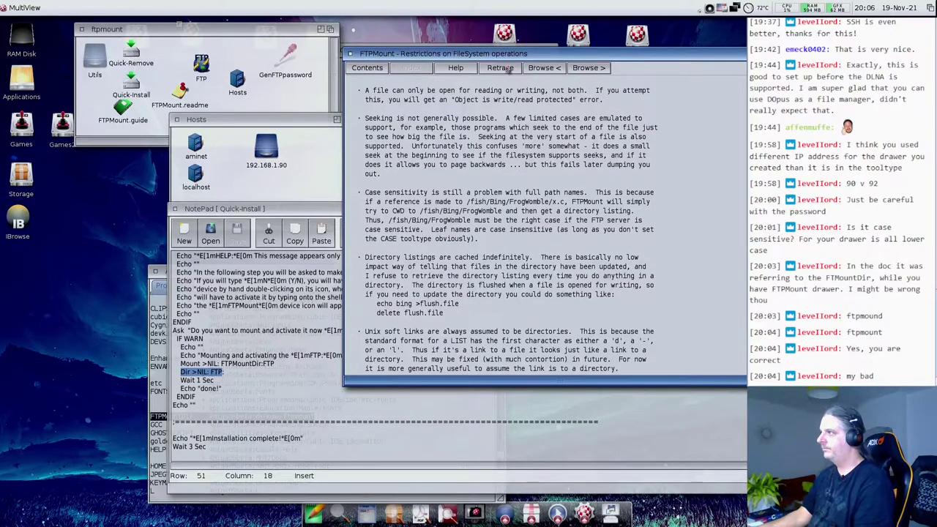
pyautogui.click(501, 68)
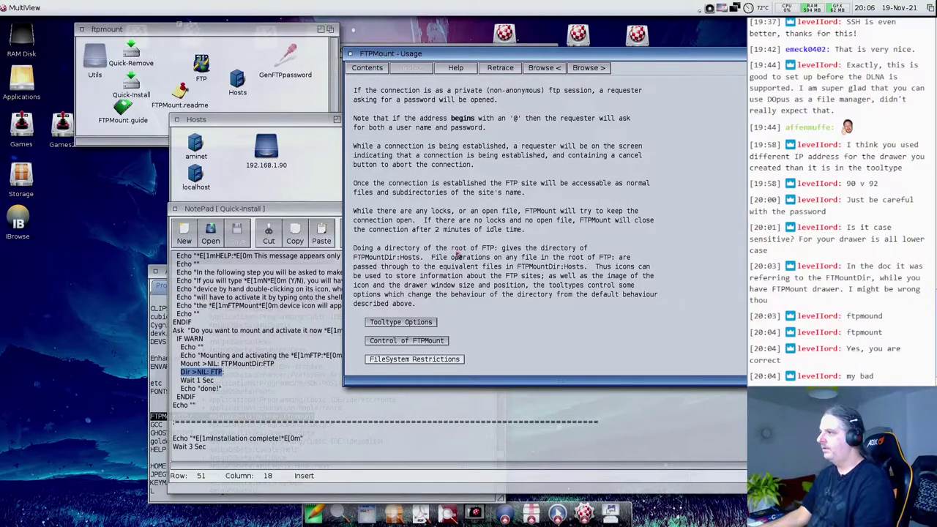
pyautogui.scroll(5, 391, 220)
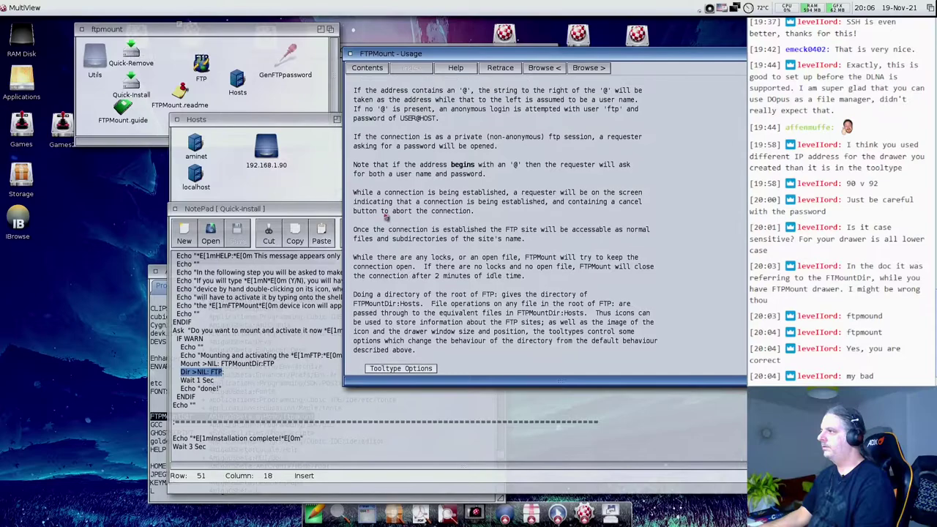
pyautogui.scroll(-2, 391, 220)
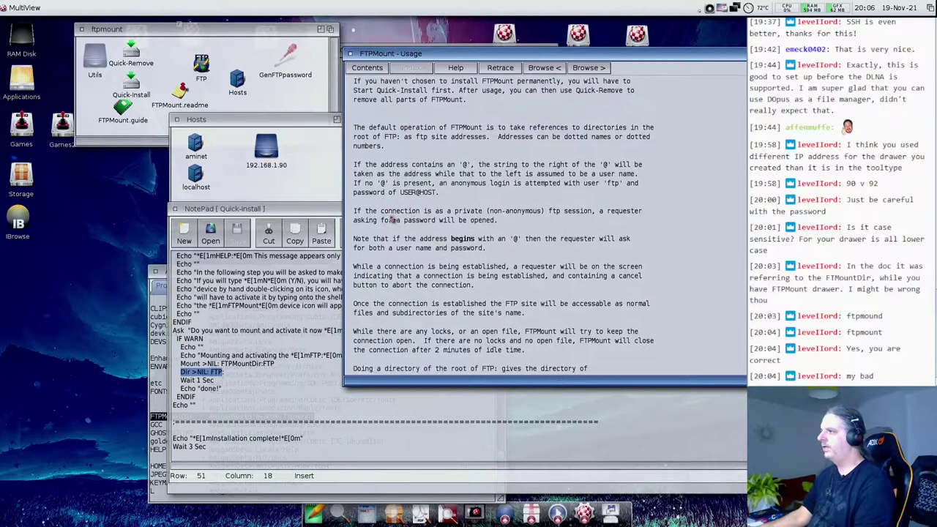
pyautogui.scroll(-1, 392, 219)
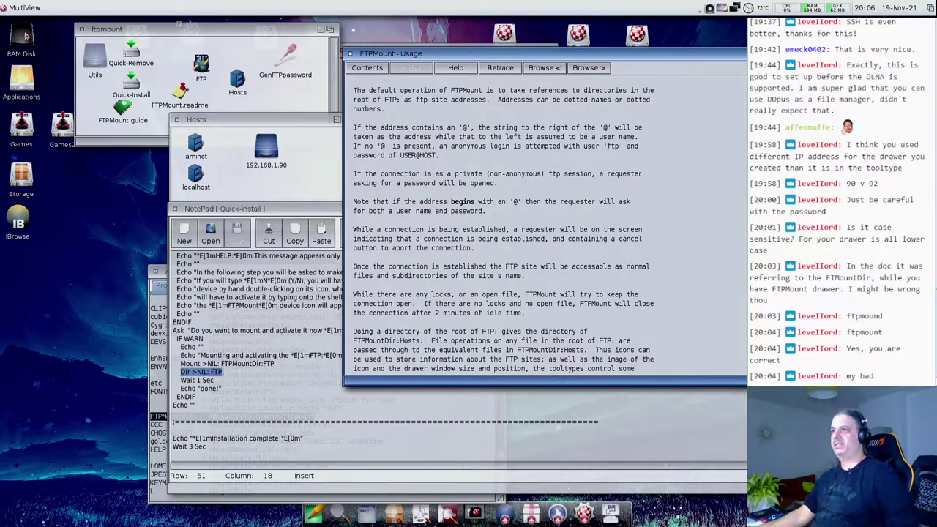
# - Open the FTPMountdir drawer in RAM Disk, cancel a deletion, and run Quick-Remove
pyautogui.doubleClick(22, 40)
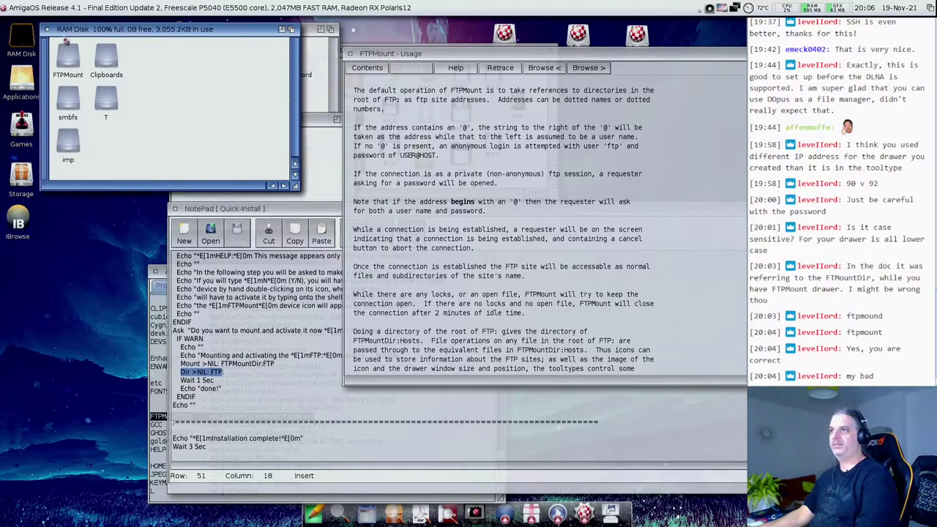
pyautogui.doubleClick(67, 60)
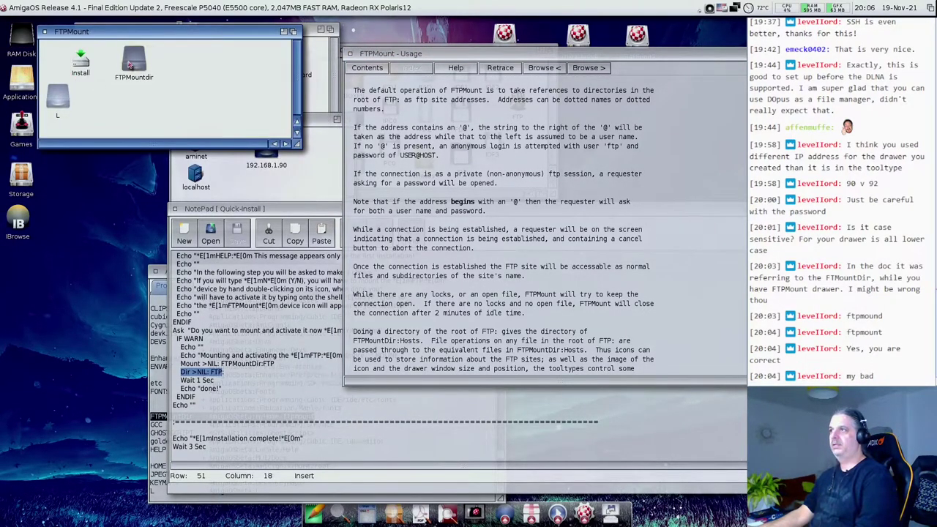
pyautogui.moveTo(202, 34); pyautogui.dragTo(185, 192)
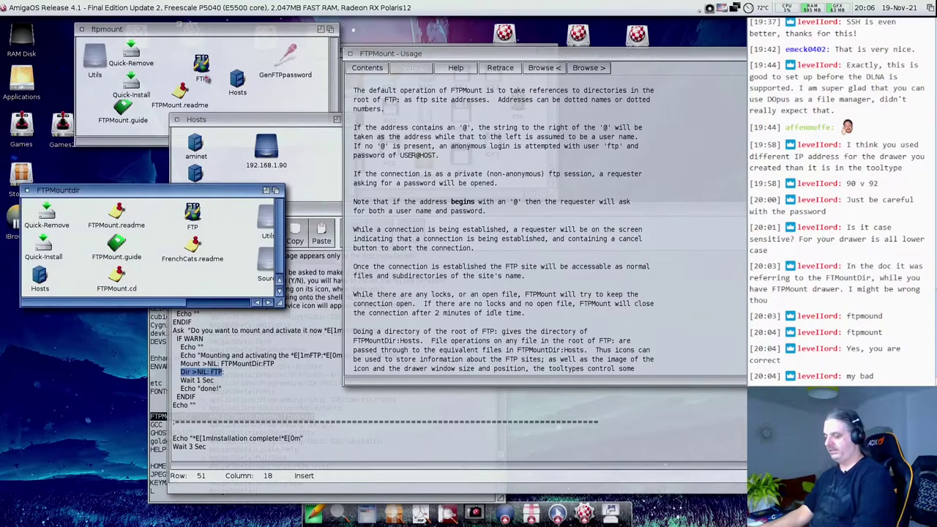
pyautogui.press('Delete')
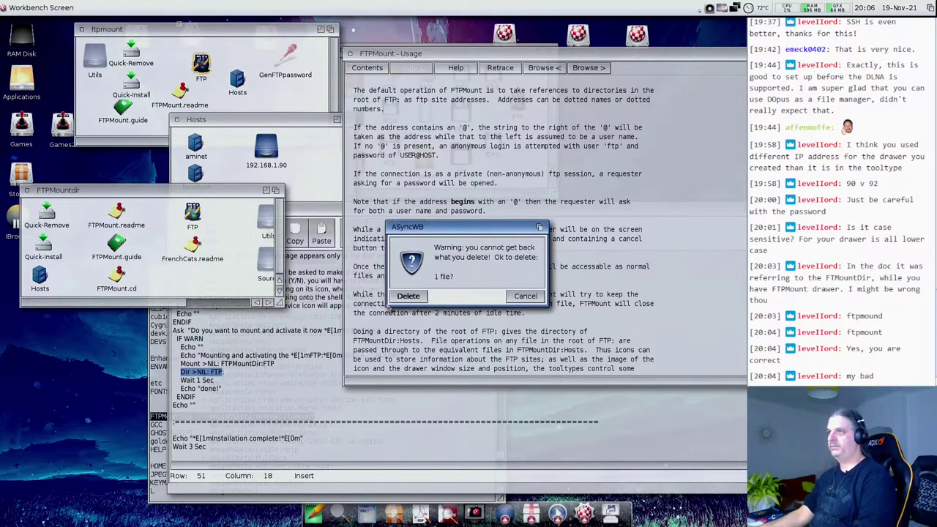
pyautogui.click(525, 296)
pyautogui.doubleClick(135, 60)
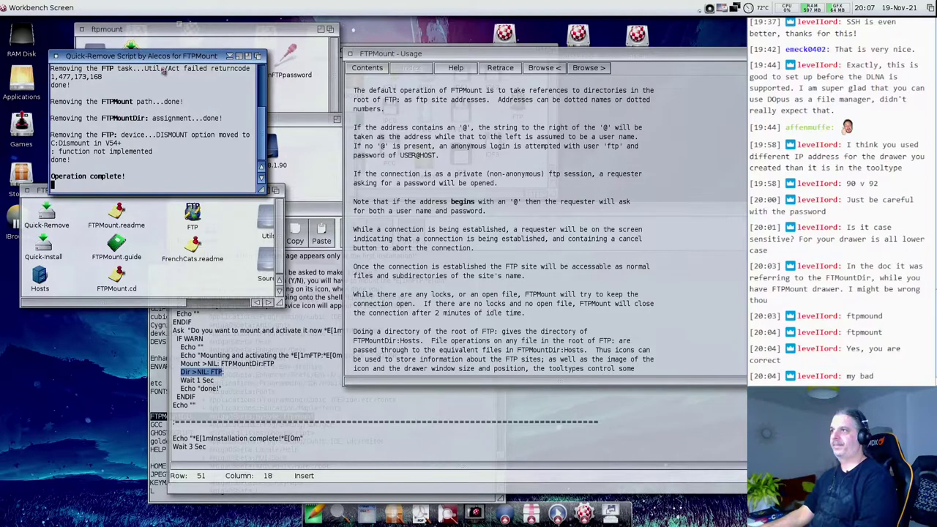
# - Delete the ftpmount drawer's FTP icon and copy in the FTP icon from FTPMountdir
pyautogui.click(195, 51)
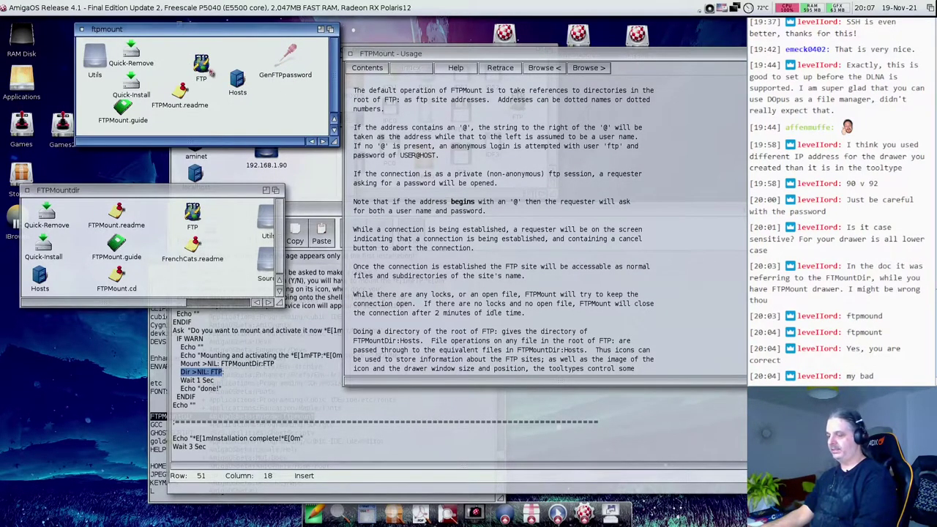
pyautogui.click(202, 66)
pyautogui.press('Delete')
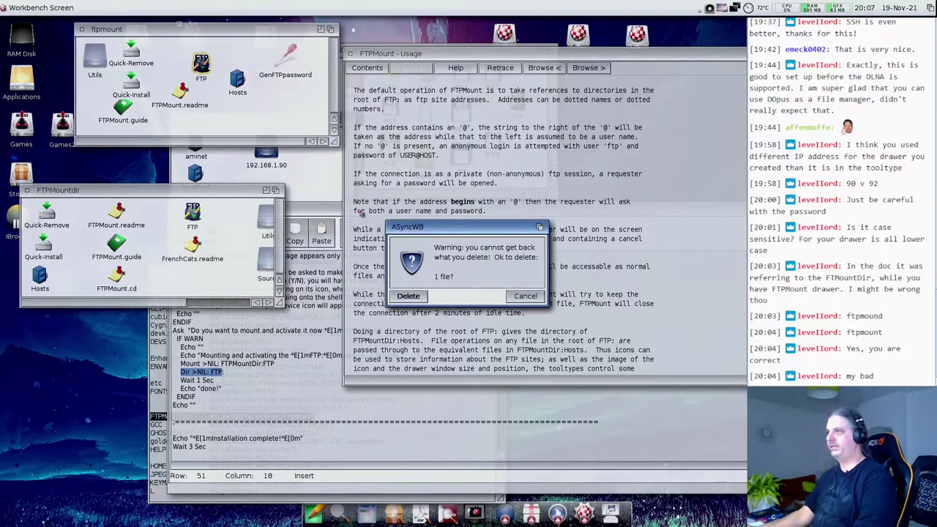
pyautogui.click(408, 297)
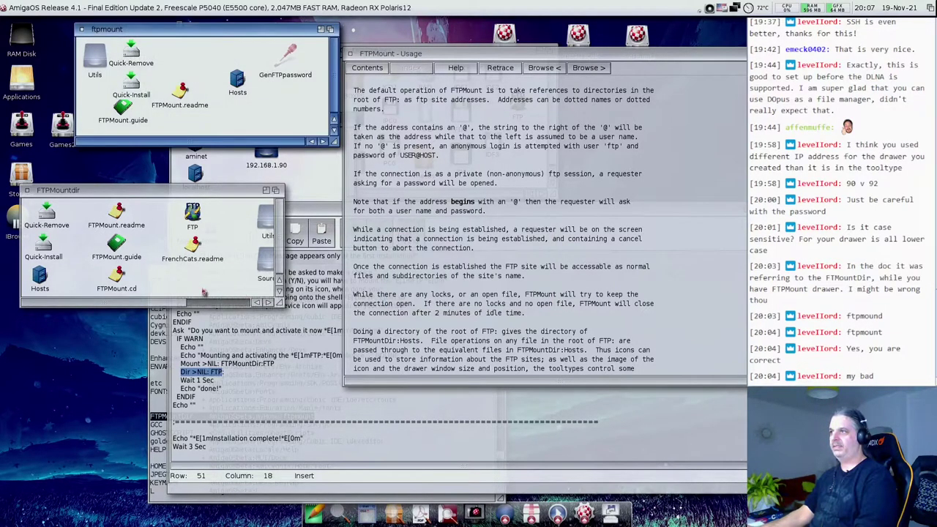
pyautogui.moveTo(192, 214); pyautogui.dragTo(202, 59)
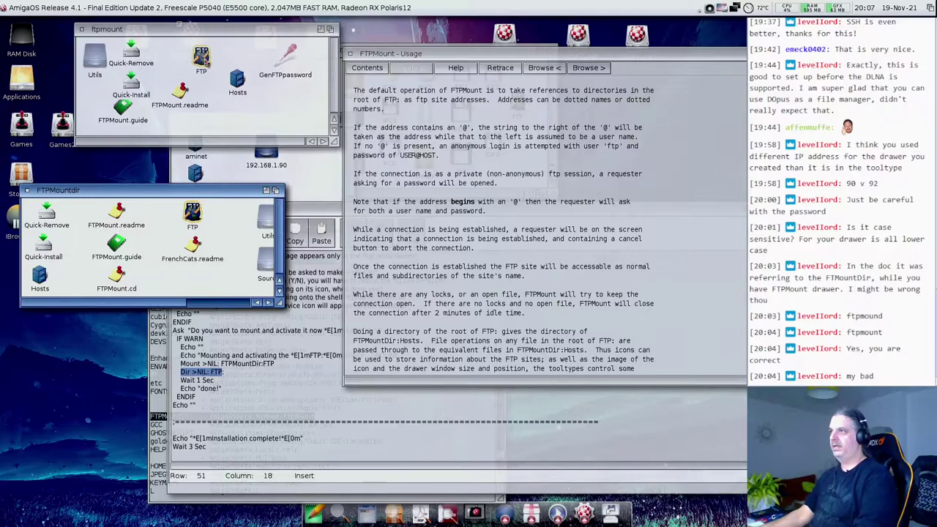
# - Close the FTPMountdir drawer and refocus the ftpmount drawer
pyautogui.click(443, 220)
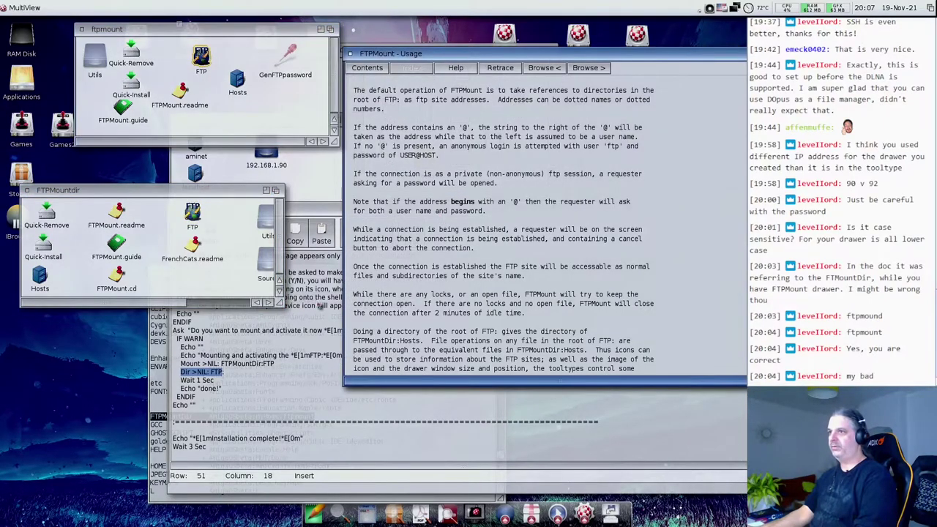
pyautogui.click(27, 190)
pyautogui.click(200, 300)
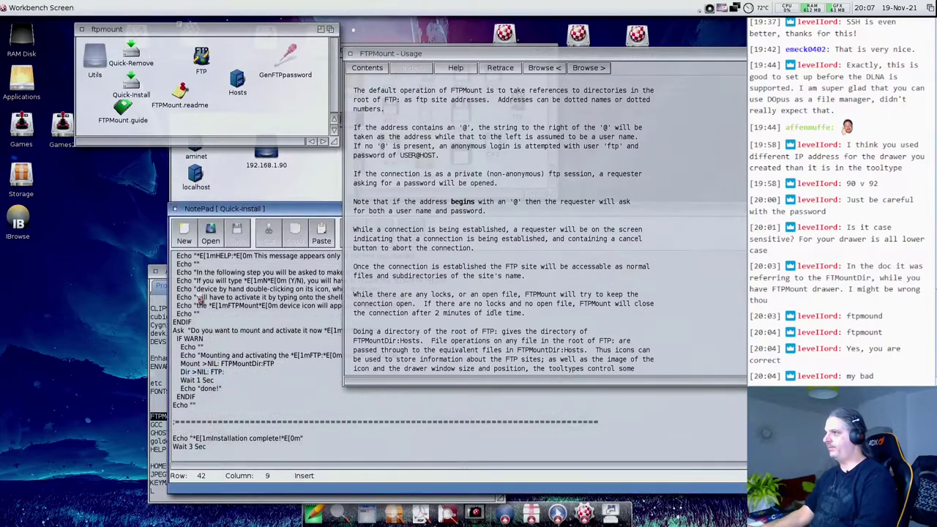
pyautogui.click(430, 297)
pyautogui.click(237, 118)
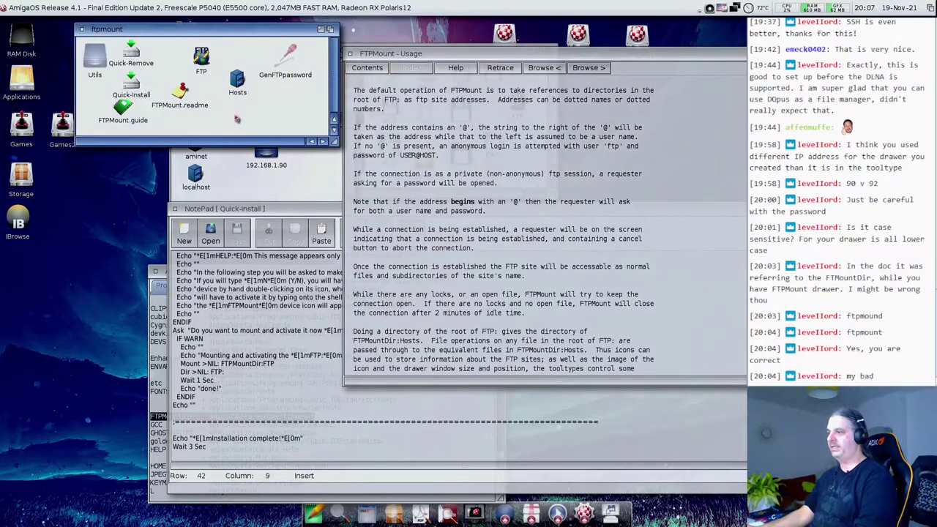
# - Launch IBrowse, load aminet.net, and follow its About link
pyautogui.doubleClick(34, 233)
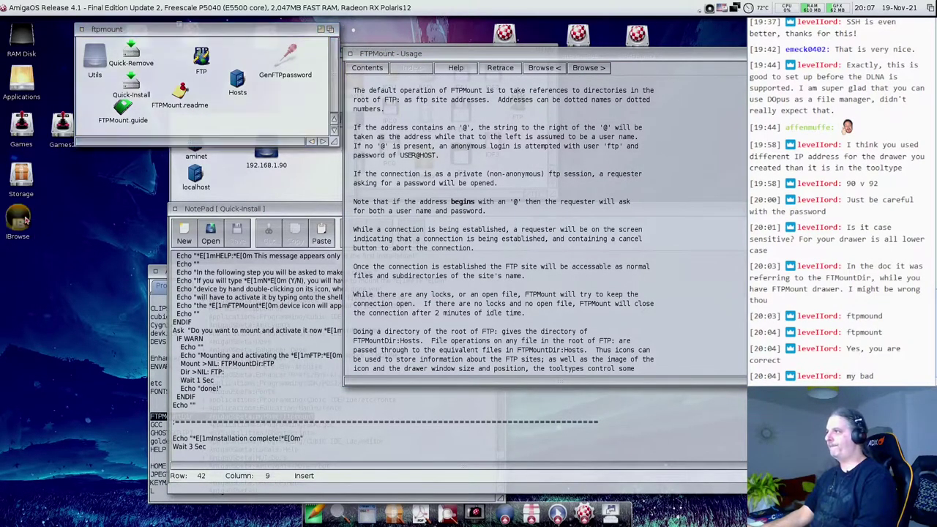
pyautogui.click(417, 68)
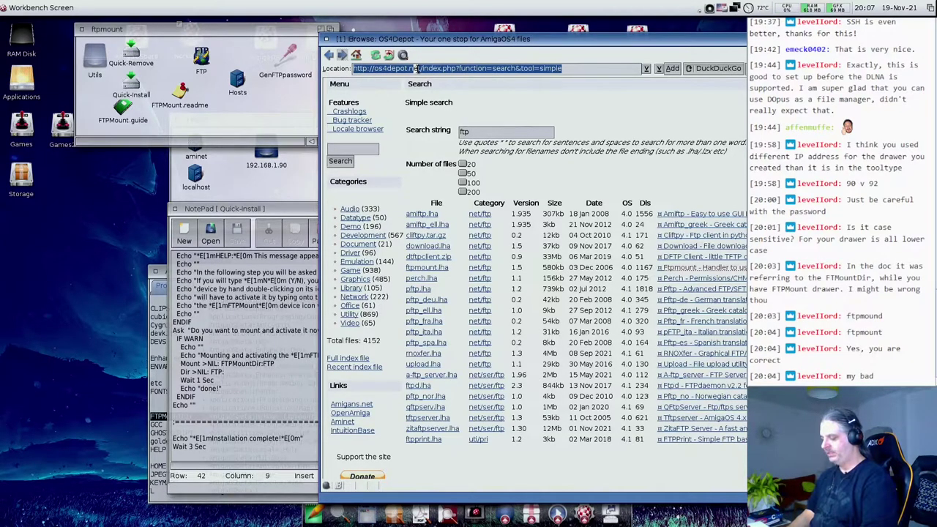
pyautogui.write('aminet.ne')
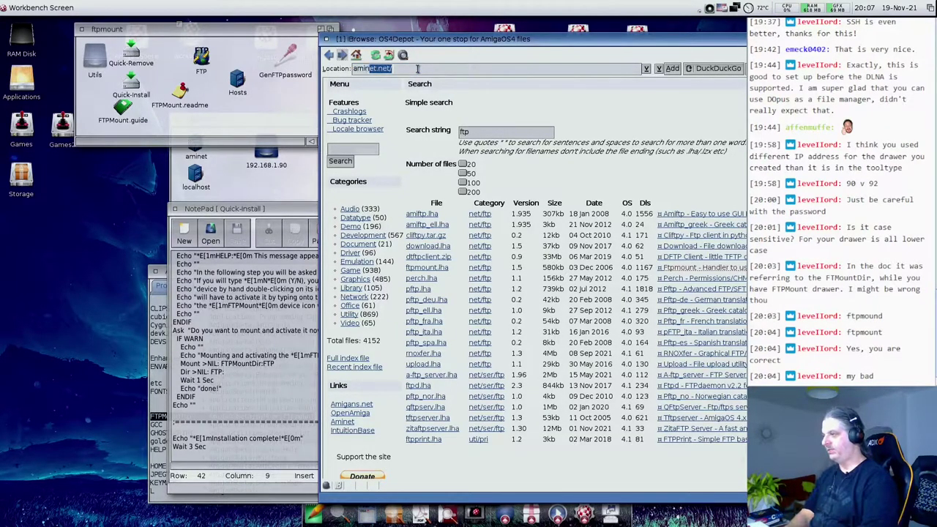
pyautogui.write('t')
pyautogui.press('Return')
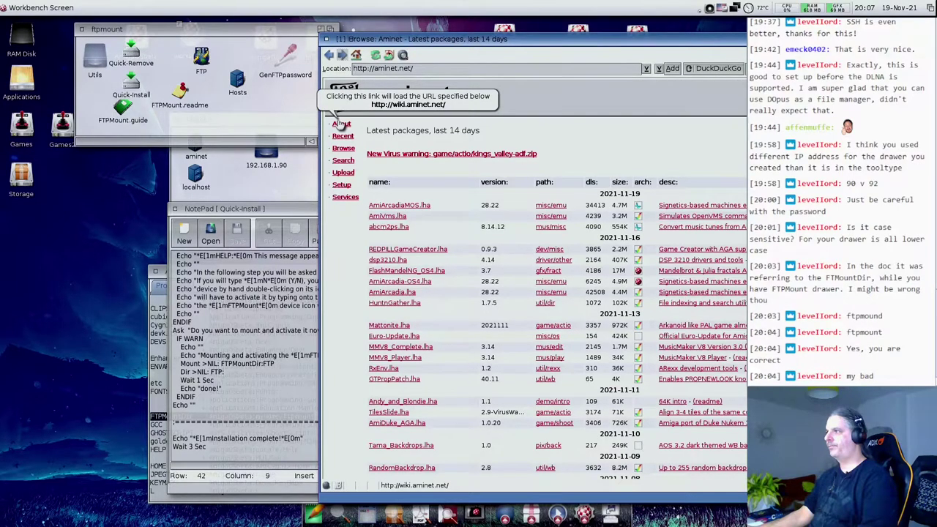
pyautogui.click(341, 125)
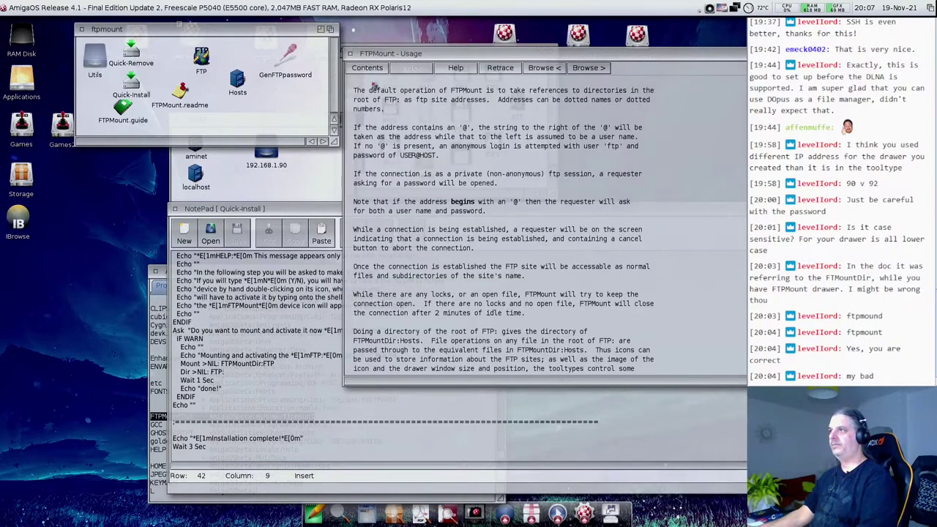
# - Show the FTP icon's tool types and read the guide's ToolType options section
pyautogui.click(249, 107)
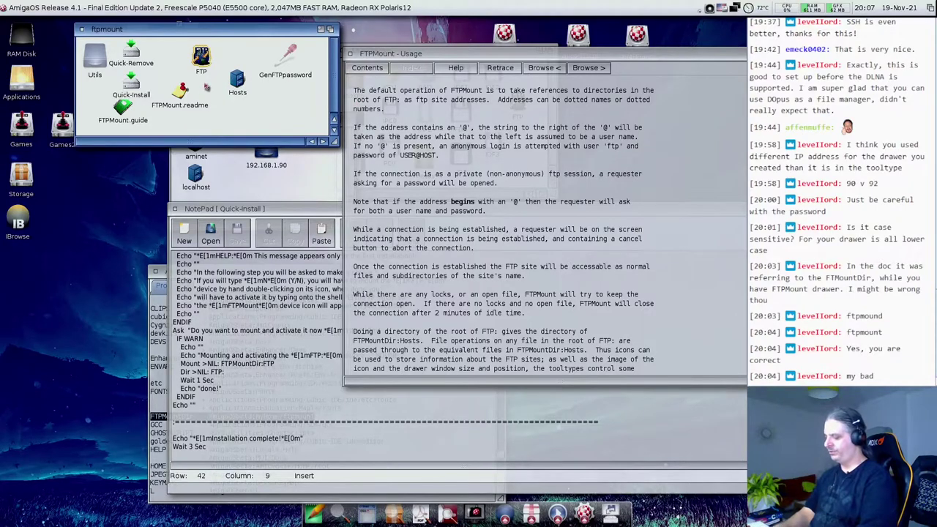
pyautogui.press('super+i')
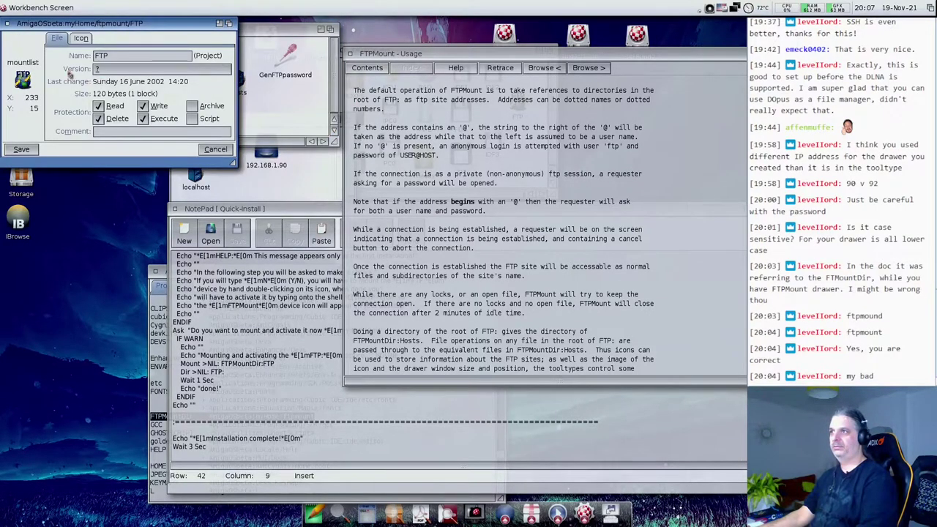
pyautogui.click(79, 38)
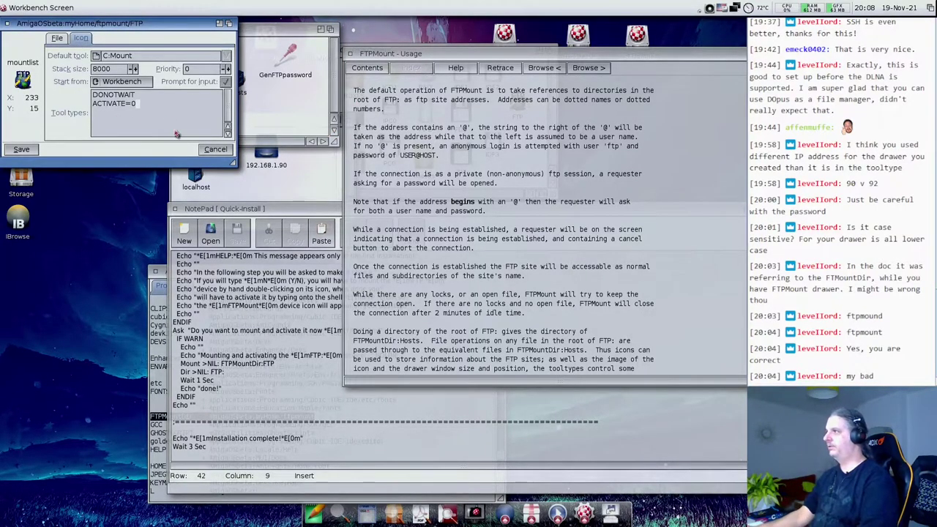
pyautogui.click(503, 68)
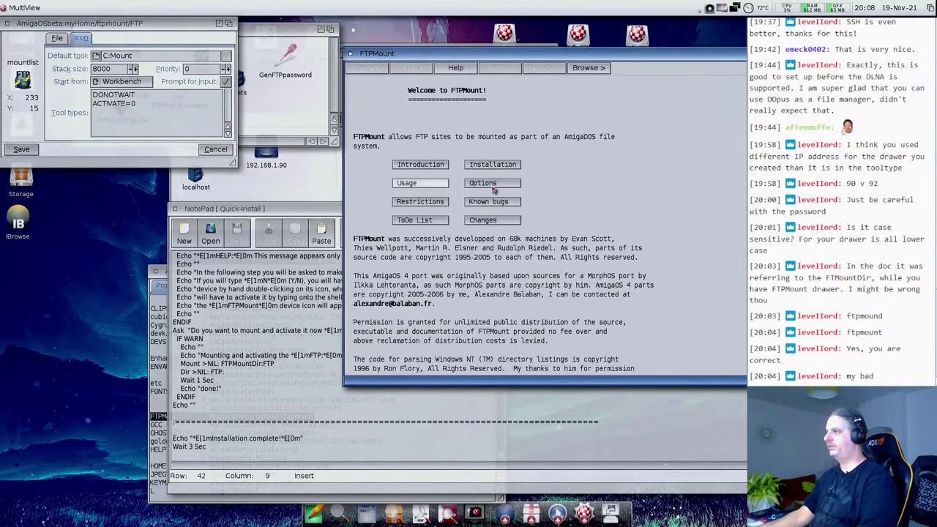
pyautogui.click(432, 187)
pyautogui.scroll(-5, 435, 257)
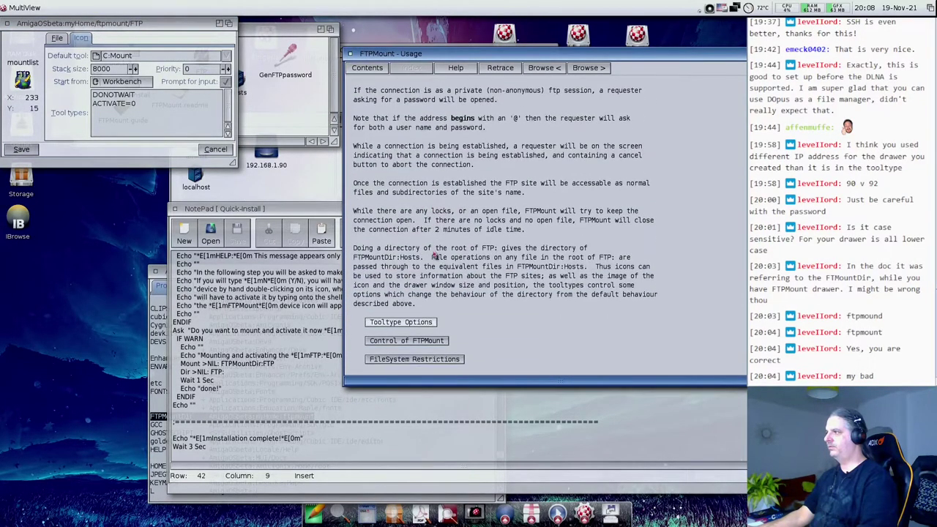
pyautogui.click(401, 323)
pyautogui.scroll(-12, 483, 280)
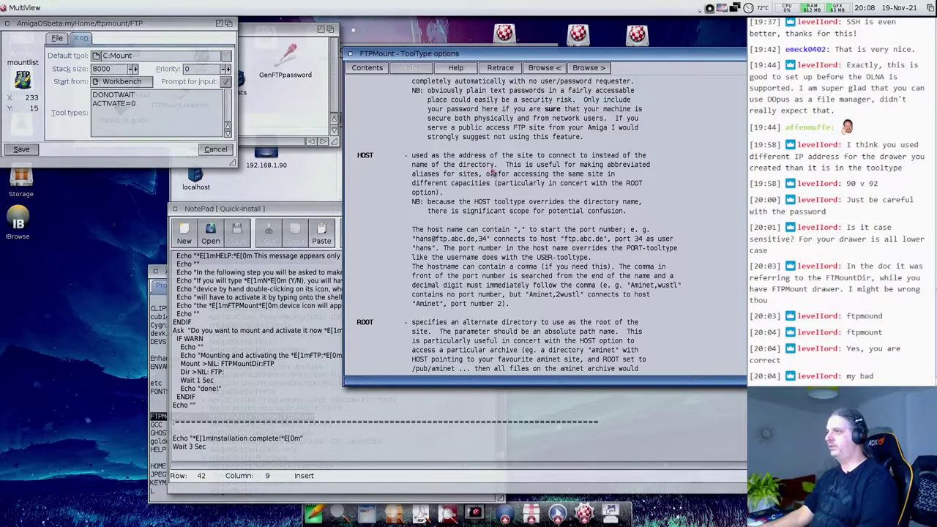
pyautogui.click(135, 129)
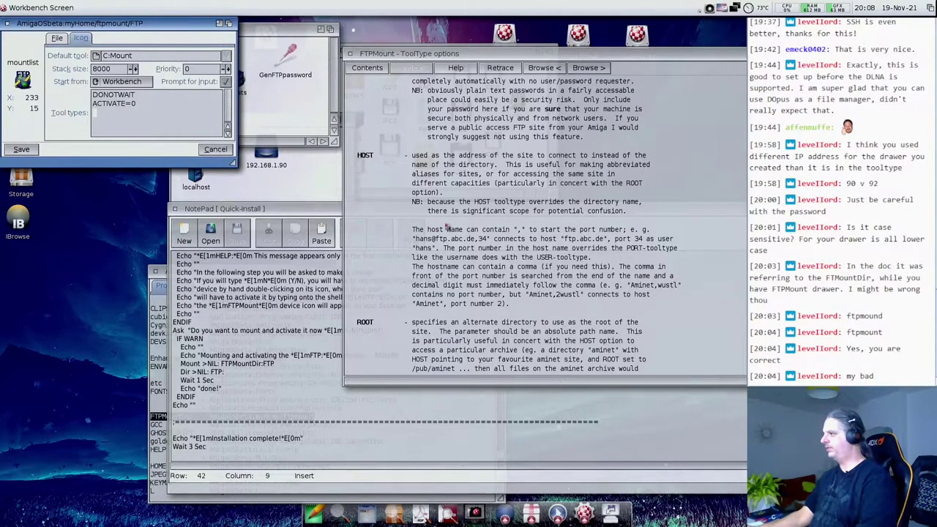
pyautogui.click(545, 232)
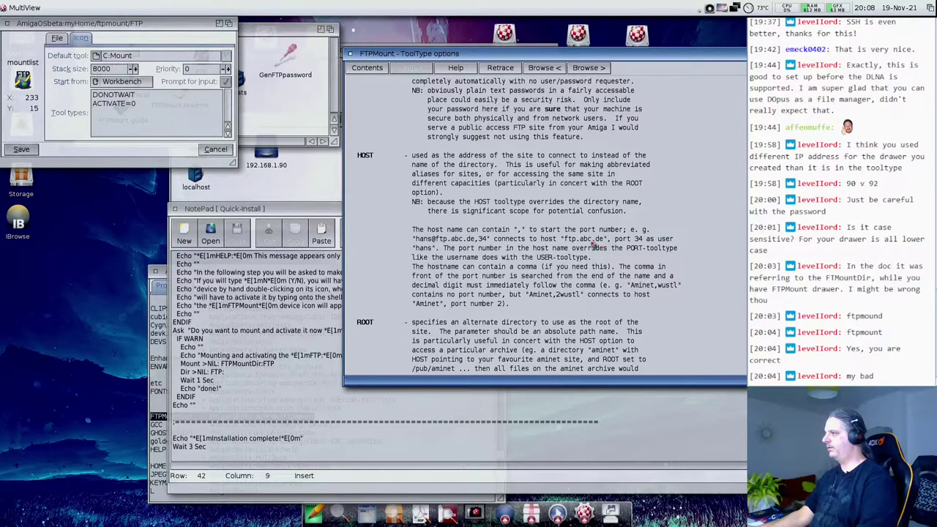
# - Add the tool type host=ftp.aminet.net below ACTIVATE=0 and save the icon
pyautogui.click(142, 126)
pyautogui.write('h')
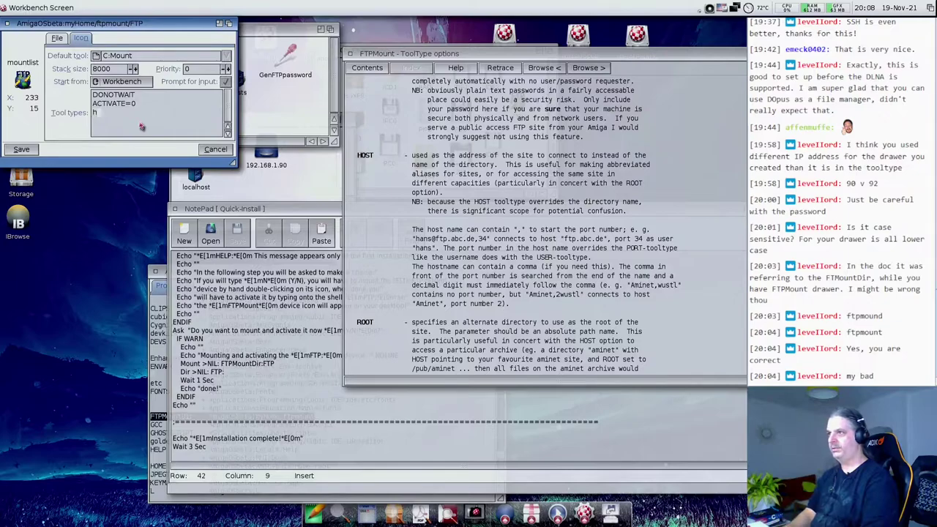
pyautogui.write('ost=')
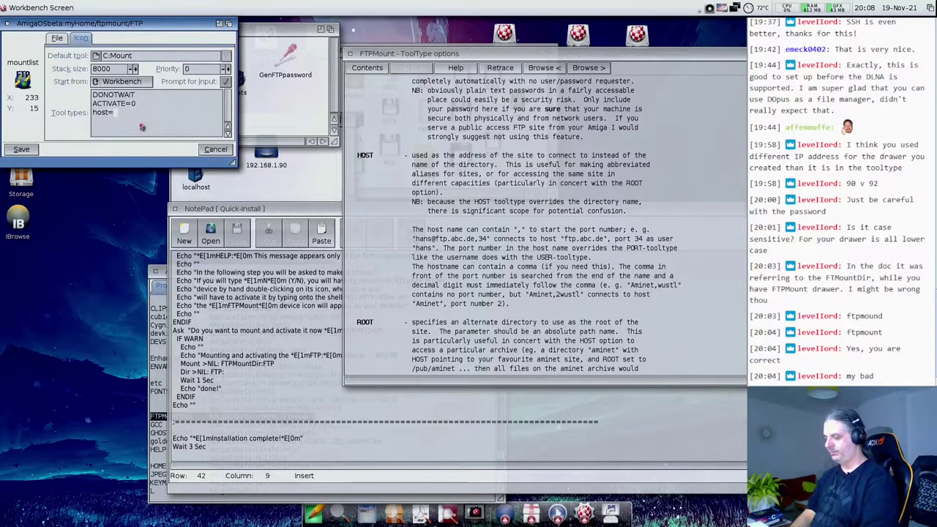
pyautogui.write('gtp.')
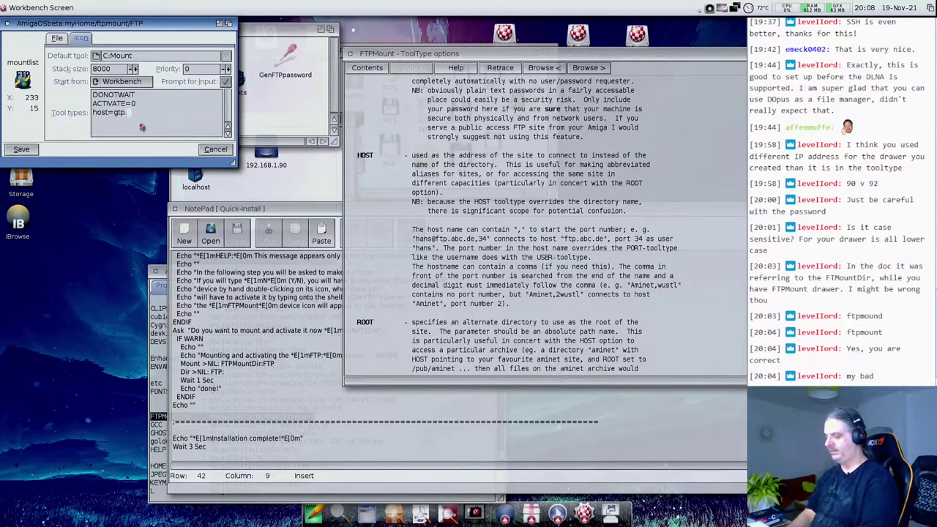
pyautogui.write('aminet.net')
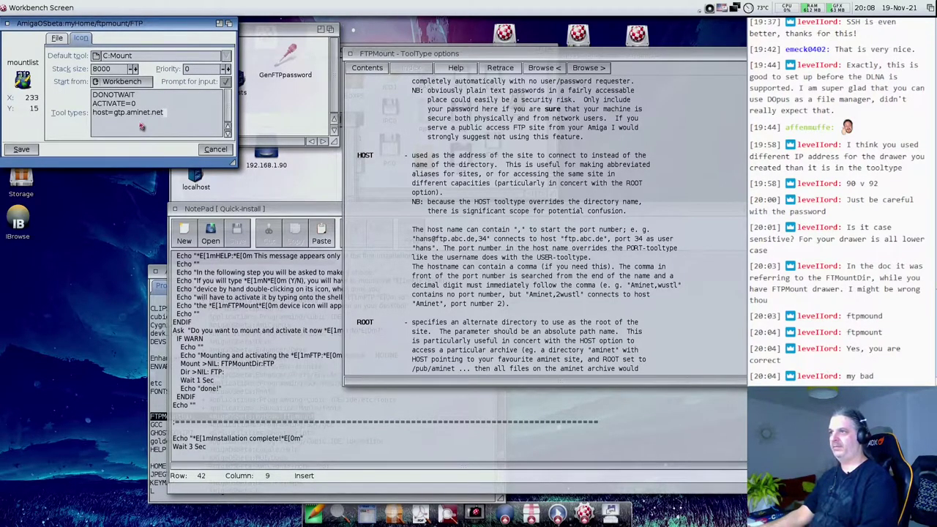
pyautogui.click(115, 112)
pyautogui.press('BackSpace')
pyautogui.write('f')
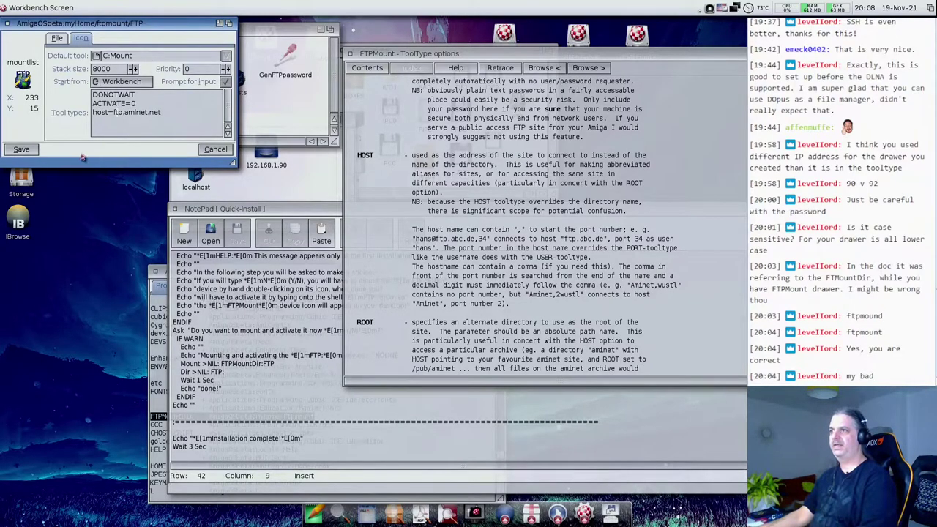
pyautogui.click(35, 152)
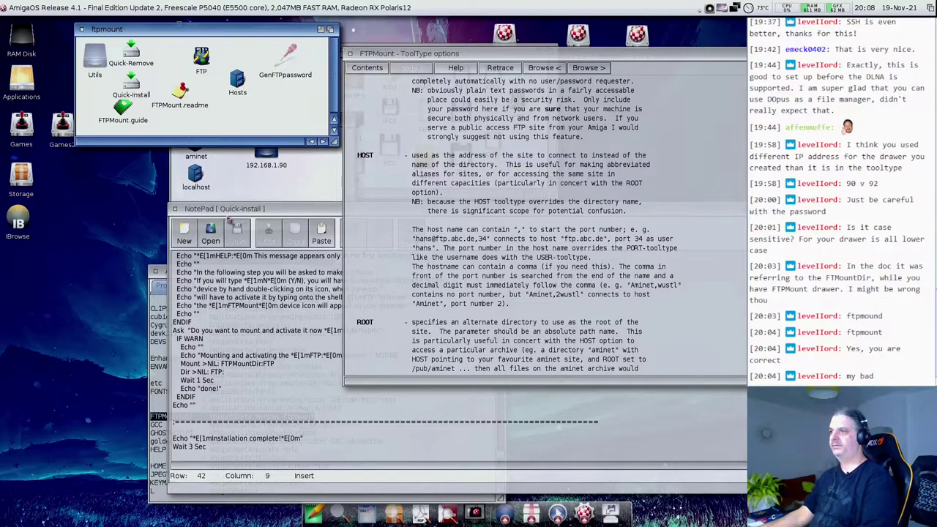
# - Close the script and rerun Quick-Install with y, dismissing the mount failure message
pyautogui.click(176, 210)
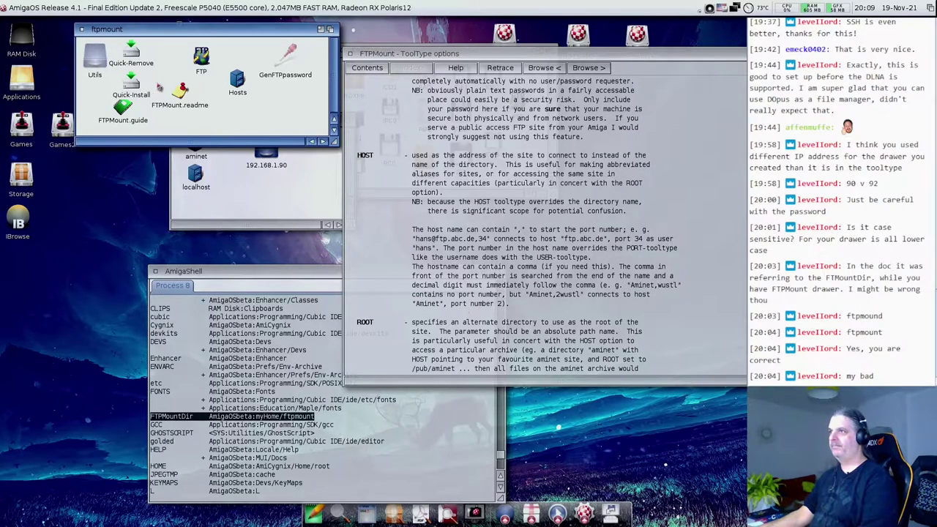
pyautogui.doubleClick(130, 84)
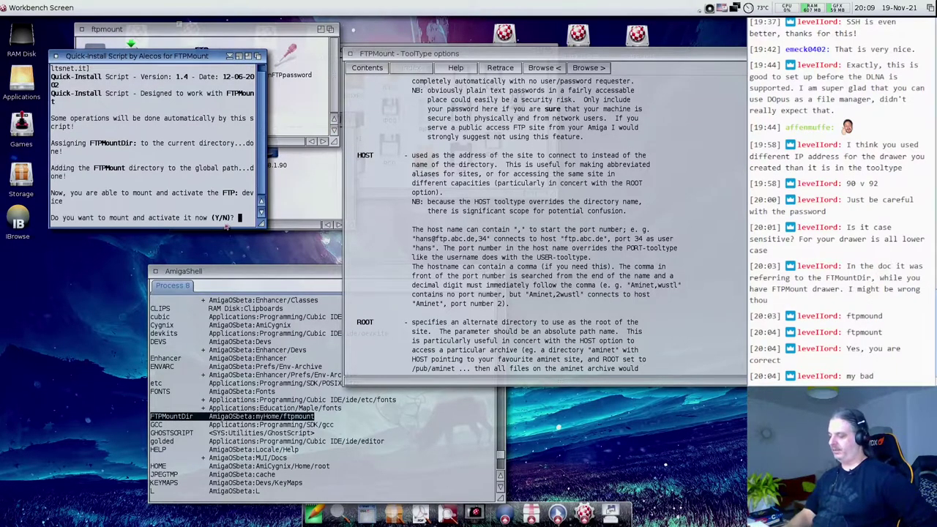
pyautogui.write('y')
pyautogui.press('Return')
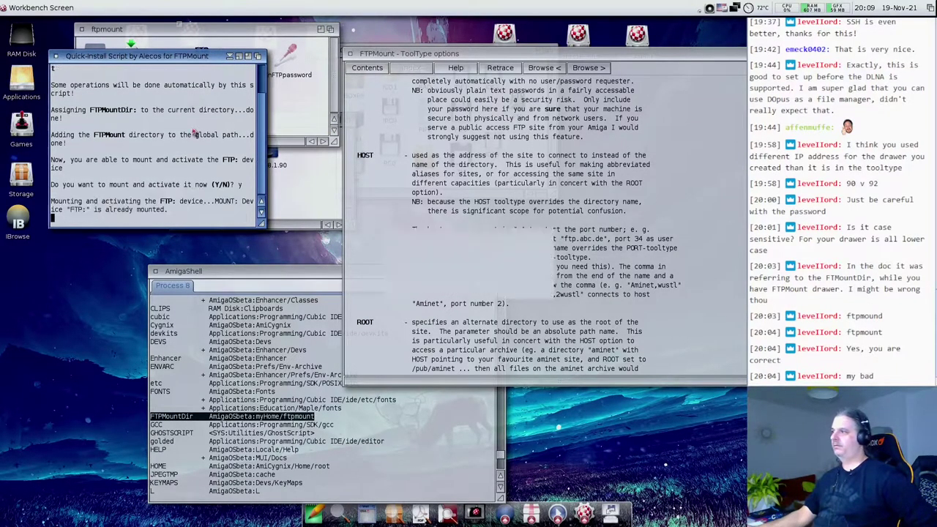
pyautogui.click(473, 291)
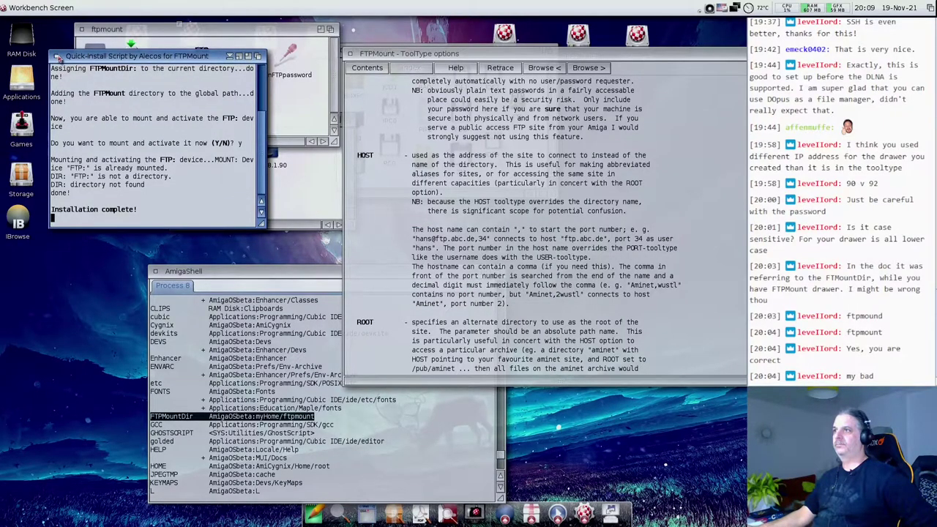
# - Move the install output aside and run the Quick-Remove script
pyautogui.moveTo(153, 56); pyautogui.dragTo(175, 119)
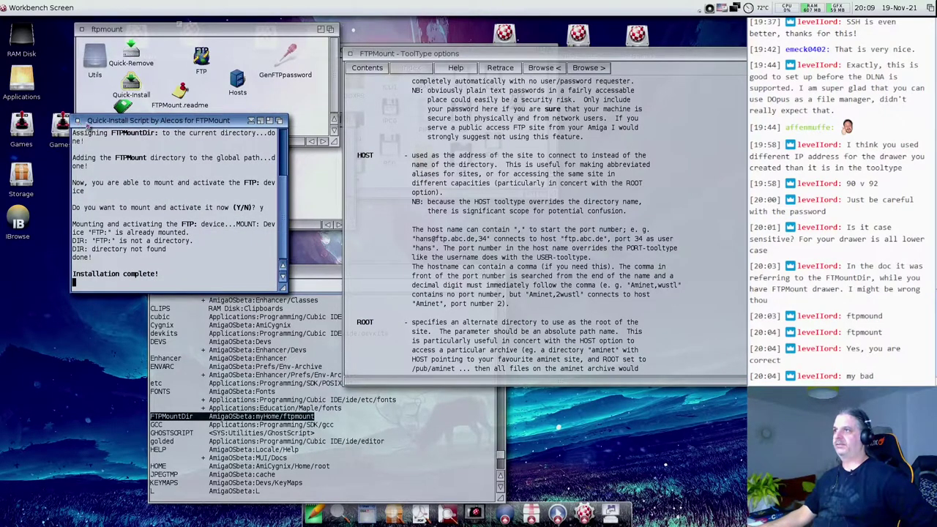
pyautogui.click(77, 120)
pyautogui.doubleClick(131, 49)
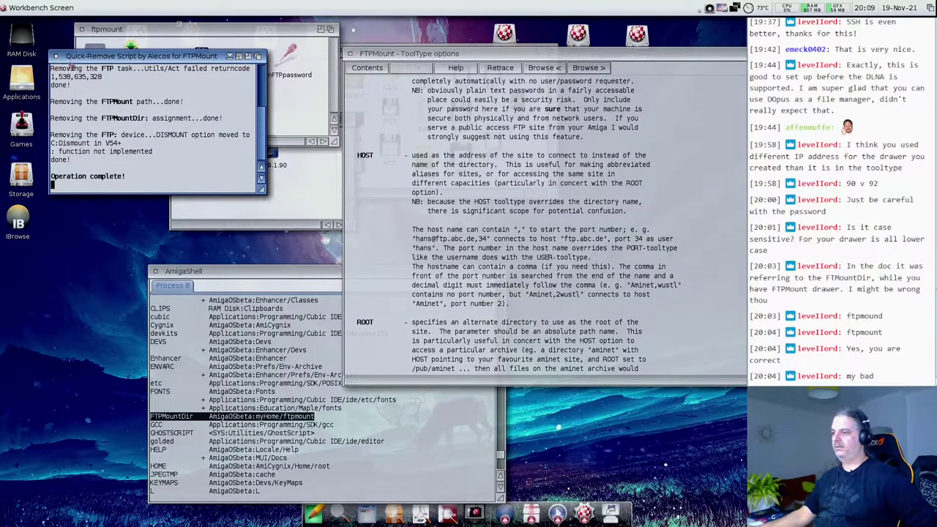
# - Run dismount ftp: in the shell, then reinstall FTPMount answering y to mount now
pyautogui.click(278, 432)
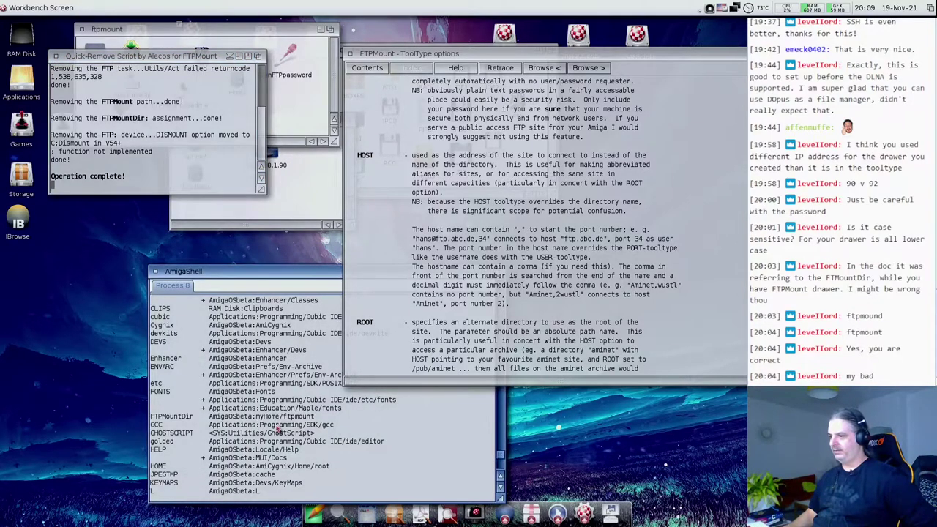
pyautogui.write('dismount ftp:')
pyautogui.press('Return')
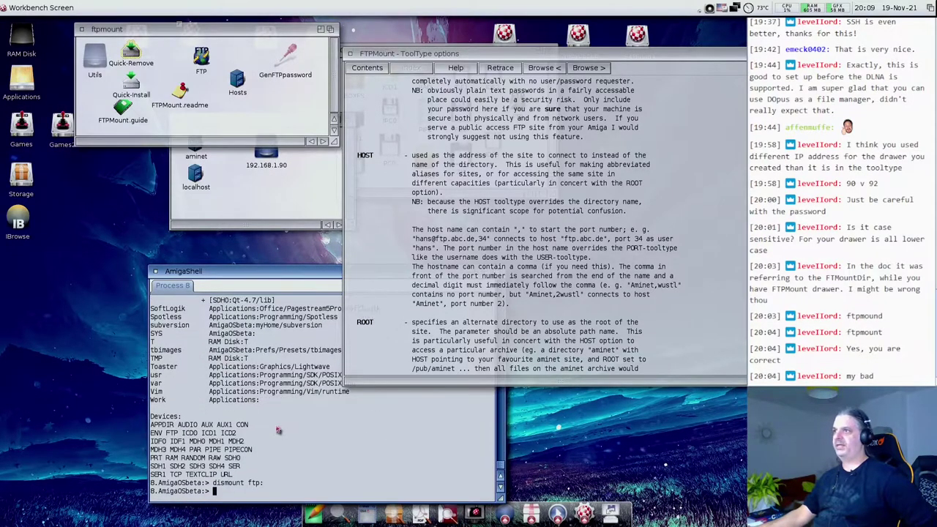
pyautogui.doubleClick(138, 91)
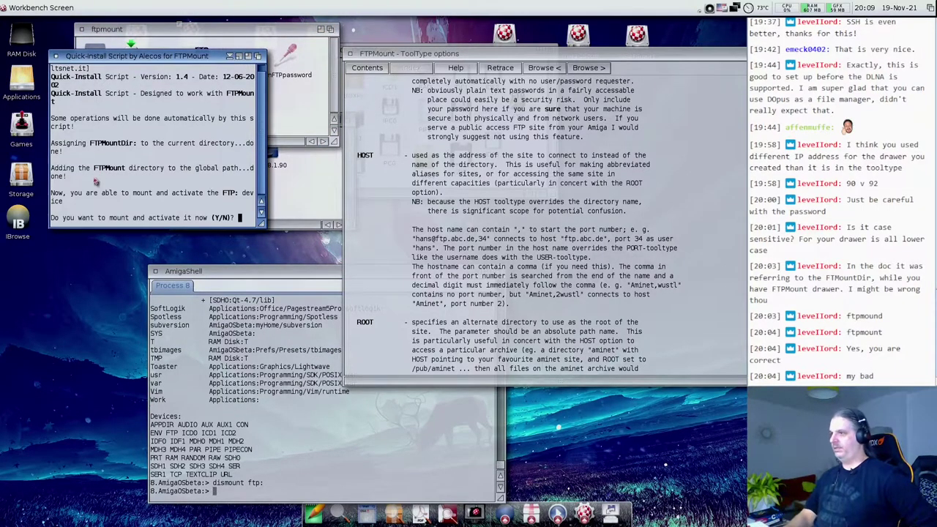
pyautogui.write('y')
pyautogui.press('Return')
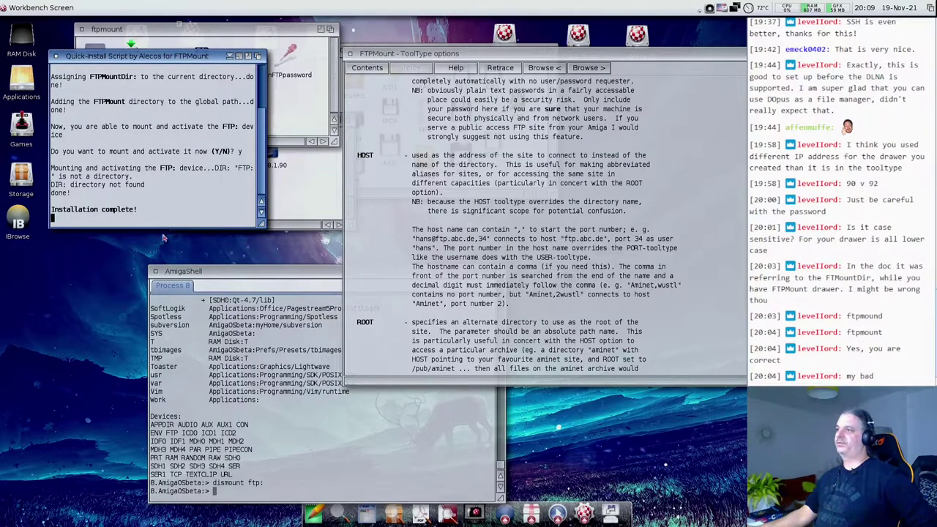
pyautogui.moveTo(251, 224); pyautogui.dragTo(407, 227)
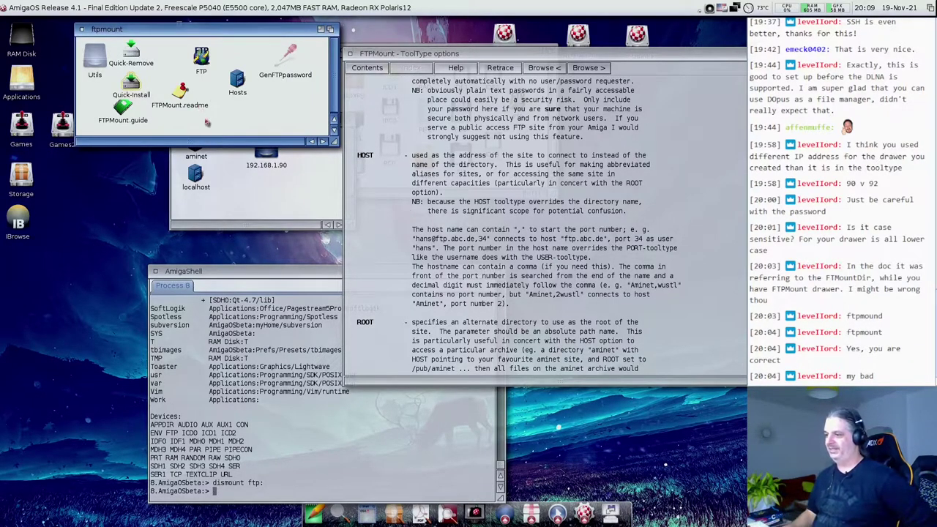
# - Rerun dismount ftp: from history and run Quick-Remove again
pyautogui.click(229, 348)
pyautogui.press('Up')
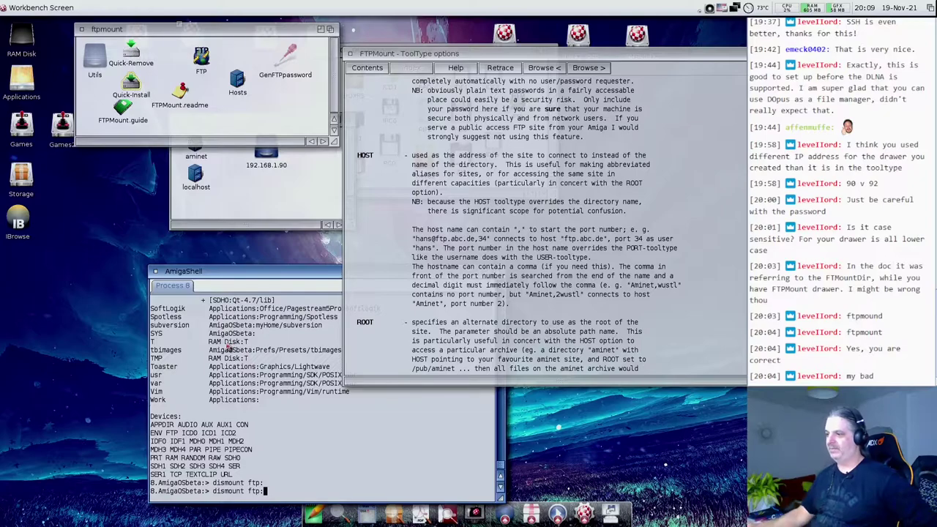
pyautogui.press('Return')
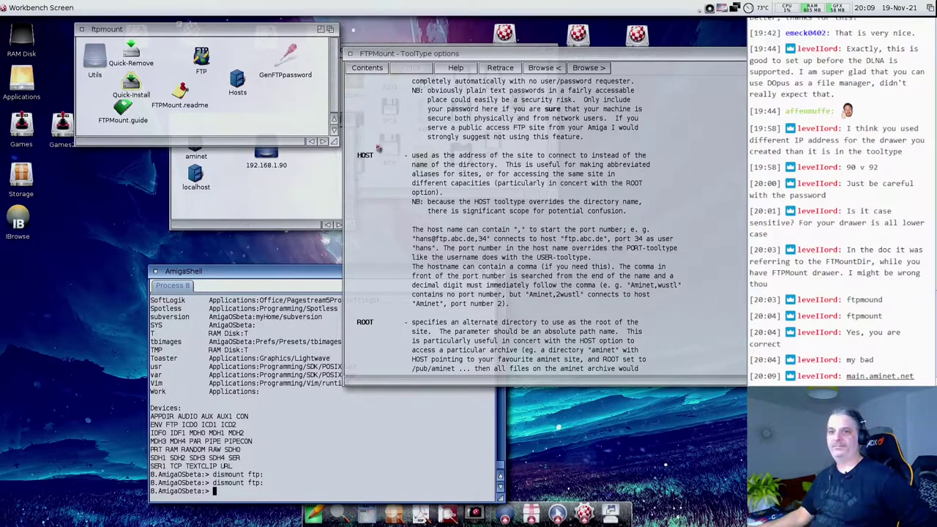
pyautogui.doubleClick(129, 54)
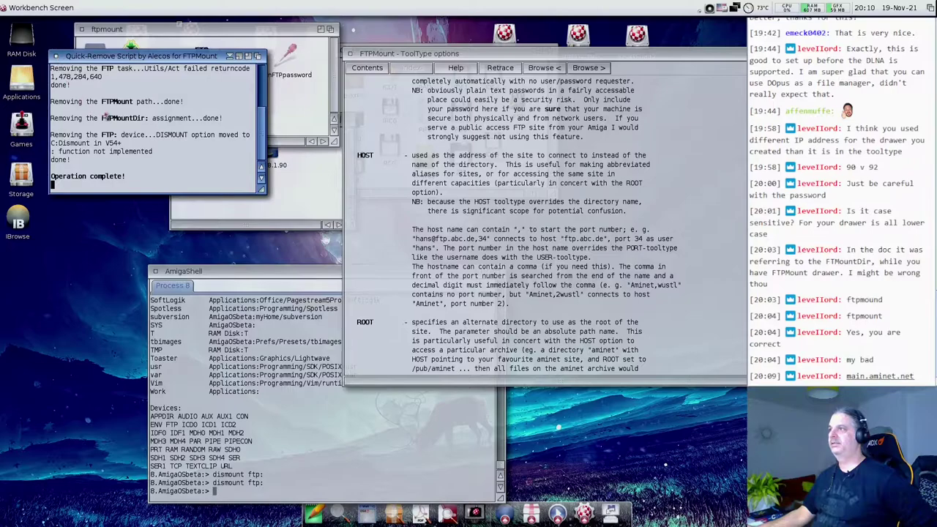
pyautogui.click(303, 108)
# - Edit the FTP icon's tool type from ftp.aminet.net to host=main.aminet.net and save
pyautogui.moveTo(212, 57); pyautogui.dragTo(213, 192)
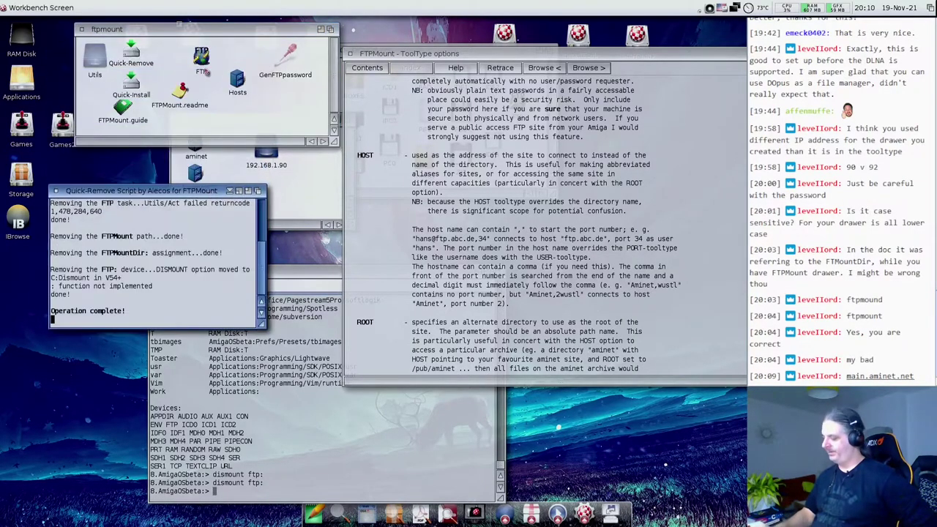
pyautogui.click(201, 59)
pyautogui.press('super+i')
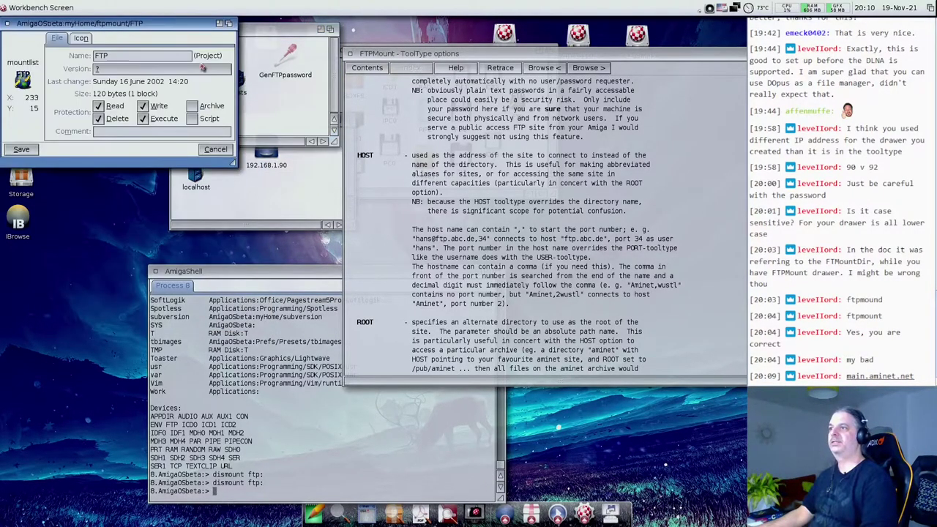
pyautogui.click(81, 38)
pyautogui.click(124, 115)
pyautogui.press('BackSpace')
pyautogui.press('BackSpace')
pyautogui.press('BackSpace')
pyautogui.write('m')
pyautogui.press('BackSpace')
pyautogui.write('aminet.net')
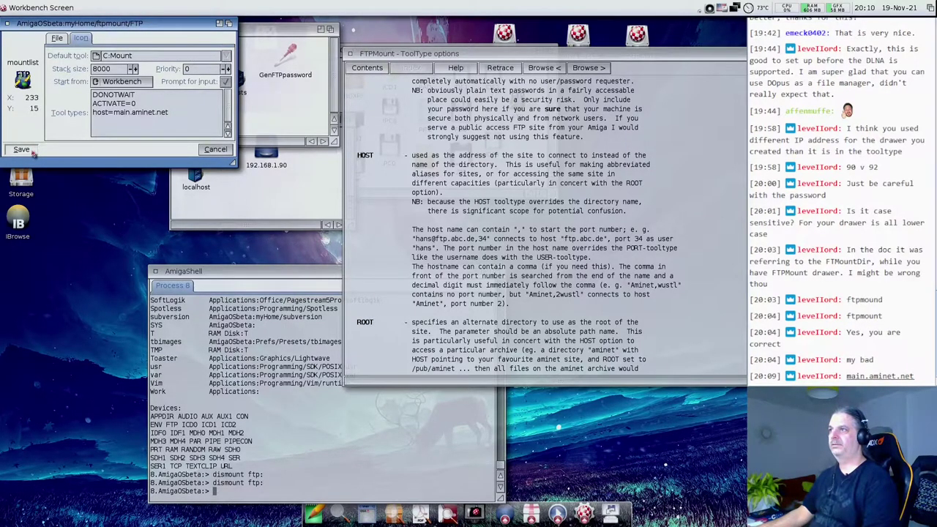
pyautogui.click(22, 150)
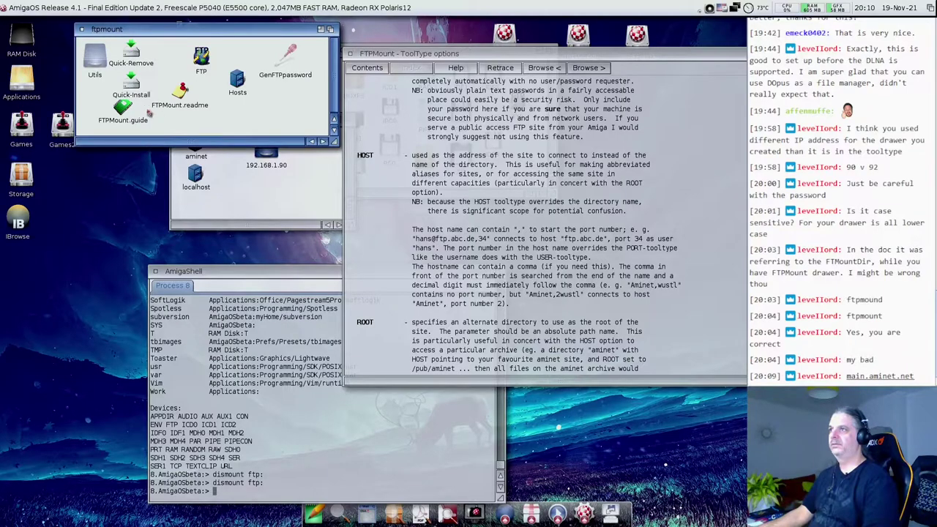
# - Rerun Quick-Install in an enlarged window, answering y to mount FTP: immediately
pyautogui.doubleClick(133, 83)
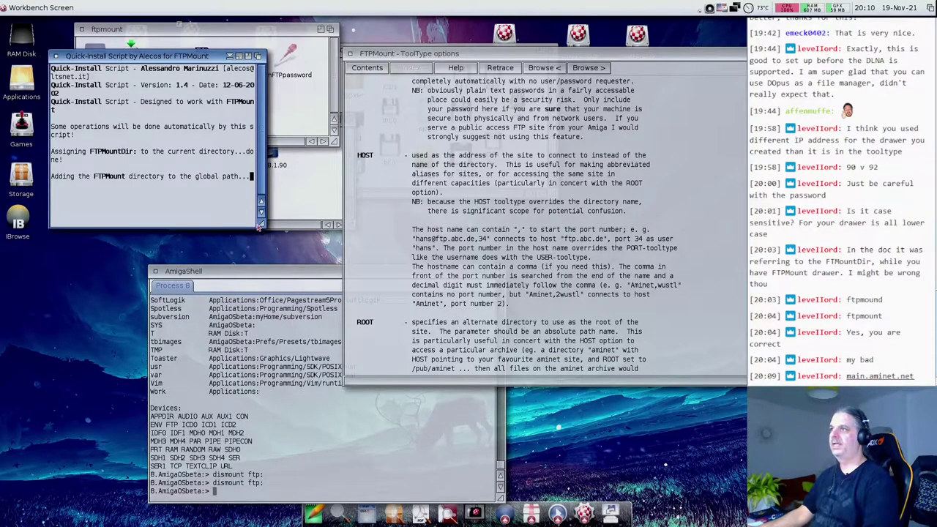
pyautogui.moveTo(258, 228); pyautogui.dragTo(543, 266)
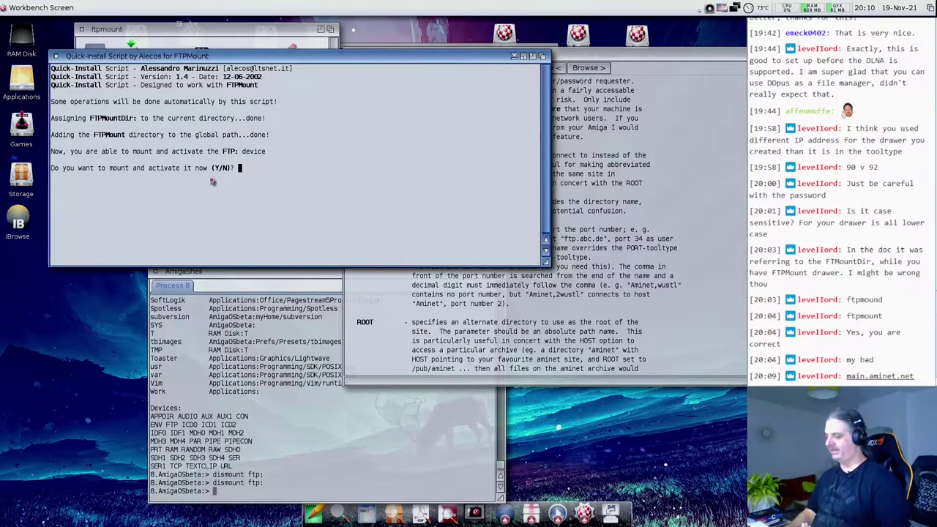
pyautogui.write('y')
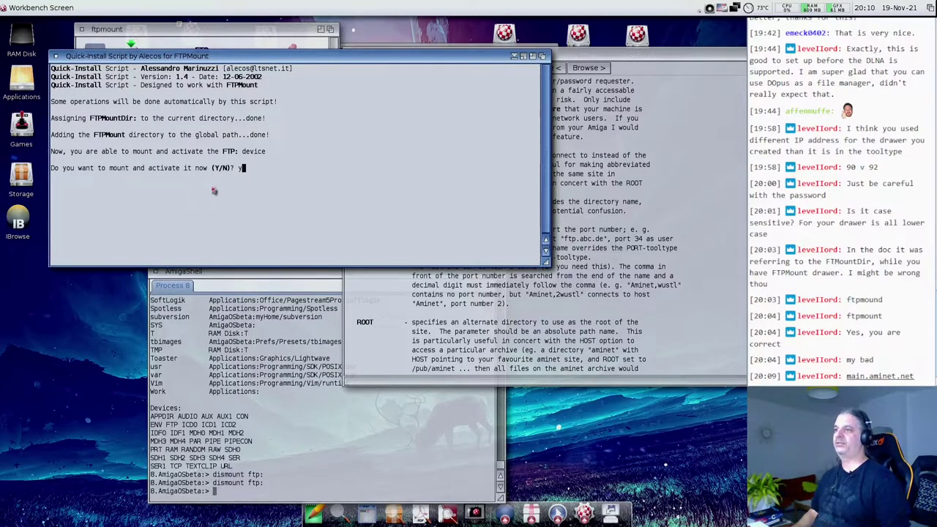
pyautogui.press('Return')
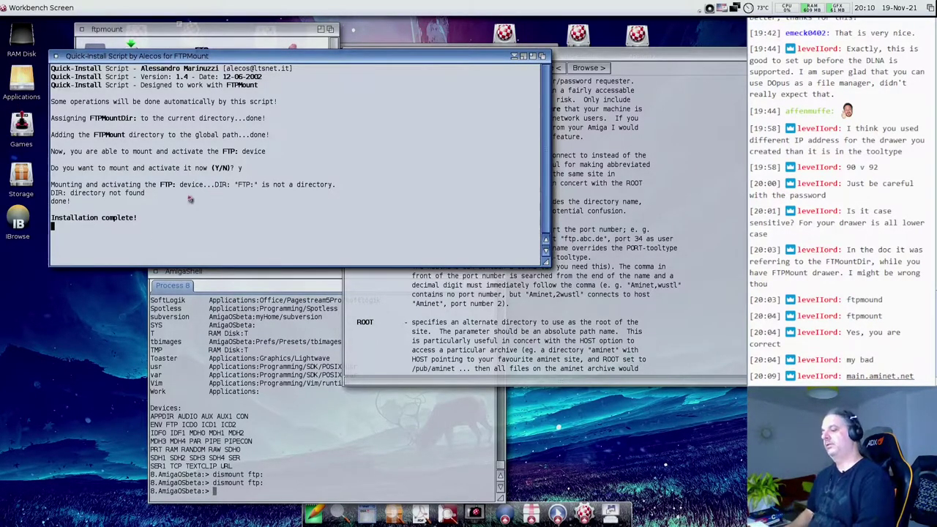
pyautogui.press('Up')
pyautogui.press('Up')
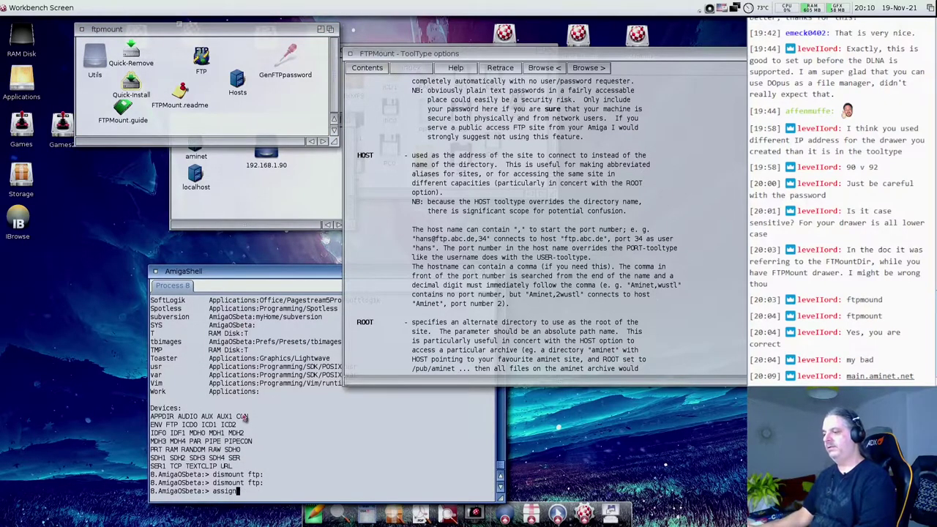
# - List assigns, run dismount ftp:, then run Quick-Remove in a widened output window
pyautogui.press('Return')
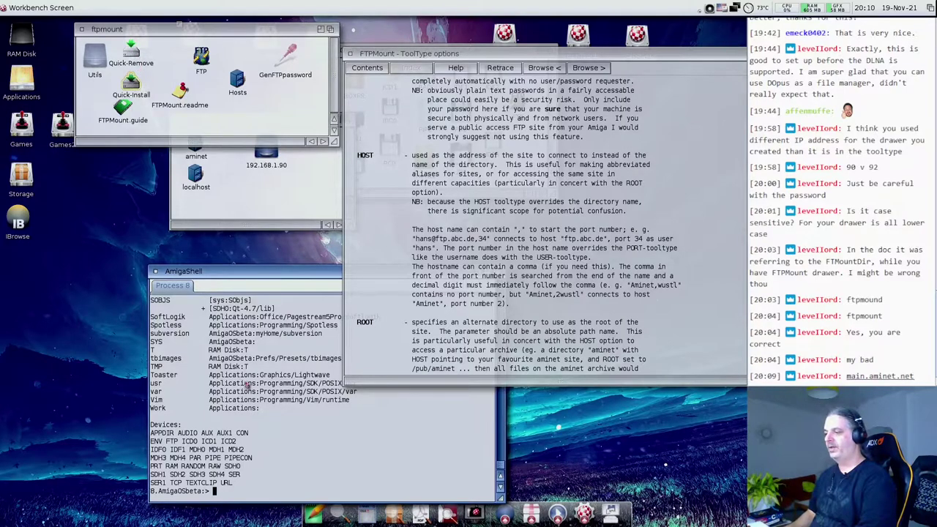
pyautogui.press('Up')
pyautogui.press('Up')
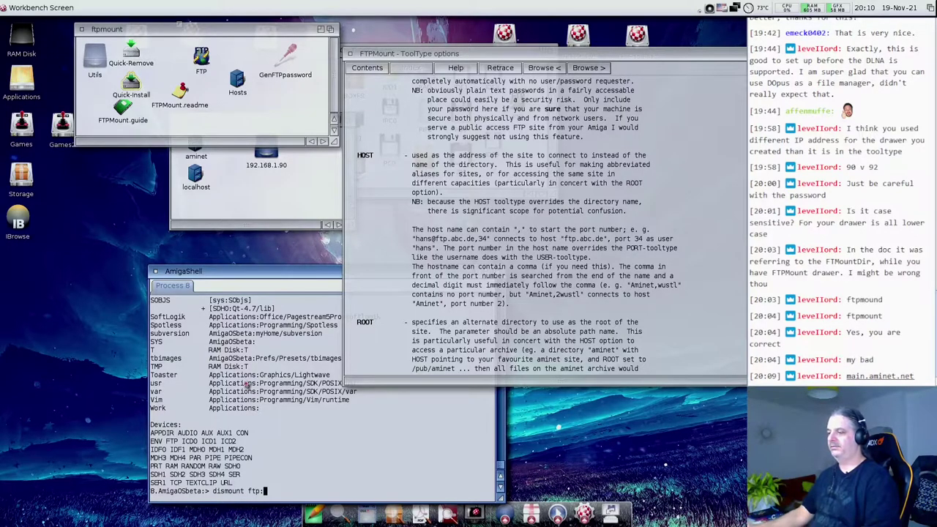
pyautogui.press('Return')
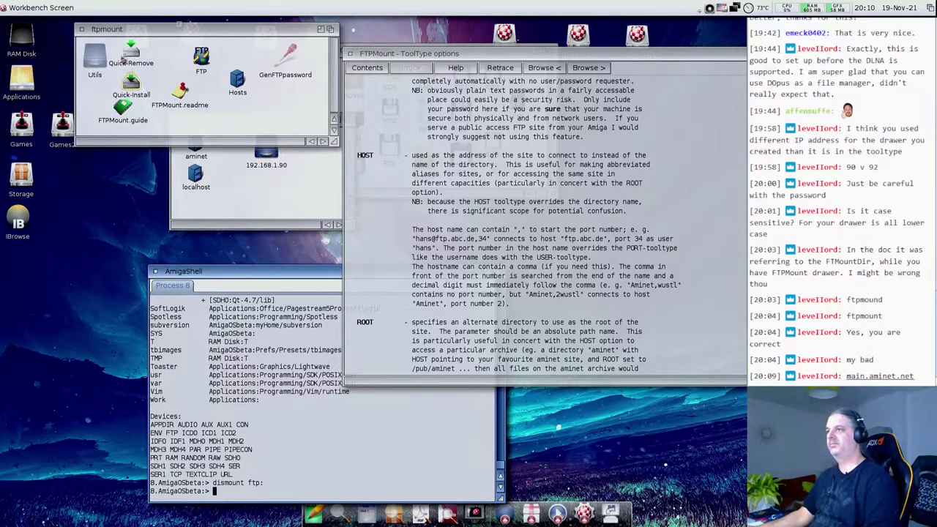
pyautogui.doubleClick(124, 58)
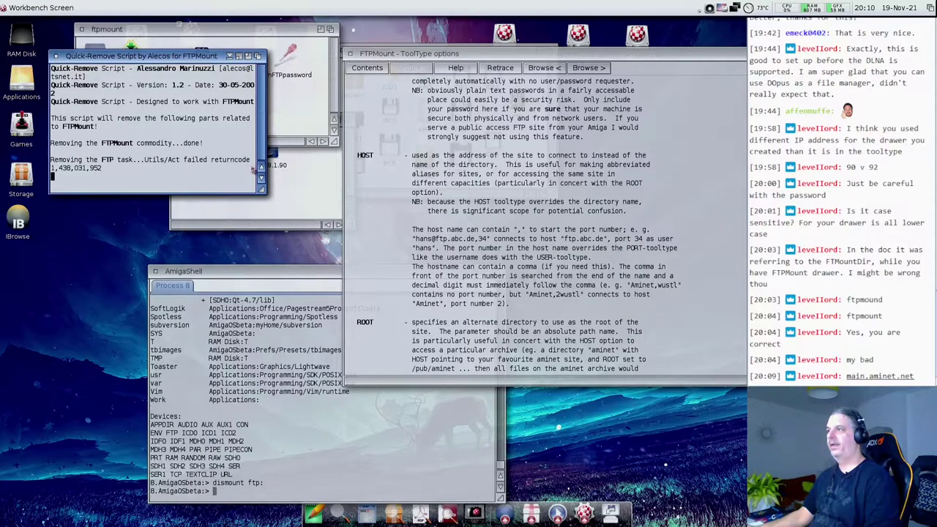
pyautogui.moveTo(262, 190); pyautogui.dragTo(526, 191)
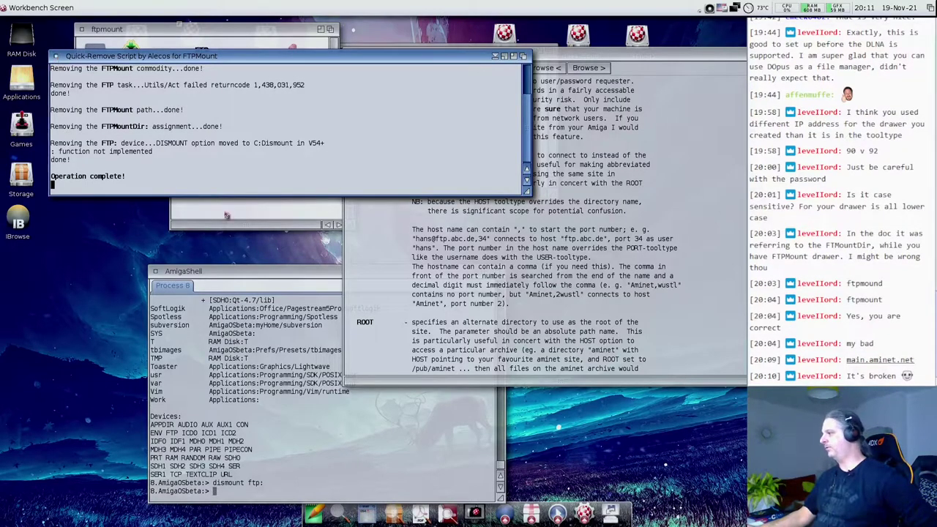
pyautogui.click(520, 235)
# - Scroll the FTPMount guide down through the tooltypes, then back up to USER, PASSWORD and HOST
pyautogui.scroll(-15, 525, 248)
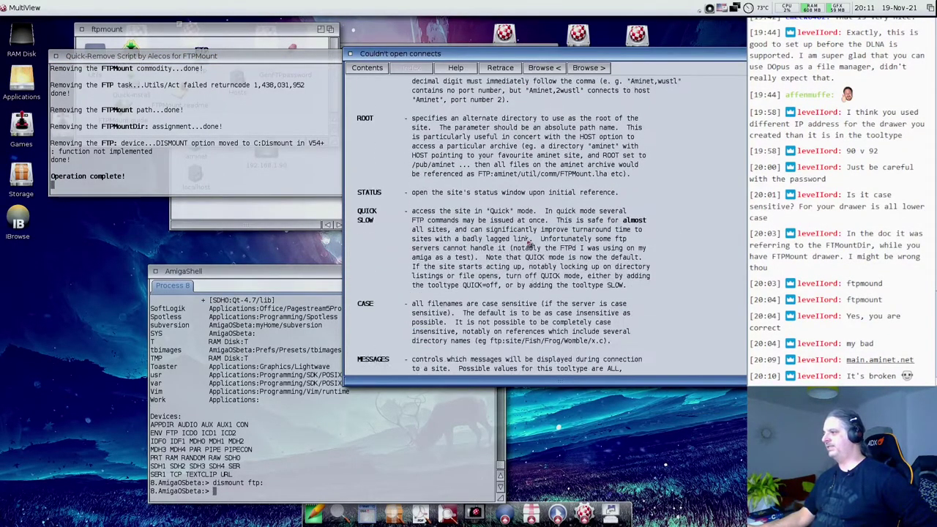
pyautogui.scroll(-5, 529, 243)
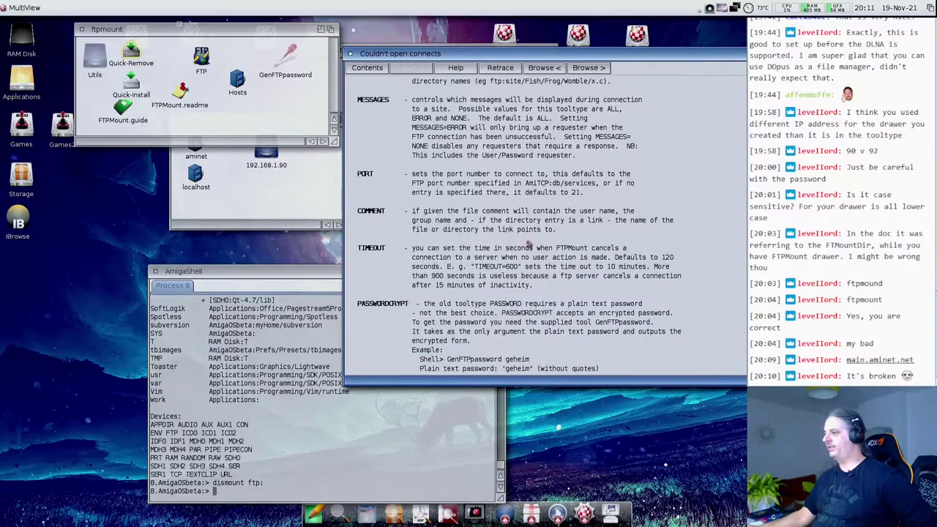
pyautogui.scroll(20, 529, 244)
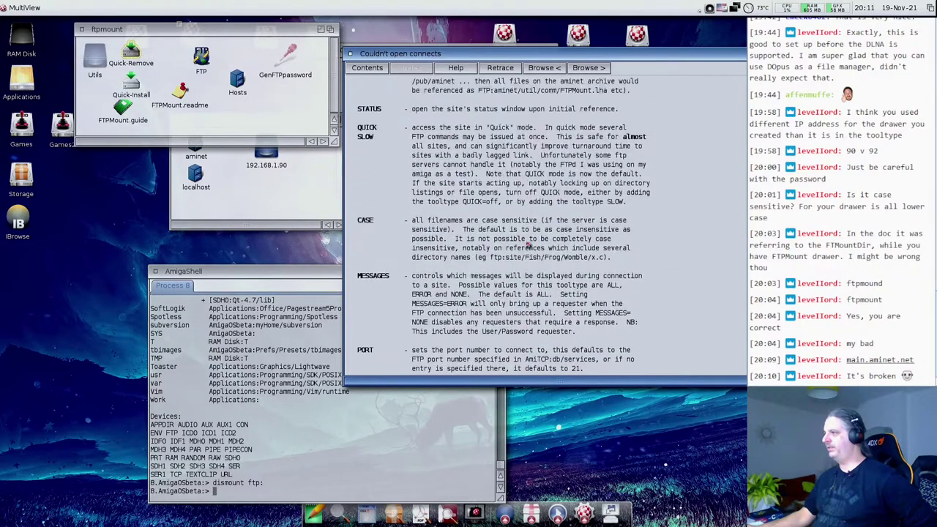
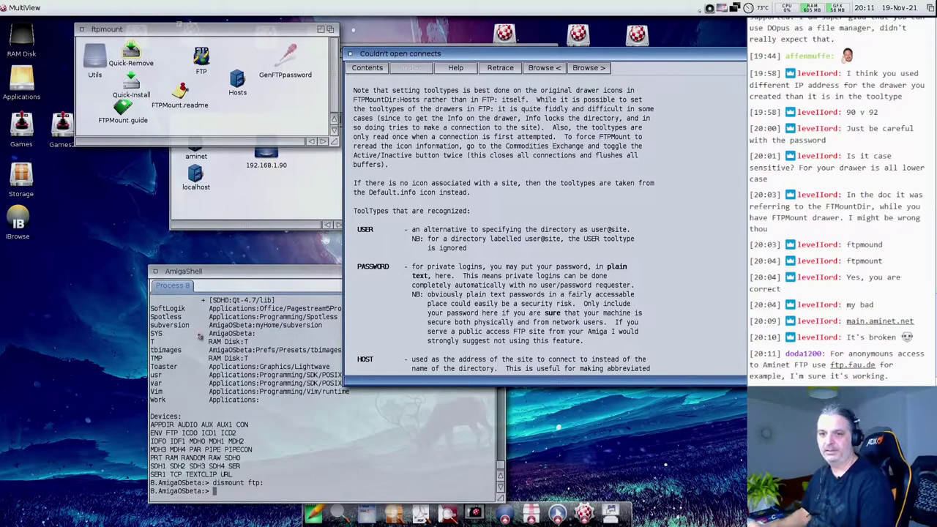
# - Rerun the dismount ftp: command in the AmigaShell
pyautogui.click(258, 370)
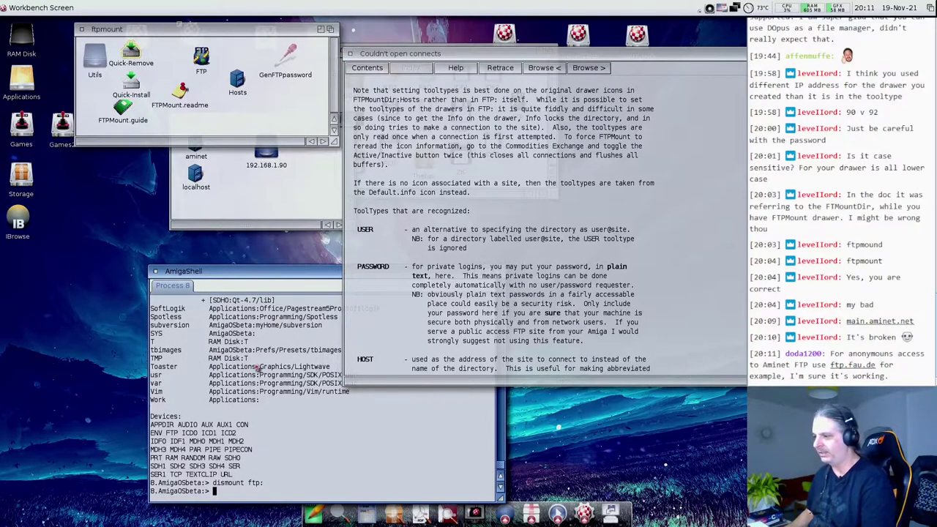
pyautogui.press('Up')
pyautogui.press('Up')
pyautogui.press('Return')
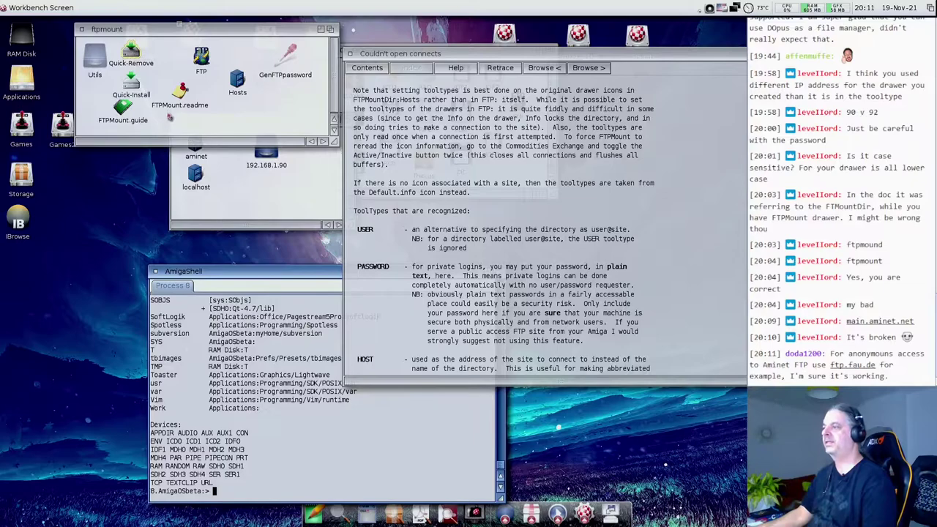
# - Change the FTP icon's host tool type from main.aminet.net to ftp.fau.de and save it
pyautogui.click(171, 118)
pyautogui.click(201, 60)
pyautogui.press('super+i')
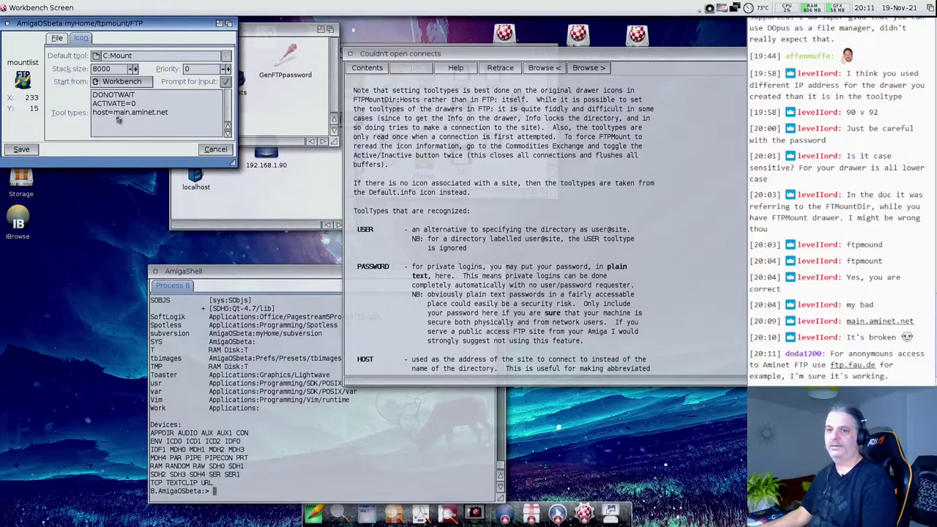
pyautogui.moveTo(113, 113); pyautogui.dragTo(222, 116)
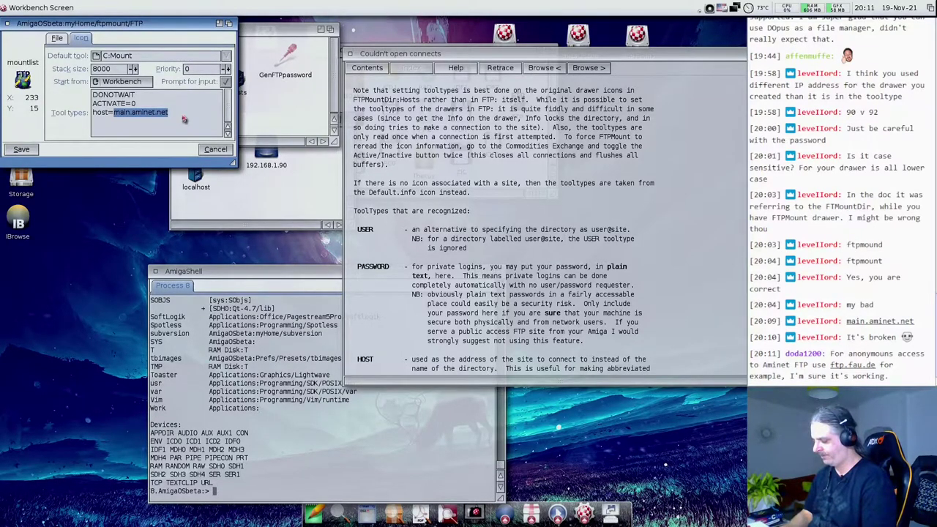
pyautogui.write('ftp.fau.de')
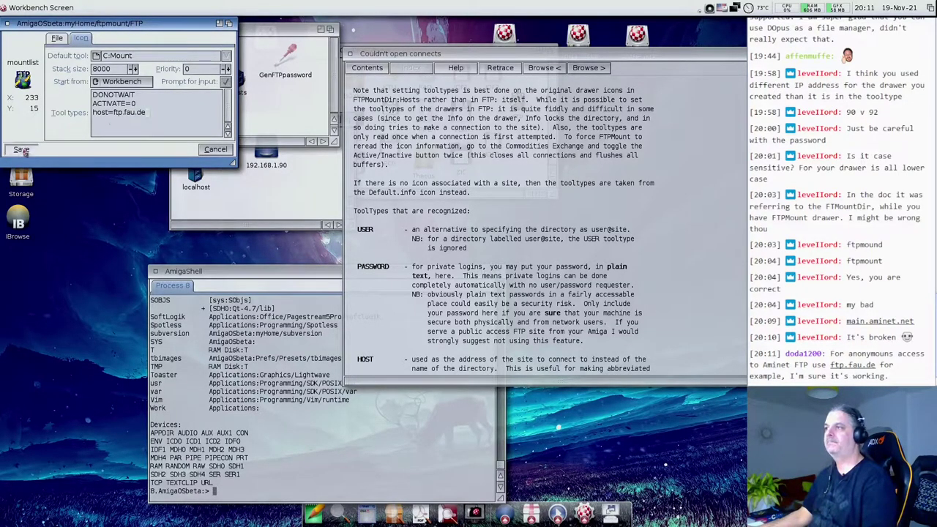
pyautogui.click(21, 149)
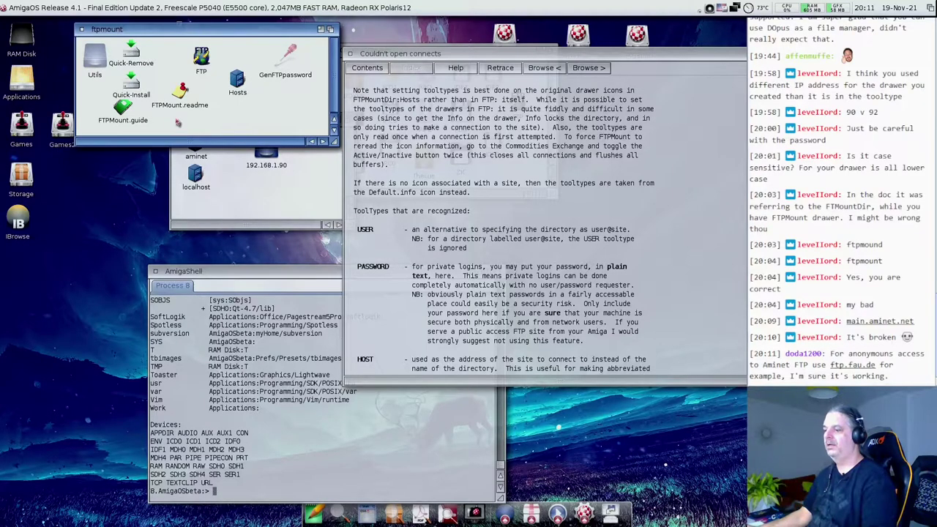
# - Reinstall FTPMount with Quick-Install, answering y to mount and activate FTP:
pyautogui.doubleClick(136, 84)
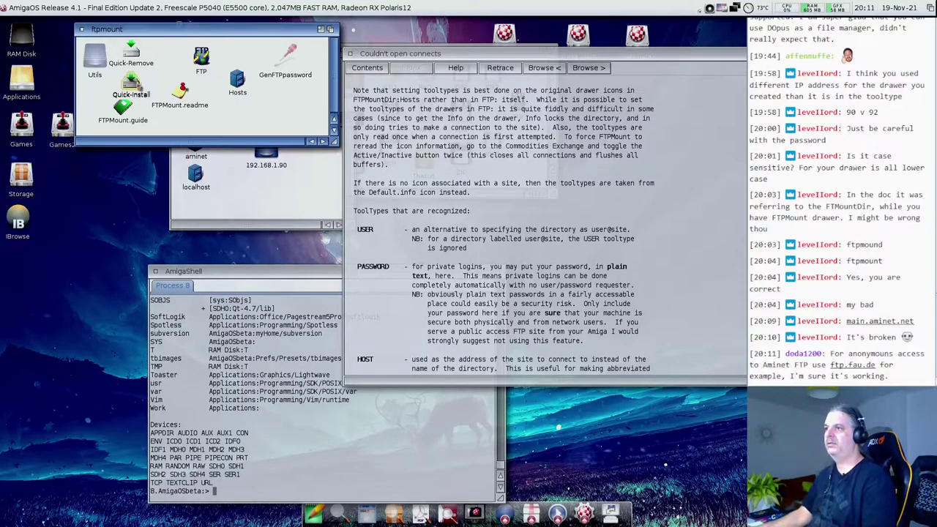
pyautogui.moveTo(261, 224); pyautogui.dragTo(518, 238)
pyautogui.write('y')
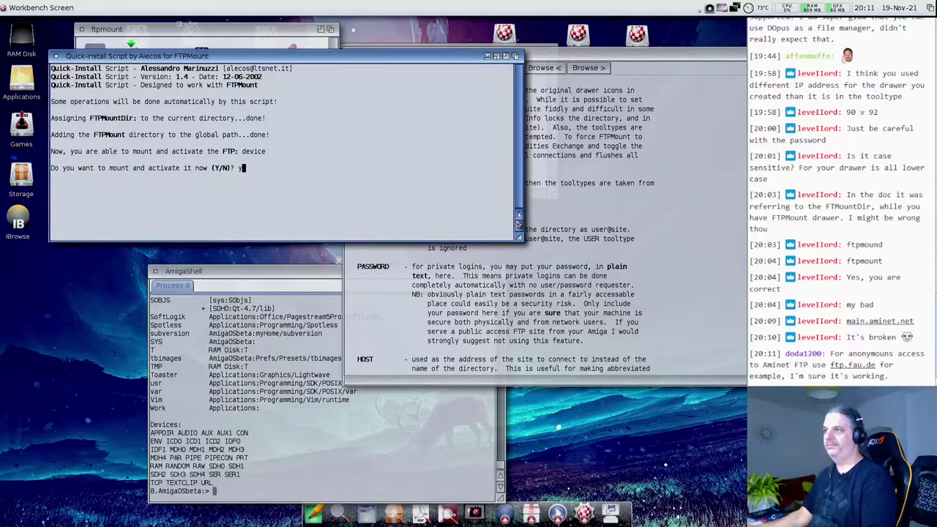
pyautogui.press('Return')
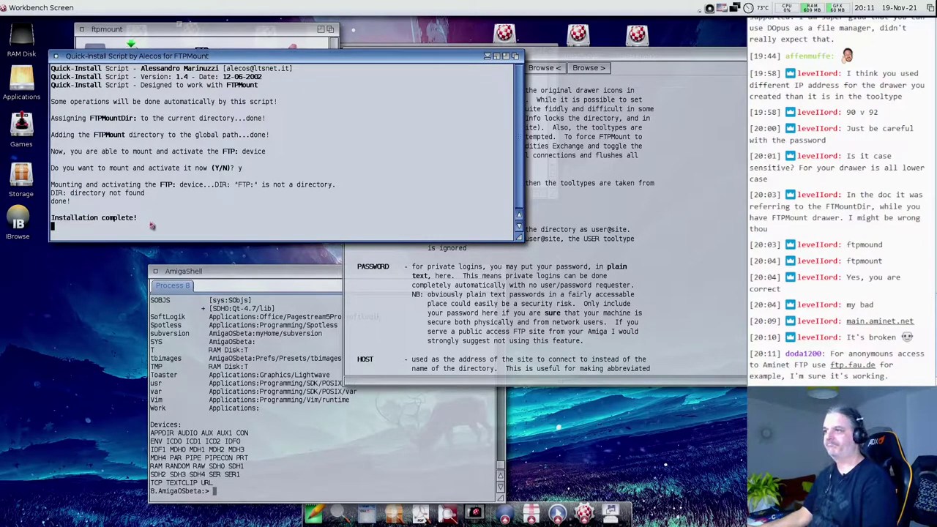
# - Run dir ftp: to check the FTP: device, then look inside the Utils drawer
pyautogui.click(241, 378)
pyautogui.write('dir ftp:')
pyautogui.press('Return')
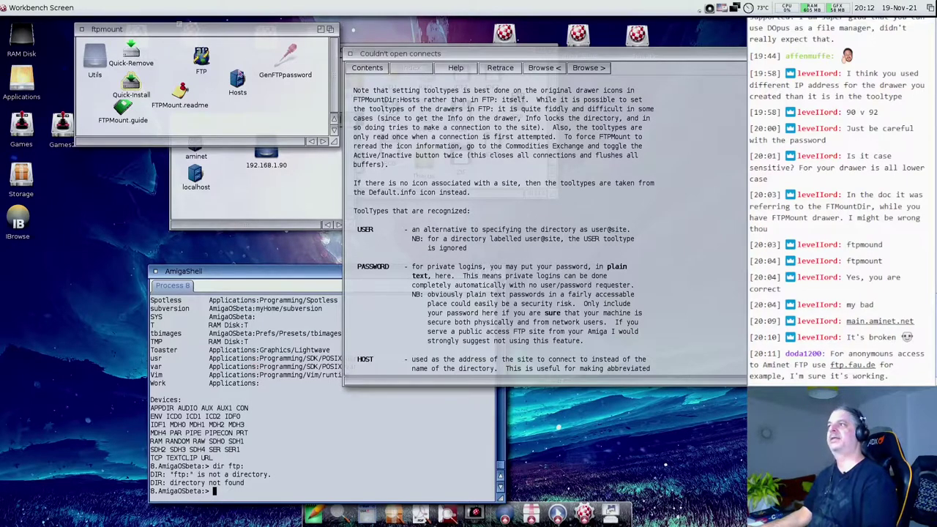
pyautogui.click(235, 110)
pyautogui.doubleClick(101, 64)
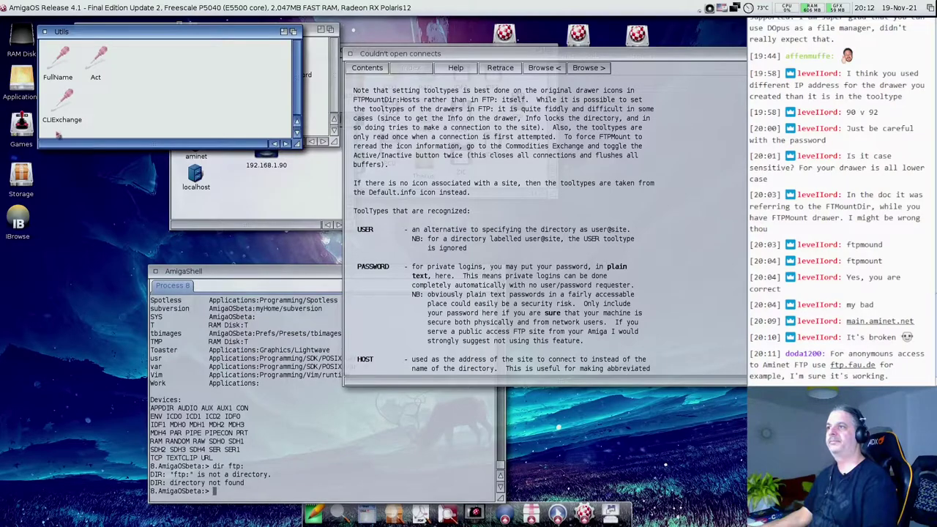
pyautogui.click(42, 32)
# - Dismount FTP: and uninstall FTPMount with Quick-Remove, closing its output window
pyautogui.click(273, 403)
pyautogui.press('Up')
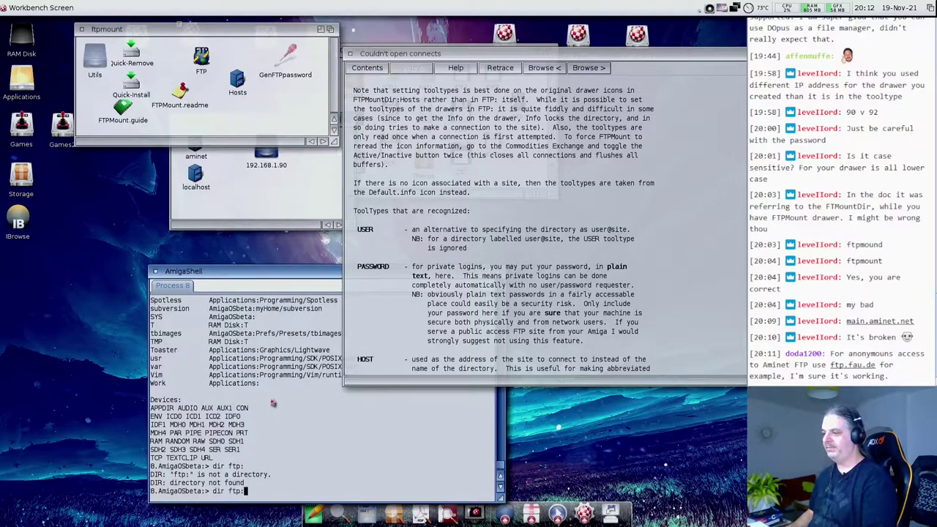
pyautogui.press('Up')
pyautogui.press('Up')
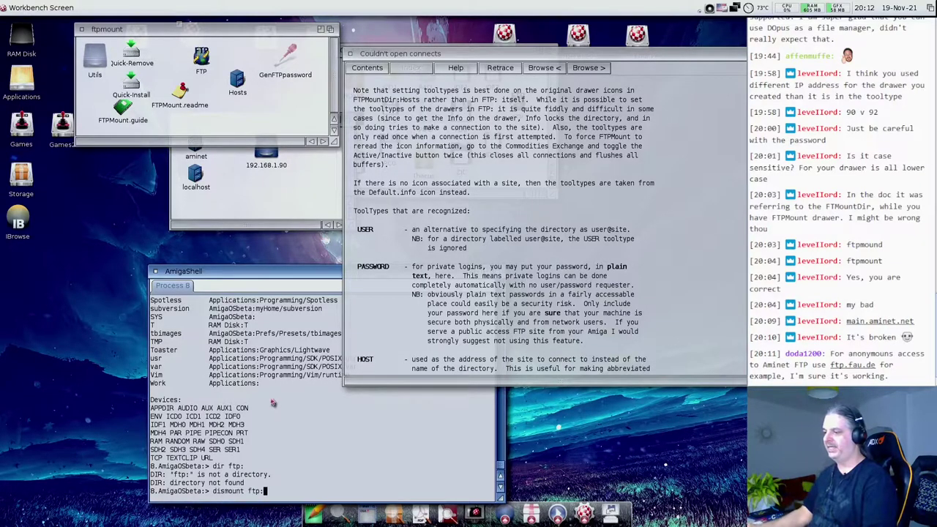
pyautogui.press('Return')
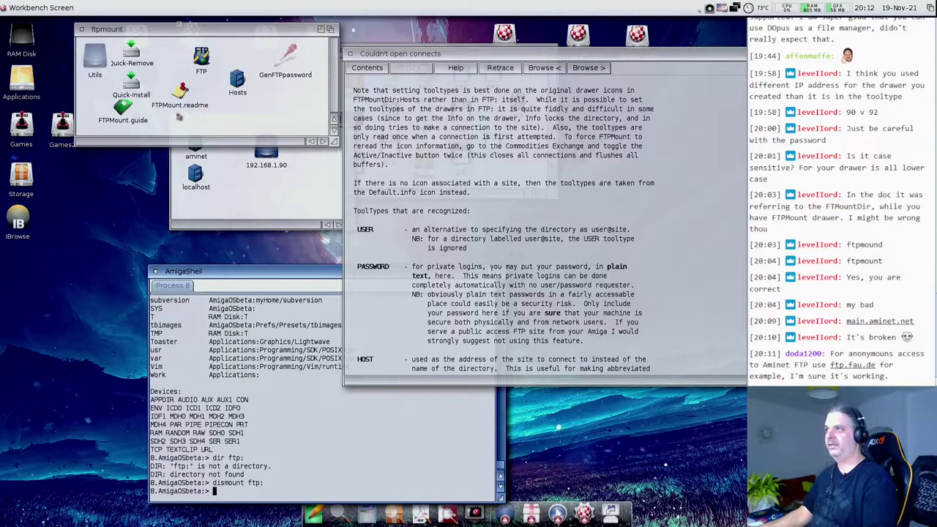
pyautogui.doubleClick(132, 51)
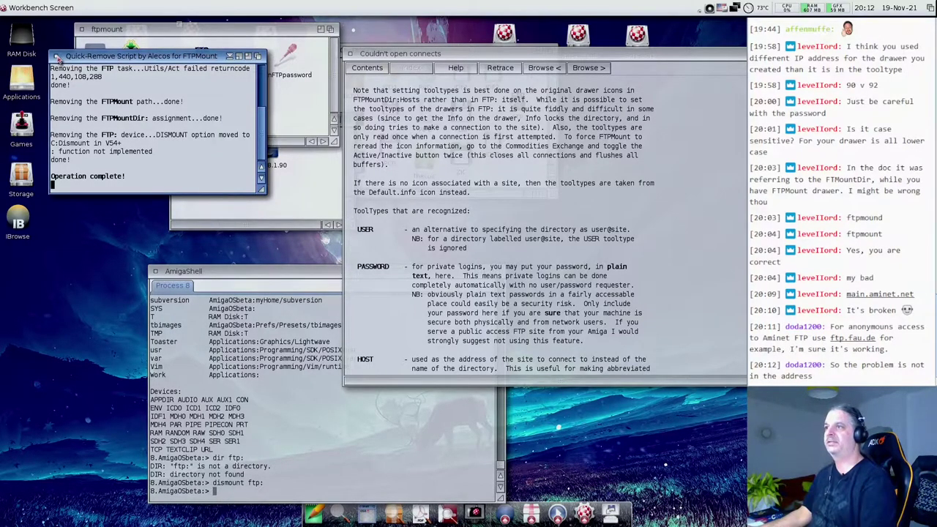
pyautogui.click(57, 57)
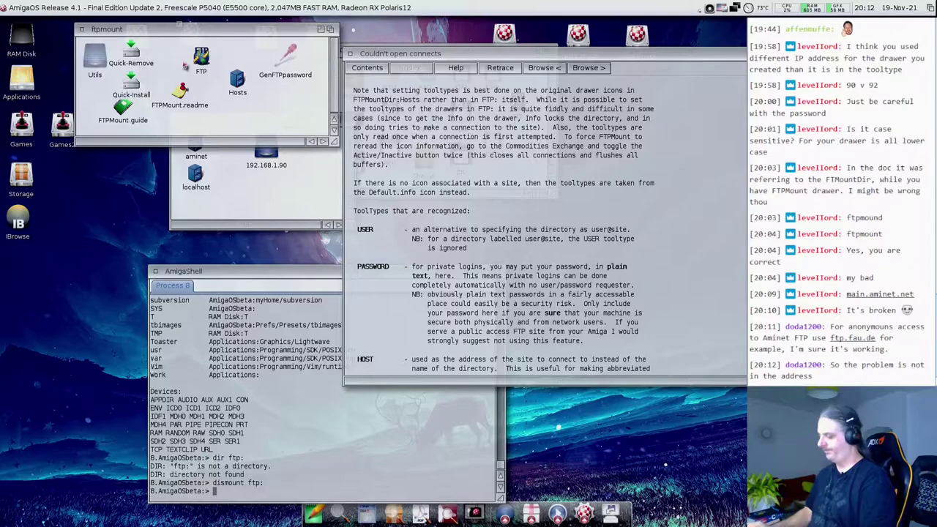
pyautogui.click(200, 57)
pyautogui.press('super+i')
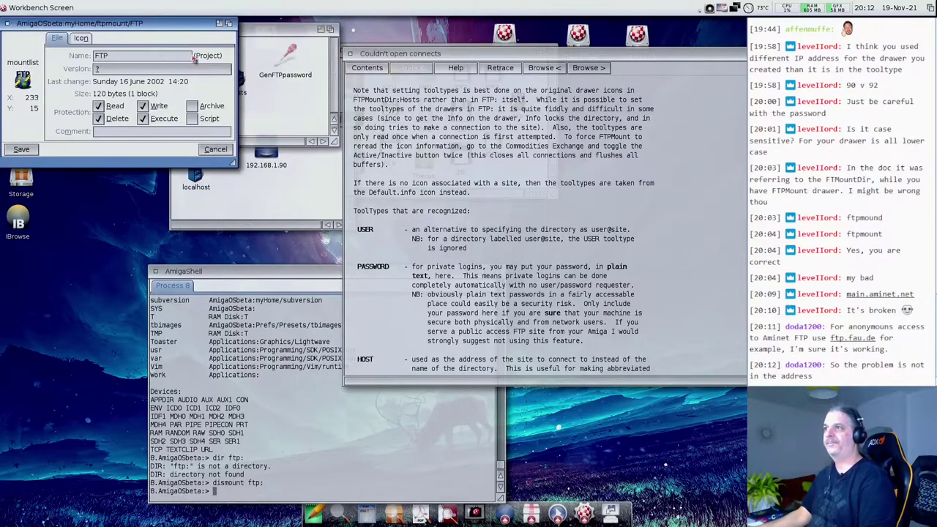
pyautogui.click(81, 38)
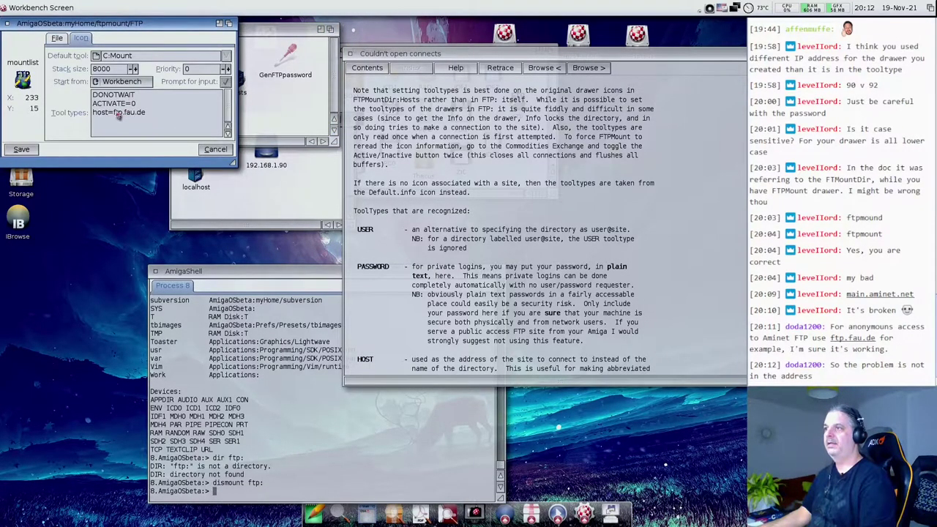
pyautogui.moveTo(116, 116); pyautogui.dragTo(200, 117)
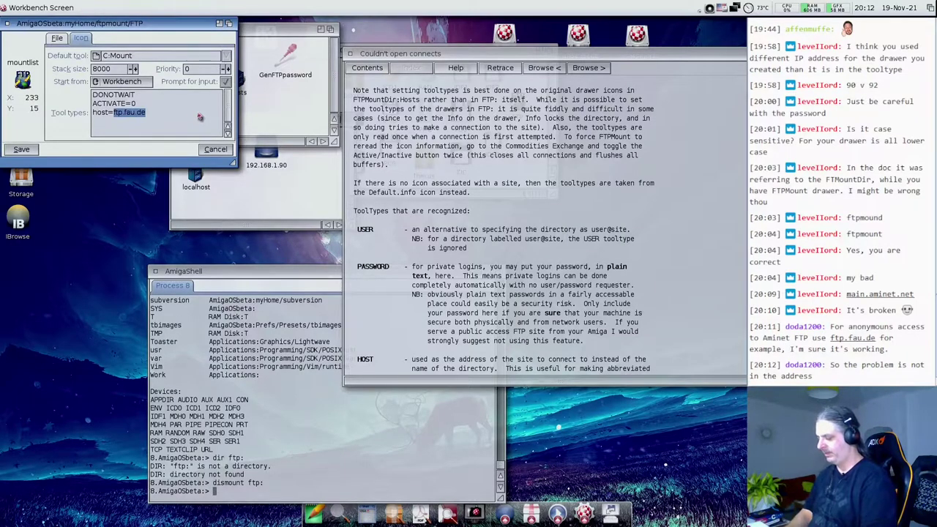
pyautogui.write('anony')
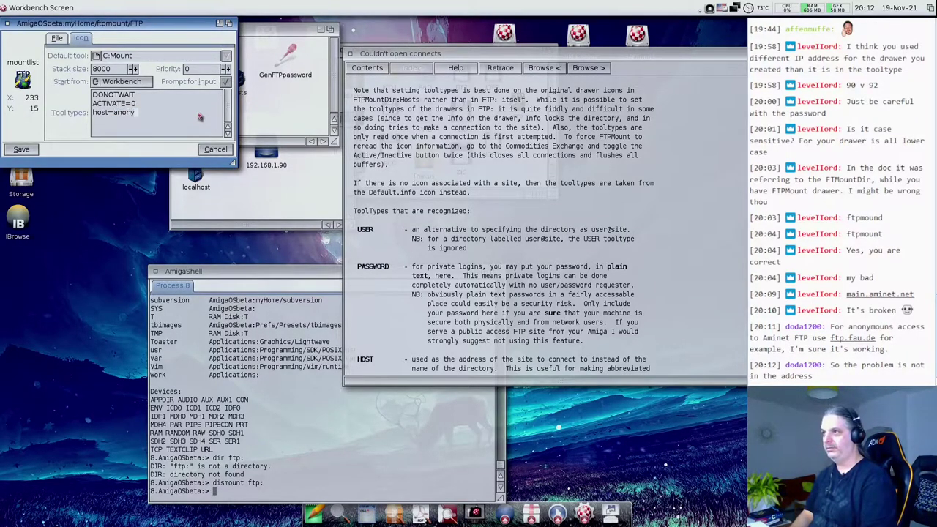
pyautogui.write('mous@@')
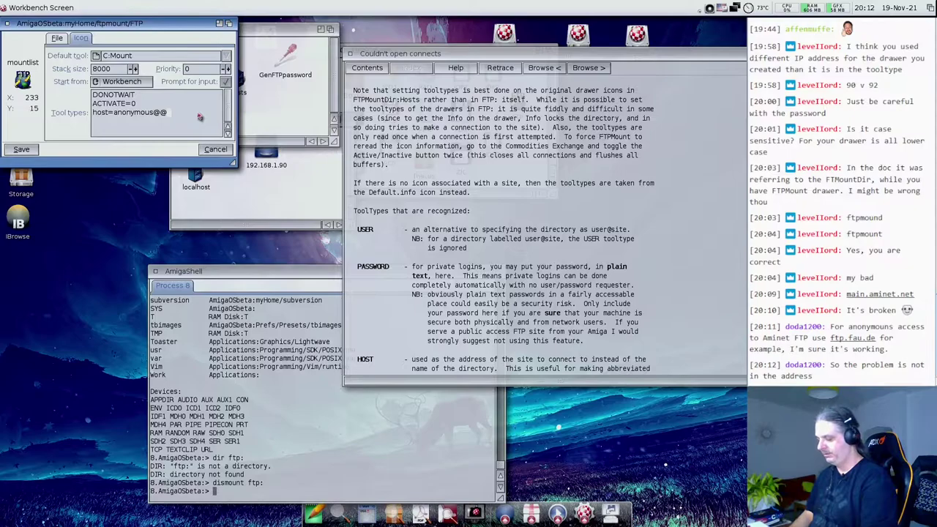
pyautogui.press('BackSpace')
pyautogui.write('mai')
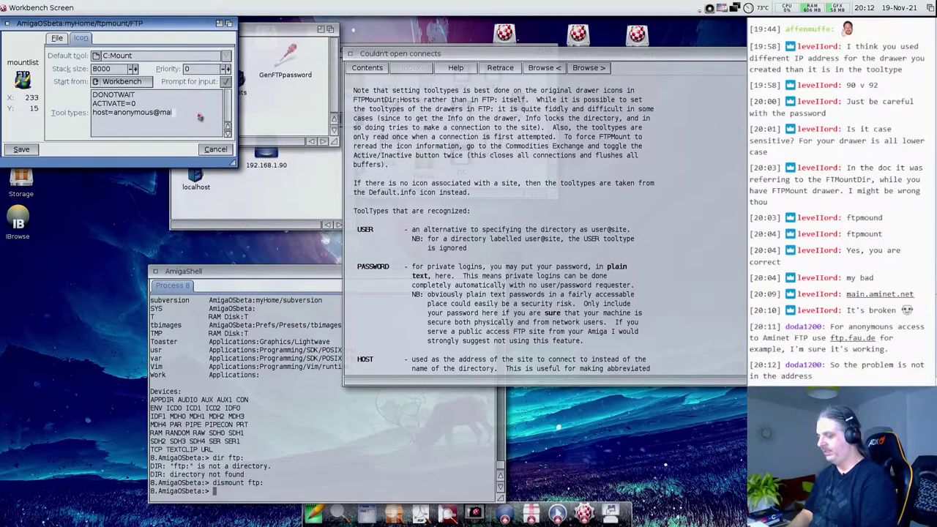
pyautogui.write('n.aminet.net')
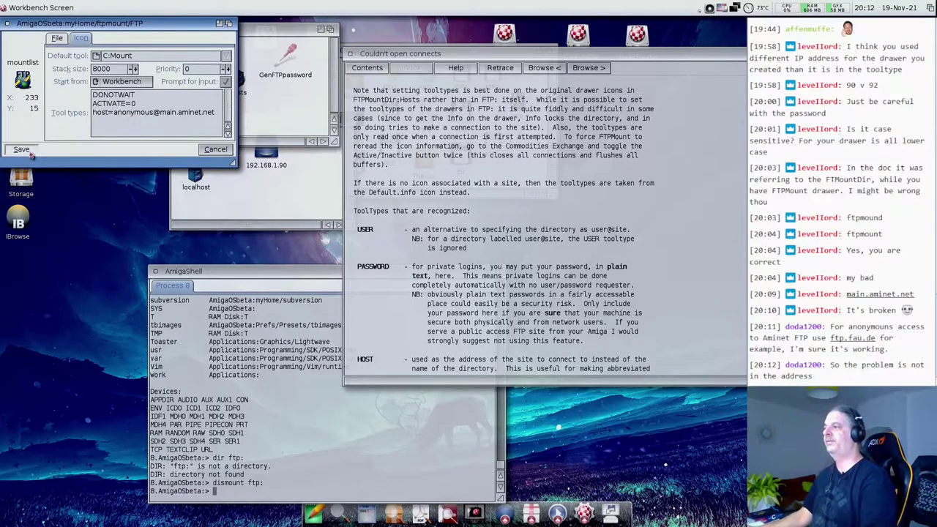
pyautogui.click(22, 149)
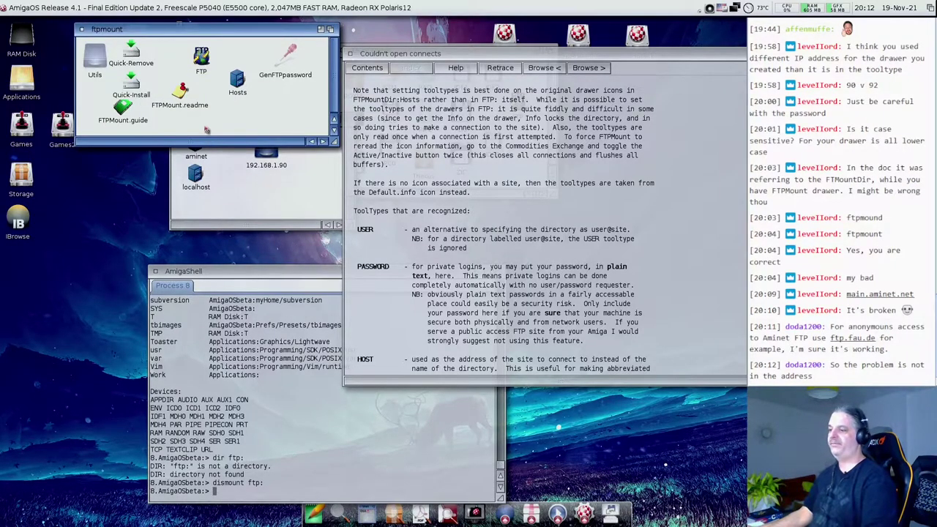
# - Run dismount ftp: once more in the AmigaShell
pyautogui.click(238, 302)
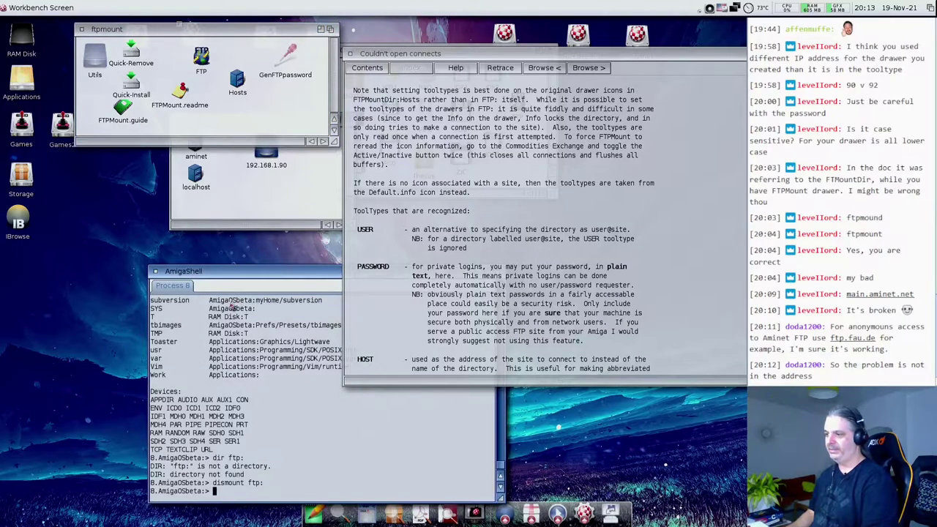
pyautogui.press('Up')
pyautogui.press('Return')
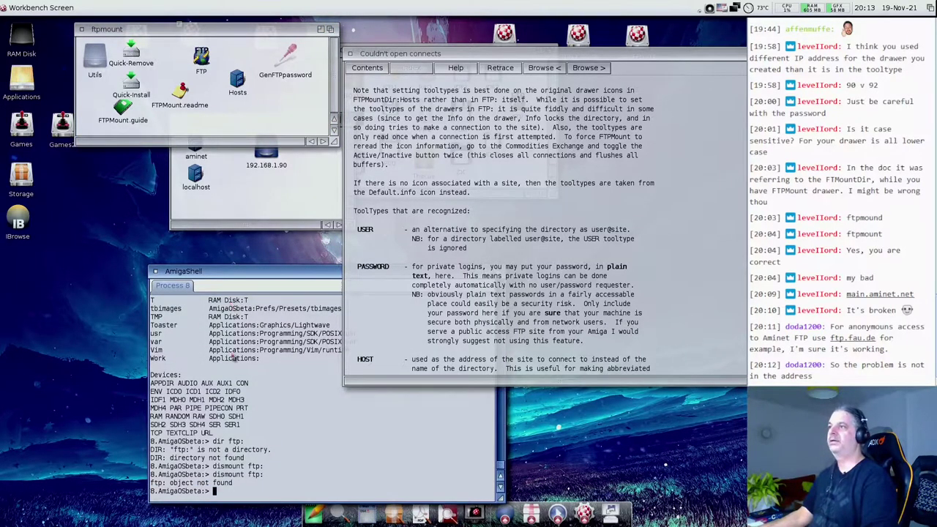
# - Rerun Quick-Install with answer y to mount FTP:, then close its console and the ftpmount drawer
pyautogui.click(161, 73)
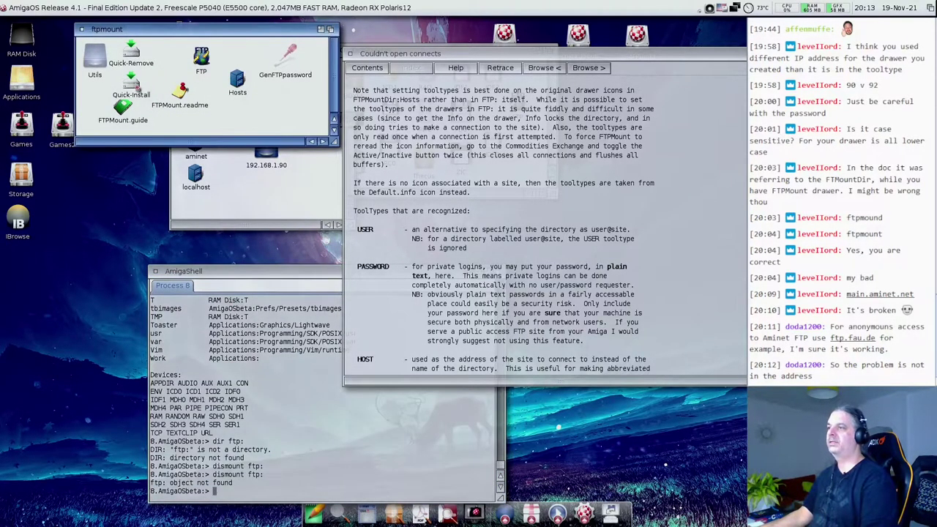
pyautogui.doubleClick(130, 82)
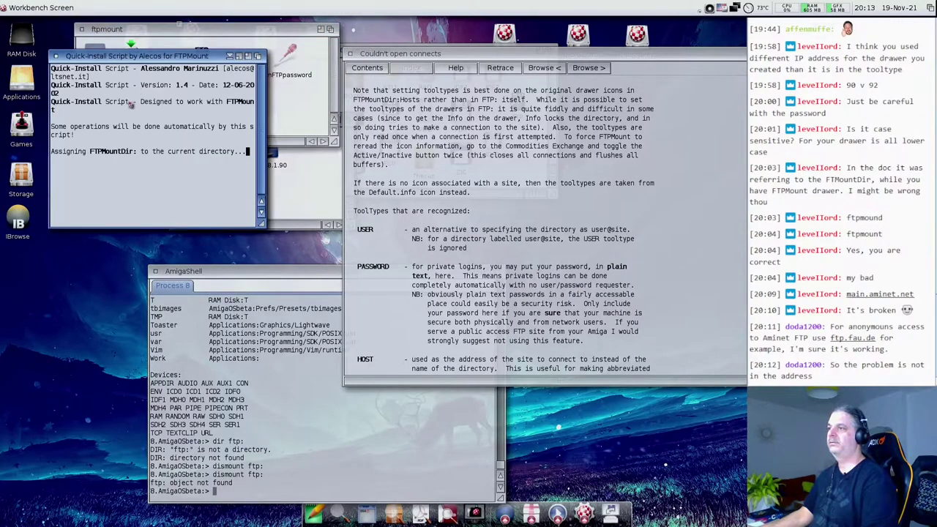
pyautogui.moveTo(260, 224); pyautogui.dragTo(527, 276)
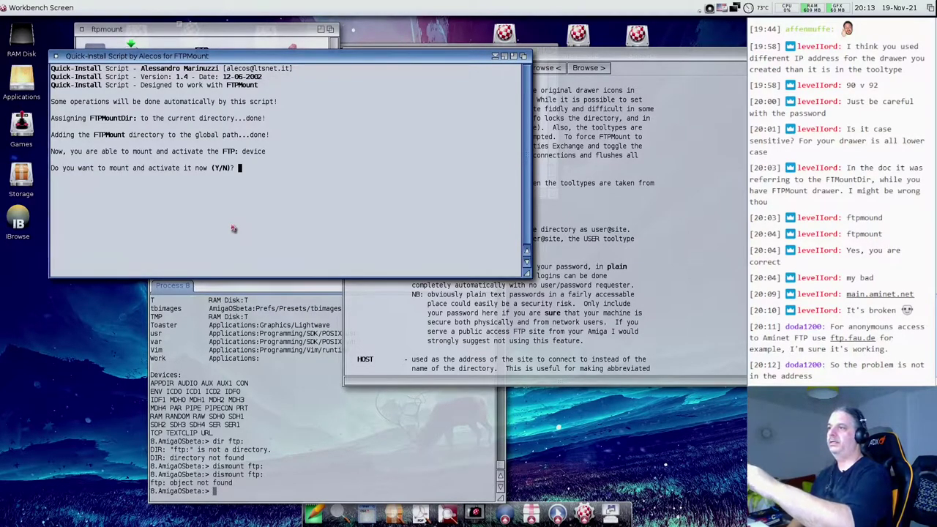
pyautogui.write('y')
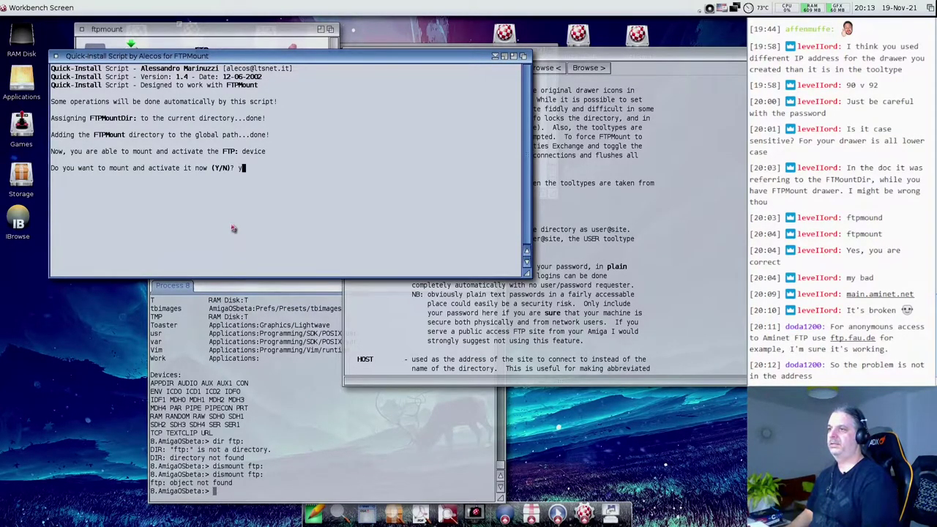
pyautogui.press('Return')
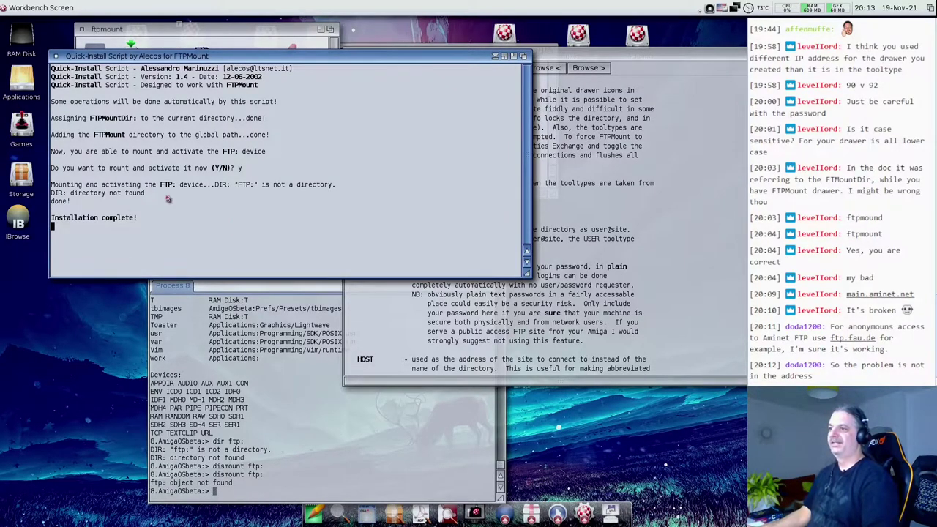
pyautogui.moveTo(83, 188); pyautogui.dragTo(199, 211)
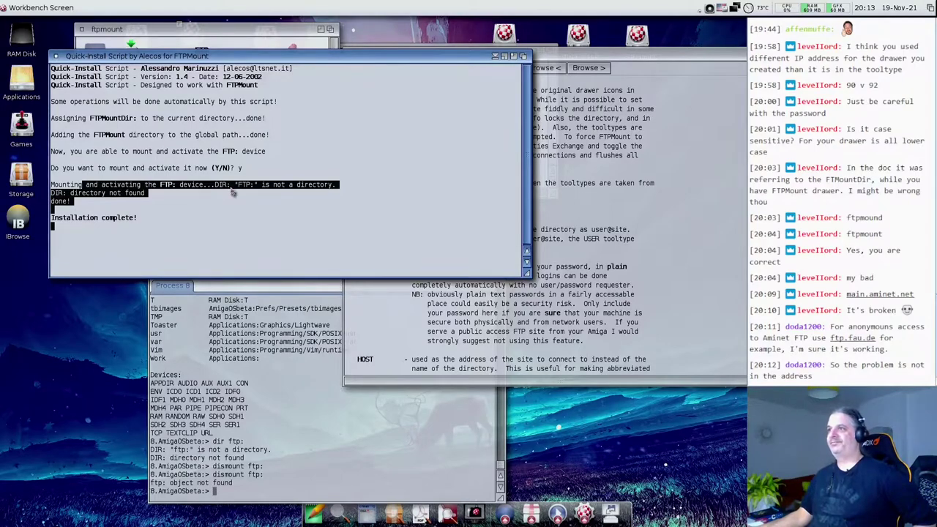
pyautogui.click(56, 56)
pyautogui.click(83, 30)
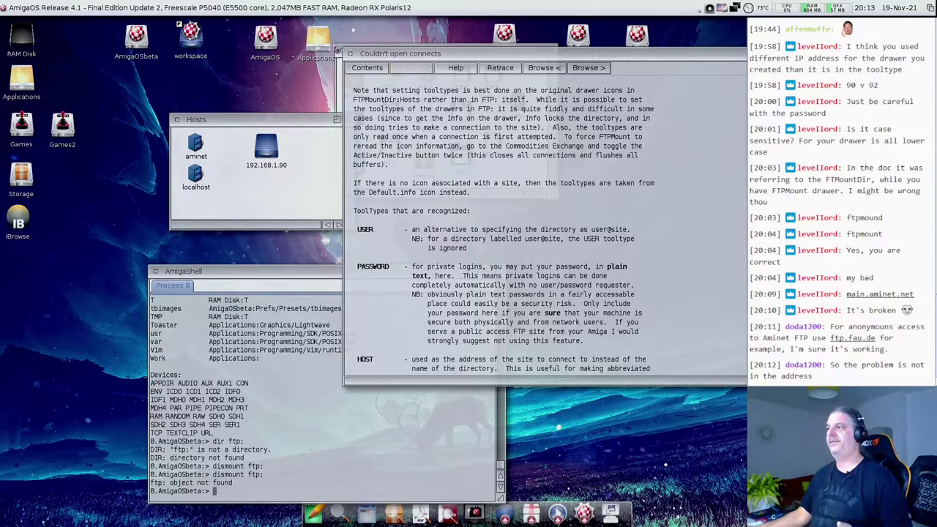
# - Close the FTPMount documentation, DOSDrivers and Hosts windows, and move the shell up-left
pyautogui.click(352, 56)
pyautogui.click(351, 54)
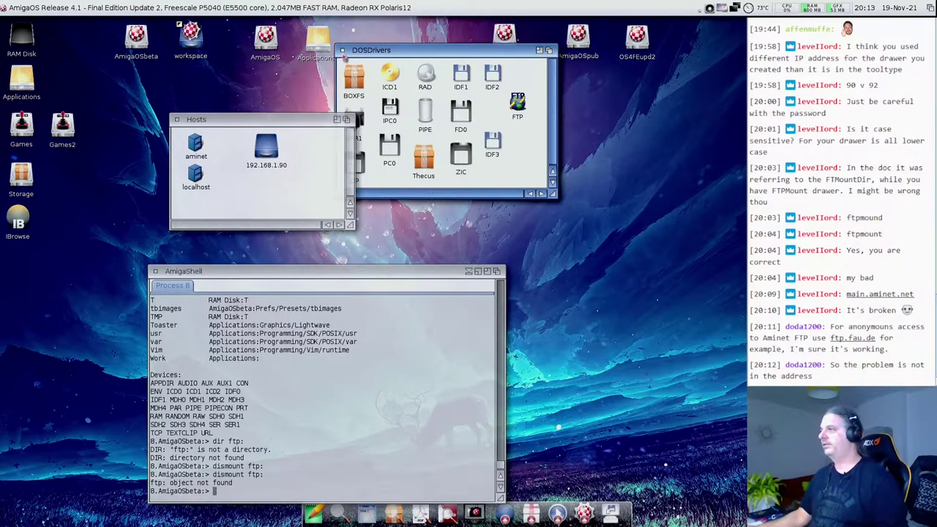
pyautogui.click(342, 51)
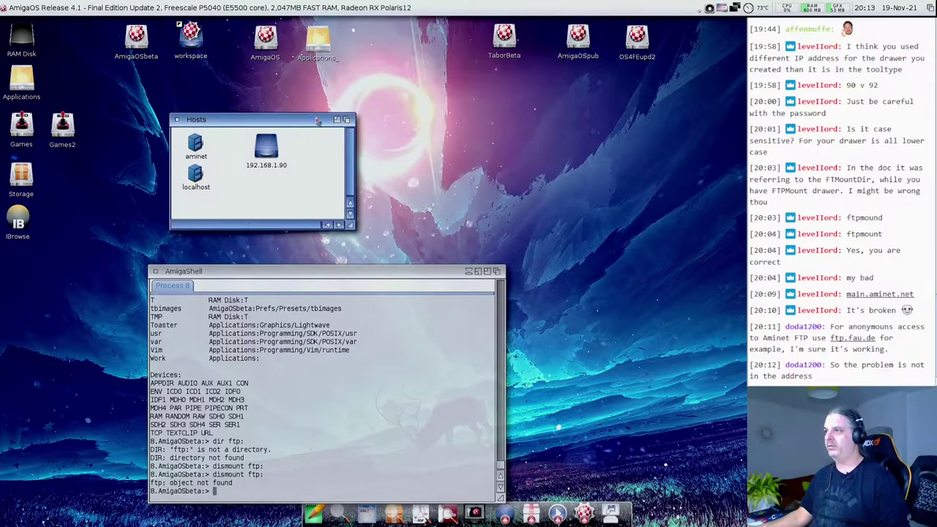
pyautogui.click(176, 120)
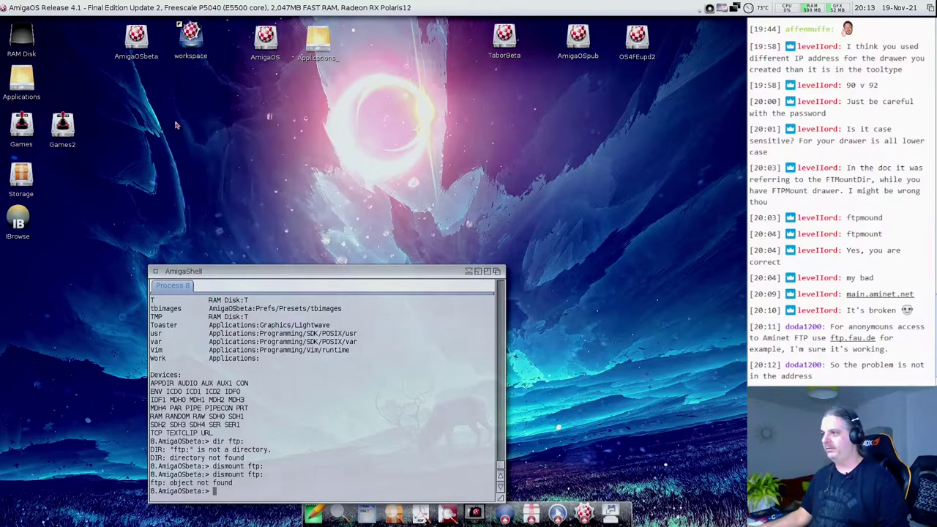
pyautogui.click(251, 272)
pyautogui.moveTo(251, 271); pyautogui.dragTo(206, 231)
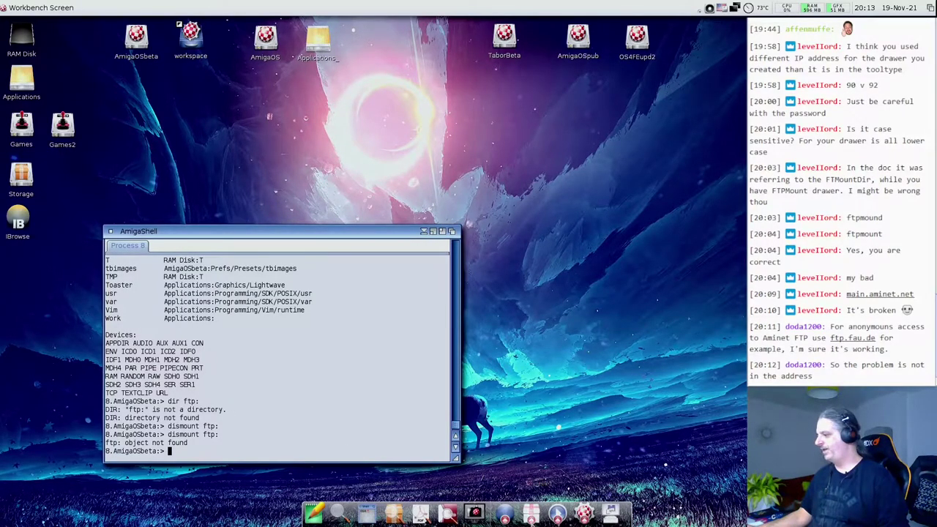
# - Launch AmigaAMP from the dock's program shortcuts
pyautogui.click(532, 516)
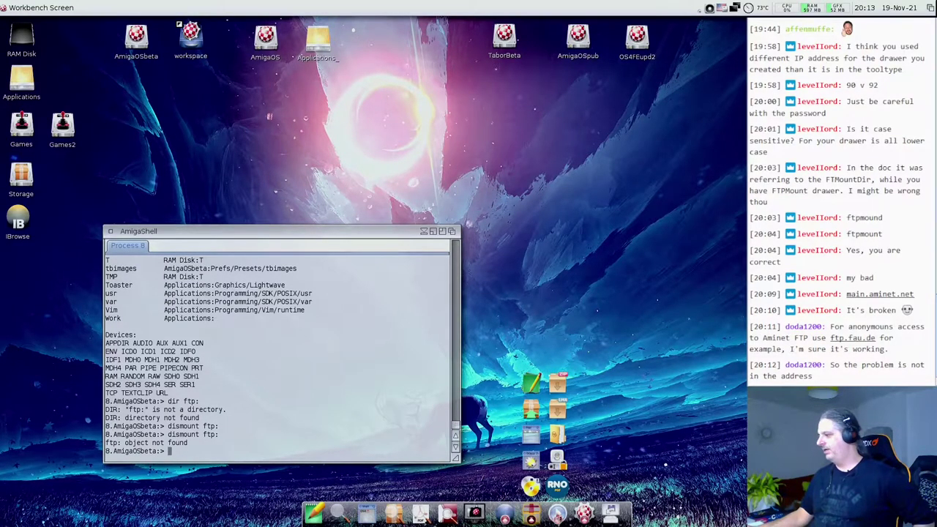
pyautogui.click(557, 515)
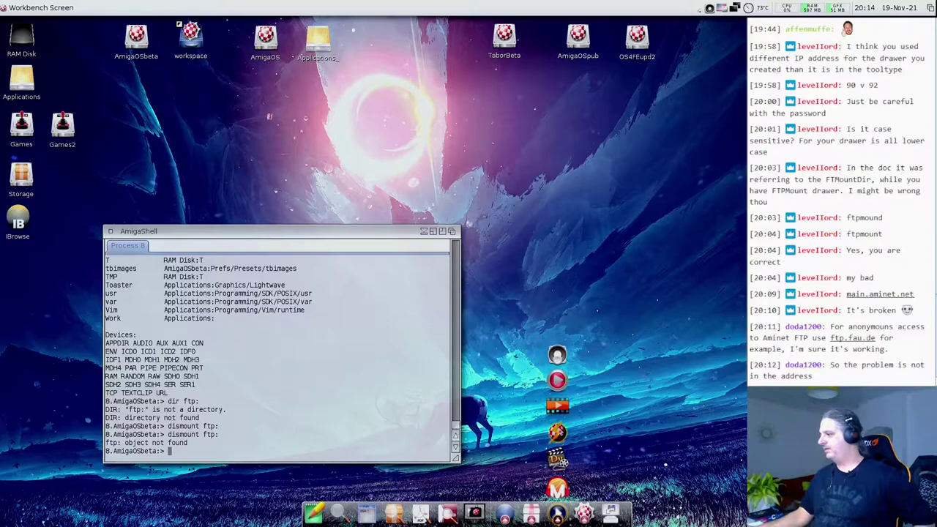
pyautogui.click(555, 433)
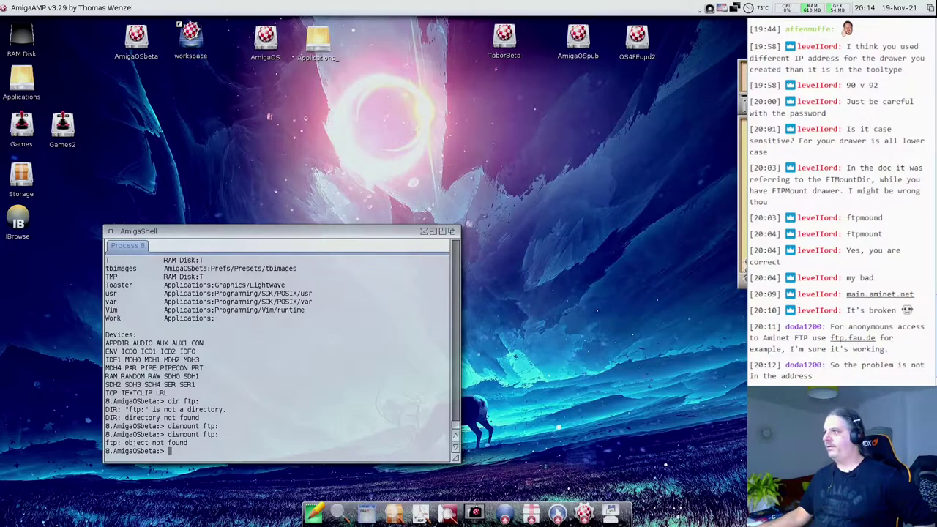
# - Load blit2.mod through the last file in sys:myHome/music/mods and start playback
pyautogui.click(250, 130)
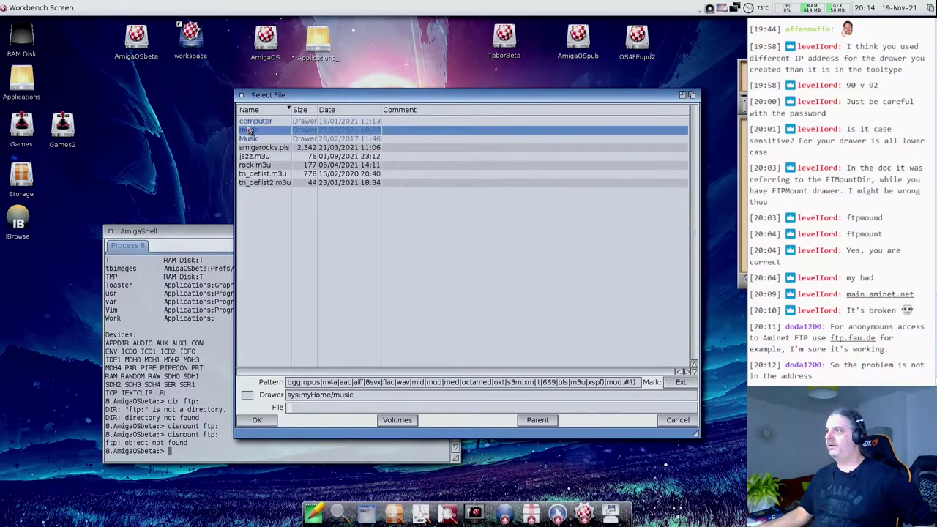
pyautogui.doubleClick(249, 122)
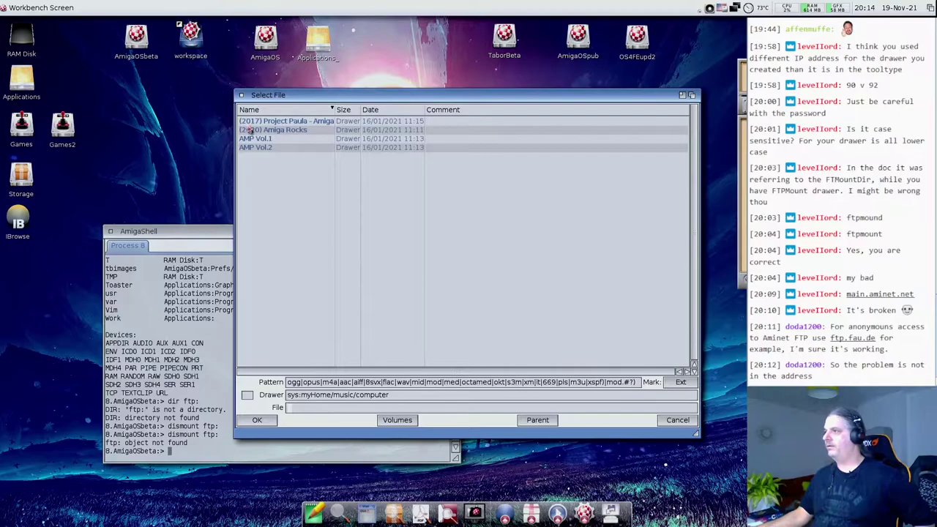
pyautogui.click(537, 420)
pyautogui.doubleClick(249, 129)
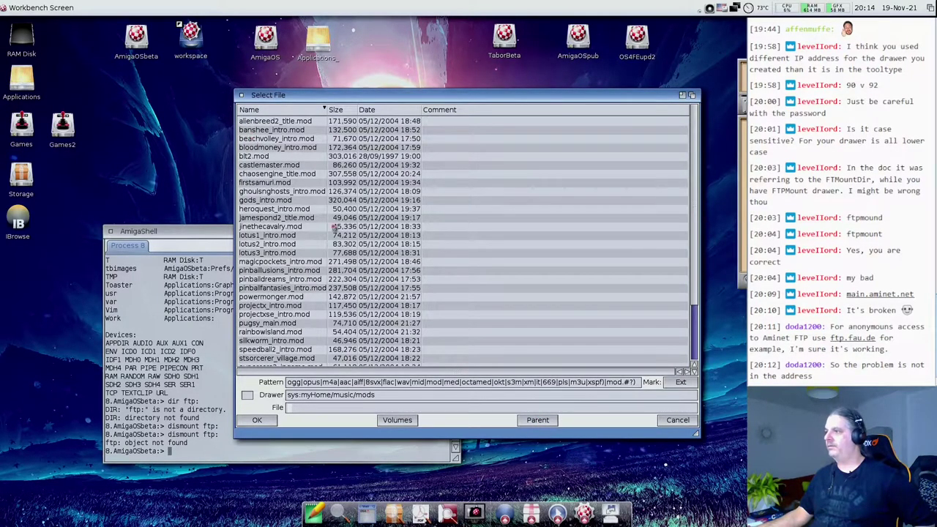
pyautogui.moveTo(277, 157); pyautogui.dragTo(280, 363)
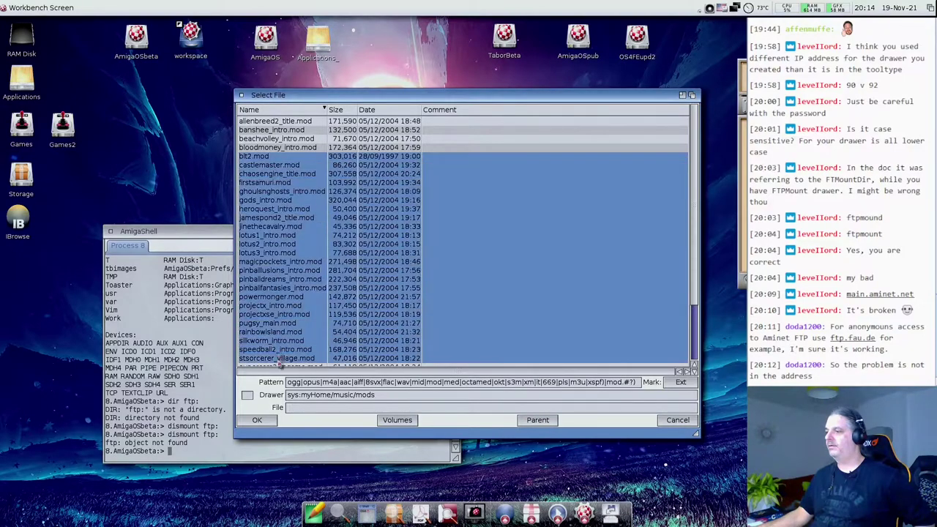
pyautogui.click(268, 421)
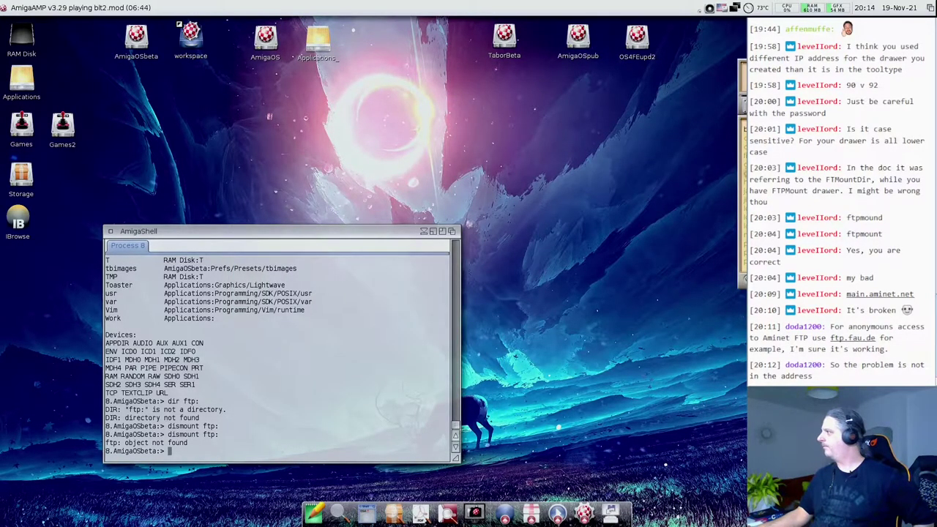
# - Bring AmigaAMP fully into view and raise the system volume from 68% to 88%
pyautogui.moveTo(805, 77); pyautogui.dragTo(654, 77)
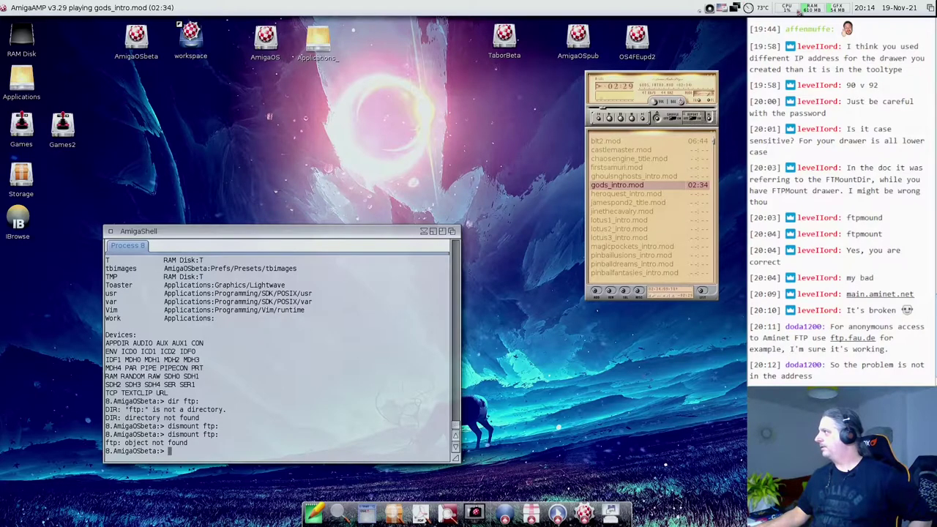
pyautogui.click(721, 10)
pyautogui.moveTo(714, 55); pyautogui.dragTo(714, 45)
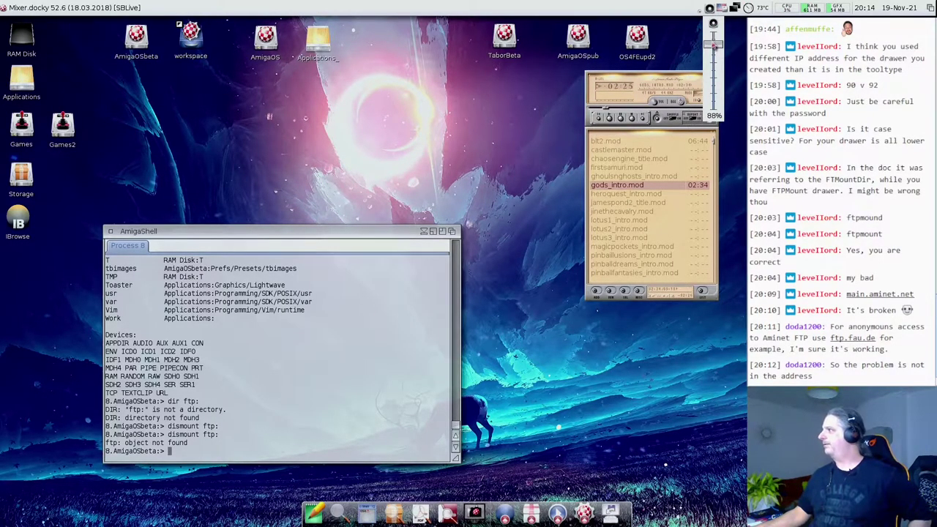
pyautogui.click(576, 81)
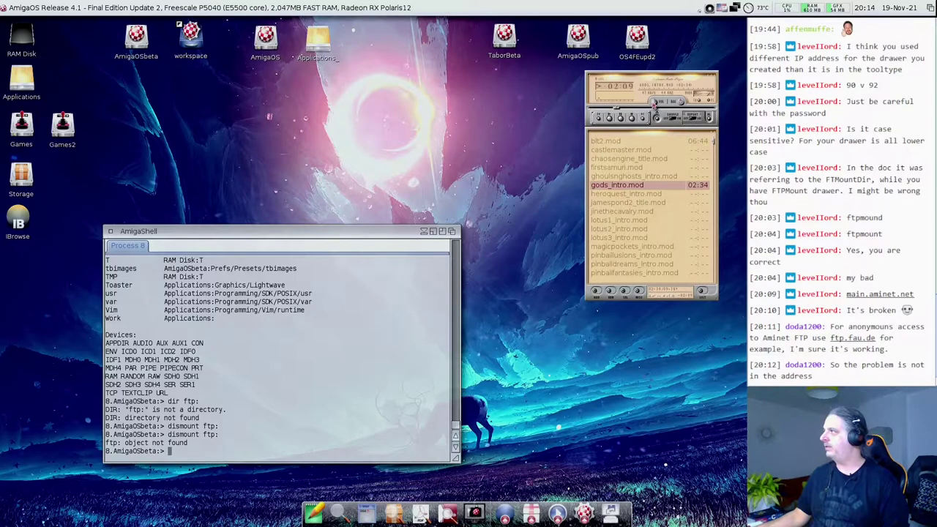
# - Adjust the system volume again and move the player further left beside the shell
pyautogui.click(710, 9)
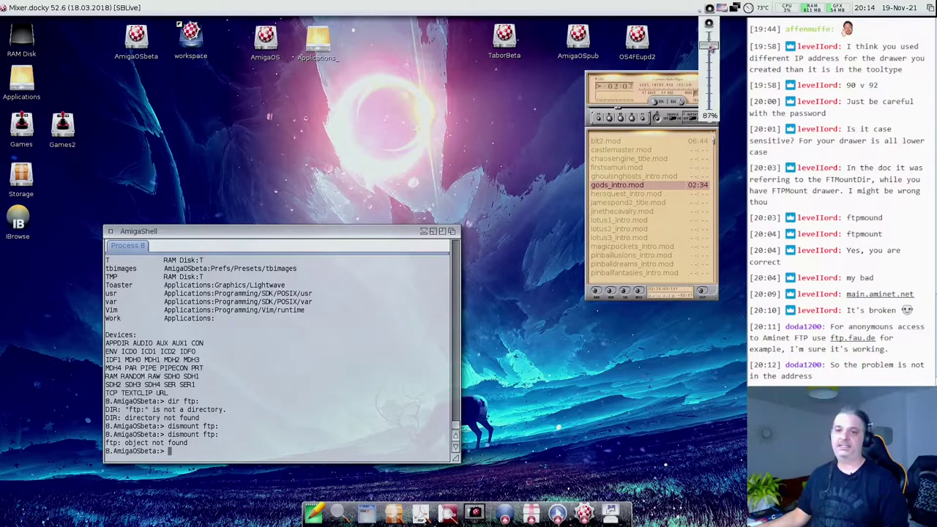
pyautogui.scroll(2, 712, 55)
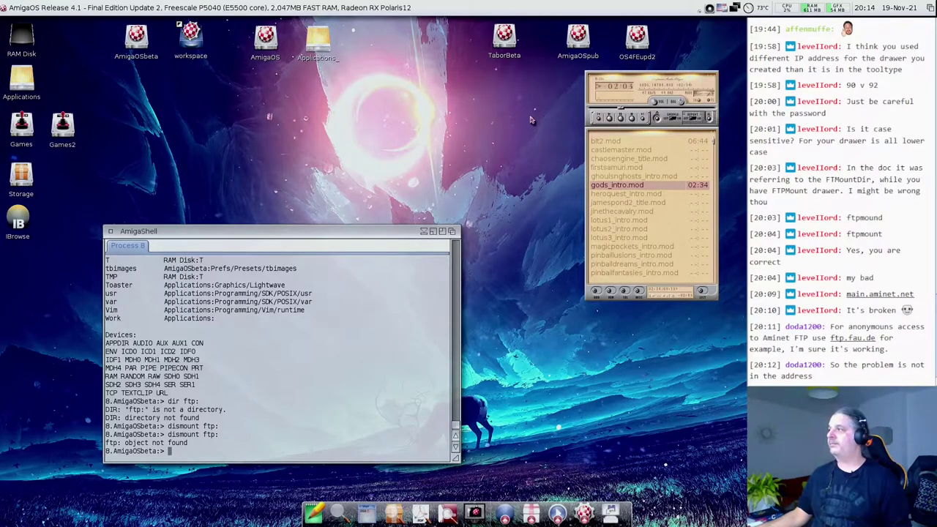
pyautogui.moveTo(649, 76); pyautogui.dragTo(599, 91)
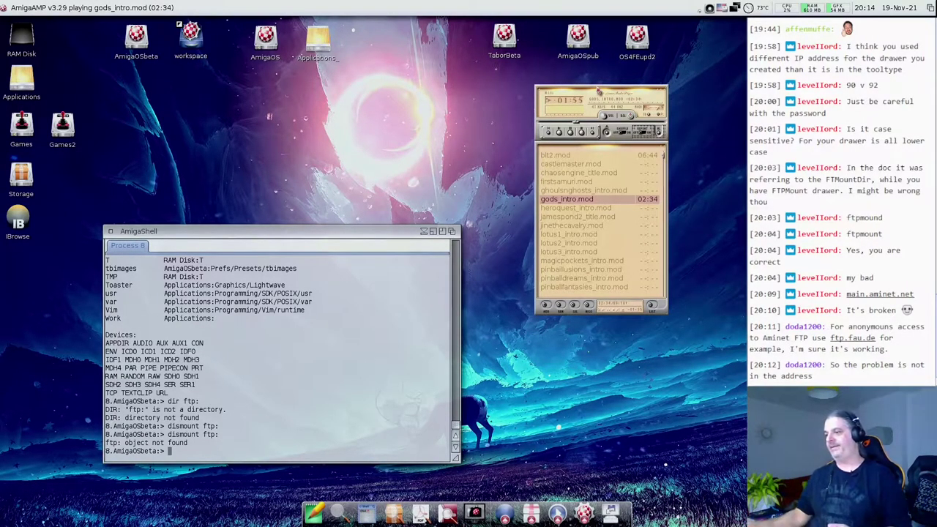
# - Close the AmigaShell window and bring up AmigaAMP's menus to reach Plugins
pyautogui.click(110, 231)
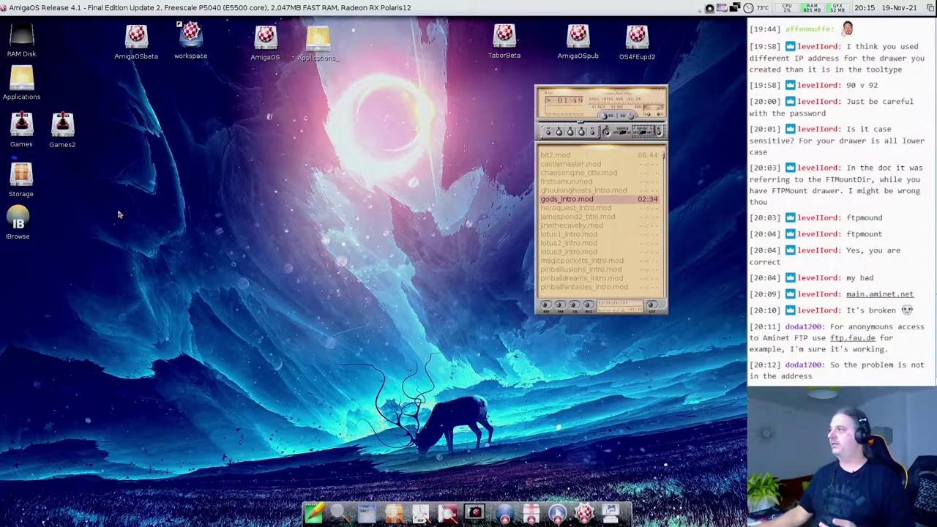
pyautogui.rightClick(202, 7)
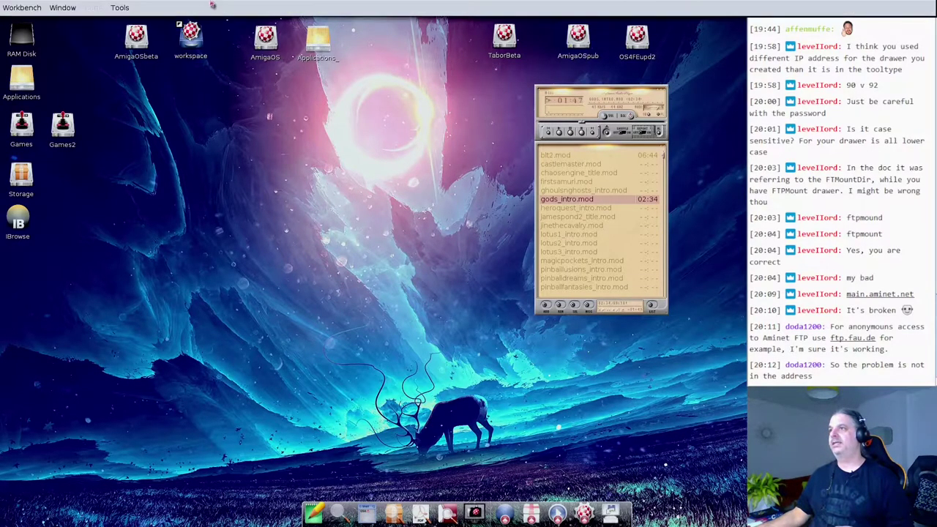
pyautogui.click(572, 91)
pyautogui.rightClick(160, 5)
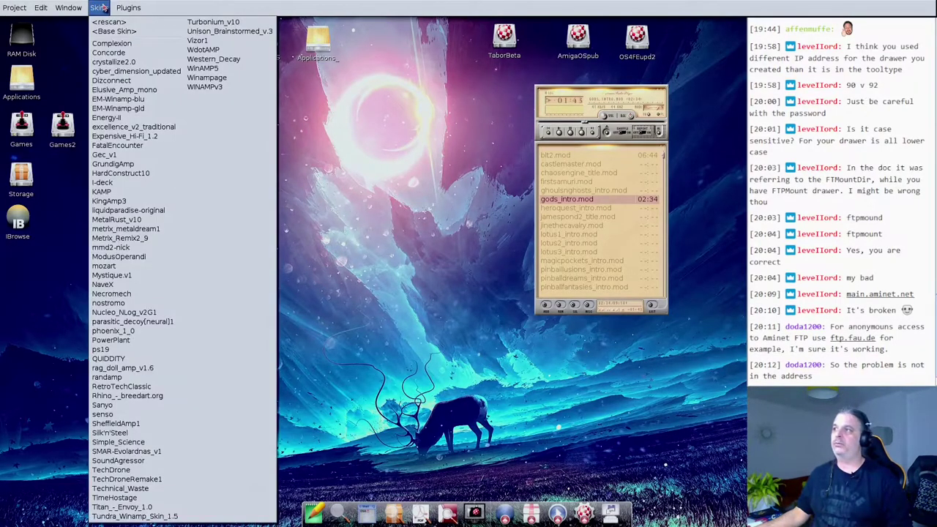
pyautogui.moveTo(123, 7)
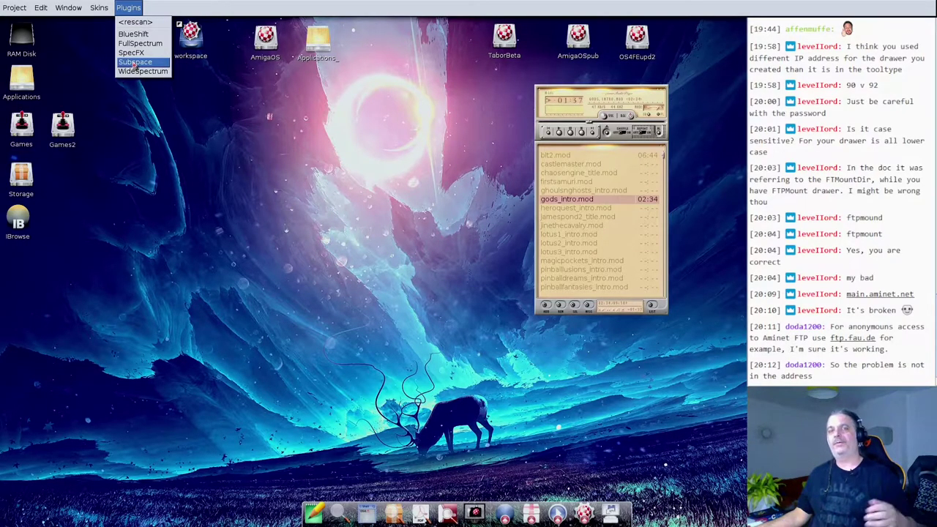
# - Start the SubSpace visualizer, centre its window, then launch Pete's FTP from the dock
pyautogui.click(134, 62)
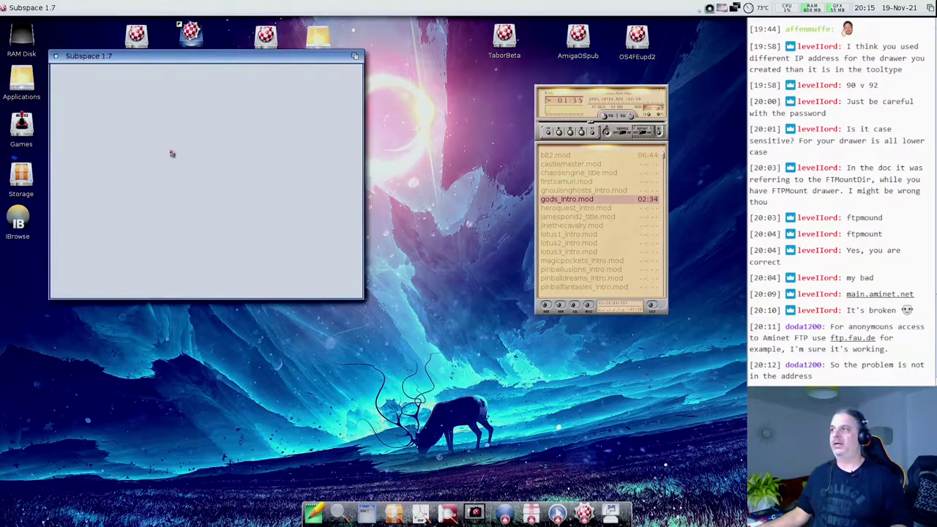
pyautogui.moveTo(225, 58); pyautogui.dragTo(371, 109)
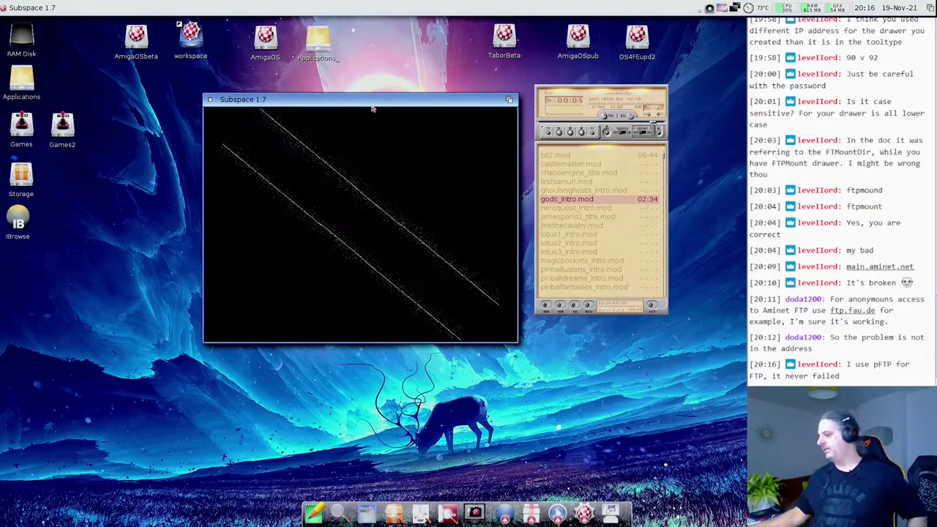
pyautogui.click(504, 512)
pyautogui.click(530, 381)
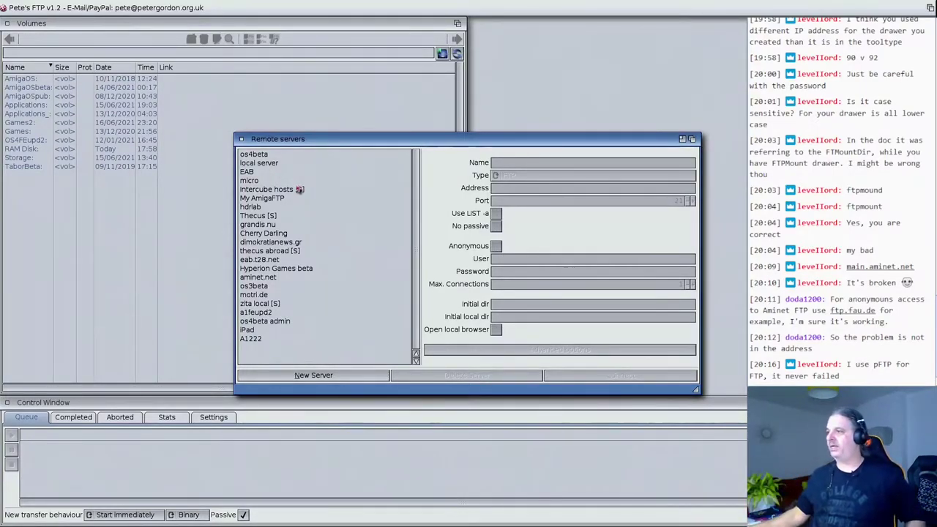
# - Close the remote servers list and quit Pete's FTP
pyautogui.click(242, 139)
pyautogui.rightClick(36, 6)
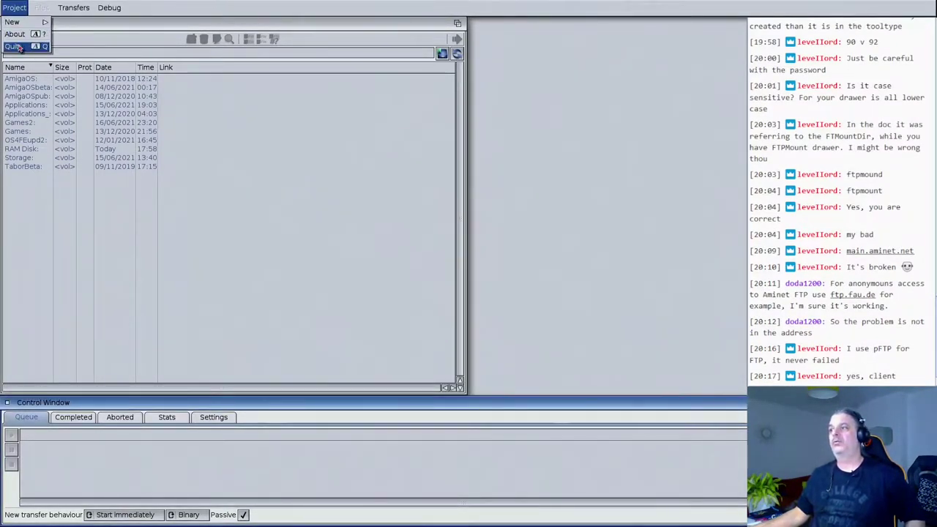
pyautogui.click(16, 47)
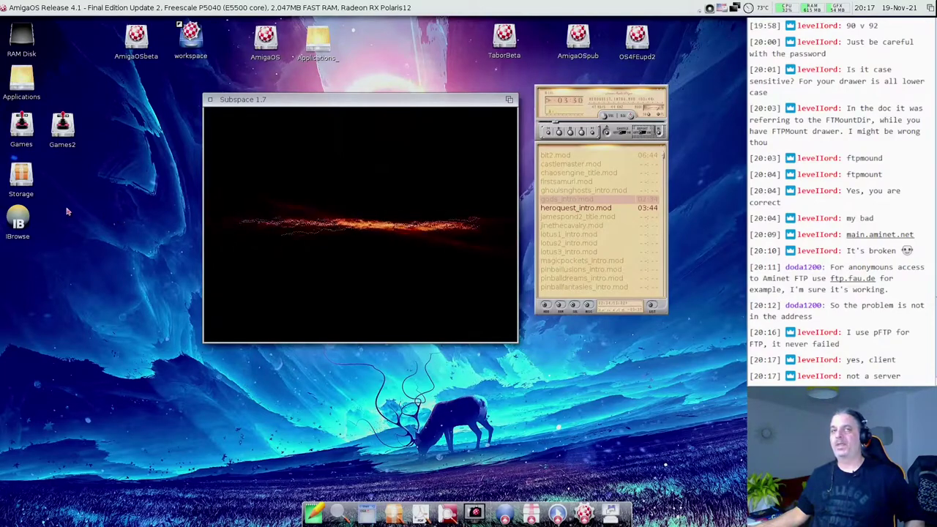
# - Launch RNOXfer from the Applications > Internet > RNOXfer drawer
pyautogui.doubleClick(23, 83)
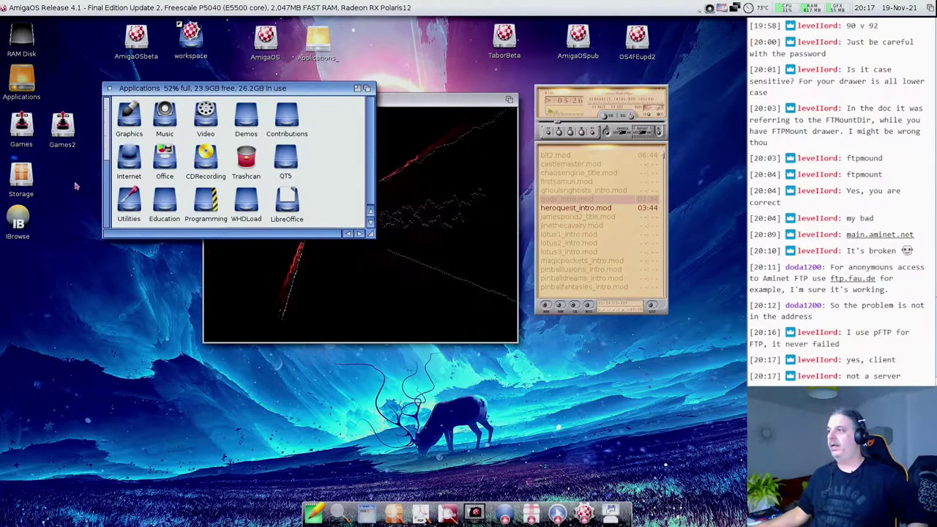
pyautogui.doubleClick(129, 158)
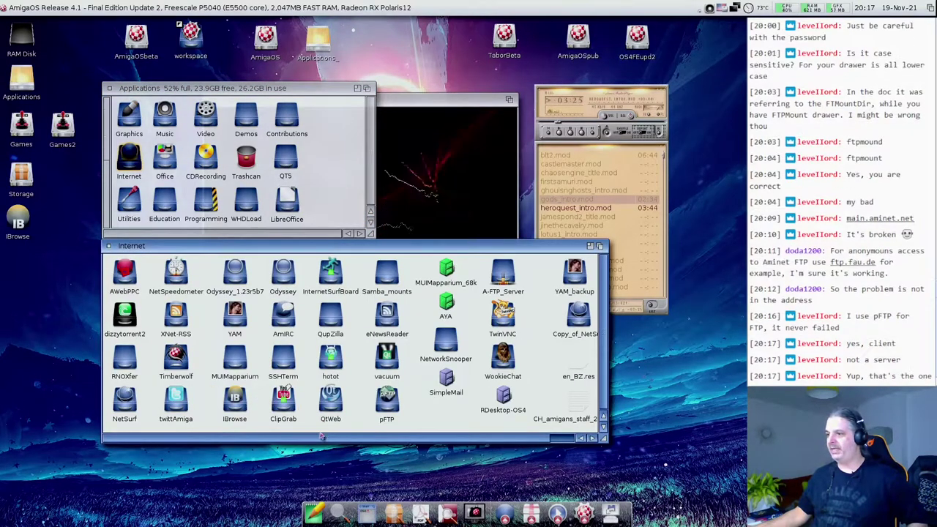
pyautogui.click(126, 359)
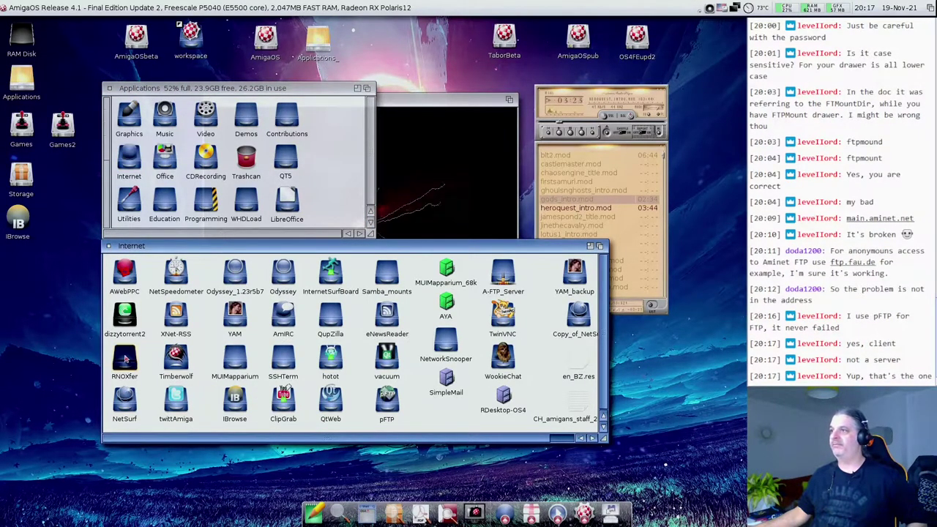
pyautogui.doubleClick(126, 359)
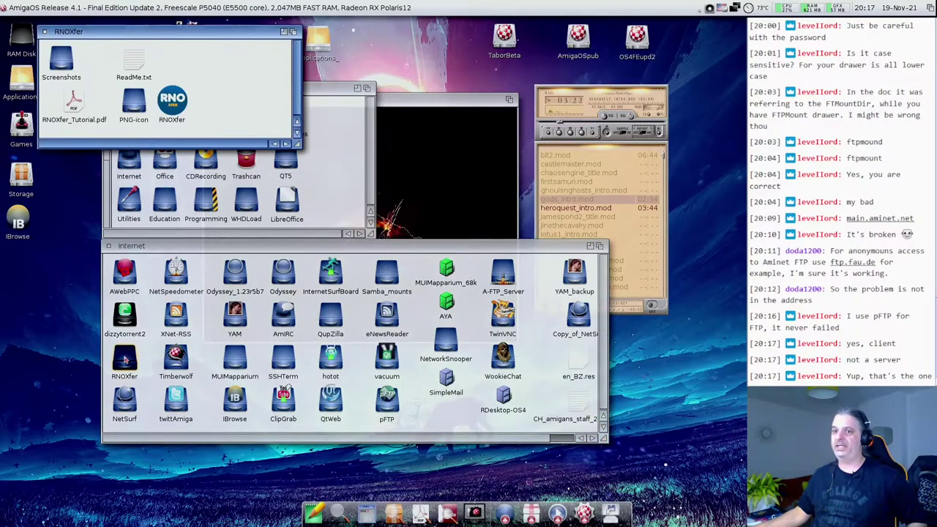
pyautogui.doubleClick(173, 103)
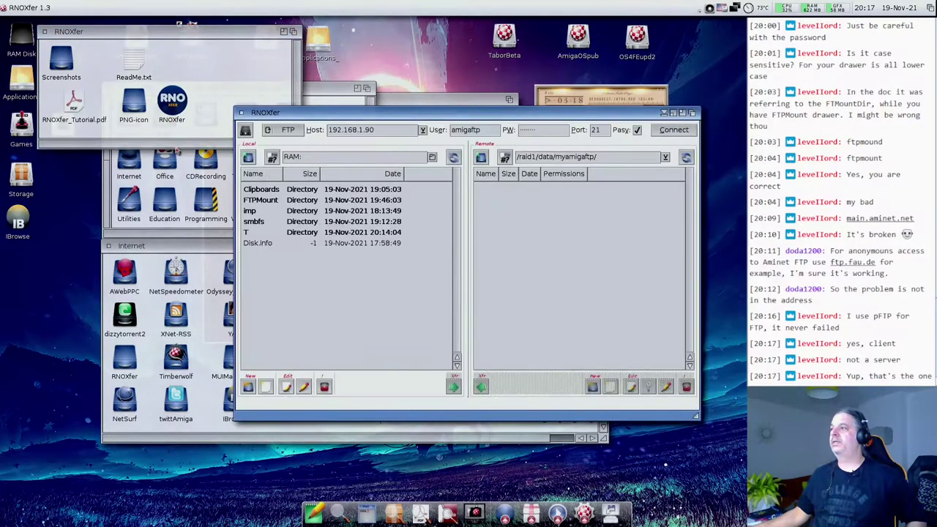
# - Shift the RNOXfer window left, review its protocol list keeping FTP, and close the client
pyautogui.moveTo(327, 118); pyautogui.dragTo(152, 108)
pyautogui.click(137, 120)
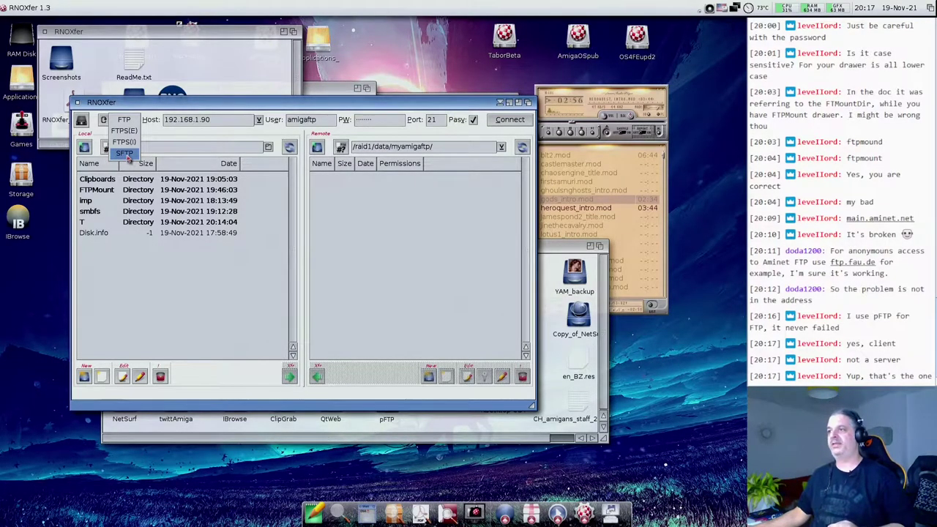
pyautogui.click(171, 137)
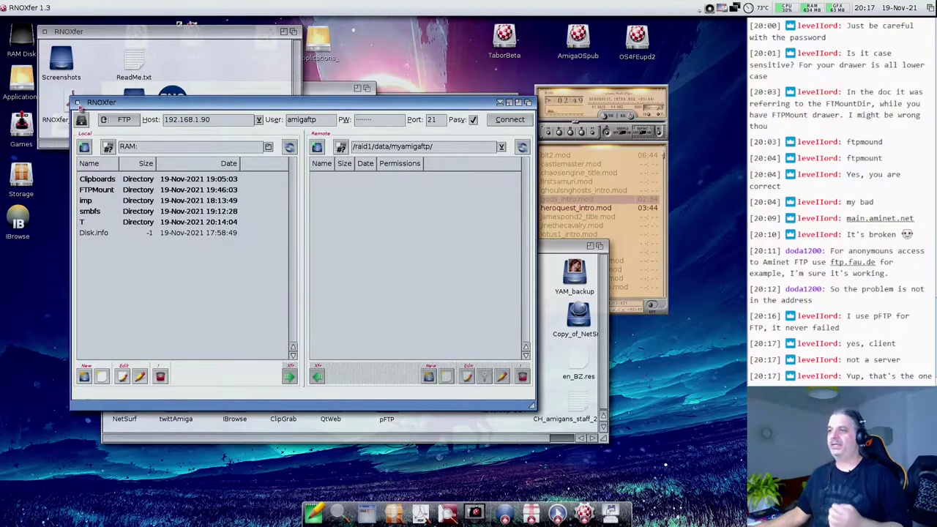
pyautogui.click(77, 103)
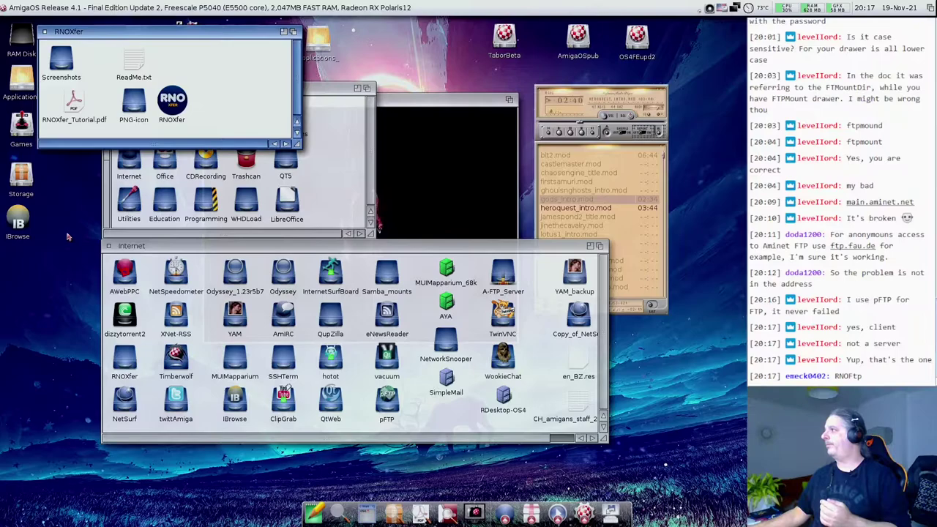
# - Drop the Mixer volume to 65%, then shut the RNOXfer, Applications and Internet drawer windows
pyautogui.click(711, 9)
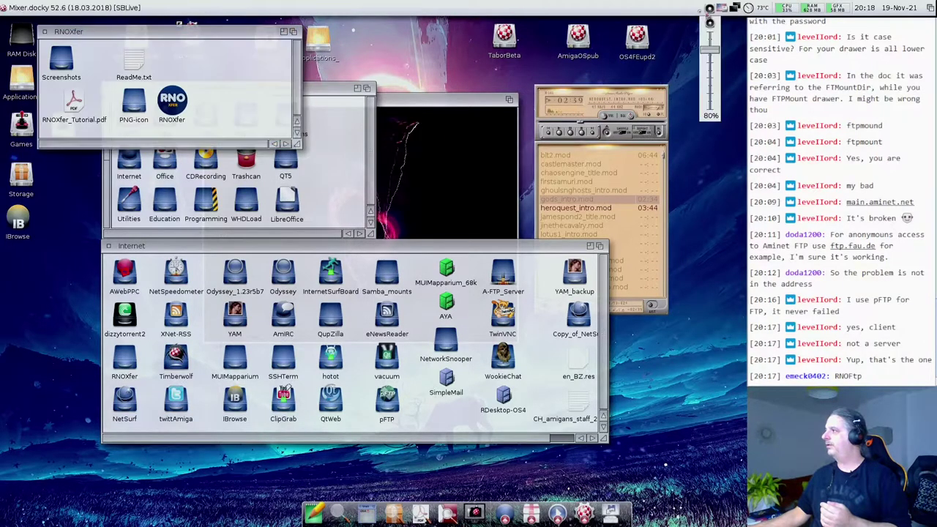
pyautogui.moveTo(712, 52); pyautogui.dragTo(715, 64)
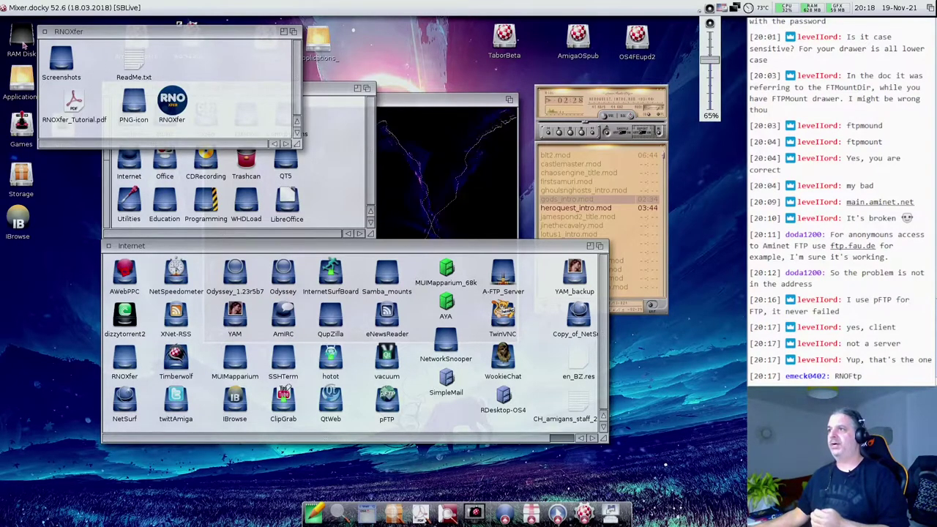
pyautogui.click(43, 33)
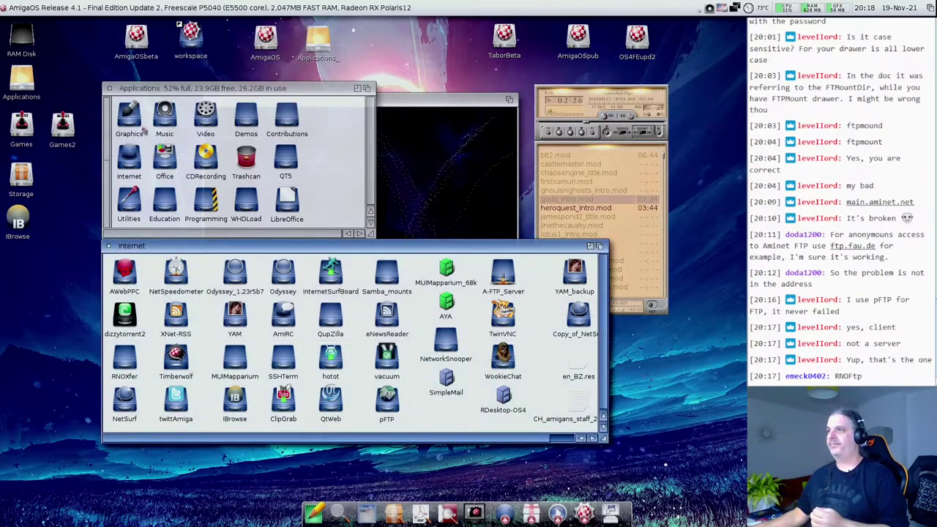
pyautogui.click(110, 89)
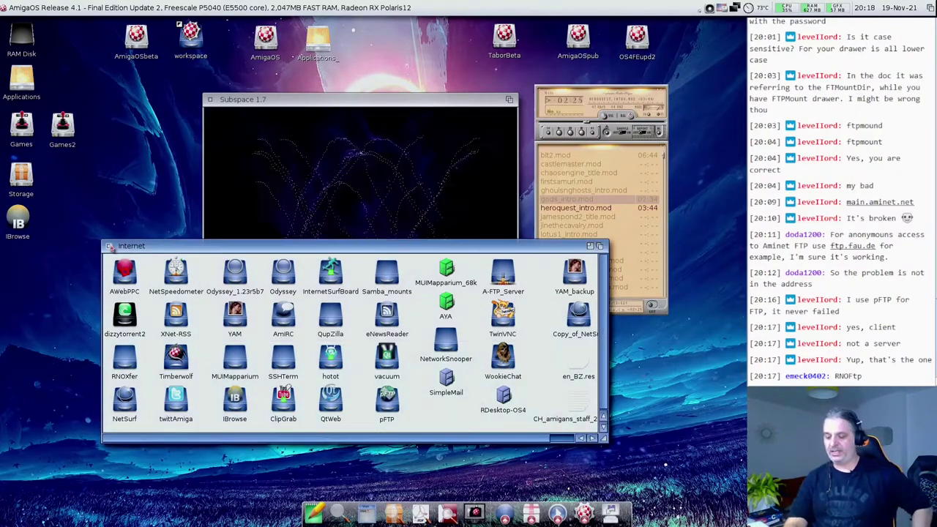
pyautogui.click(108, 246)
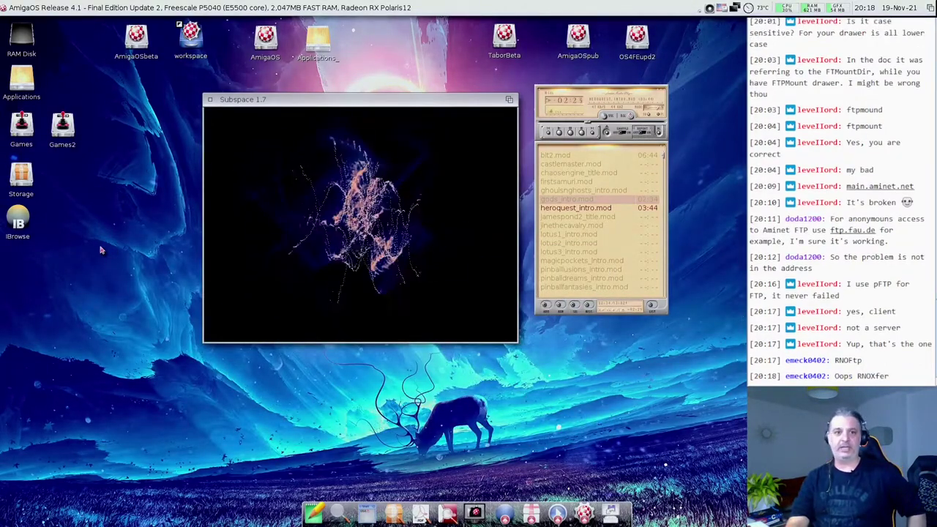